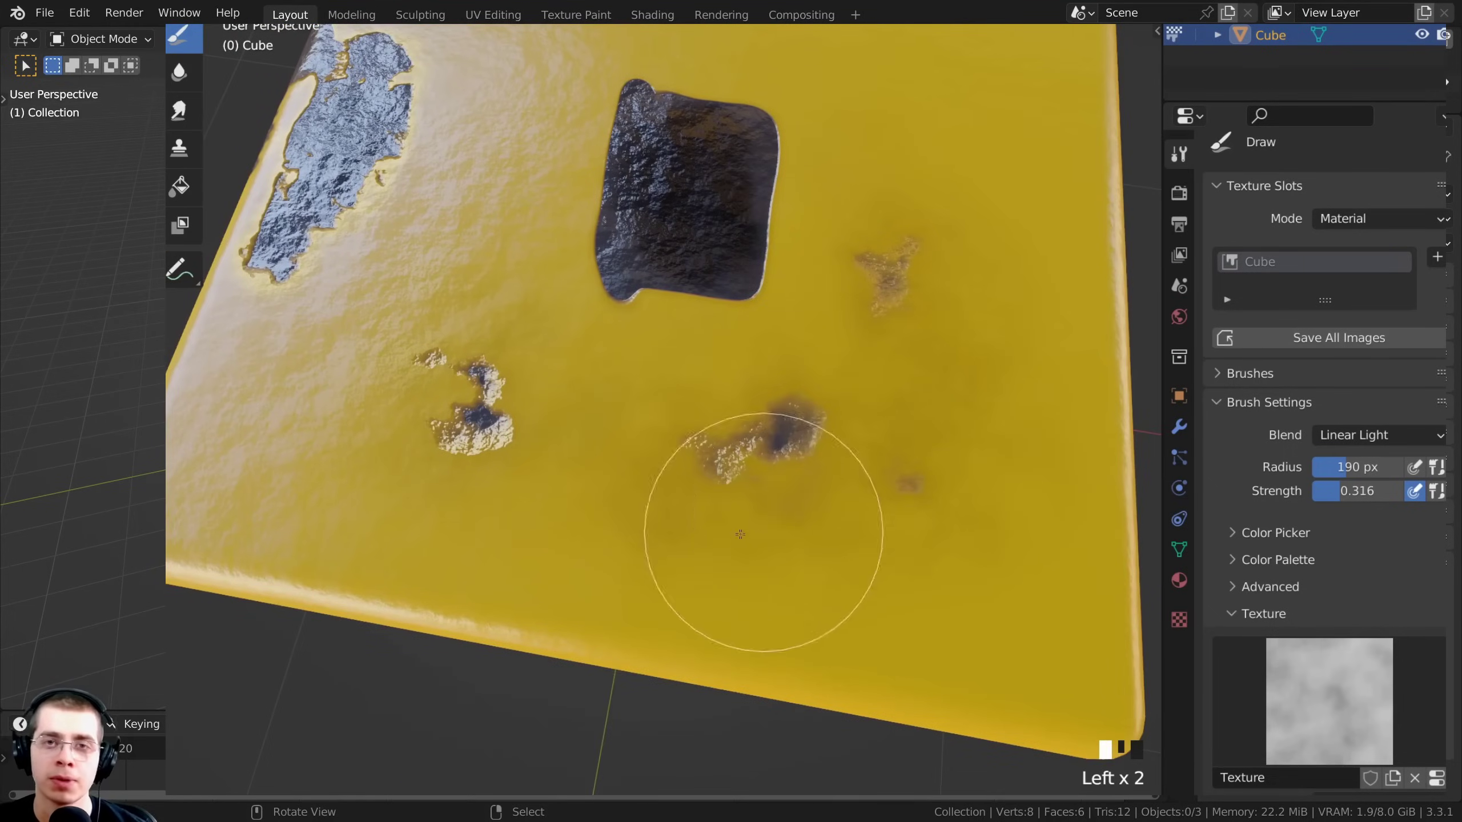
- Paint worn metal patches onto the yellow cube's faces with Linear Light strokes, including a 78 px brush at full strength
drag(740, 535, 587, 538)
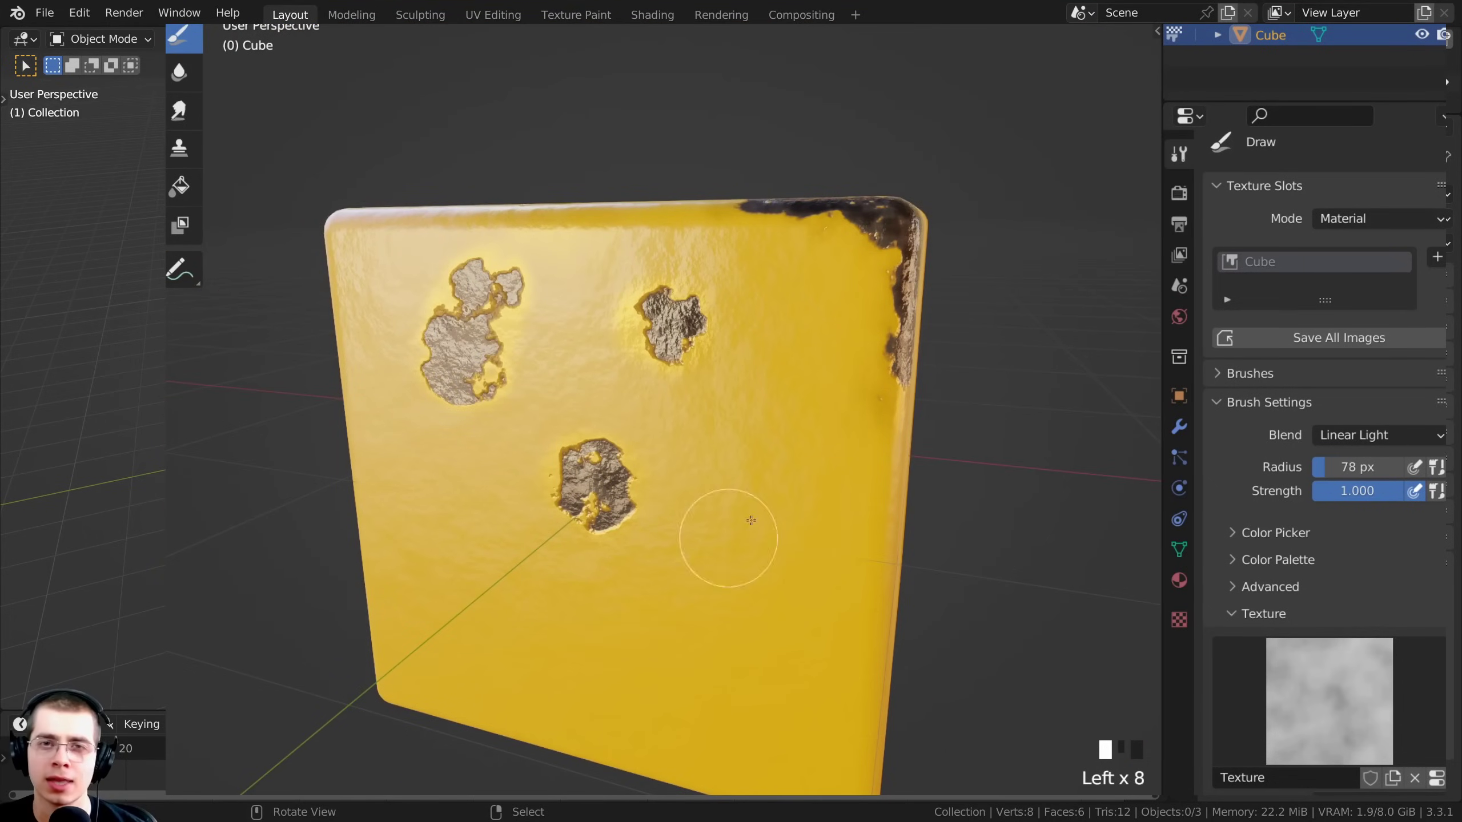
mouse_move(764, 446)
mouse_down()
mouse_move(801, 477)
mouse_move(750, 504)
mouse_up()
drag(820, 343, 818, 371)
drag(777, 467, 760, 506)
mouse_move(705, 616)
mouse_down()
mouse_move(693, 645)
mouse_move(687, 622)
mouse_up()
click(489, 596)
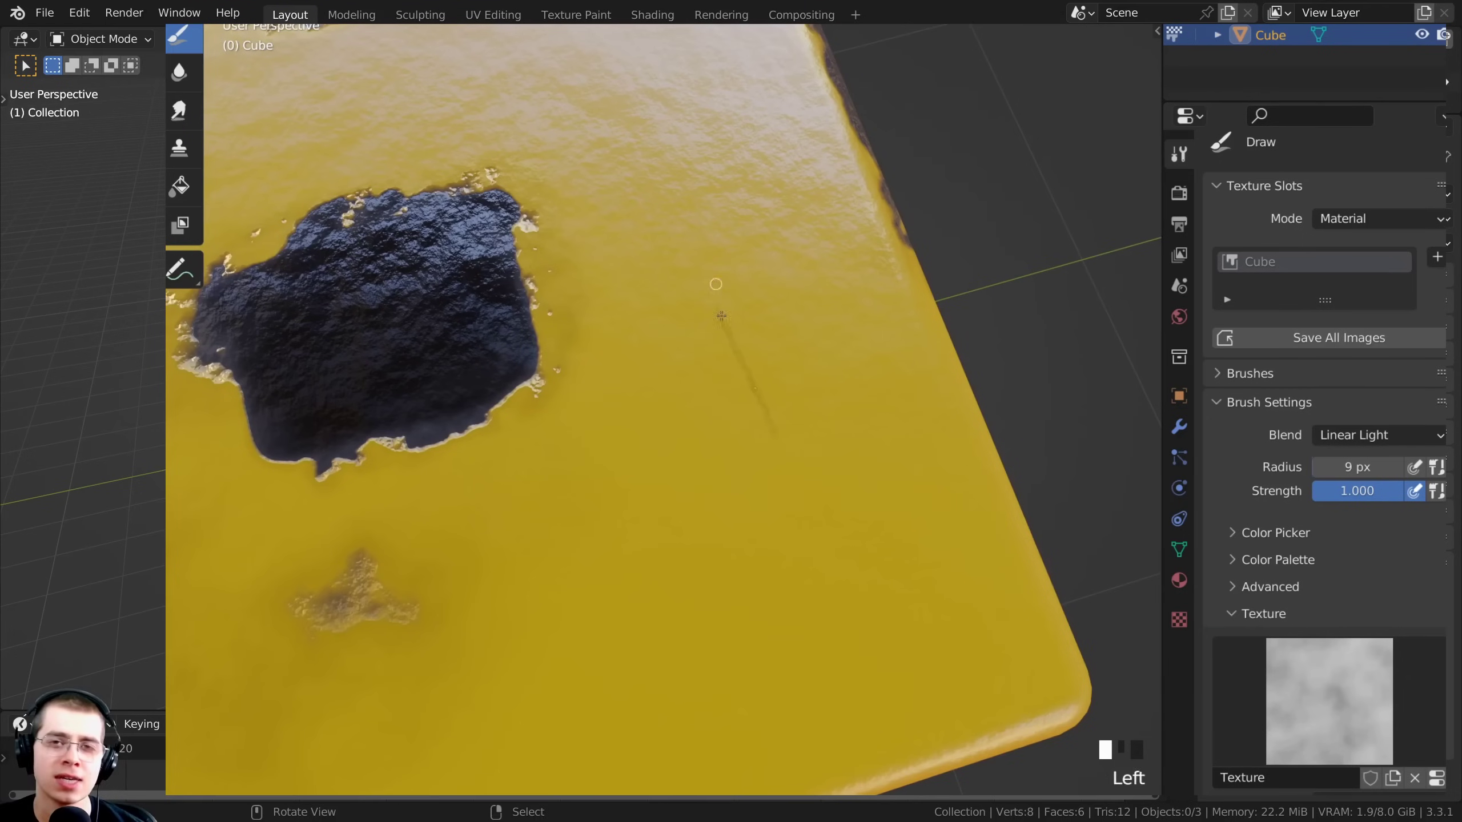
- Paint thin crossing scratches beside the large worn patch using a 9 px Linear Light brush at strength 1.000
drag(721, 314, 805, 498)
click(779, 434)
drag(650, 328, 837, 452)
mouse_move(679, 345)
mouse_down()
mouse_move(838, 440)
mouse_move(838, 457)
mouse_up()
drag(598, 386, 811, 473)
drag(647, 398, 818, 516)
drag(601, 373, 810, 489)
drag(748, 383, 903, 495)
drag(718, 153, 810, 282)
click(758, 210)
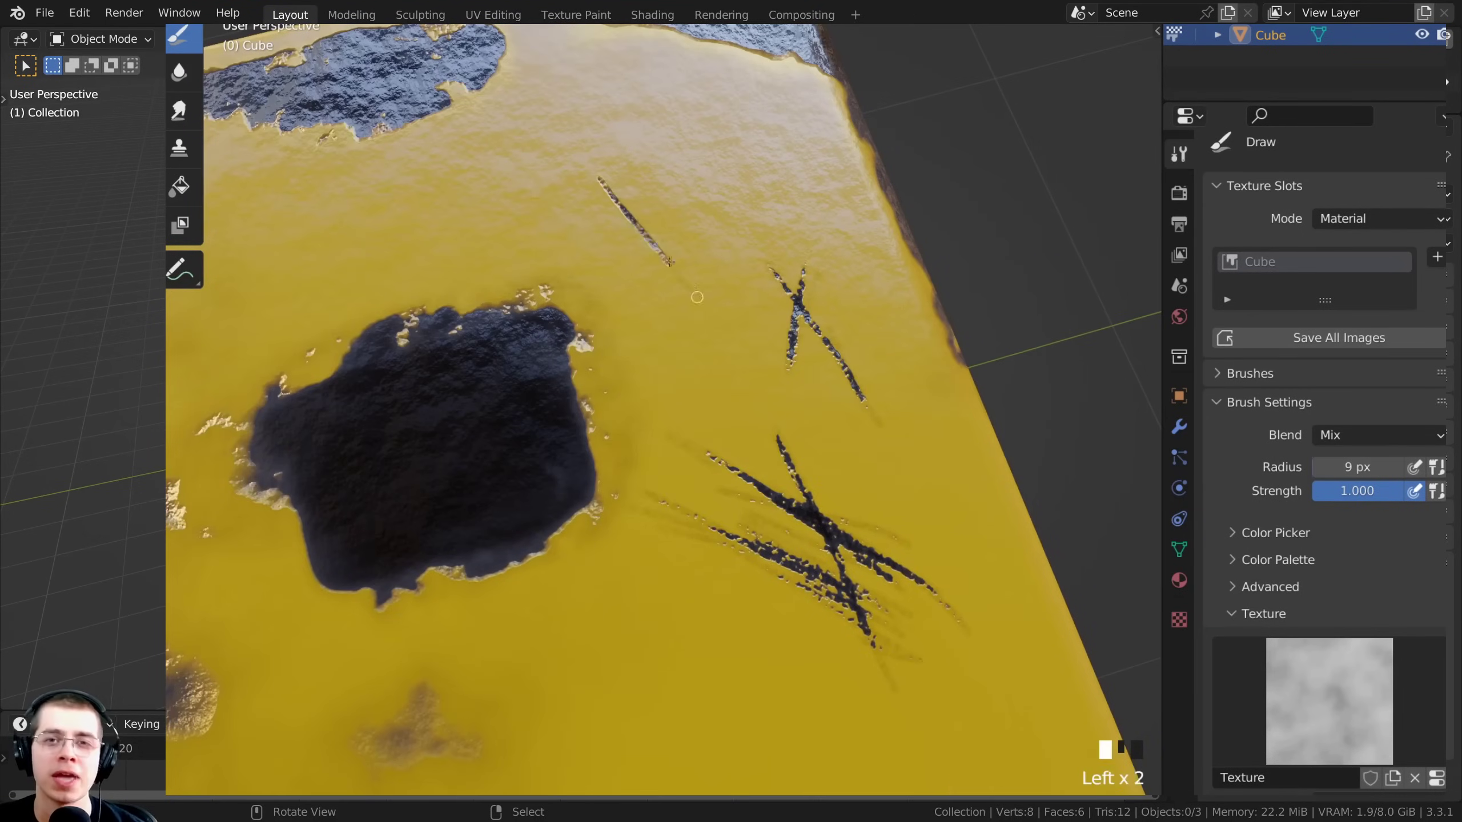
- Paint more thin scratches on the top face and over the cube's edge with a 9 px brush in Mix blend
drag(599, 179, 694, 290)
mouse_move(656, 167)
mouse_down()
mouse_move(654, 285)
mouse_move(728, 167)
mouse_up()
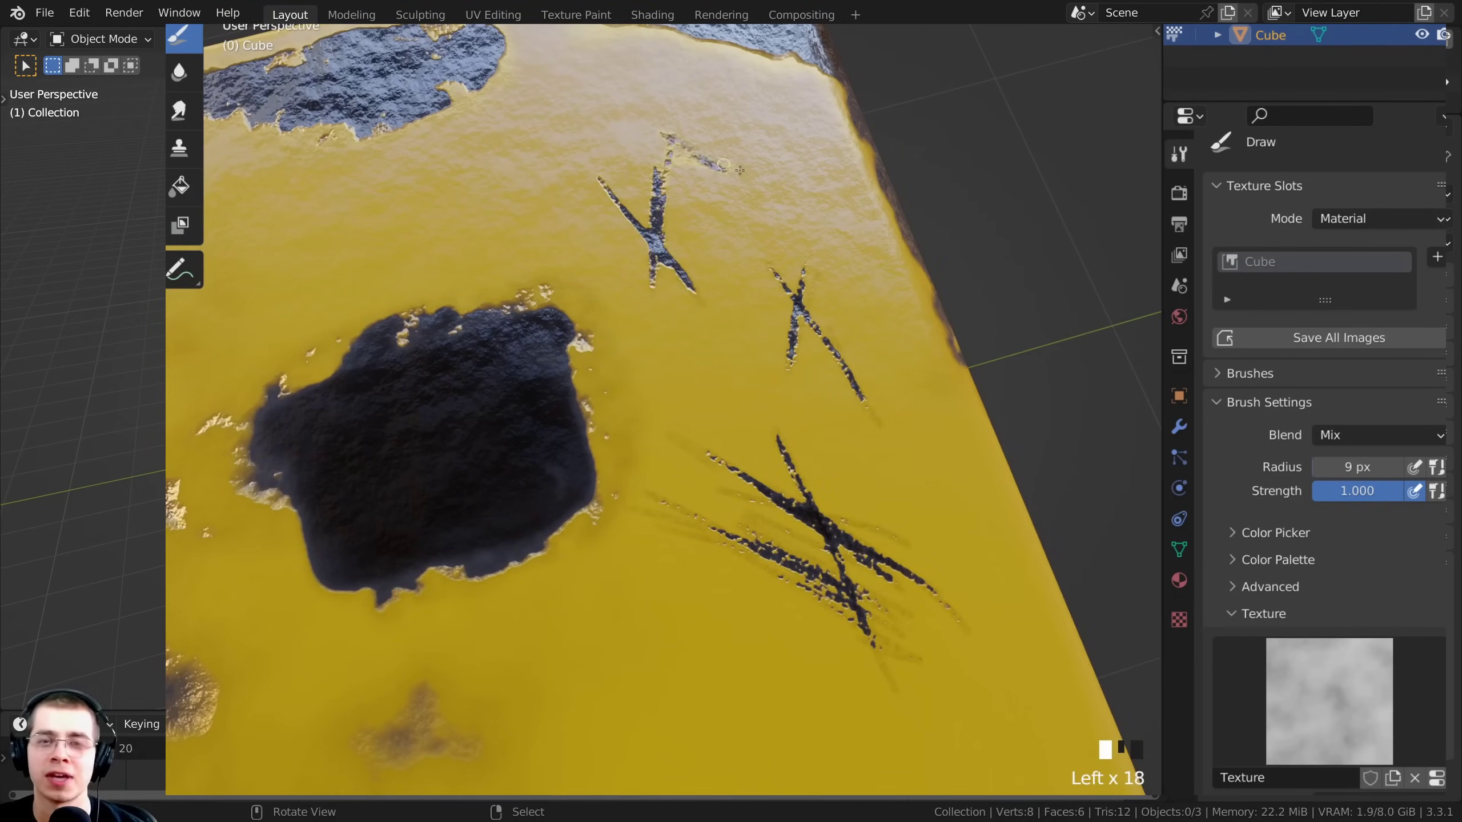
drag(650, 323, 705, 446)
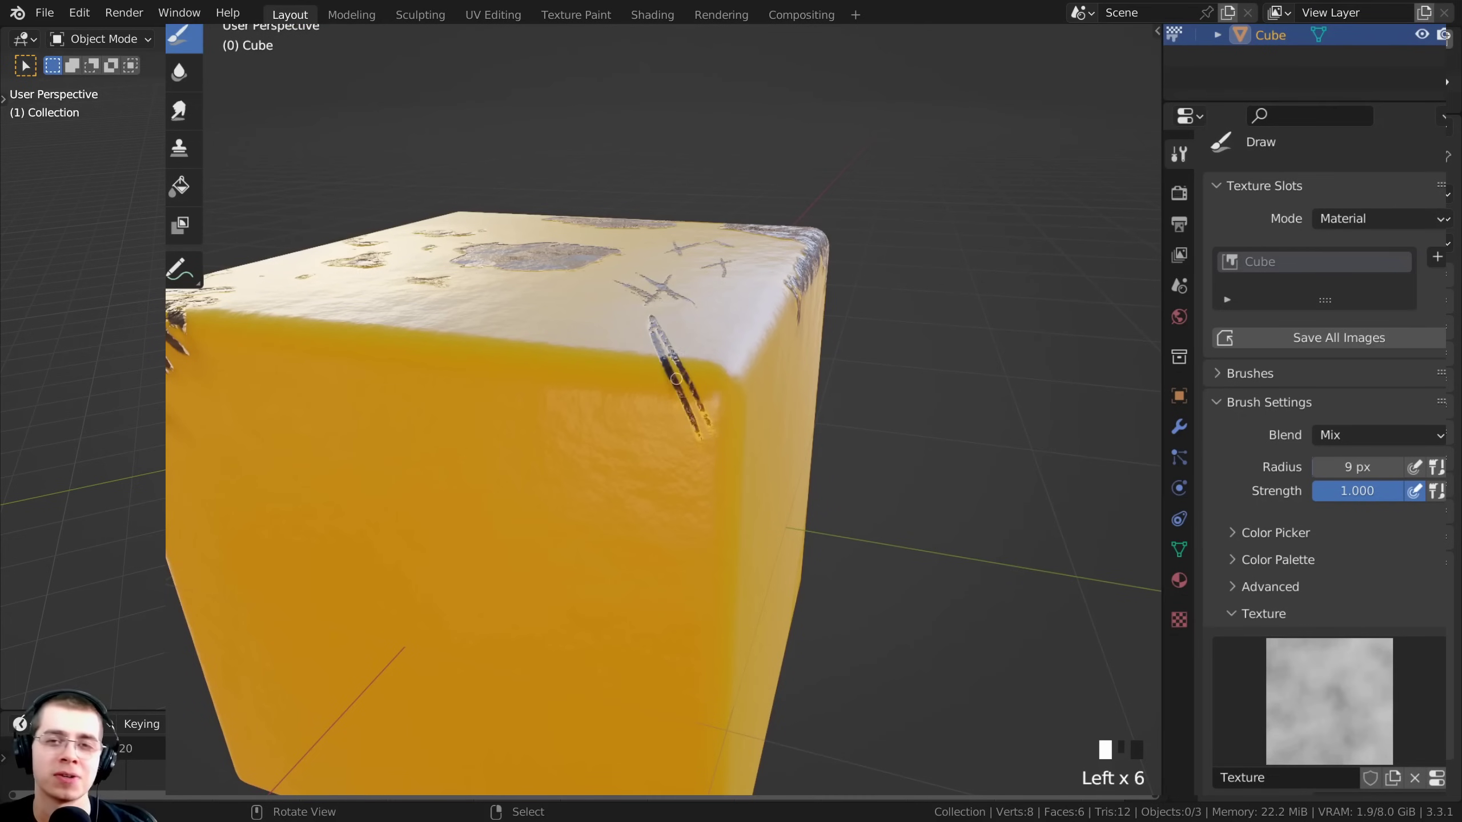
drag(671, 371, 714, 440)
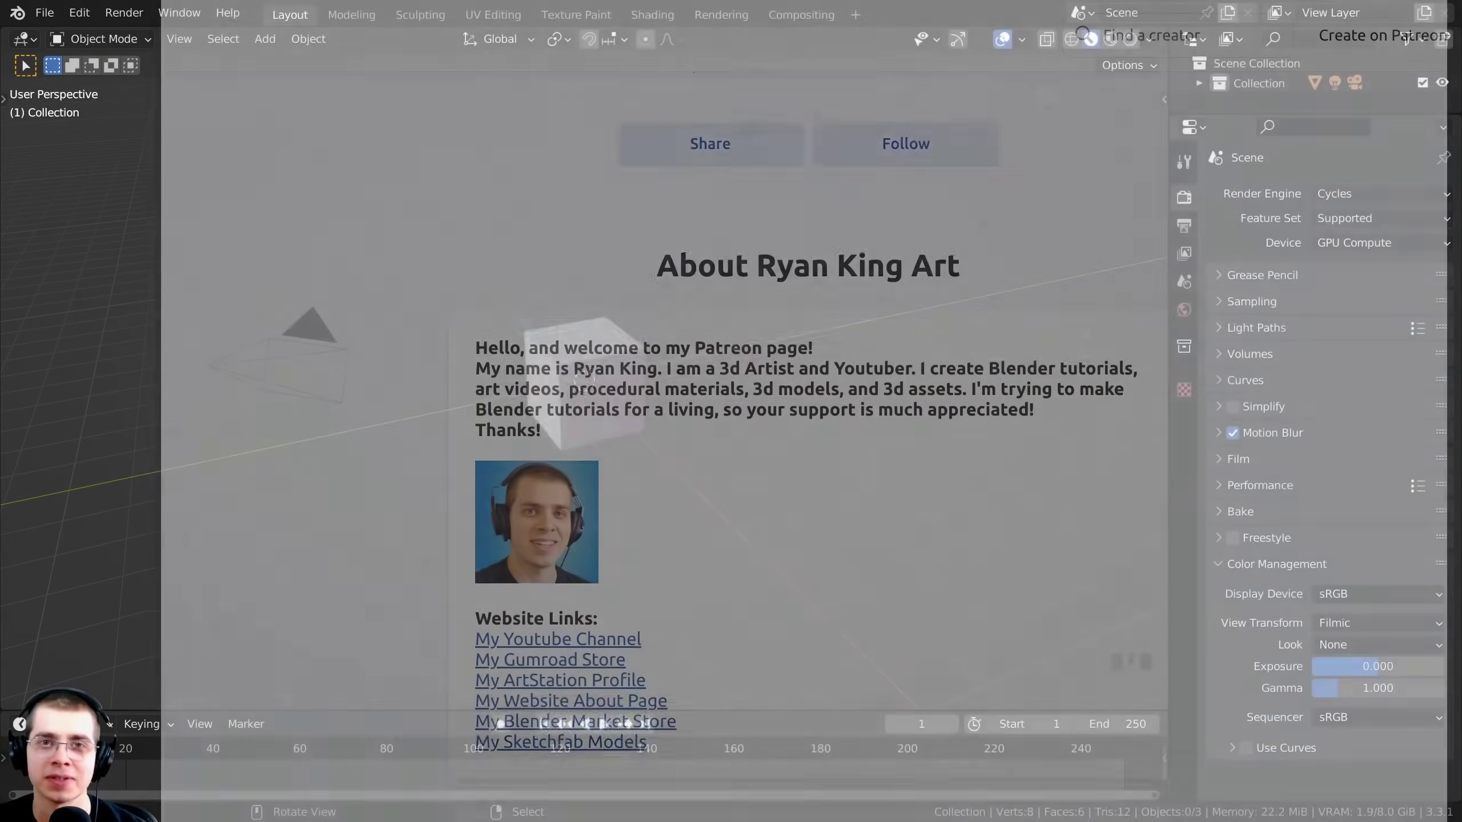
- Select all default objects in the scene and delete them
middle_drag(639, 260, 679, 279)
shift+middle_drag(679, 279, 692, 283)
key(a)
key(a)
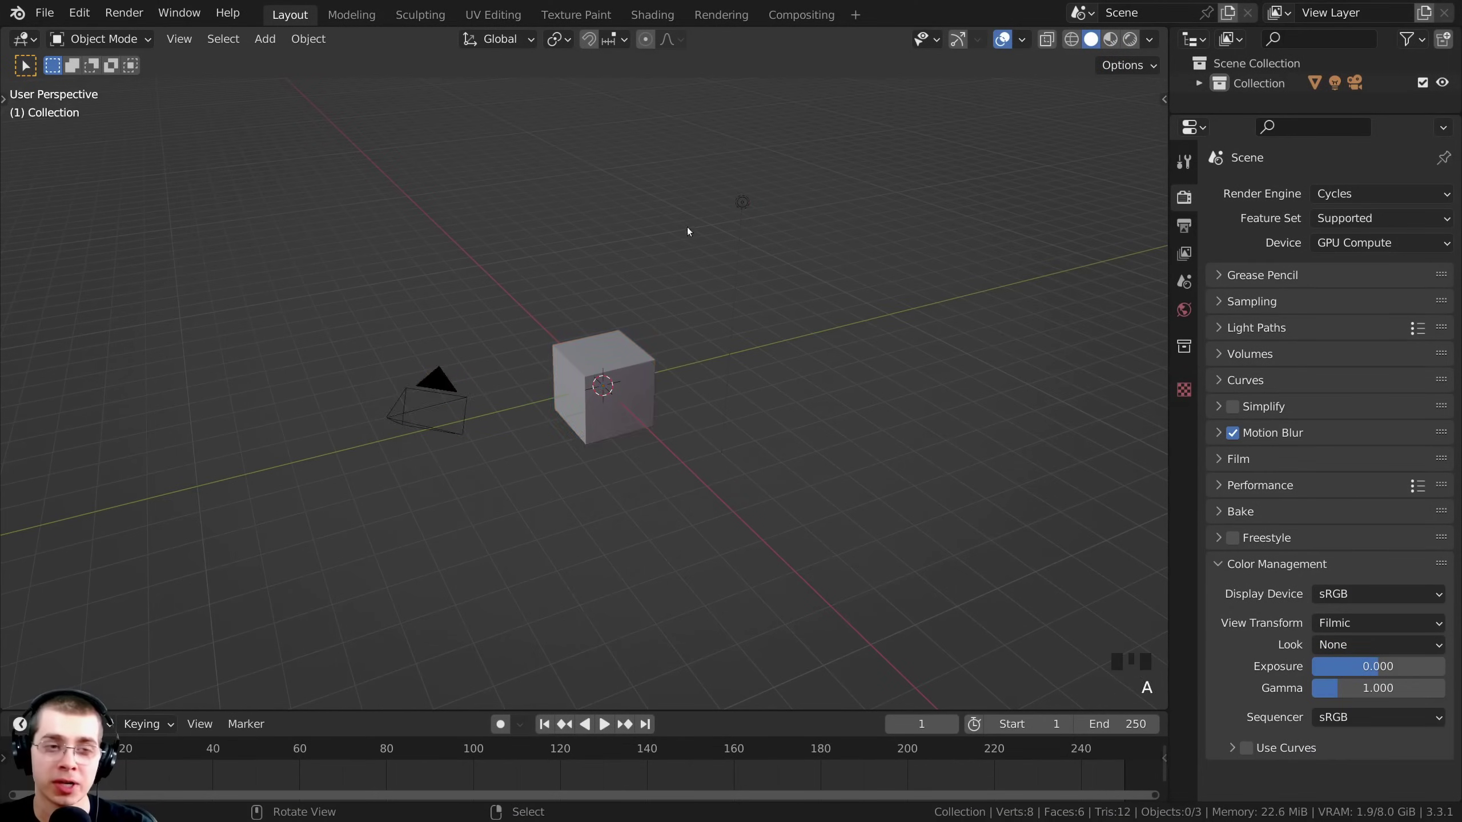
key(a)
key(x)
click(648, 245)
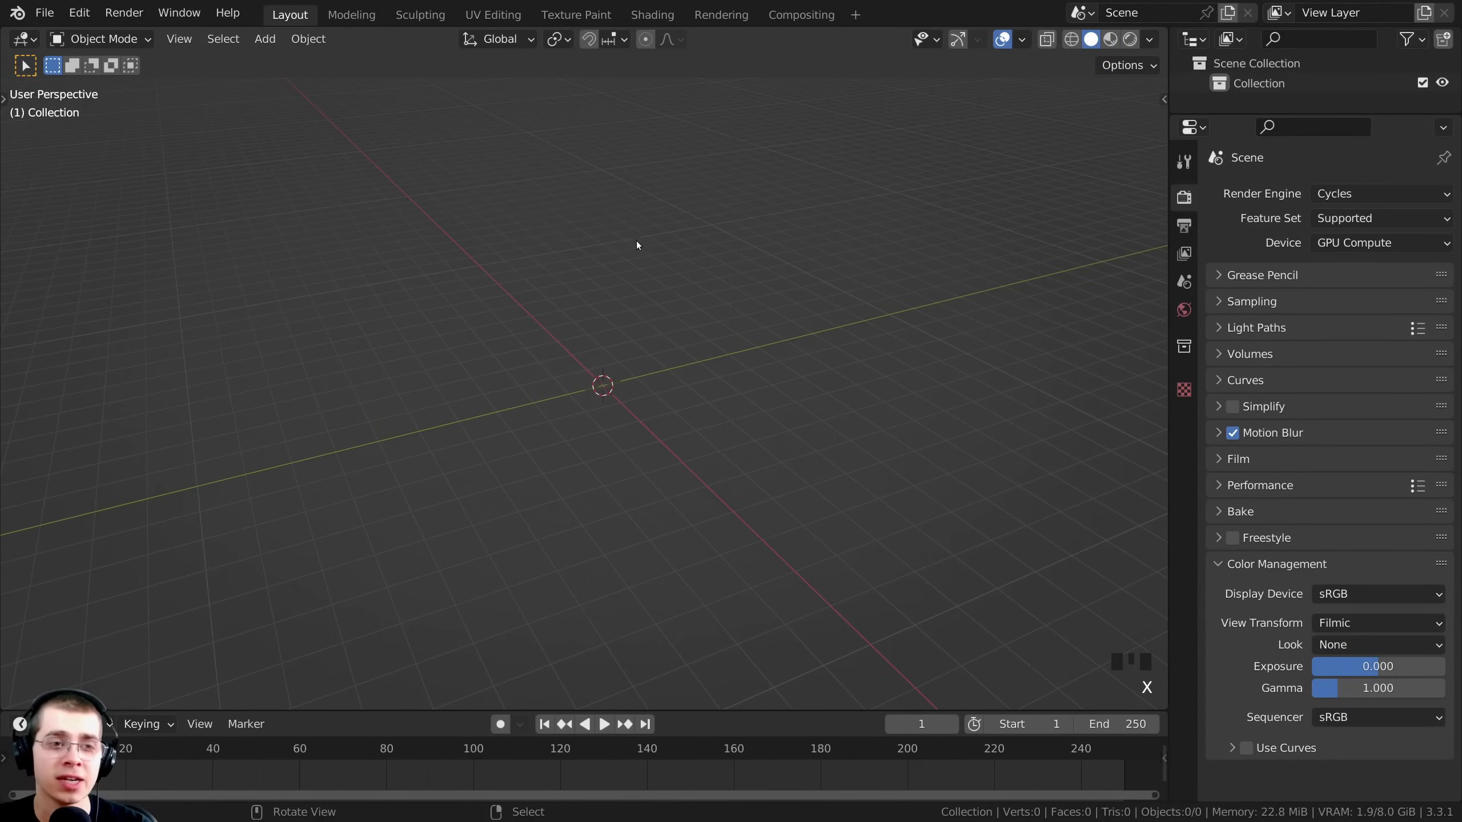
- Add a cube mesh at the scene's origin
key(shift+a)
mouse_move(632, 241)
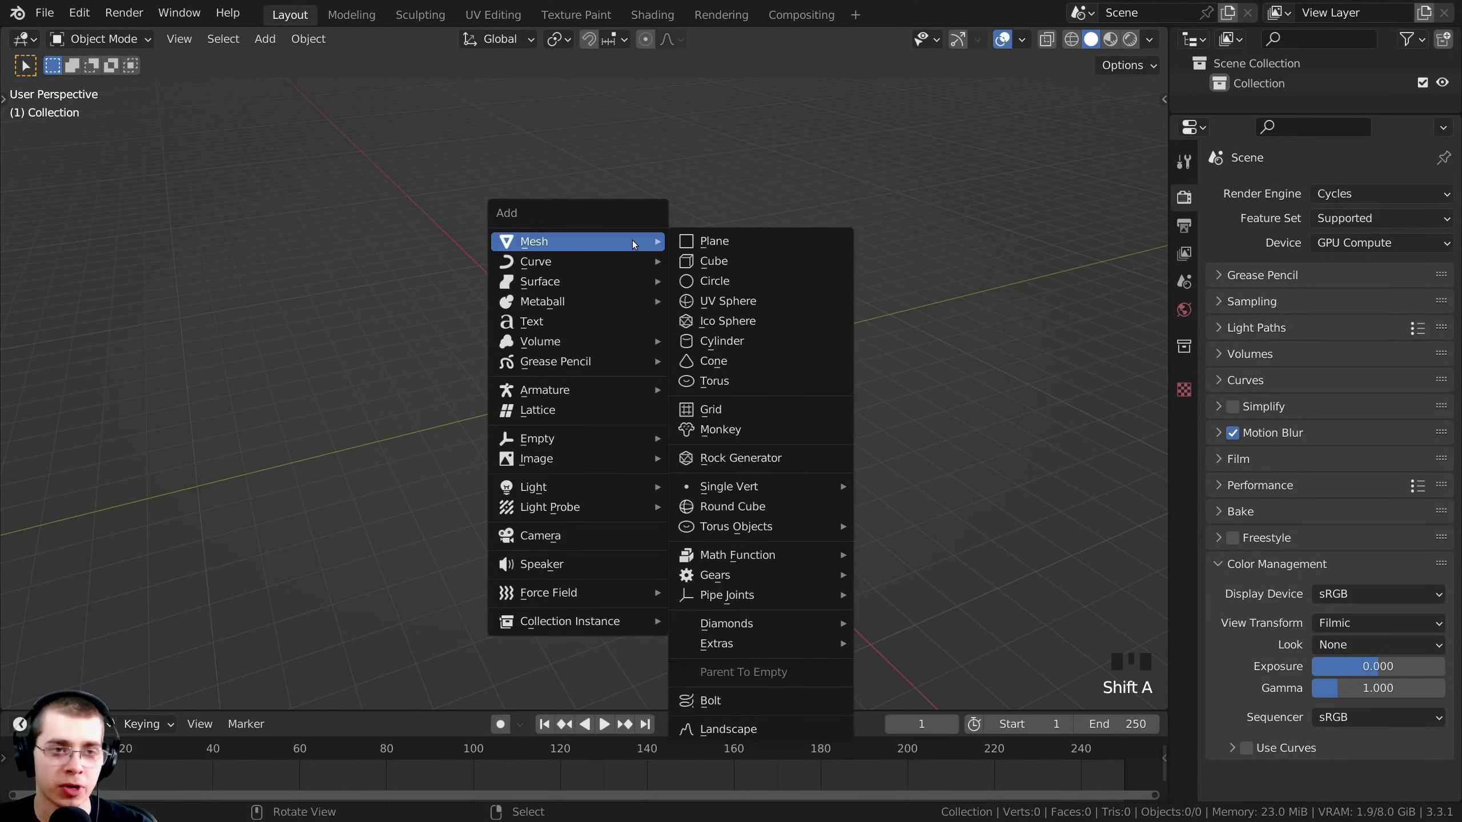
click(716, 262)
scroll(720, 300, up, 3)
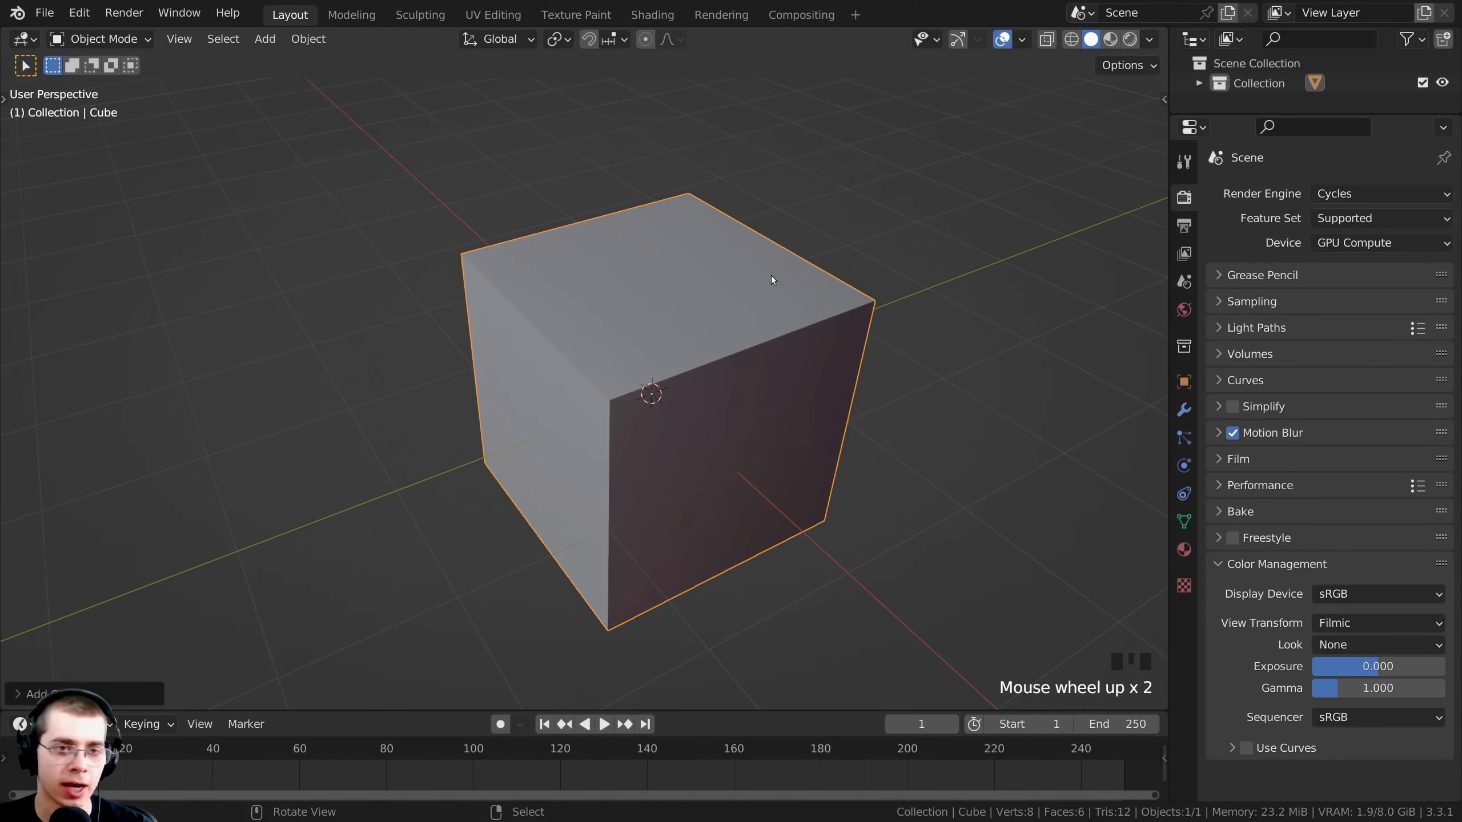
- Bevel all edges of the cube in Edit Mode by about 0.09 m with 5 segments
key(Tab)
shift+middle_drag(775, 279, 750, 296)
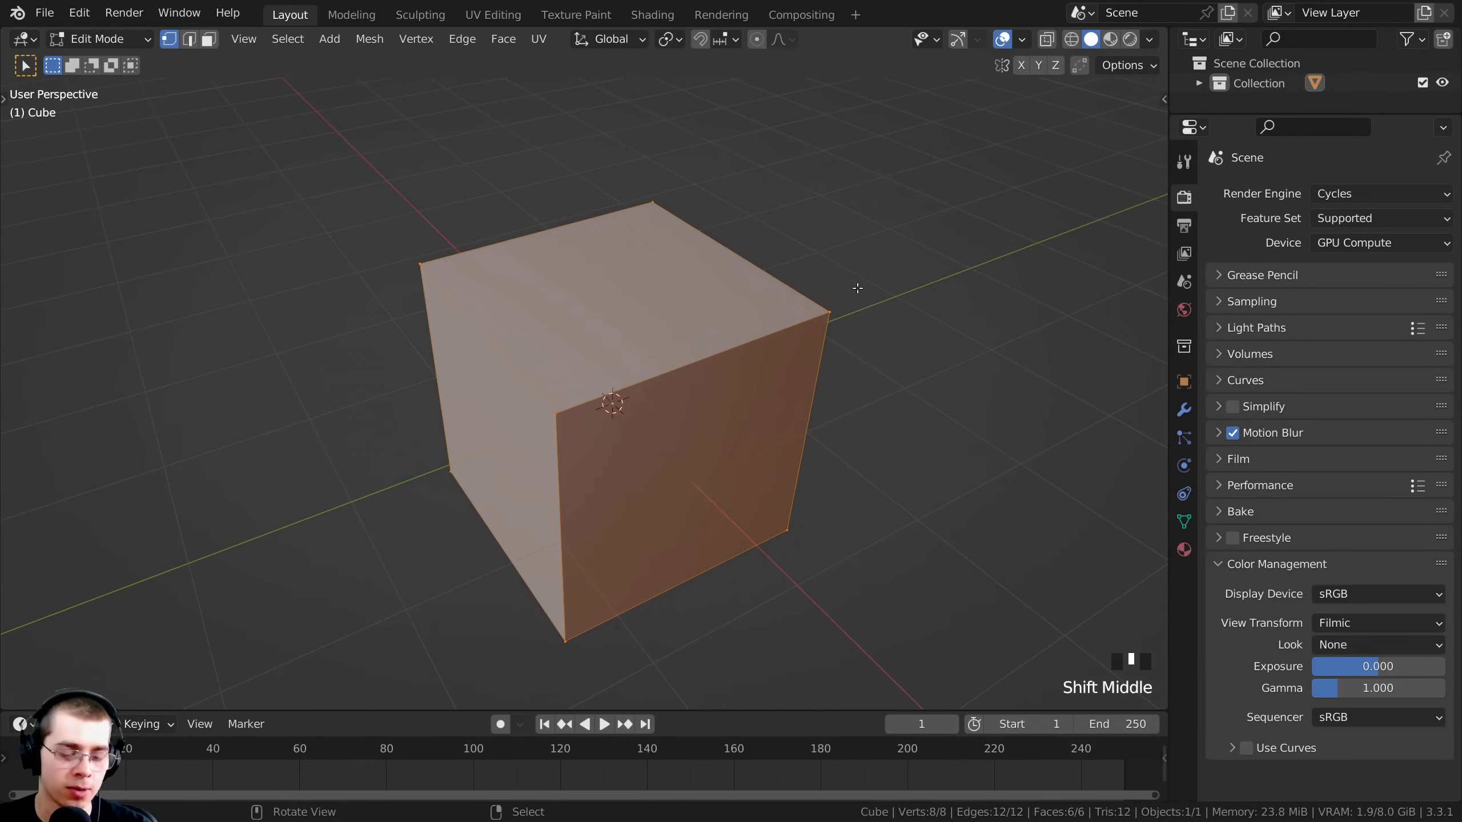
key(a)
key(a)
key(a)
scroll(947, 280, up, 1)
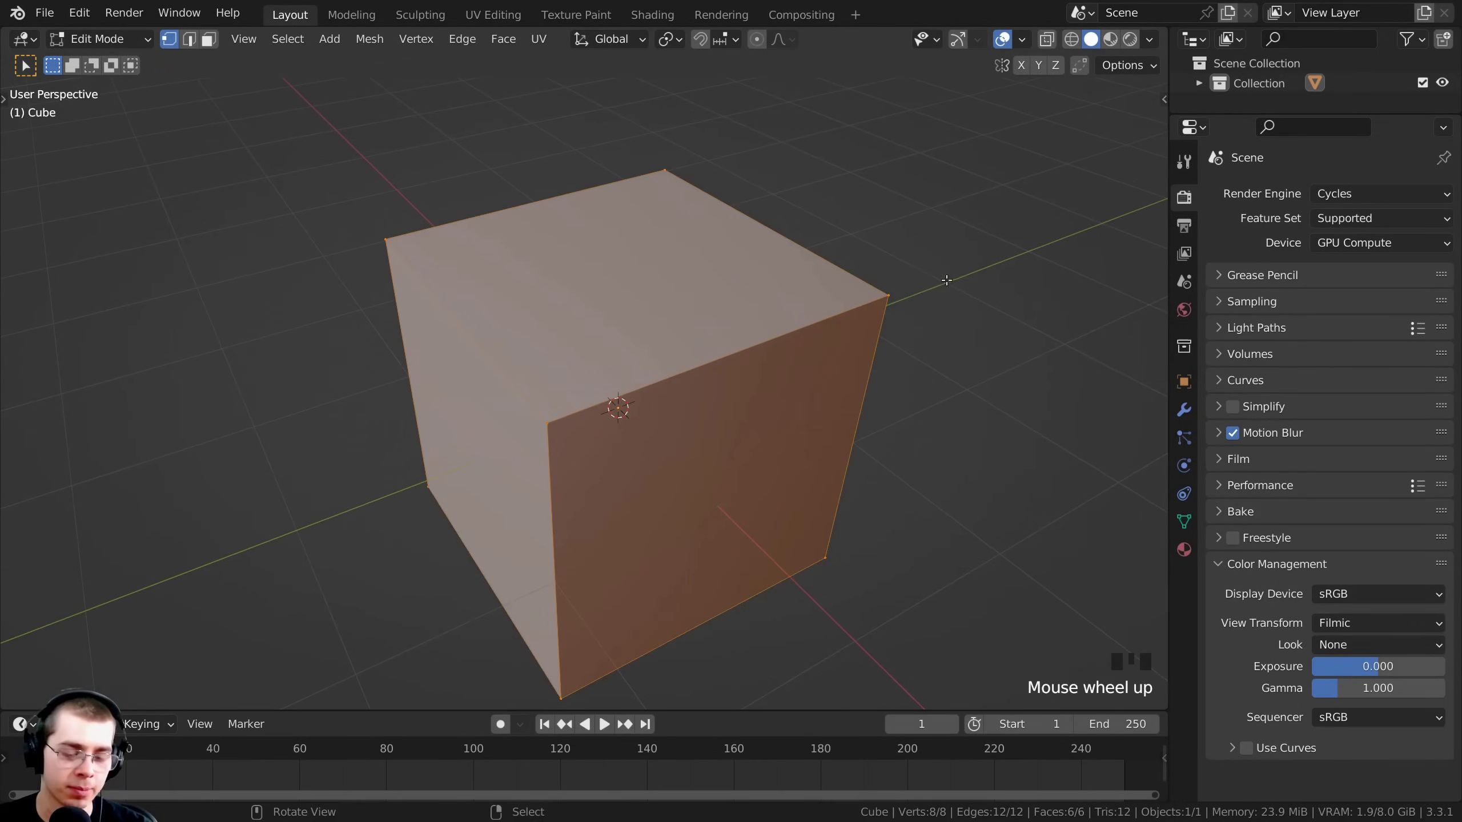
key(ctrl+b)
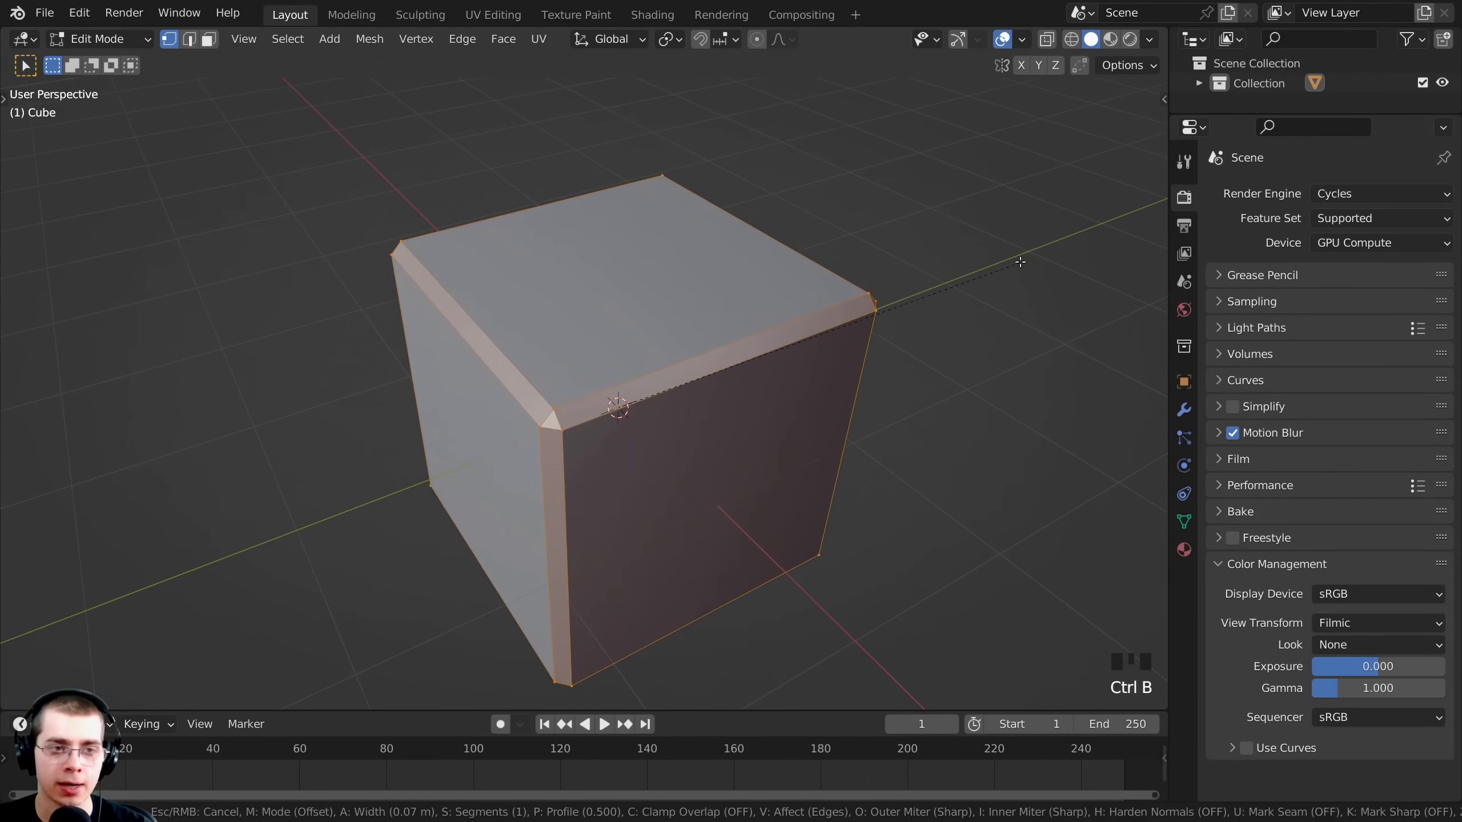
scroll(1021, 263, up, 3)
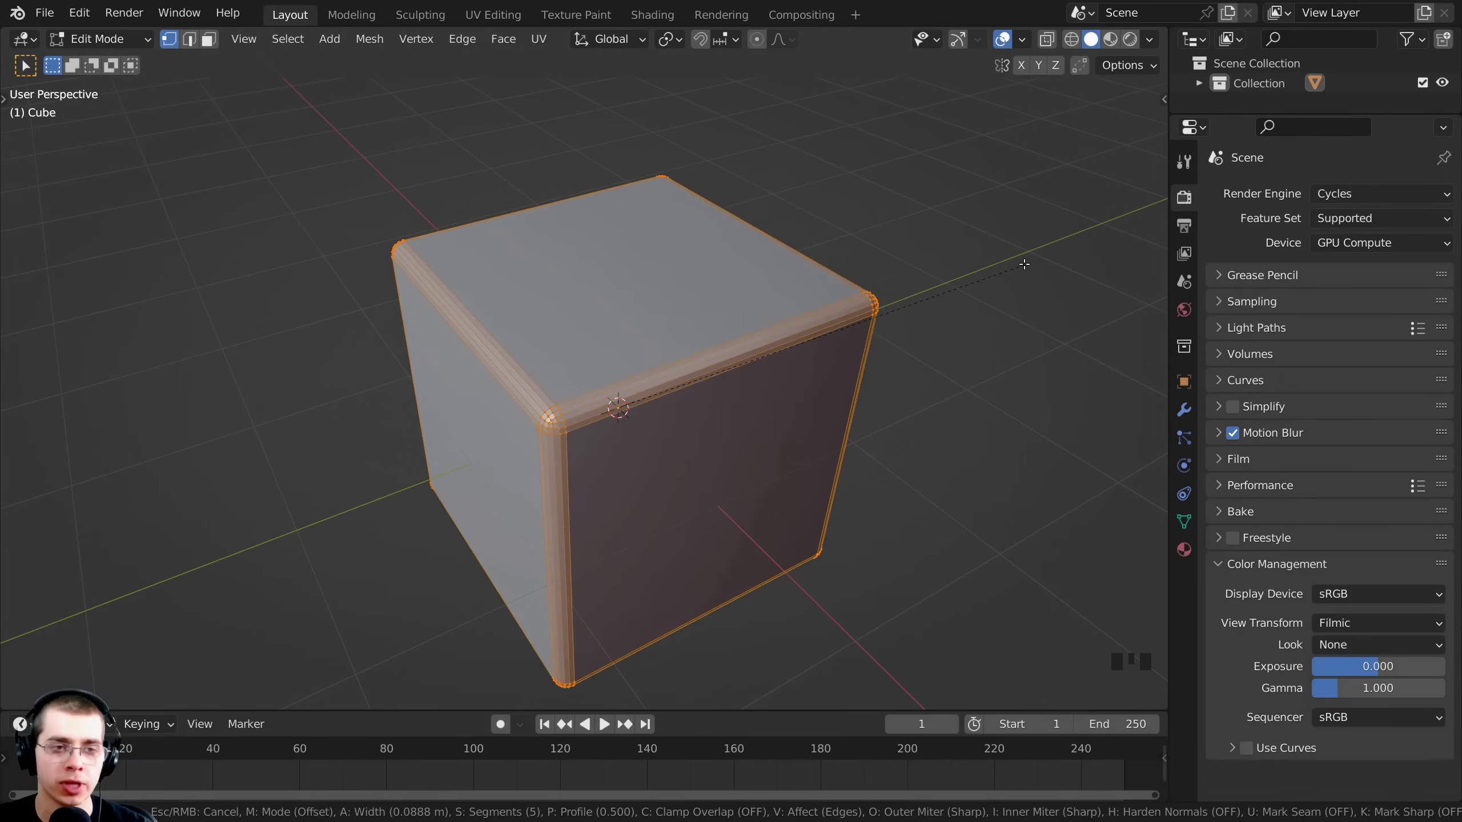
click(1021, 264)
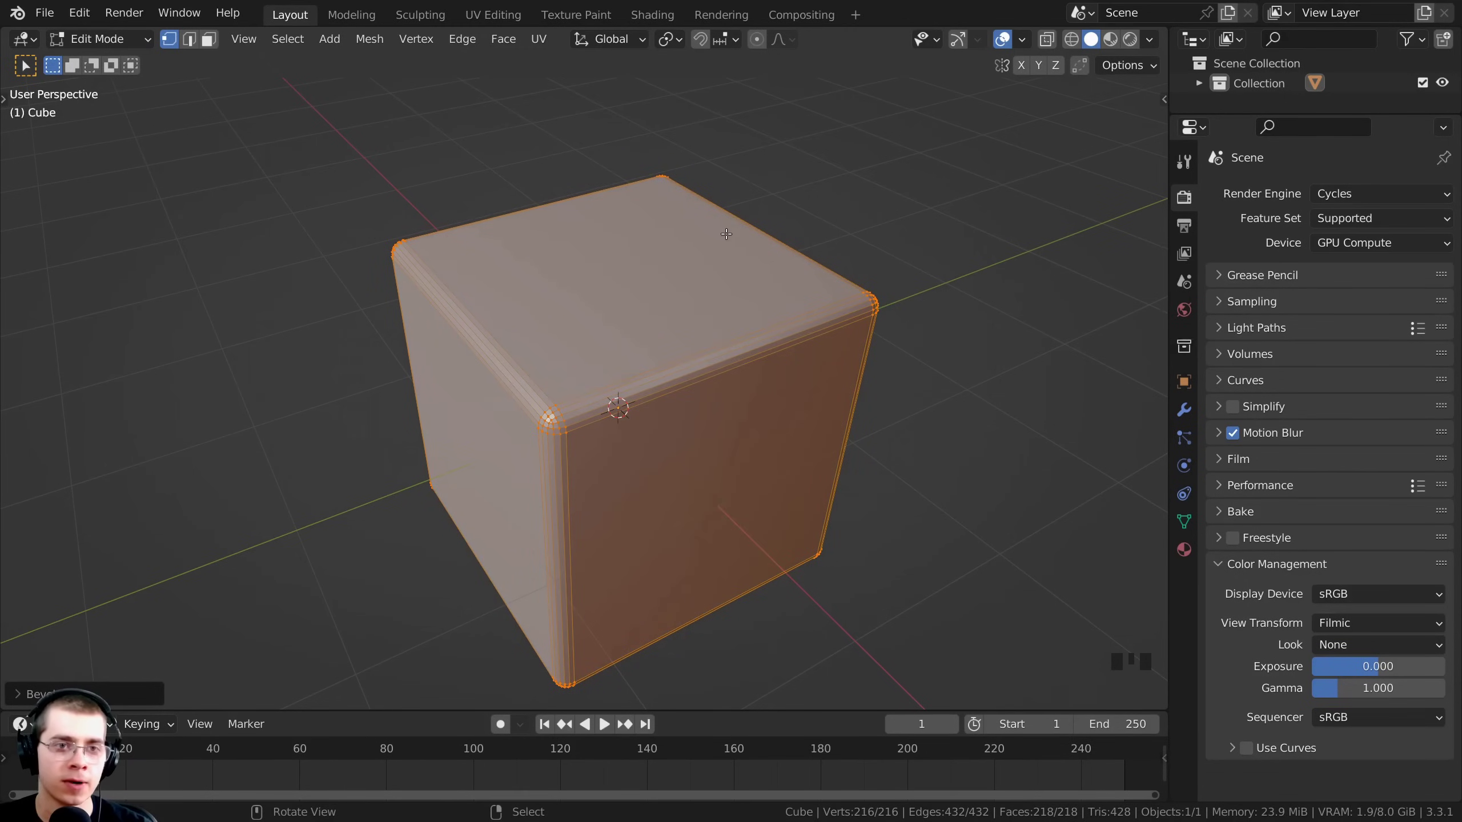
- Return to Object Mode and apply Shade Smooth to the bevelled cube
key(Tab)
key(w)
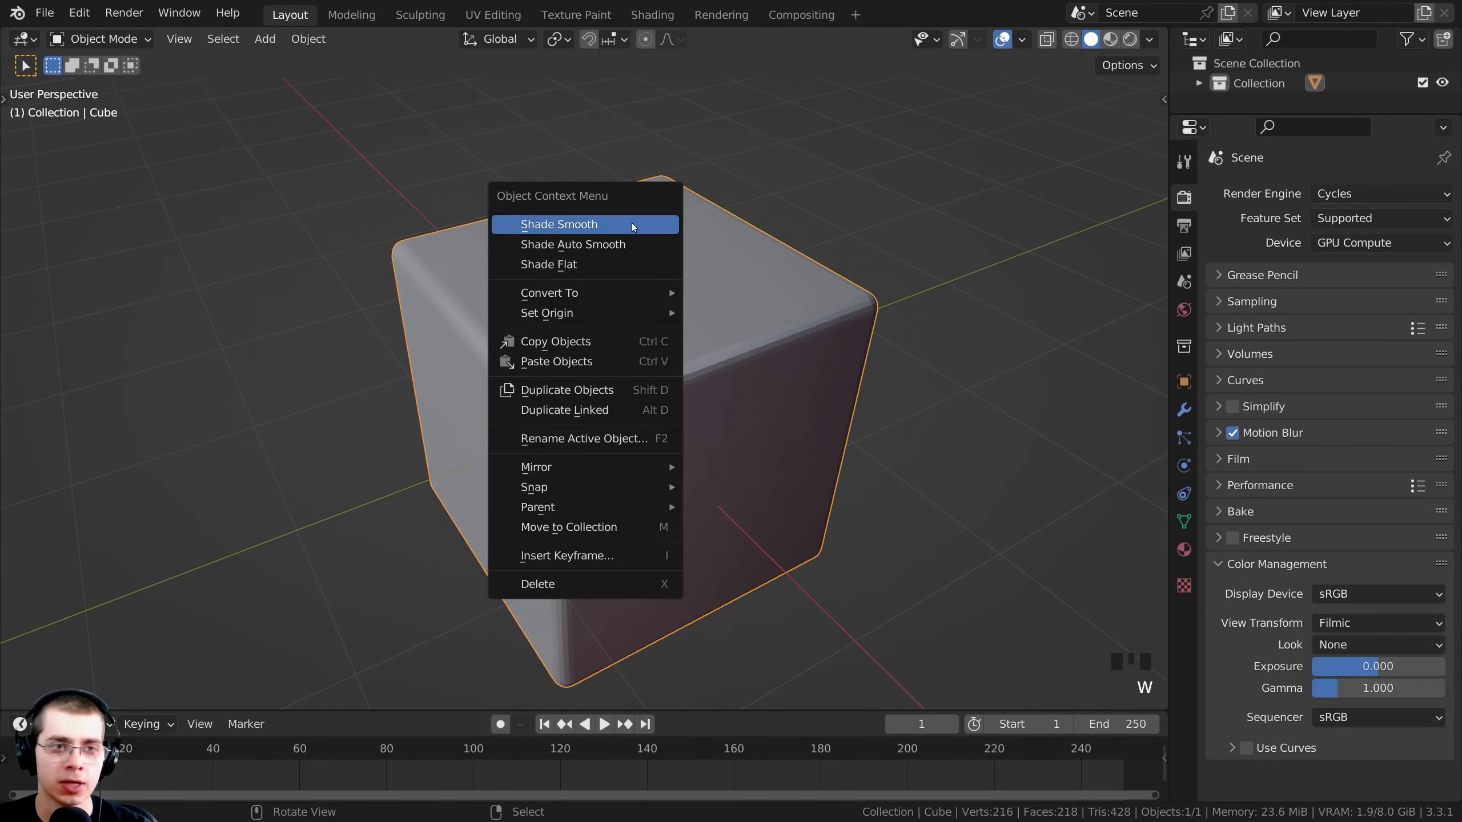
click(605, 224)
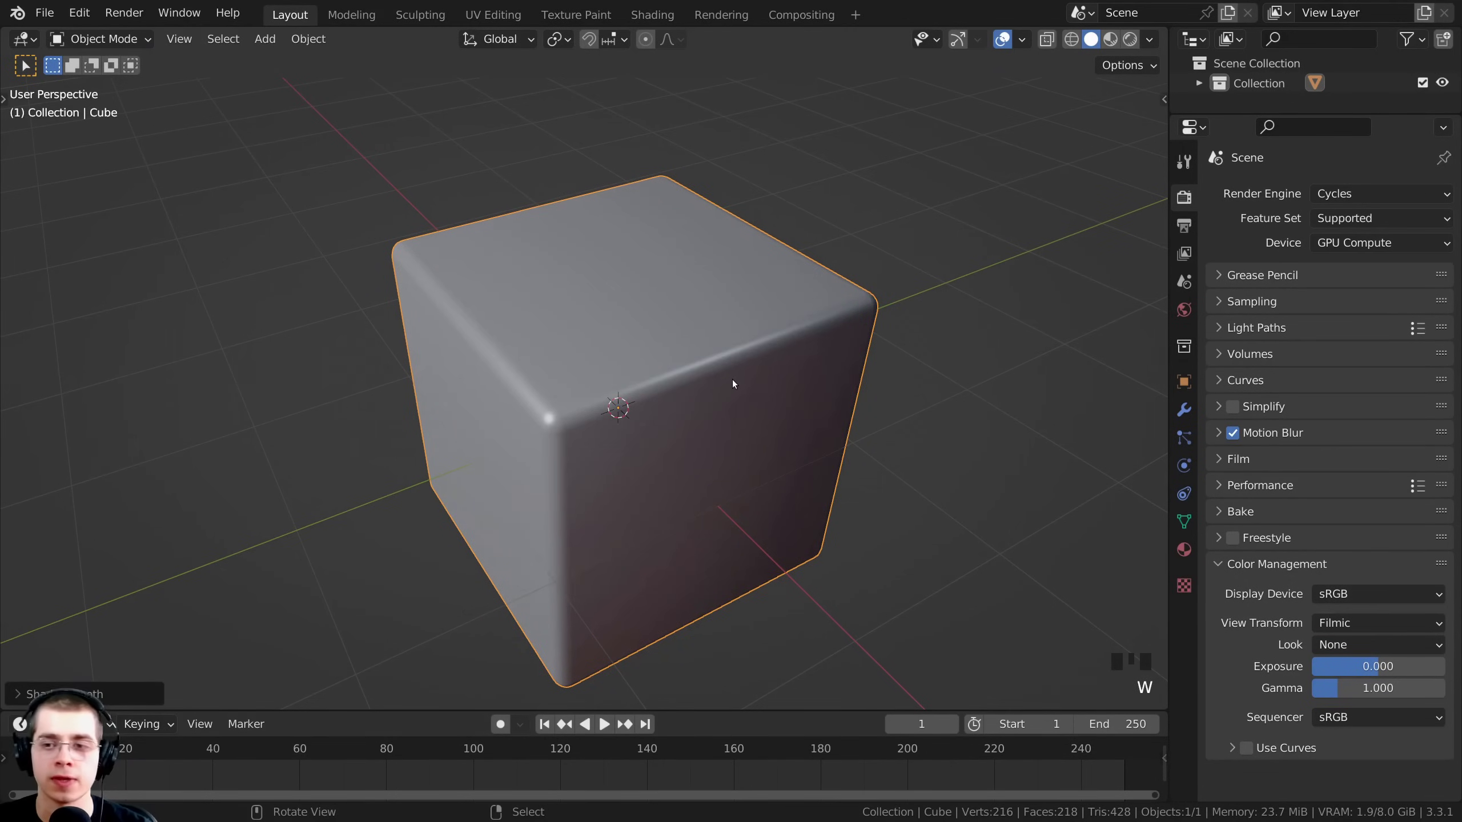
scroll(740, 366, up, 2)
middle_drag(770, 333, 814, 347)
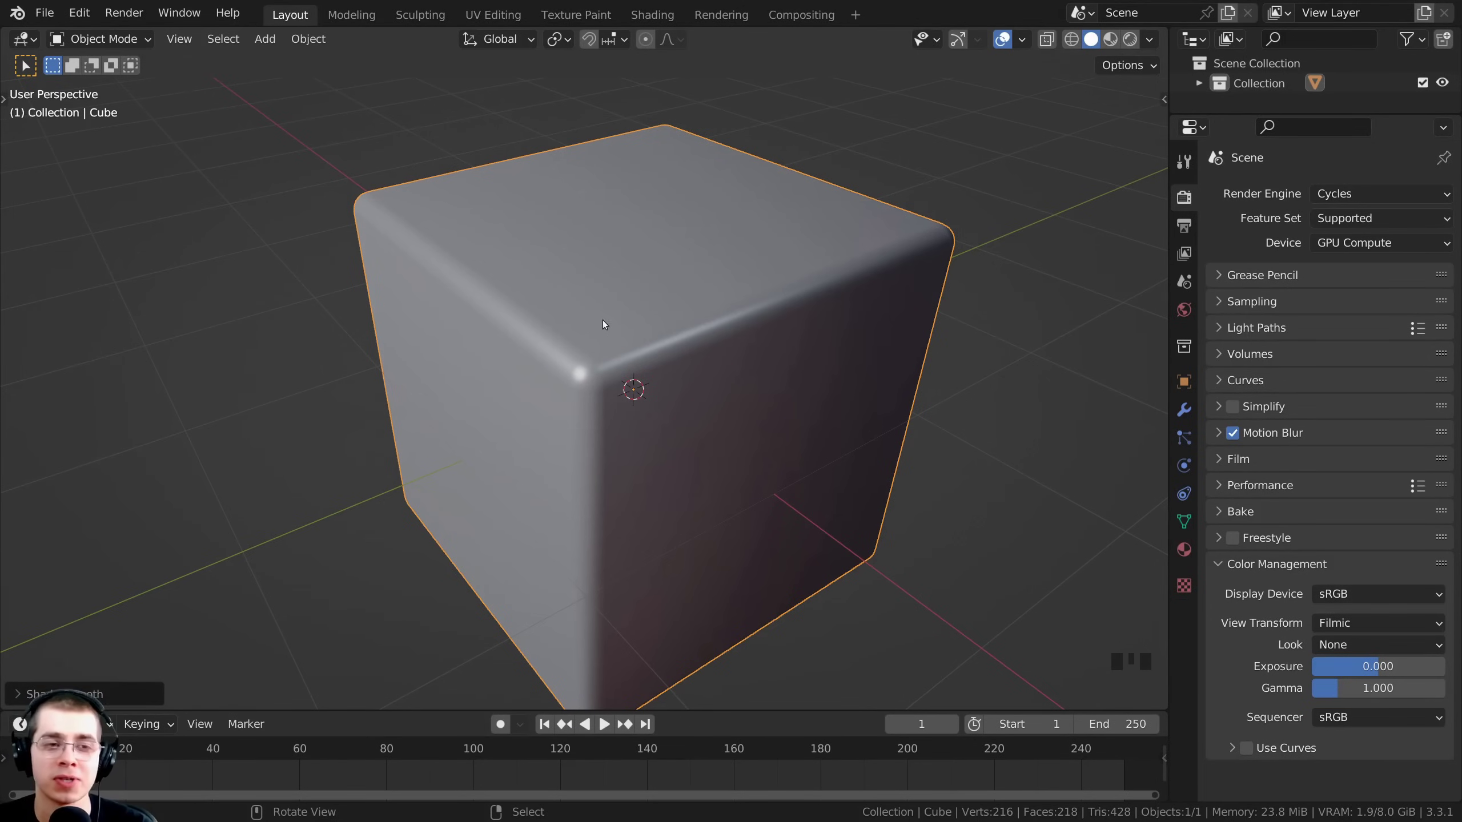
shift+middle_drag(584, 304, 586, 302)
scroll(573, 286, down, 1)
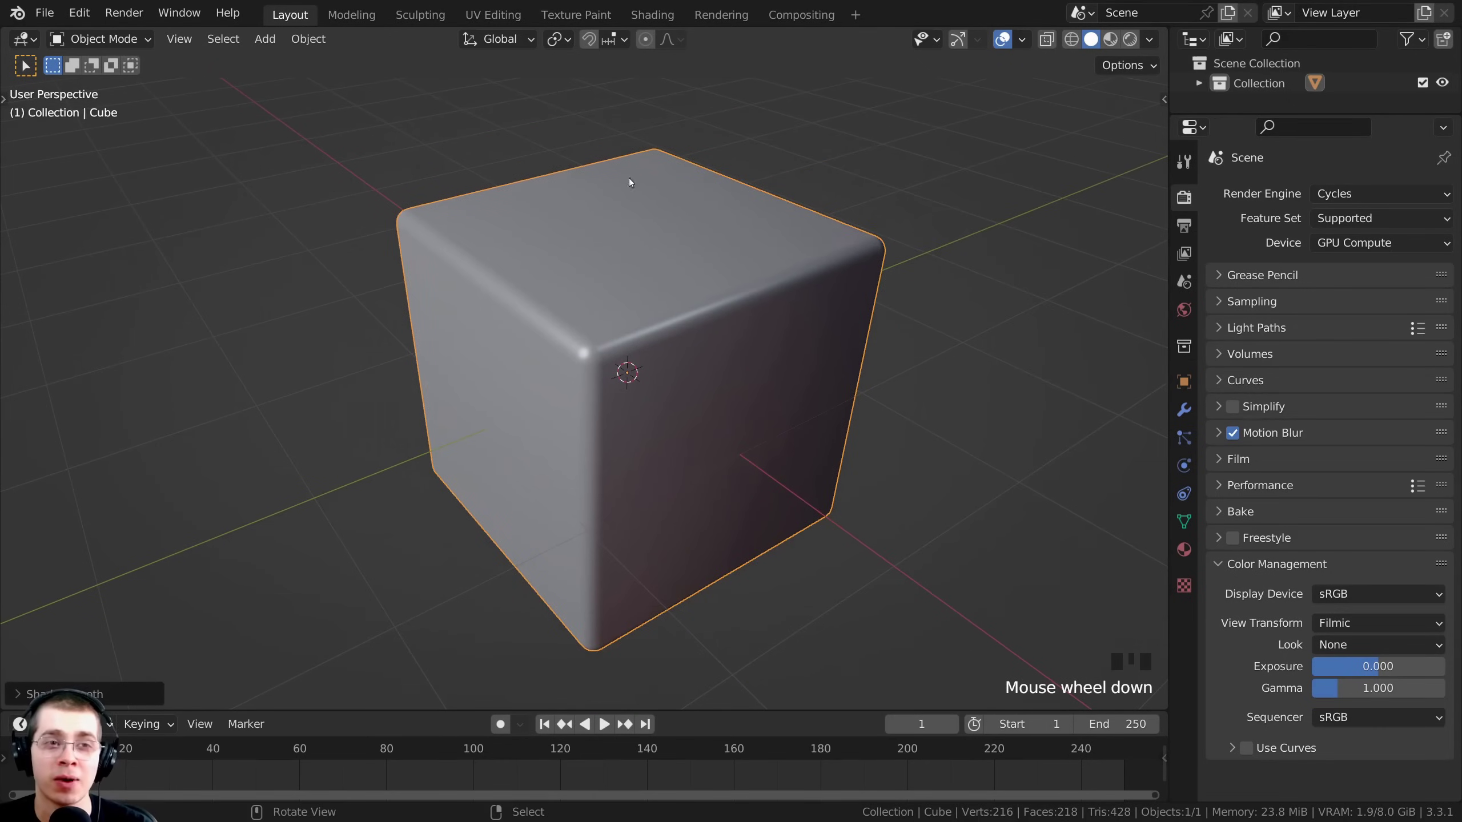
- Switch to the Shading workspace and create a new material named Metal for the cube
click(652, 15)
mouse_move(489, 371)
middle_down()
mouse_move(371, 375)
mouse_move(357, 356)
middle_up()
scroll(357, 356, up, 2)
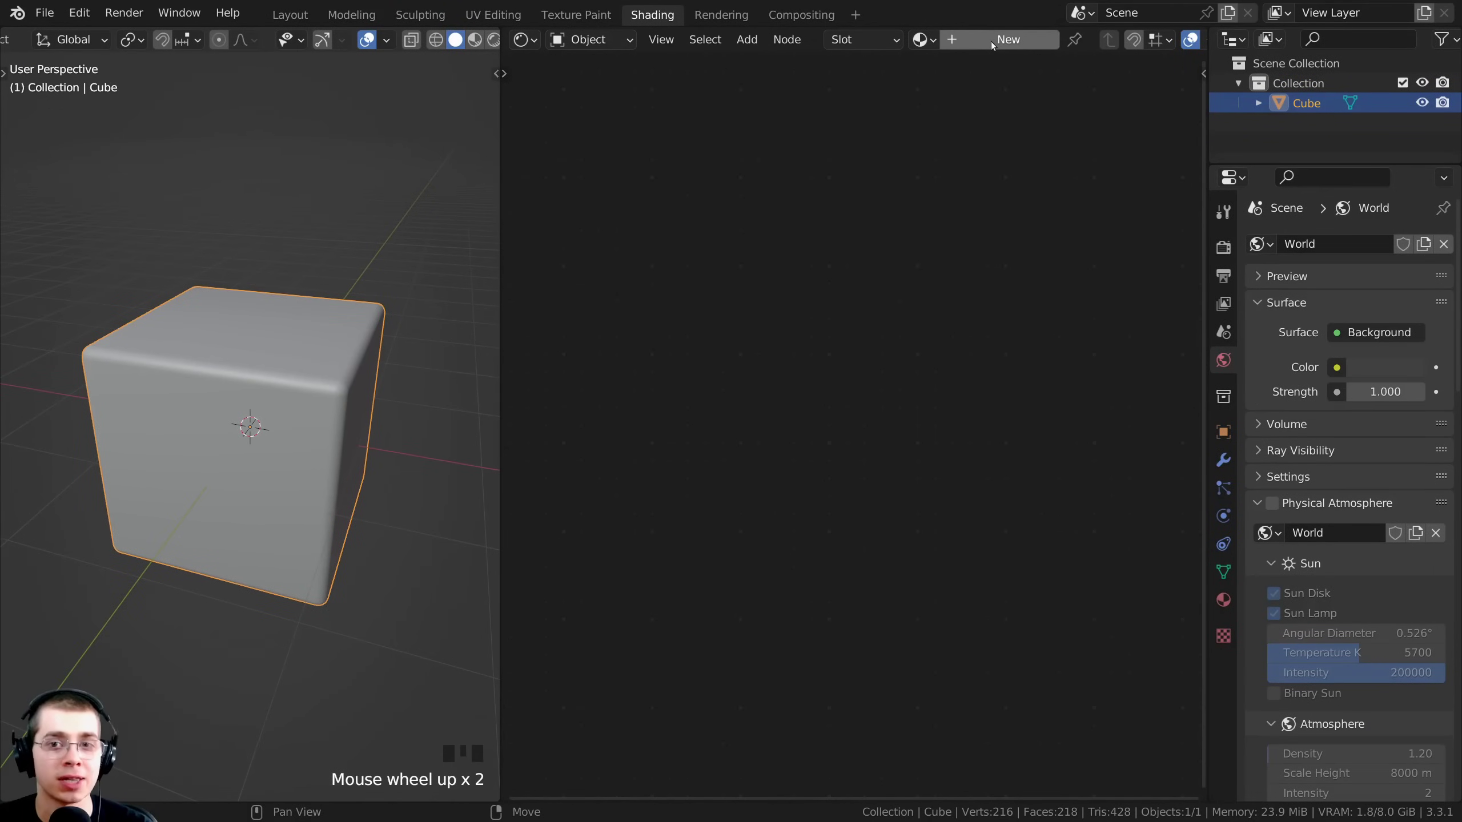
click(993, 41)
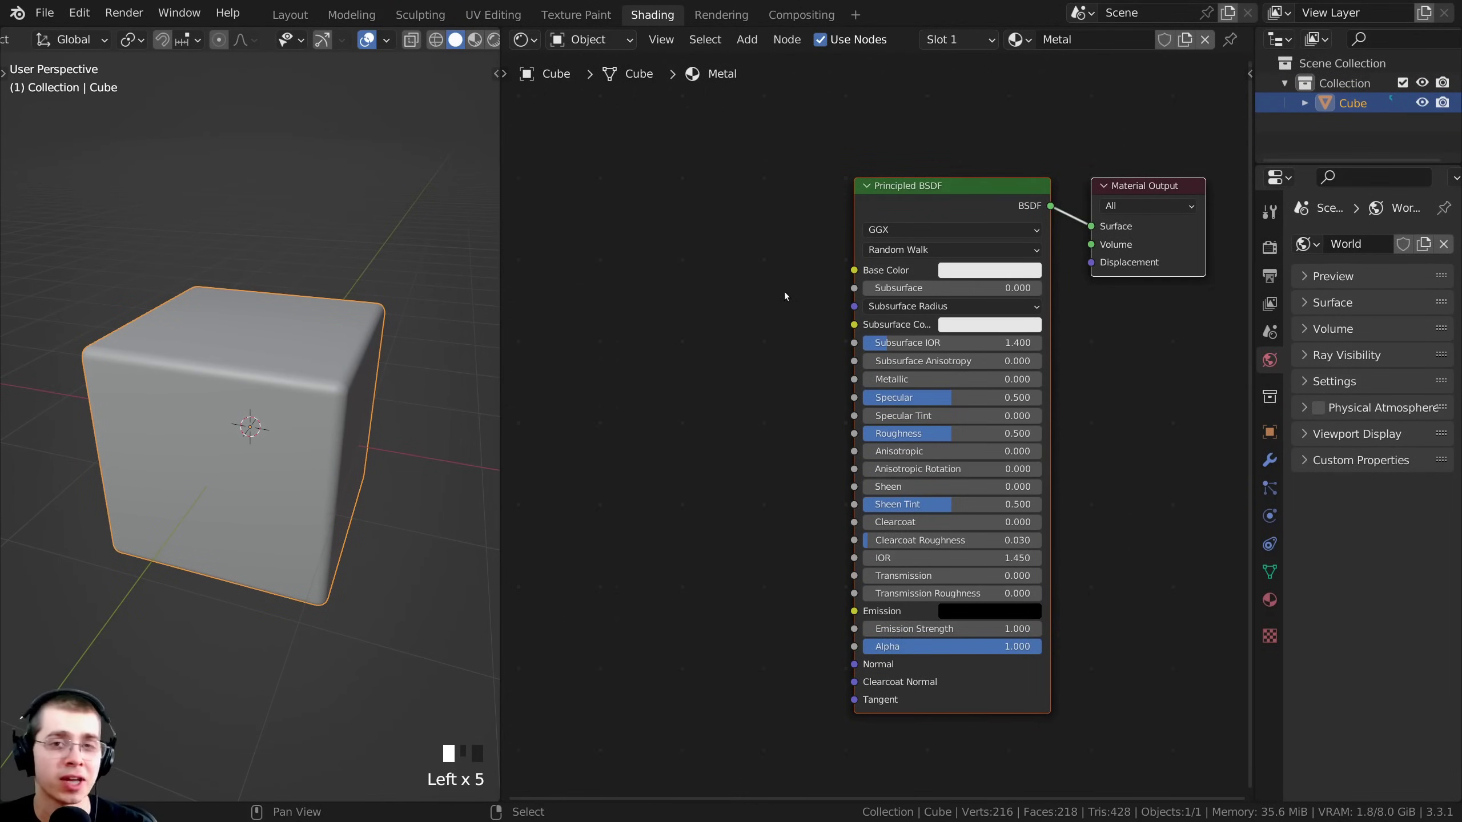
- Add an Image Texture node to the left of the Principled BSDF node in the Metal material
drag(930, 198, 945, 202)
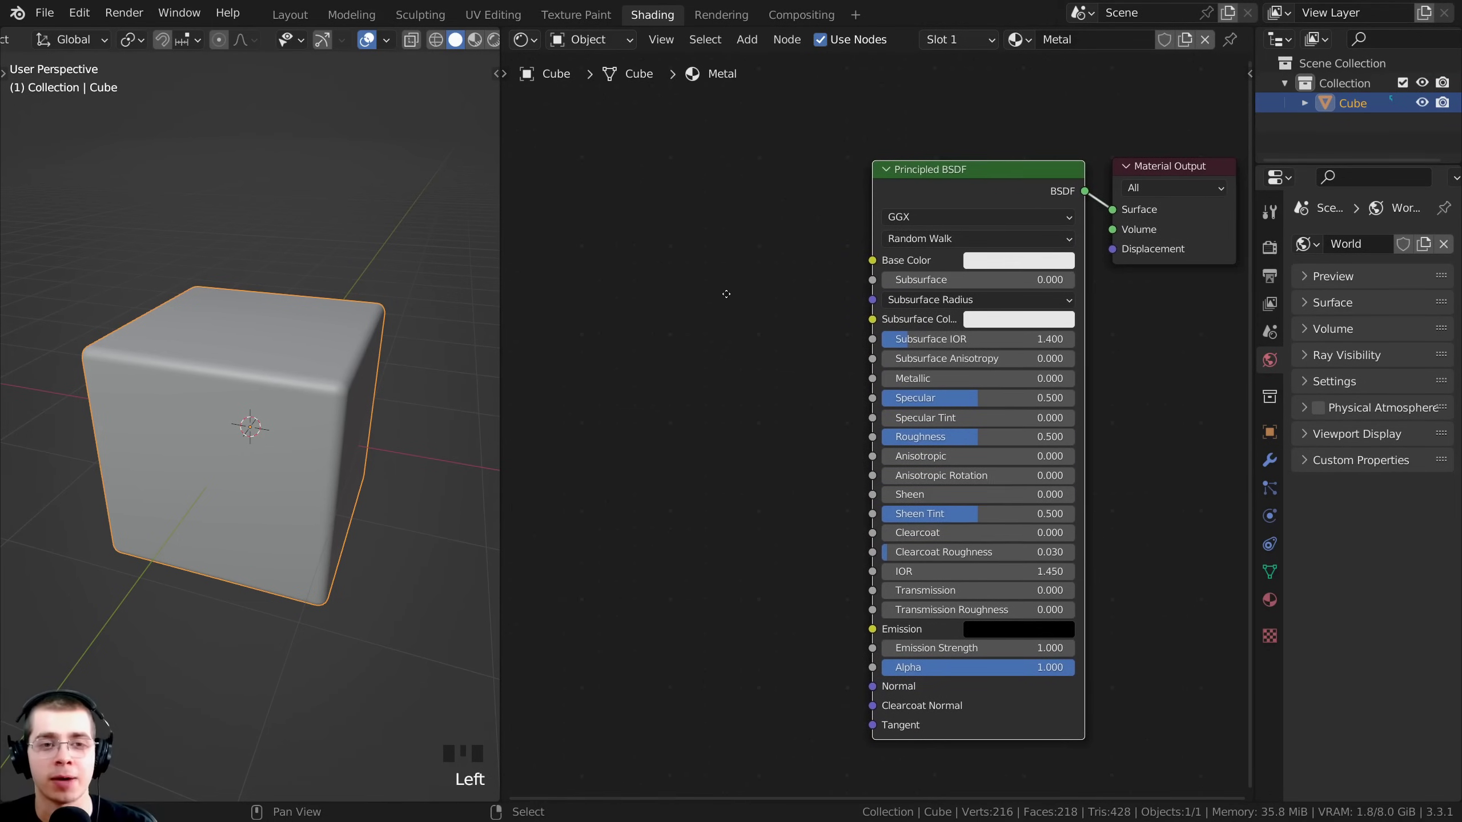
key(shift+a)
click(697, 291)
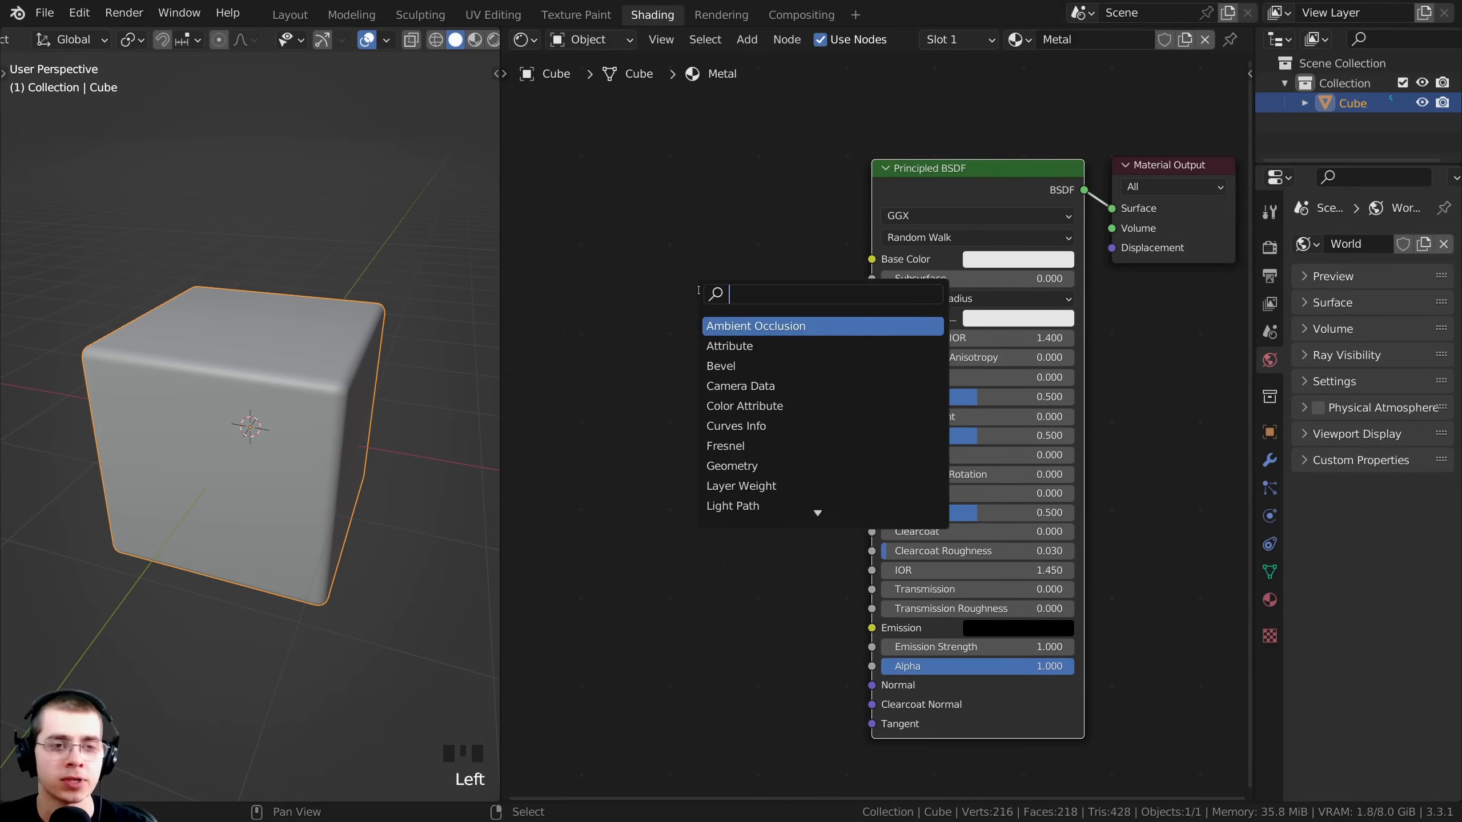
text(ima)
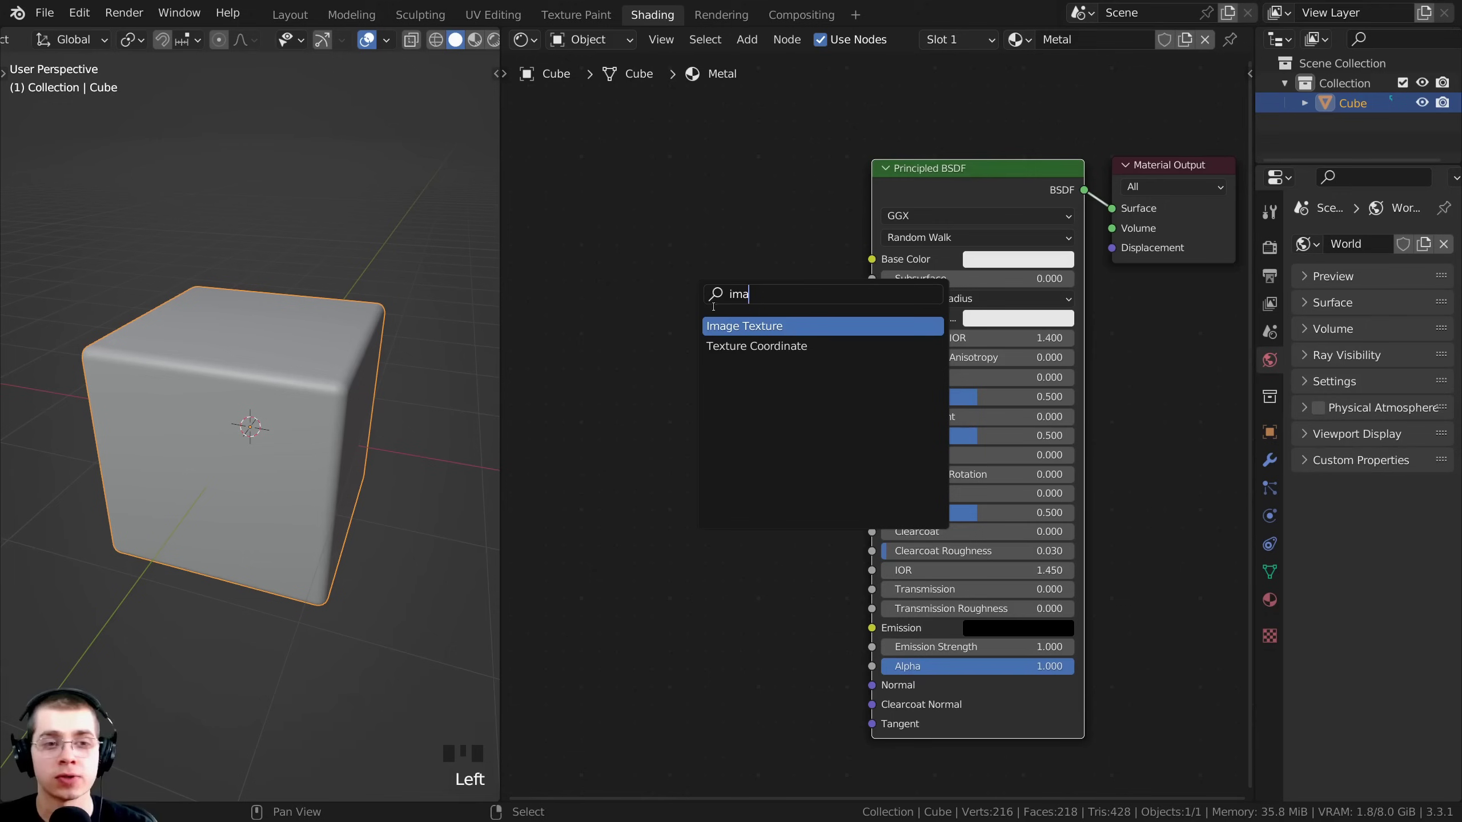
click(732, 325)
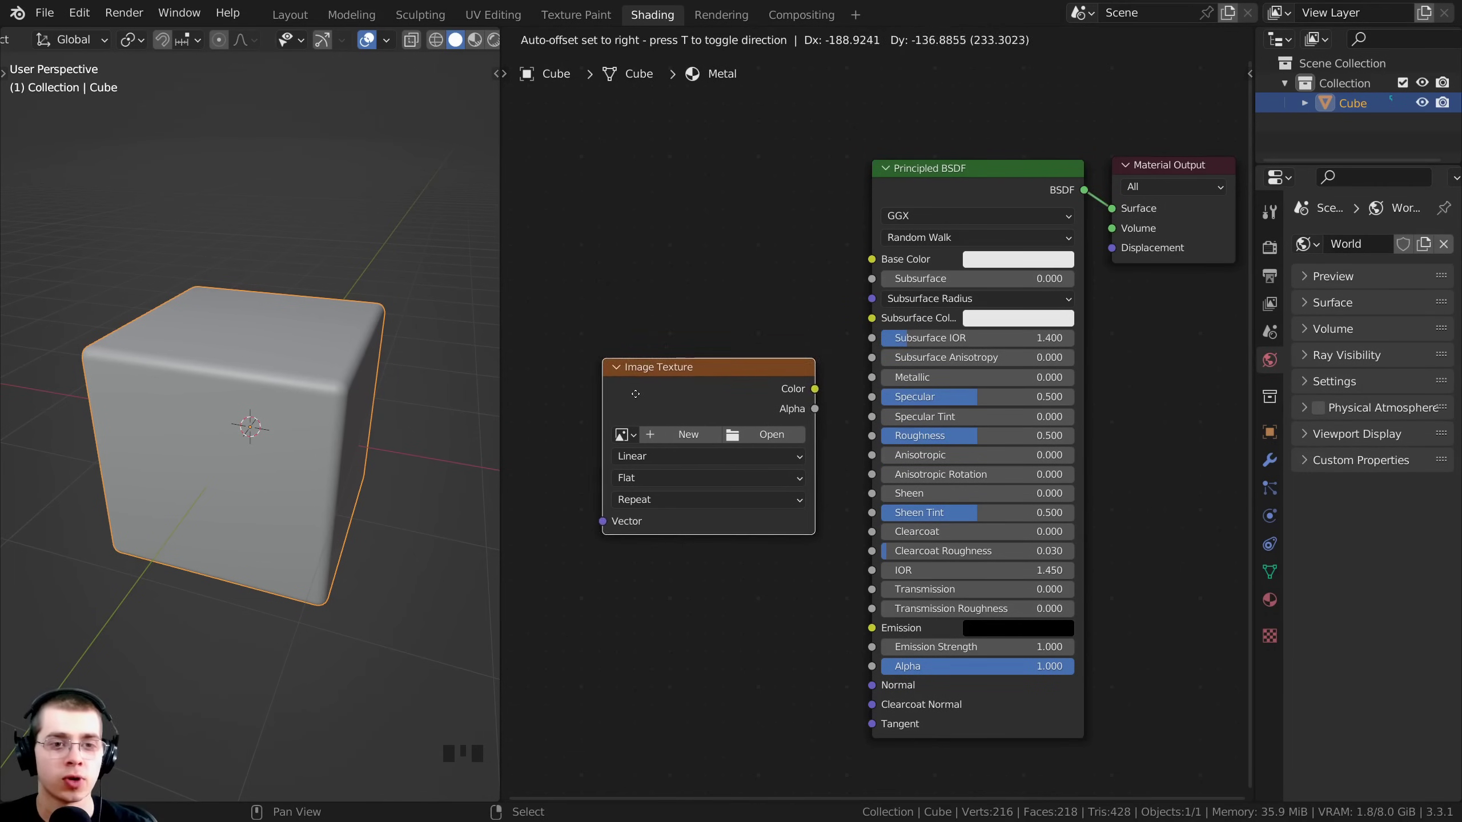
click(626, 407)
middle_drag(755, 360, 844, 289)
scroll(845, 289, up, 2)
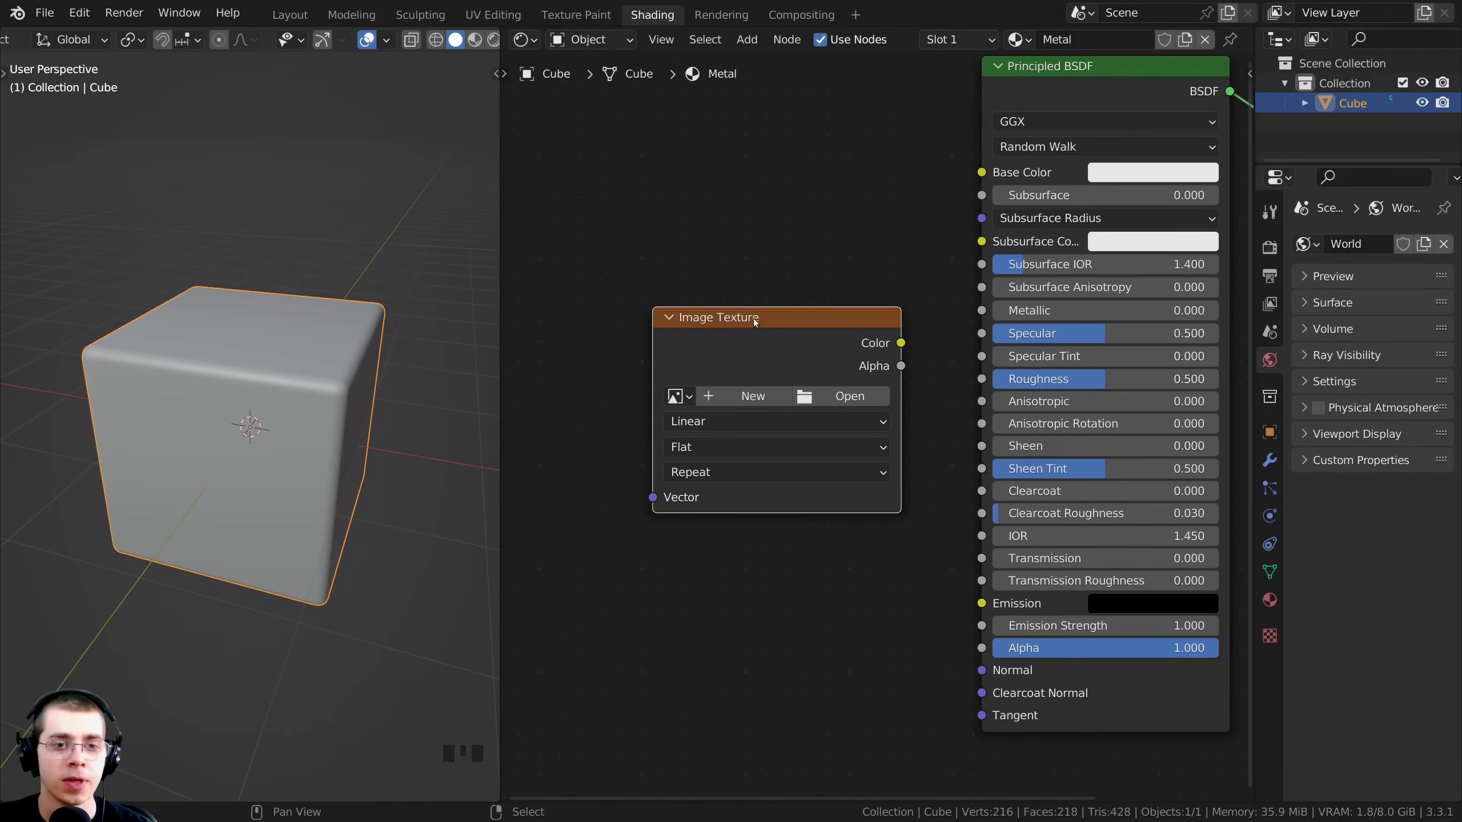
- Start a new image in the Image Texture node and name it Cube
click(727, 402)
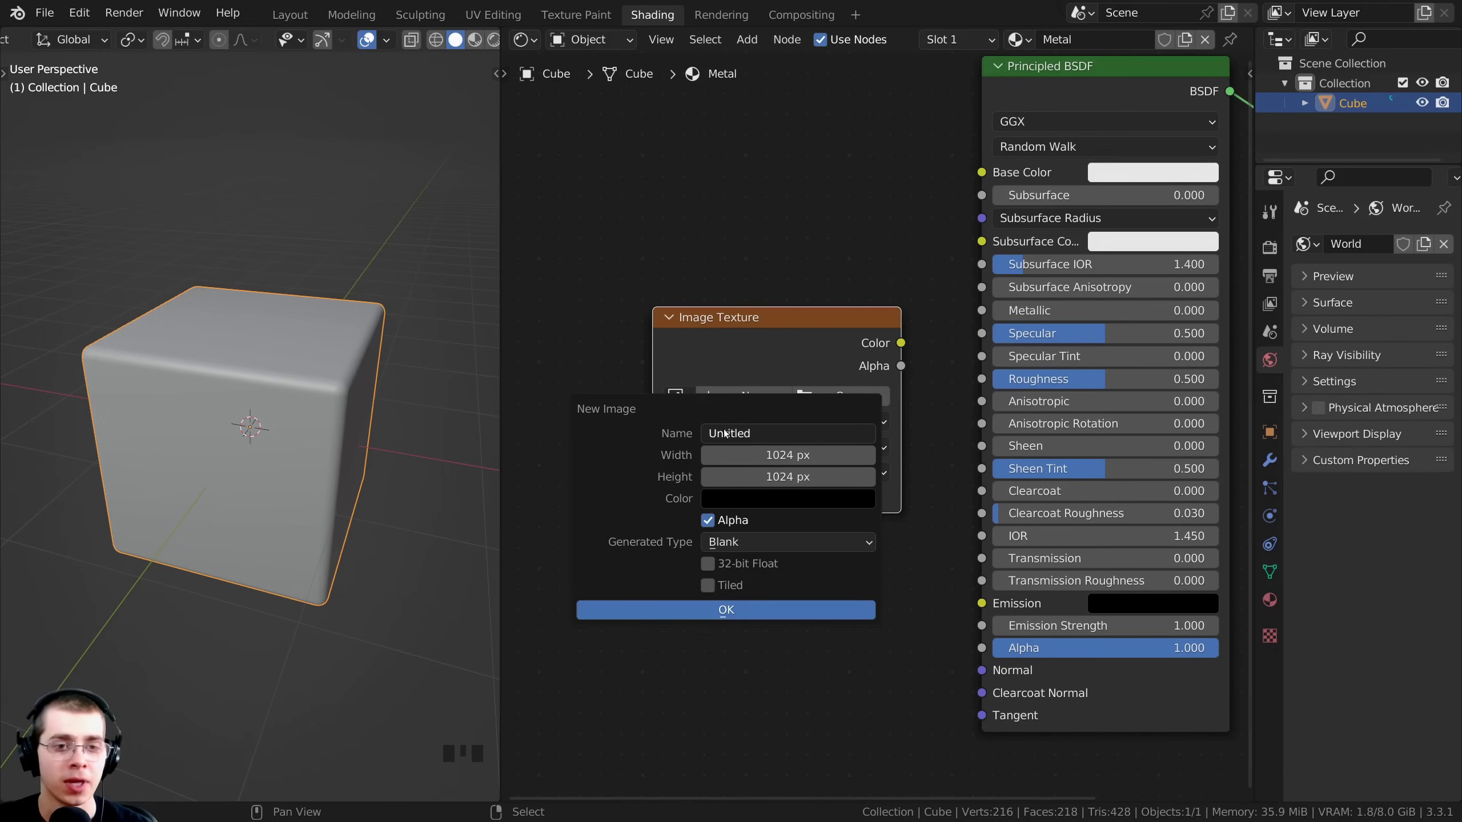
click(749, 431)
text(Cube)
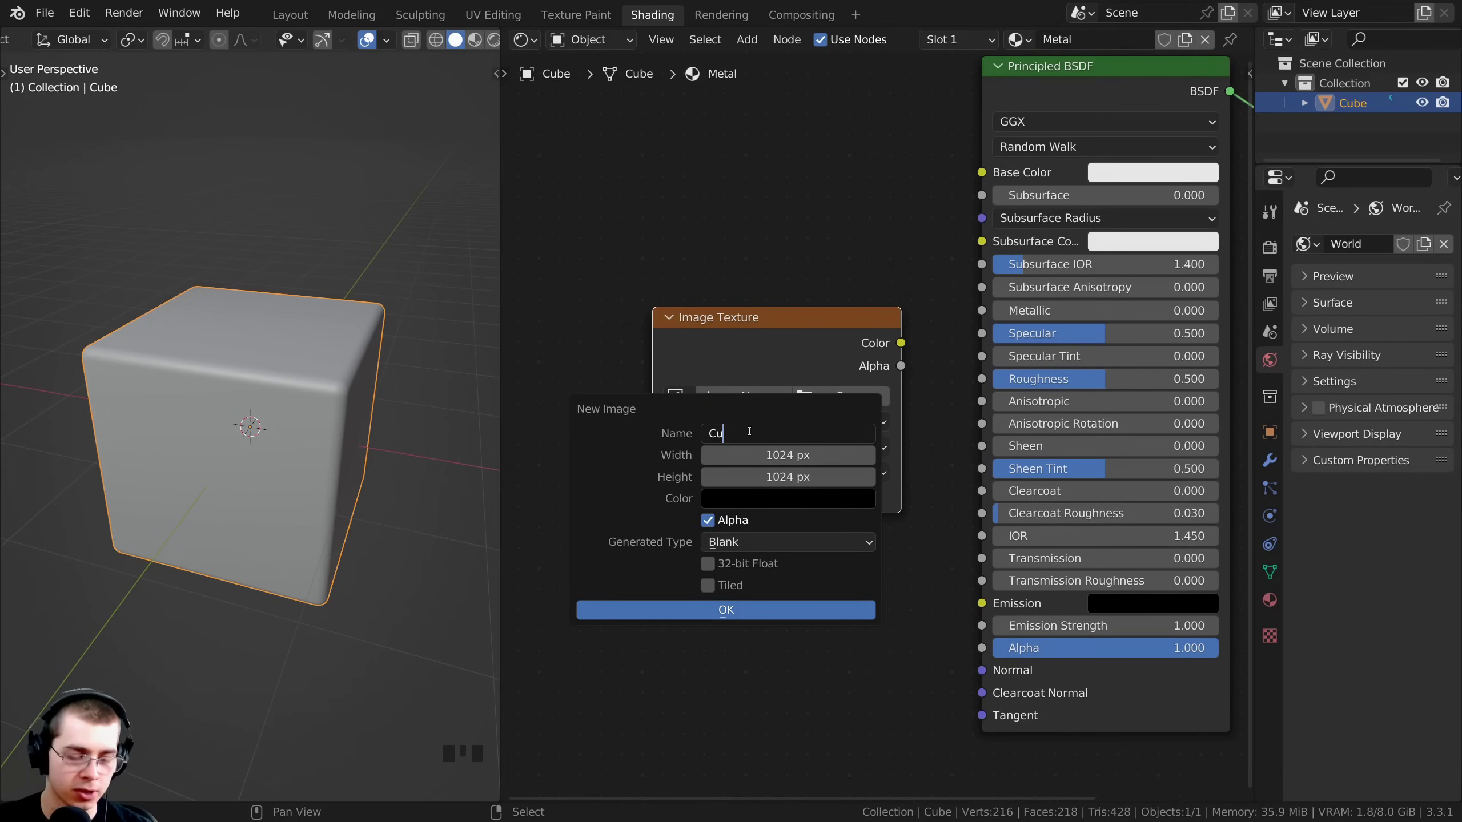
key(Return)
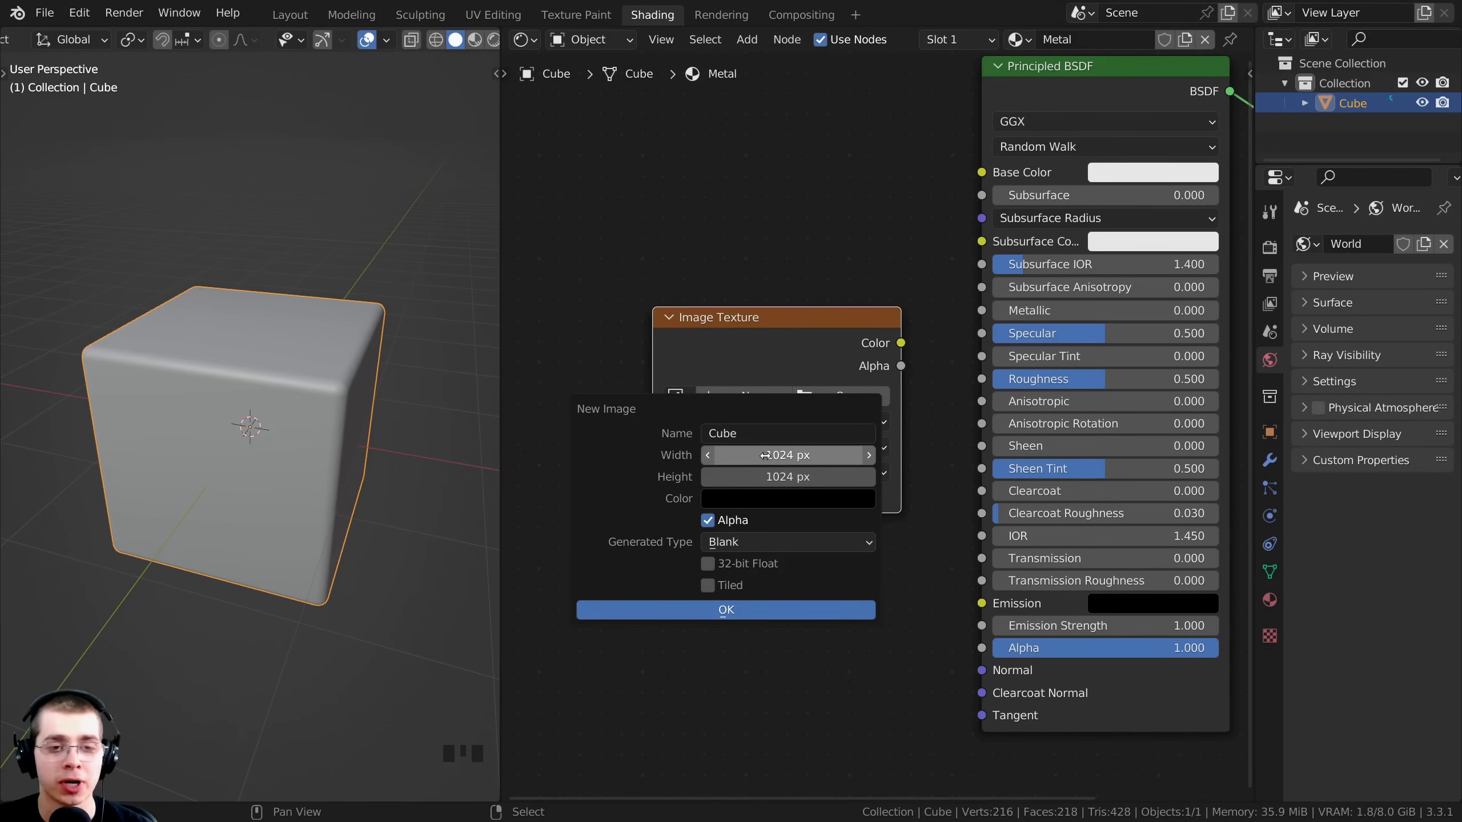
- Set the new image's width and height to 4096 px and its colour to white
drag(764, 455, 764, 477)
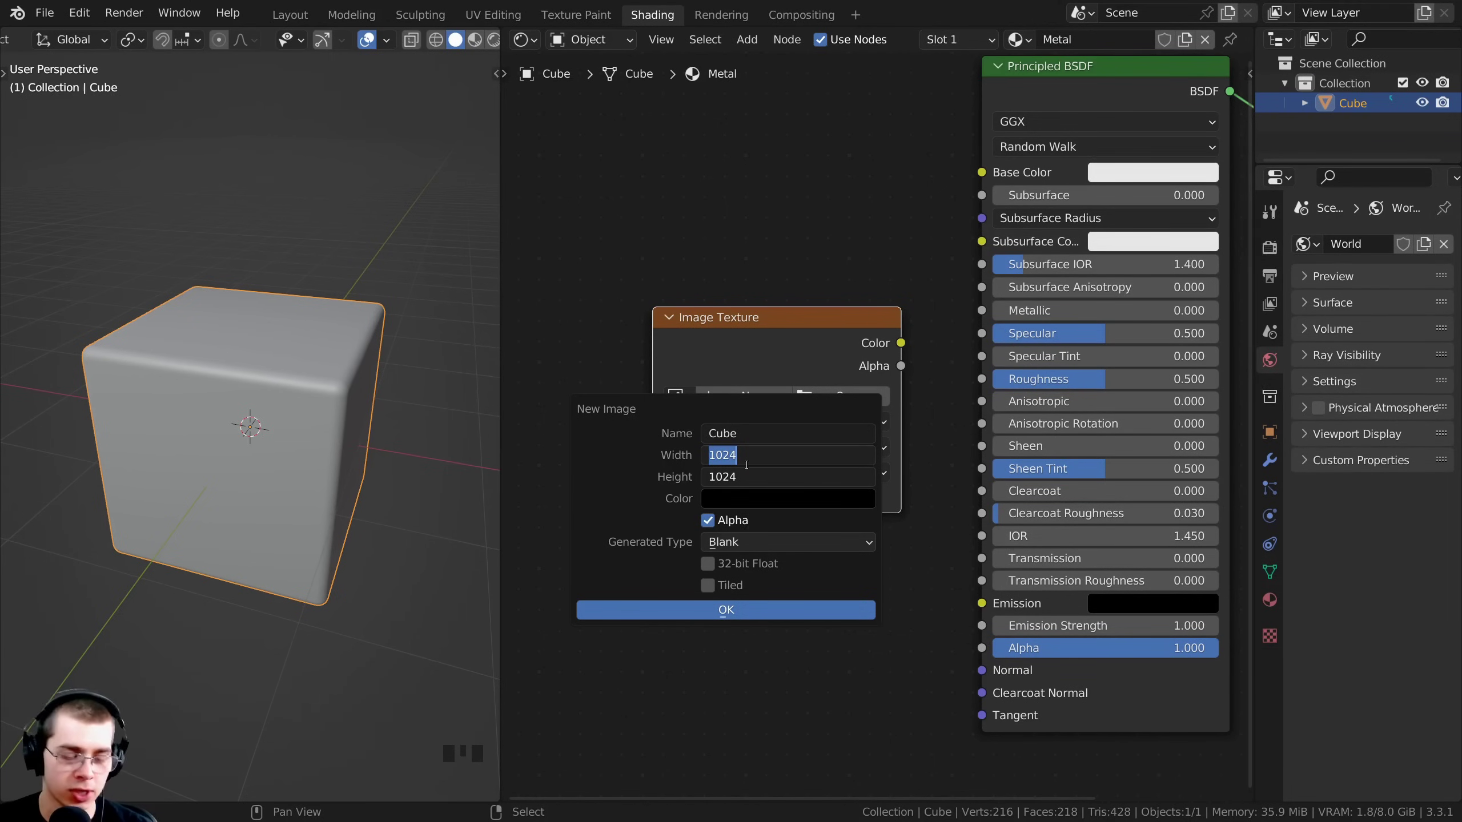
text(409)
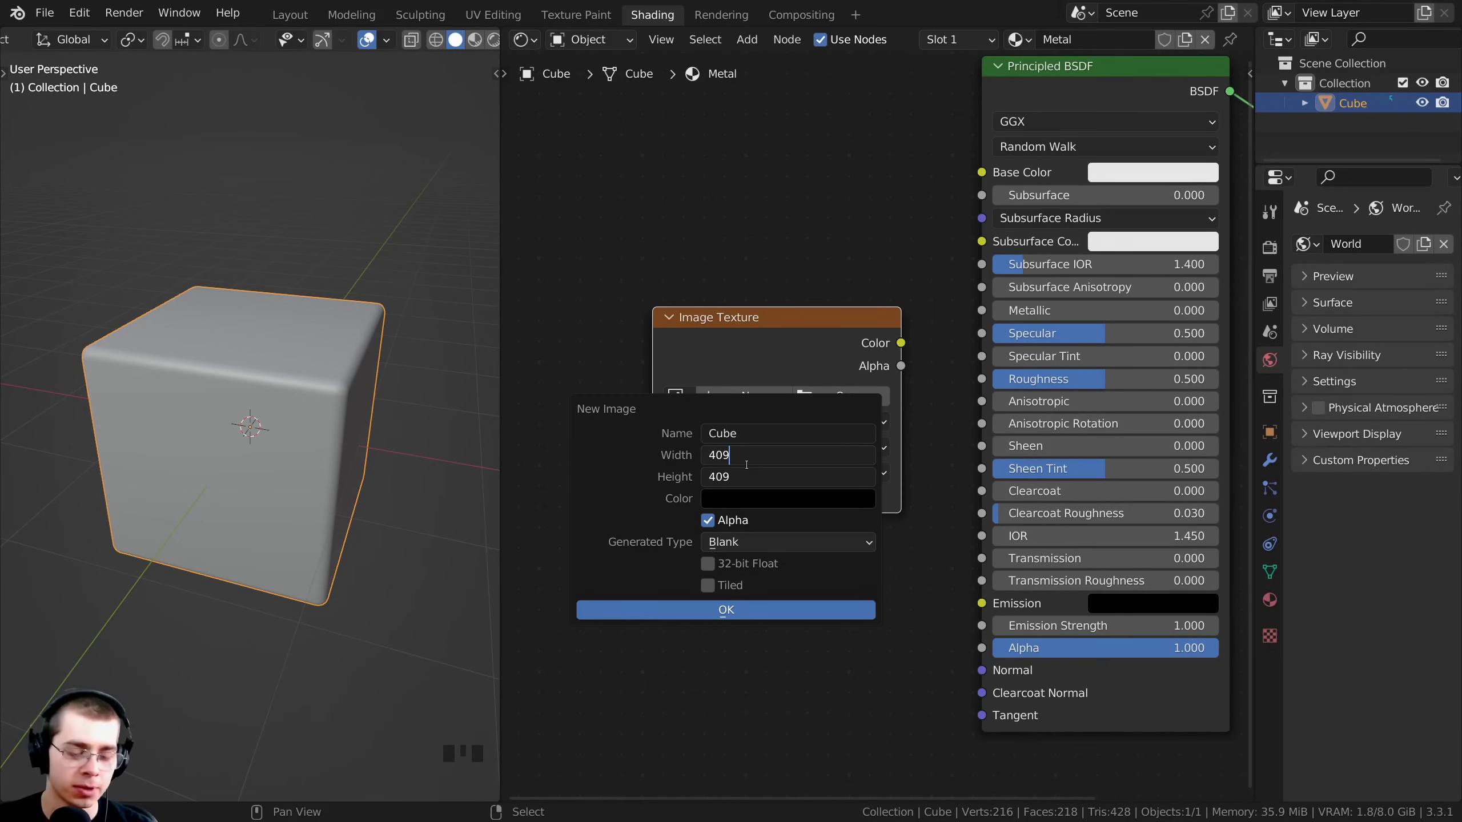
text(6)
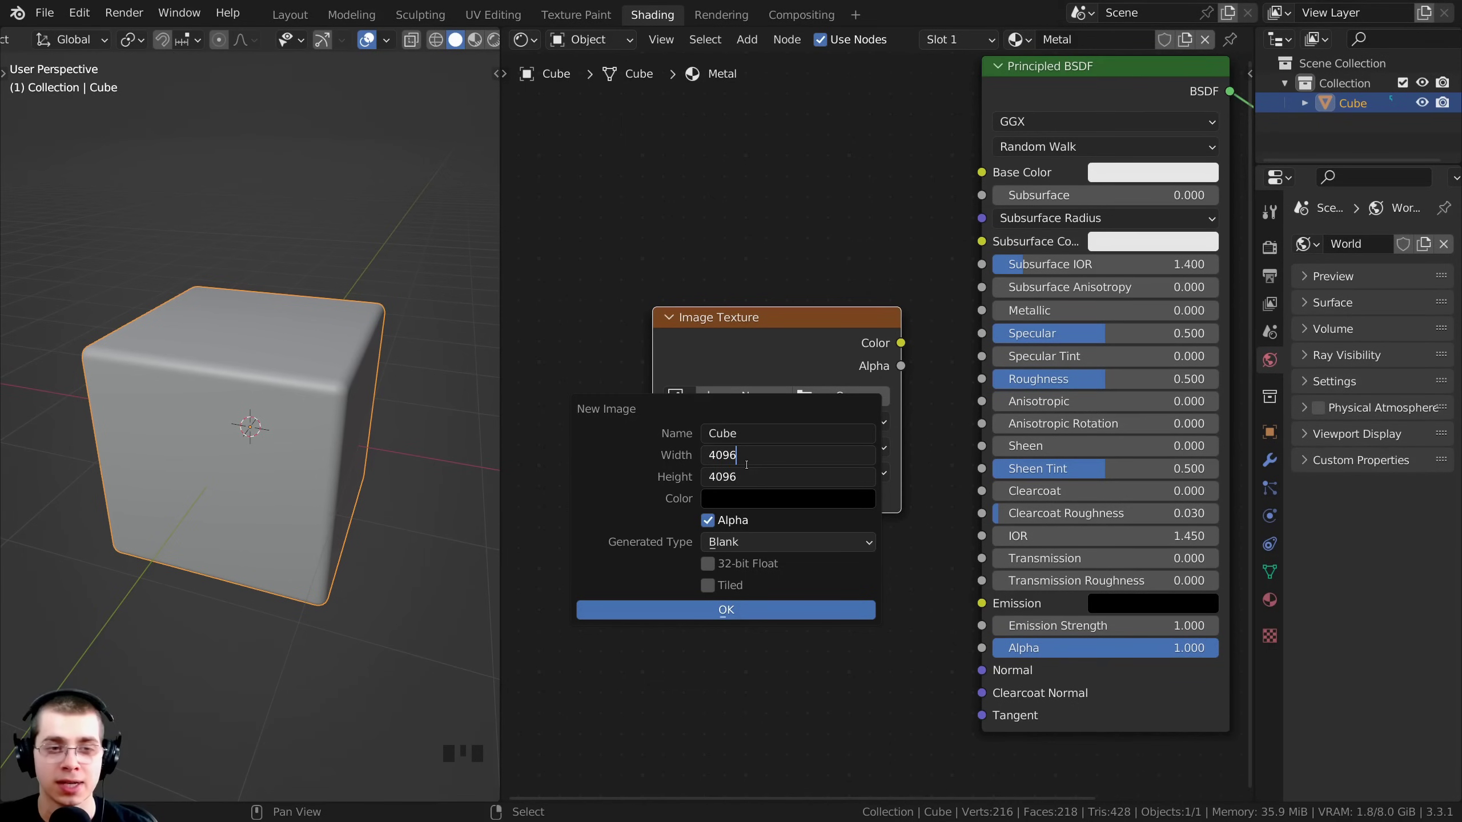
key(Return)
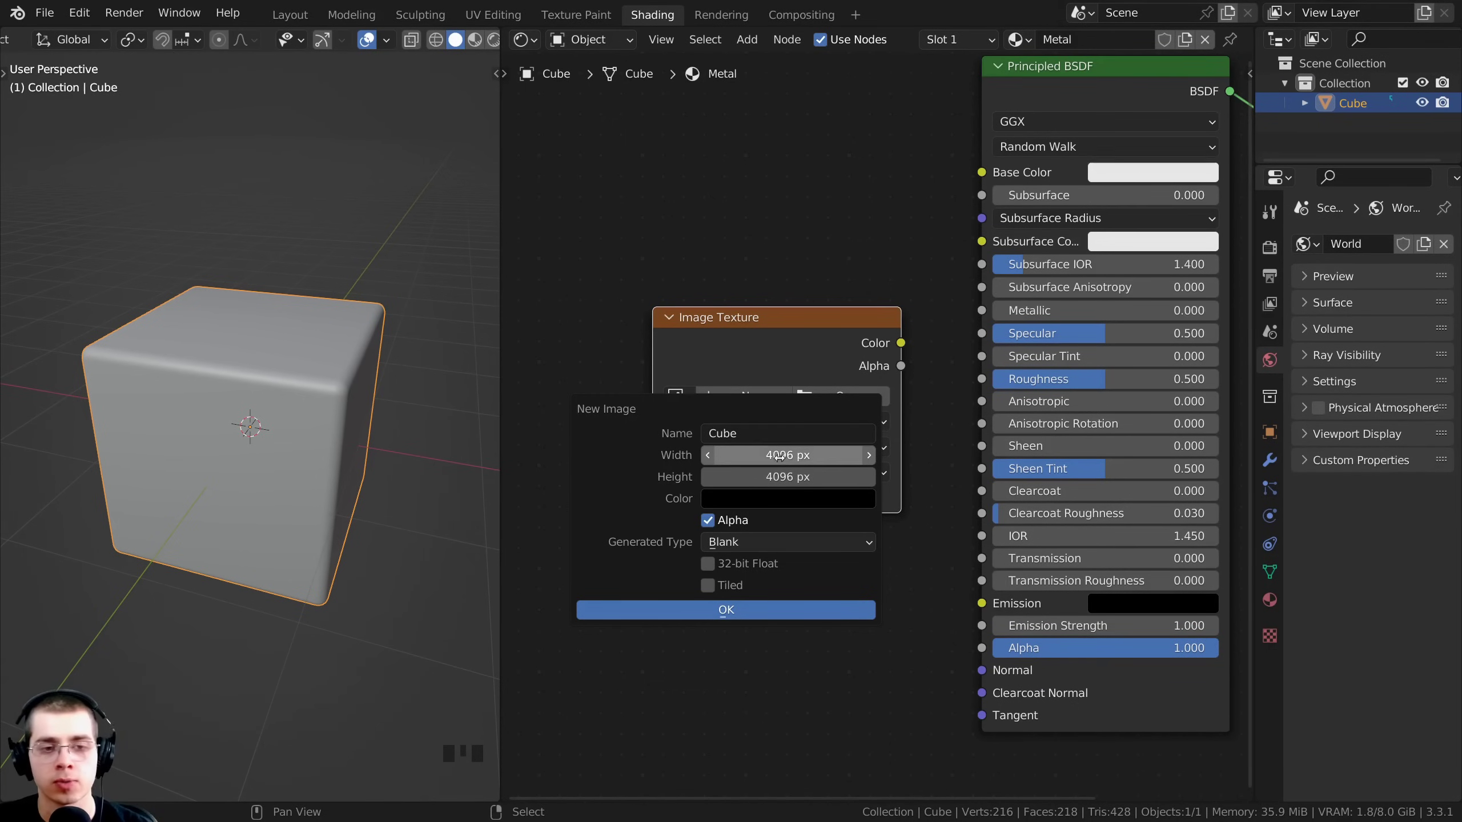
click(737, 499)
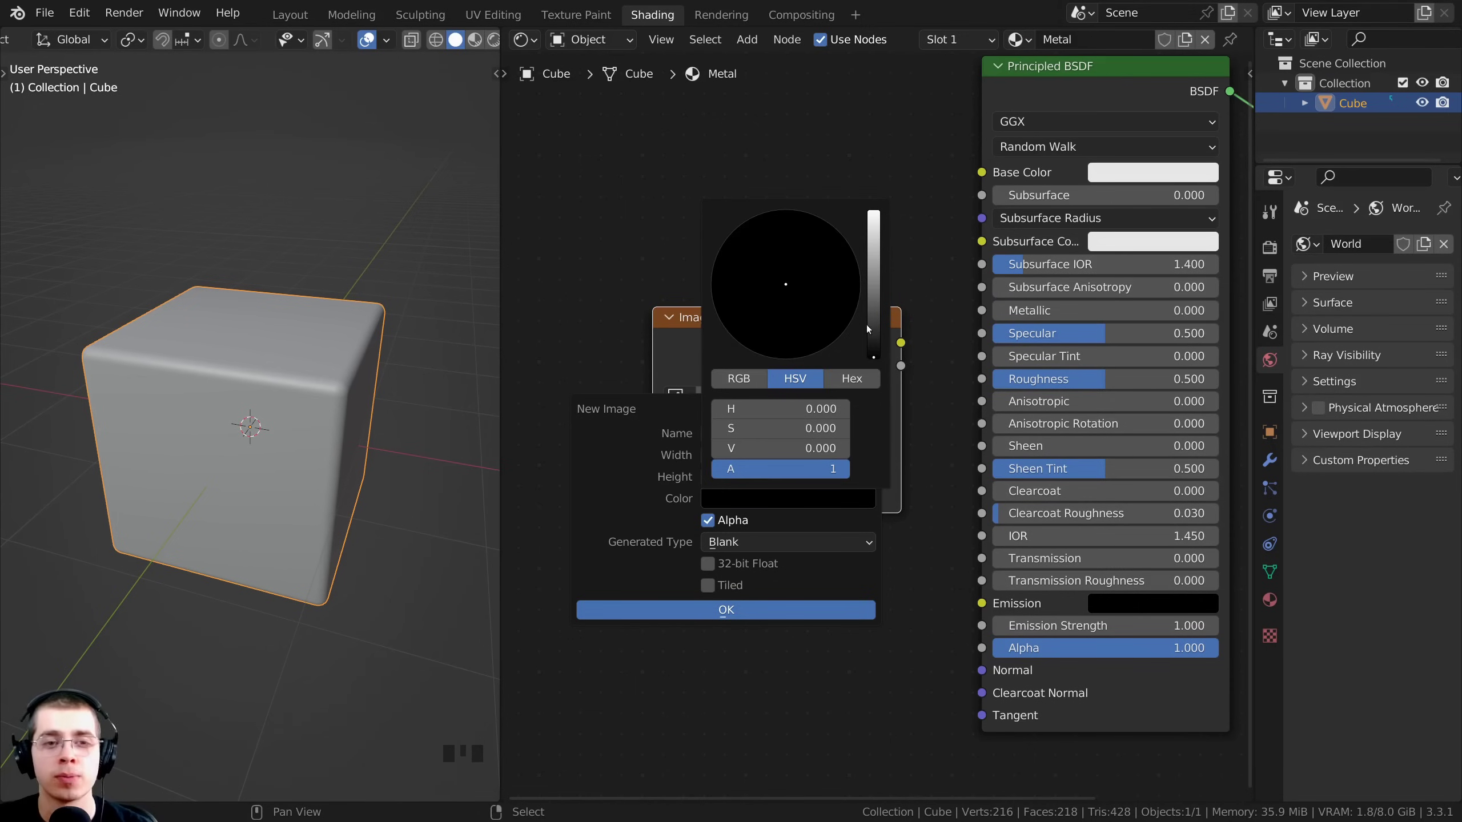
drag(872, 349, 874, 211)
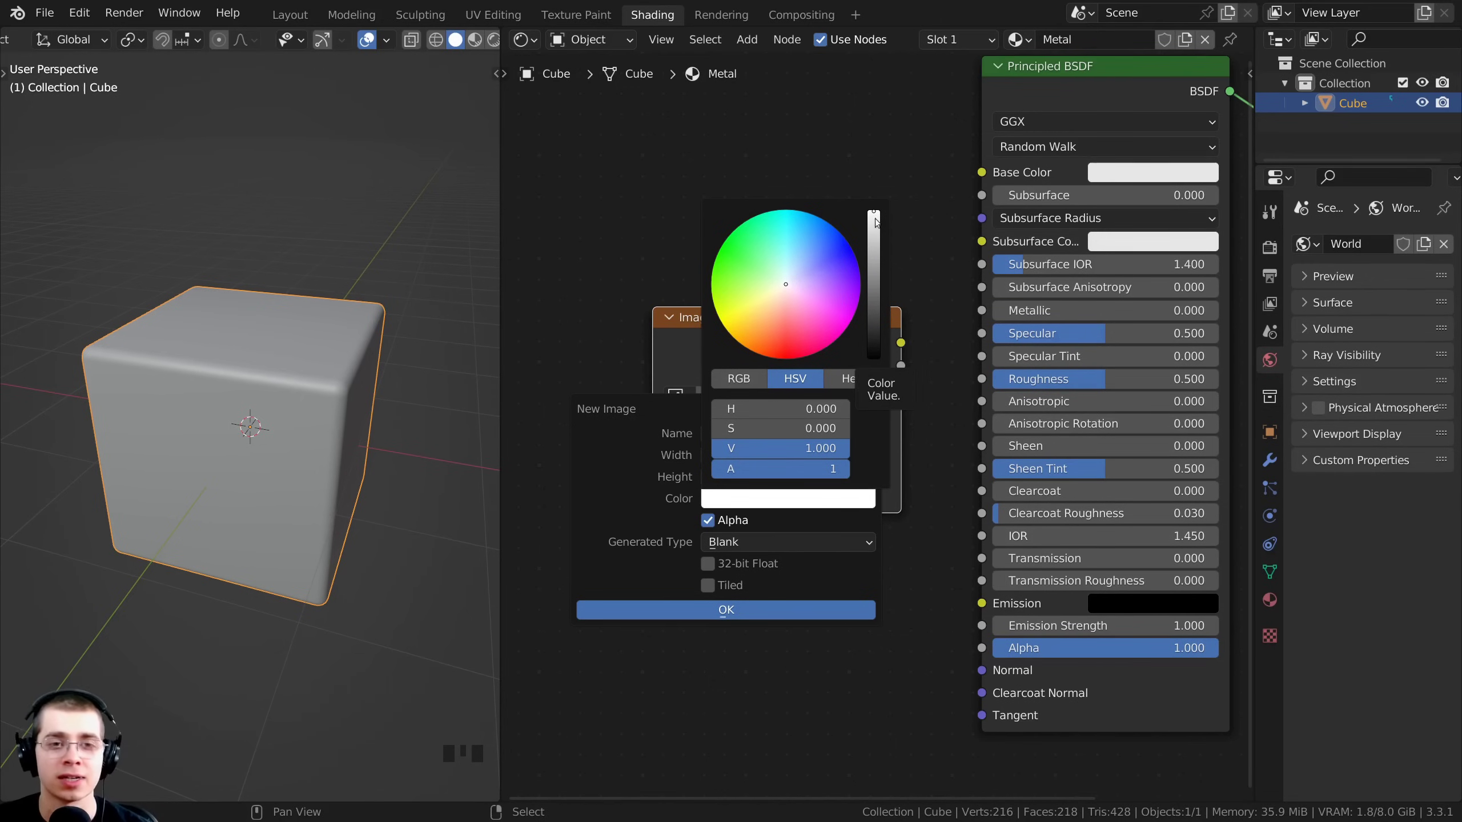
- Set the new image's colour to black with a value of 0 and create the image
drag(875, 222, 873, 356)
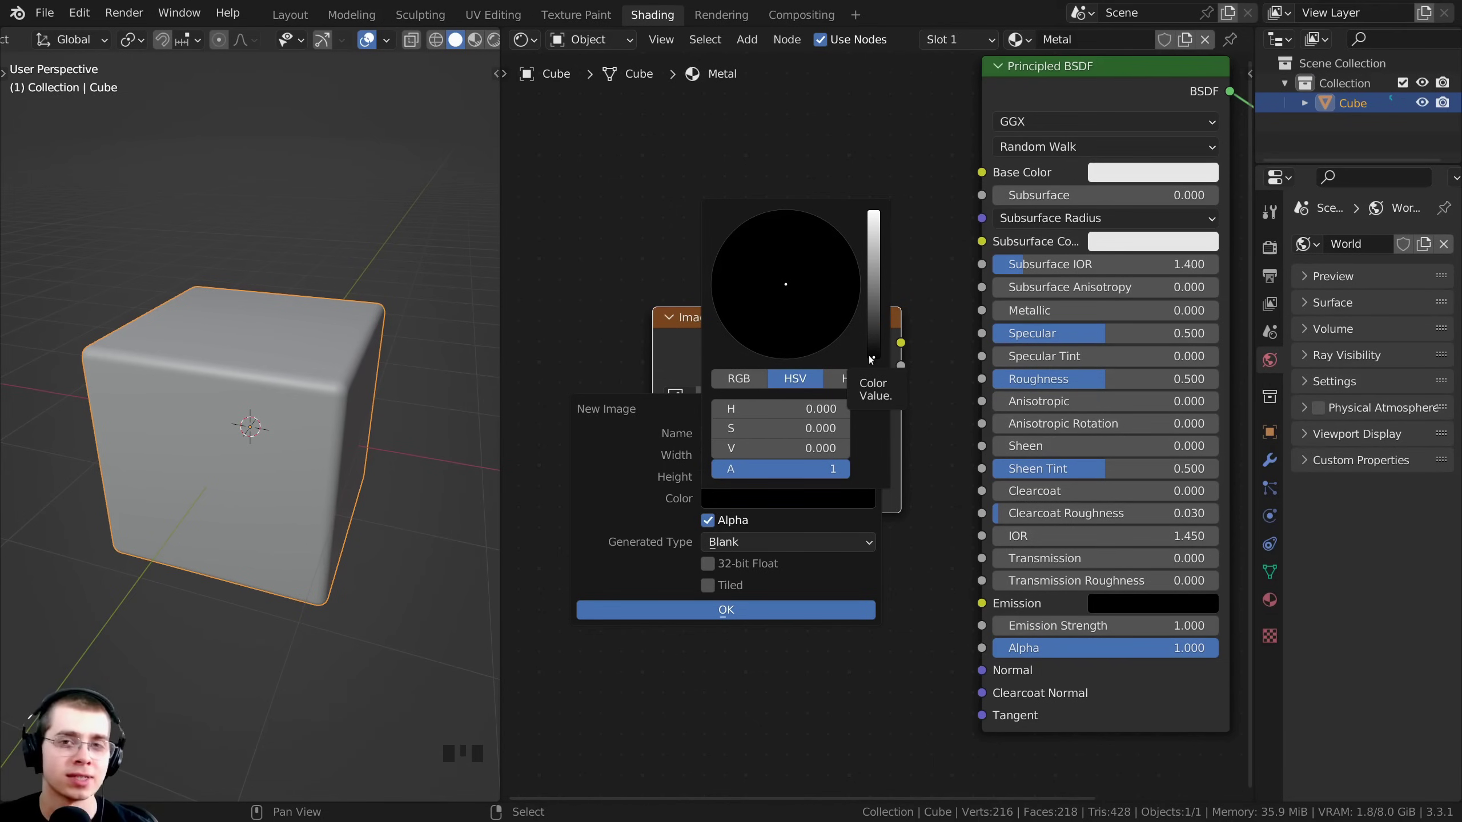
mouse_move(871, 360)
mouse_down()
mouse_move(873, 211)
mouse_move(874, 357)
mouse_up()
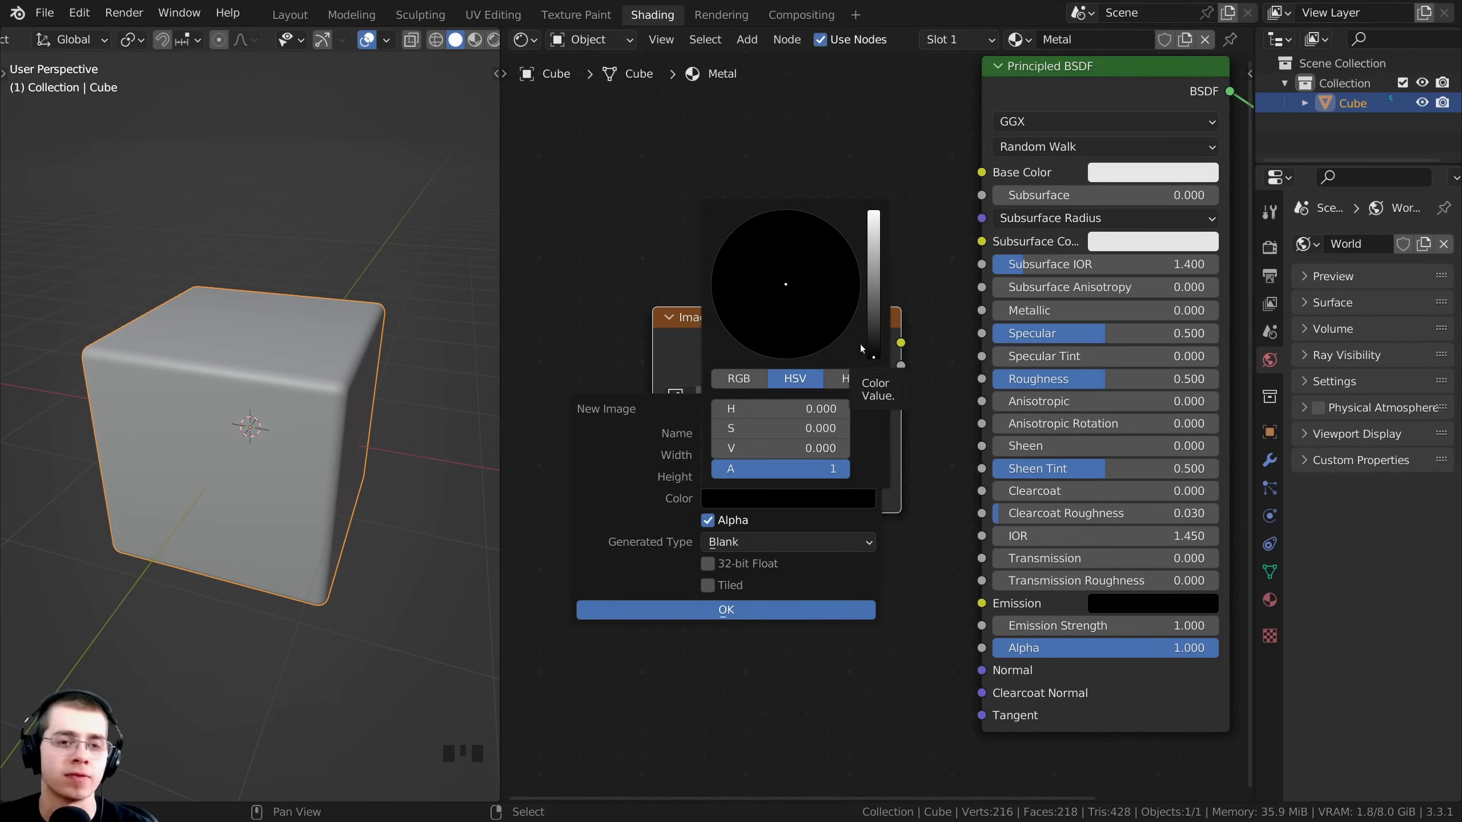
click(679, 609)
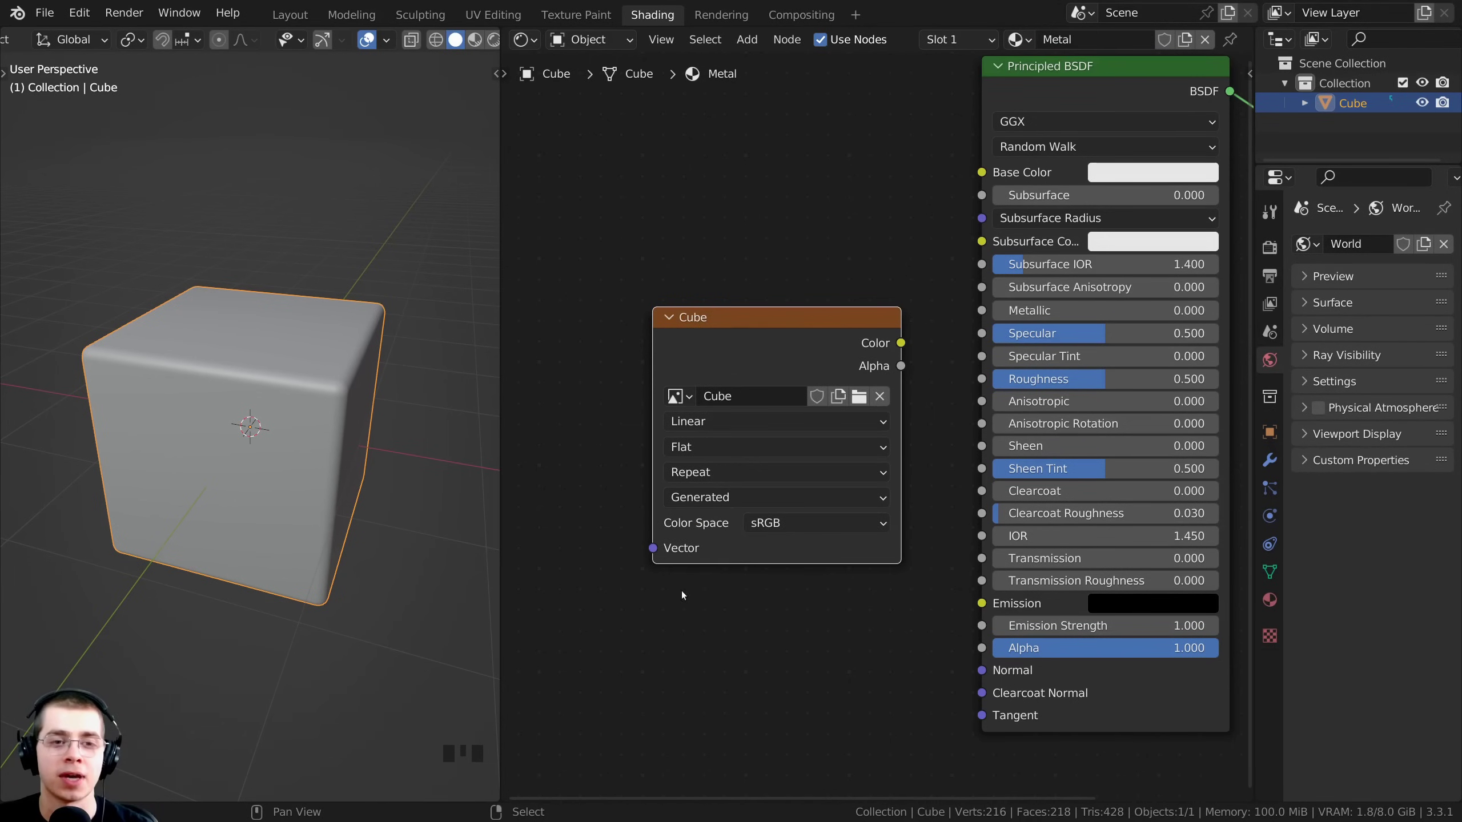
- Set the Cube image texture's colour space to Non-Color and move its node farther from the Principled BSDF
drag(741, 349, 683, 325)
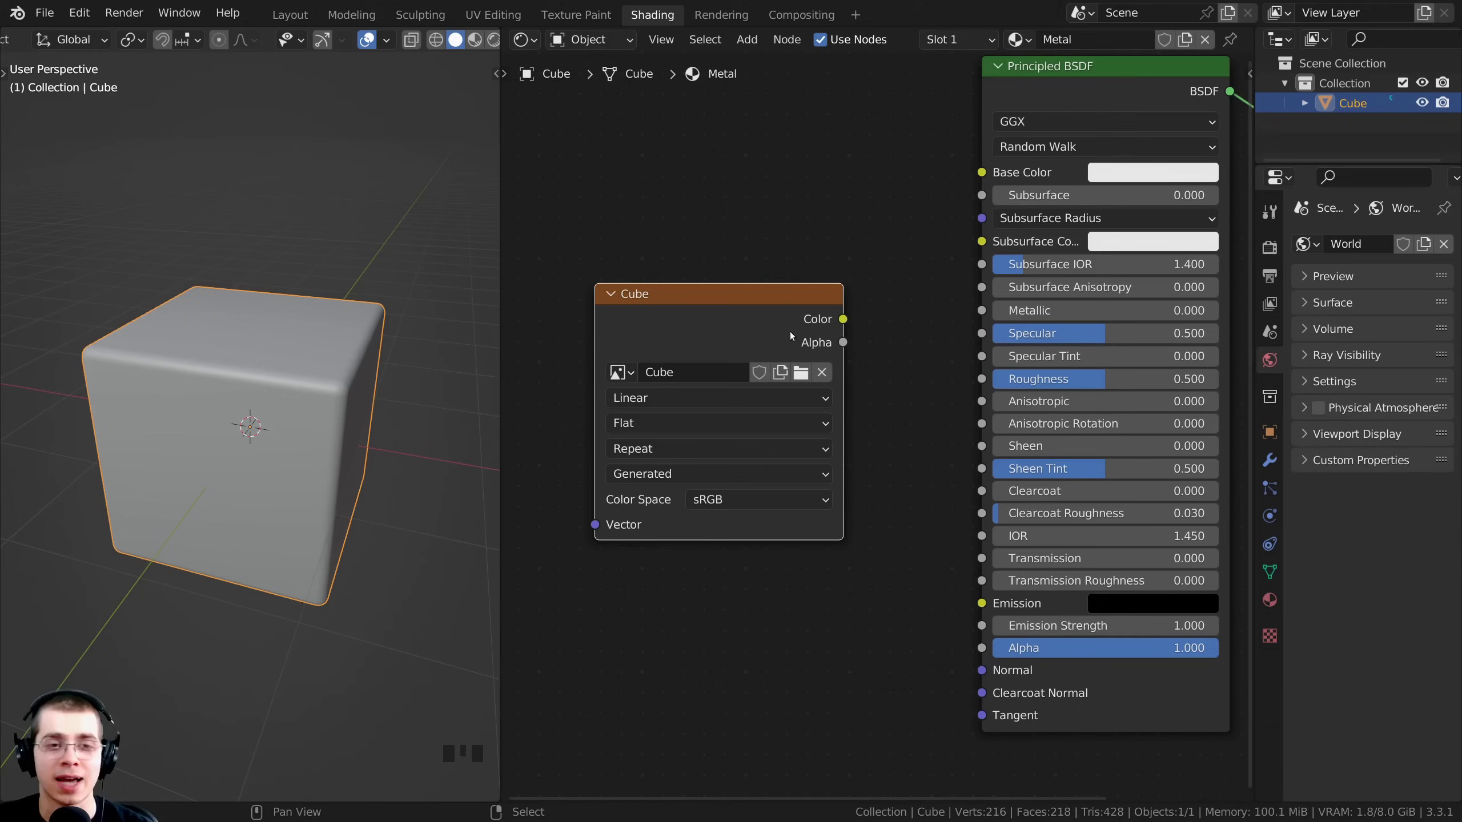
drag(844, 321, 915, 331)
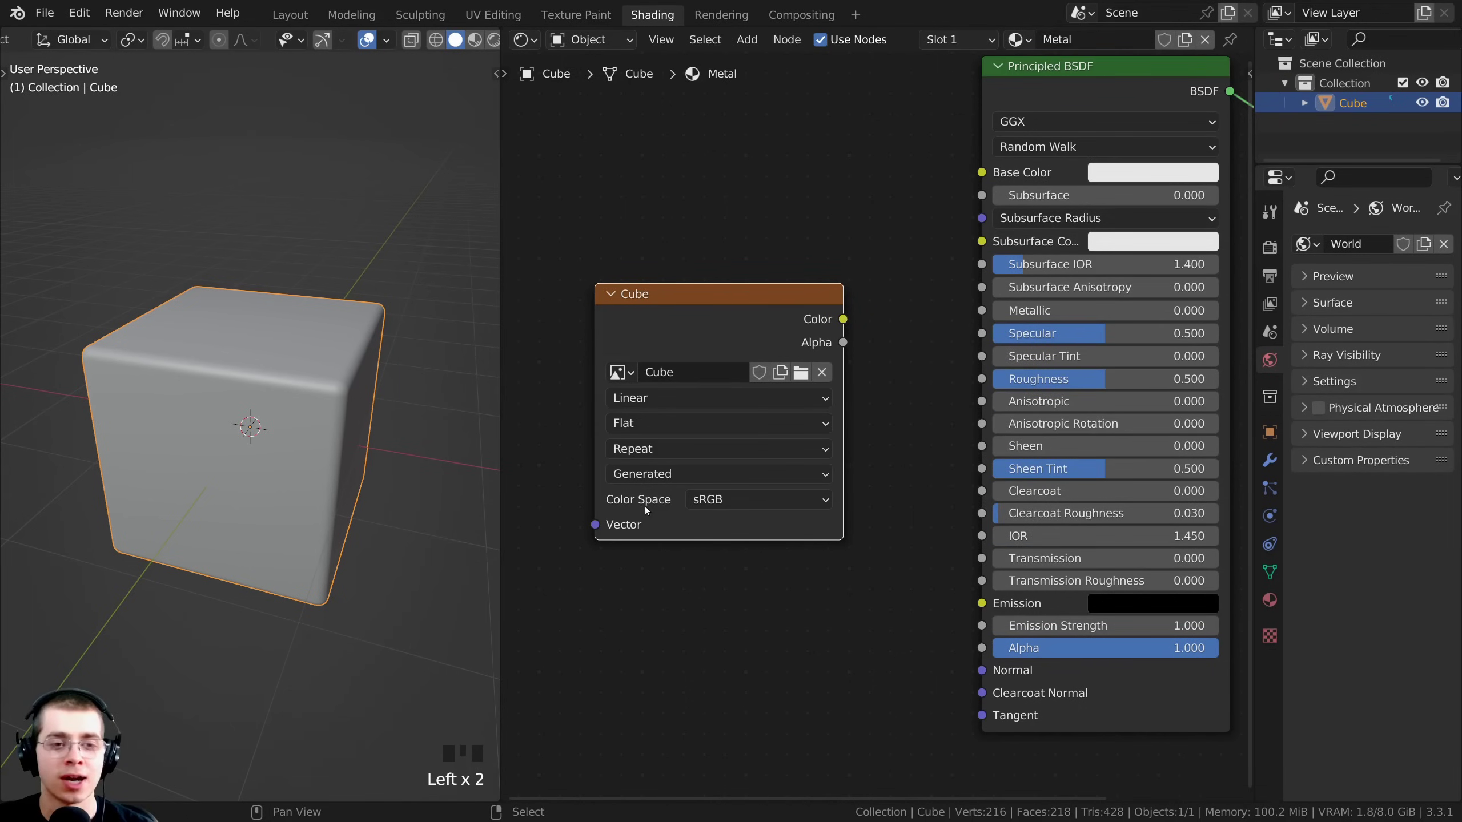
click(706, 504)
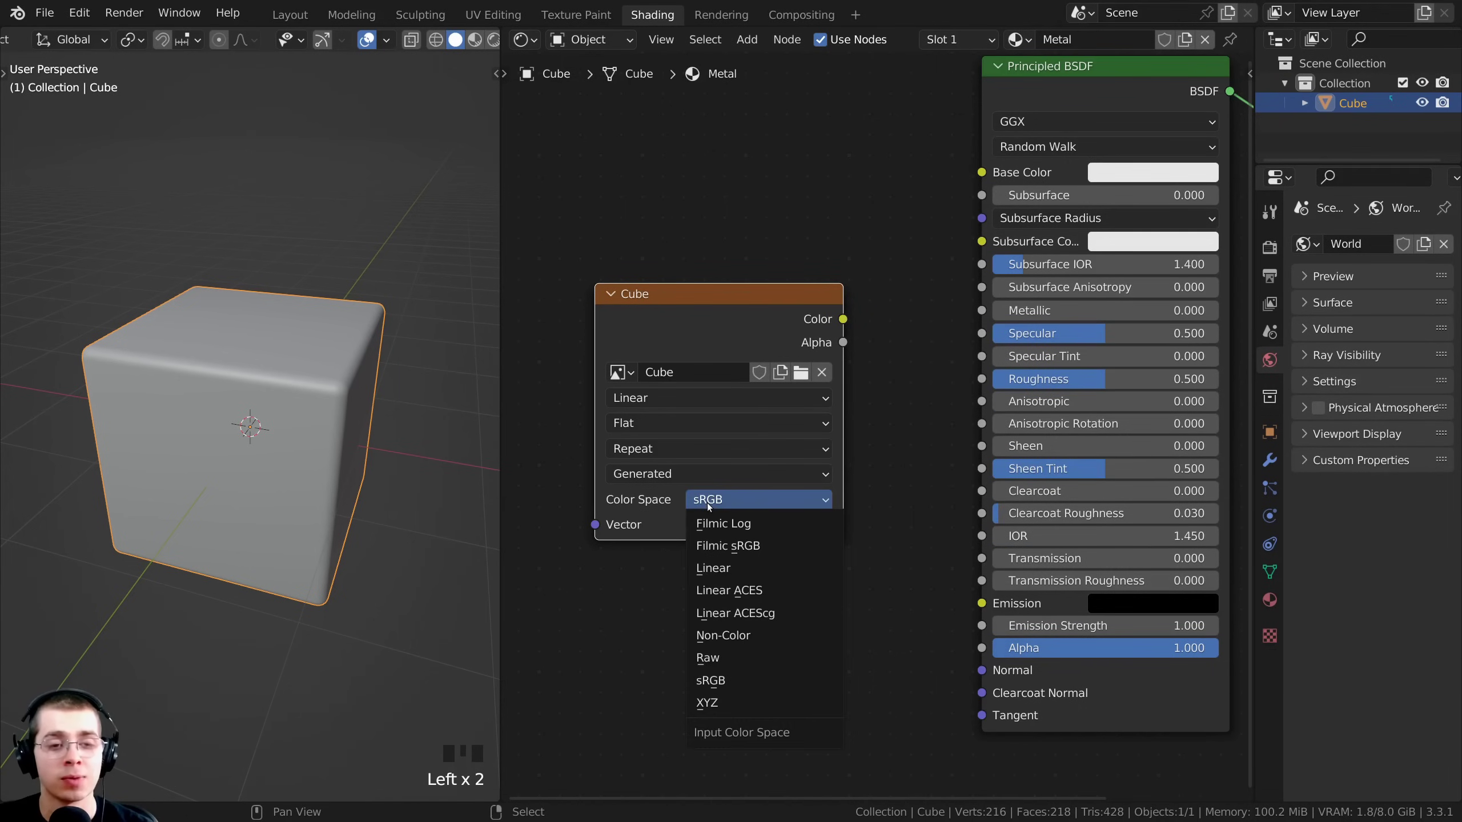
click(723, 636)
drag(675, 309, 664, 314)
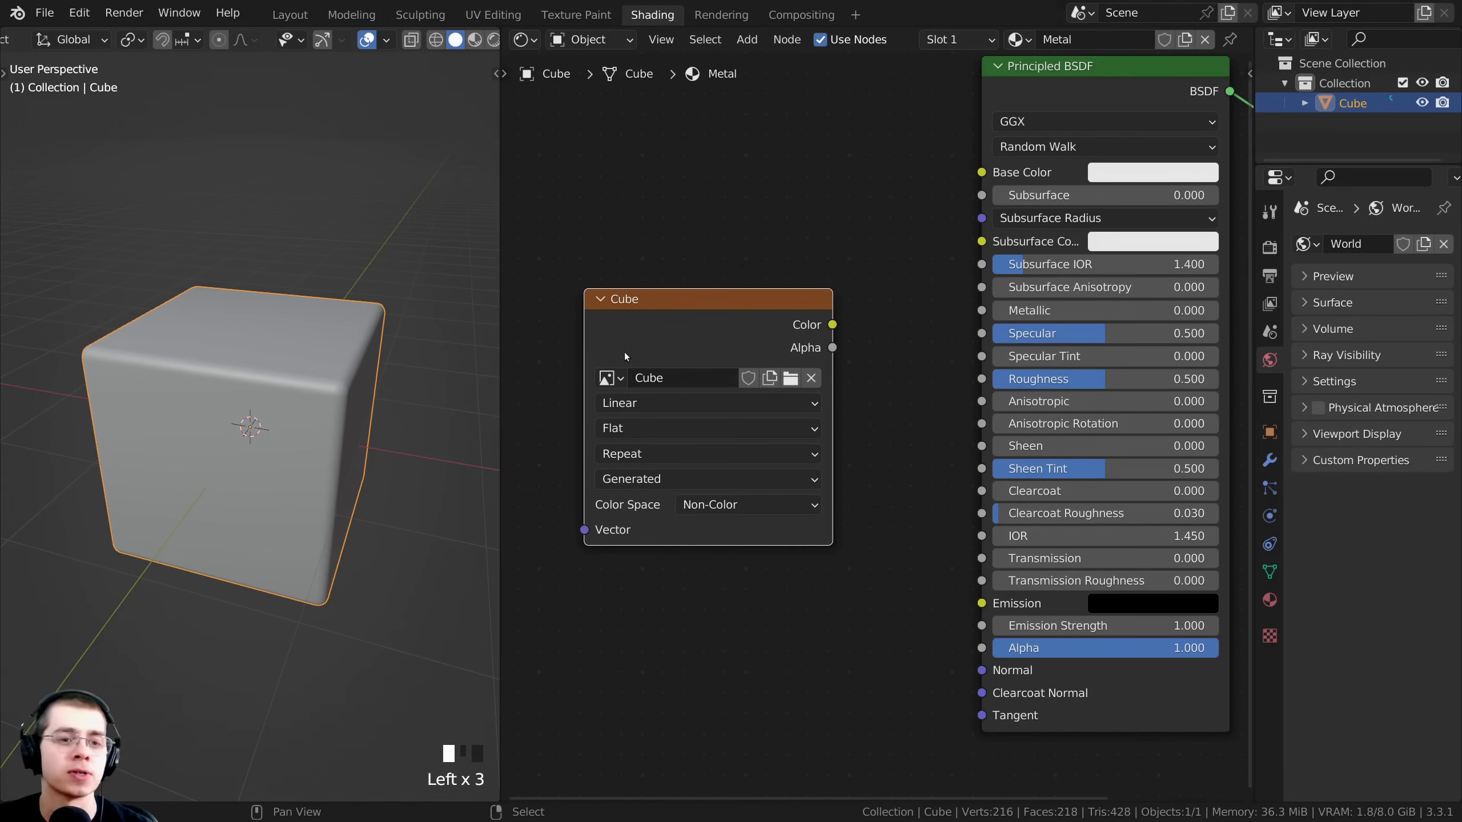
drag(832, 325, 898, 311)
click(678, 529)
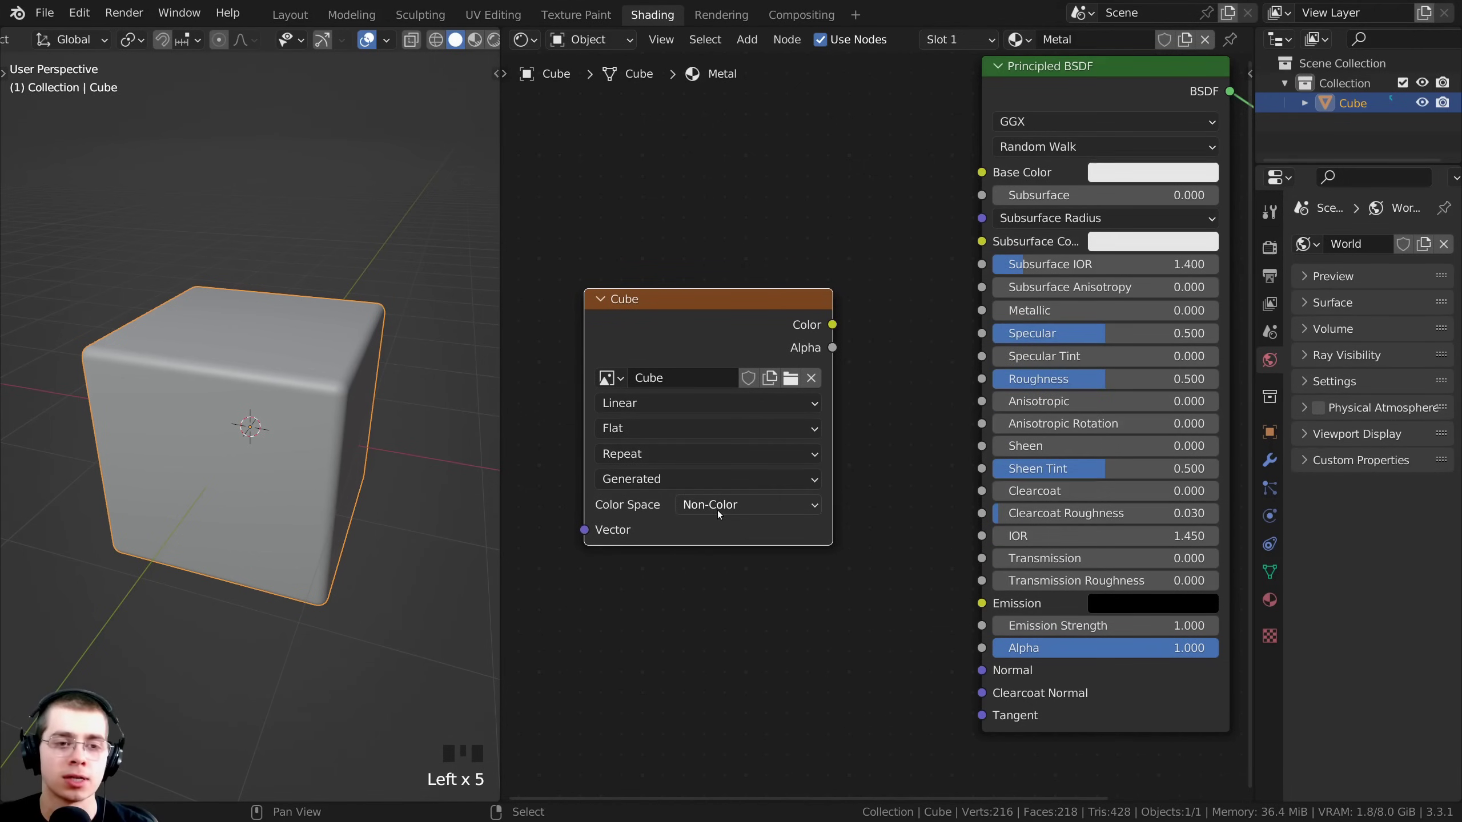
click(694, 505)
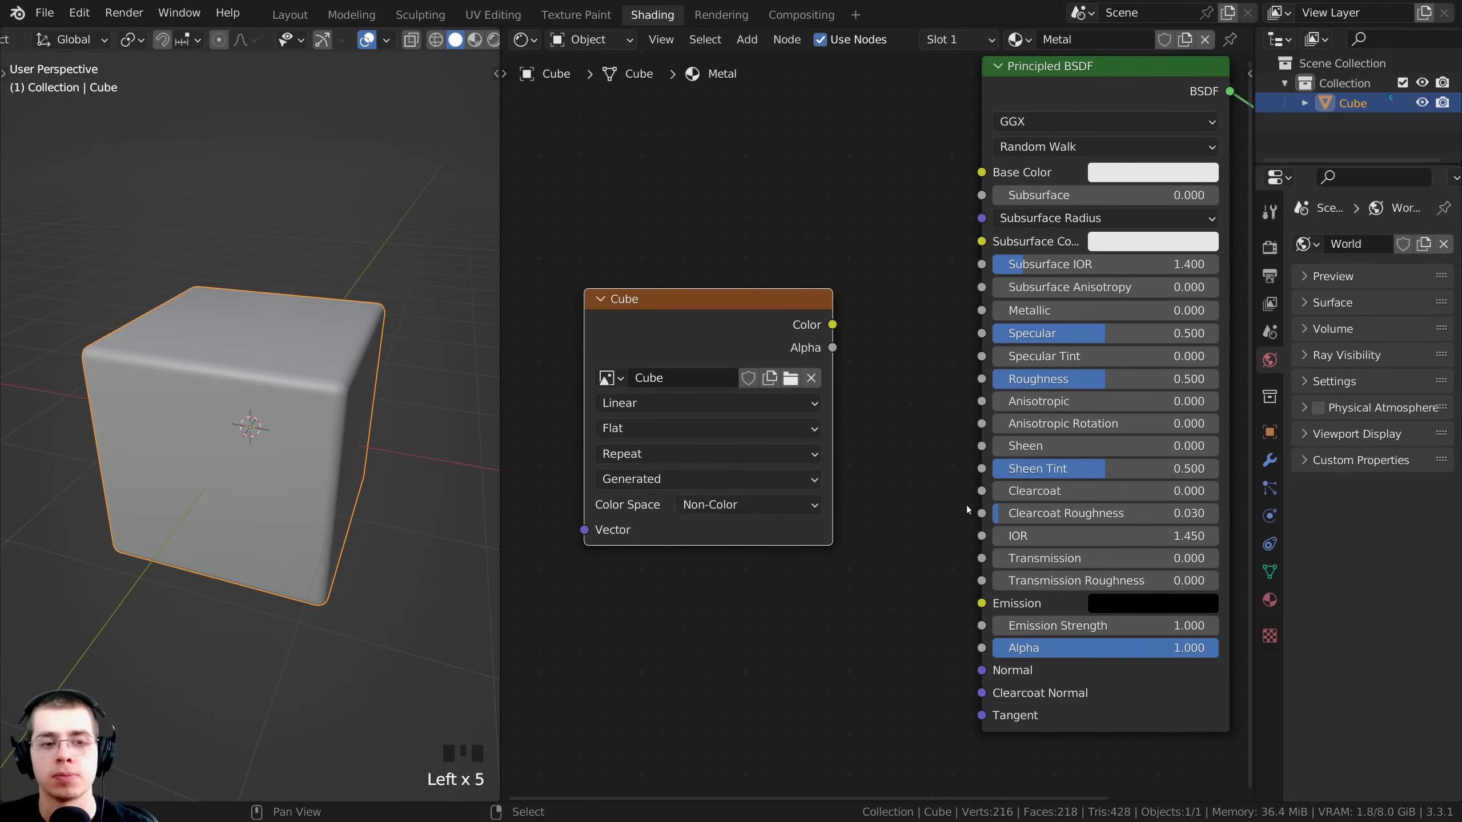
- Connect the Cube image texture's Color output to the Metallic input of the Principled BSDF
drag(702, 362, 981, 311)
drag(770, 338, 778, 345)
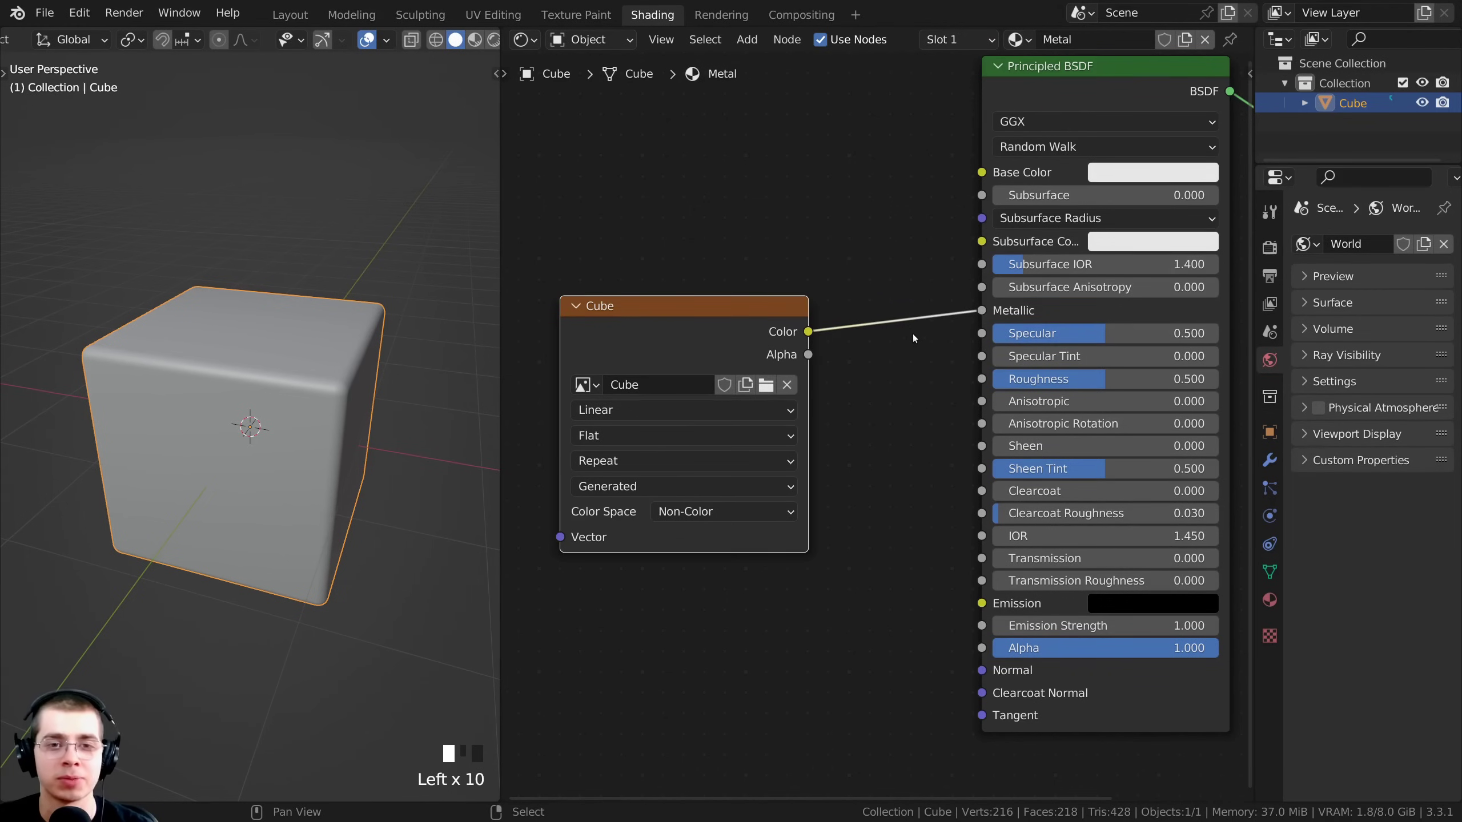
scroll(916, 339, down, 1)
middle_drag(915, 338, 877, 348)
- Switch the 3D viewport to Material Preview shading and view the cube closer up
key(z)
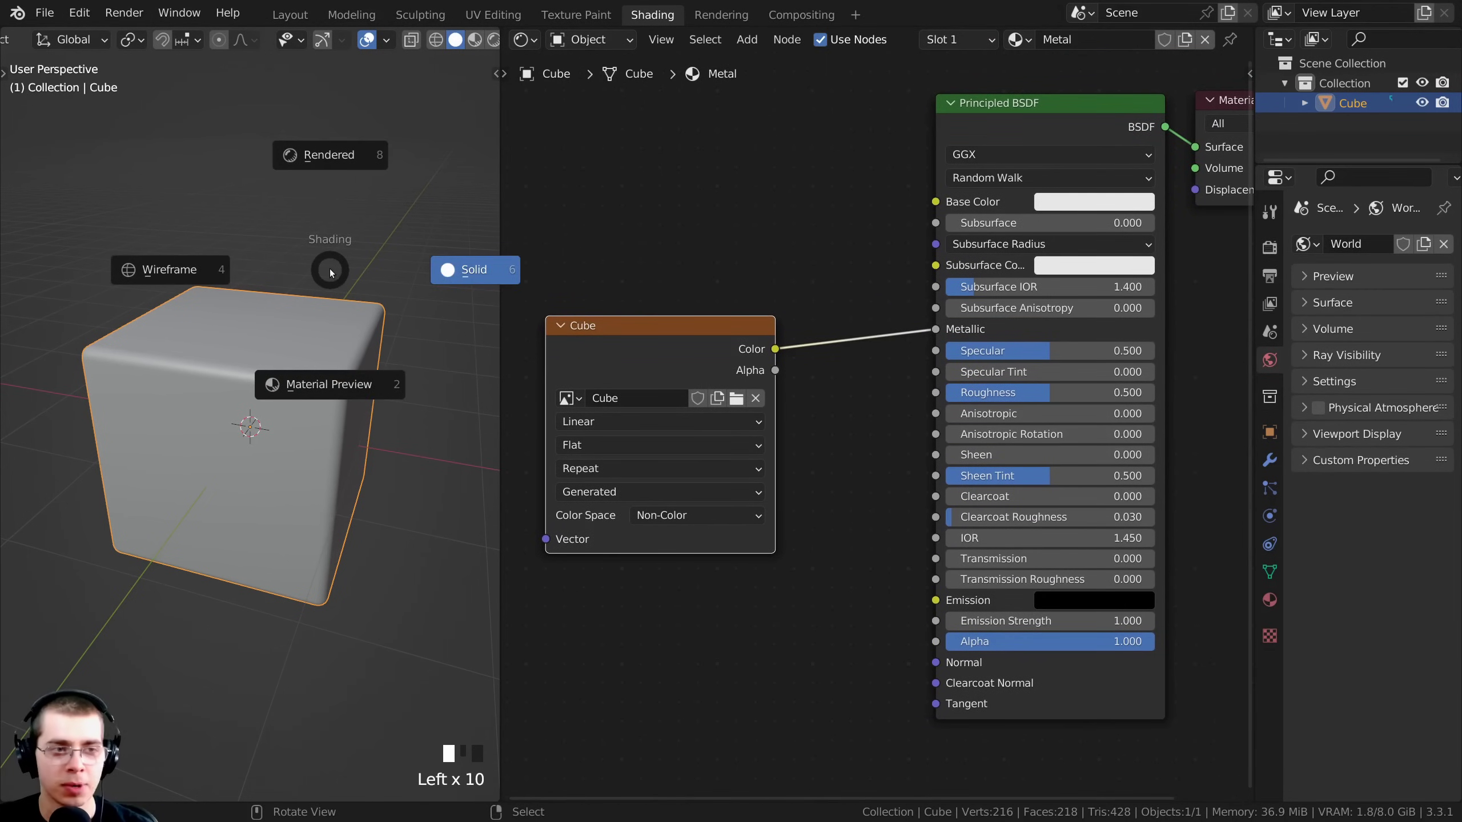
click(326, 394)
middle_drag(326, 394, 394, 254)
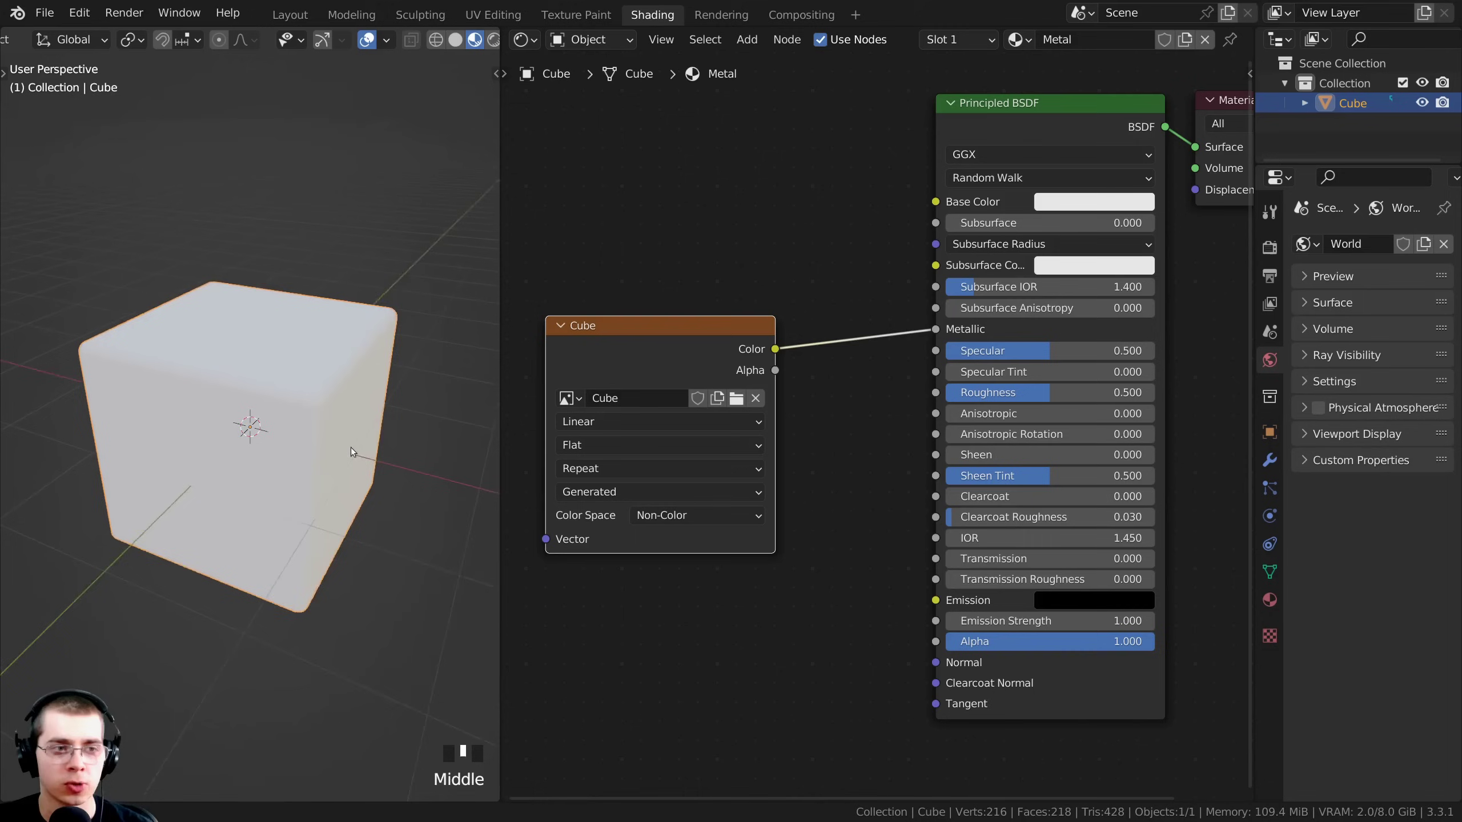
scroll(394, 255, up, 2)
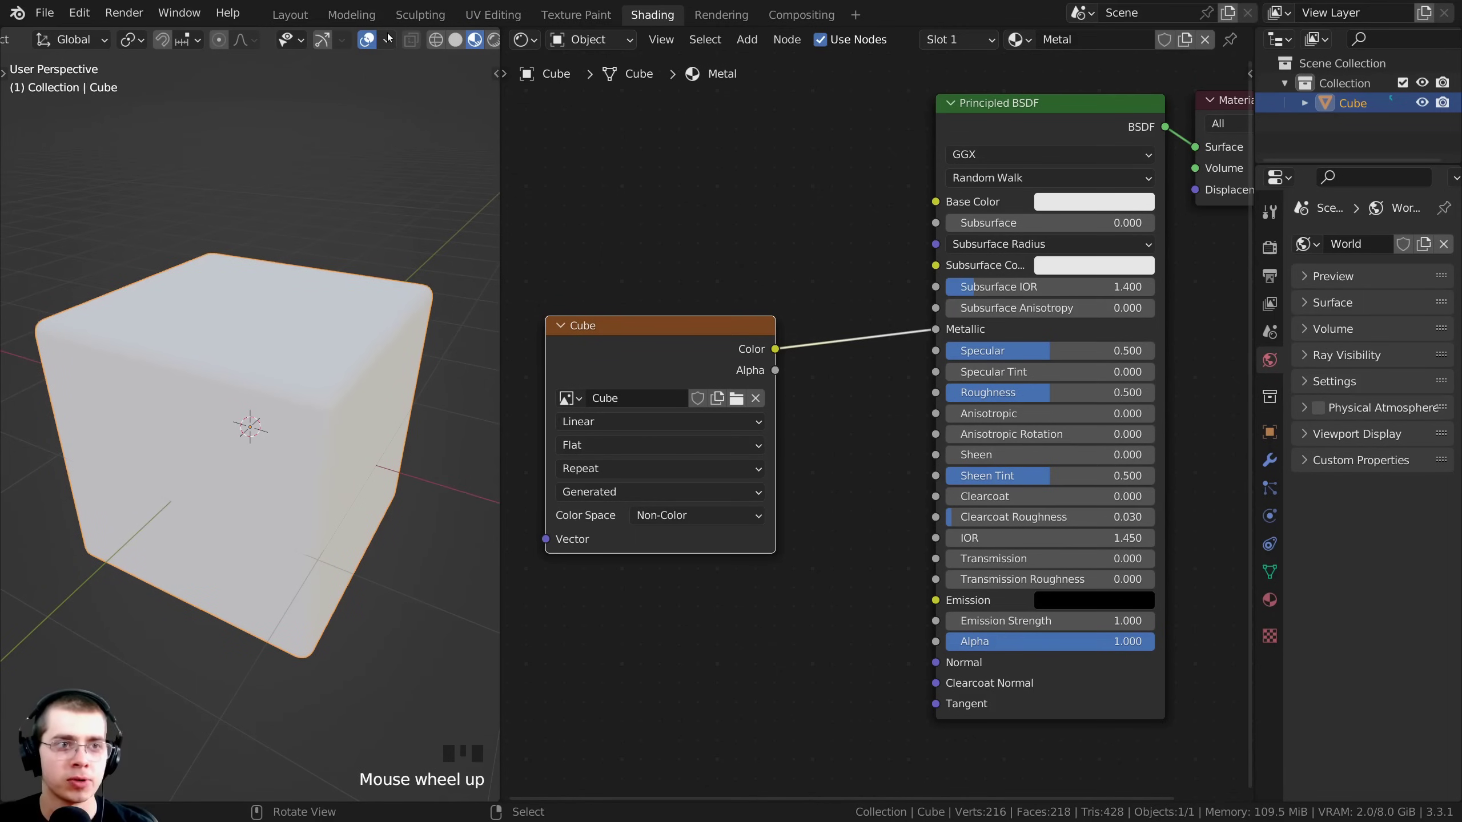
scroll(388, 37, up, 1)
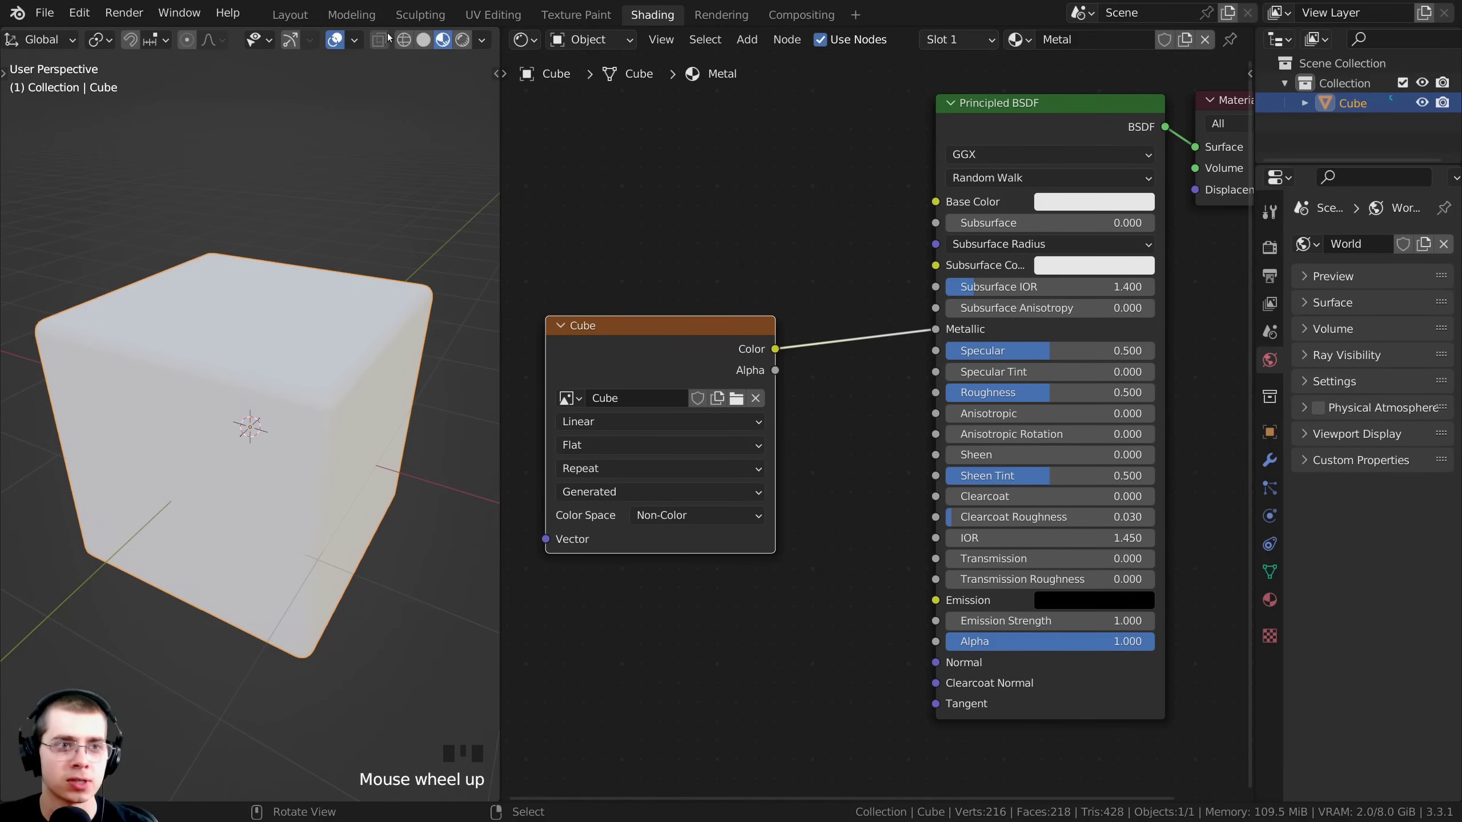
- Light the material preview with the second HDRI environment and raise its strength to 1.274
click(481, 41)
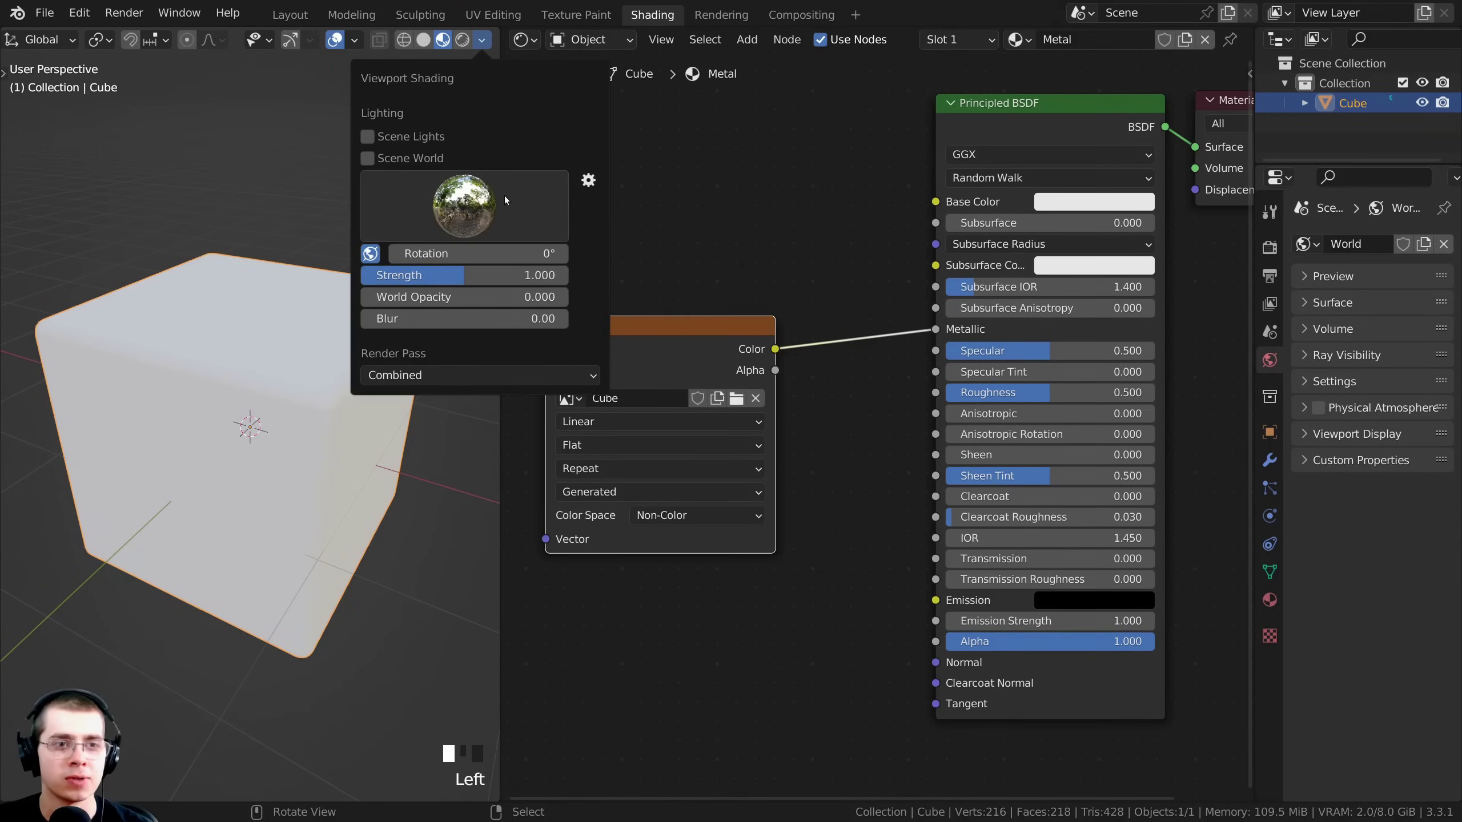
click(486, 203)
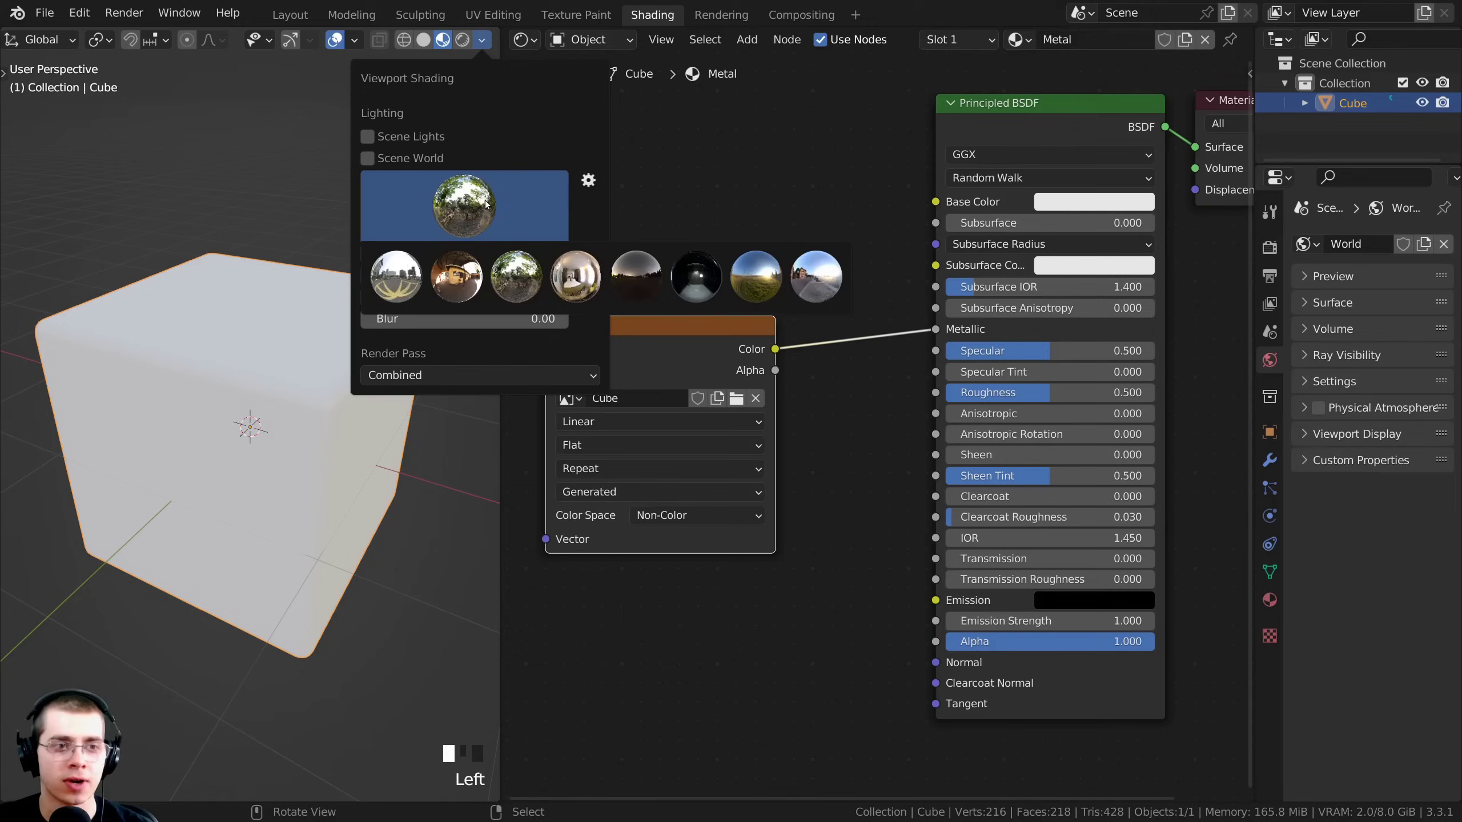
click(459, 288)
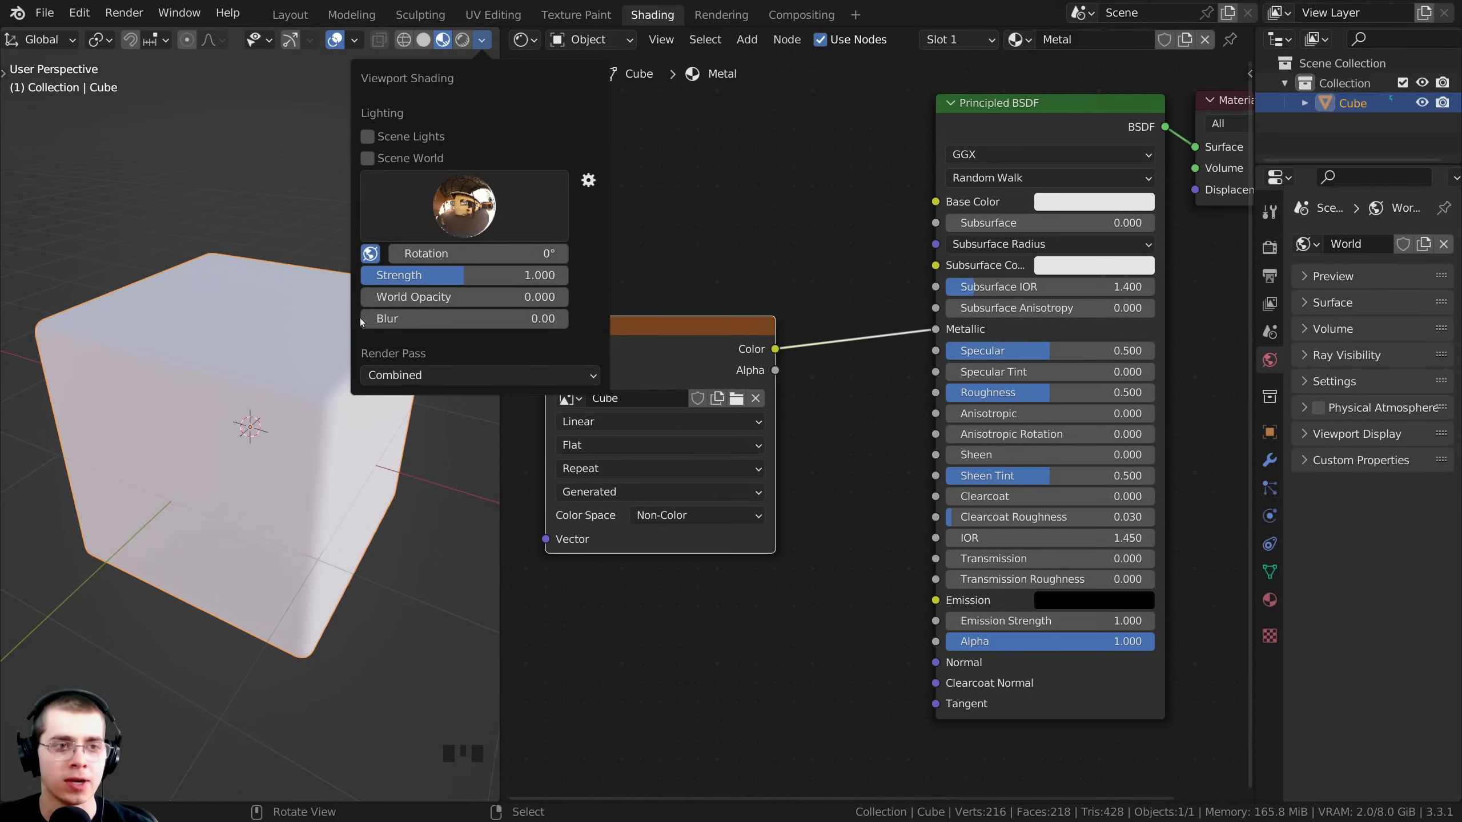
drag(465, 276, 491, 277)
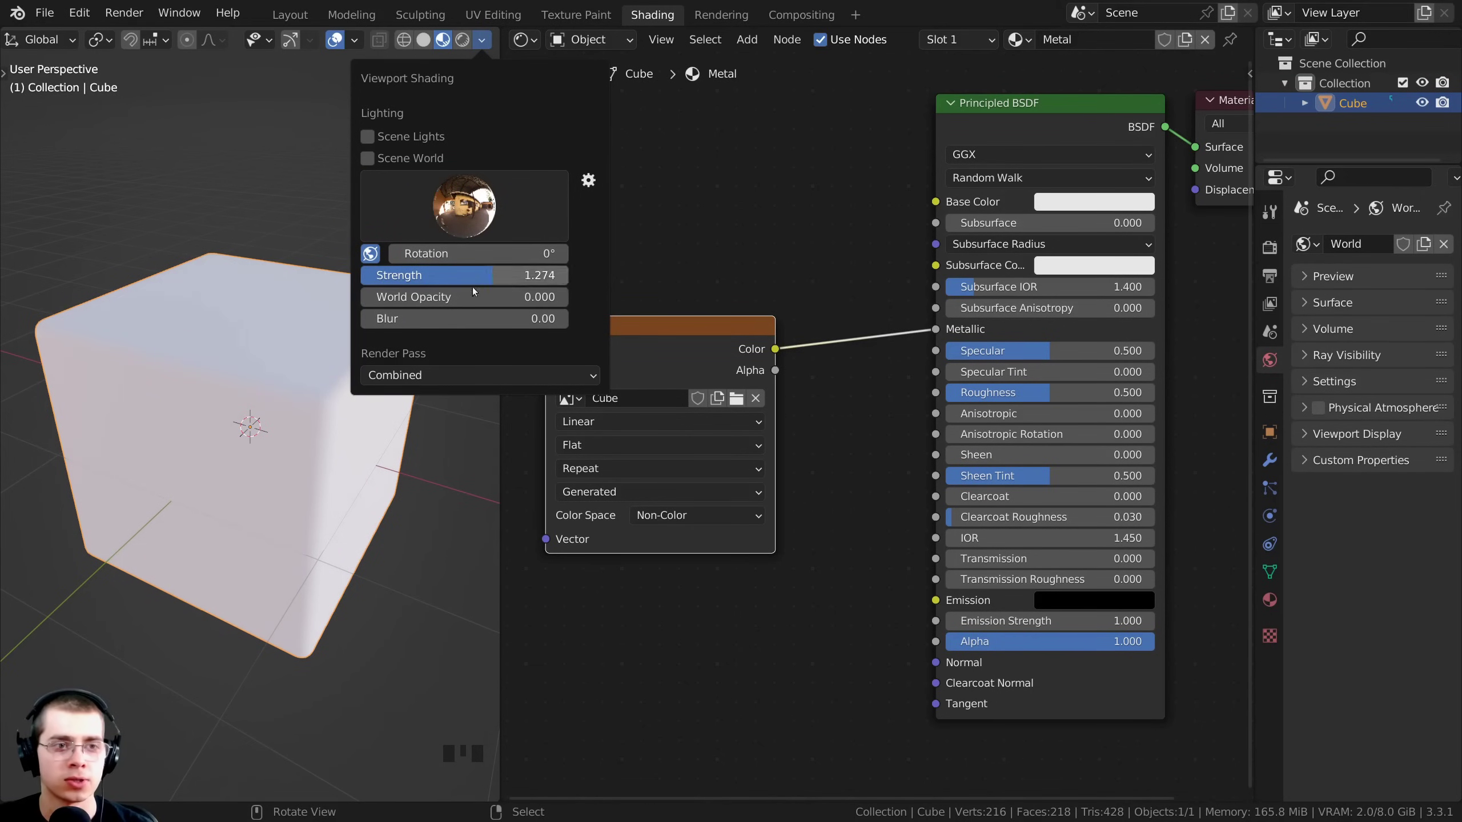
middle_drag(222, 440, 252, 448)
scroll(246, 429, up, 1)
scroll(288, 400, up, 2)
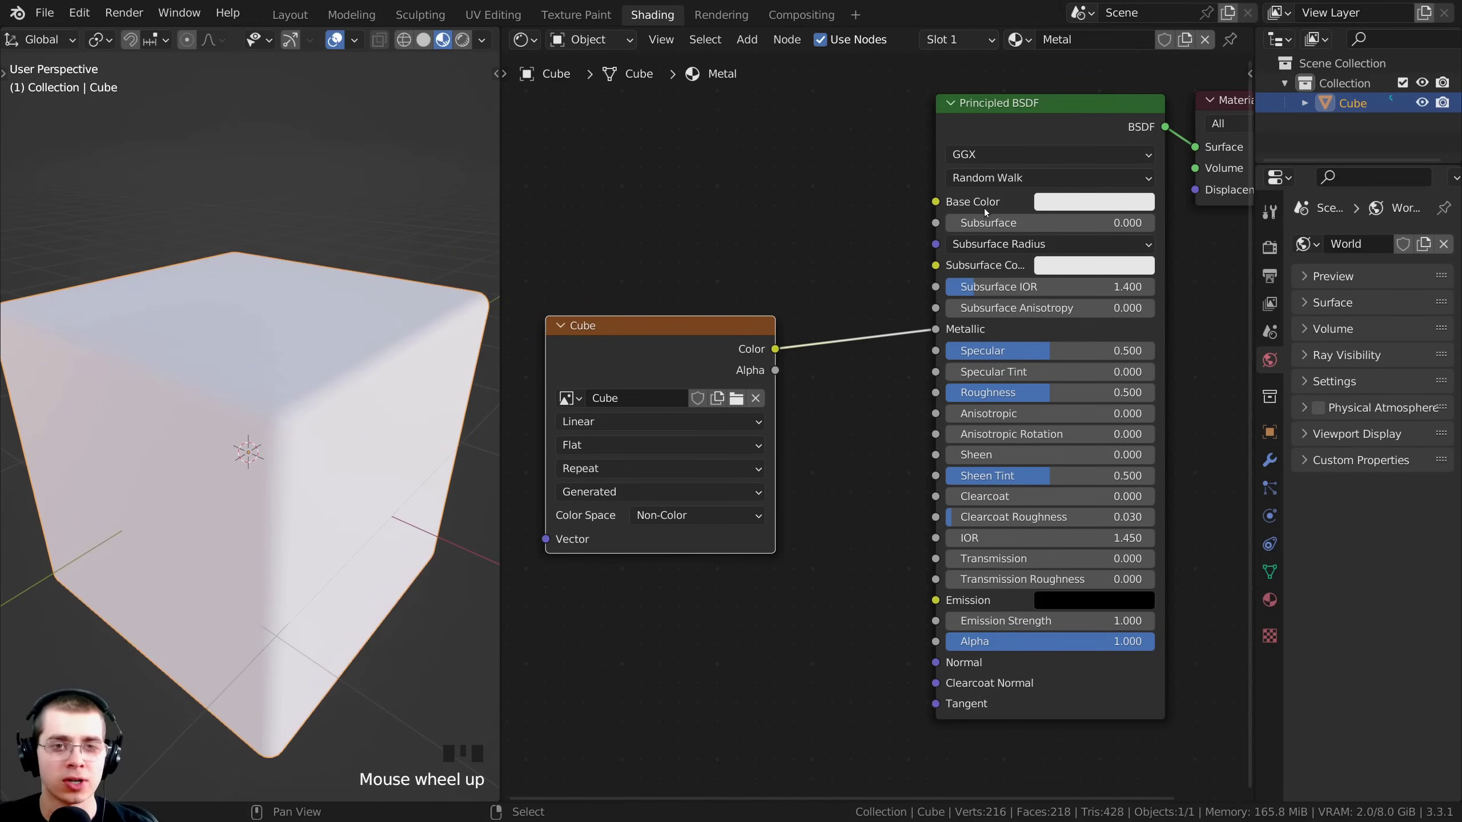
- Darken the Principled BSDF's base colour to a dark grey with a value of 0.058
click(1074, 203)
drag(1202, 256, 1198, 327)
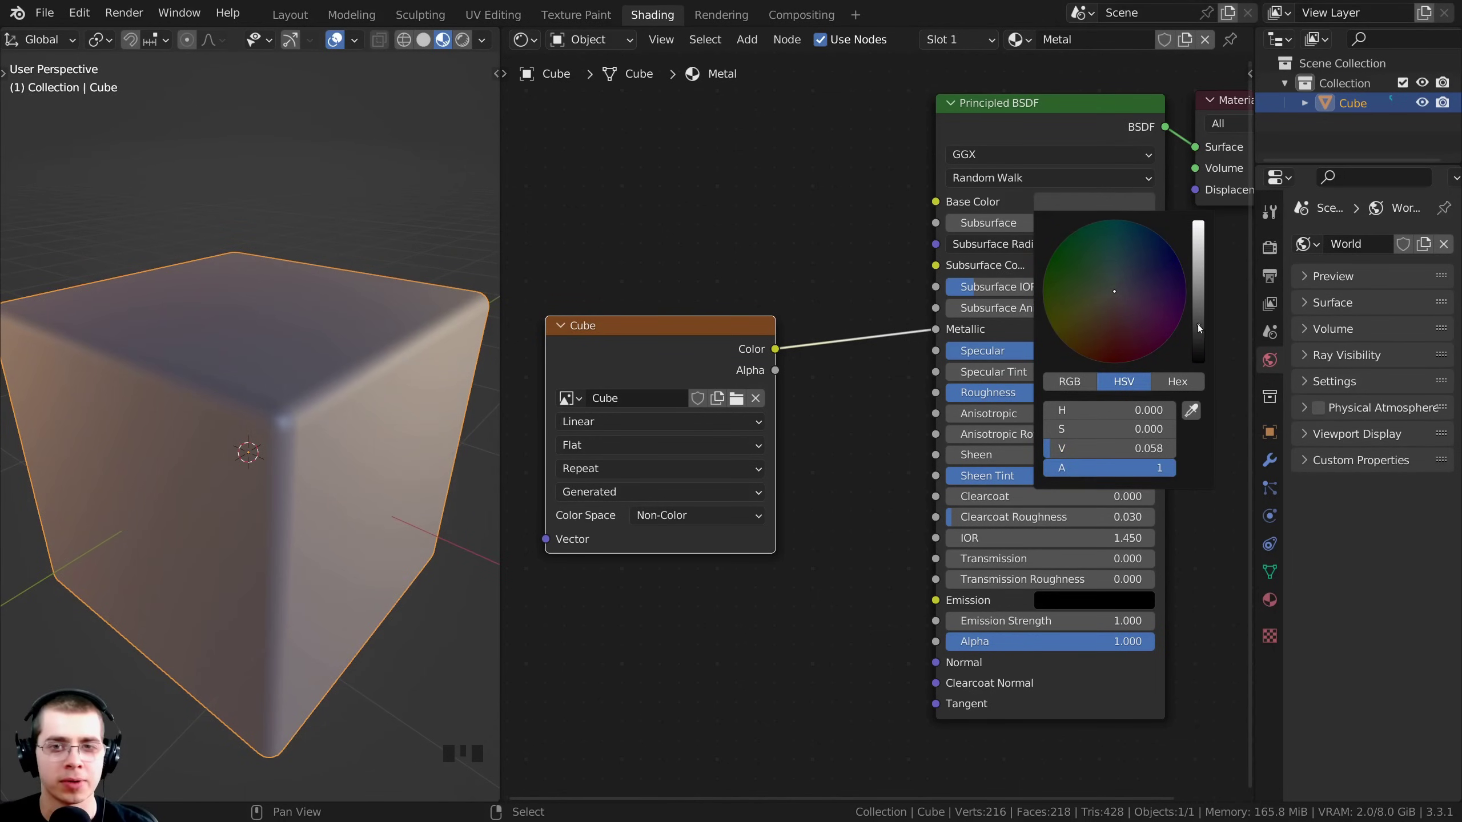
middle_drag(281, 307, 334, 351)
- Set the Principled BSDF's roughness to 0.245 and move the Cube image texture node closer to it
drag(1041, 393, 1009, 393)
drag(1082, 392, 1072, 393)
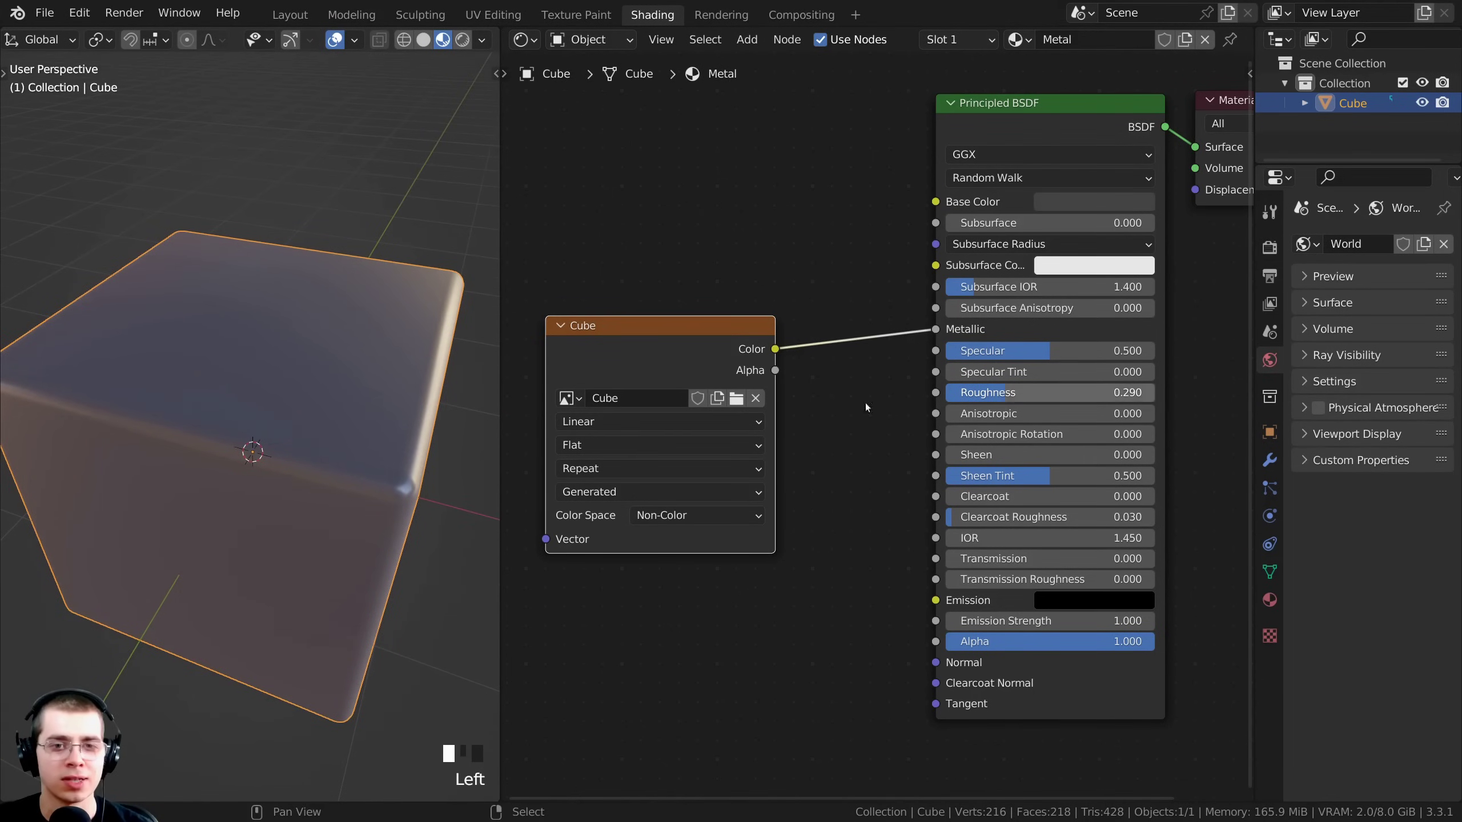
middle_drag(363, 374, 292, 420)
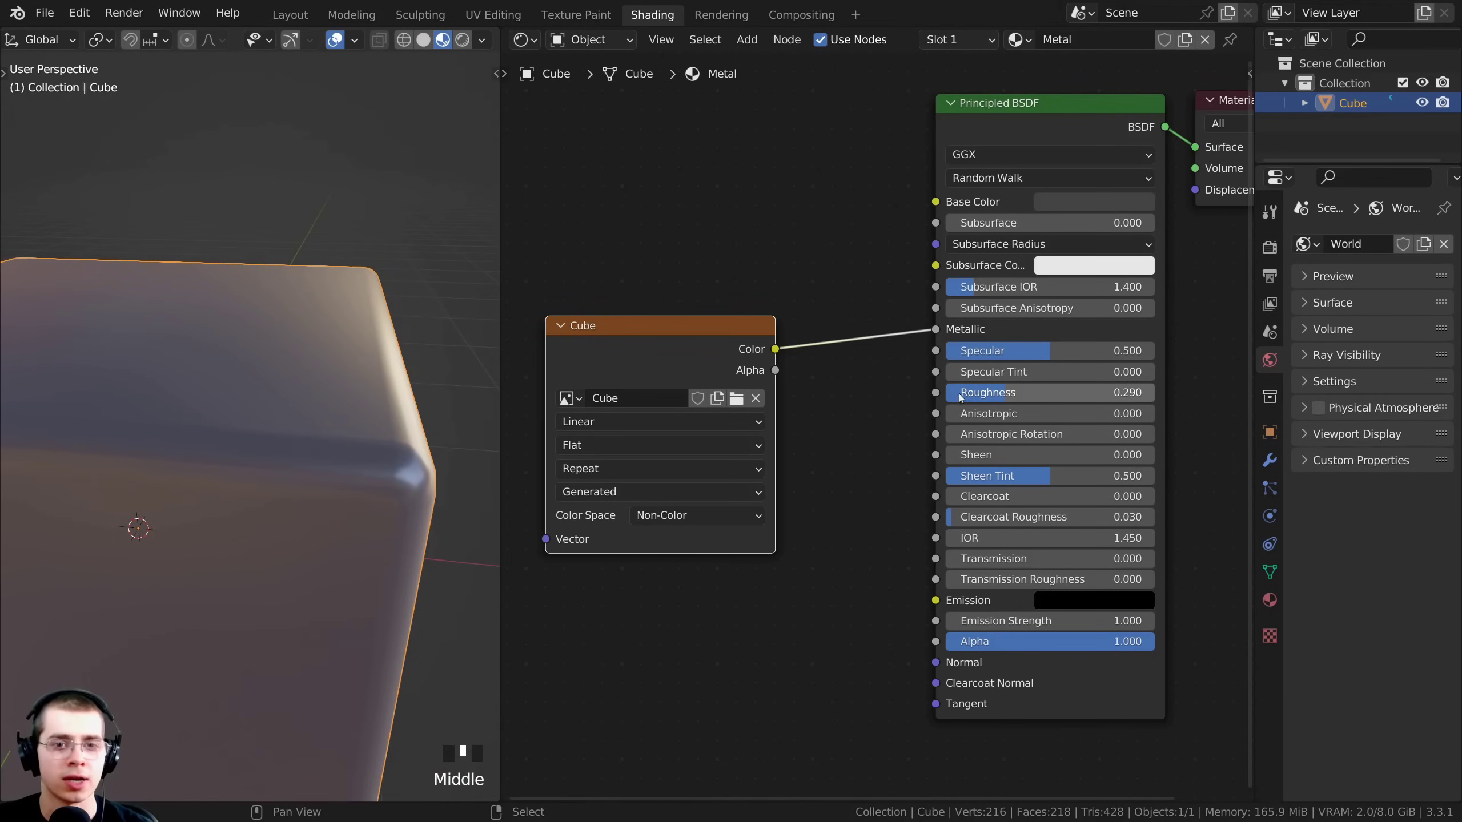
drag(958, 392, 949, 392)
scroll(322, 483, down, 2)
middle_drag(322, 484, 240, 517)
shift+middle_drag(242, 518, 326, 458)
scroll(260, 512, down, 1)
scroll(327, 457, up, 2)
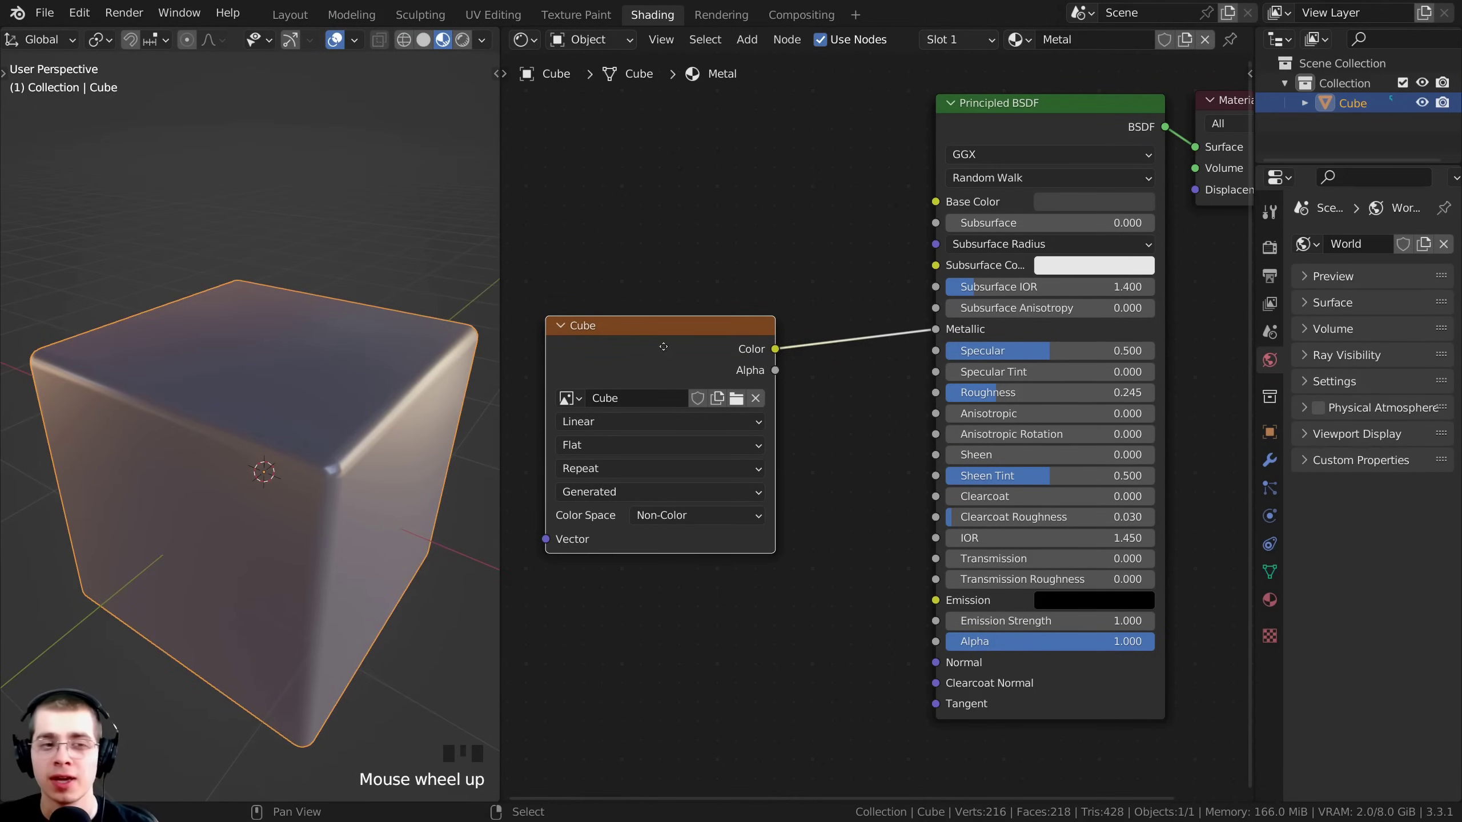
drag(663, 346, 636, 320)
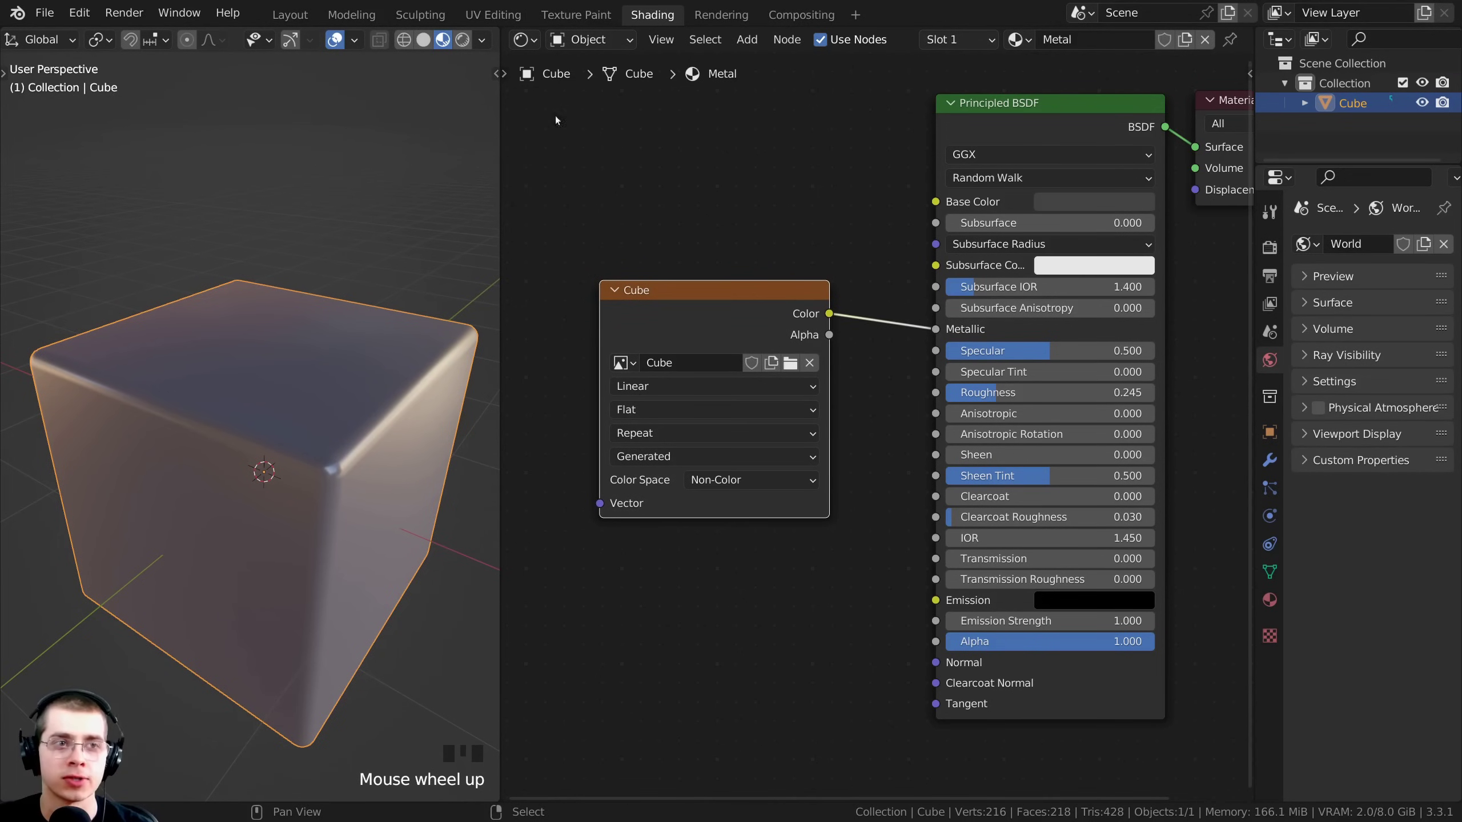
- Switch to the UV Editing workspace and select the cube's entire mesh along with its UVs
click(484, 17)
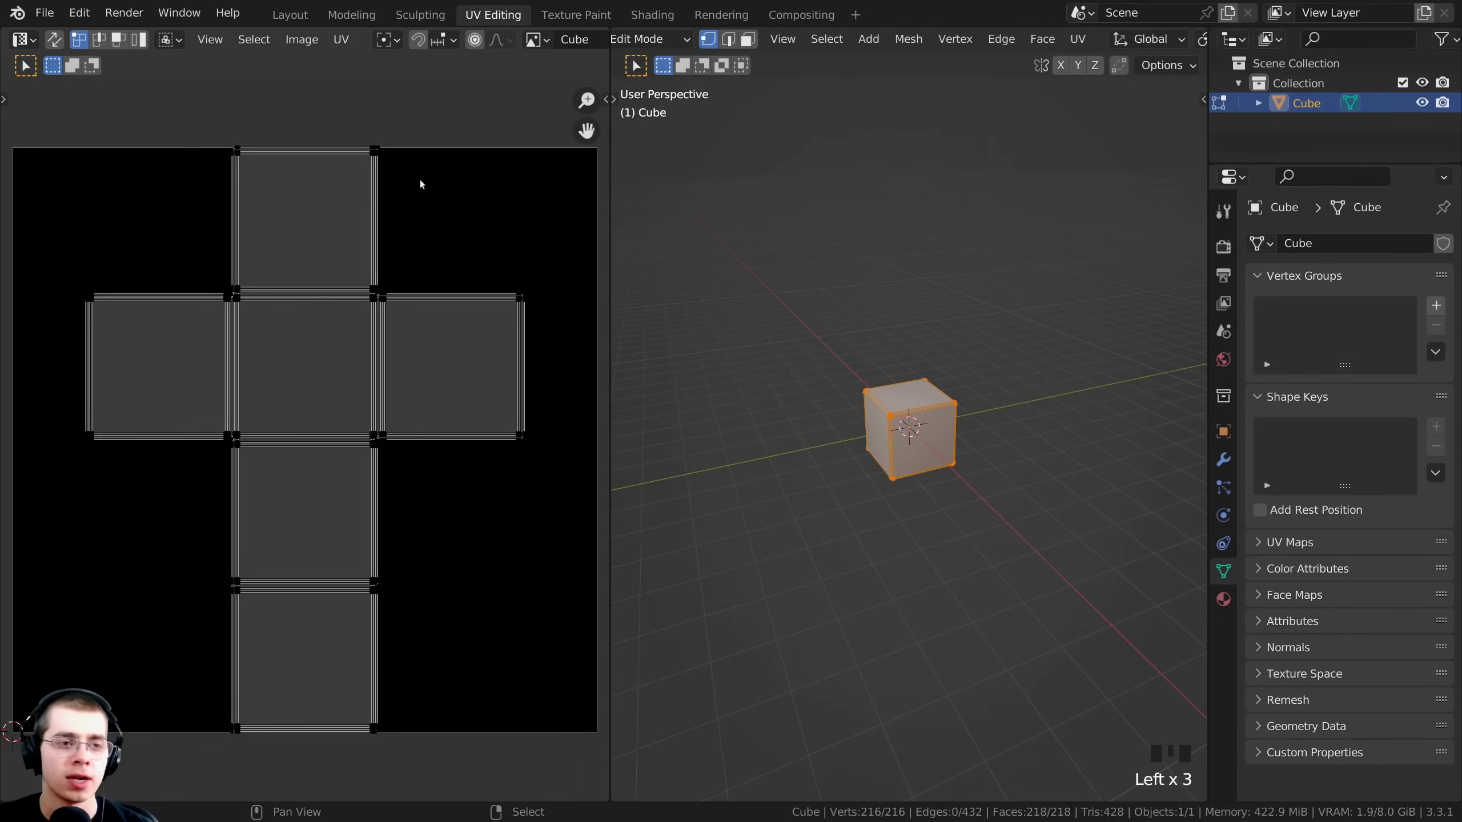
key(a)
scroll(921, 437, up, 5)
middle_drag(949, 455, 985, 466)
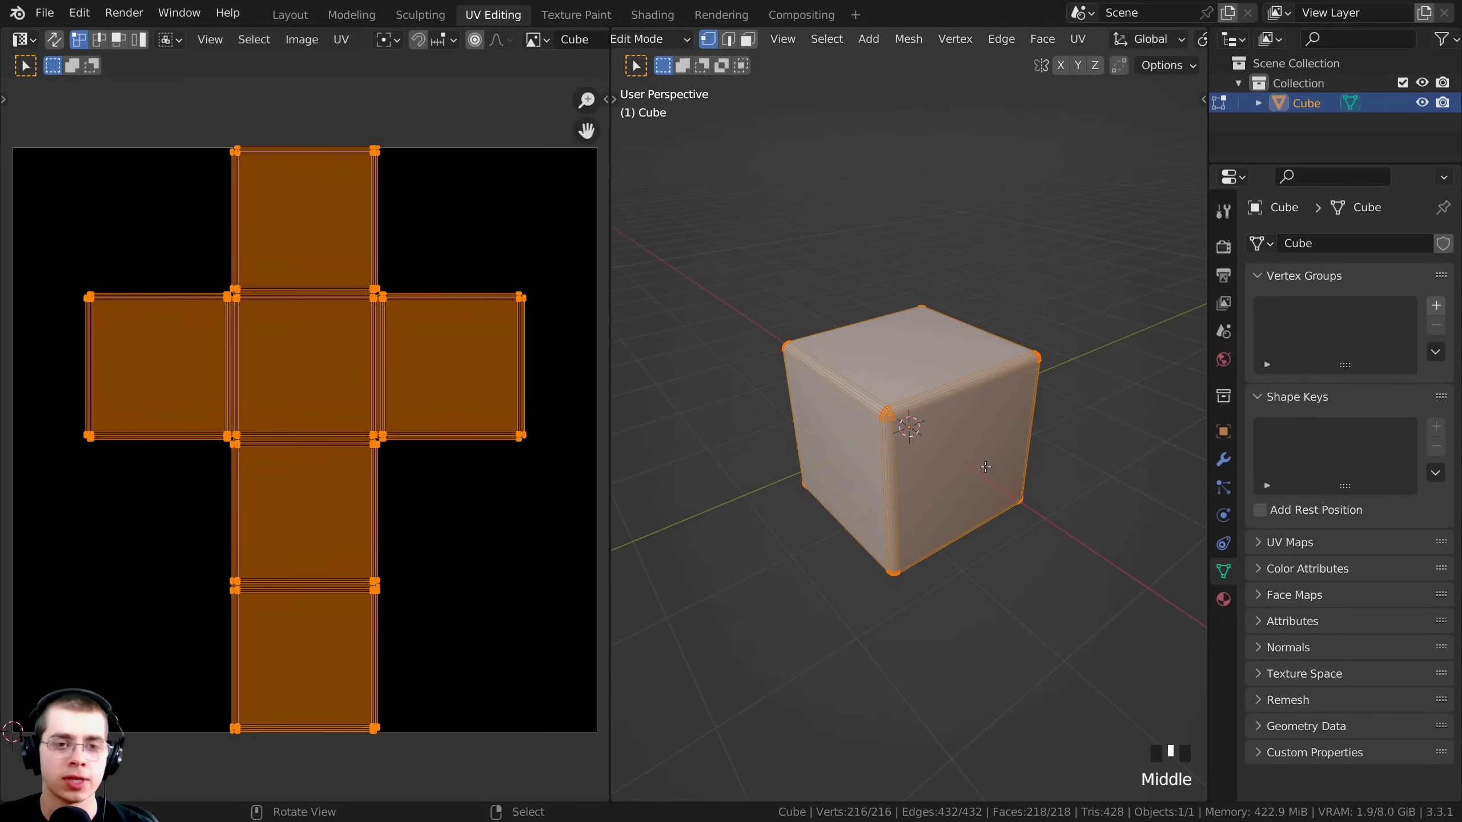
scroll(835, 365, up, 2)
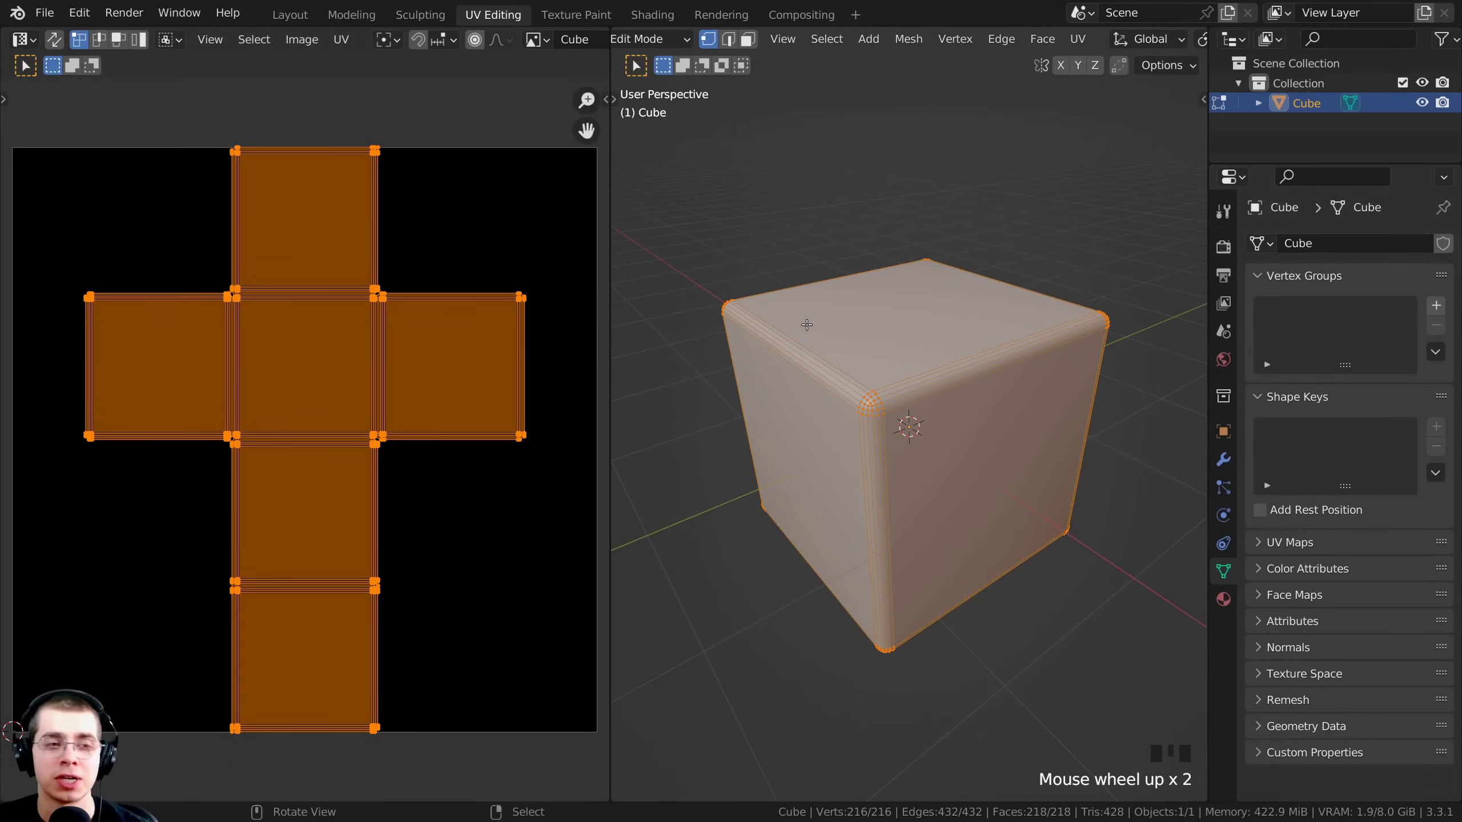
key(a)
key(a)
key(a)
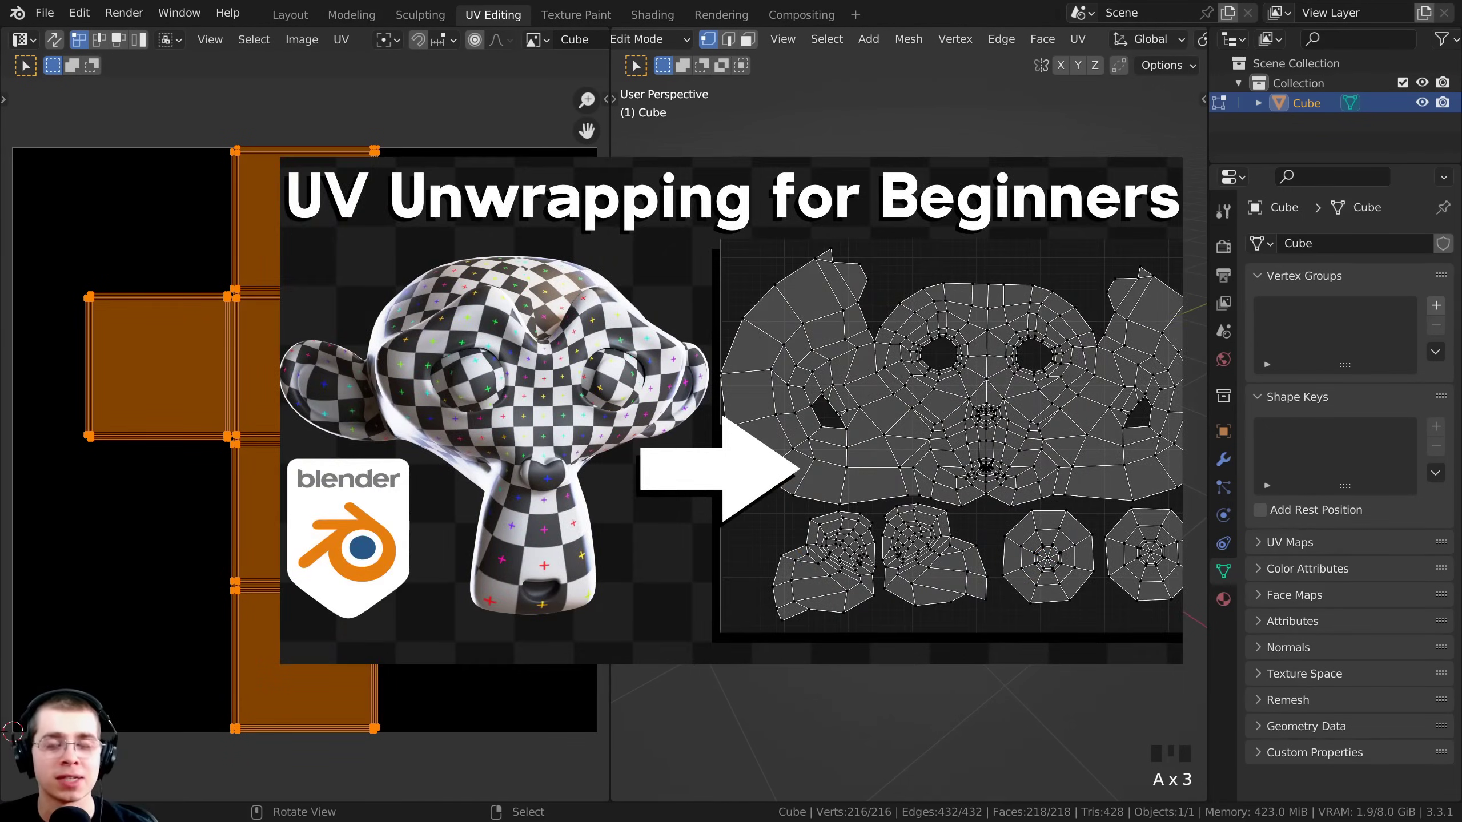
middle_drag(852, 403, 859, 420)
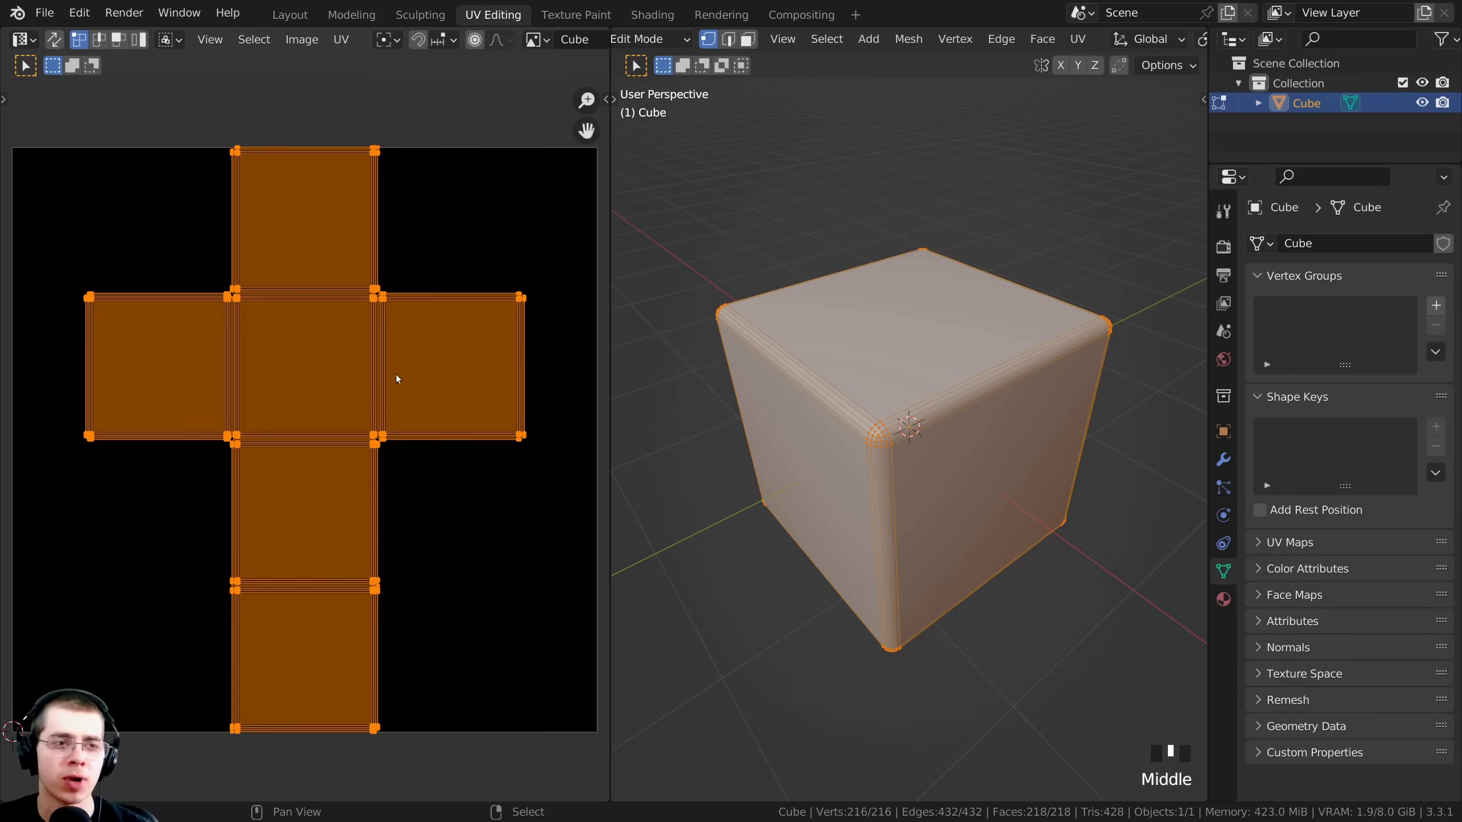
- Examine the cube's UV layout over the black image, leaving the UVs in place
key(g)
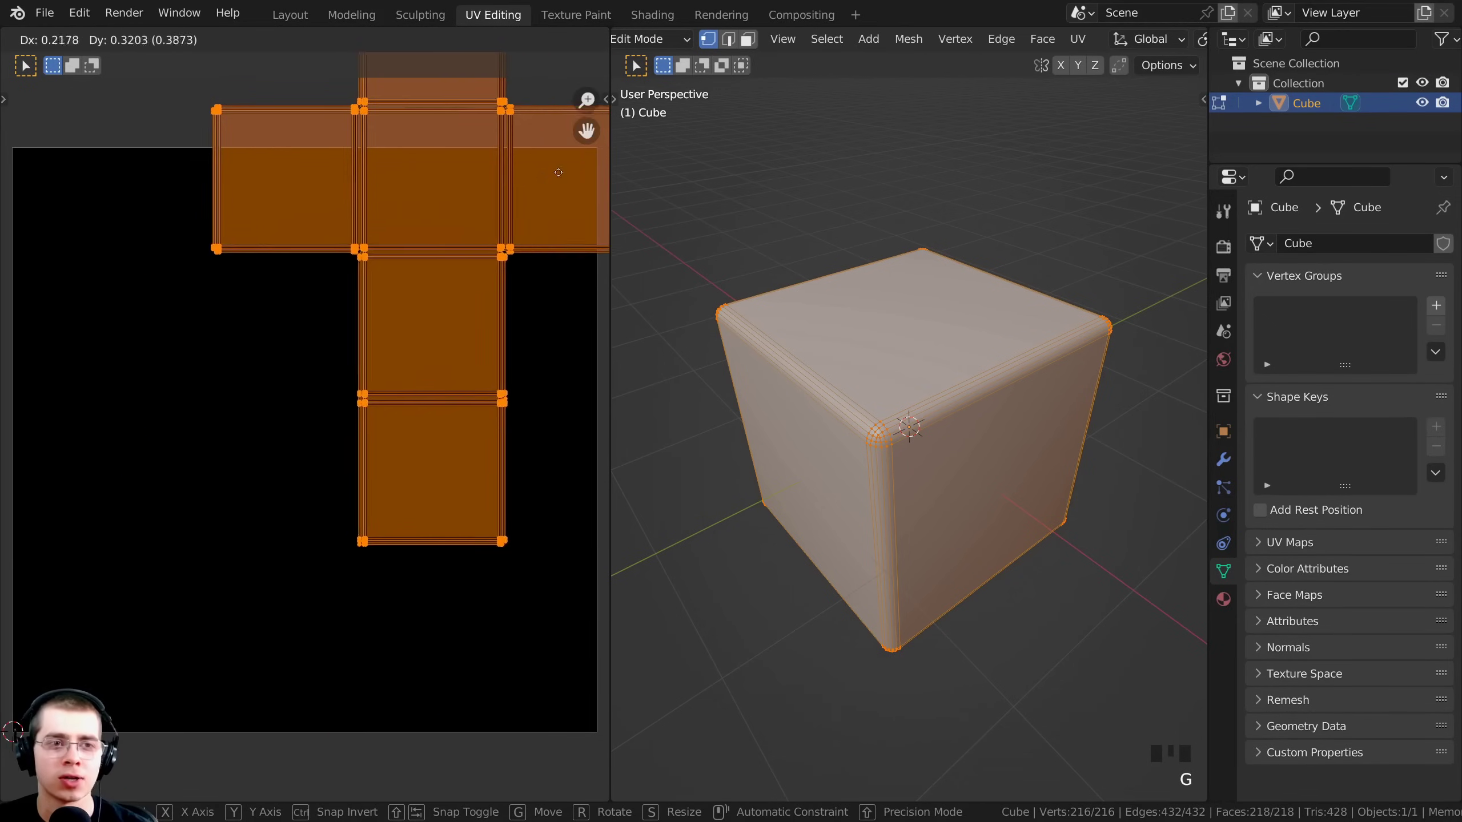
right_click(465, 262)
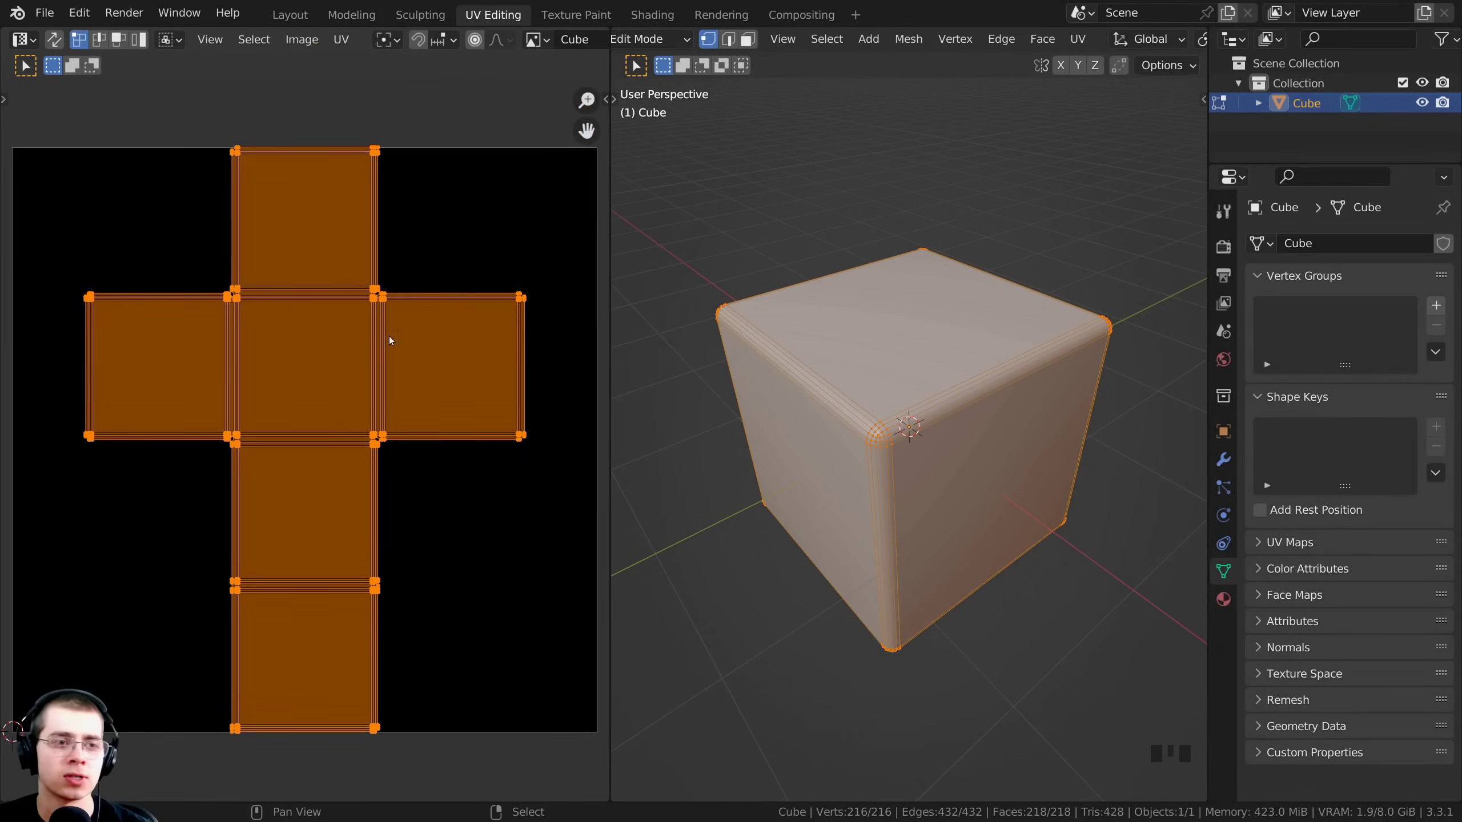
scroll(397, 329, up, 1)
middle_drag(426, 308, 345, 311)
scroll(360, 357, down, 1)
scroll(434, 341, up, 1)
middle_drag(322, 501, 404, 453)
scroll(435, 317, up, 1)
scroll(438, 276, down, 2)
middle_drag(495, 270, 492, 276)
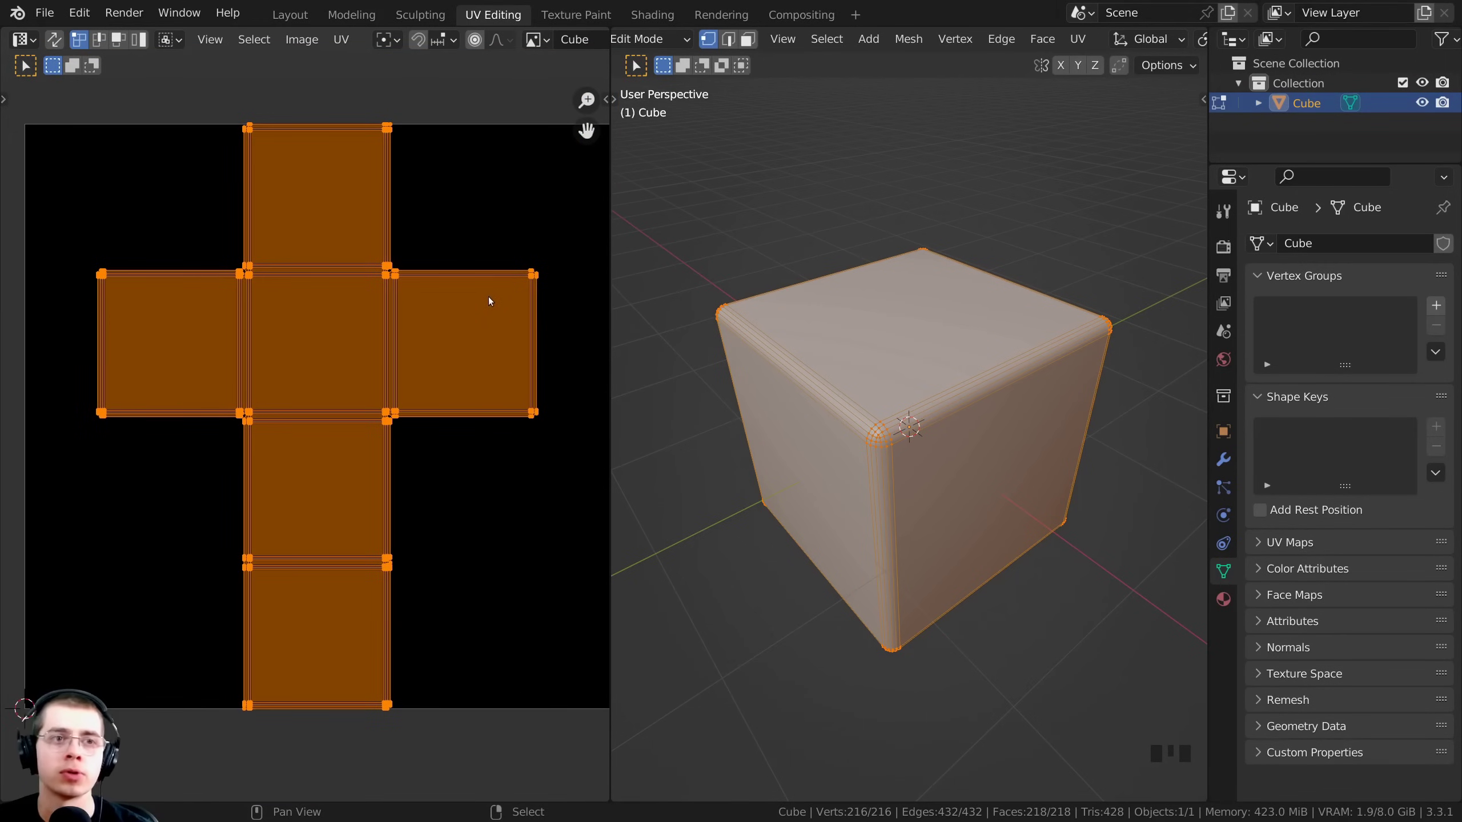
- Switch to the Texture Paint workspace and display the full Cube image in the image editor
click(563, 18)
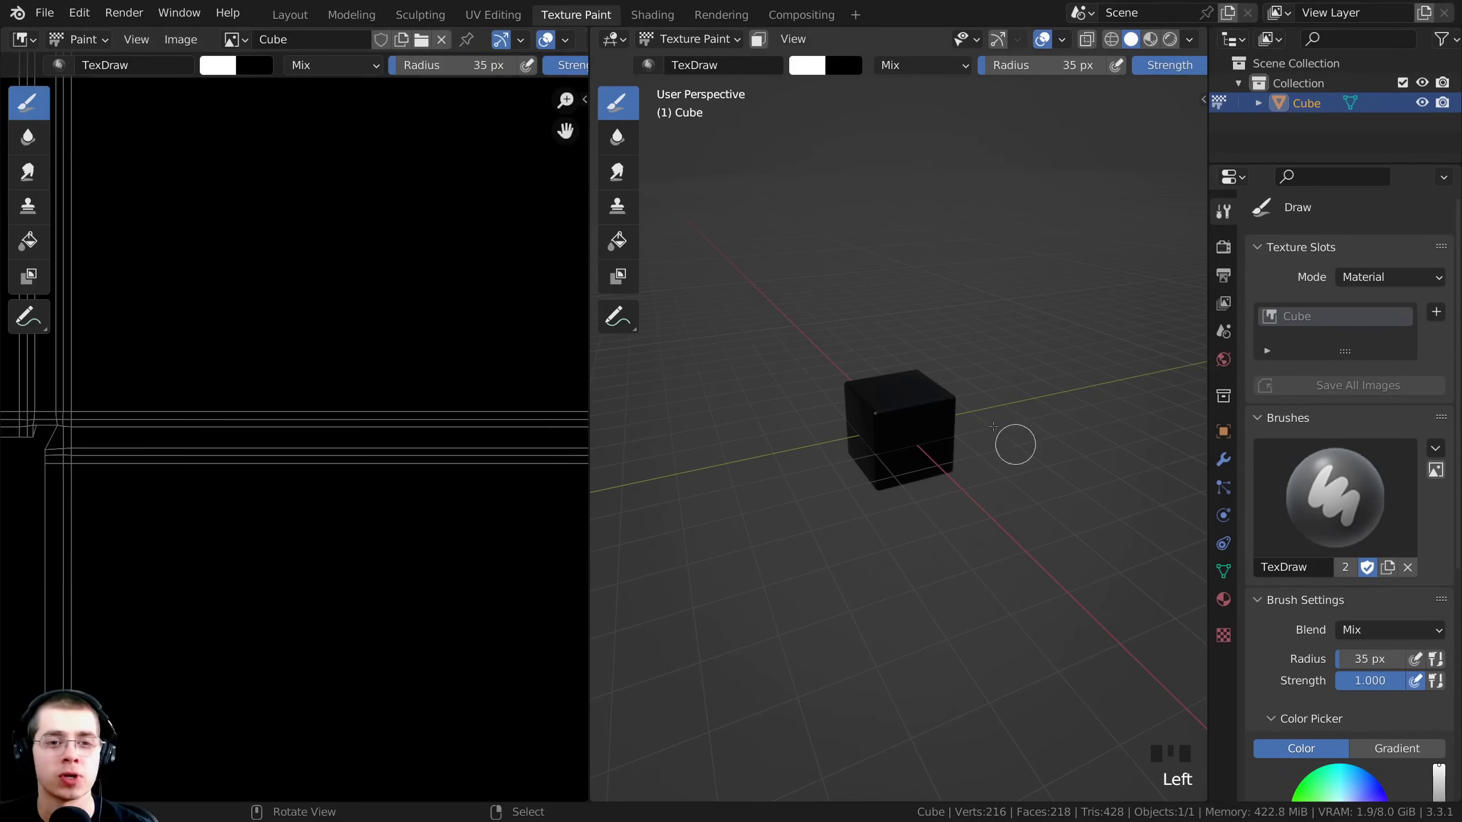
scroll(978, 403, up, 4)
mouse_move(930, 372)
middle_down()
mouse_move(956, 360)
mouse_move(920, 374)
middle_up()
scroll(489, 424, down, 4)
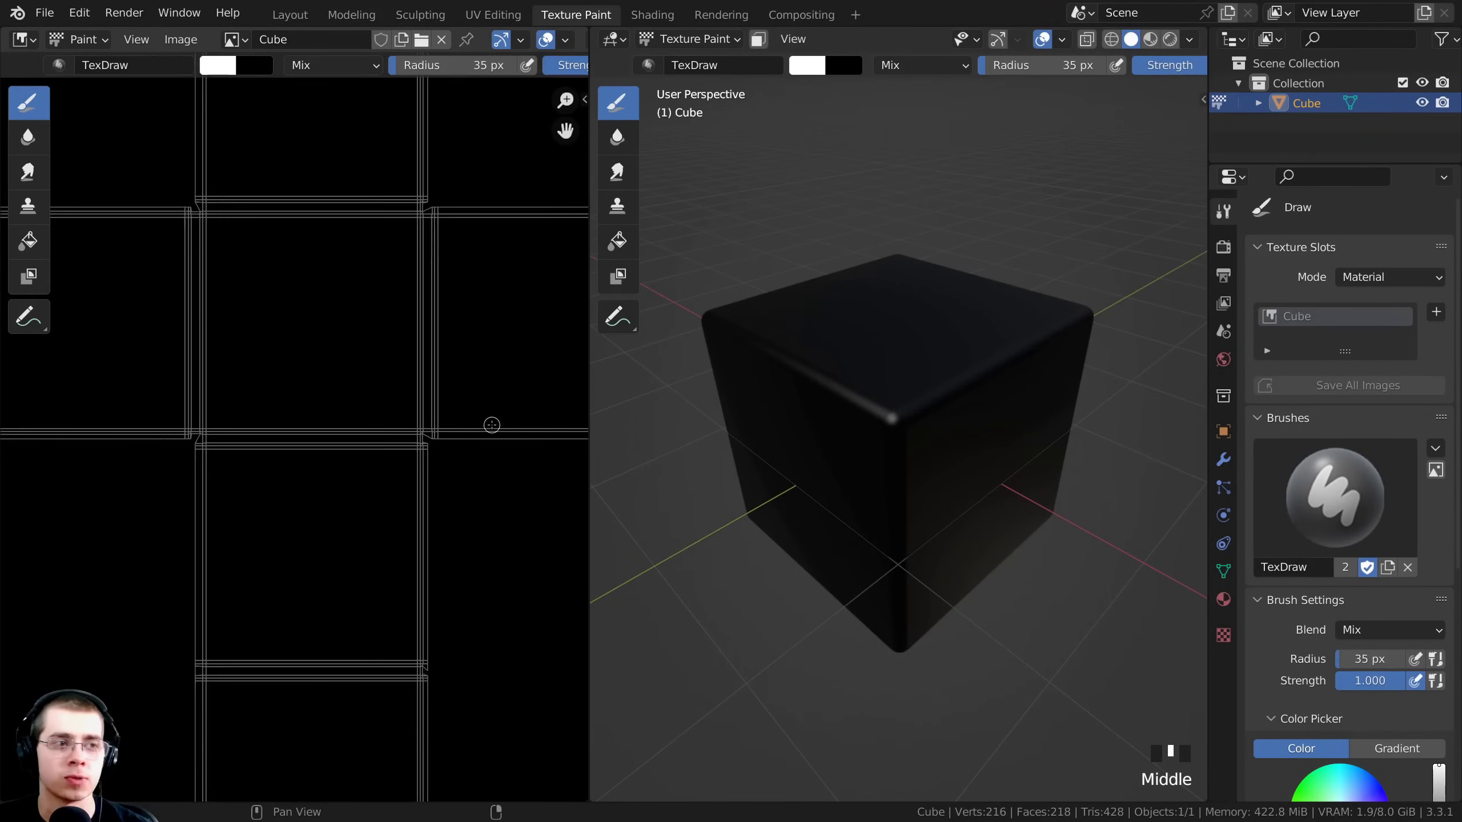
click(240, 45)
click(272, 71)
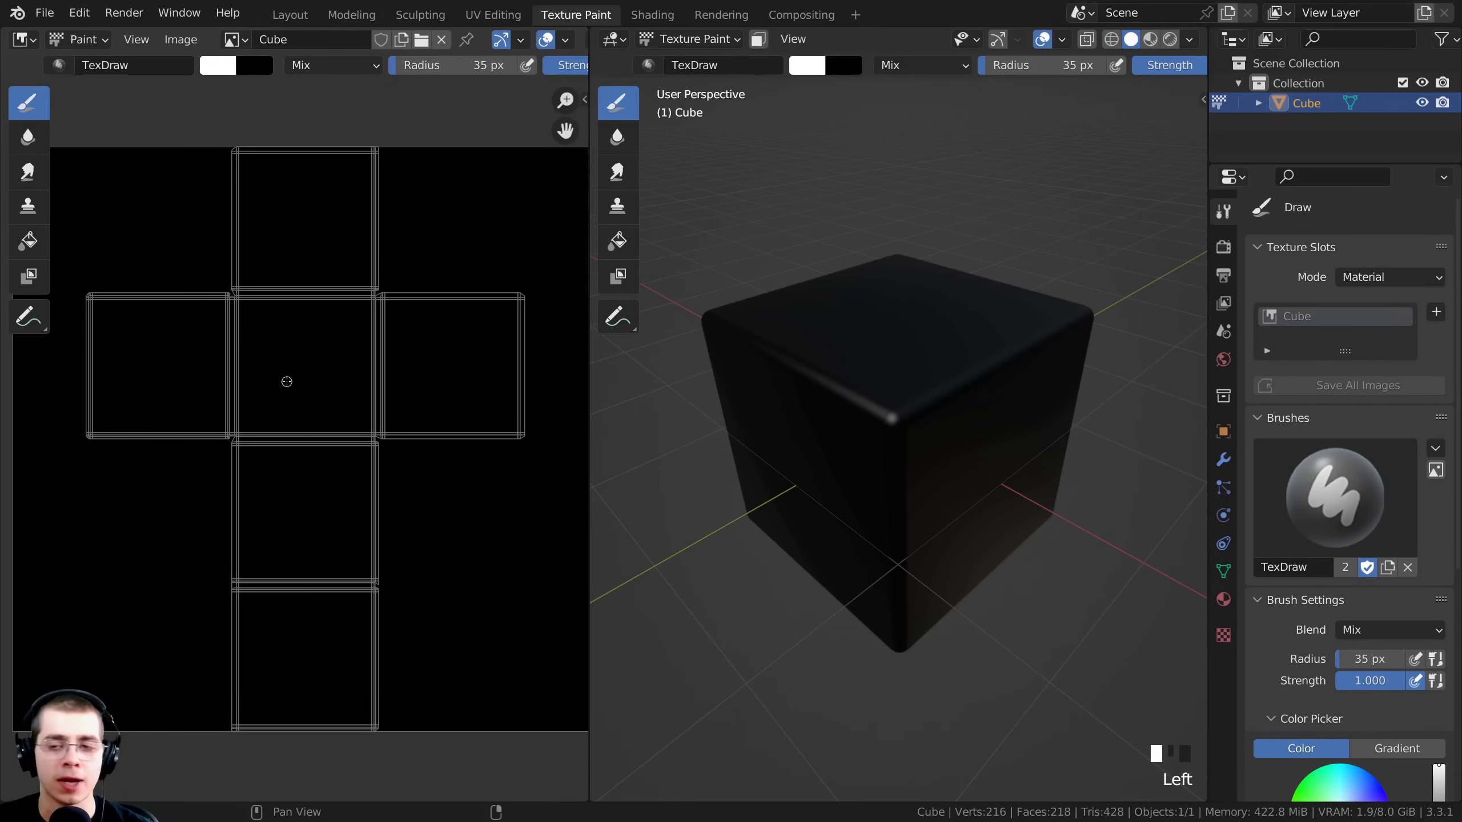
- Enlarge the 3D viewport by narrowing the image editor and slightly narrowing the properties area
scroll(863, 403, up, 1)
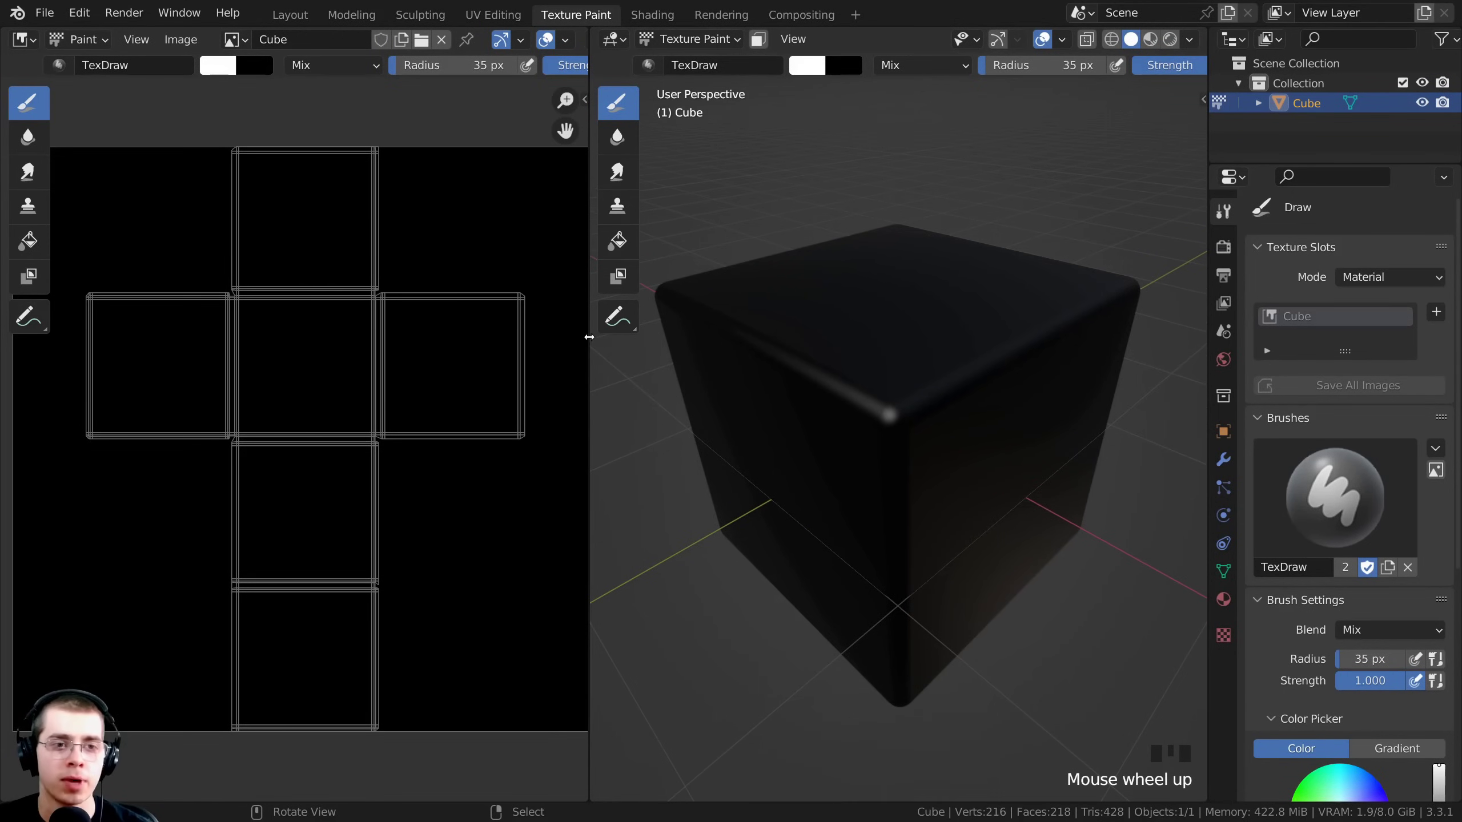
drag(589, 337, 191, 363)
drag(1208, 363, 1246, 363)
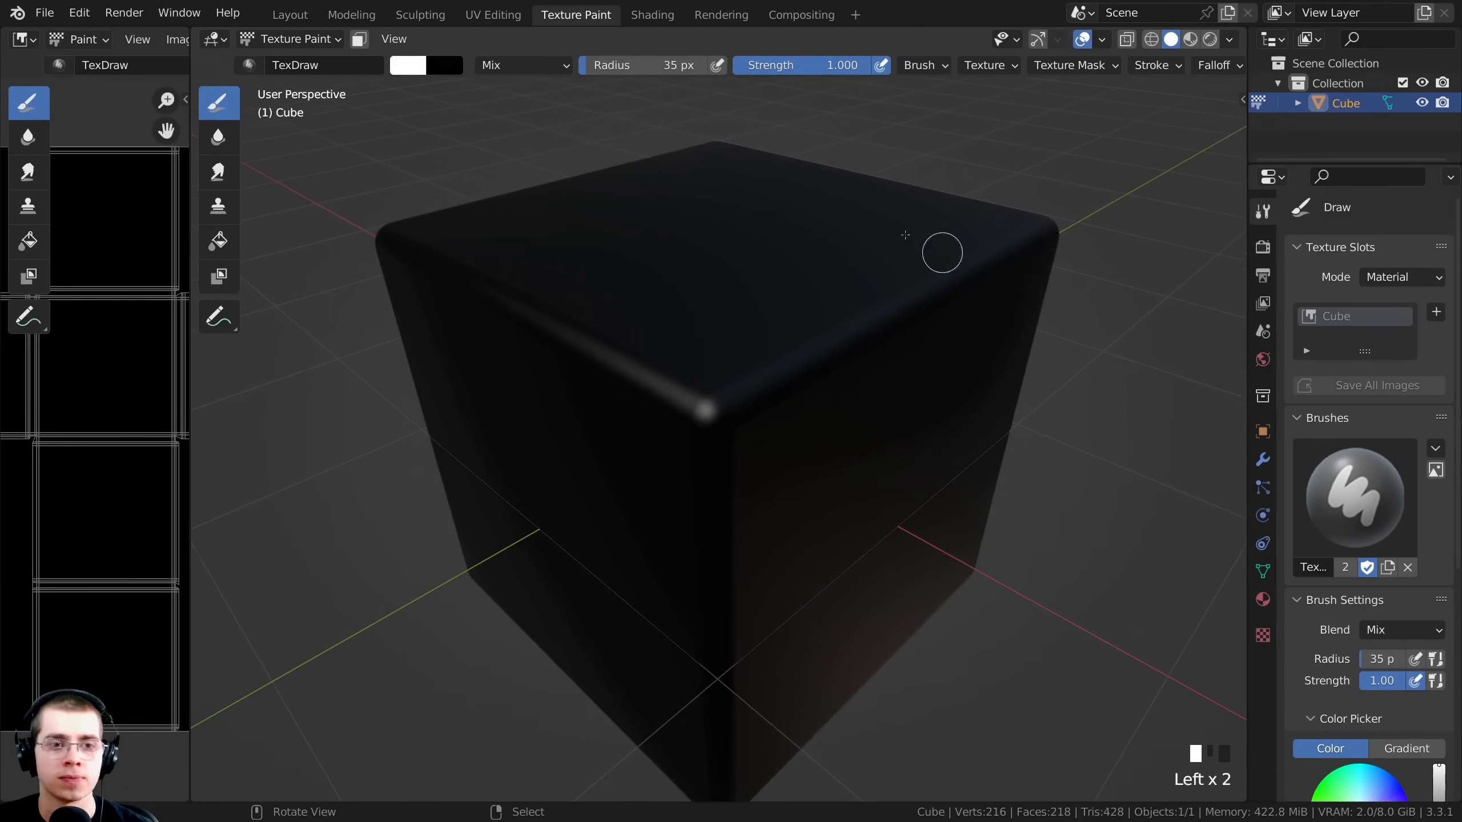
middle_drag(905, 235, 910, 359)
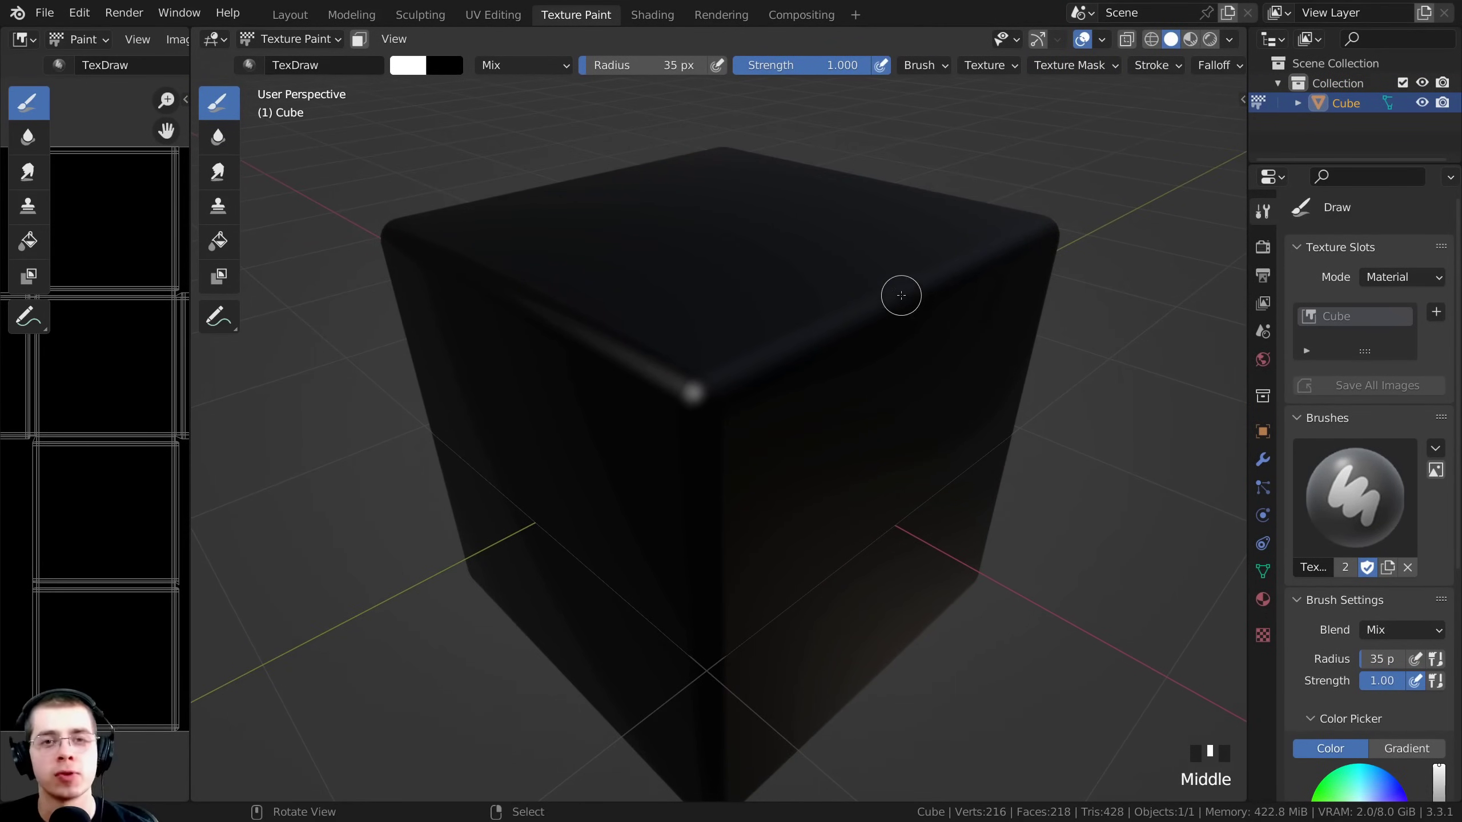
scroll(887, 267, up, 1)
scroll(883, 254, down, 2)
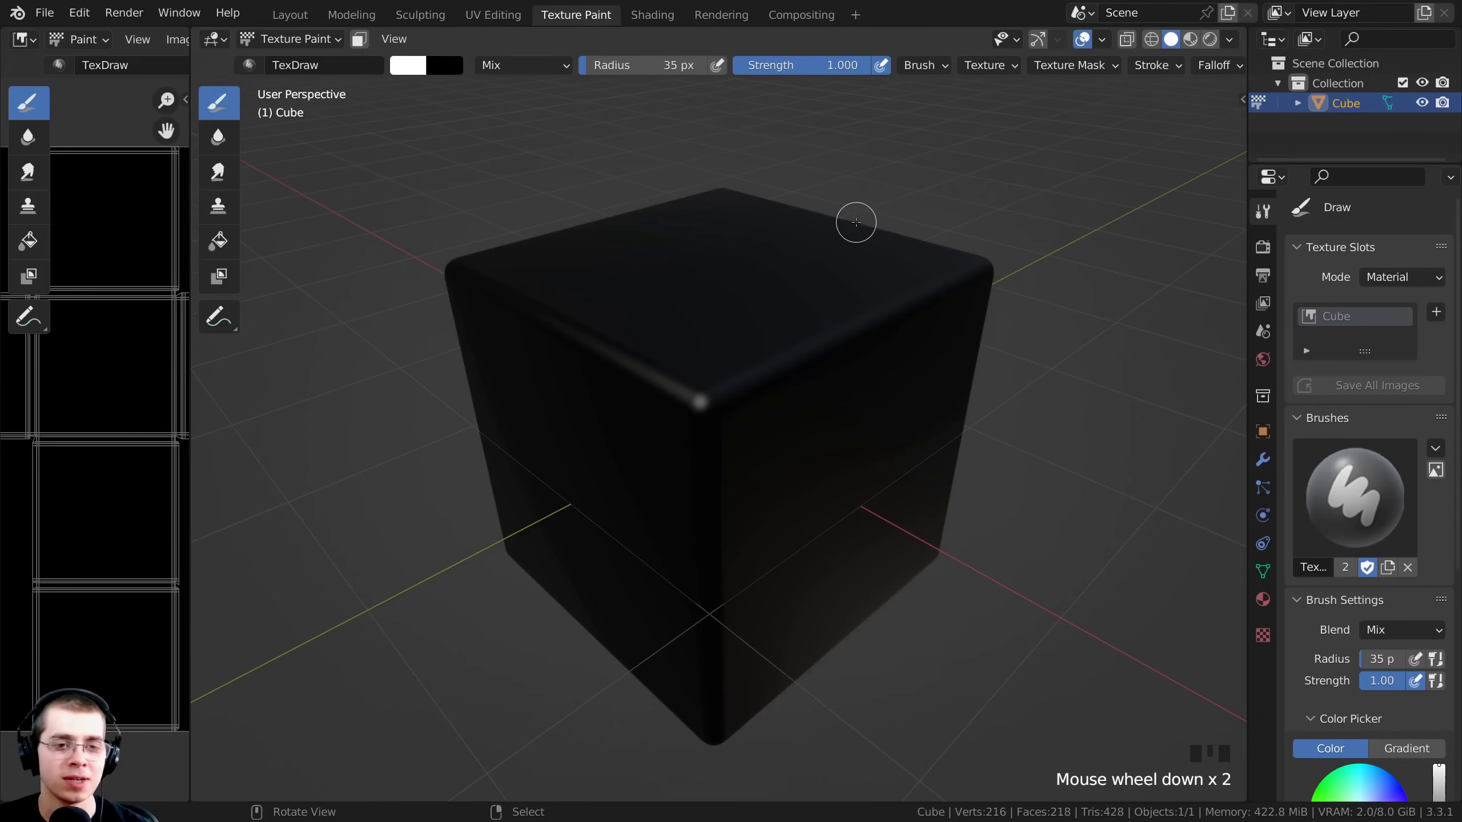
- Display the cube with Material Preview shading and view its top front edges up close
key(z)
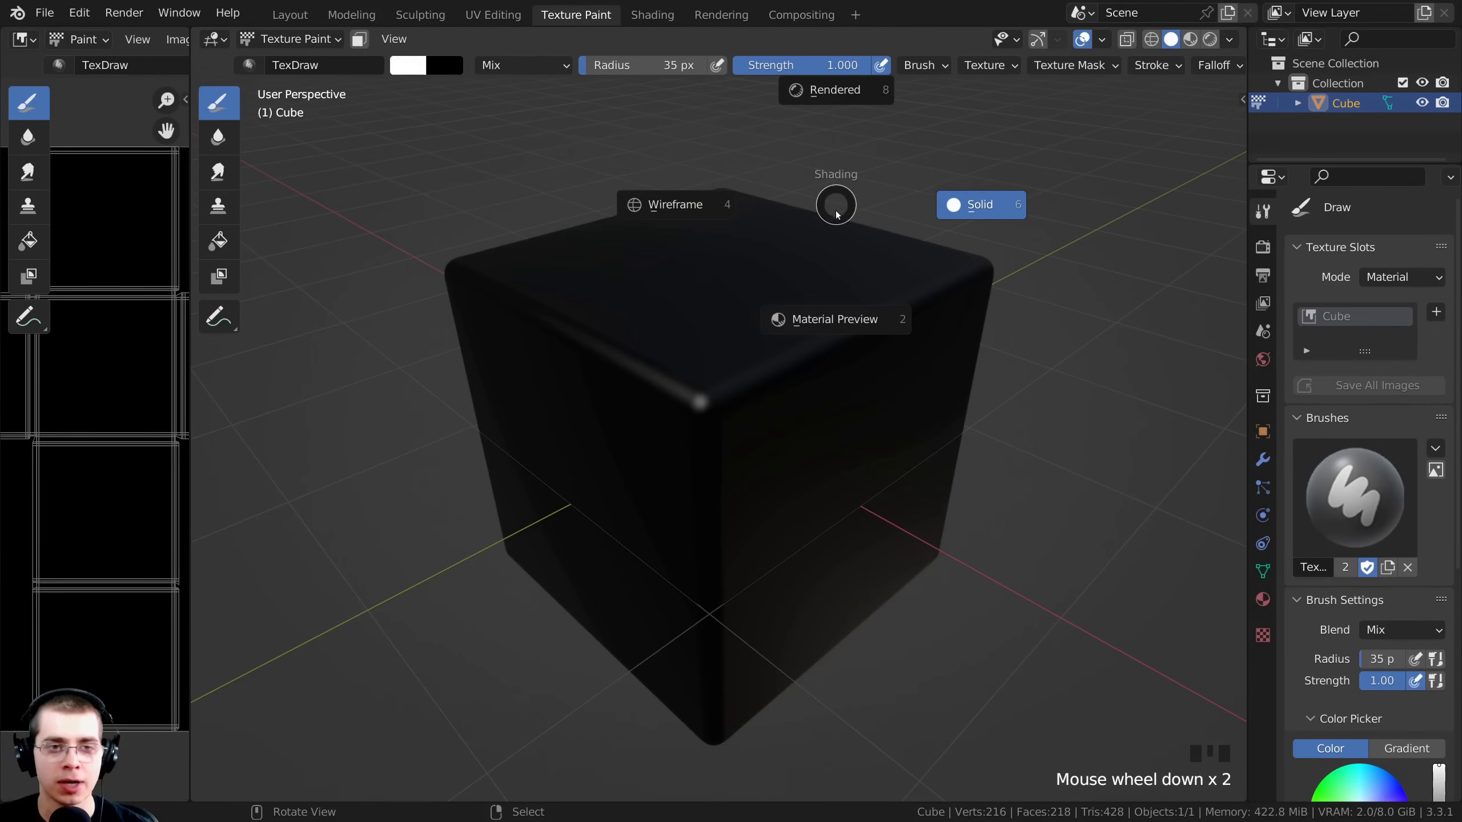
click(840, 320)
middle_drag(838, 317, 779, 336)
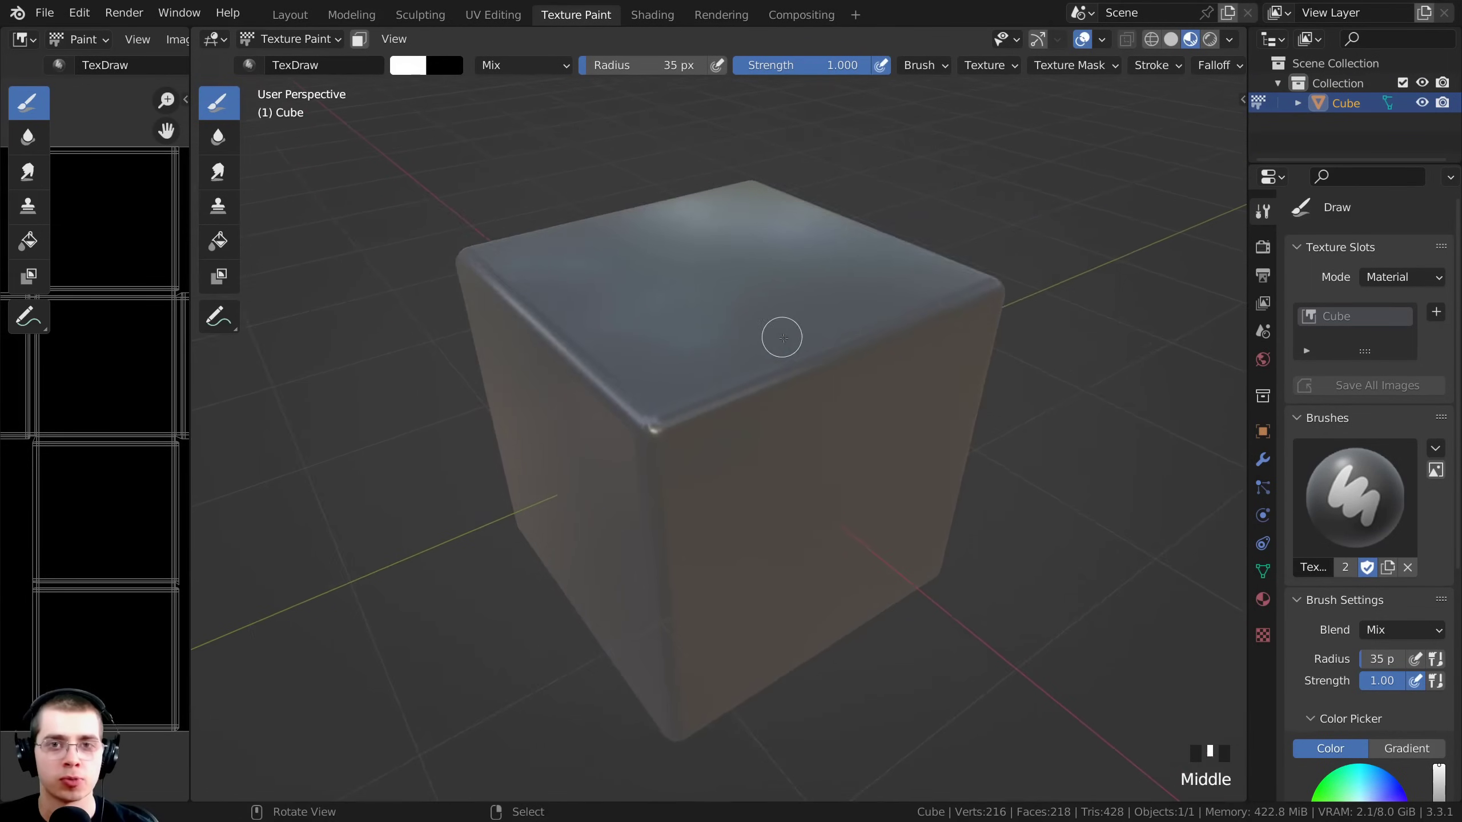
scroll(780, 336, up, 1)
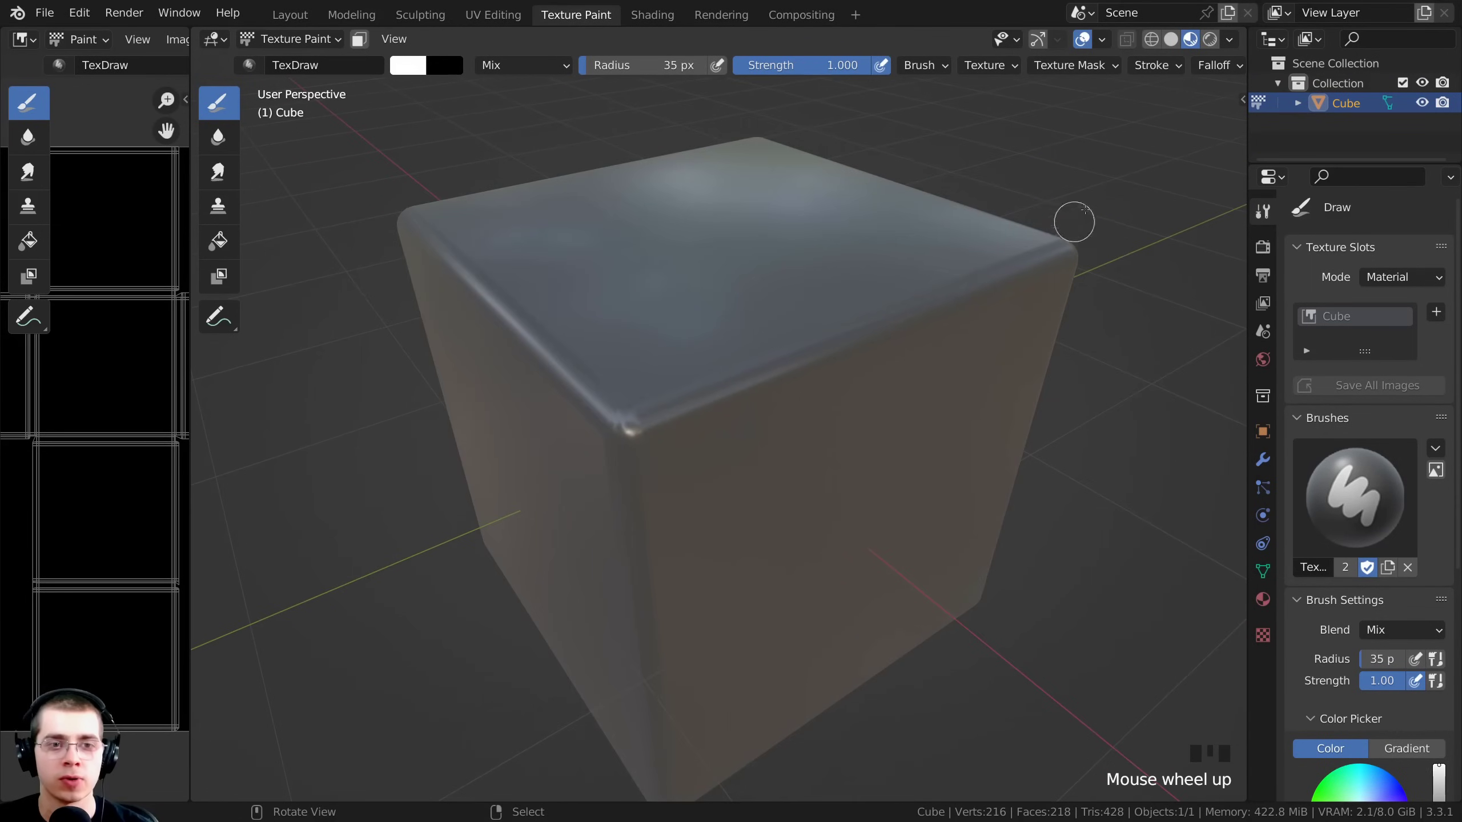
- Change the preview lighting to the warm interior HDRI and set its strength to 1.548
click(1230, 41)
click(1192, 202)
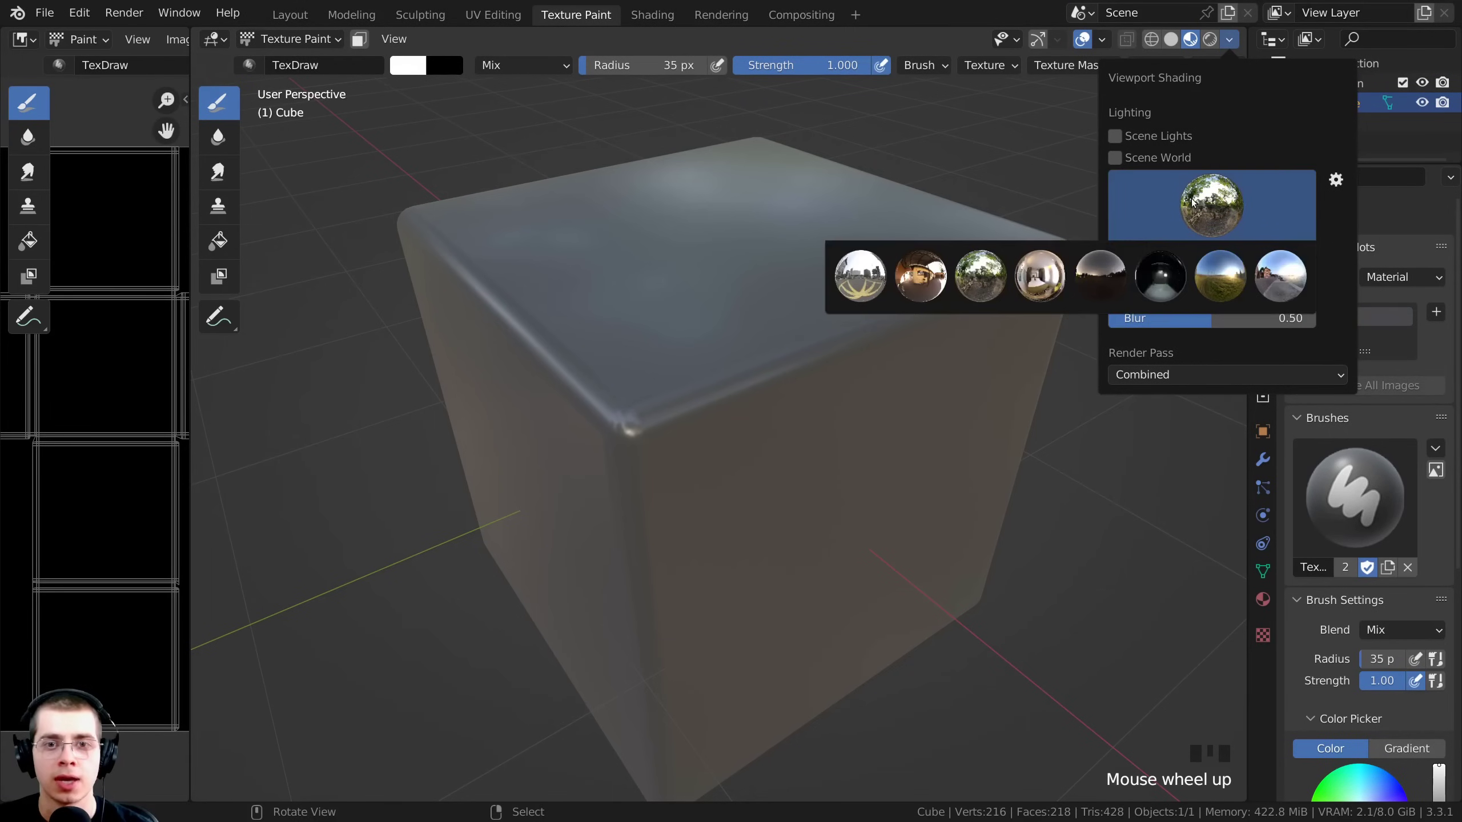
click(916, 278)
middle_drag(810, 297, 898, 299)
click(1230, 41)
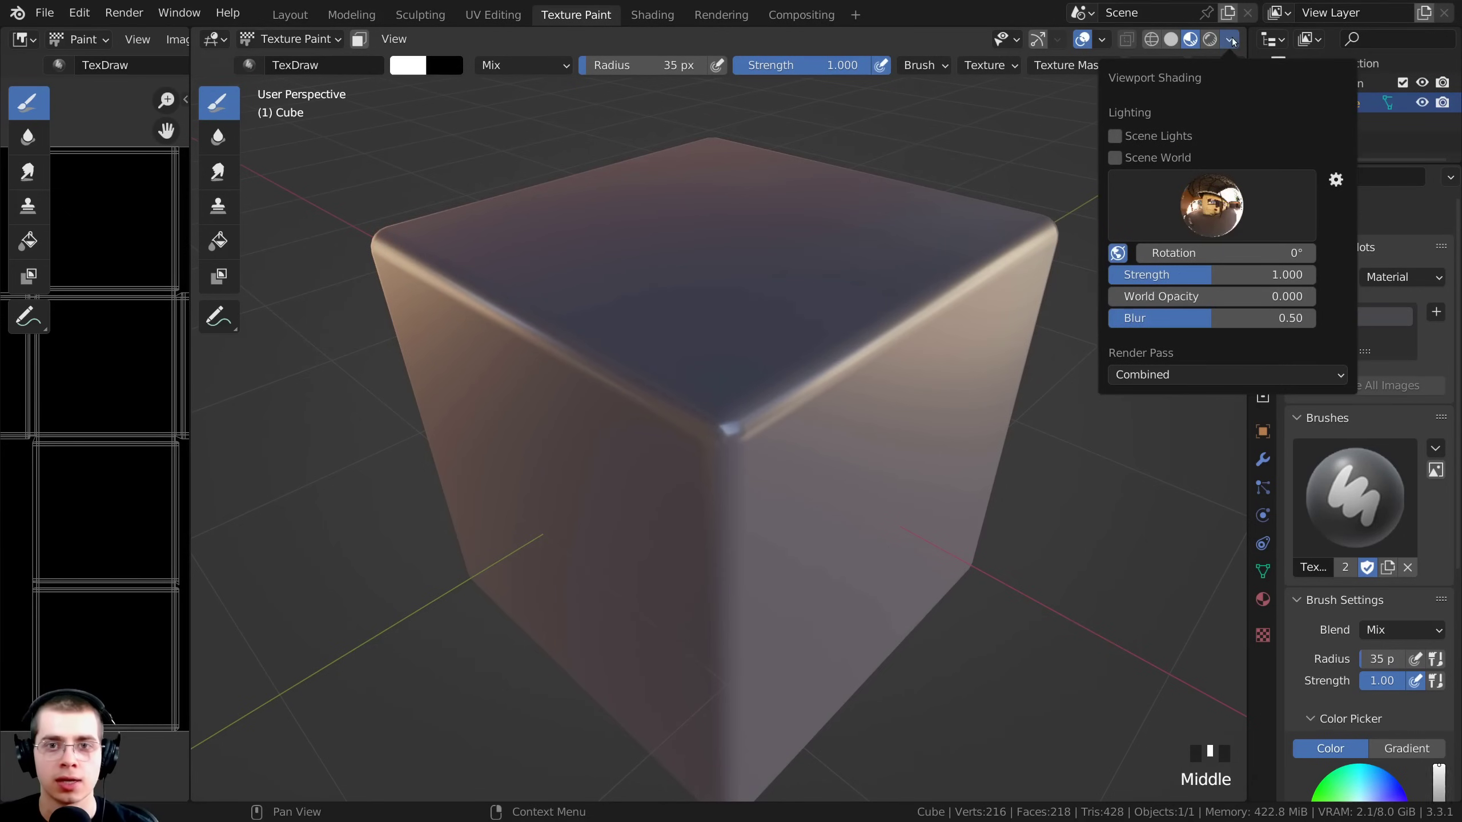
drag(1205, 280, 1261, 281)
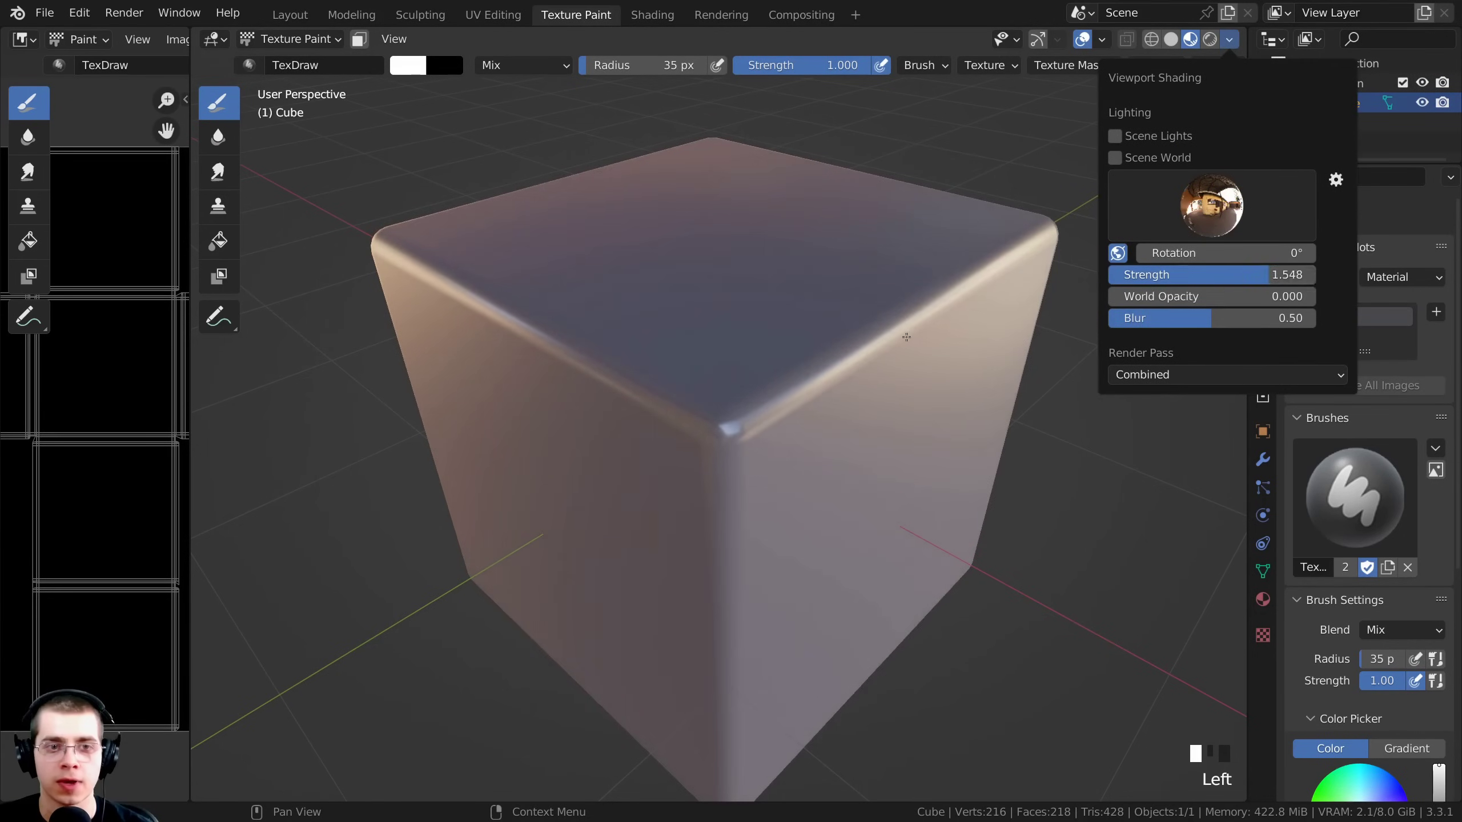
middle_drag(819, 345, 838, 350)
shift+middle_drag(838, 349, 840, 355)
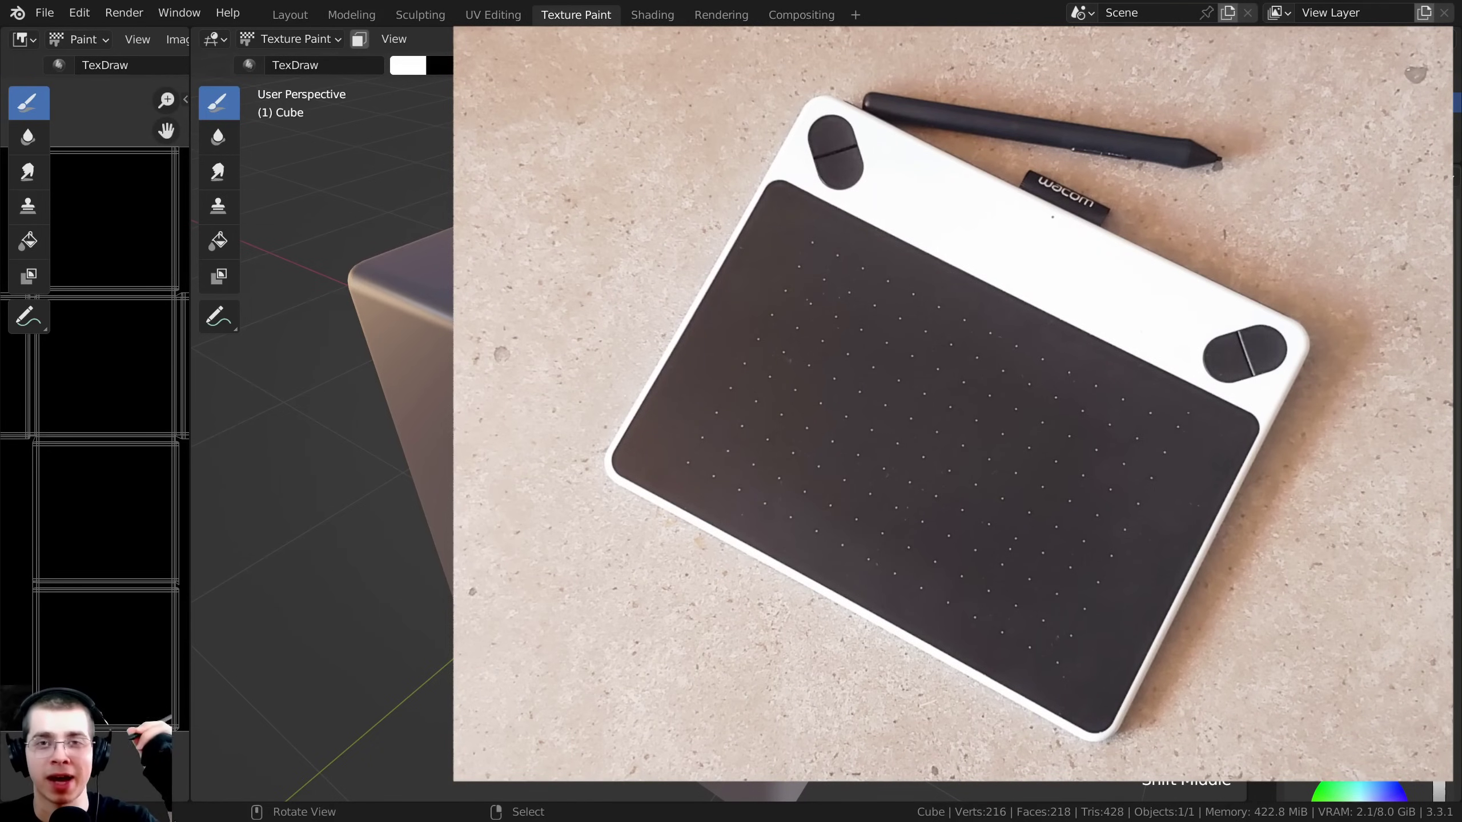
middle_drag(839, 355, 825, 356)
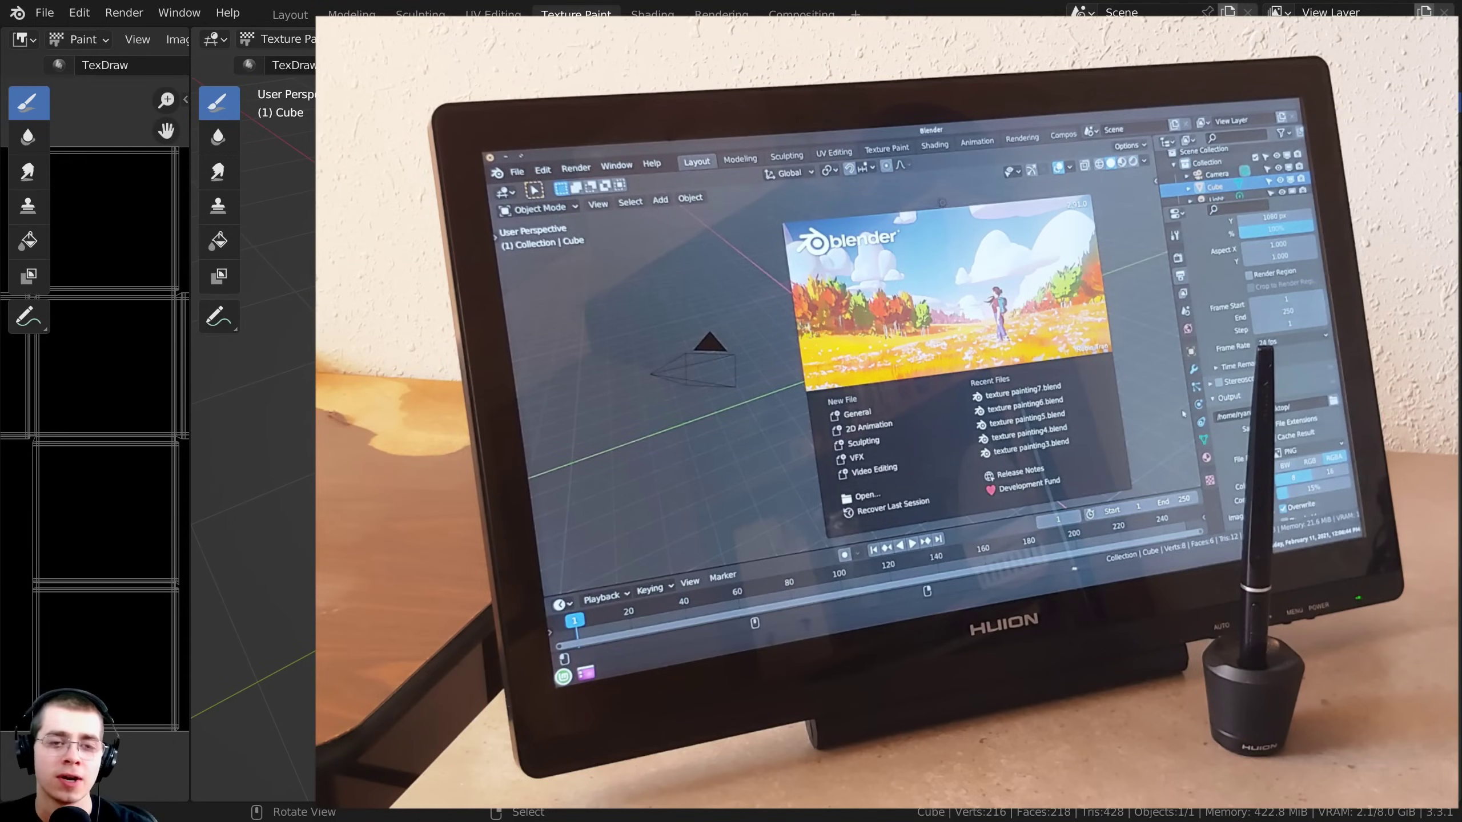
mouse_move(719, 414)
middle_down()
mouse_move(728, 440)
mouse_move(699, 427)
middle_up()
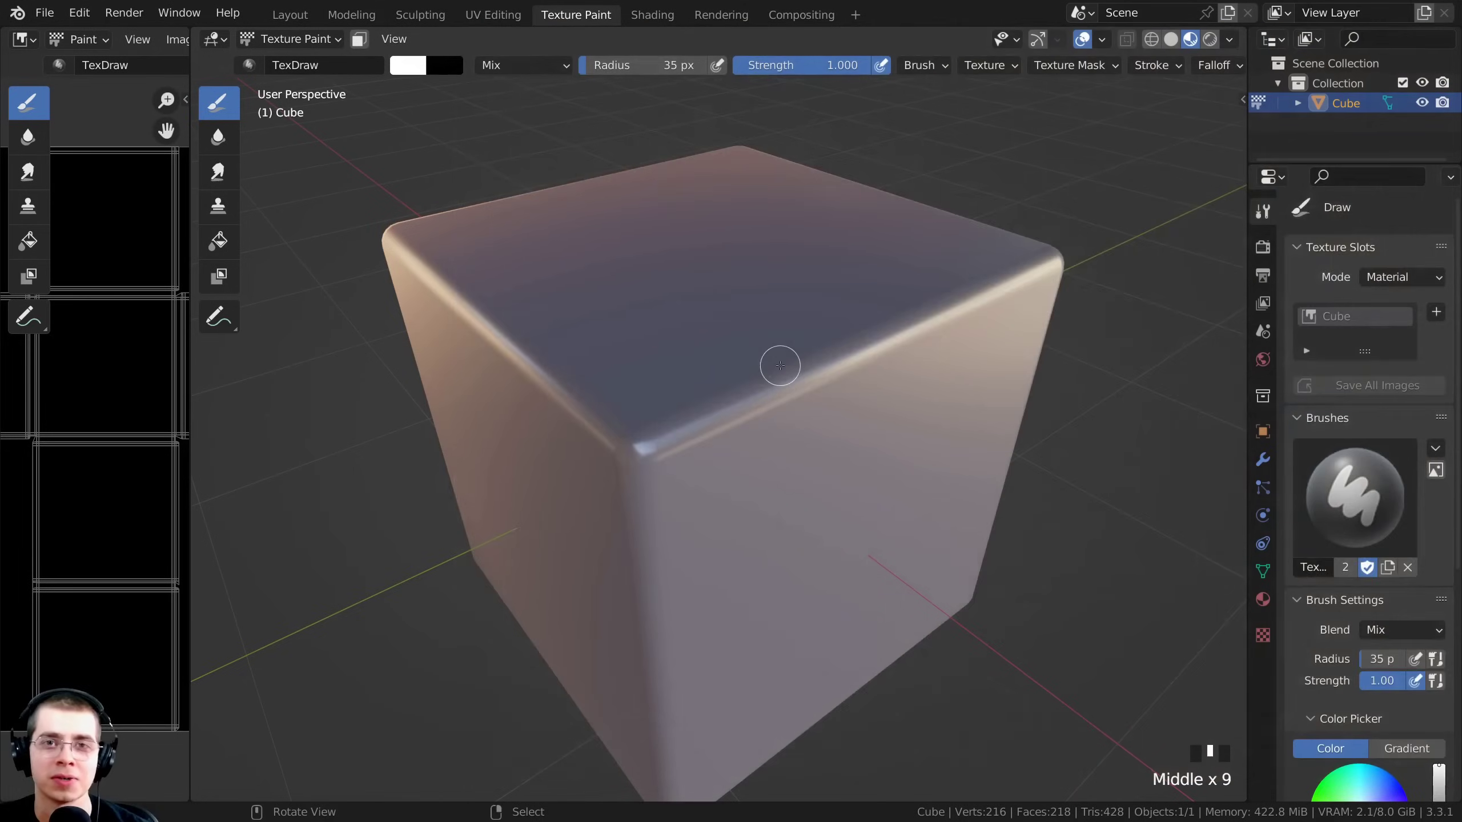
ctrl+middle_drag(776, 362, 771, 427)
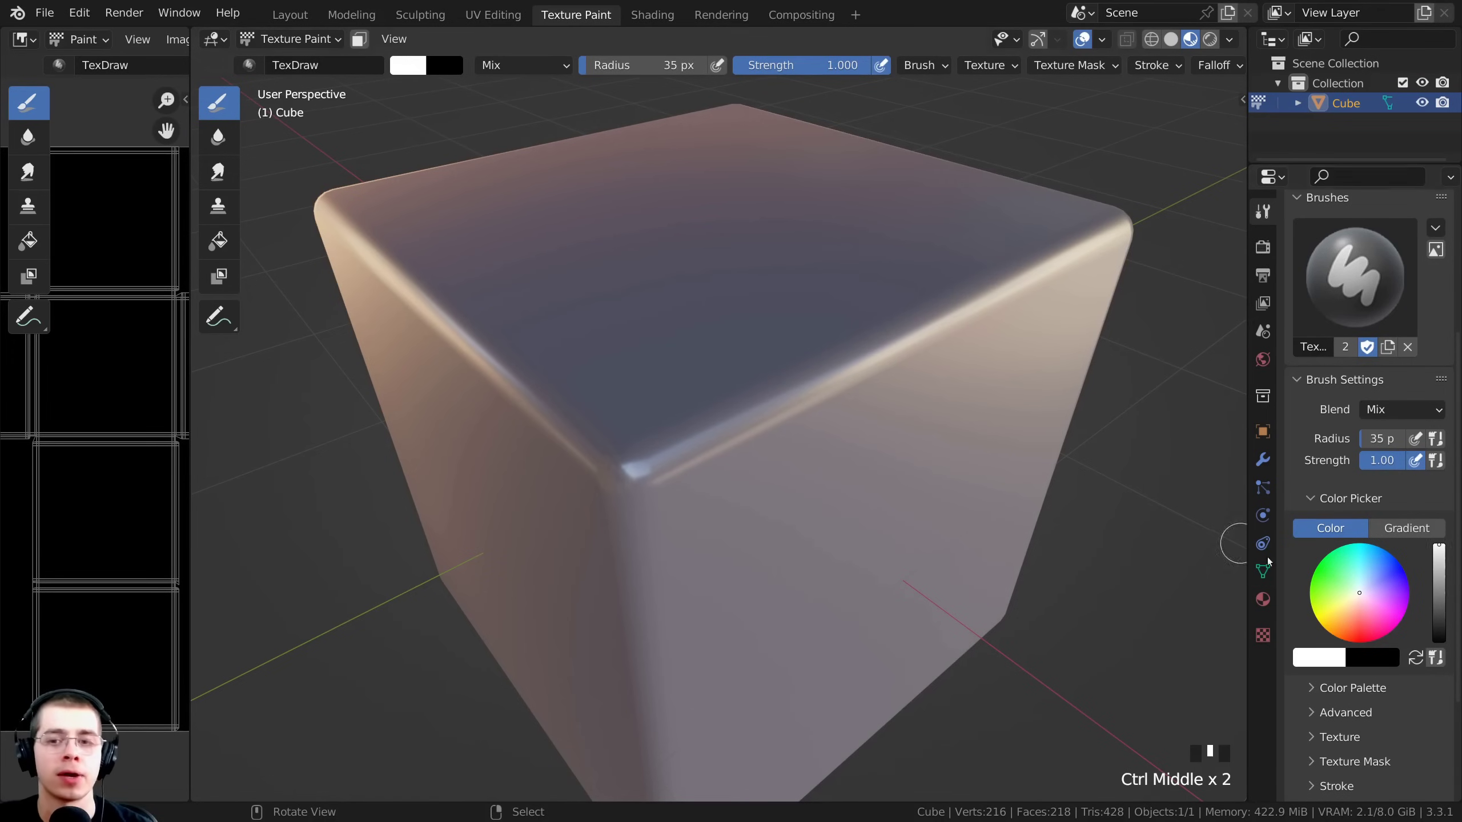
- Paint irregular white wear along one top edge of the cube with the 35 px TexDraw brush at full strength
click(408, 70)
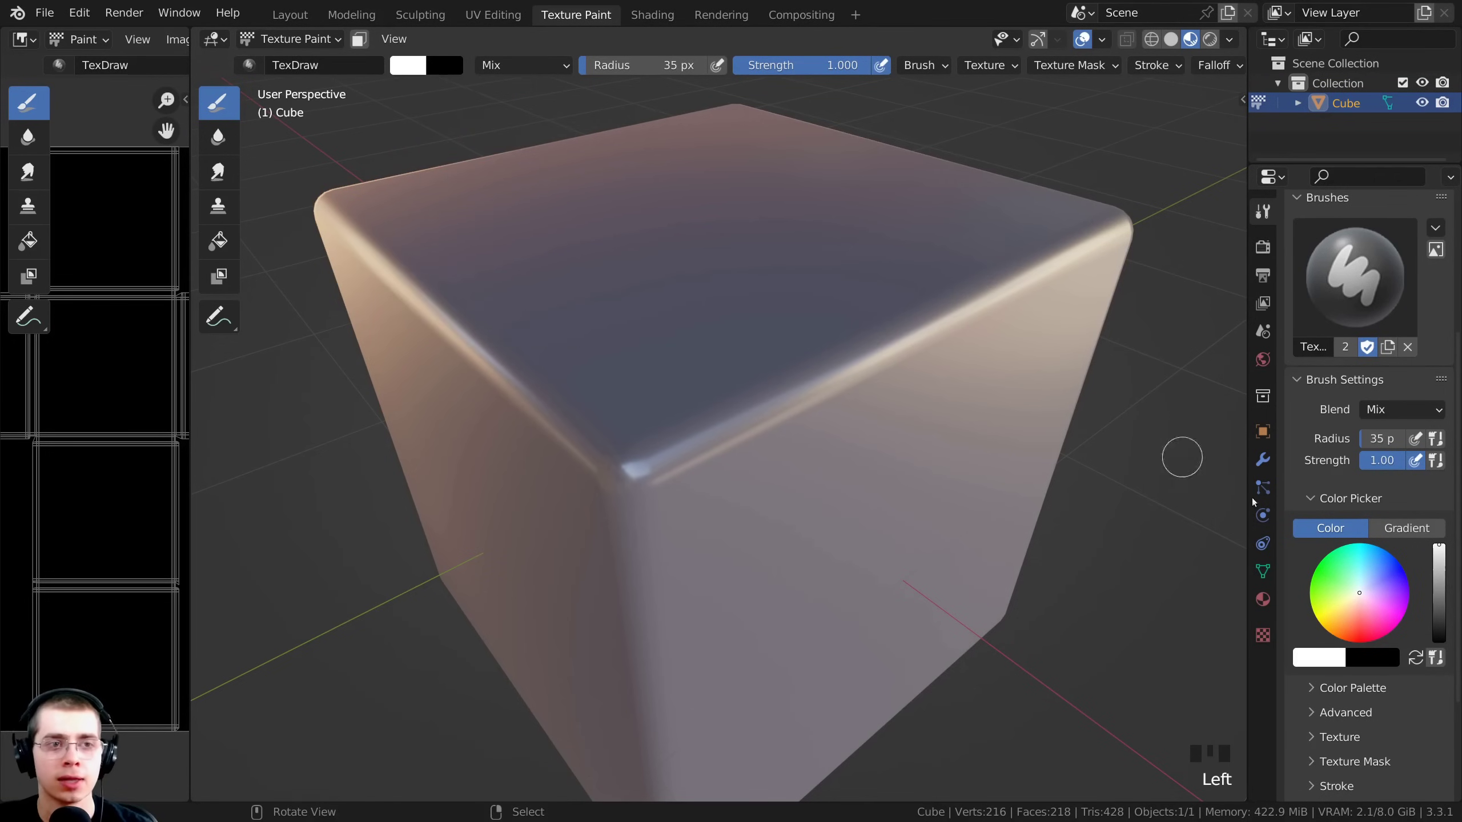
scroll(1439, 519, down, 3)
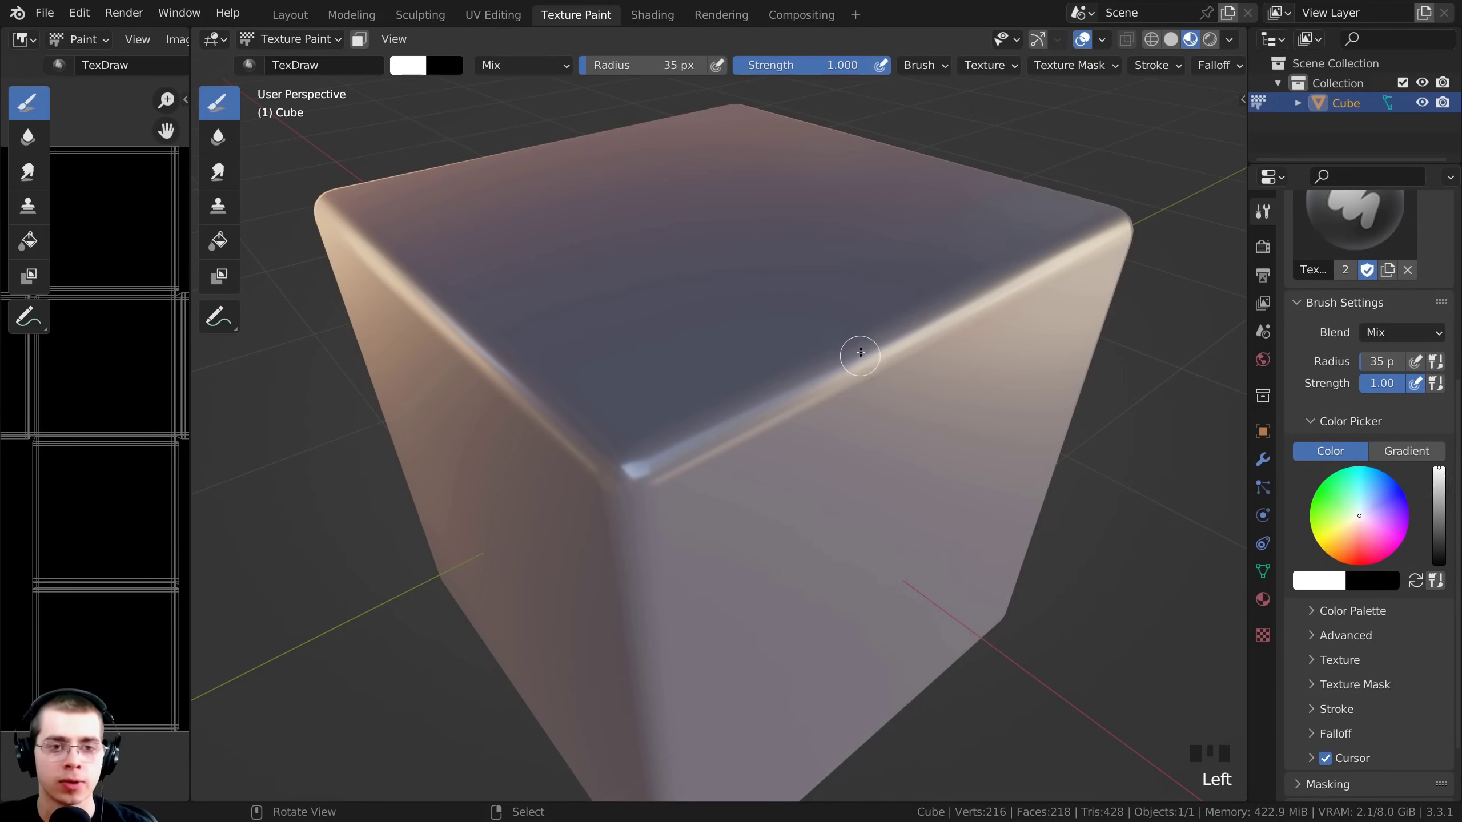
mouse_move(850, 355)
mouse_down()
mouse_move(854, 376)
mouse_move(797, 361)
mouse_up()
click(839, 353)
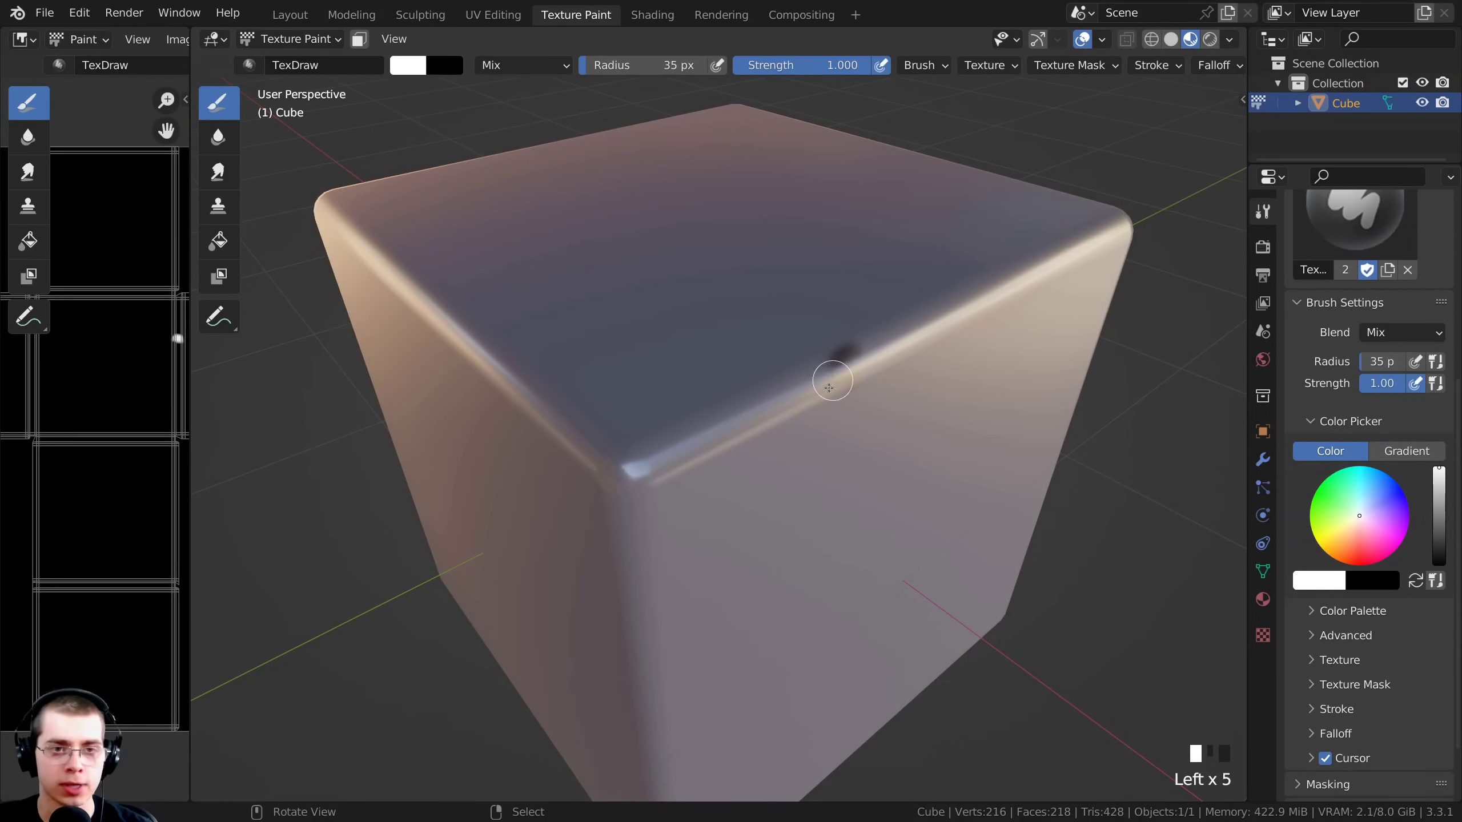
click(829, 361)
click(815, 372)
click(800, 385)
click(783, 399)
click(793, 385)
mouse_move(772, 416)
mouse_down()
mouse_move(721, 431)
mouse_move(777, 385)
mouse_up()
middle_drag(777, 386, 768, 423)
click(822, 458)
drag(754, 509, 706, 535)
click(707, 554)
click(787, 483)
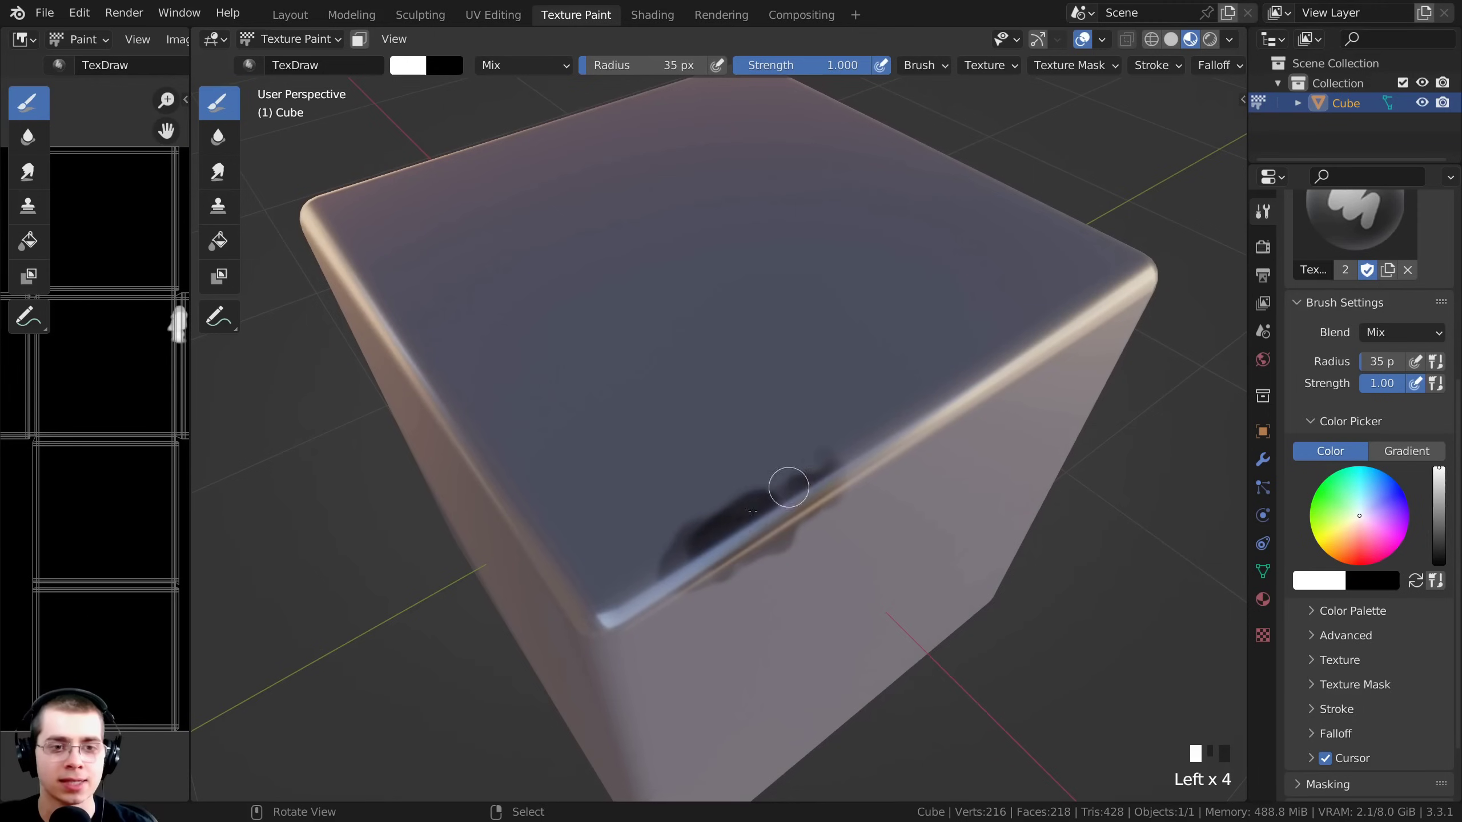
click(801, 479)
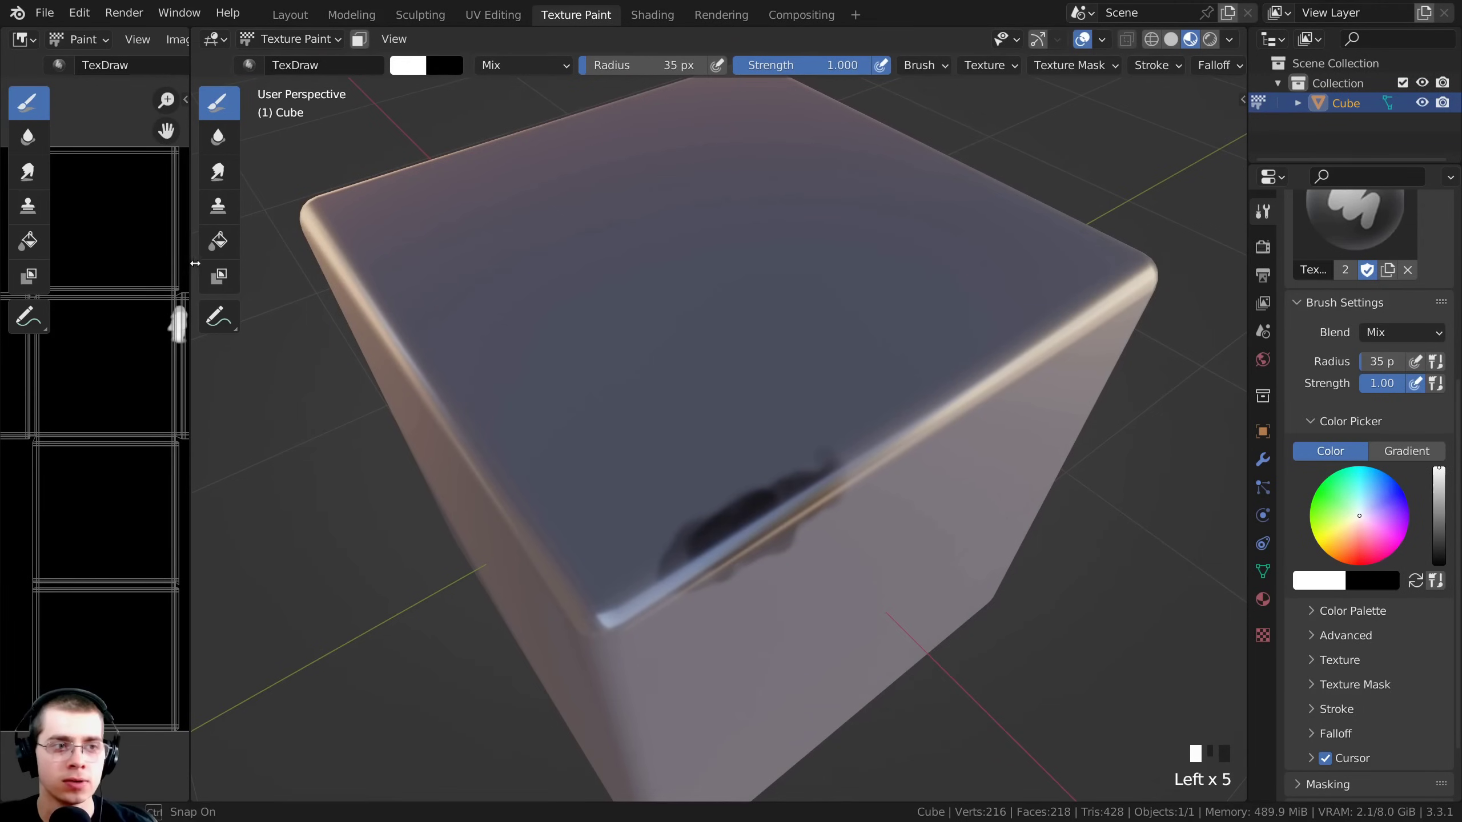
- Widen the image editor around the painted strip and extend the white wear further along the same edge
drag(192, 260, 393, 262)
mouse_move(210, 332)
middle_down()
mouse_move(277, 246)
mouse_move(282, 274)
middle_up()
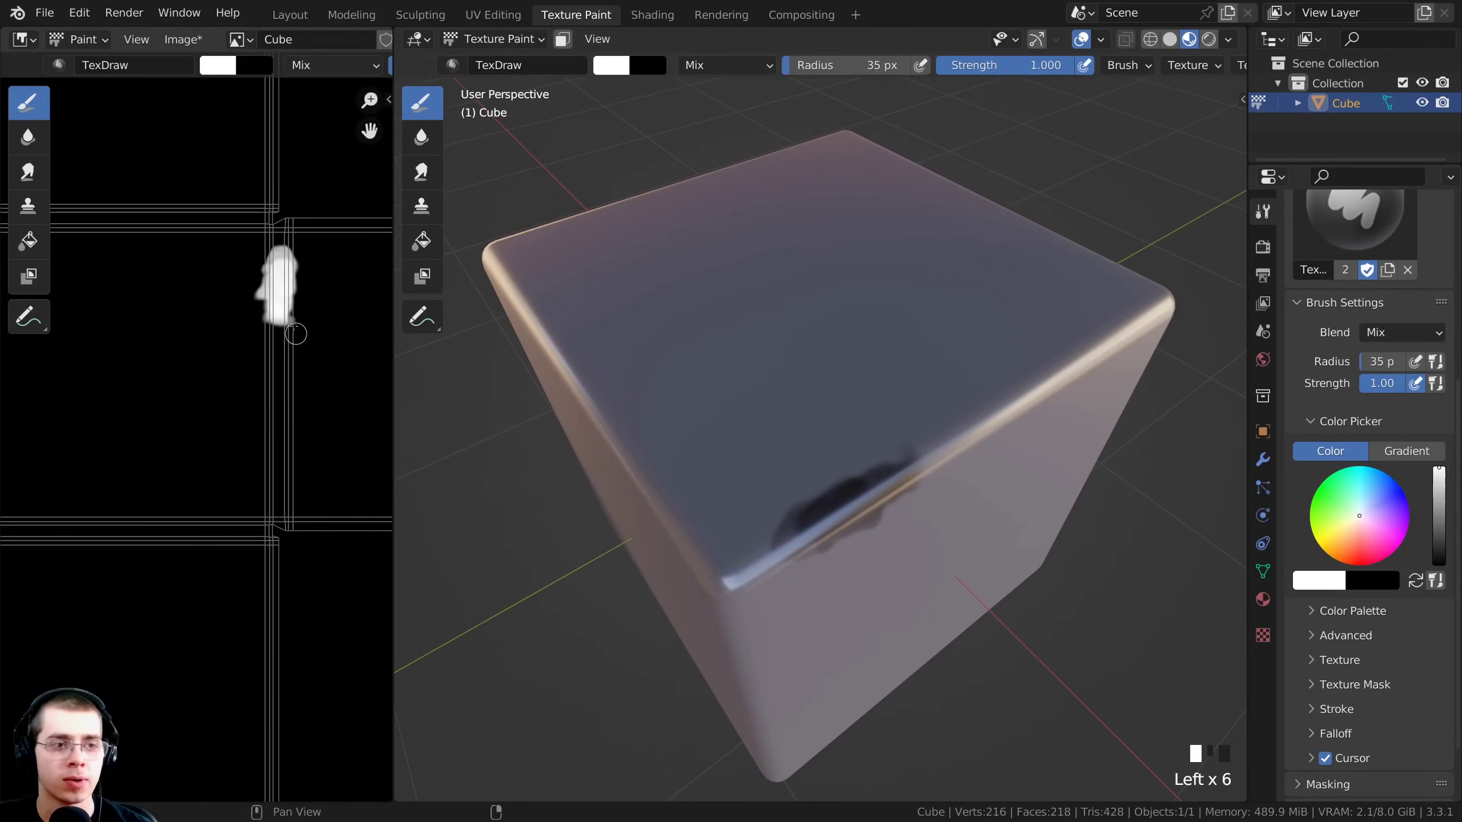
drag(288, 336, 292, 352)
mouse_move(808, 453)
middle_down()
mouse_move(773, 437)
mouse_move(921, 438)
middle_up()
mouse_move(921, 439)
mouse_down()
mouse_move(786, 489)
mouse_move(795, 505)
mouse_up()
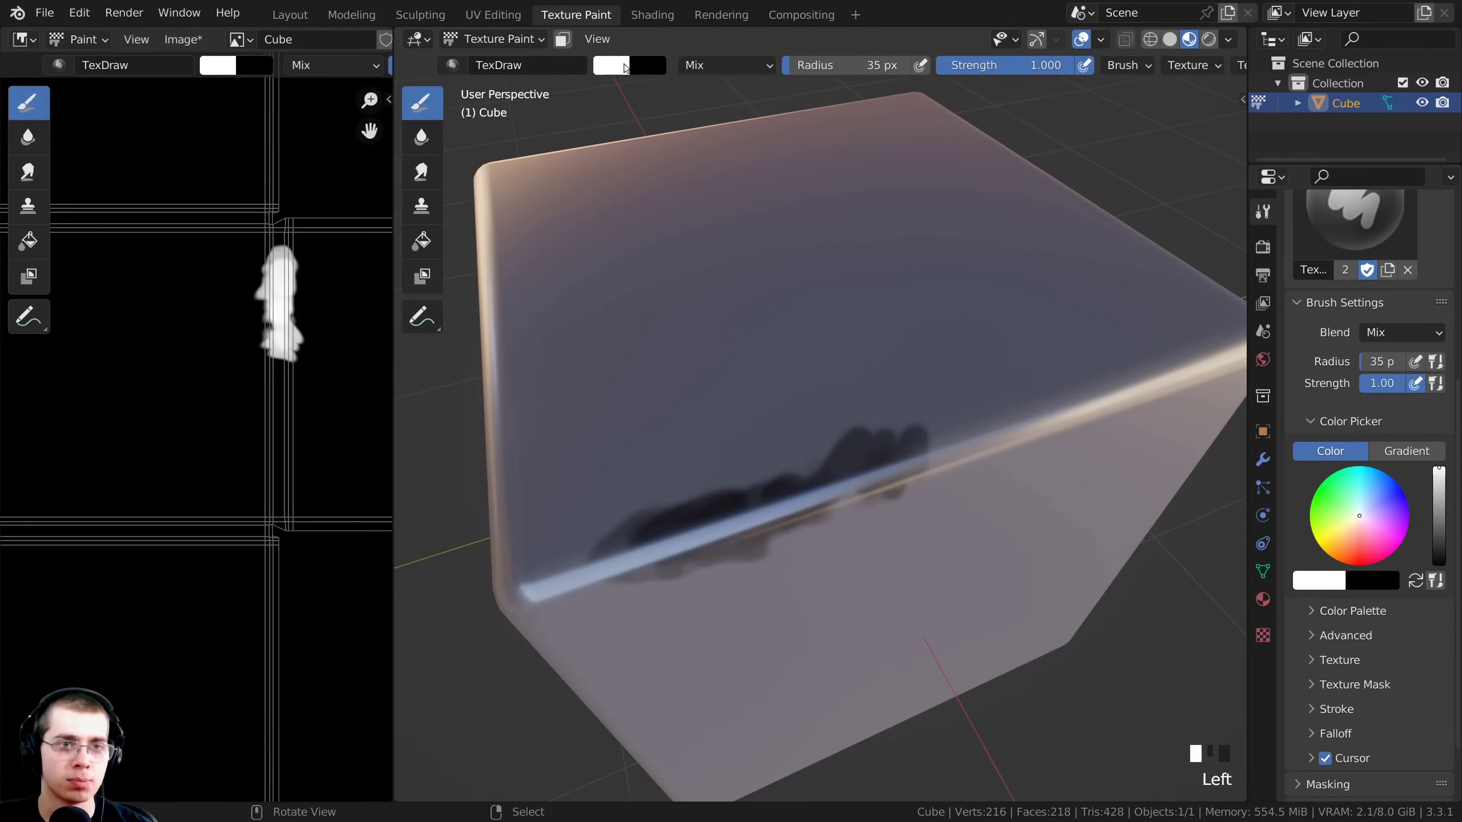
- Swap the brush color to black and paint back over the far end of the edge wear to trim it
click(611, 68)
triple_click(649, 74)
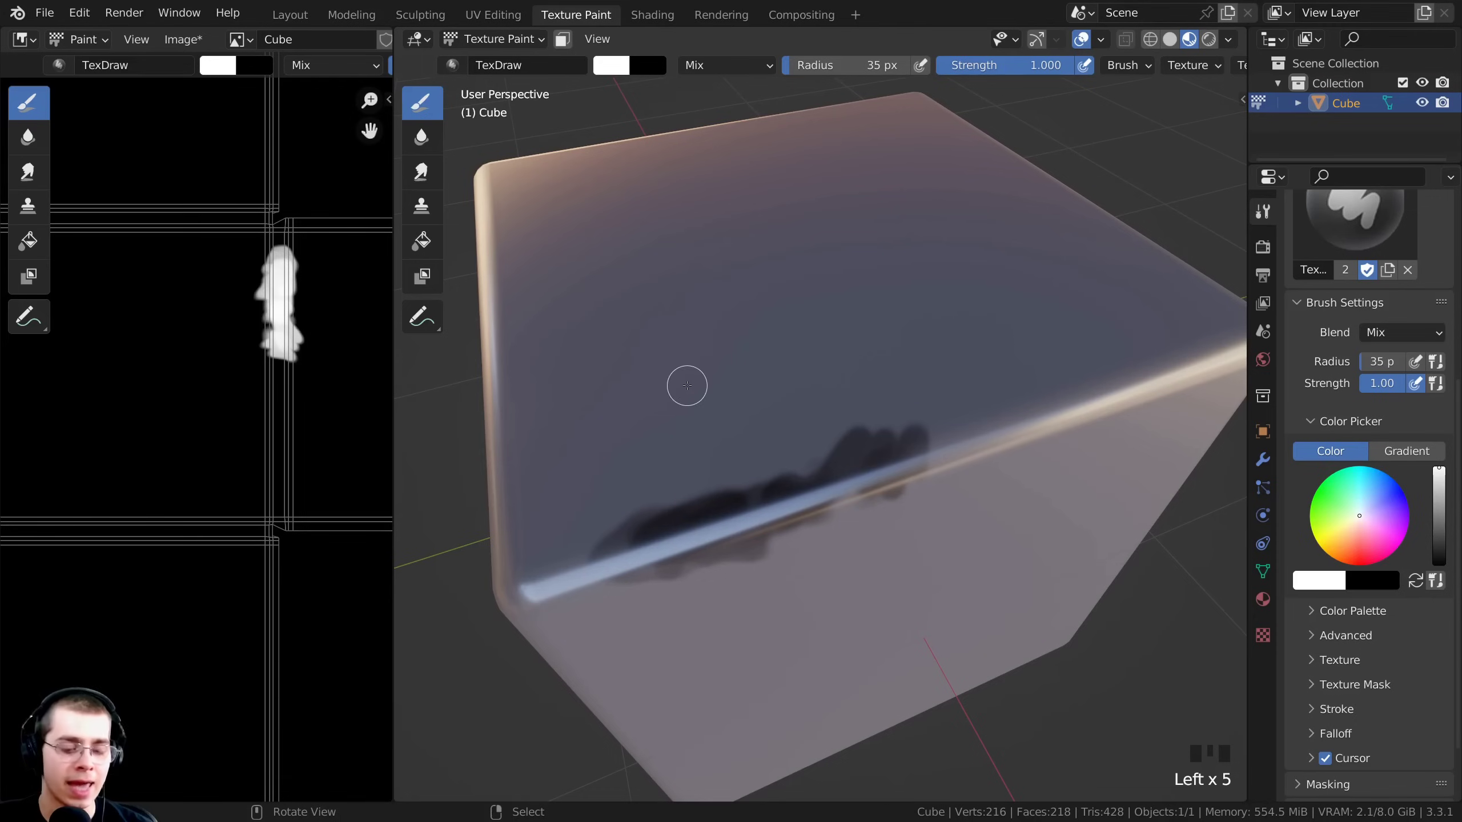
key(x)
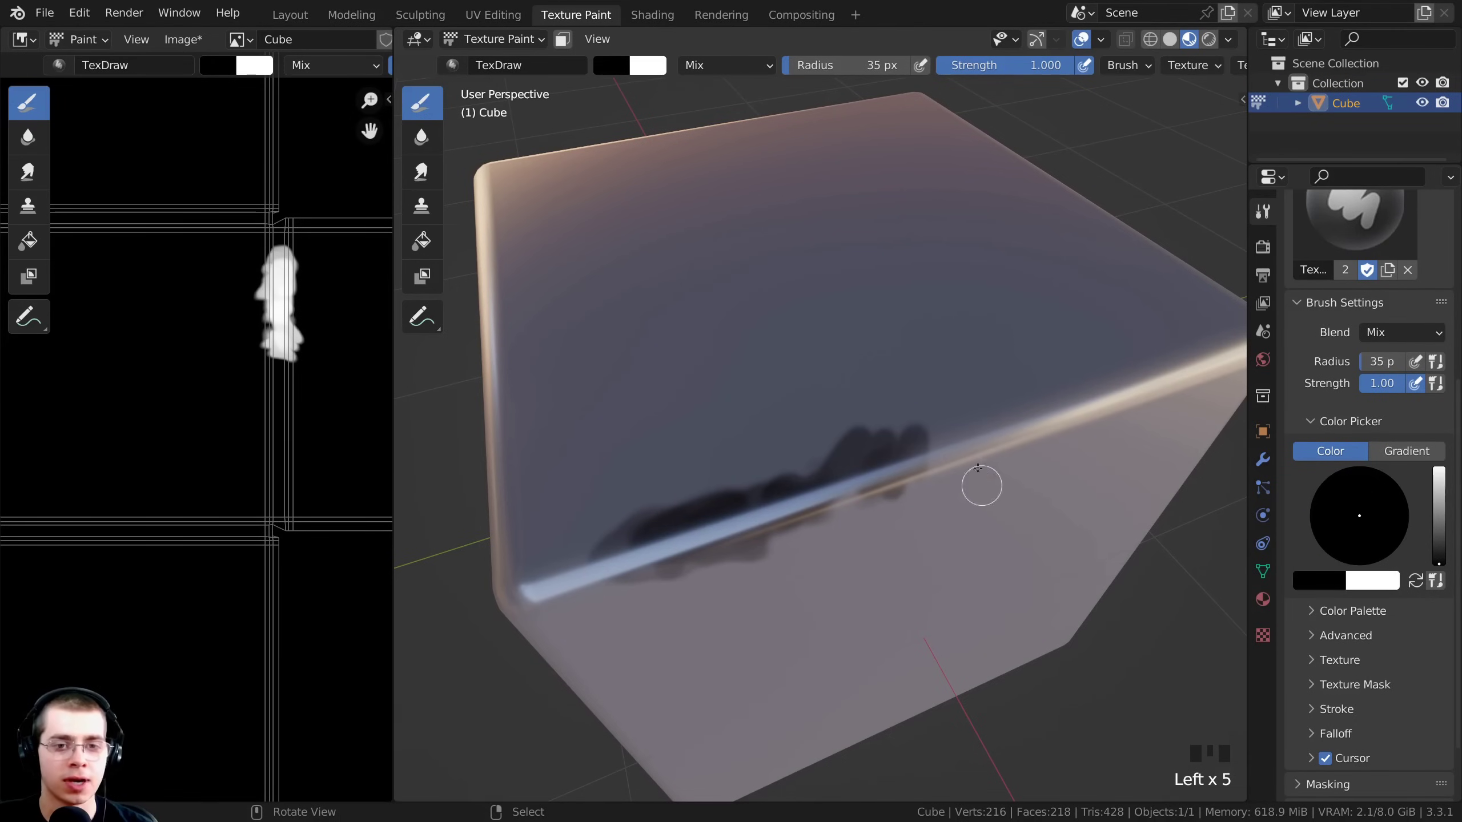
mouse_move(945, 426)
mouse_down()
mouse_move(951, 467)
mouse_move(909, 422)
mouse_move(884, 421)
mouse_move(909, 445)
mouse_up()
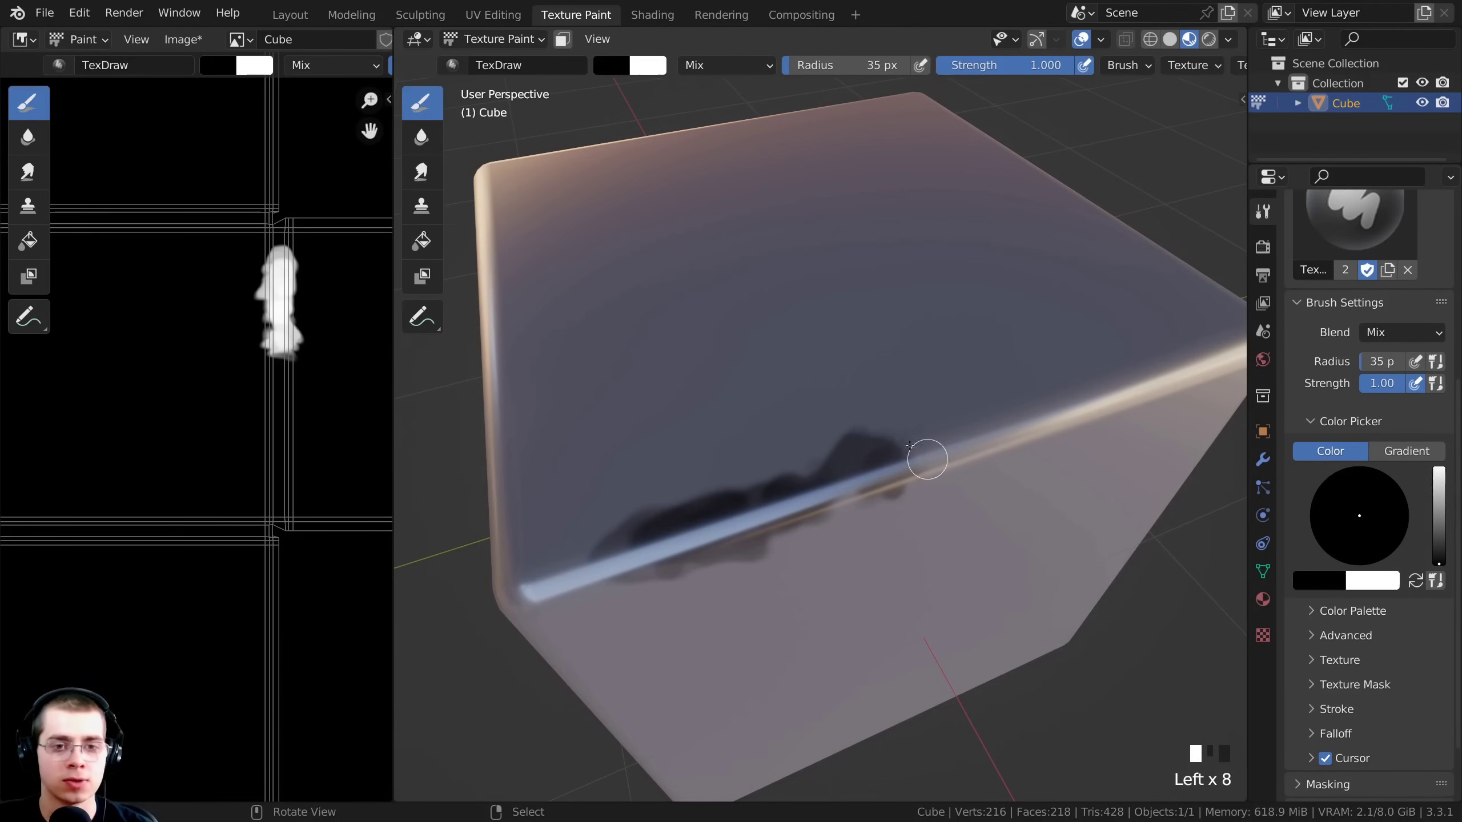
click(927, 459)
click(919, 470)
click(911, 479)
click(886, 455)
click(861, 428)
middle_drag(819, 434, 900, 441)
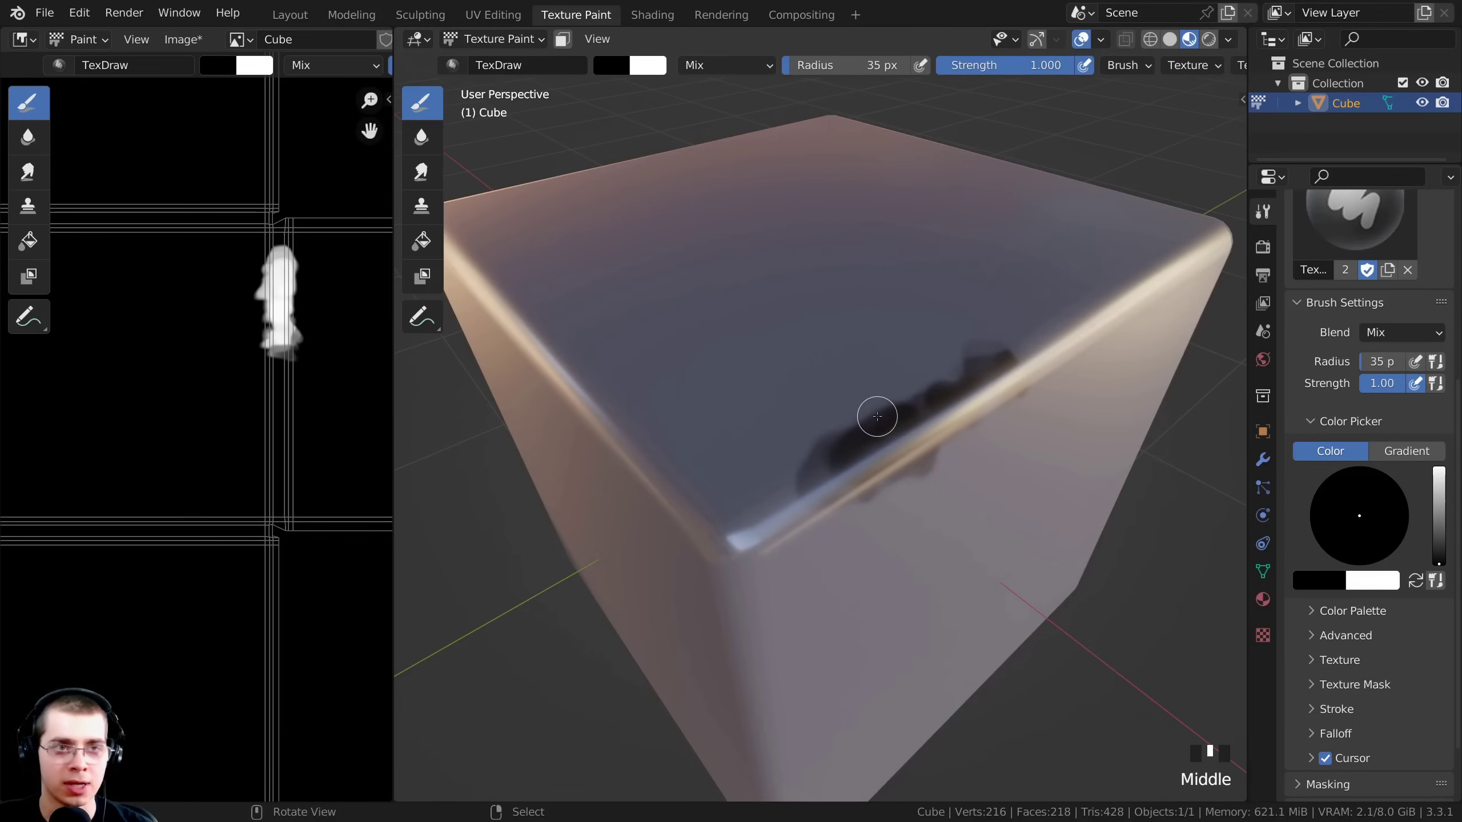
- Swap the brush back to white at full brightness and extend the edge wear towards the cube's front top corner
key(x)
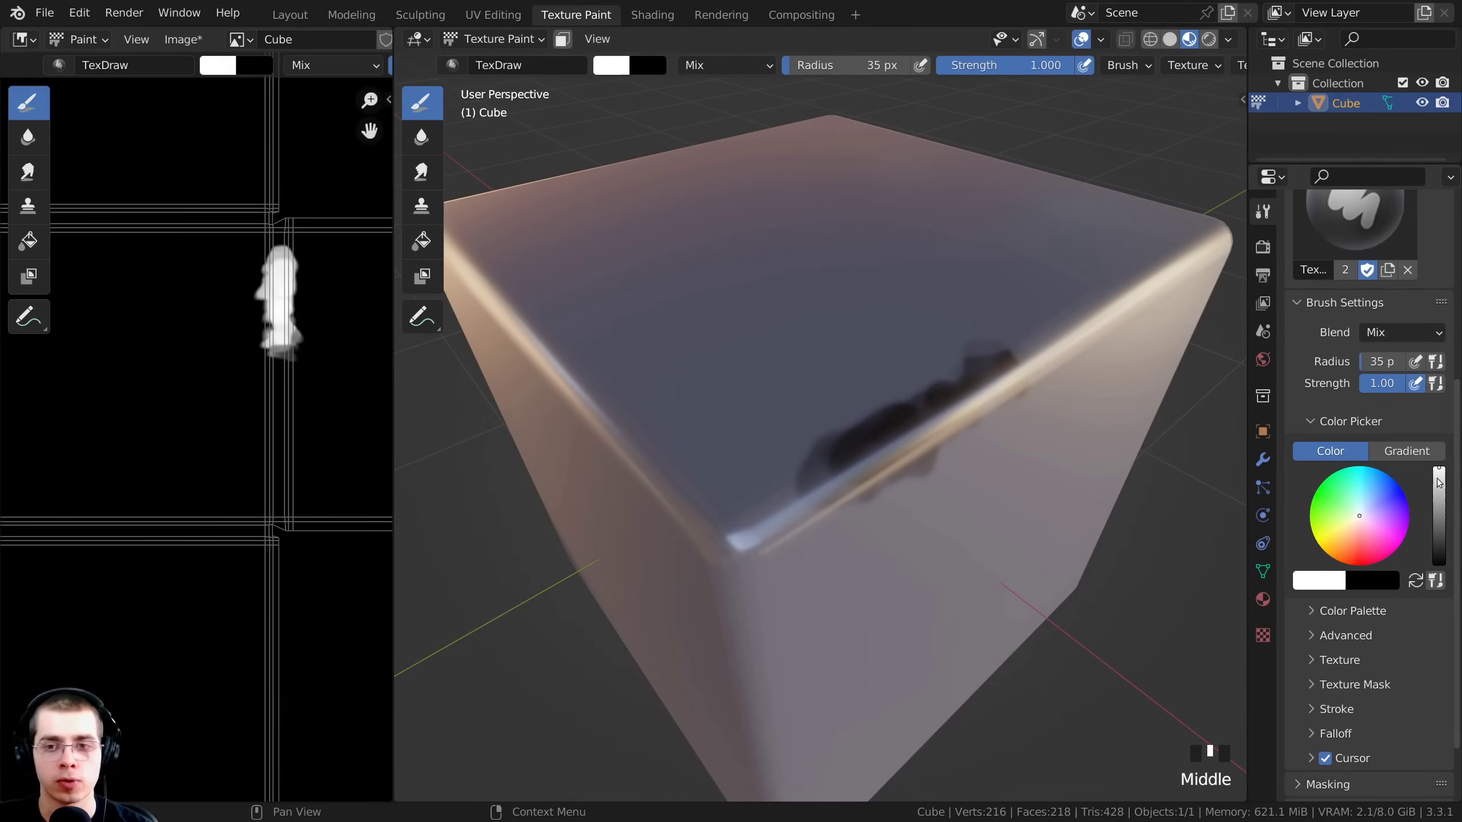
mouse_move(1440, 484)
mouse_down()
mouse_move(1442, 503)
mouse_move(1439, 468)
mouse_up()
mouse_move(772, 499)
mouse_down()
mouse_move(837, 478)
mouse_move(801, 501)
mouse_up()
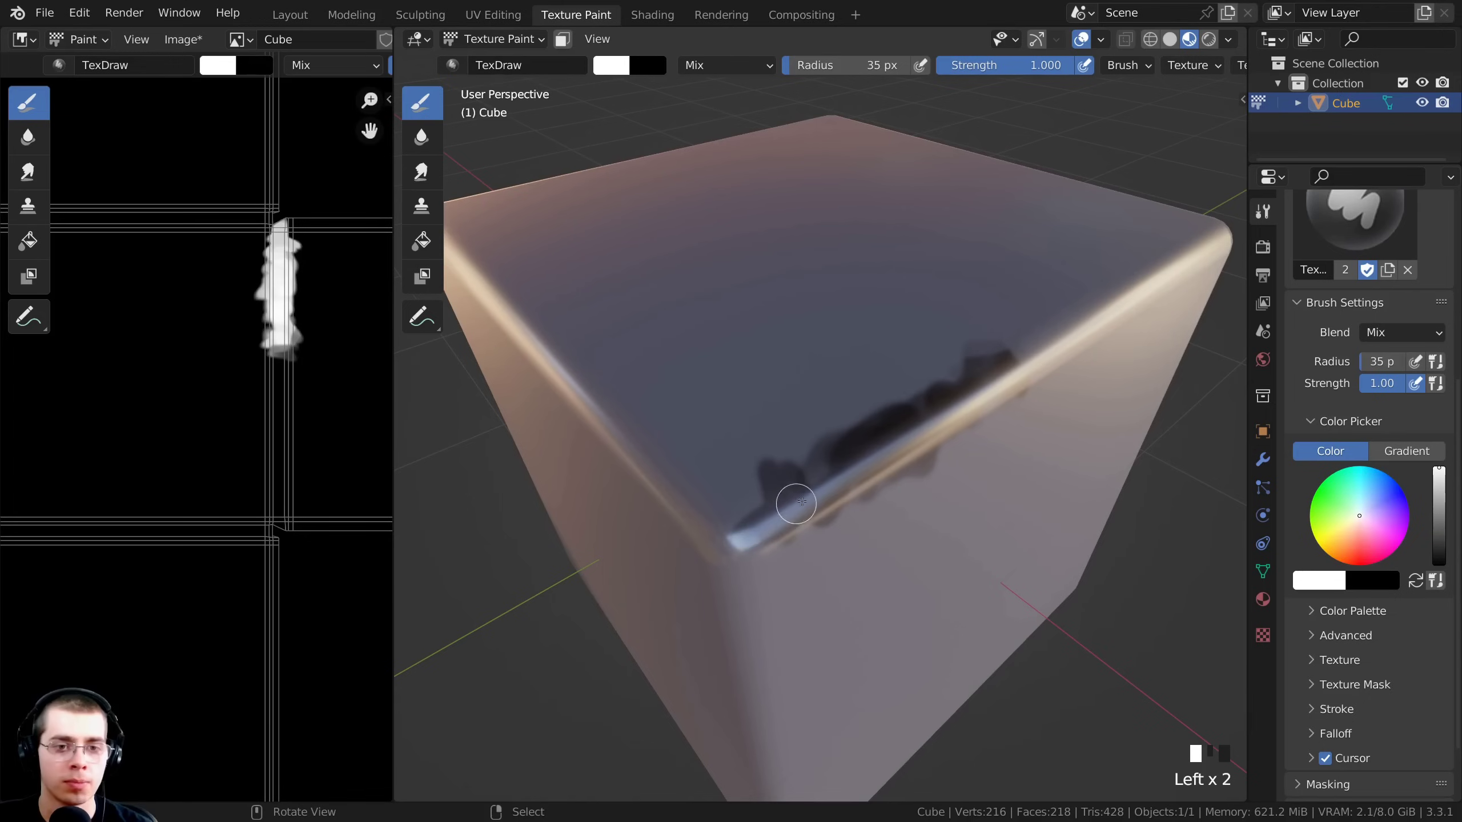
key(Left)
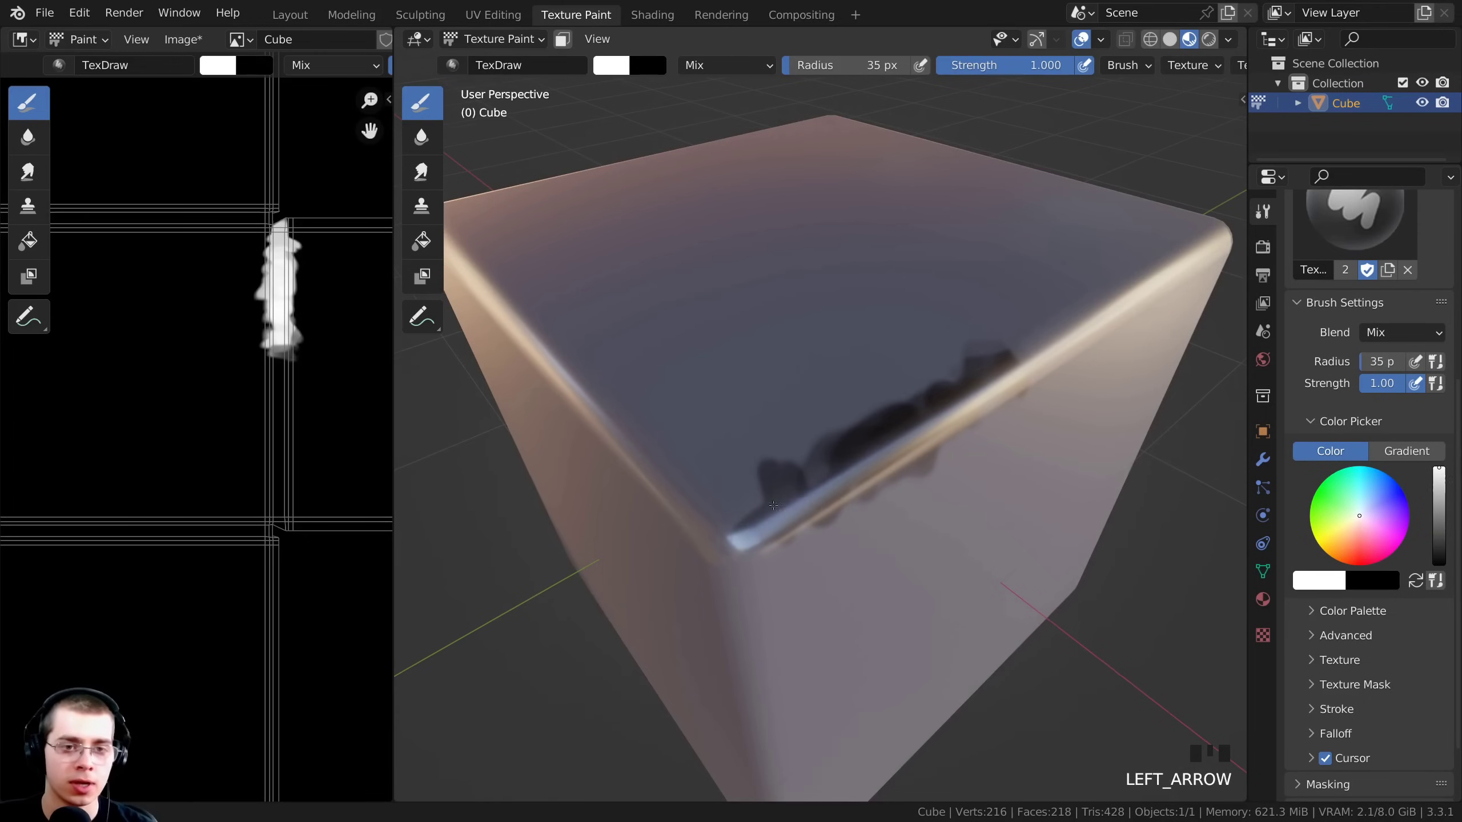
middle_drag(773, 505, 819, 461)
- Paint white wear around the front corner and along the adjoining top edge, and thicken the first edge's wear
mouse_move(806, 403)
mouse_down()
mouse_move(711, 382)
mouse_move(780, 410)
mouse_up()
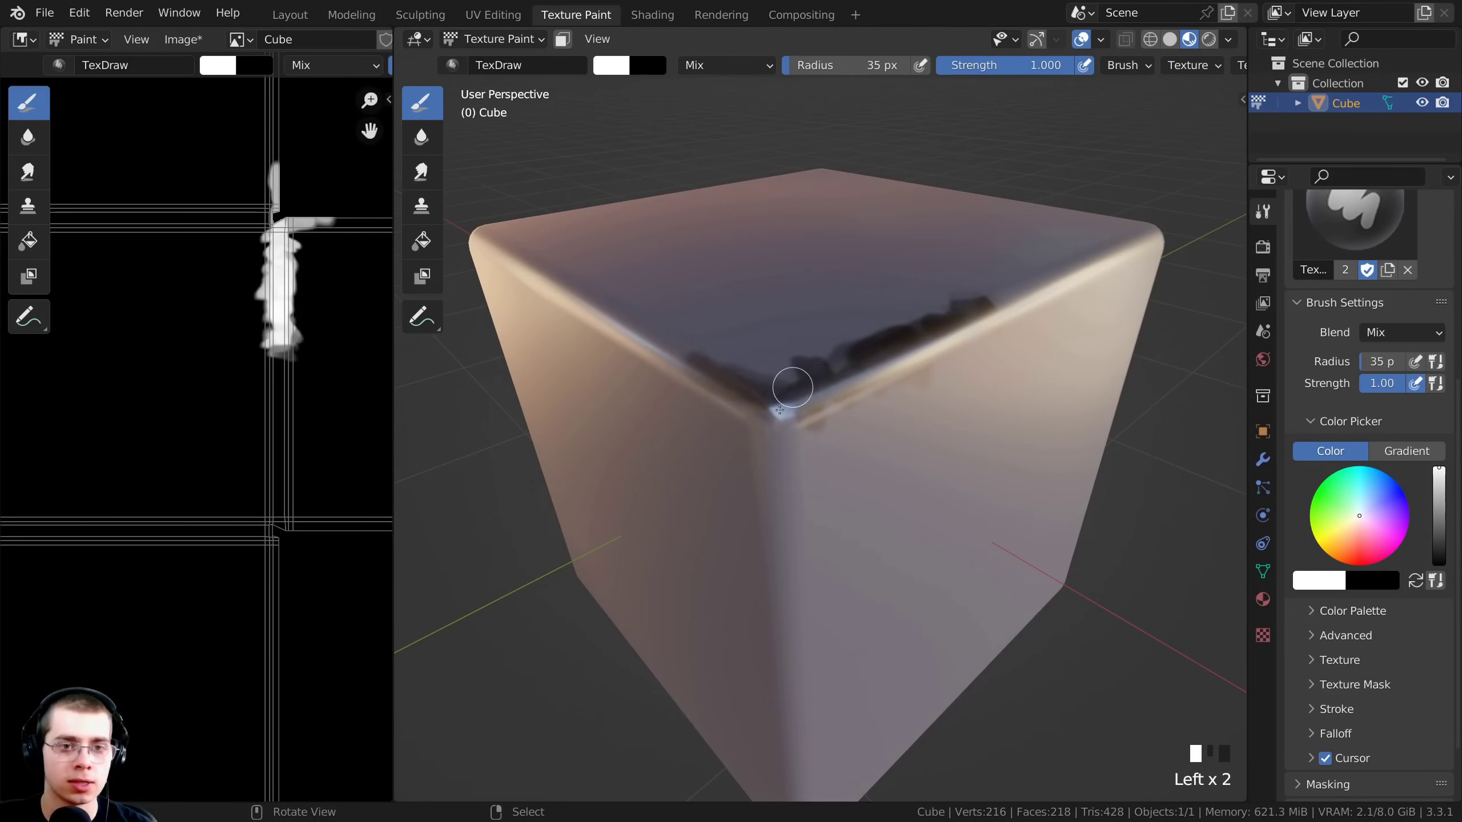
middle_drag(793, 394, 788, 452)
mouse_move(806, 460)
mouse_down()
mouse_move(864, 483)
mouse_move(802, 503)
mouse_up()
middle_drag(803, 502, 868, 463)
mouse_move(867, 464)
mouse_down()
mouse_move(901, 450)
mouse_move(875, 475)
mouse_up()
mouse_move(874, 475)
mouse_down()
mouse_move(762, 433)
mouse_move(783, 424)
mouse_move(774, 448)
mouse_up()
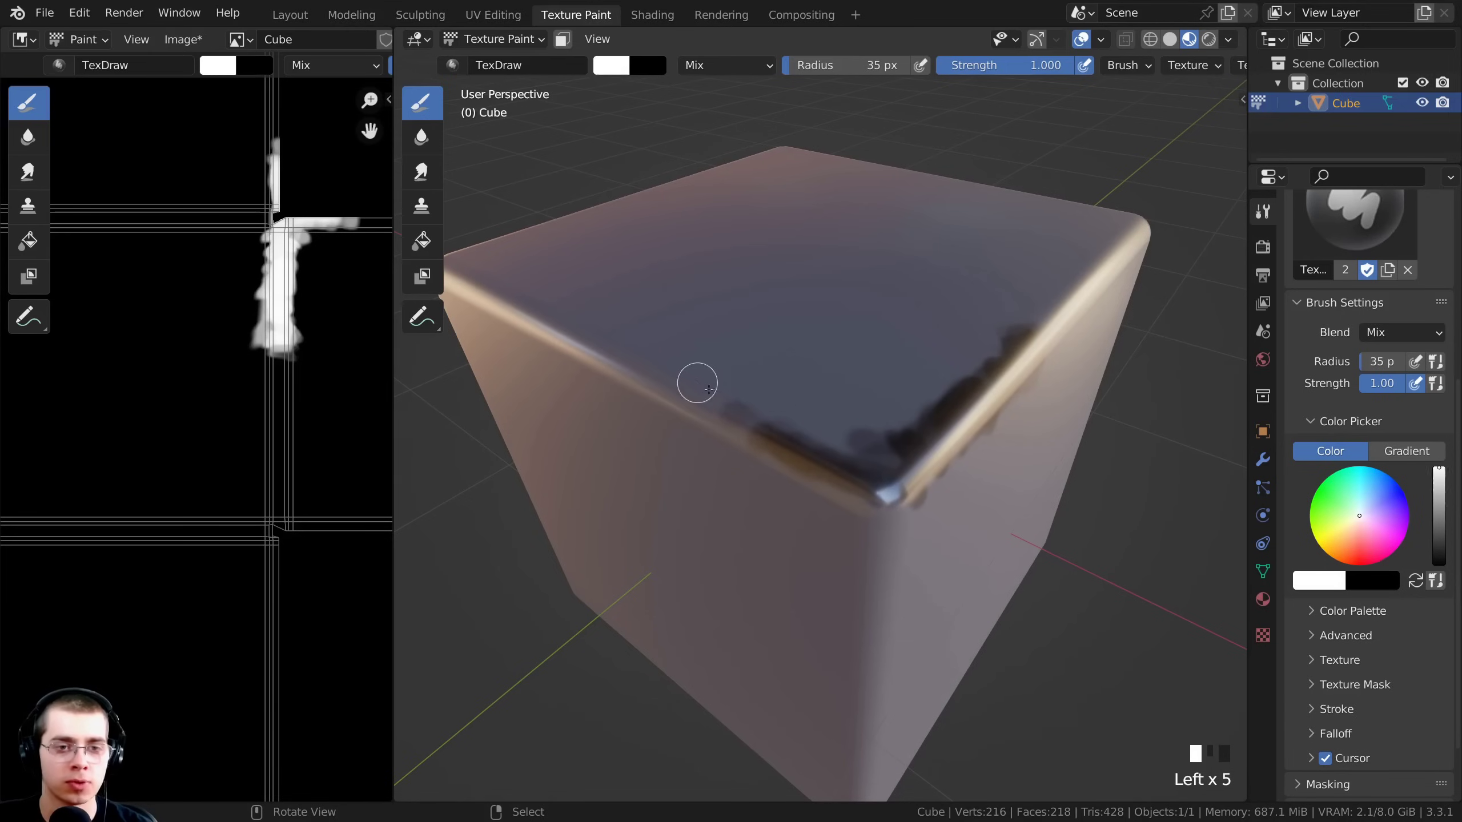
drag(708, 389, 725, 427)
- Paint a white patch inside the top face, soft spots around the front corner, and a short scratch running inward from the edge
middle_drag(675, 219, 851, 285)
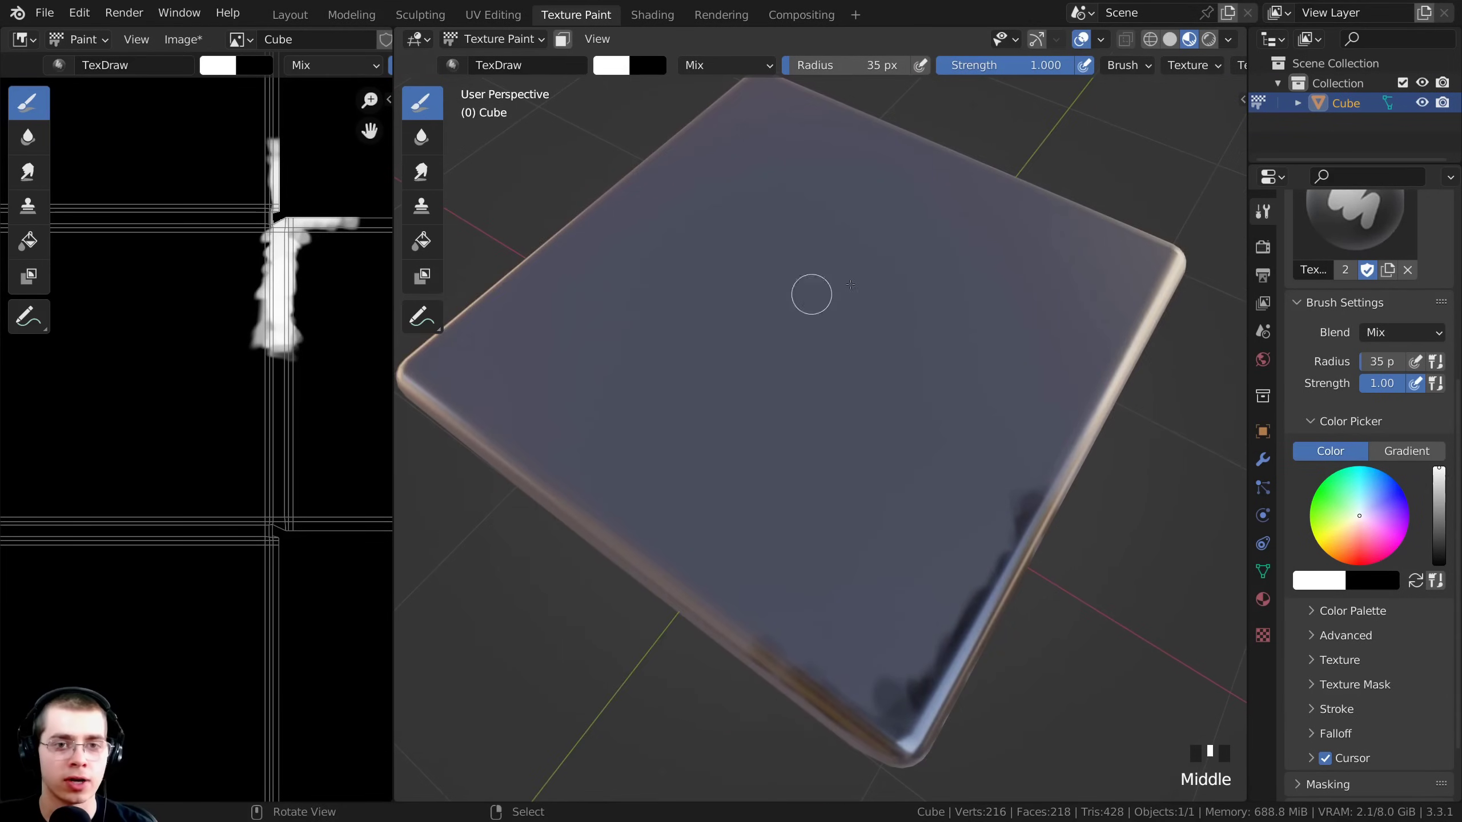
mouse_move(875, 264)
mouse_down()
mouse_move(819, 350)
mouse_move(803, 246)
mouse_move(787, 360)
mouse_up()
mouse_move(821, 293)
mouse_down()
mouse_move(790, 275)
mouse_move(760, 336)
mouse_move(832, 284)
mouse_move(797, 290)
mouse_up()
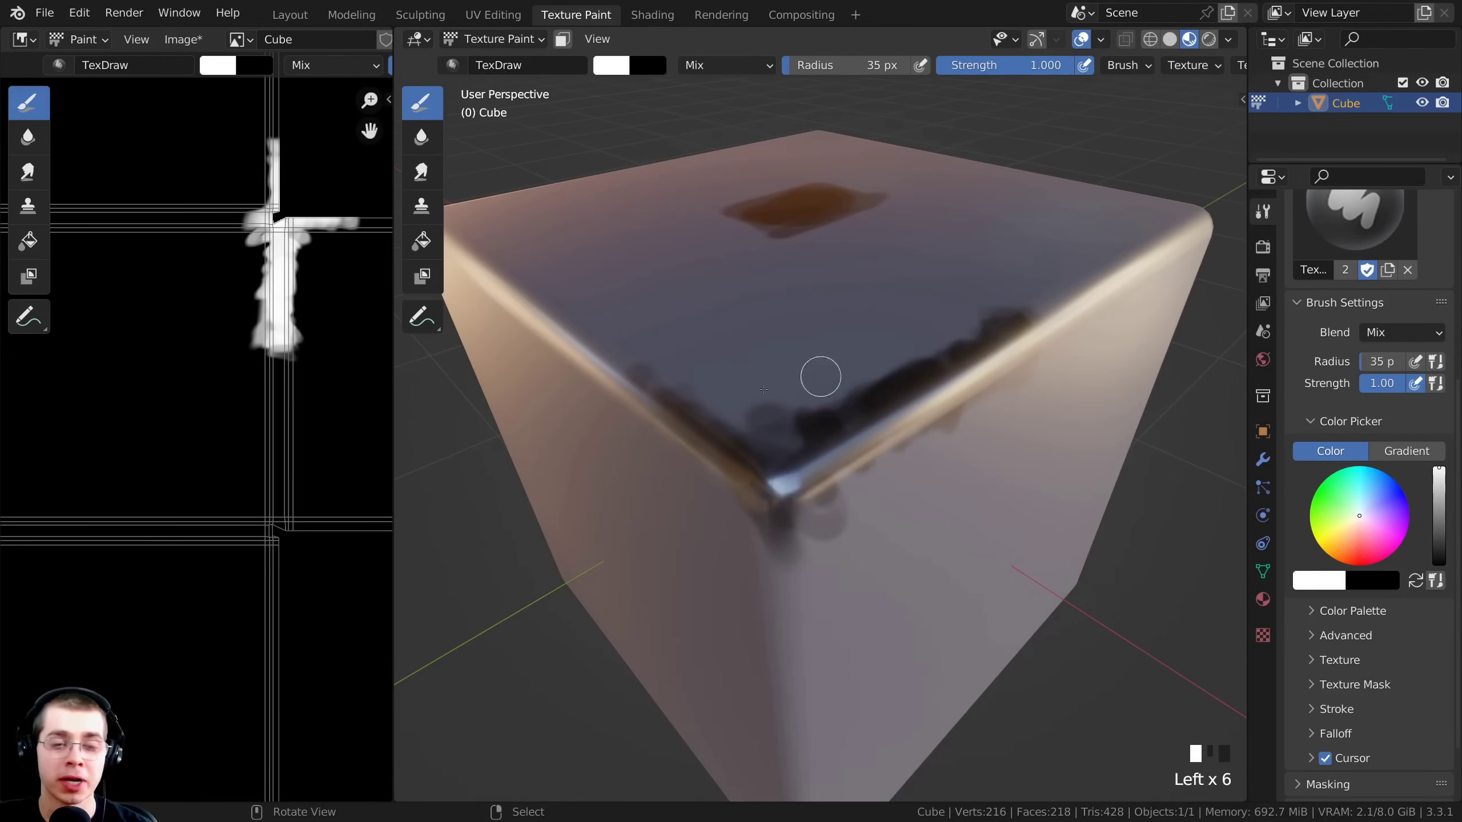
mouse_move(858, 405)
middle_down()
mouse_move(811, 420)
mouse_move(800, 403)
mouse_move(763, 440)
mouse_move(807, 408)
middle_up()
mouse_move(793, 389)
mouse_down()
mouse_move(774, 464)
mouse_move(781, 443)
mouse_up()
click(790, 454)
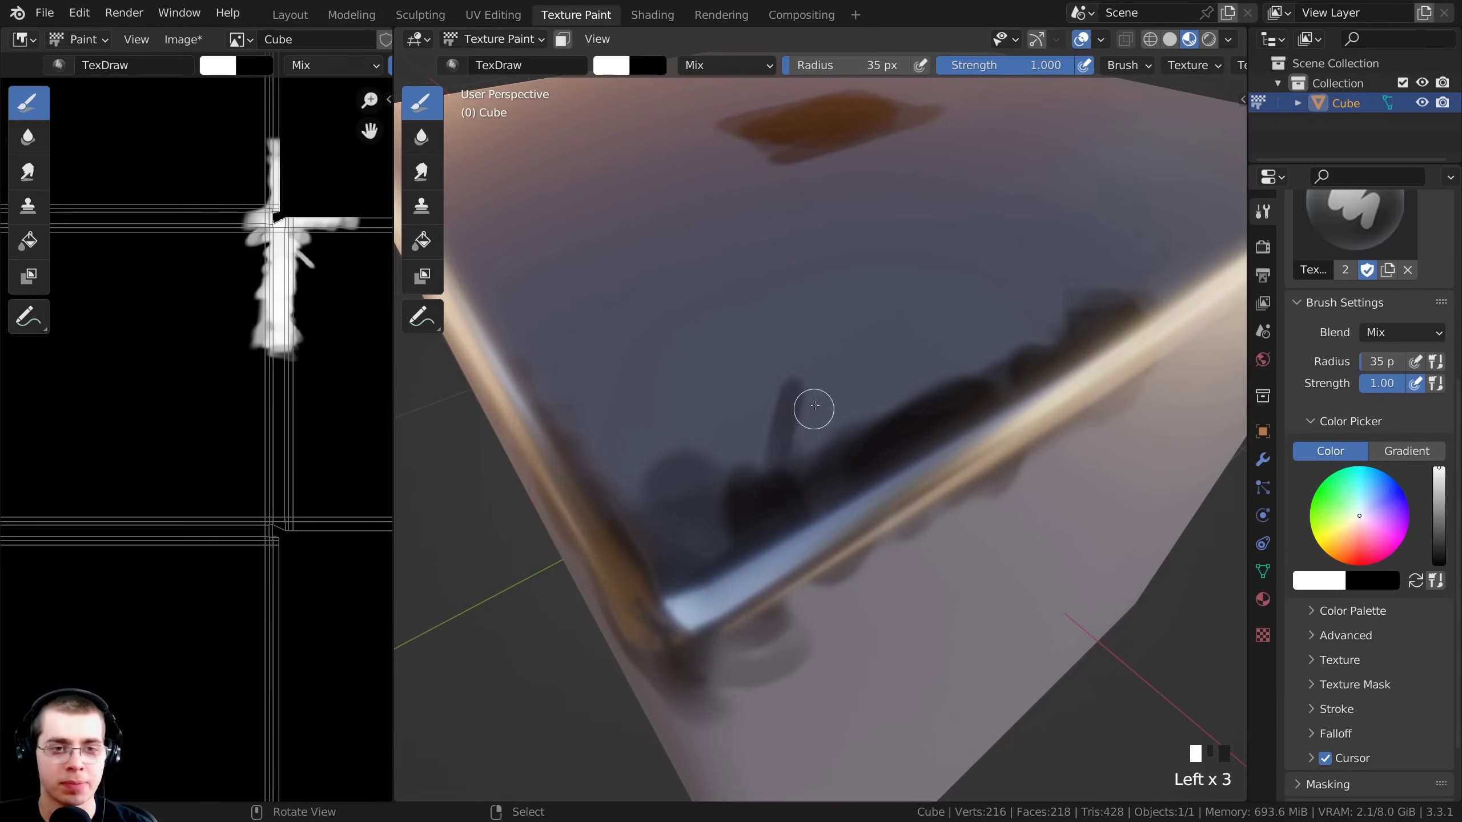
click(766, 501)
- Collapse the Brushes and Brush Settings sections of the tool properties, leaving Texture Slots expanded
middle_drag(859, 473, 825, 516)
scroll(1357, 517, up, 7)
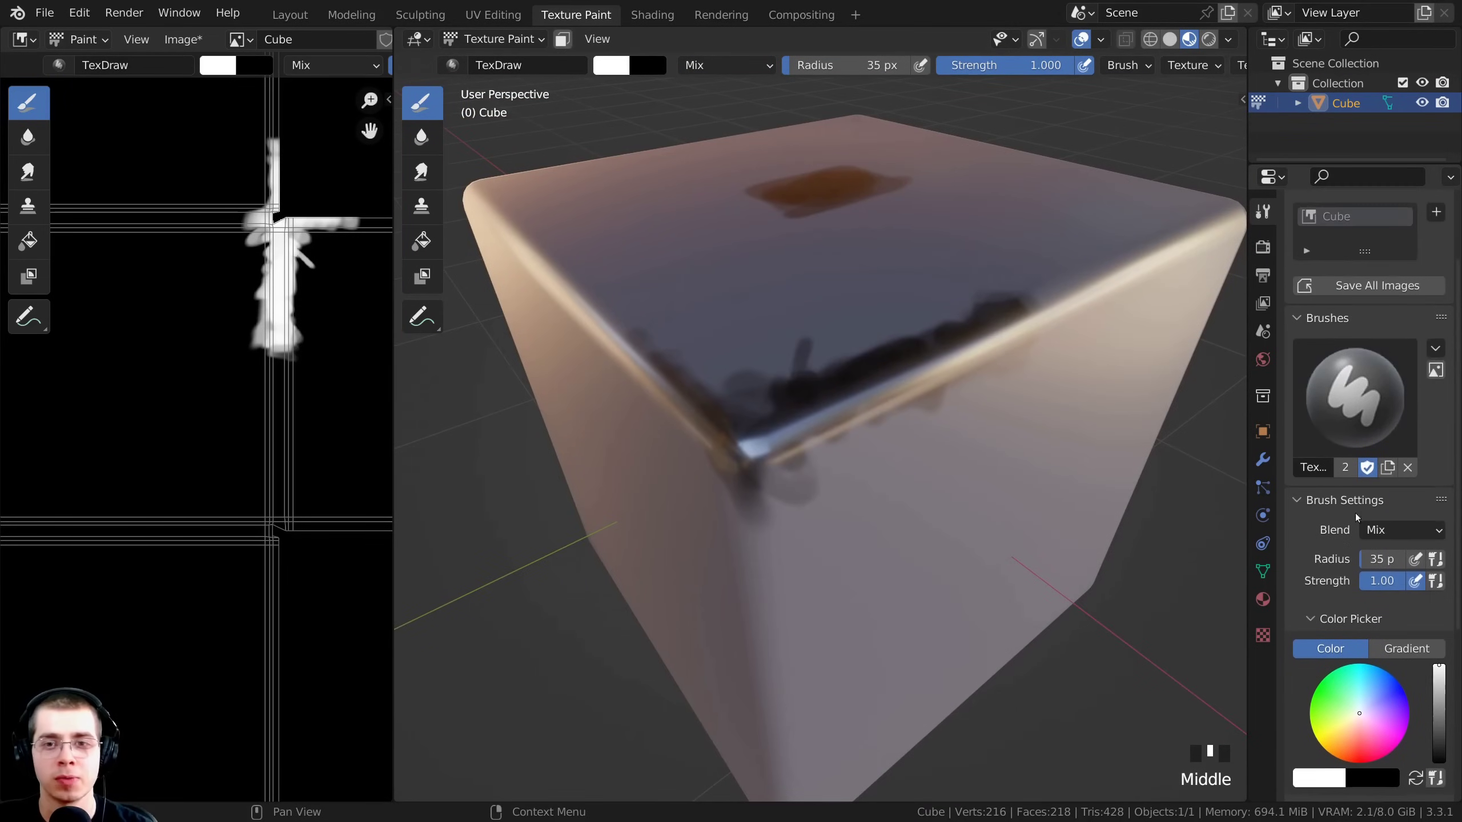
drag(1299, 316, 1323, 612)
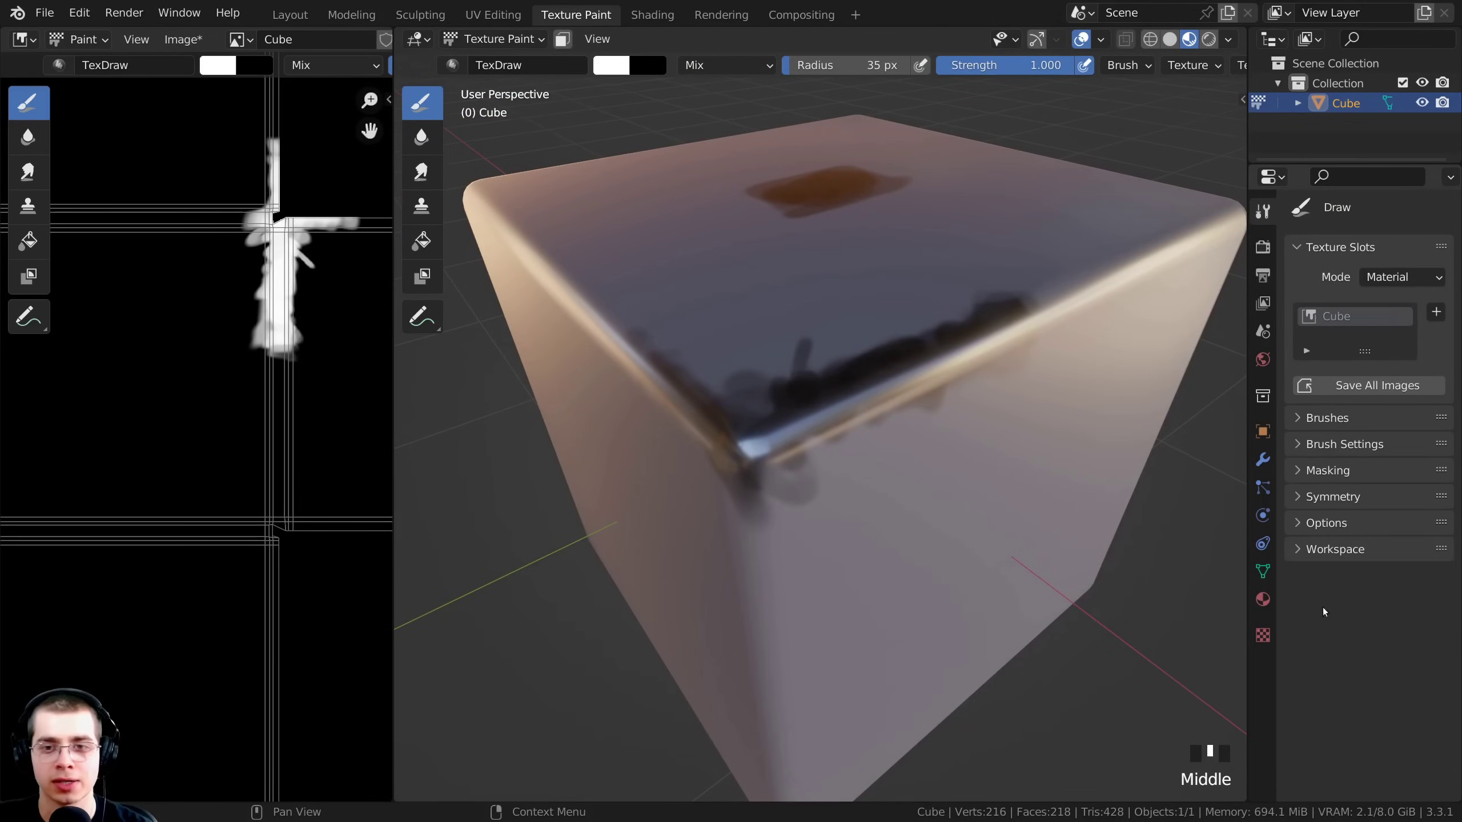
- Widen the properties area, create a new texture for the brush in its Texture settings, and open that texture's properties
click(1297, 447)
scroll(1344, 525, down, 6)
click(1311, 401)
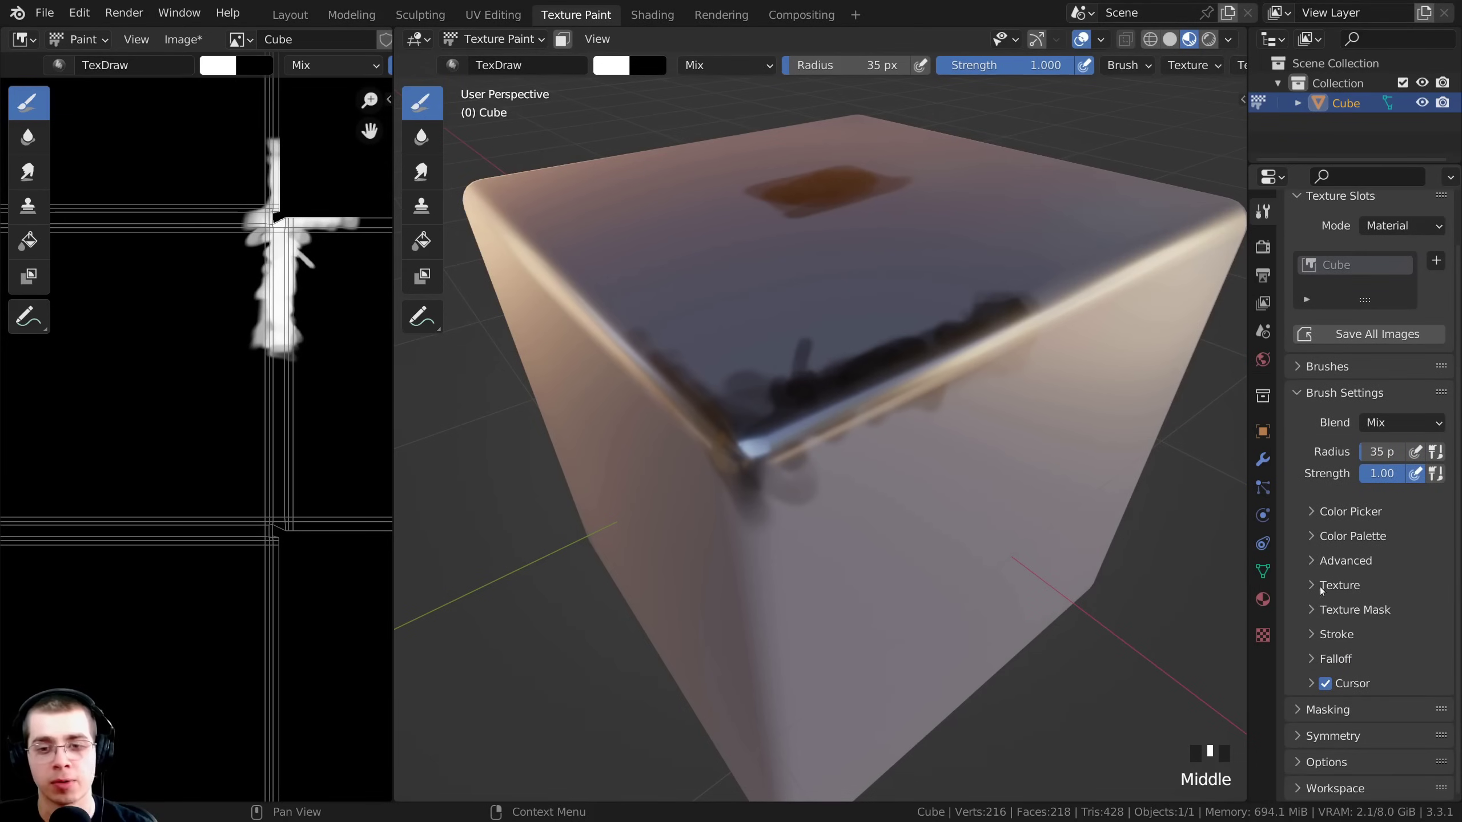
click(1309, 585)
drag(1246, 544, 1186, 544)
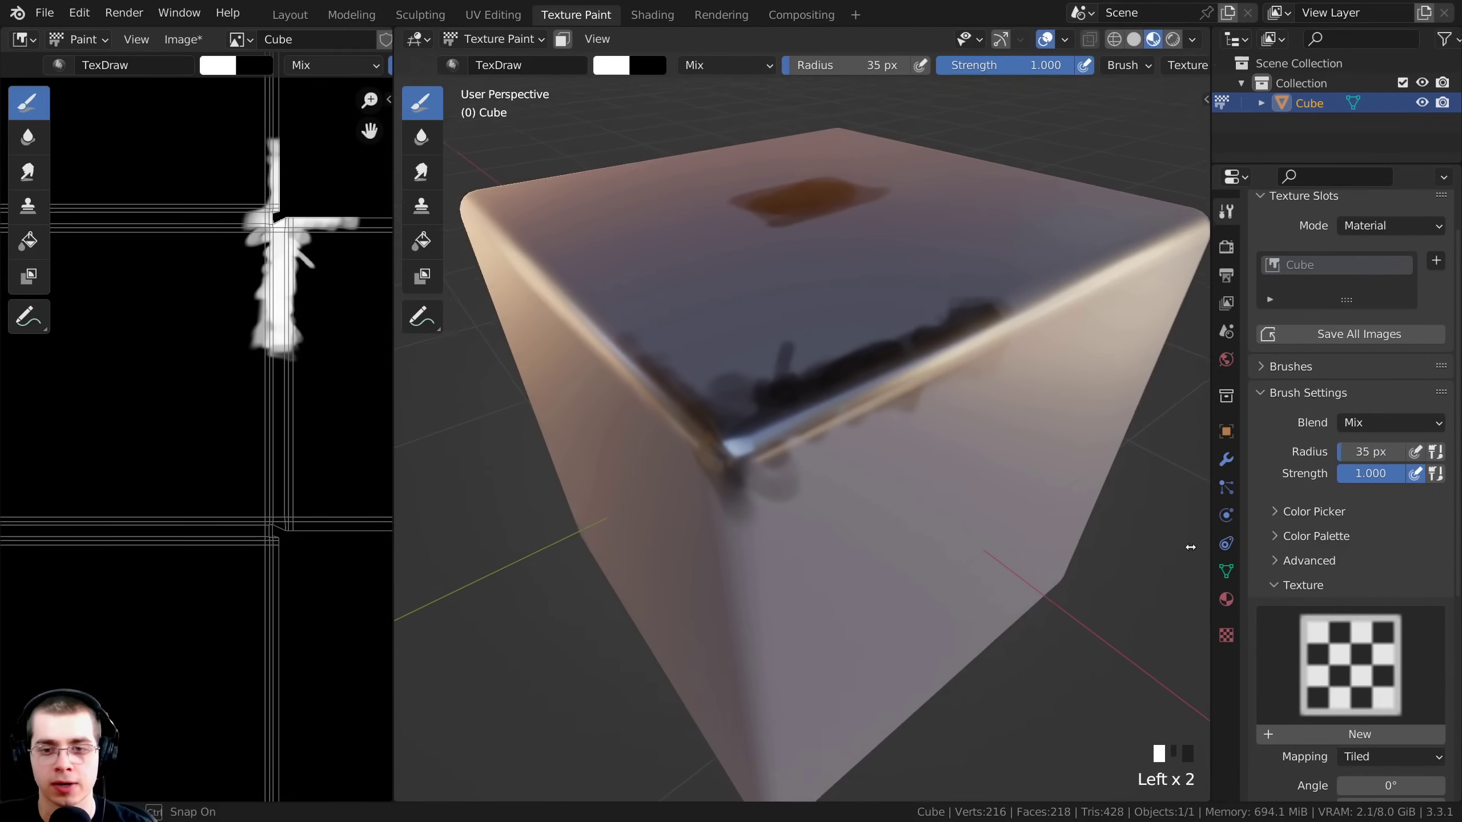
scroll(1339, 443, down, 10)
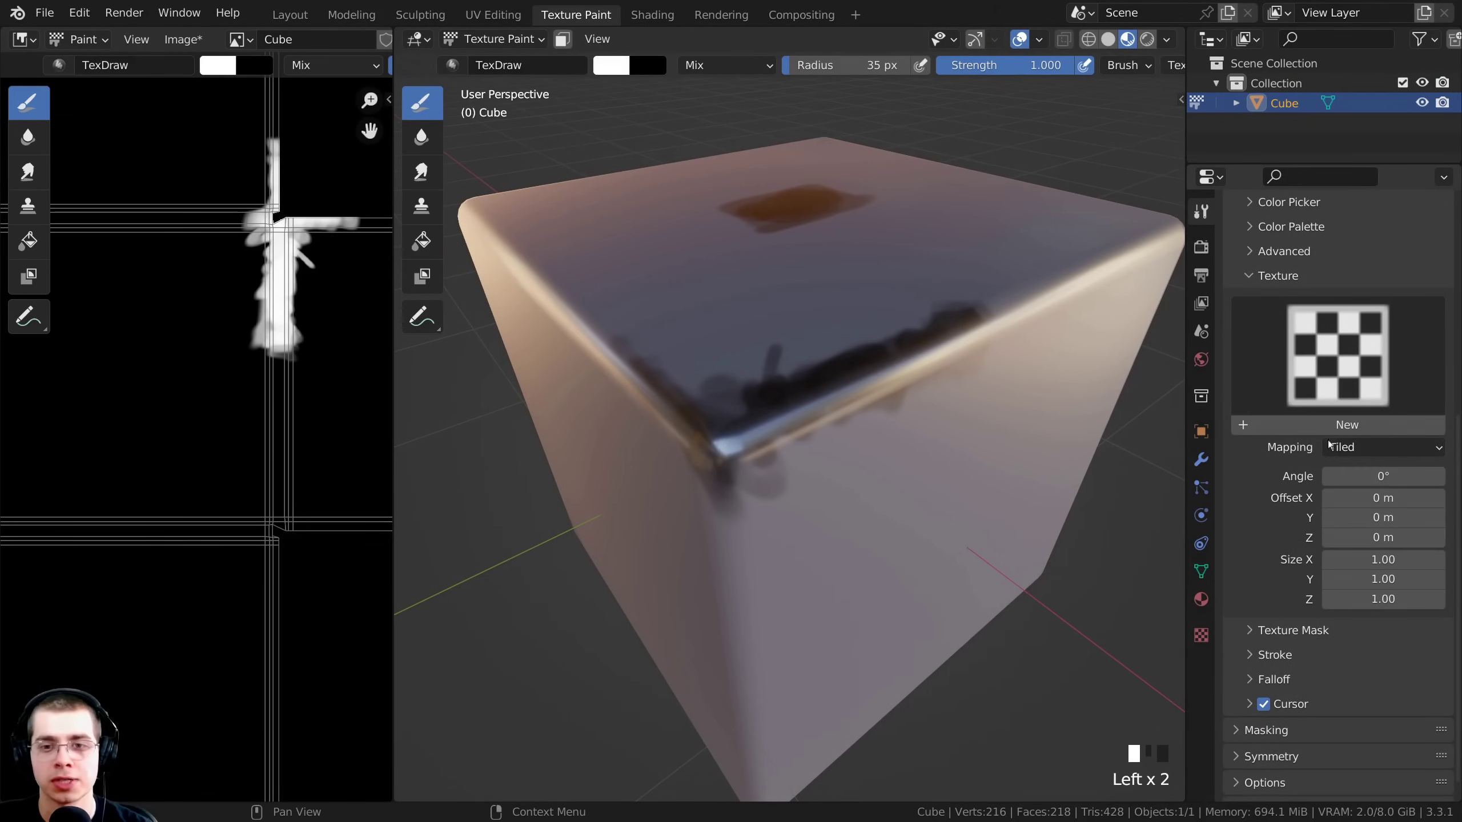
click(1309, 429)
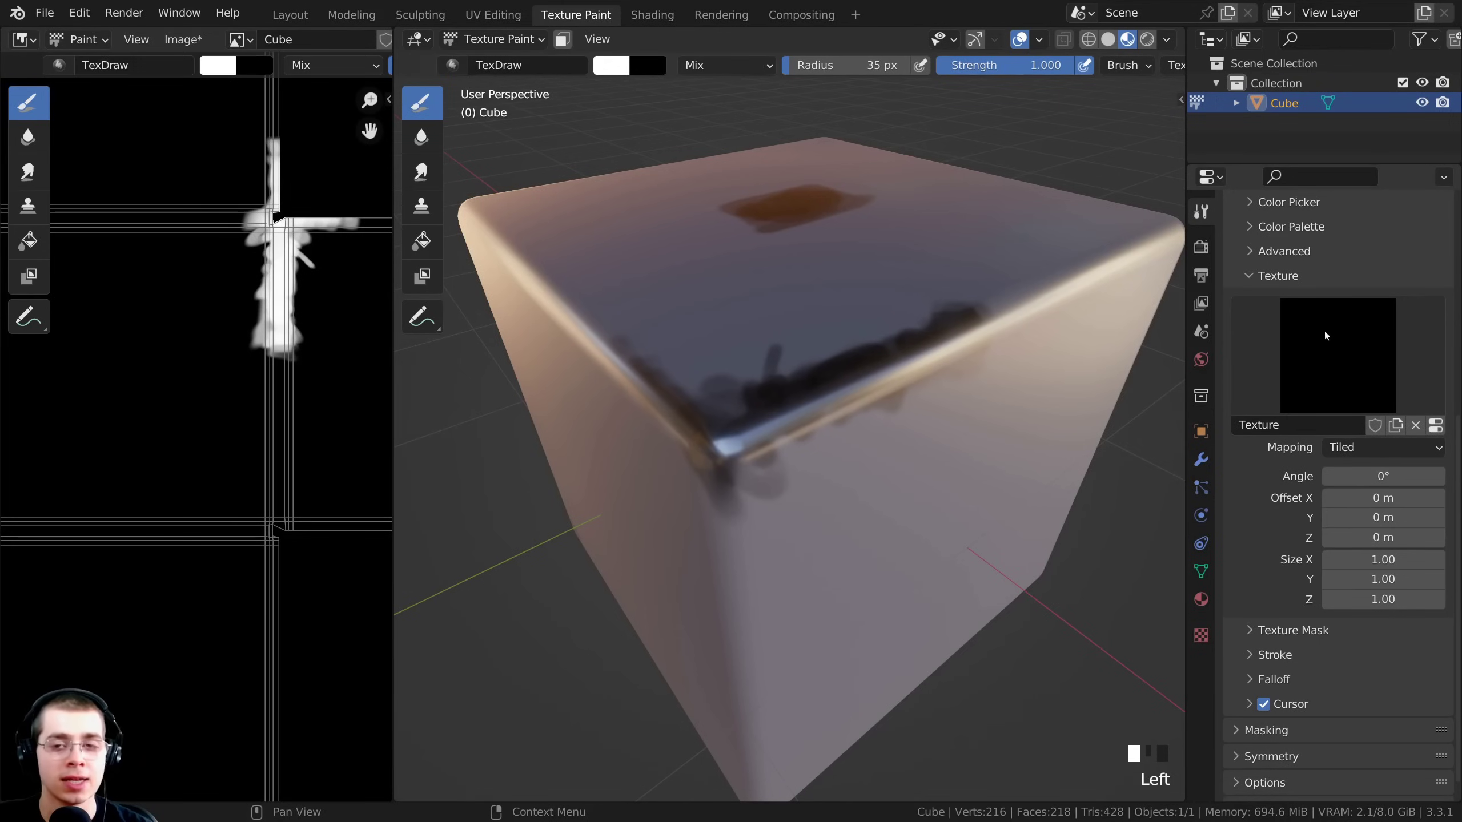
click(1436, 427)
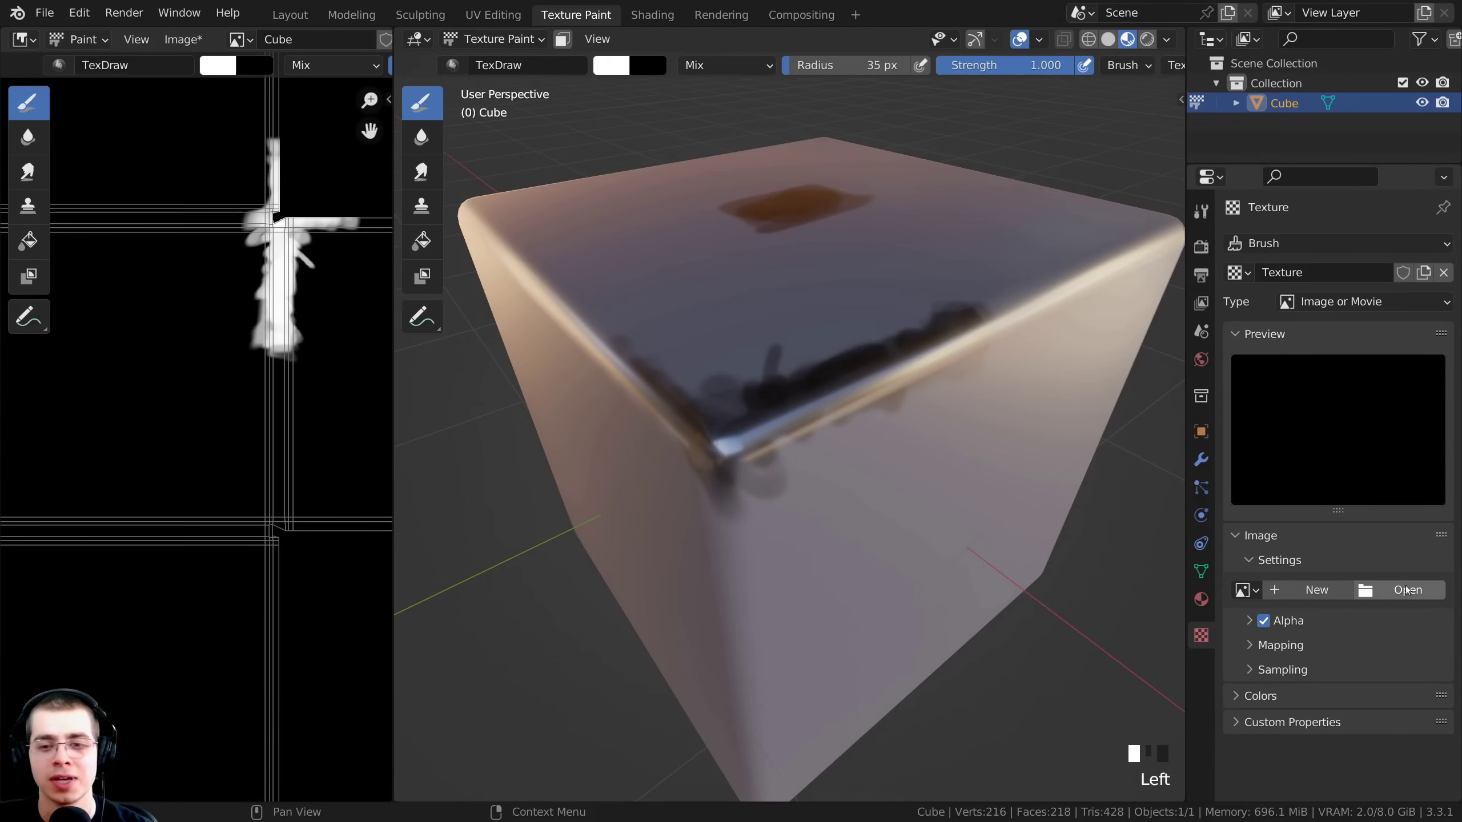
- Set the brush texture's type to Clouds with a depth of 30 and a size of 0.63
click(1297, 303)
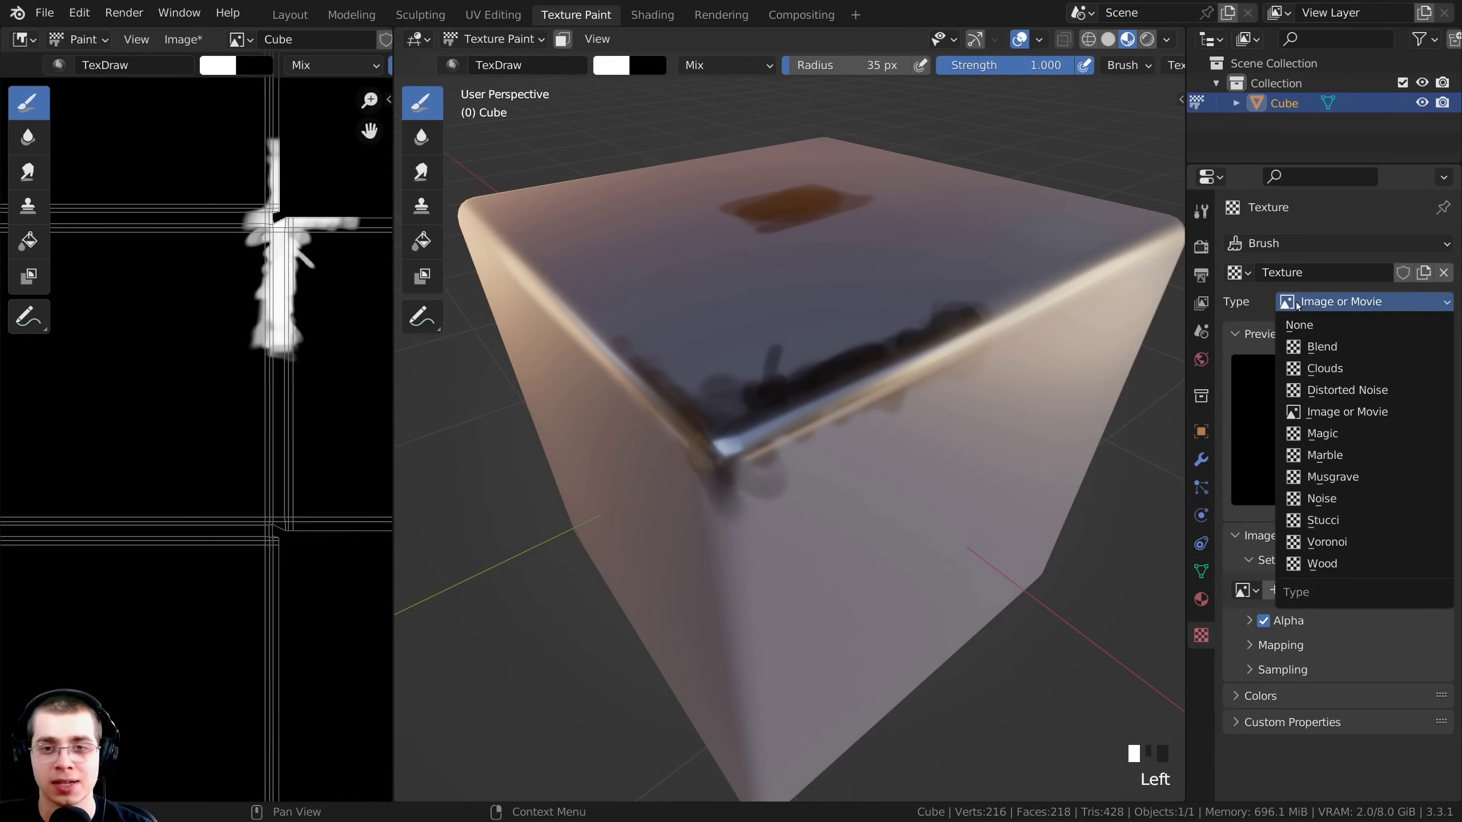
click(1306, 371)
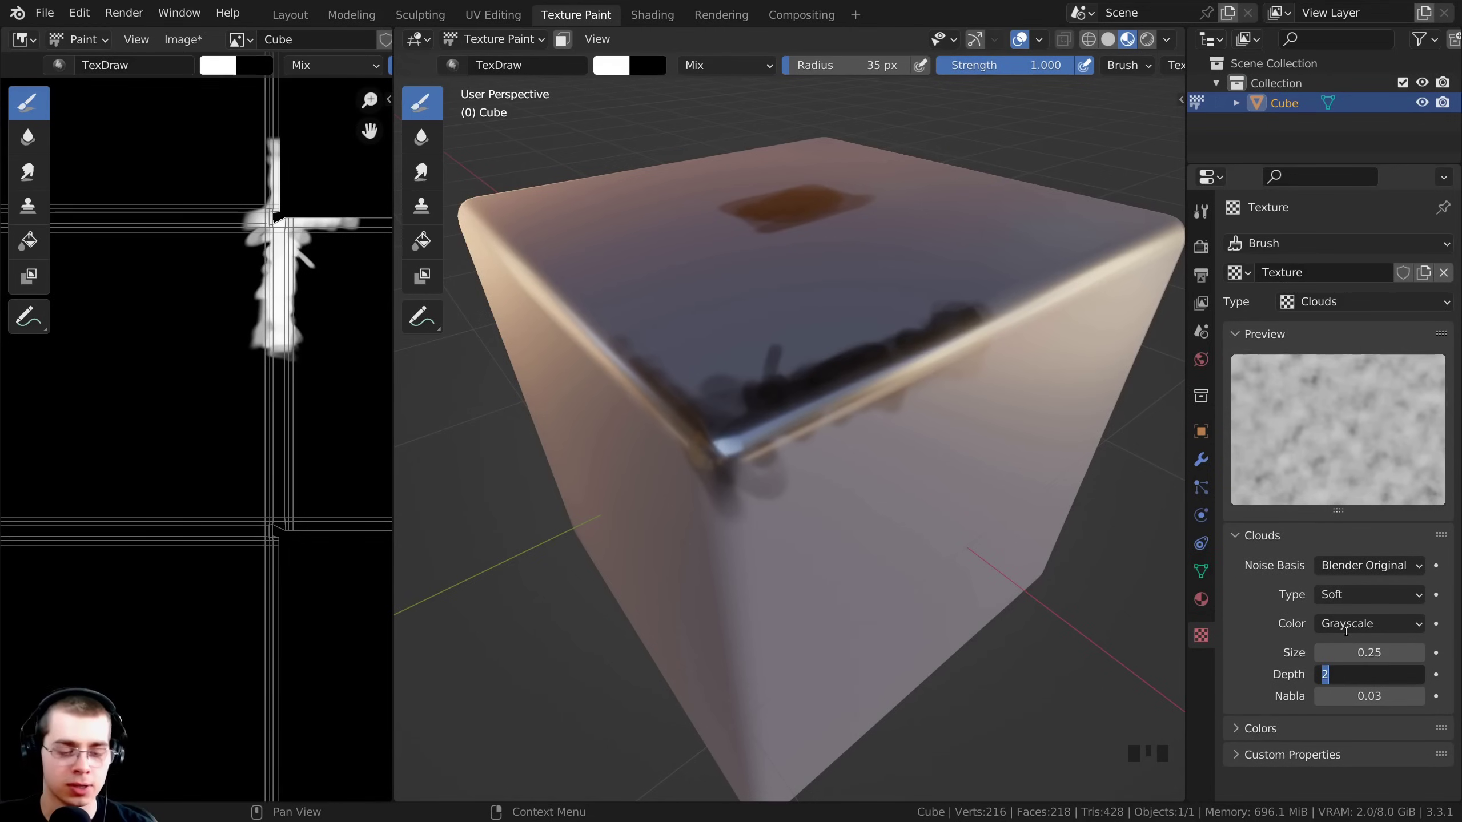
key(Return)
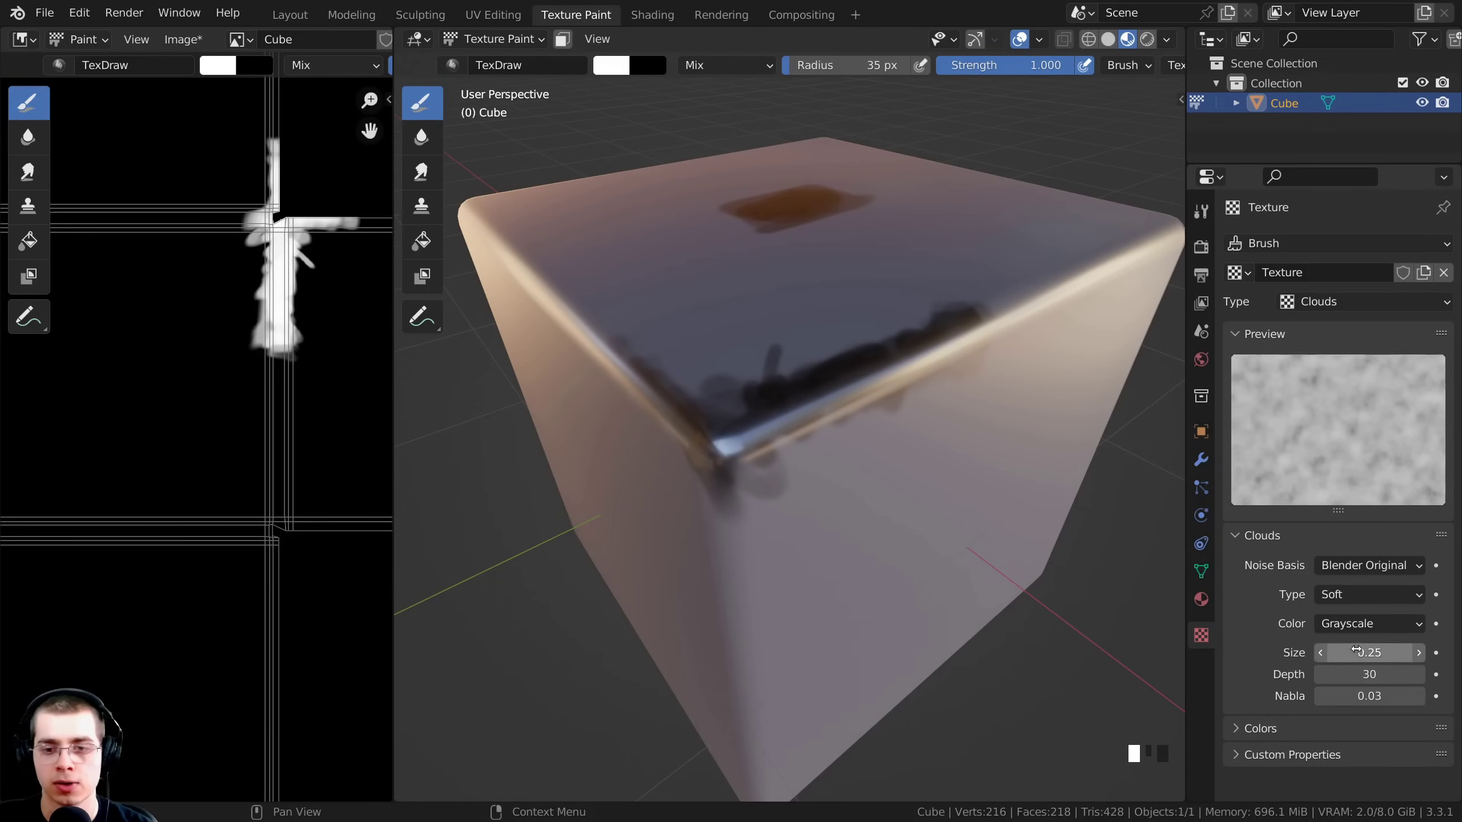
drag(1345, 653, 1375, 654)
drag(1357, 654, 1365, 653)
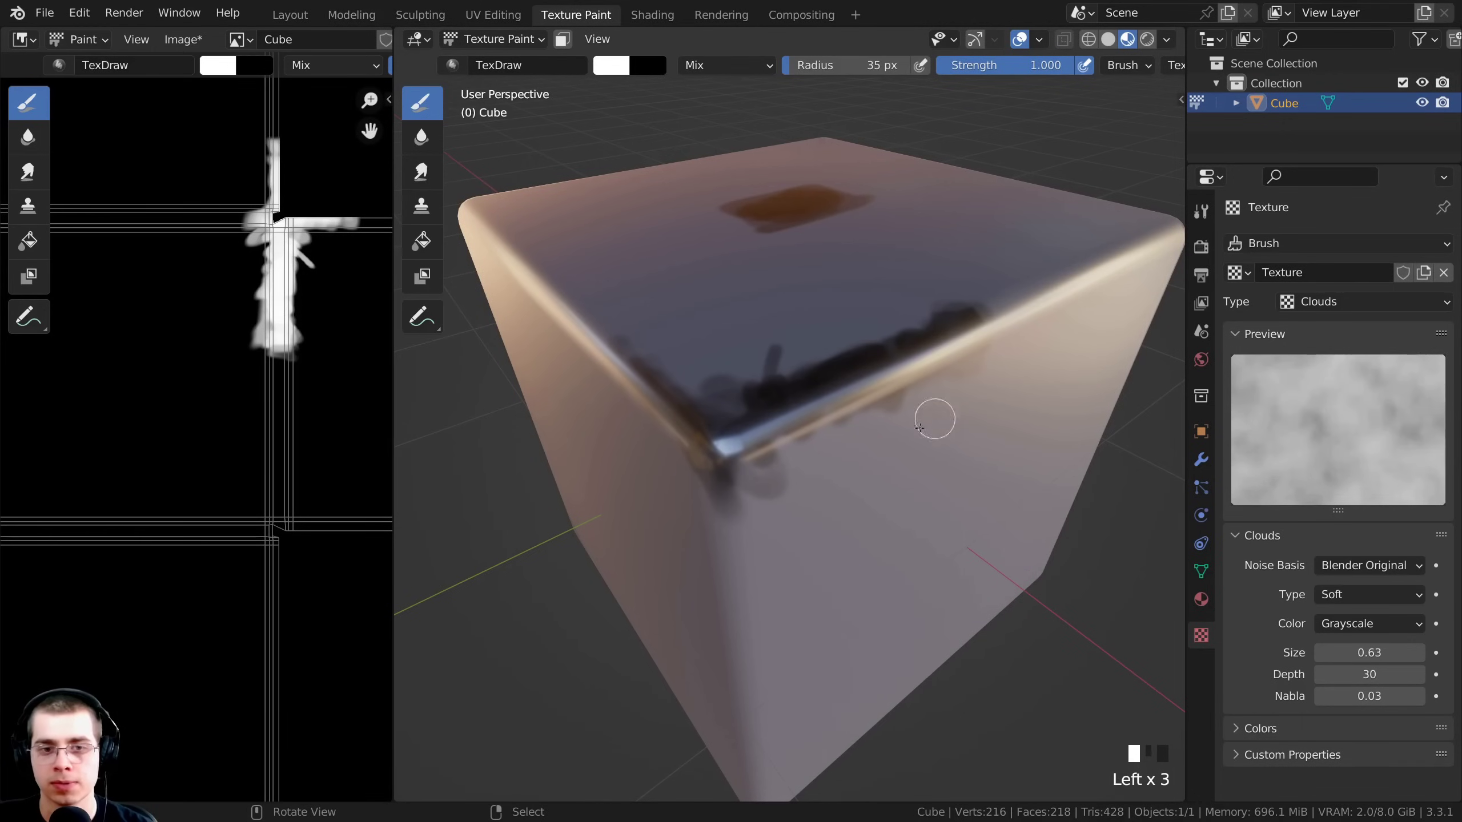
- Set the brush radius to 102 px, narrow the image editor, and paint cloudy white wear around the cube's front top corner
middle_drag(878, 470, 808, 387)
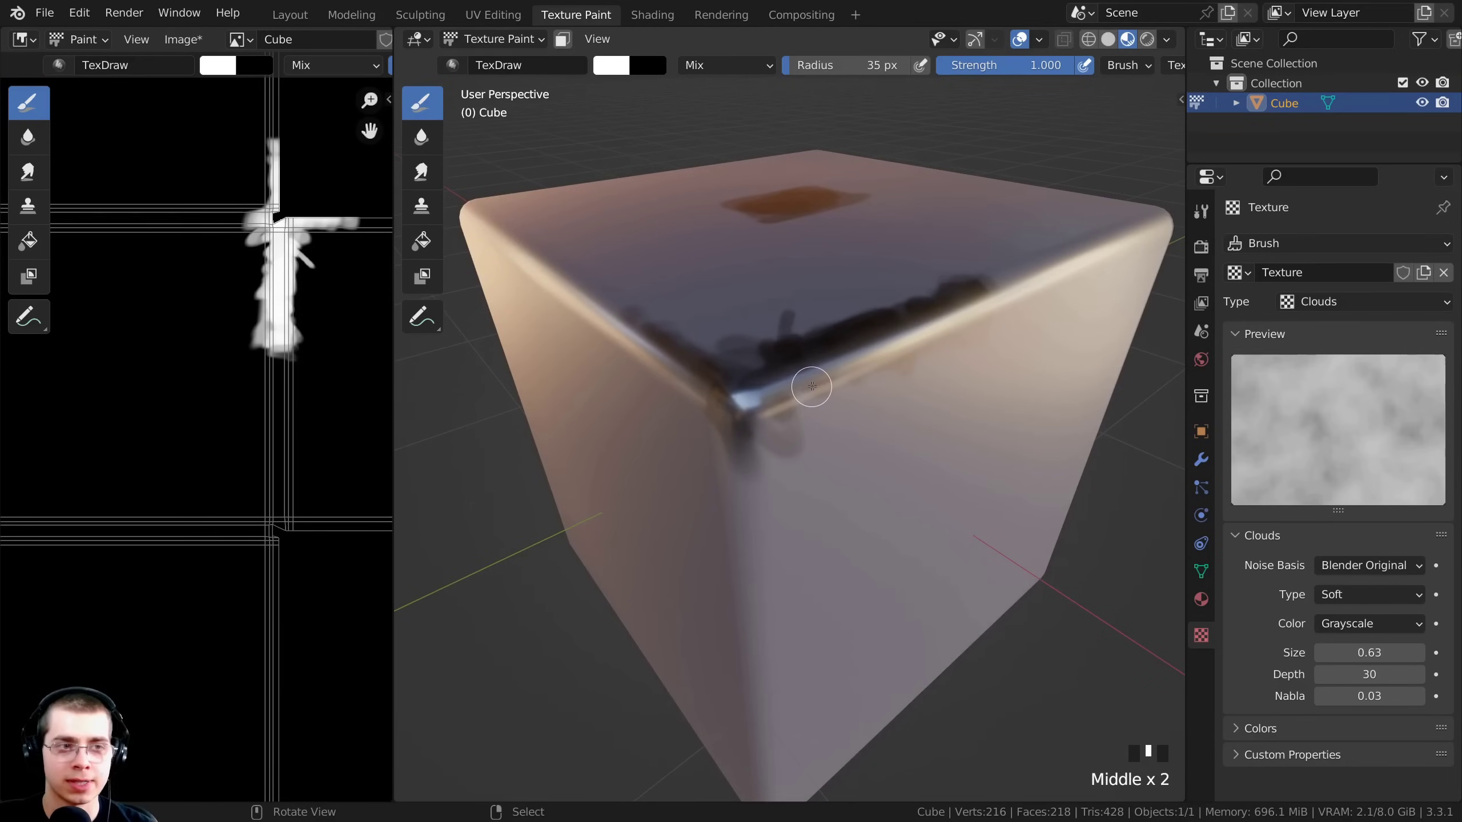
key(f)
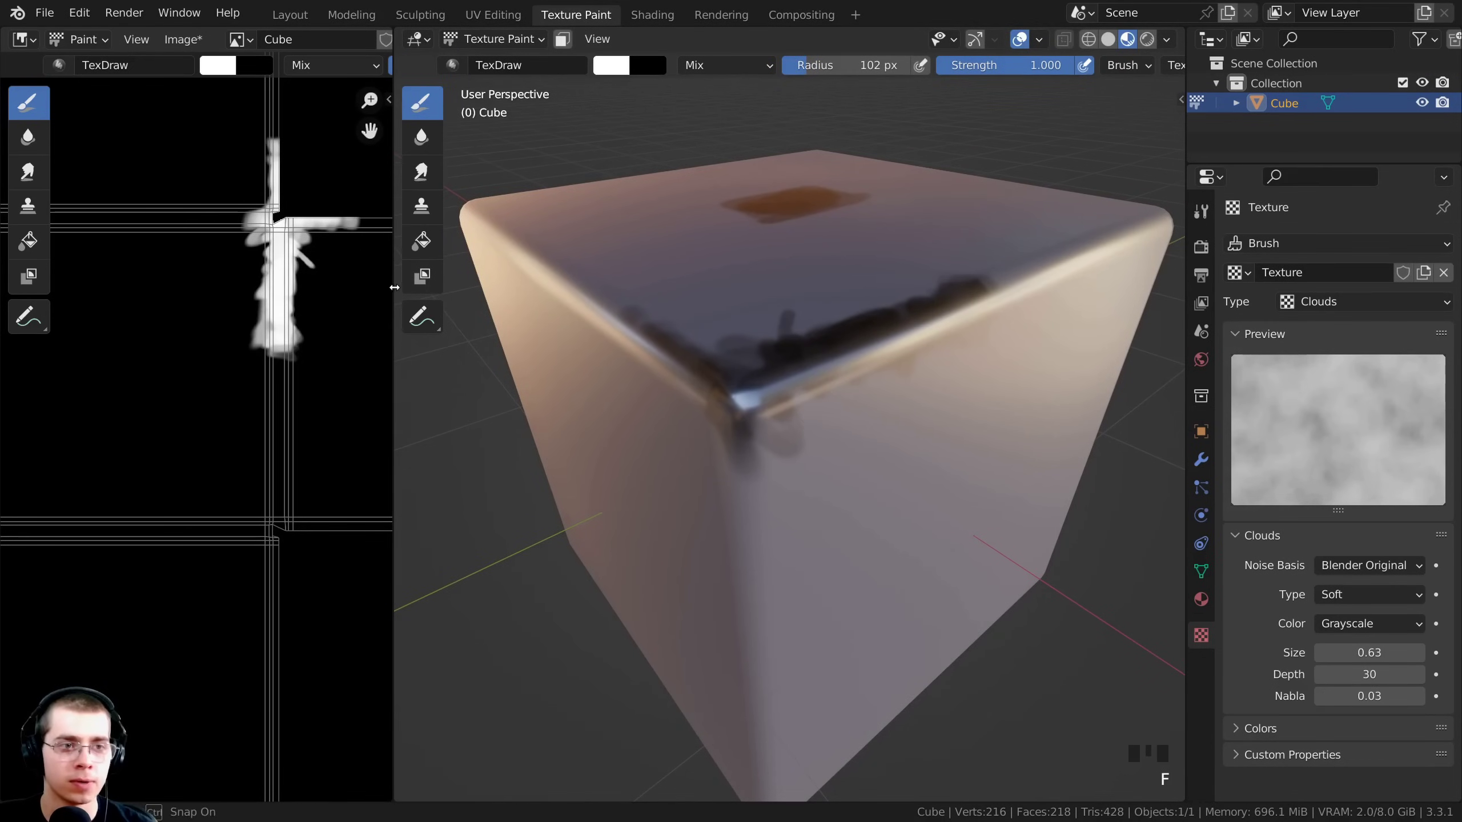
drag(394, 287, 248, 291)
middle_drag(670, 368, 708, 303)
mouse_move(724, 278)
mouse_down()
mouse_move(732, 395)
mouse_move(712, 449)
mouse_up()
mouse_move(712, 449)
mouse_down()
mouse_move(726, 455)
mouse_move(758, 350)
mouse_move(790, 390)
mouse_up()
middle_drag(789, 390, 673, 423)
mouse_move(670, 415)
mouse_down()
mouse_move(654, 390)
mouse_move(538, 419)
mouse_move(536, 442)
mouse_up()
drag(535, 442, 578, 512)
middle_drag(578, 512, 590, 440)
mouse_move(589, 441)
mouse_down()
mouse_move(637, 169)
mouse_move(642, 273)
mouse_up()
mouse_move(643, 272)
middle_down()
mouse_move(627, 340)
mouse_move(662, 412)
middle_up()
drag(662, 412, 636, 519)
scroll(636, 518, down, 3)
mouse_move(636, 518)
middle_down()
mouse_move(705, 440)
mouse_move(679, 504)
middle_up()
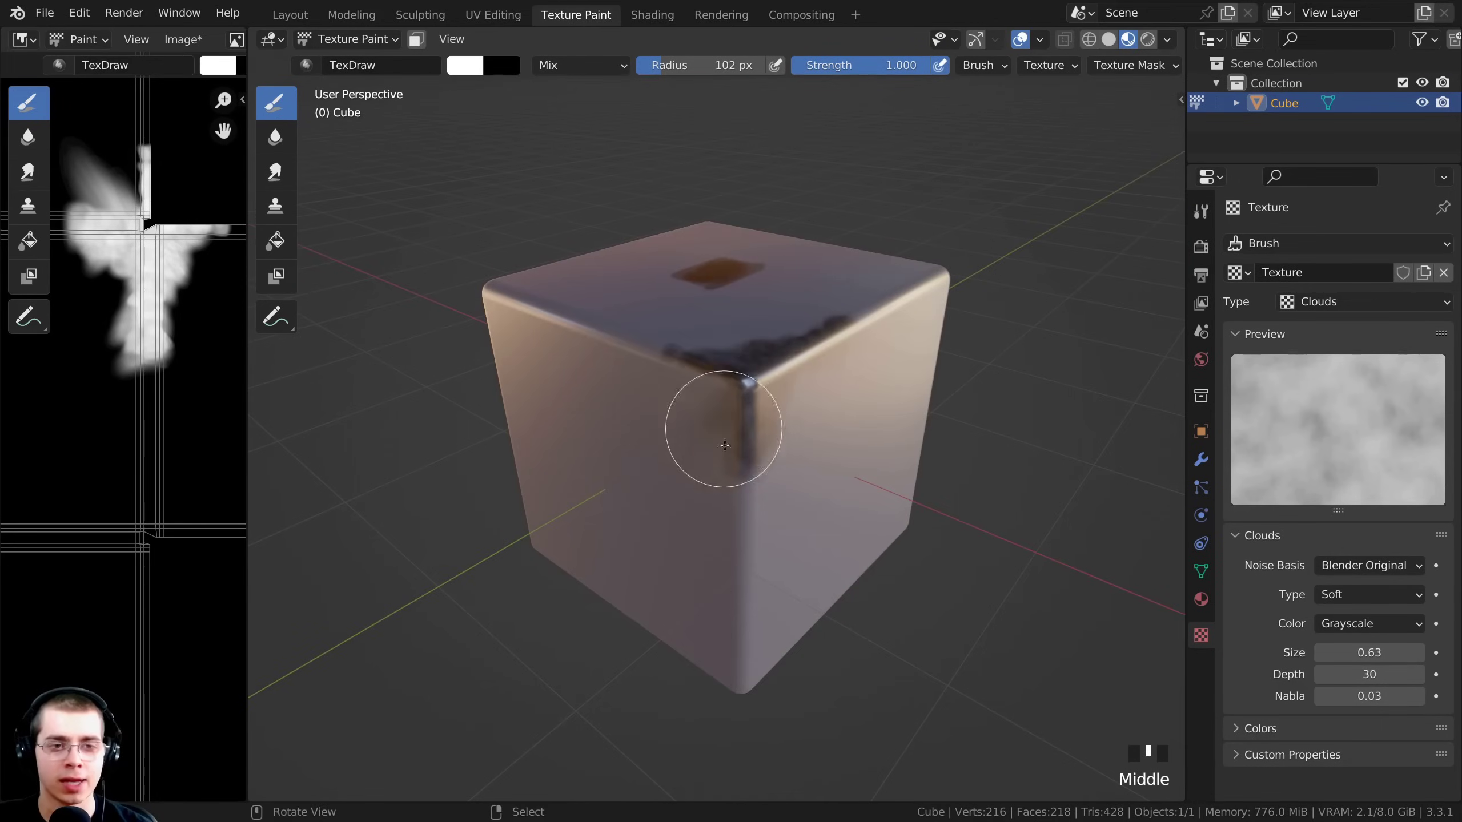
- Extend the cloudy wear at the front corner and paint a mottled white patch on the top face near the adjoining edge
ctrl+middle_drag(725, 446, 696, 397)
ctrl+middle_drag(696, 397, 669, 343)
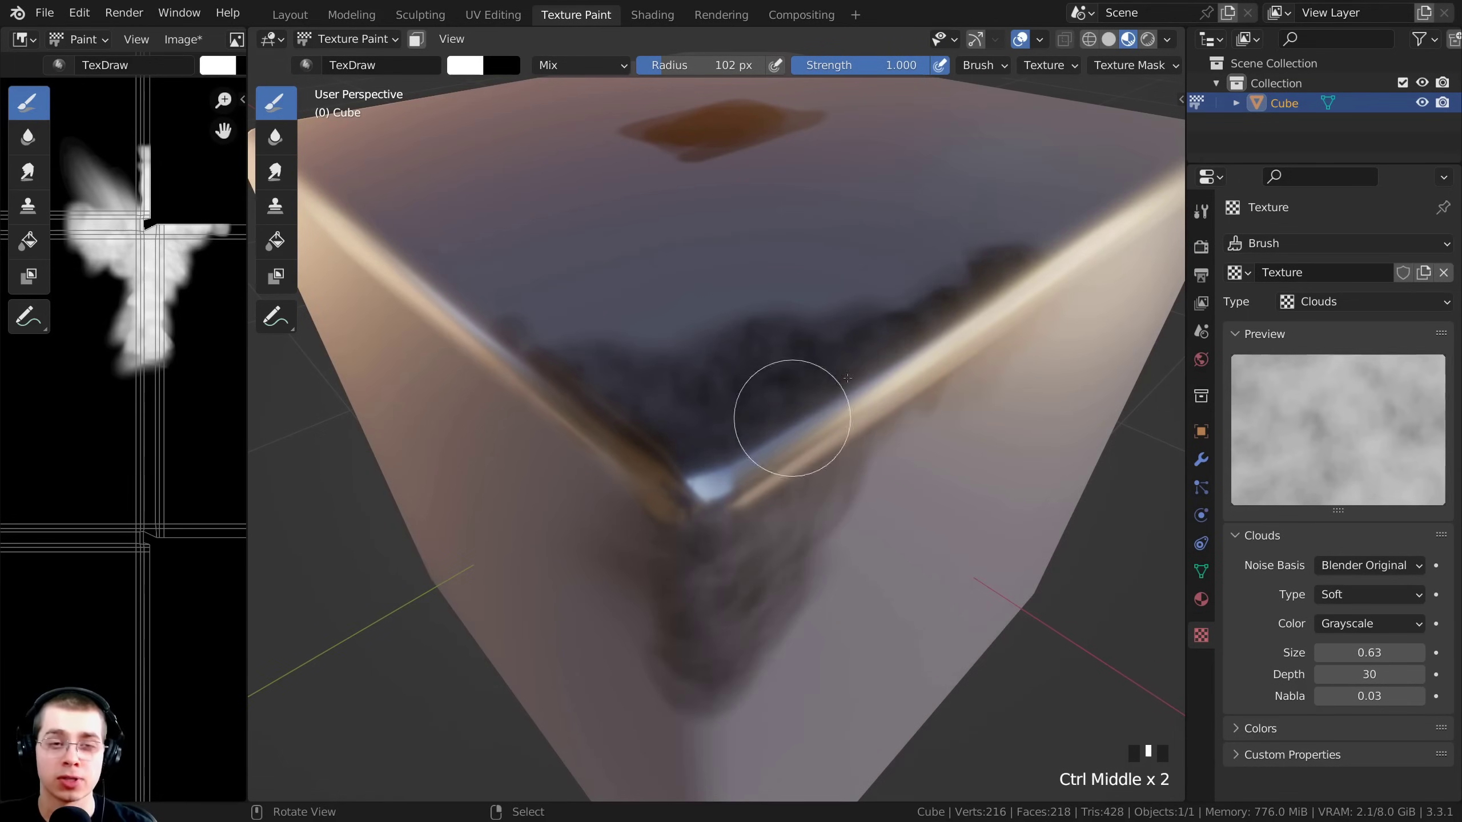
mouse_move(690, 381)
middle_down()
mouse_move(694, 421)
mouse_move(746, 357)
mouse_move(713, 369)
middle_up()
click(696, 424)
click(695, 424)
click(696, 424)
click(696, 424)
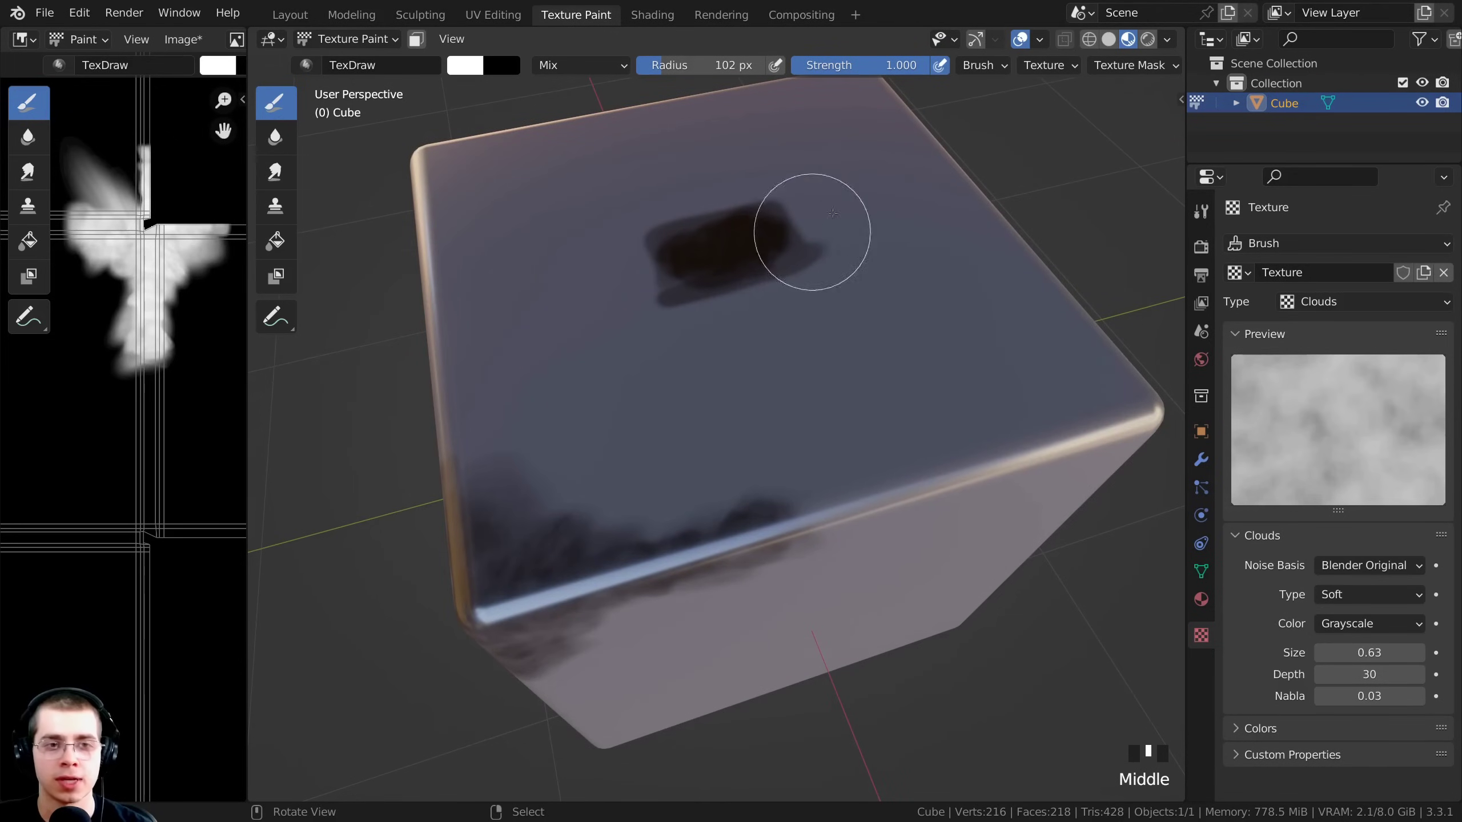
mouse_move(757, 470)
middle_down()
mouse_move(744, 434)
mouse_move(680, 477)
mouse_move(732, 441)
middle_up()
click(692, 467)
click(744, 441)
click(744, 440)
drag(748, 440, 740, 408)
middle_drag(754, 403, 740, 340)
drag(740, 337, 740, 303)
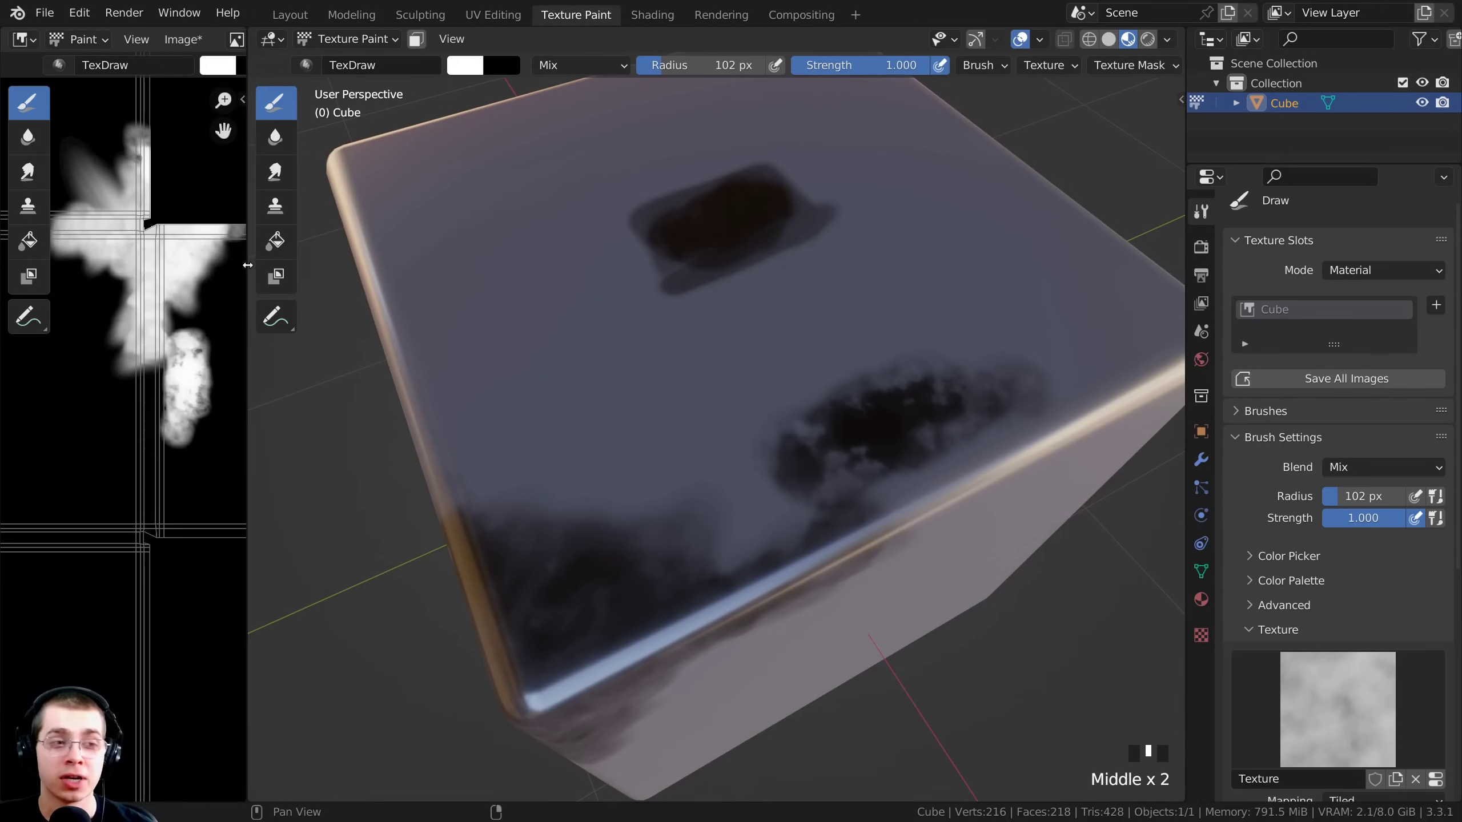
- Widen the image editor and bring the painted mask into view beside the cube
drag(247, 265, 528, 265)
mouse_move(652, 254)
middle_down()
mouse_move(786, 411)
mouse_move(909, 463)
mouse_move(845, 483)
middle_up()
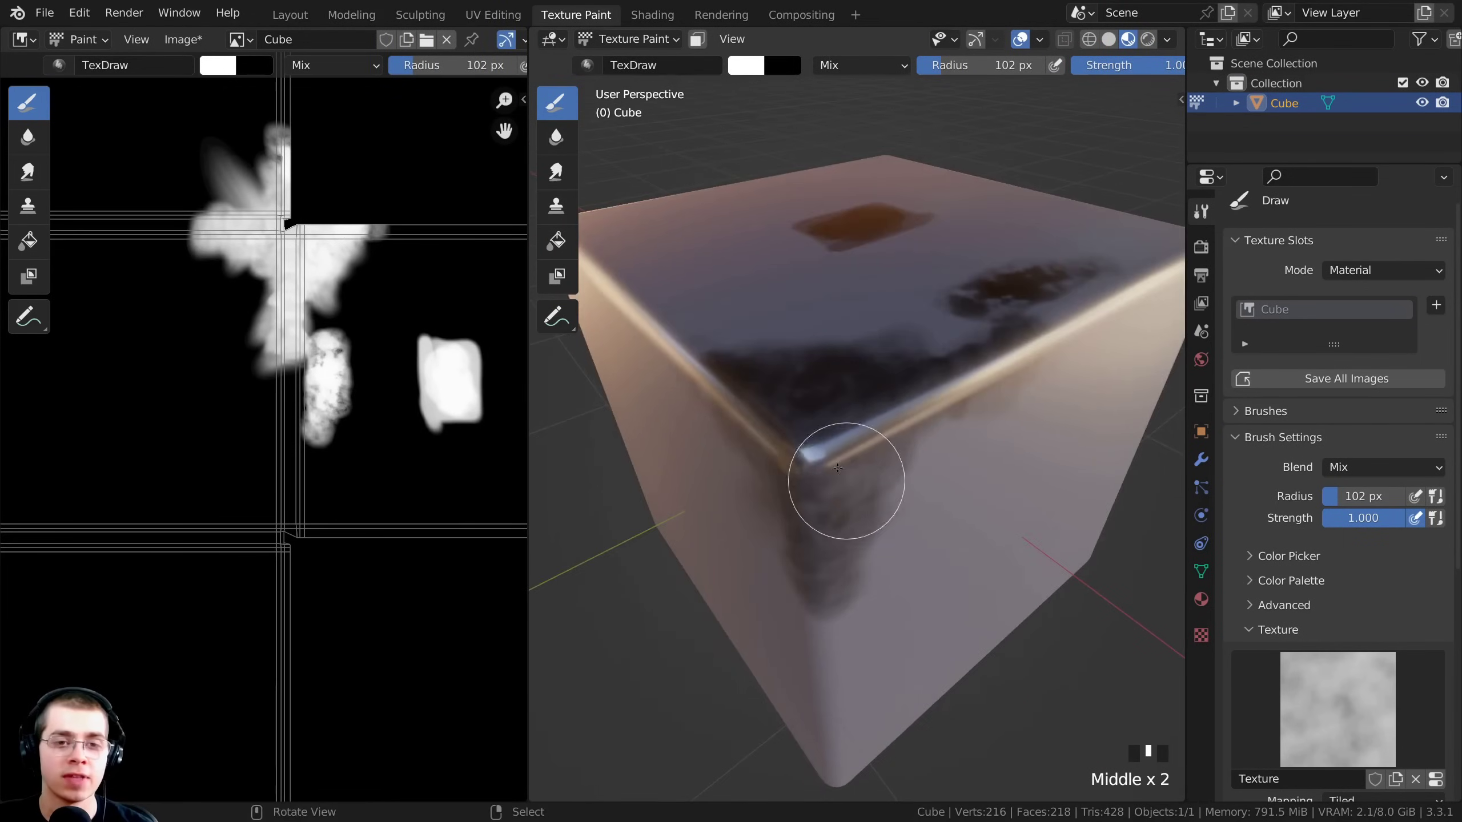
ctrl+middle_drag(779, 436, 772, 507)
middle_drag(262, 303, 301, 416)
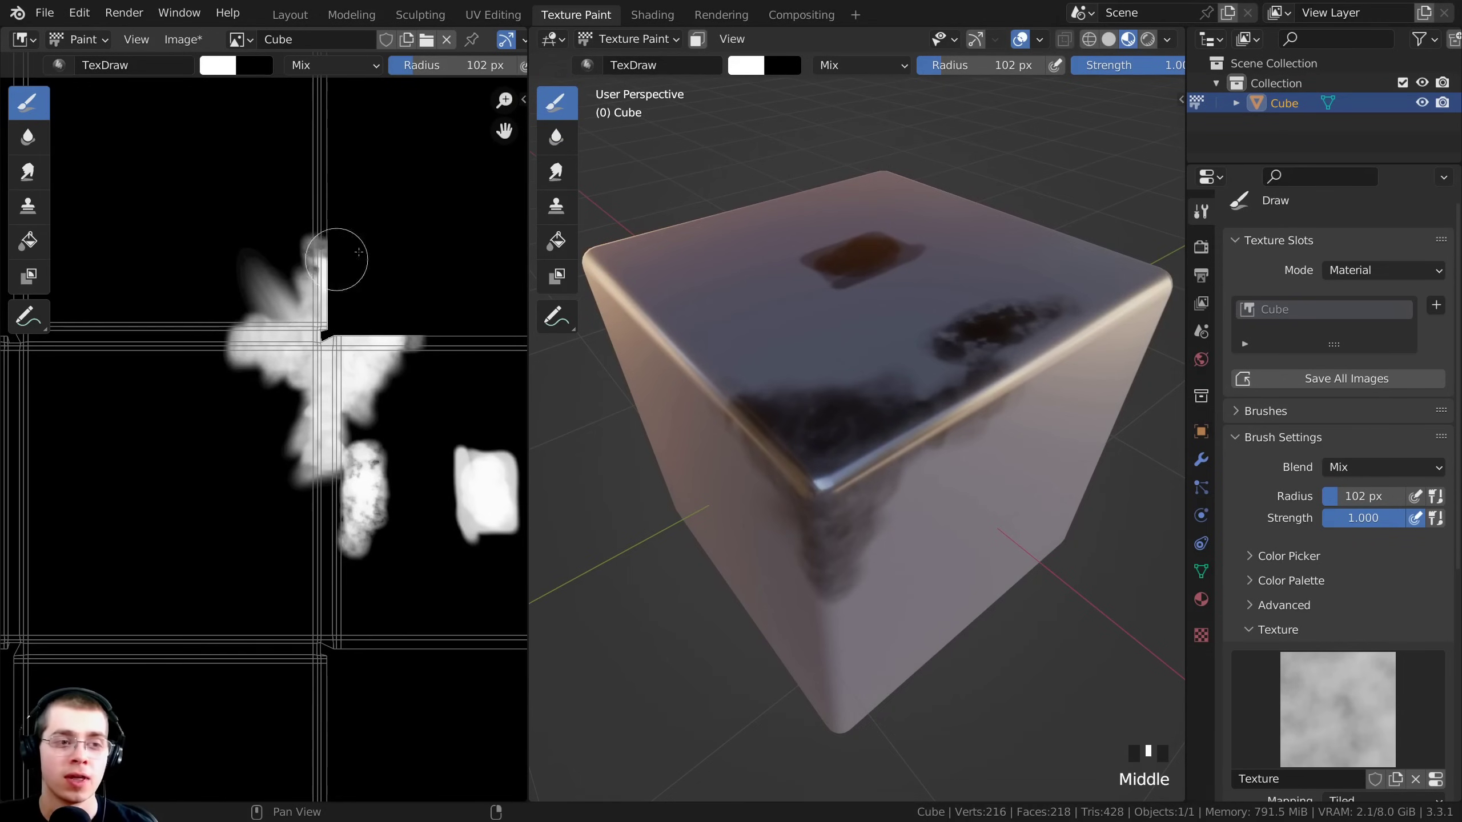
scroll(332, 315, up, 1)
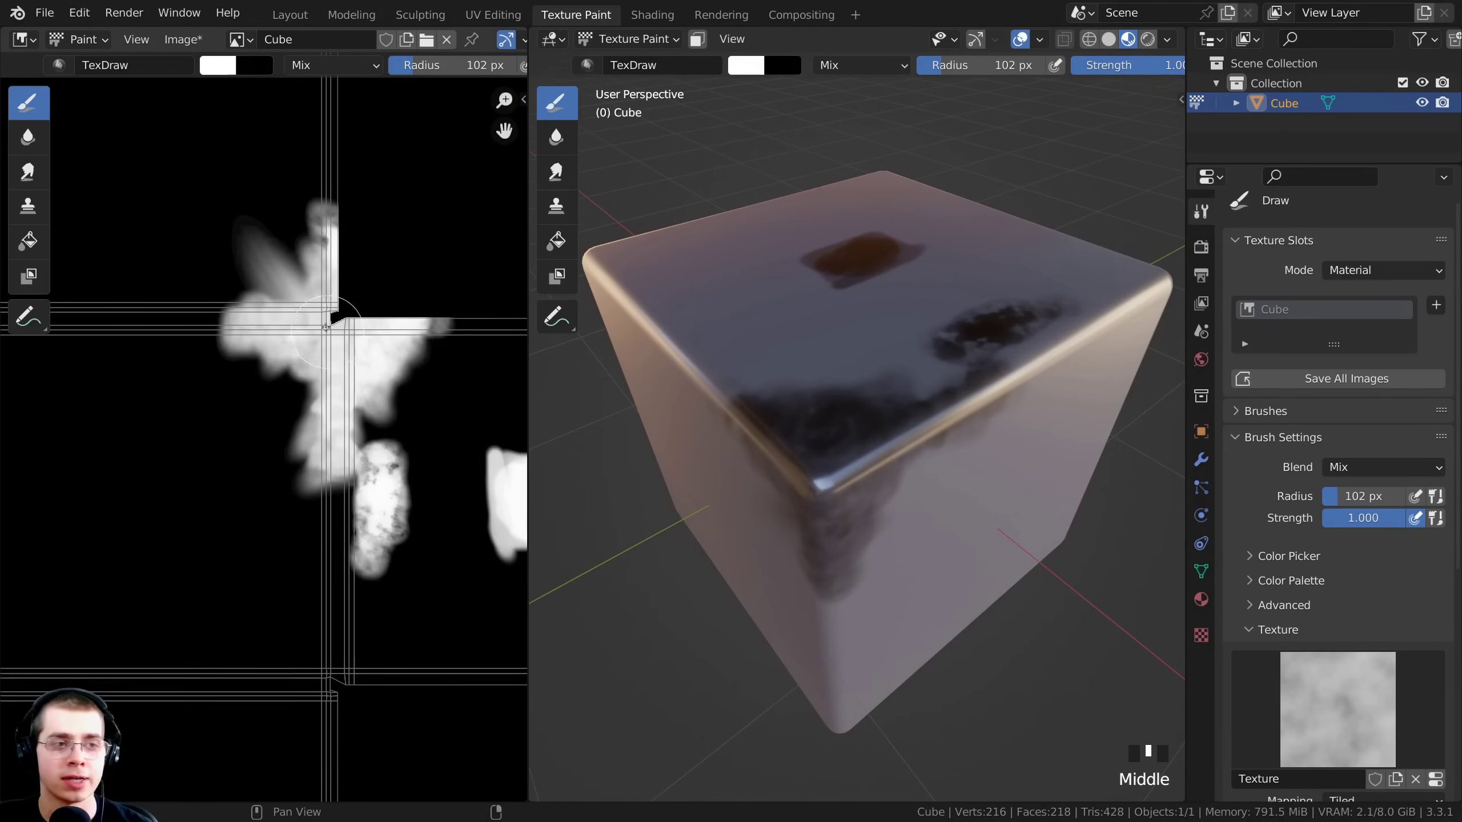
scroll(302, 287, up, 1)
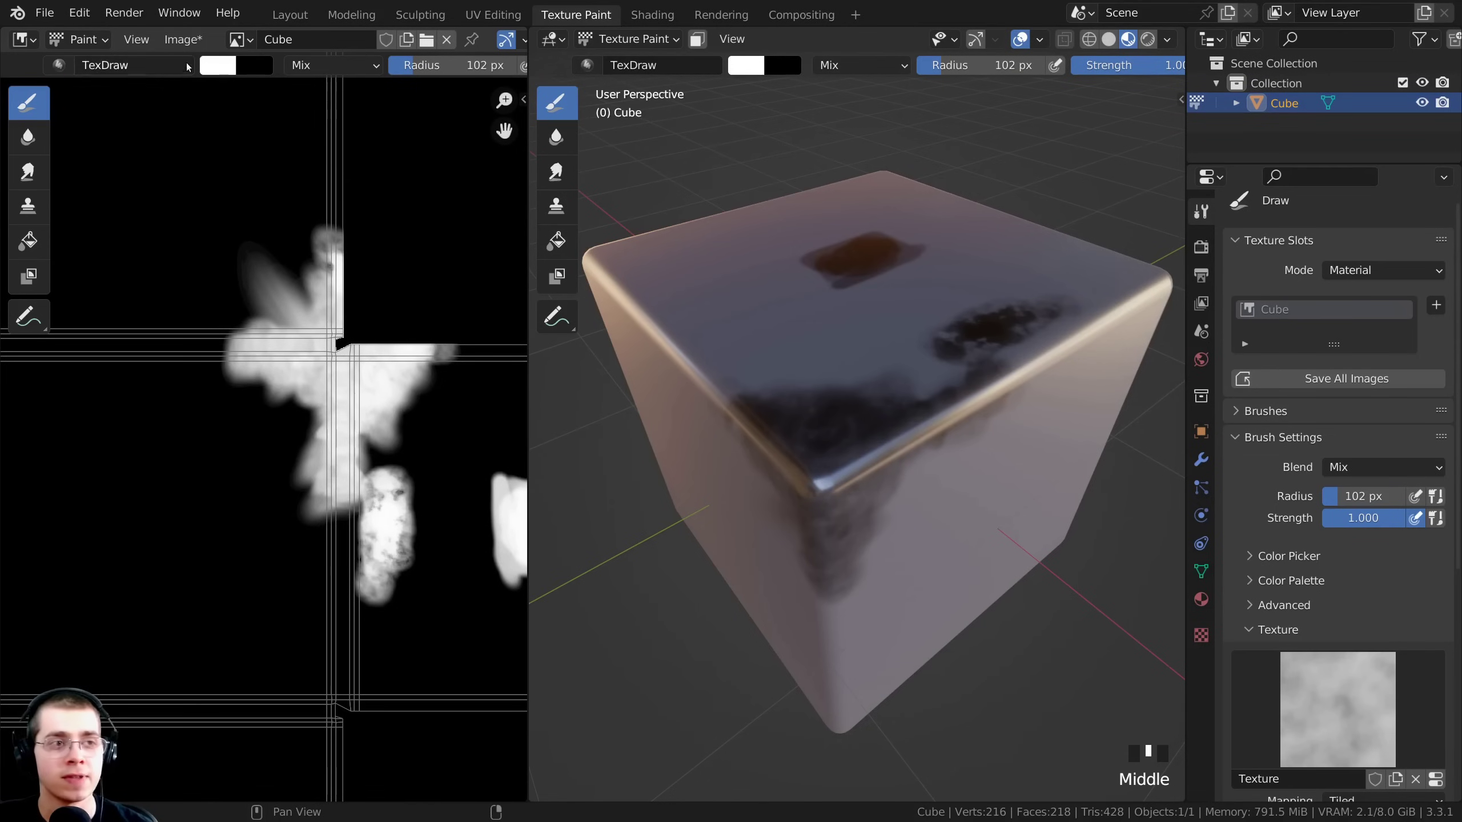
- Save the painted mask as Cube Metallic.png in the Tutorial folder, in PNG format
click(182, 40)
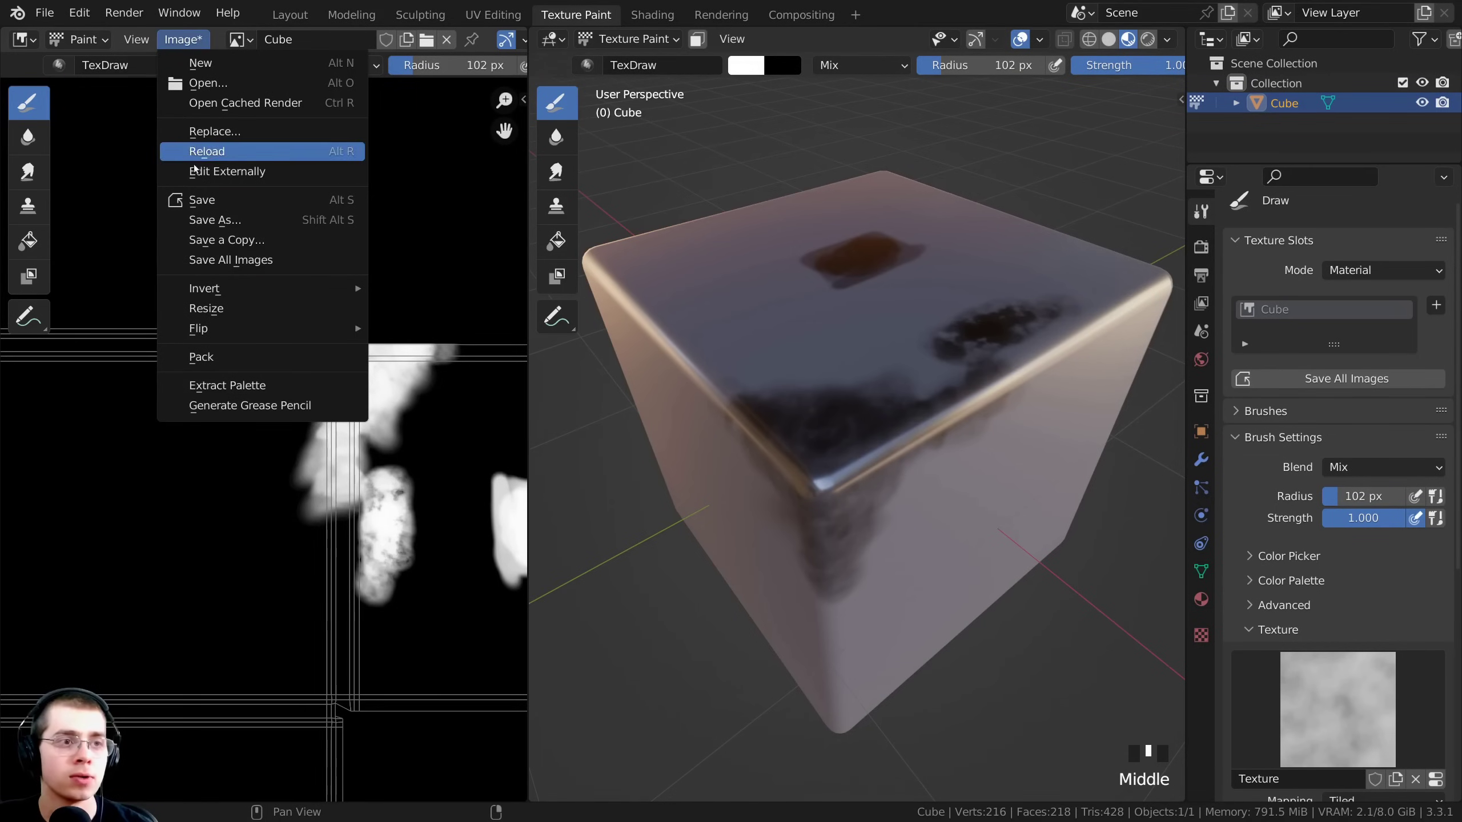
click(214, 220)
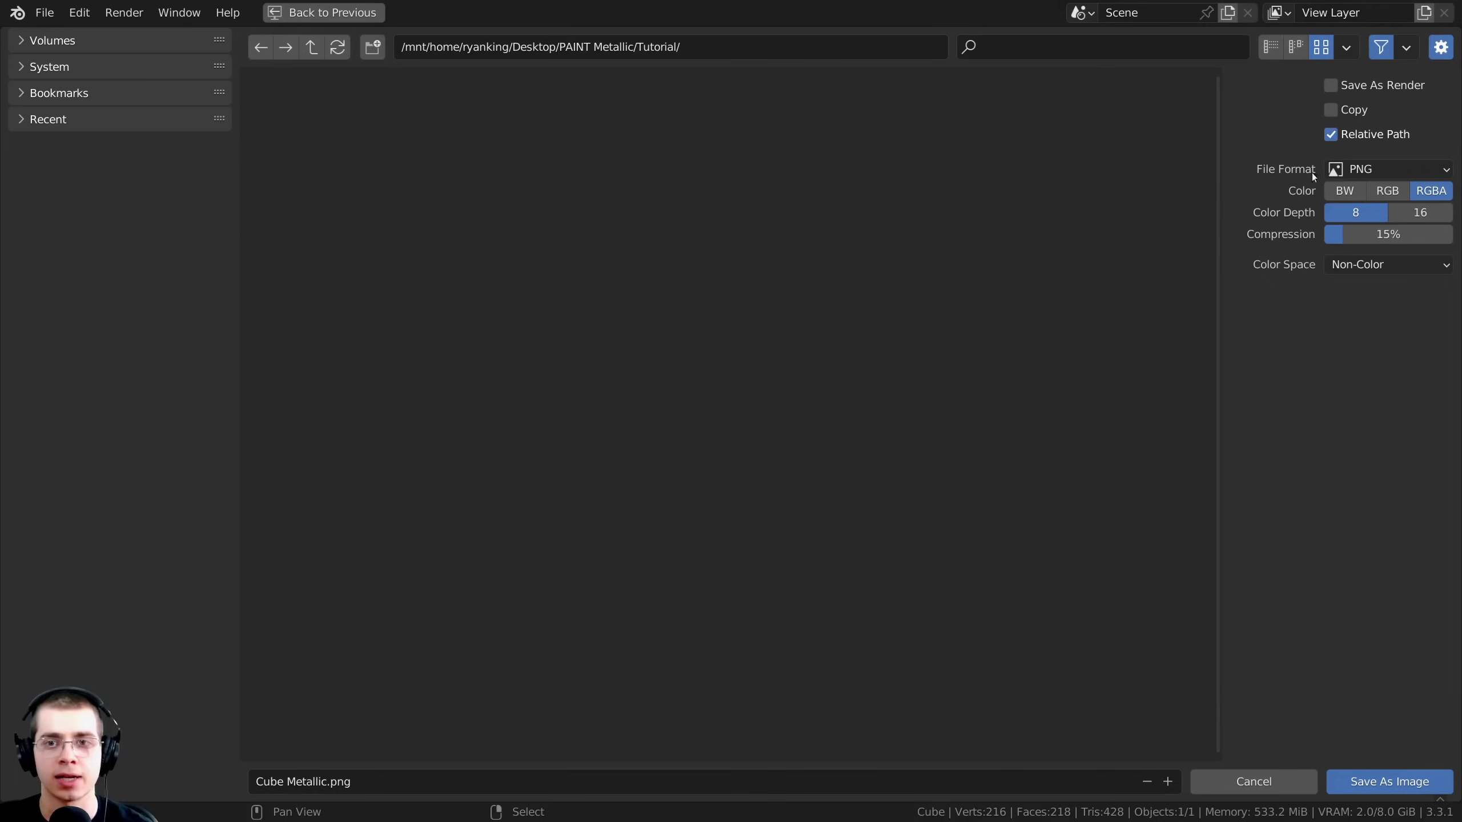
click(1351, 167)
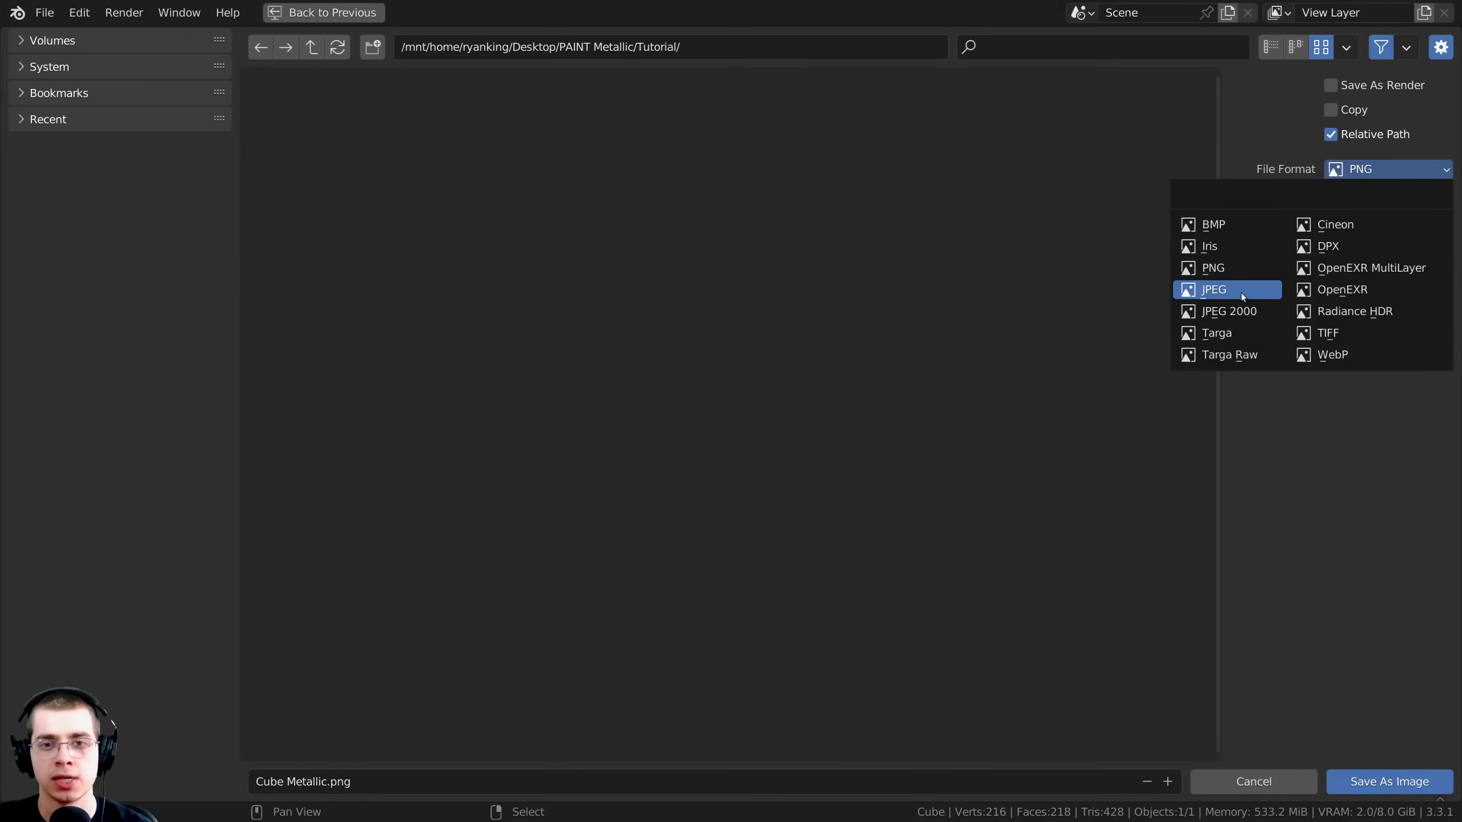
click(1212, 268)
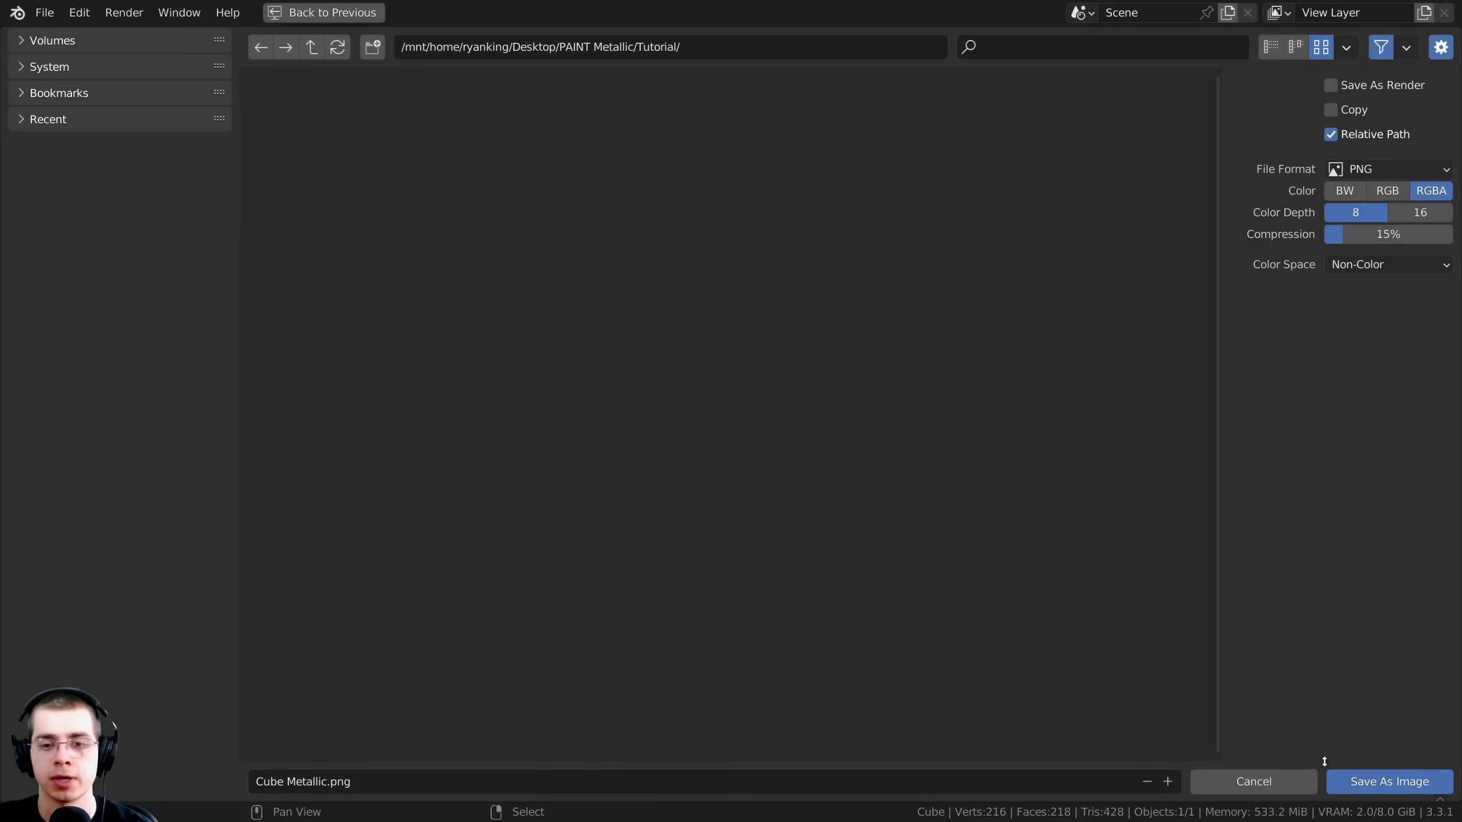
click(1355, 781)
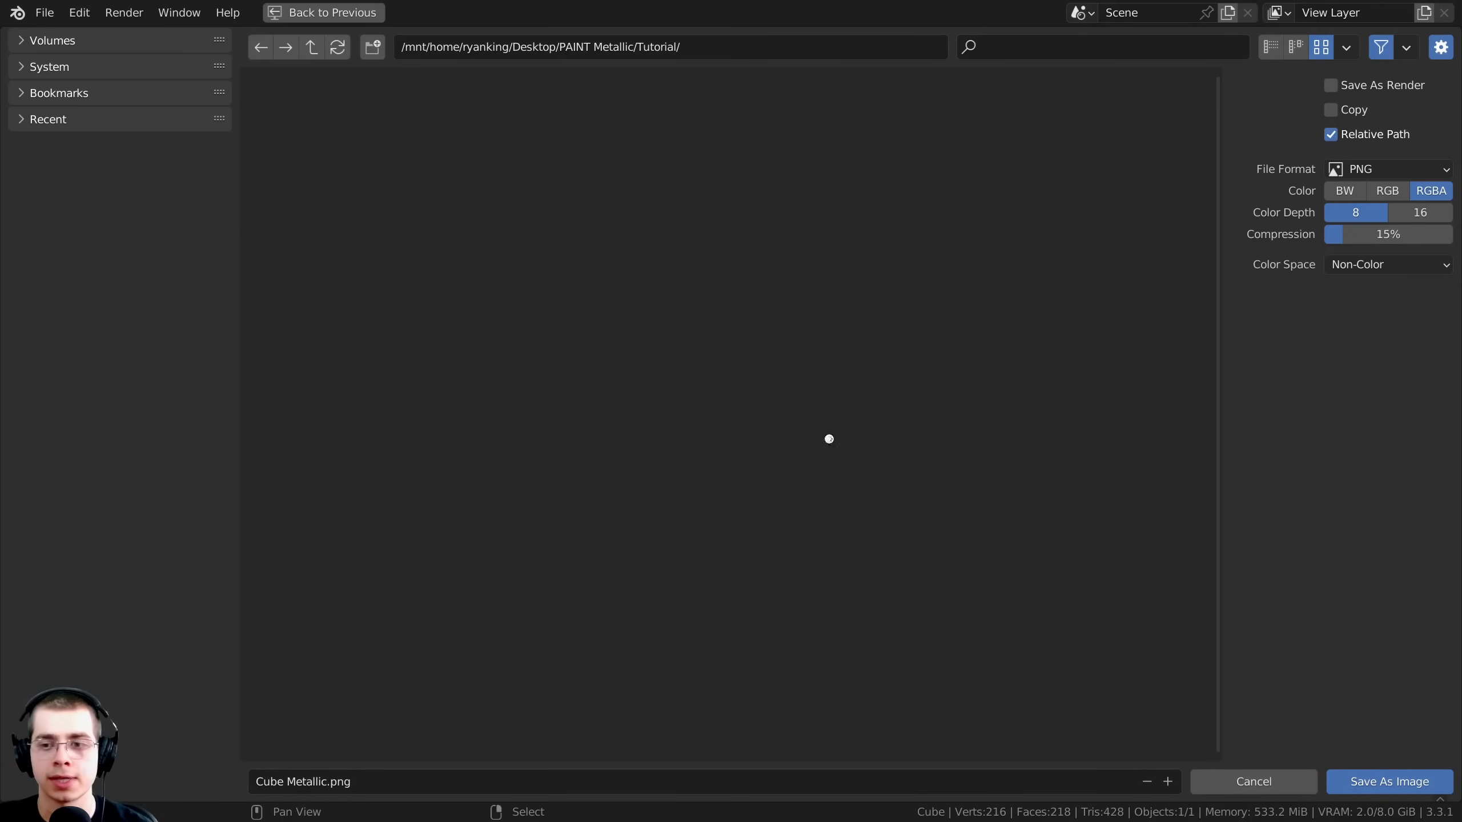
- Switch to the Shading workspace and bring the painted cube corner and the Metal material's nodes into view
middle_drag(793, 424, 650, 3)
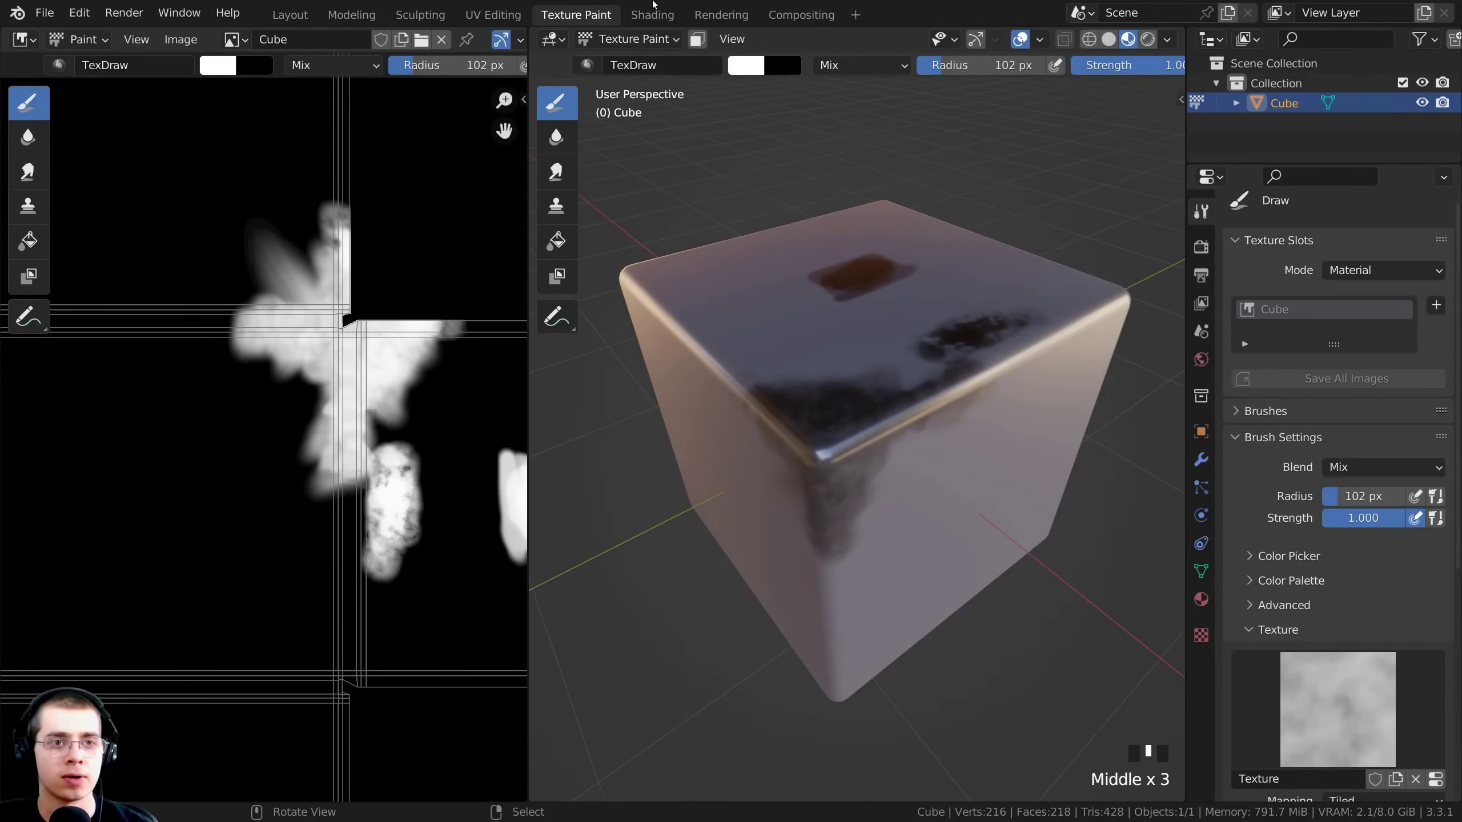
click(652, 14)
ctrl+middle_drag(318, 438, 306, 322)
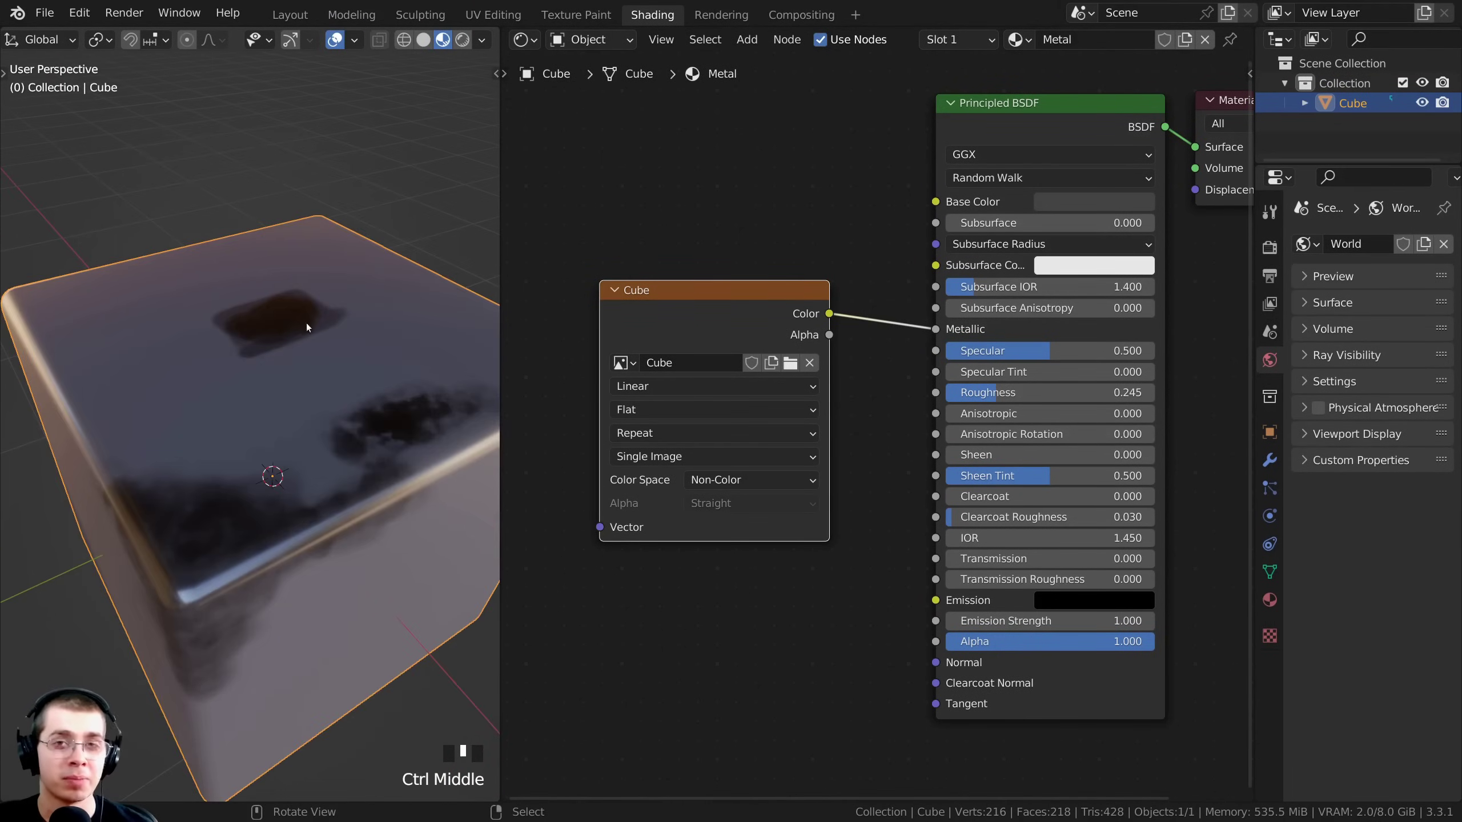
scroll(625, 364, down, 2)
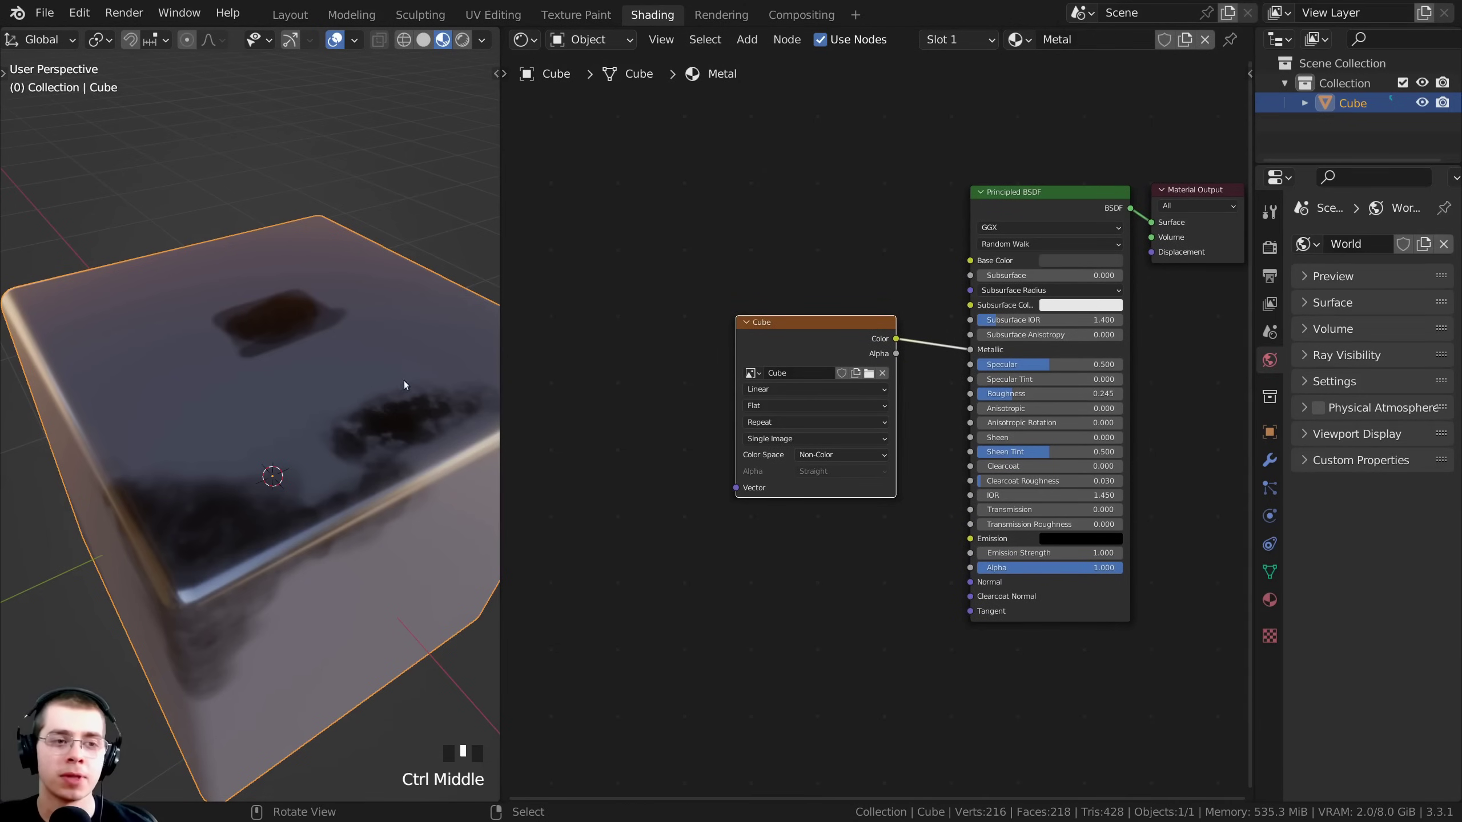
middle_drag(405, 385, 353, 477)
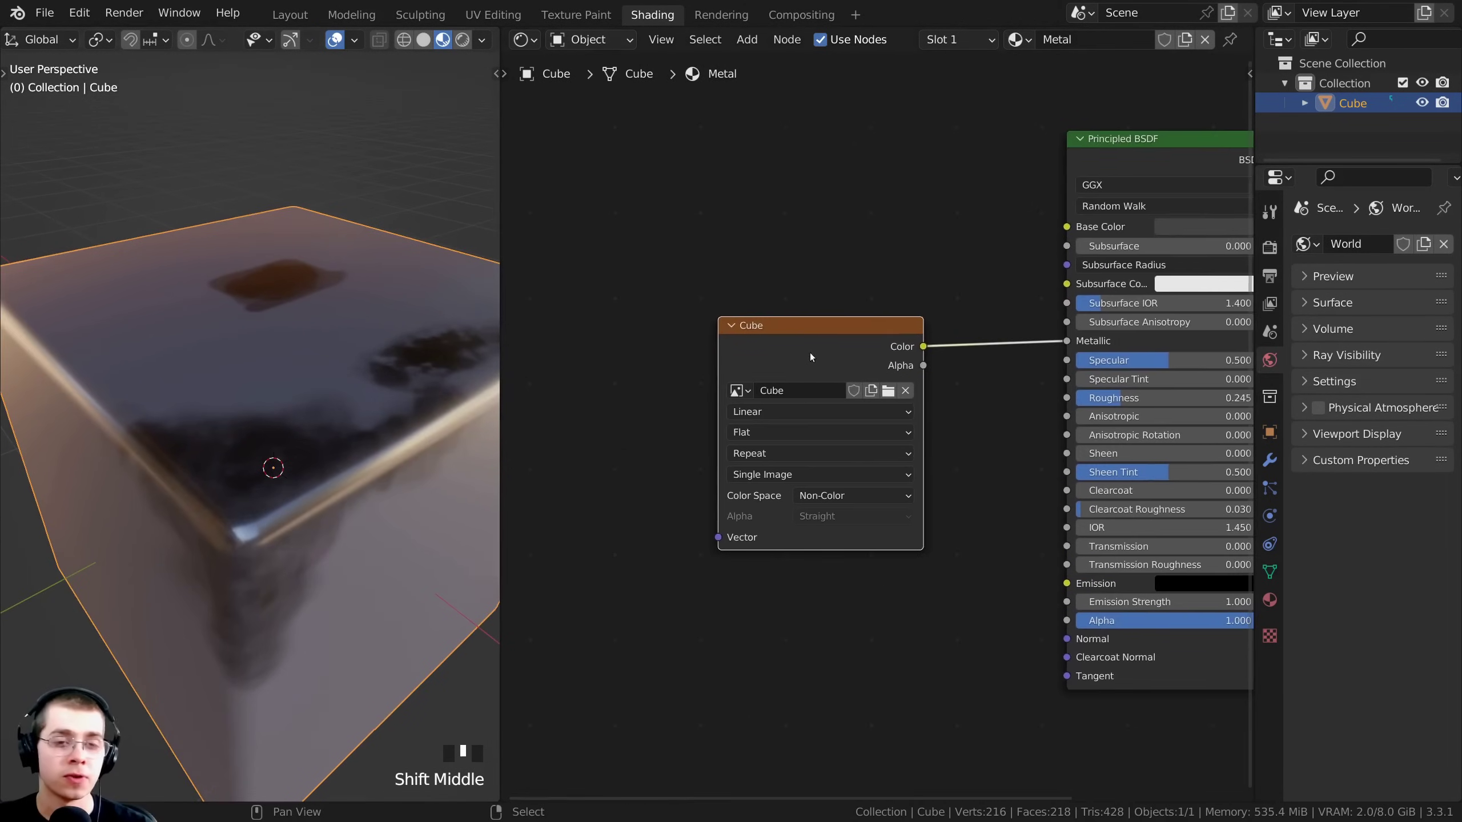
- Move the Cube image texture node farther from the Principled BSDF and widen the node editor
drag(809, 352, 718, 328)
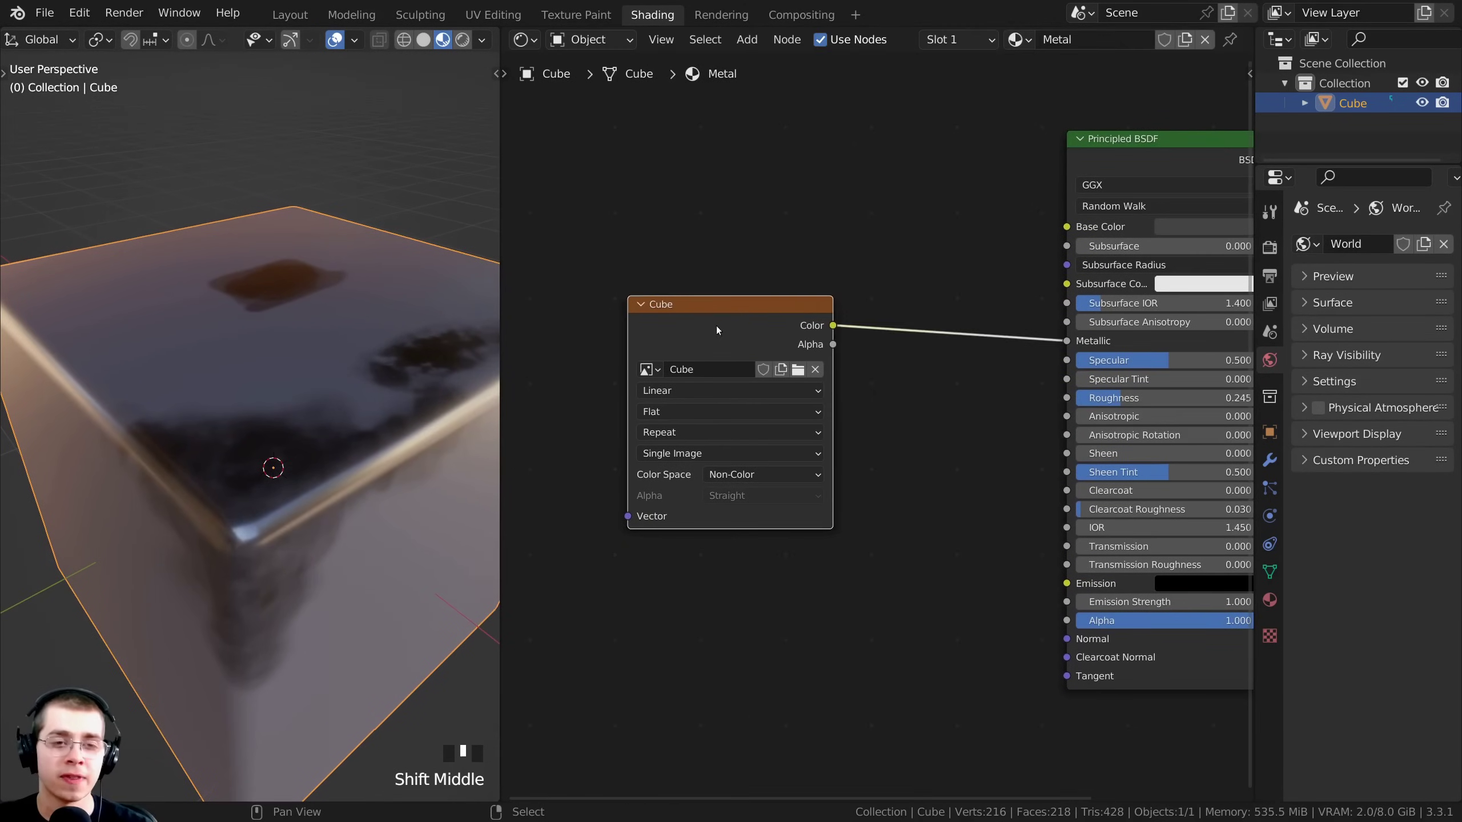
scroll(748, 331, up, 2)
middle_drag(755, 332, 717, 305)
drag(747, 305, 734, 305)
scroll(734, 309, down, 1)
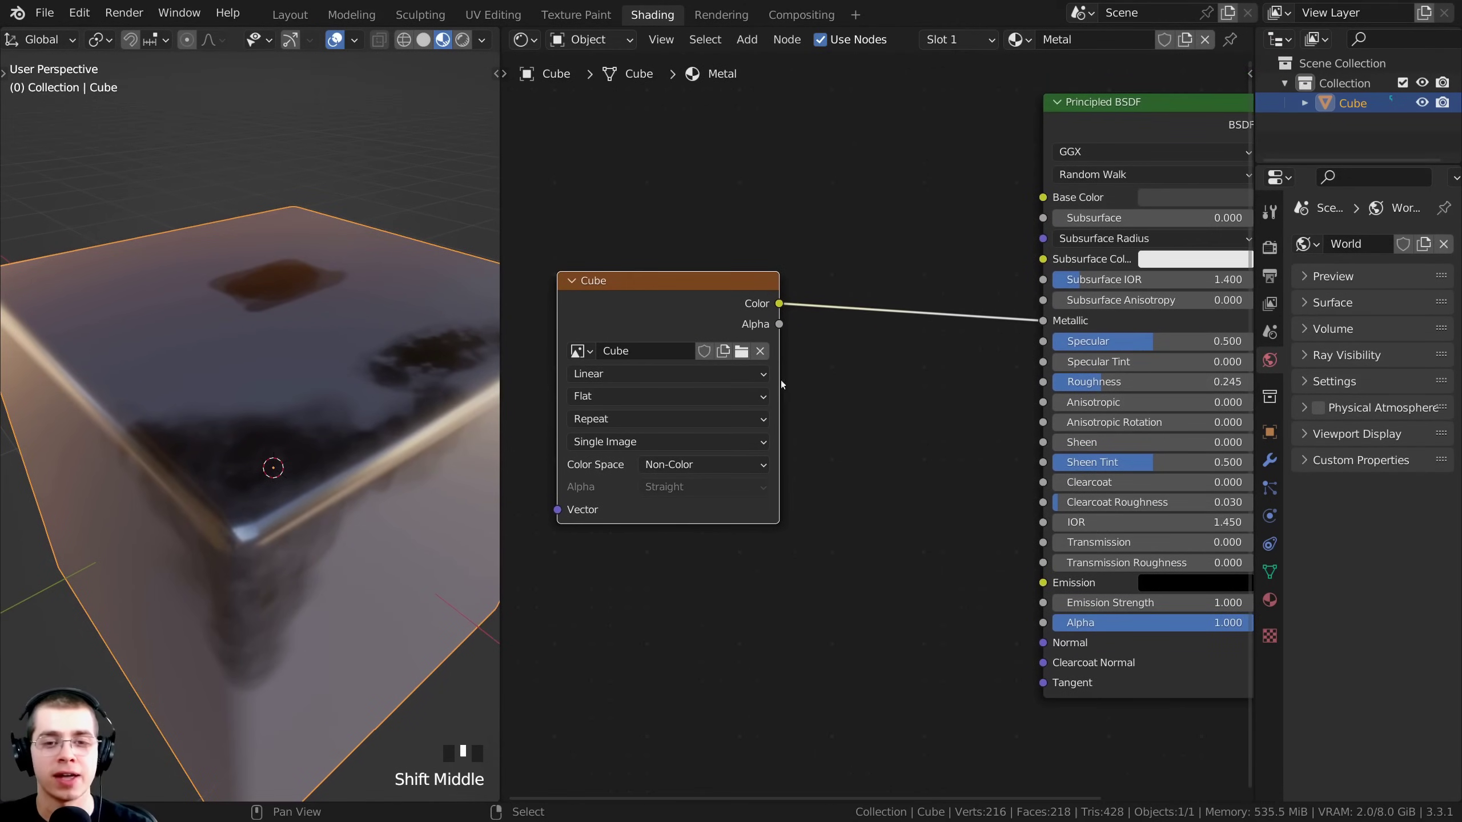
drag(500, 293, 390, 294)
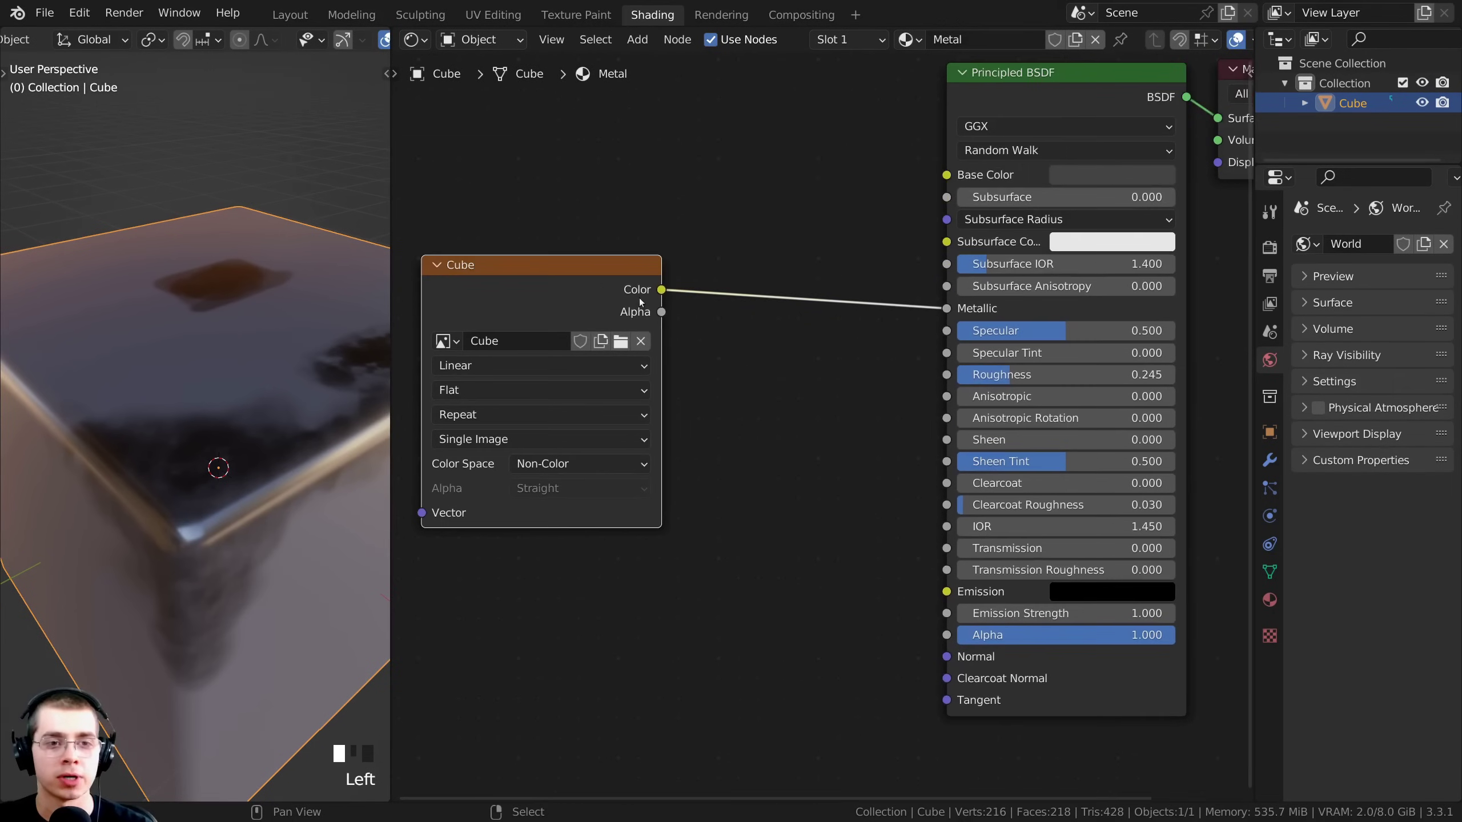
- Link the Cube image texture's Color to the Principled BSDF's Normal and insert a Bump node into that link
drag(662, 292, 946, 657)
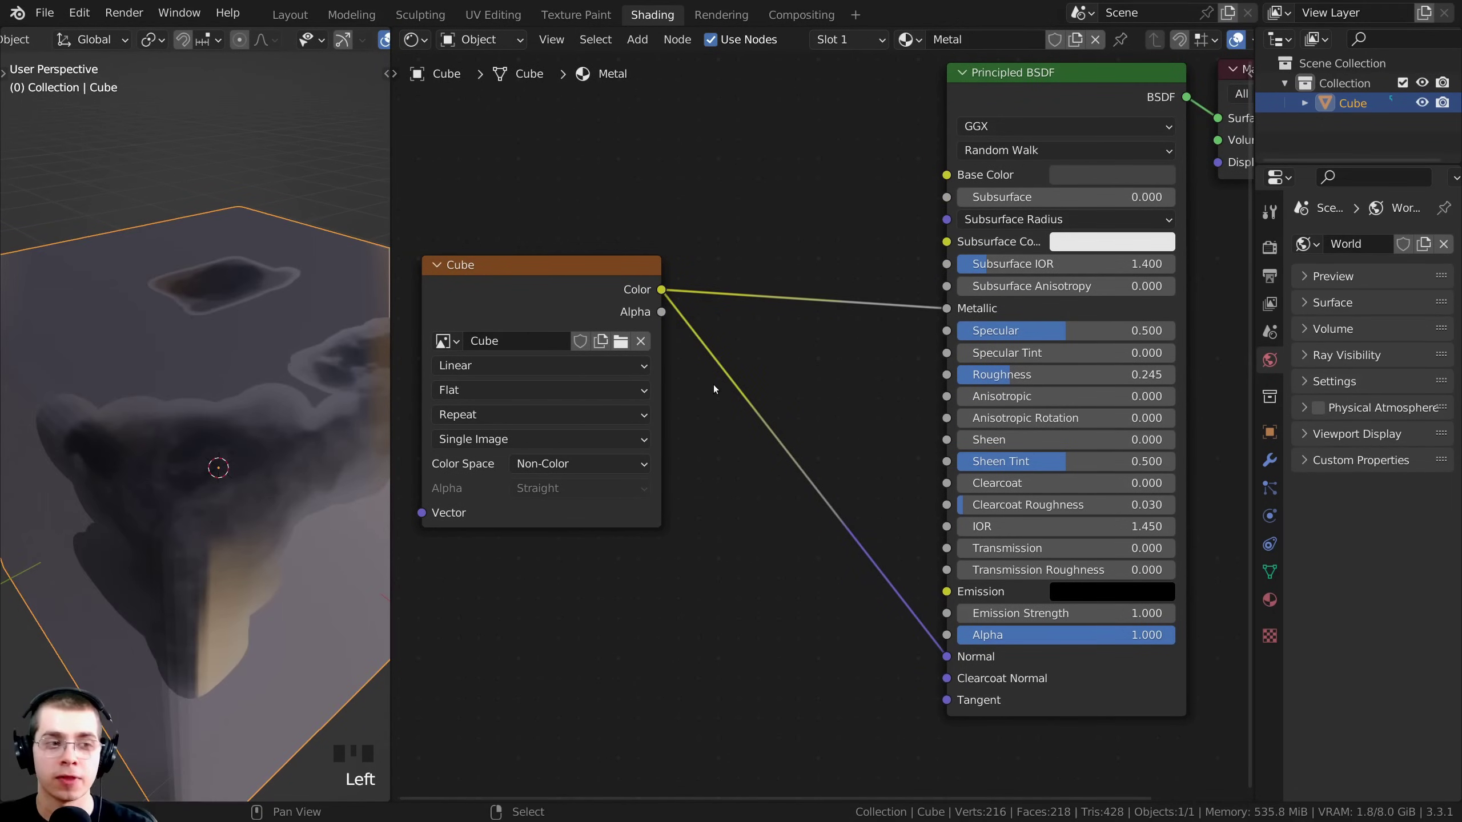
key(shift+a)
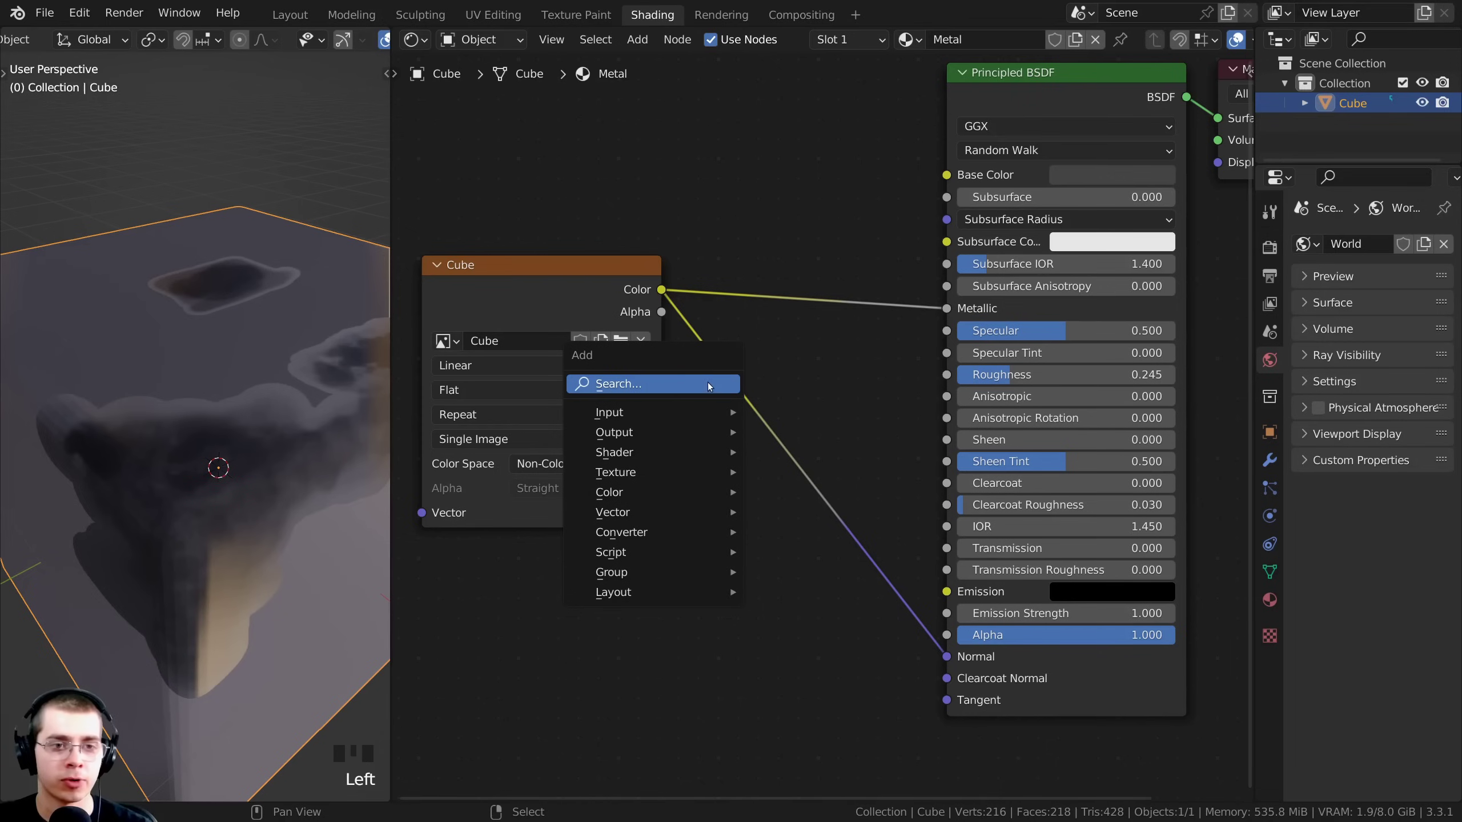
click(665, 383)
text(bum)
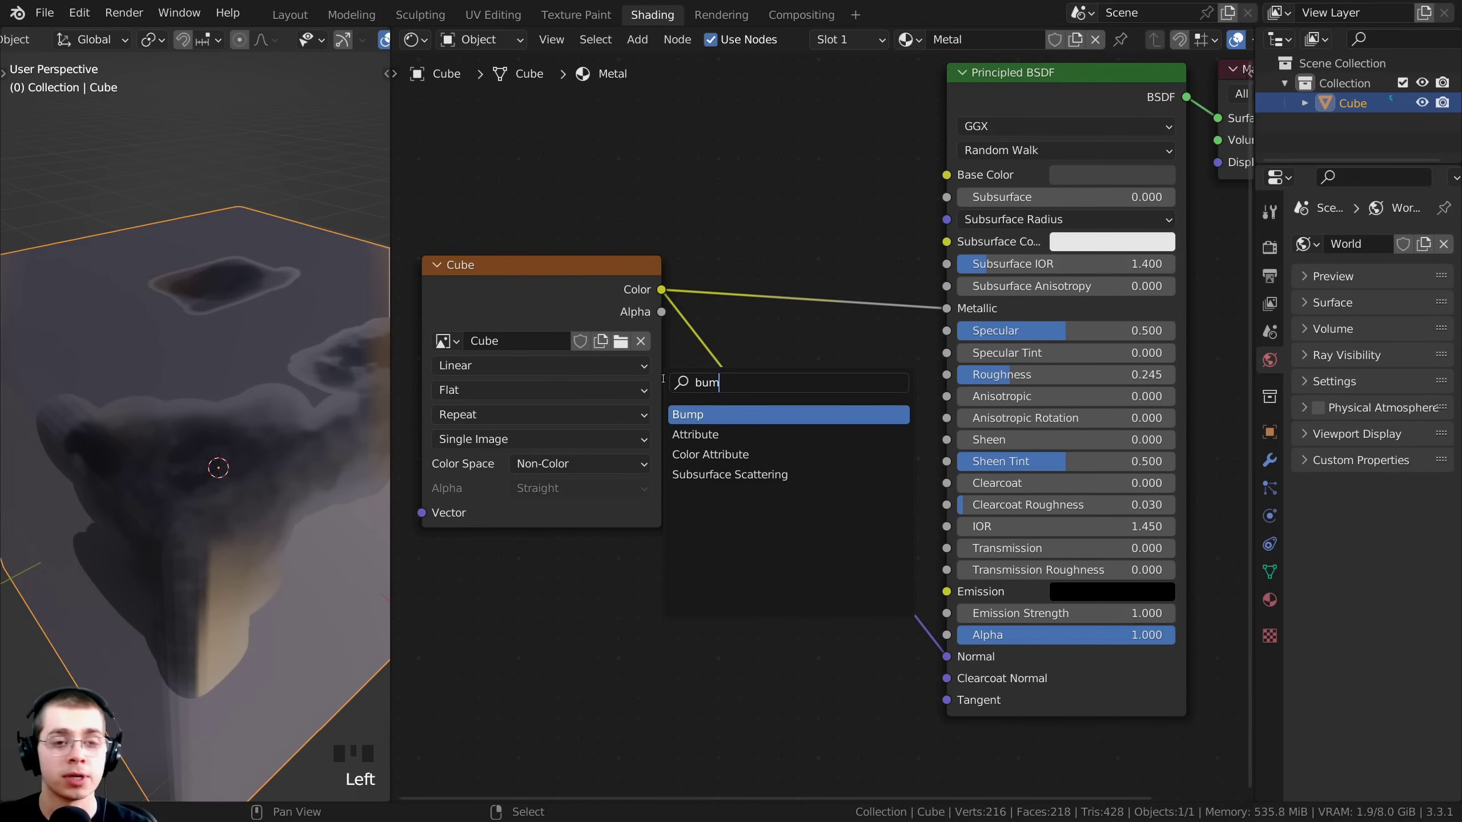
click(686, 414)
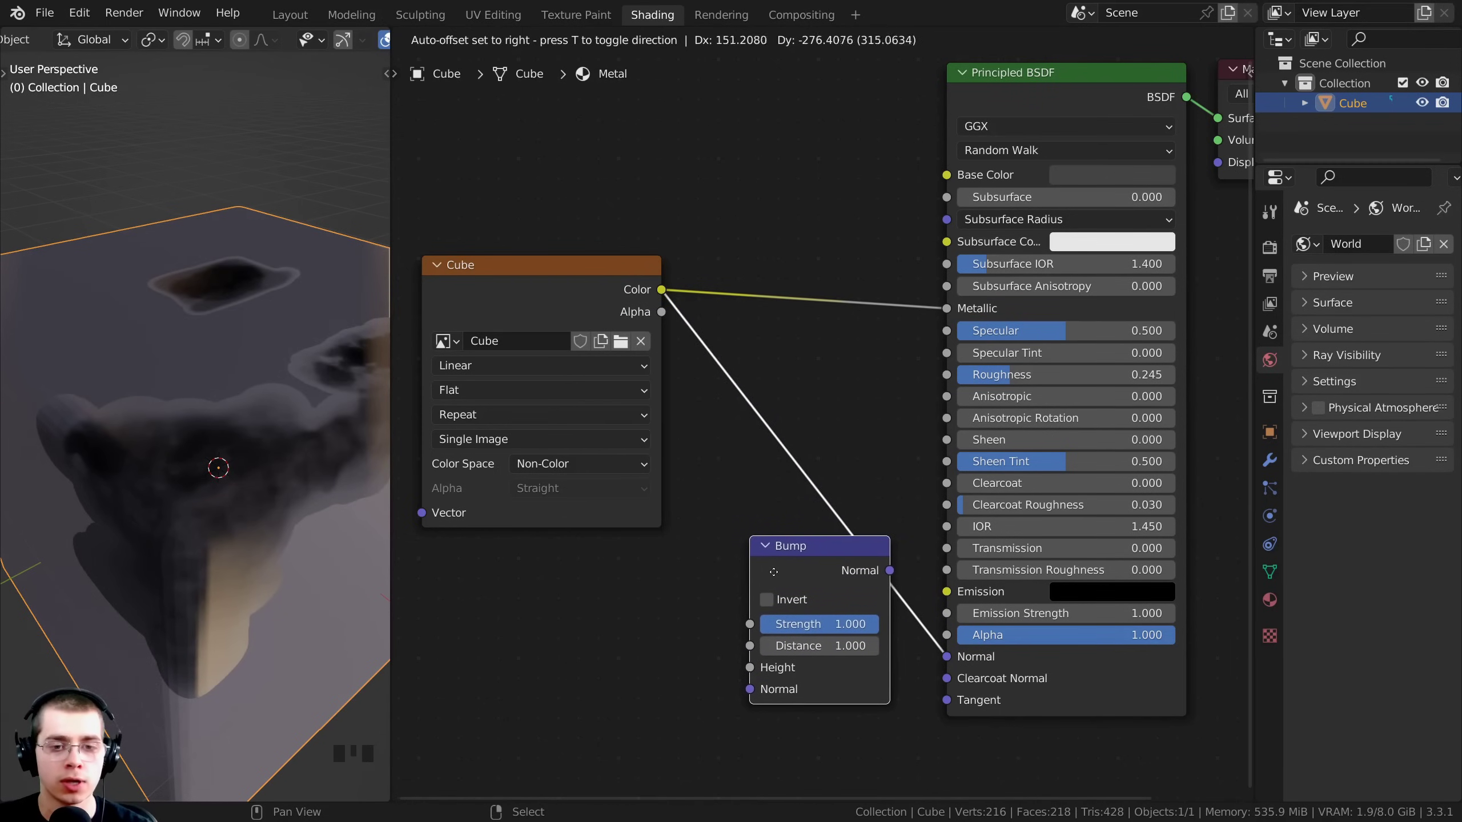
click(774, 575)
- Feed the Cube image's color into the Bump node's Height input instead of its Normal input
middle_drag(225, 478, 288, 482)
middle_drag(714, 617, 733, 600)
mouse_move(819, 607)
mouse_down()
mouse_move(763, 591)
mouse_move(798, 575)
mouse_move(821, 586)
mouse_up()
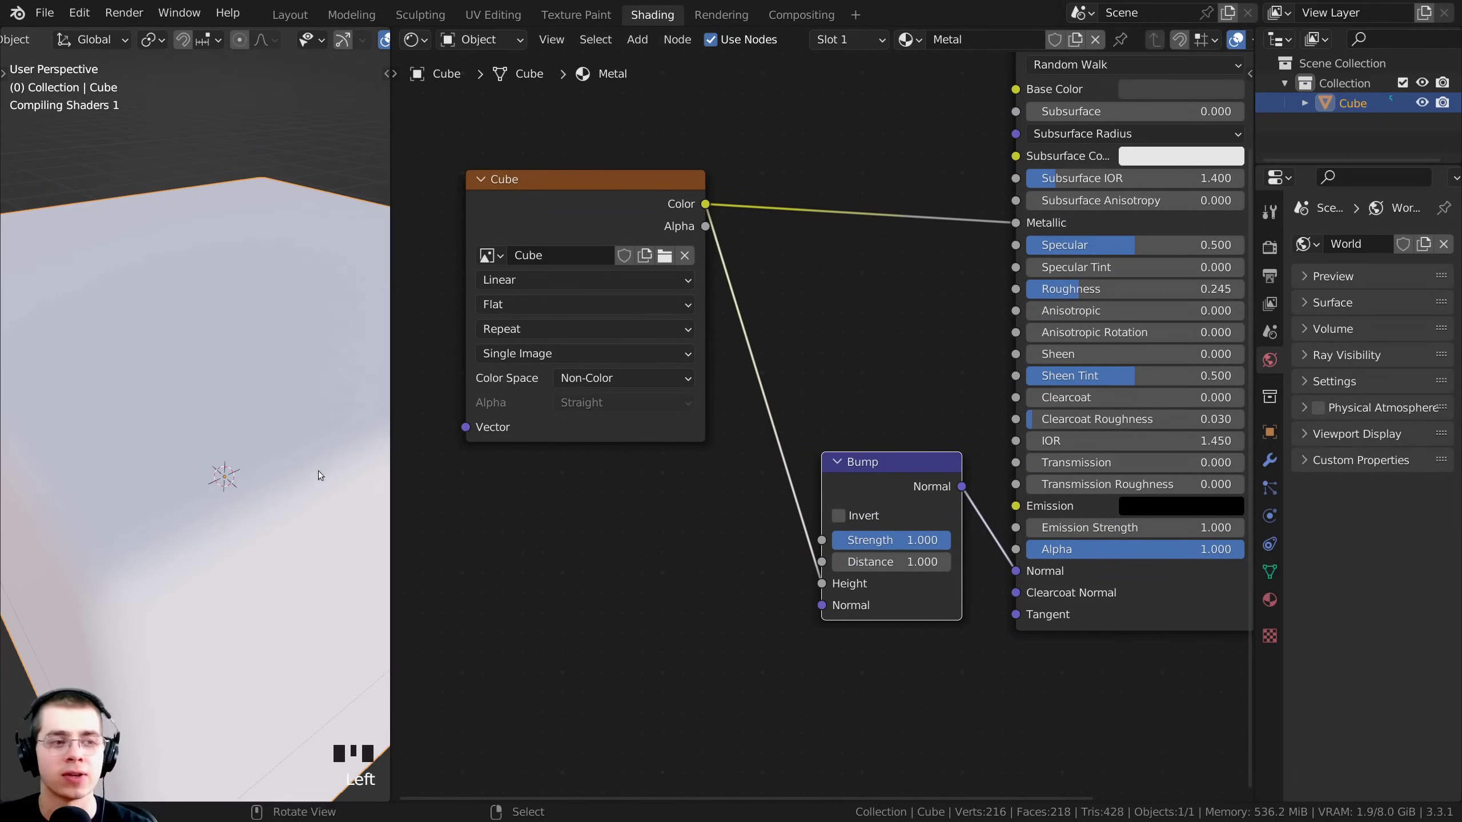
middle_drag(321, 475, 301, 470)
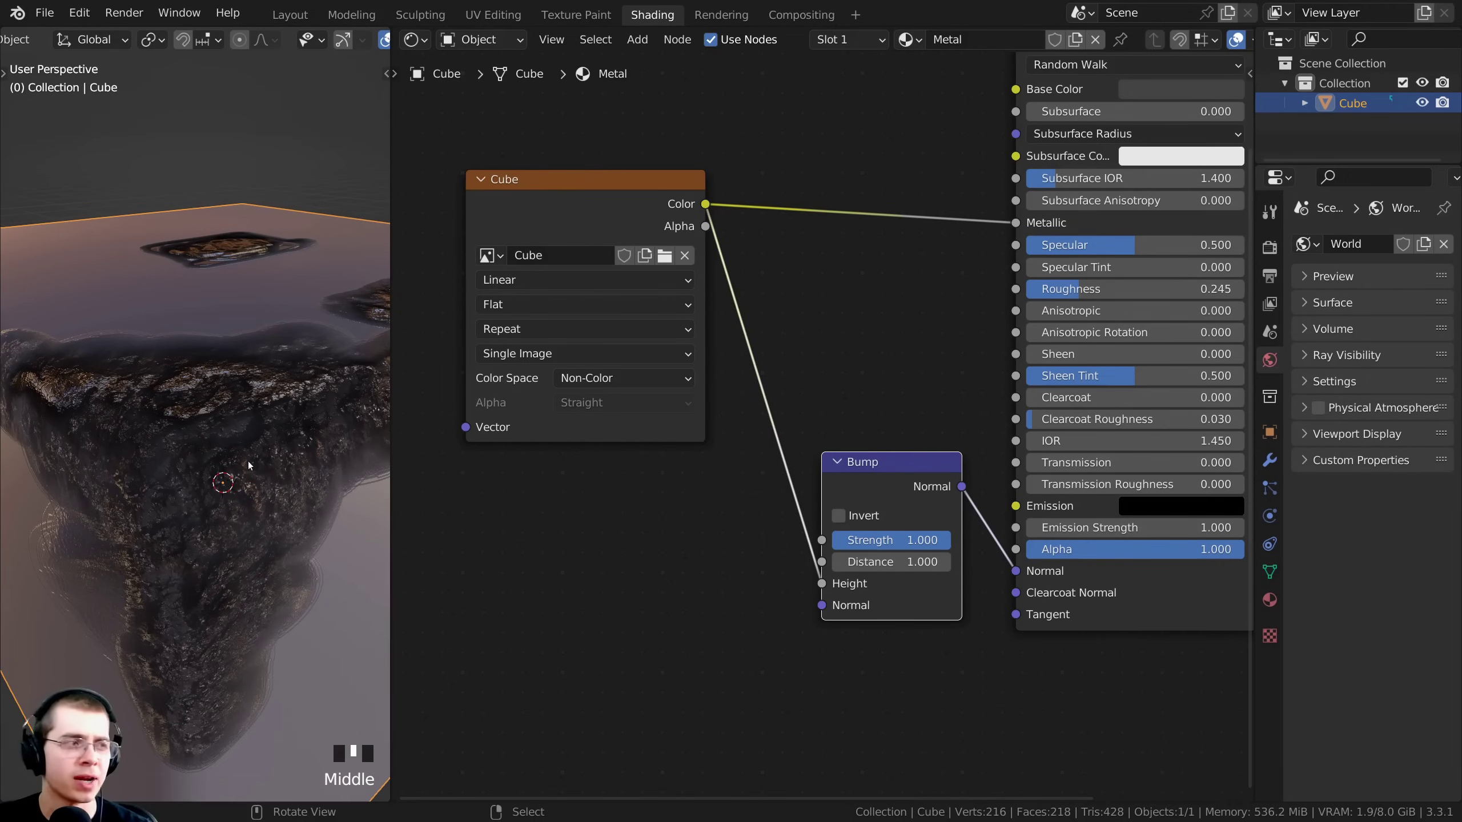
- Set the Bump node's Strength to 0.2 and inspect the worn edge of the cube up close
scroll(863, 545, up, 1)
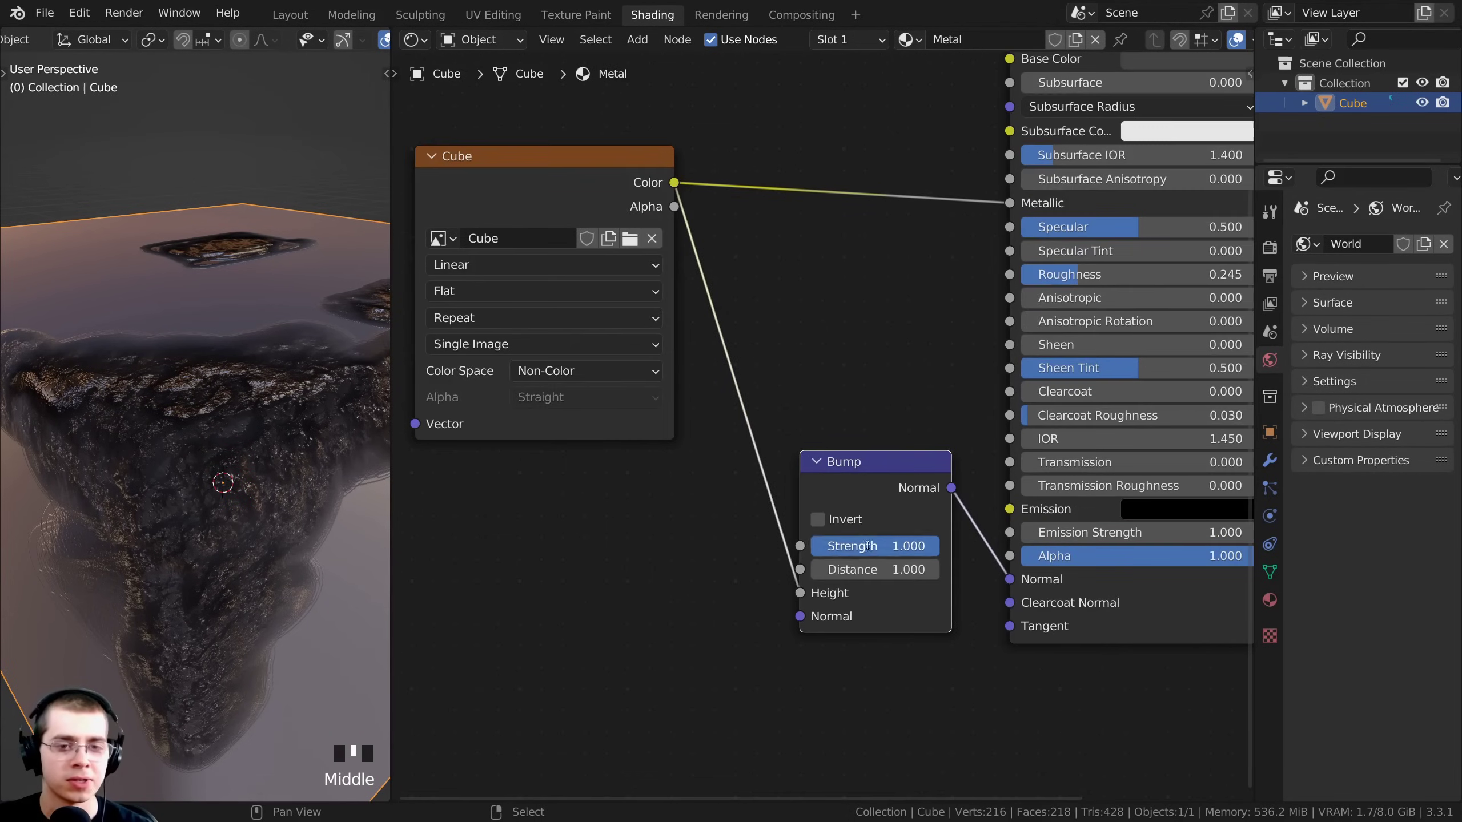
click(863, 545)
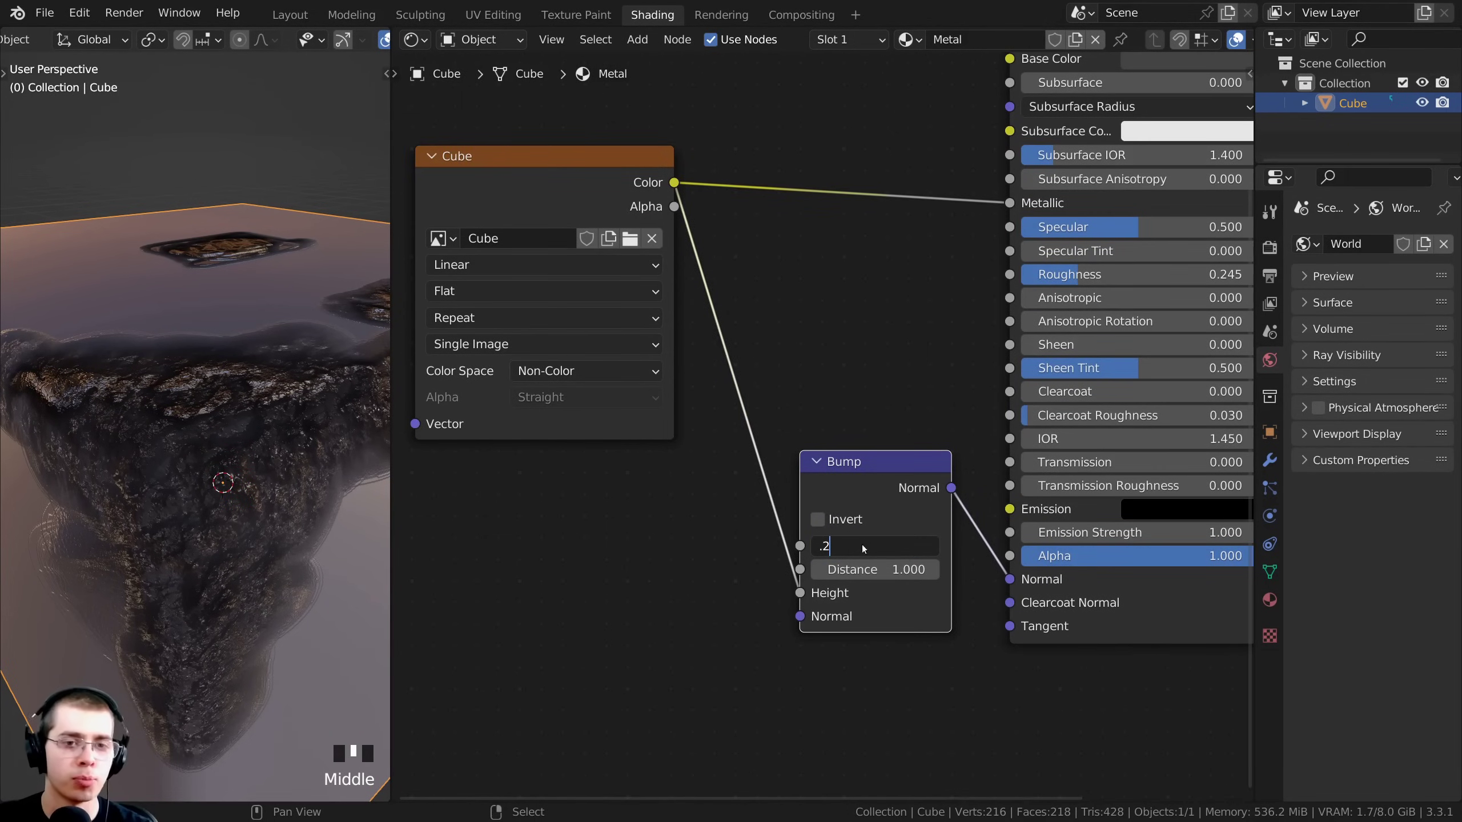
key(Return)
scroll(202, 460, up, 3)
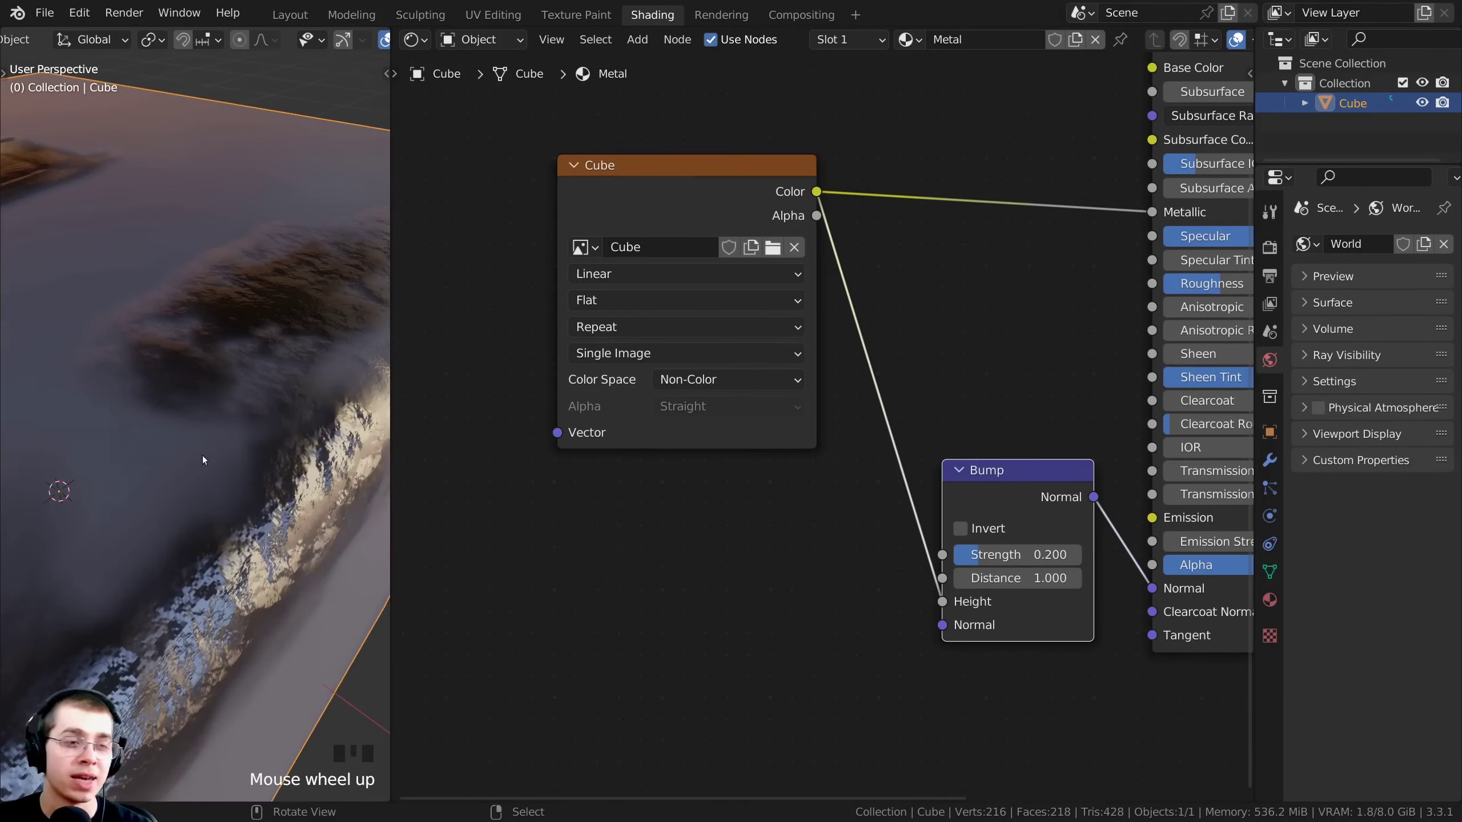
middle_drag(203, 461, 202, 423)
scroll(212, 440, up, 3)
scroll(234, 410, down, 2)
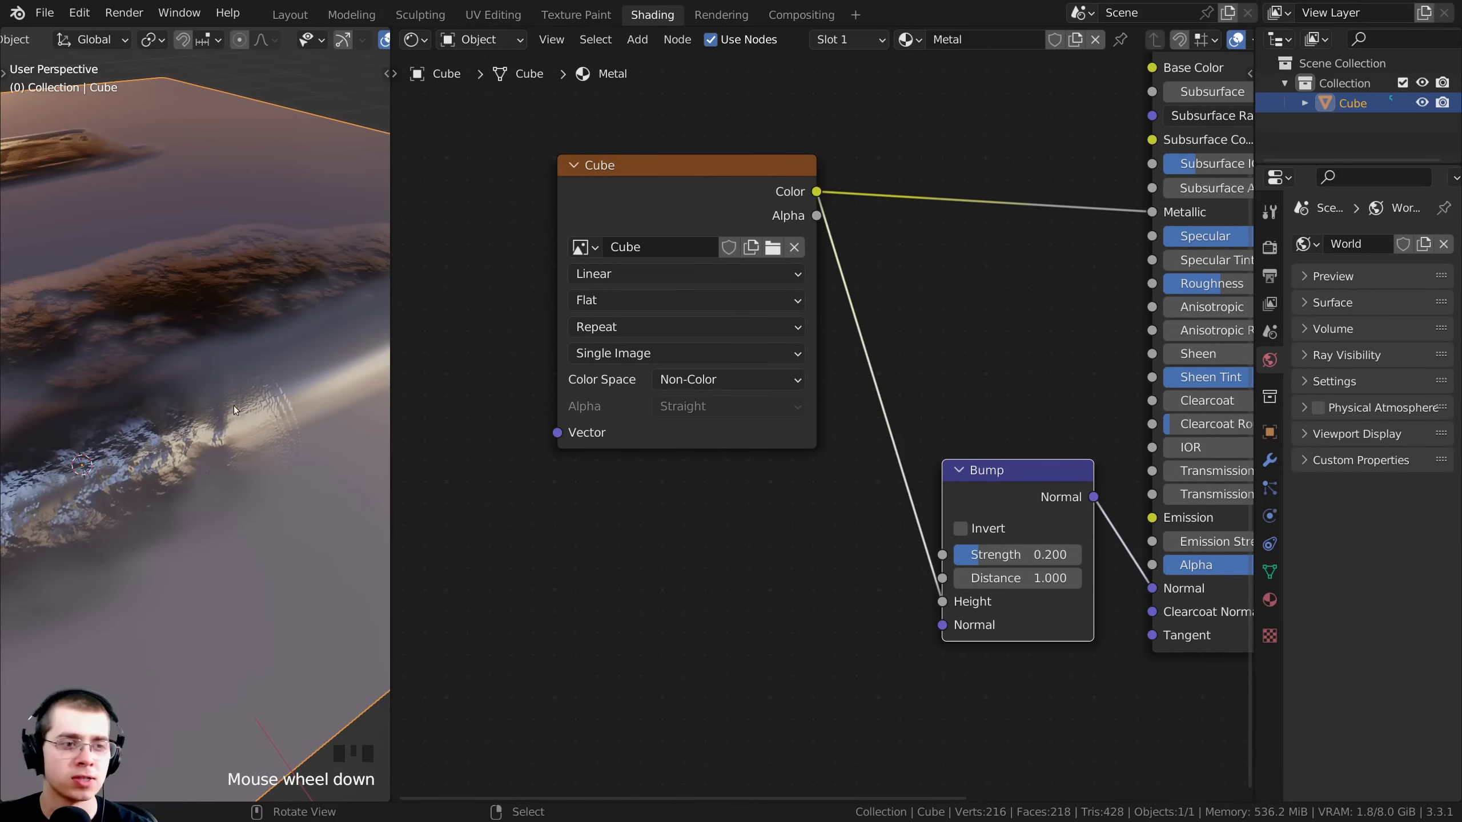
scroll(694, 364, down, 2)
- Move the Cube image node farther from the Bump node and insert a ColorRamp into the link between them
drag(683, 255, 543, 262)
key(shift+a)
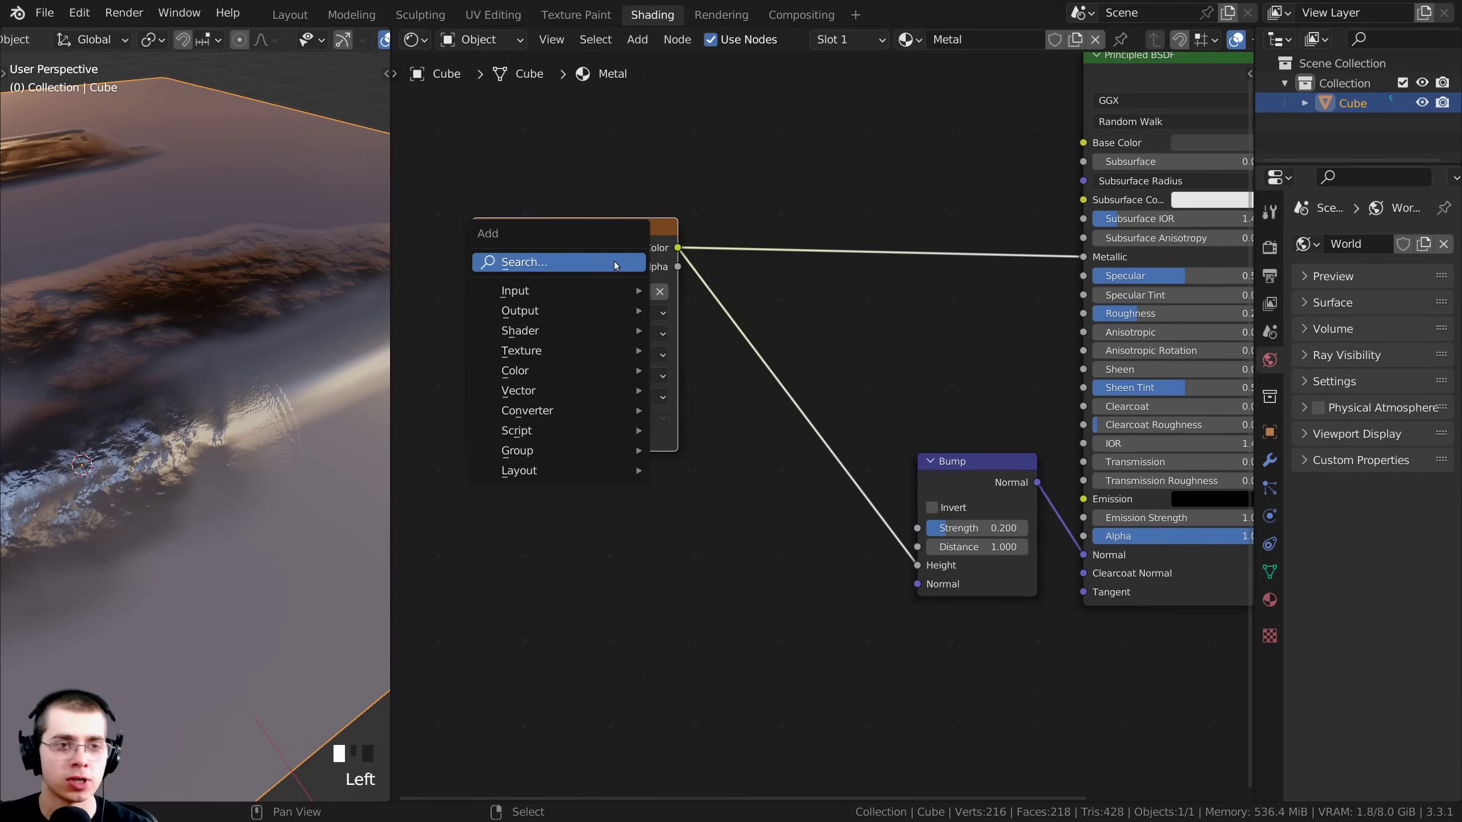
click(614, 263)
text(col)
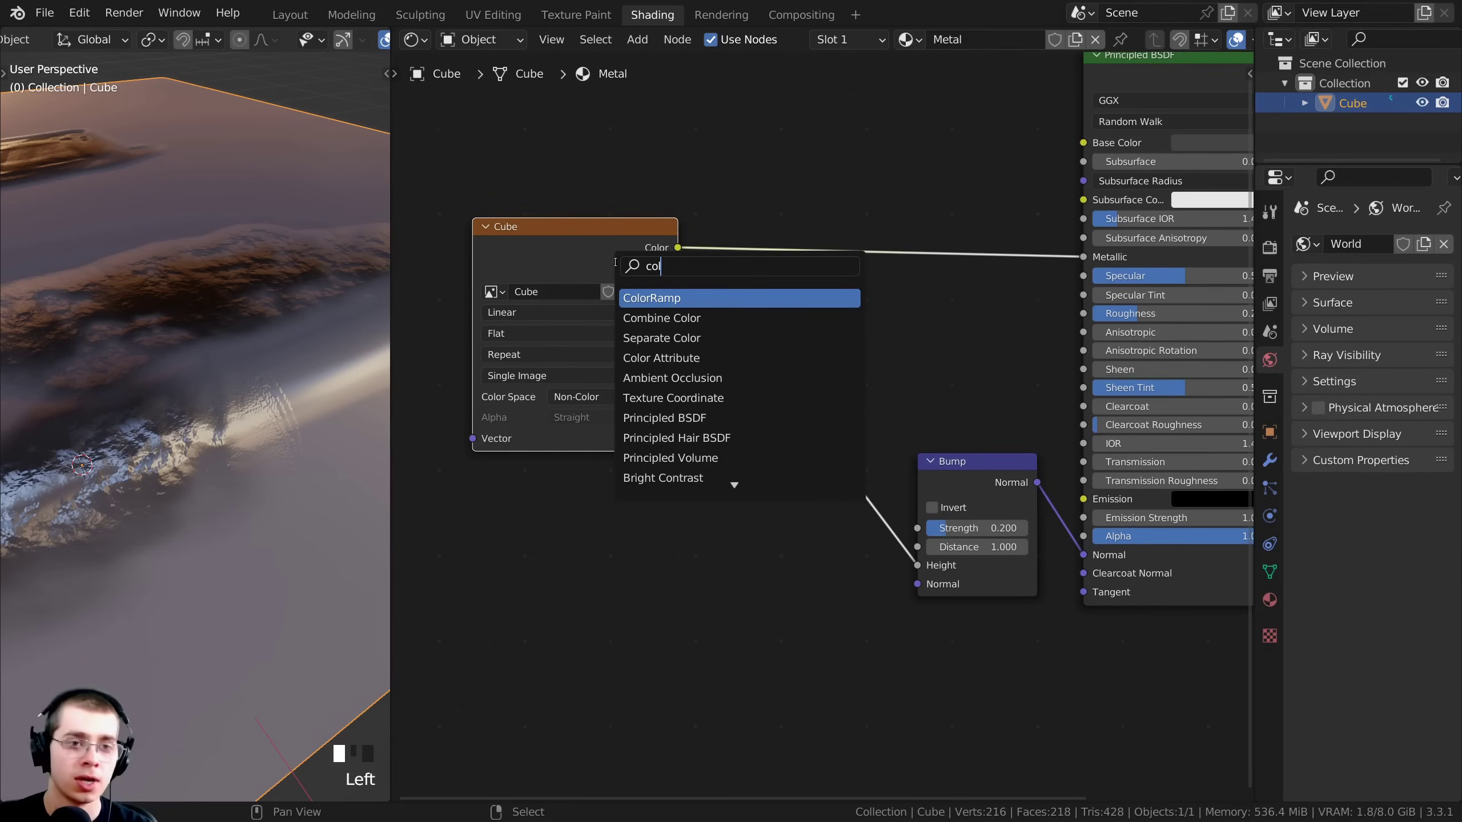
click(651, 298)
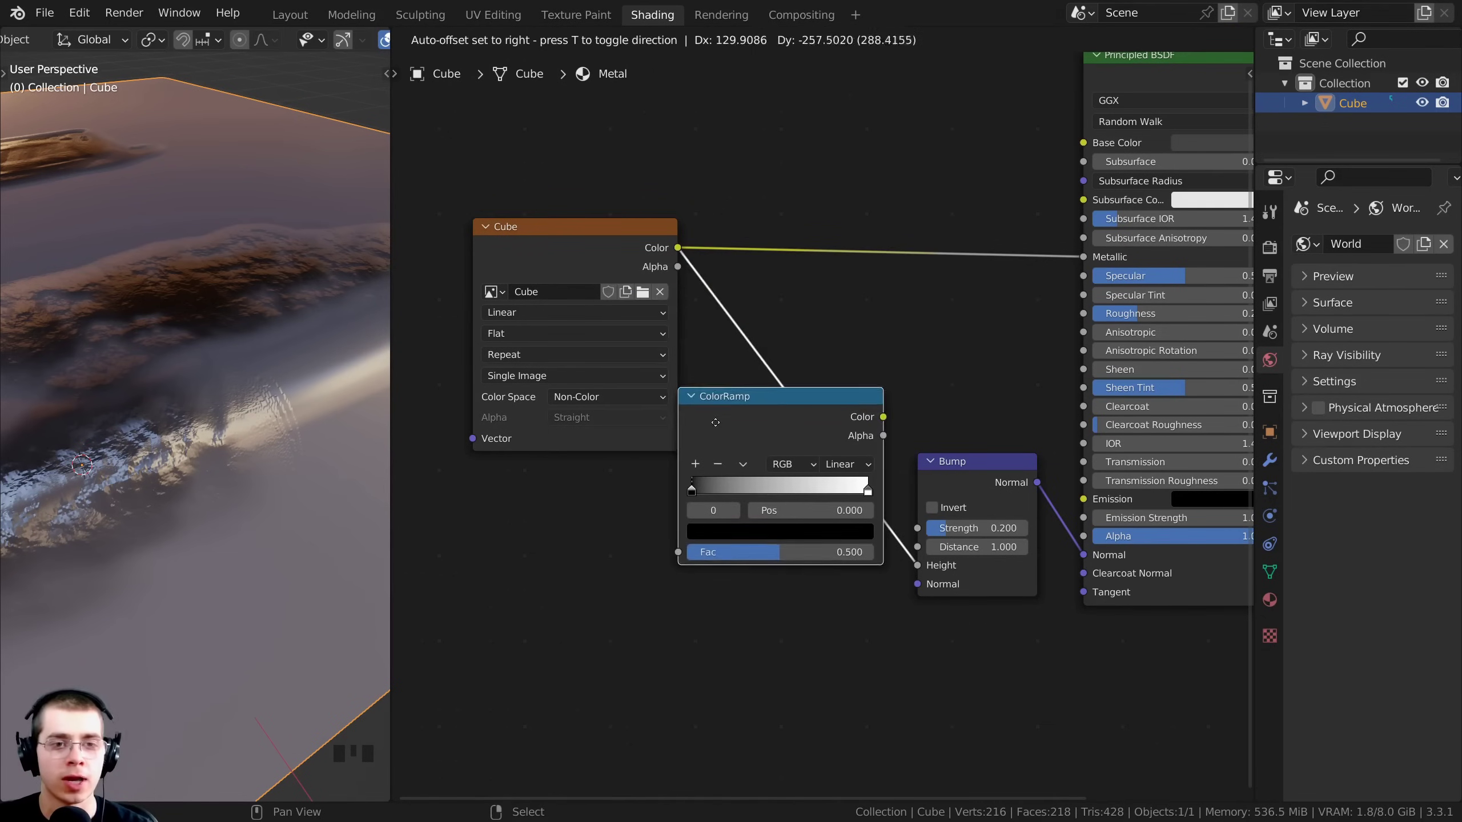
click(771, 345)
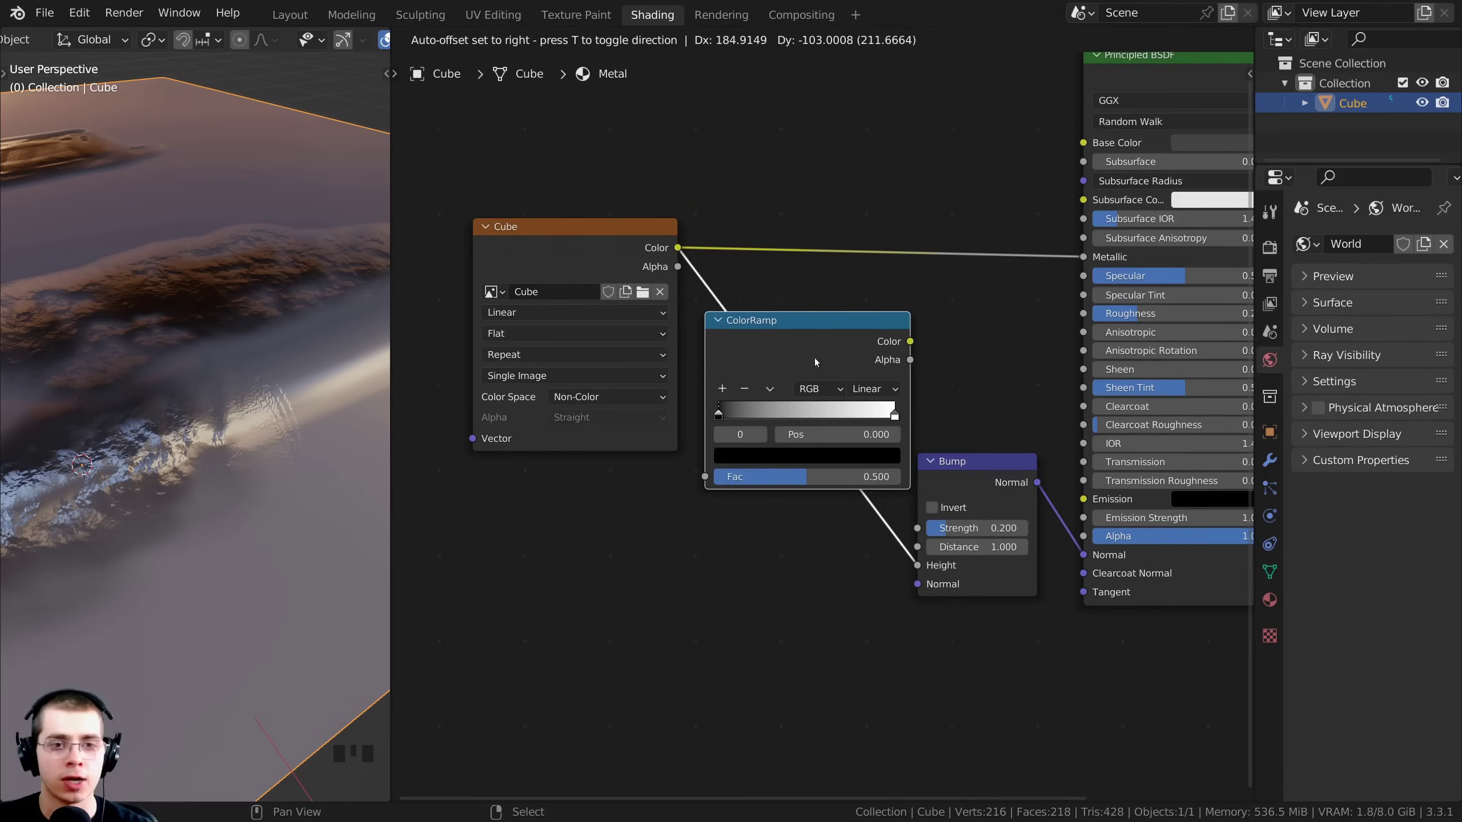
- Move the ColorRamp's black stop to about 0.304 and inspect the bump around the painted wear
middle_drag(298, 428, 310, 423)
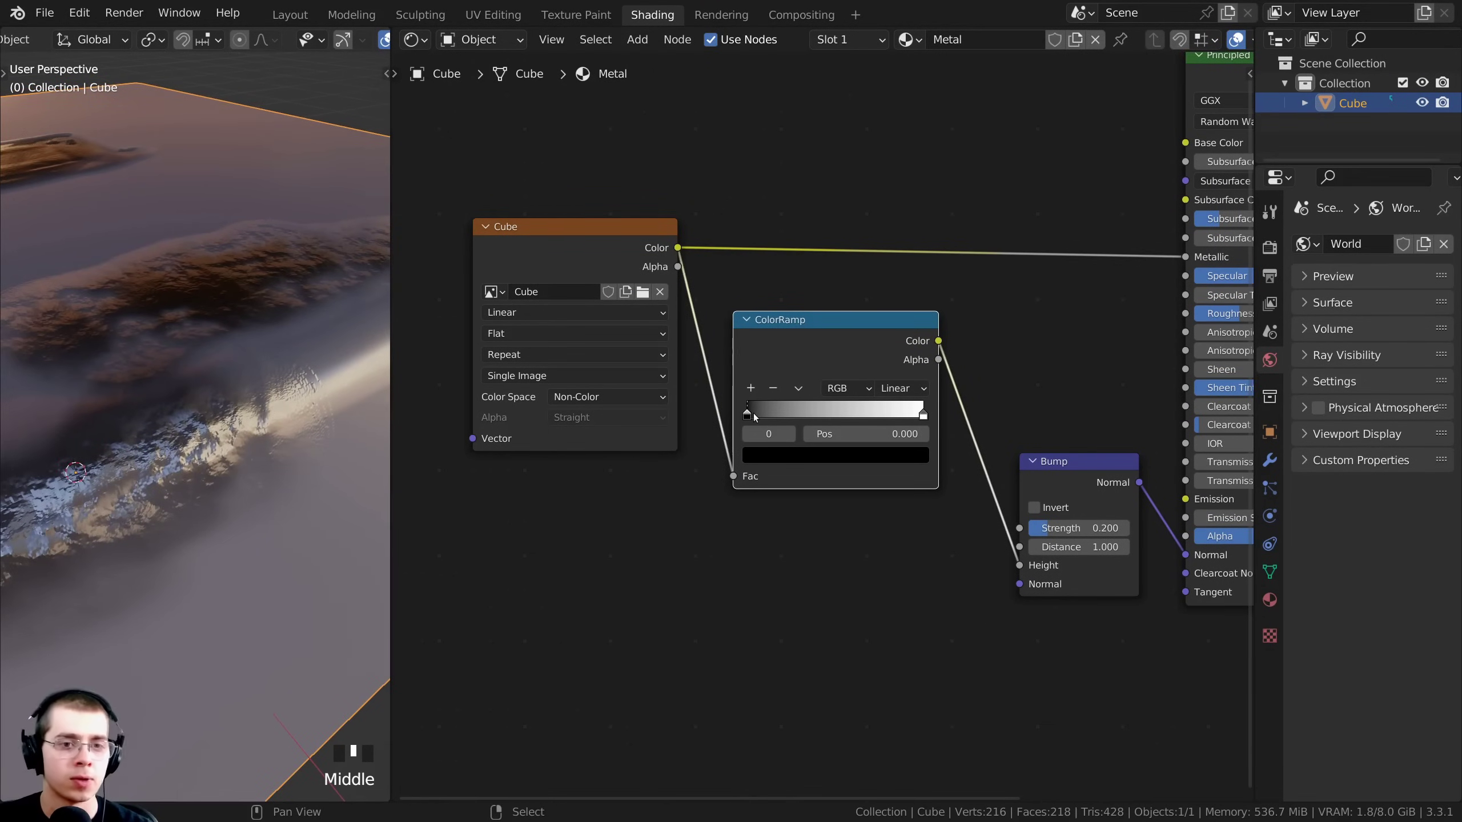
drag(749, 413, 800, 413)
middle_drag(277, 419, 26, 392)
scroll(298, 436, up, 3)
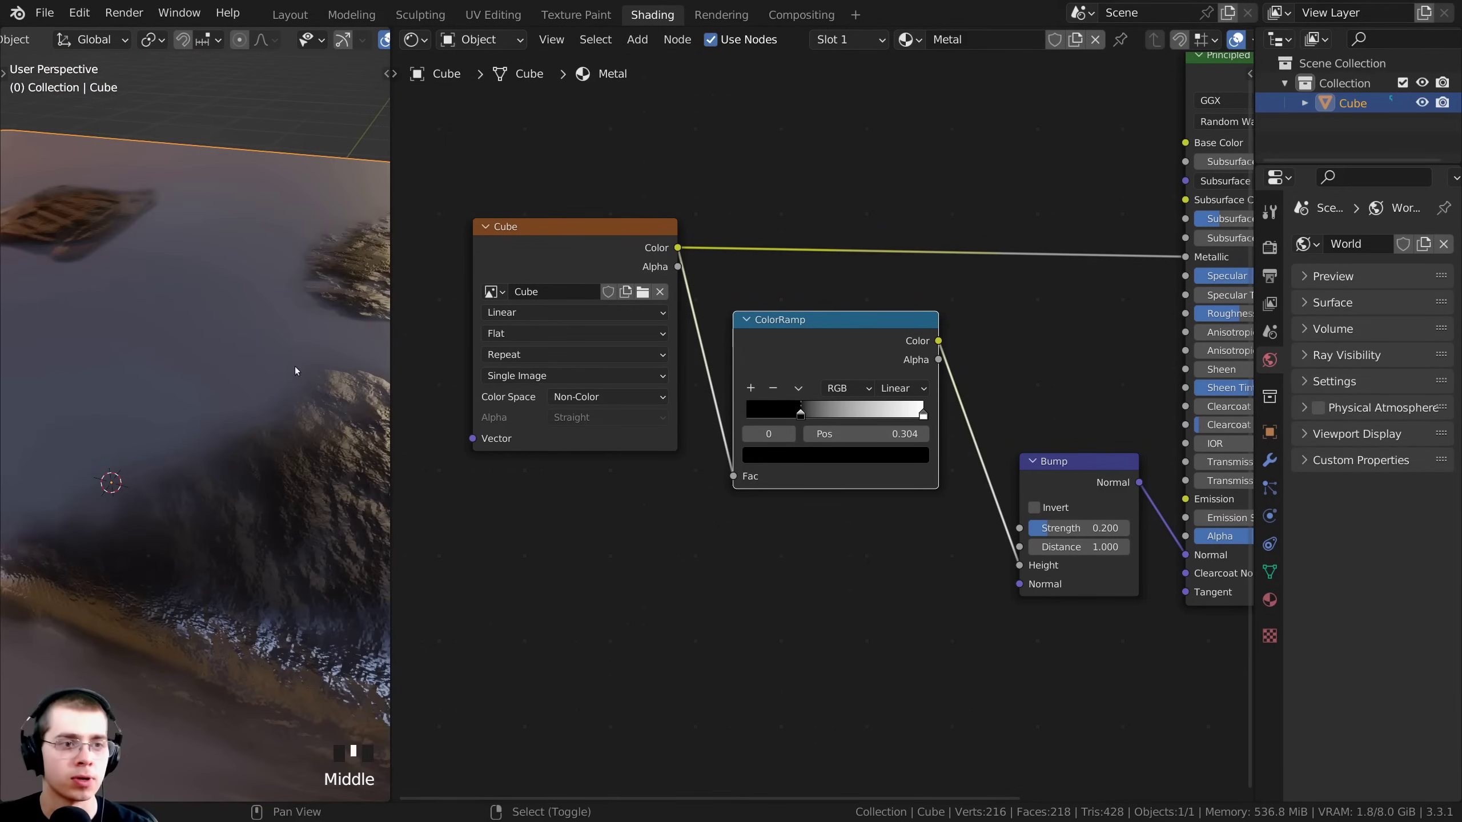
middle_drag(297, 369, 222, 420)
scroll(218, 391, up, 1)
scroll(222, 420, up, 2)
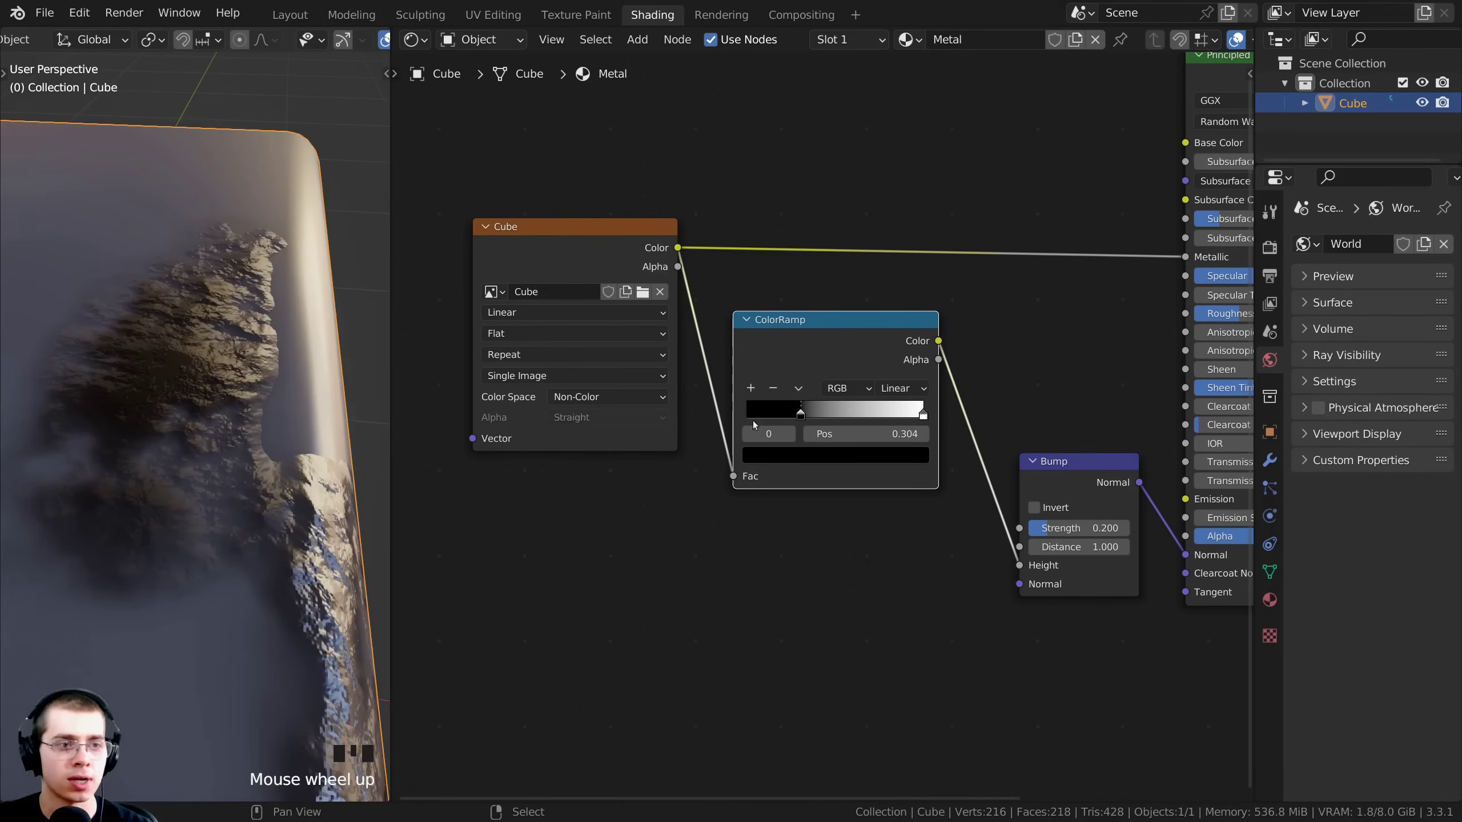
- Bring the ColorRamp's white stop close to the black stop and shift the black stop to about 0.369
drag(902, 411, 801, 413)
click(801, 413)
middle_drag(237, 419, 283, 361)
scroll(242, 397, up, 2)
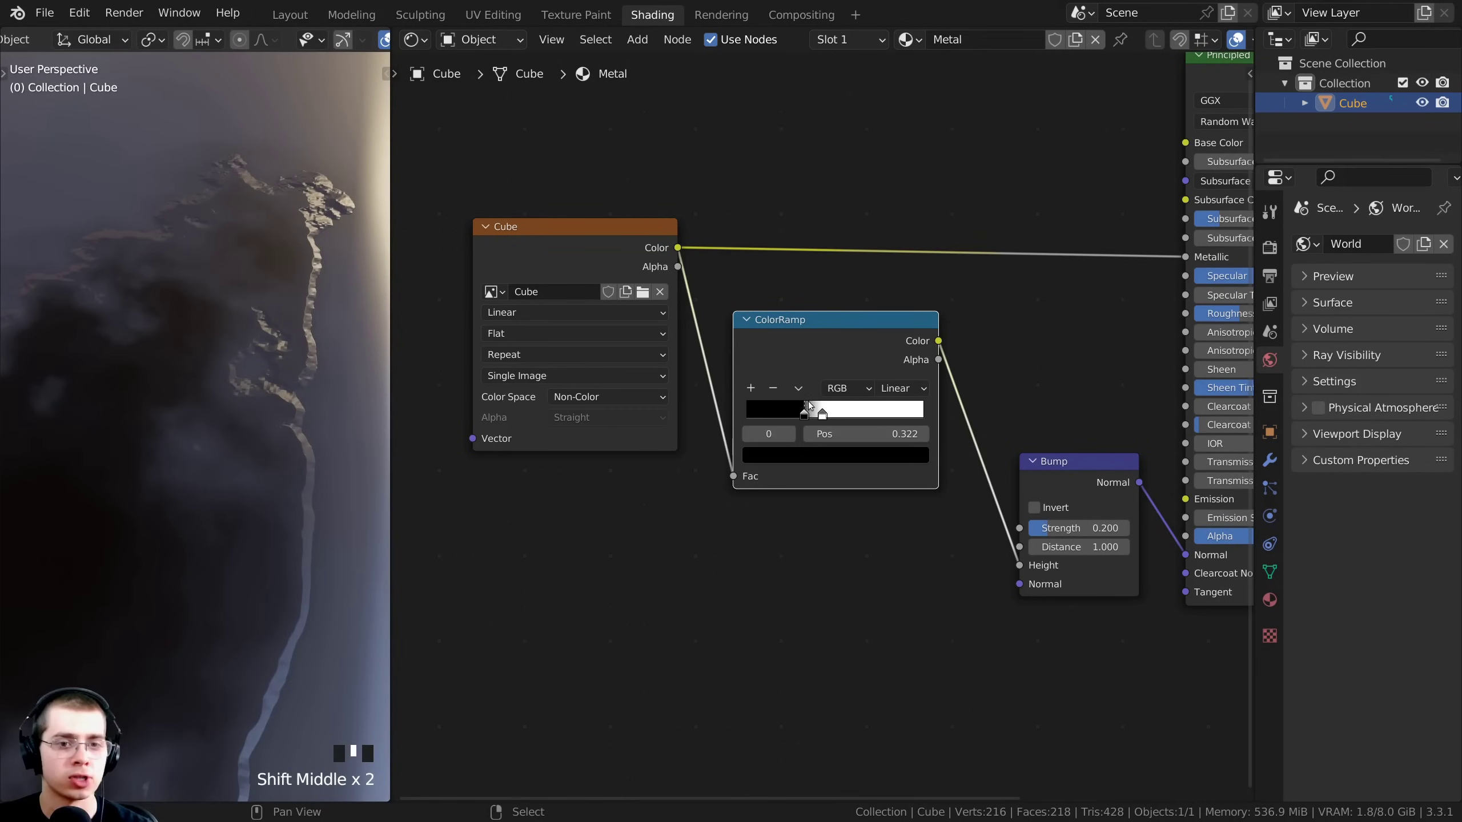
scroll(814, 410, up, 2)
mouse_move(796, 410)
mouse_down()
mouse_move(828, 406)
mouse_move(810, 407)
mouse_up()
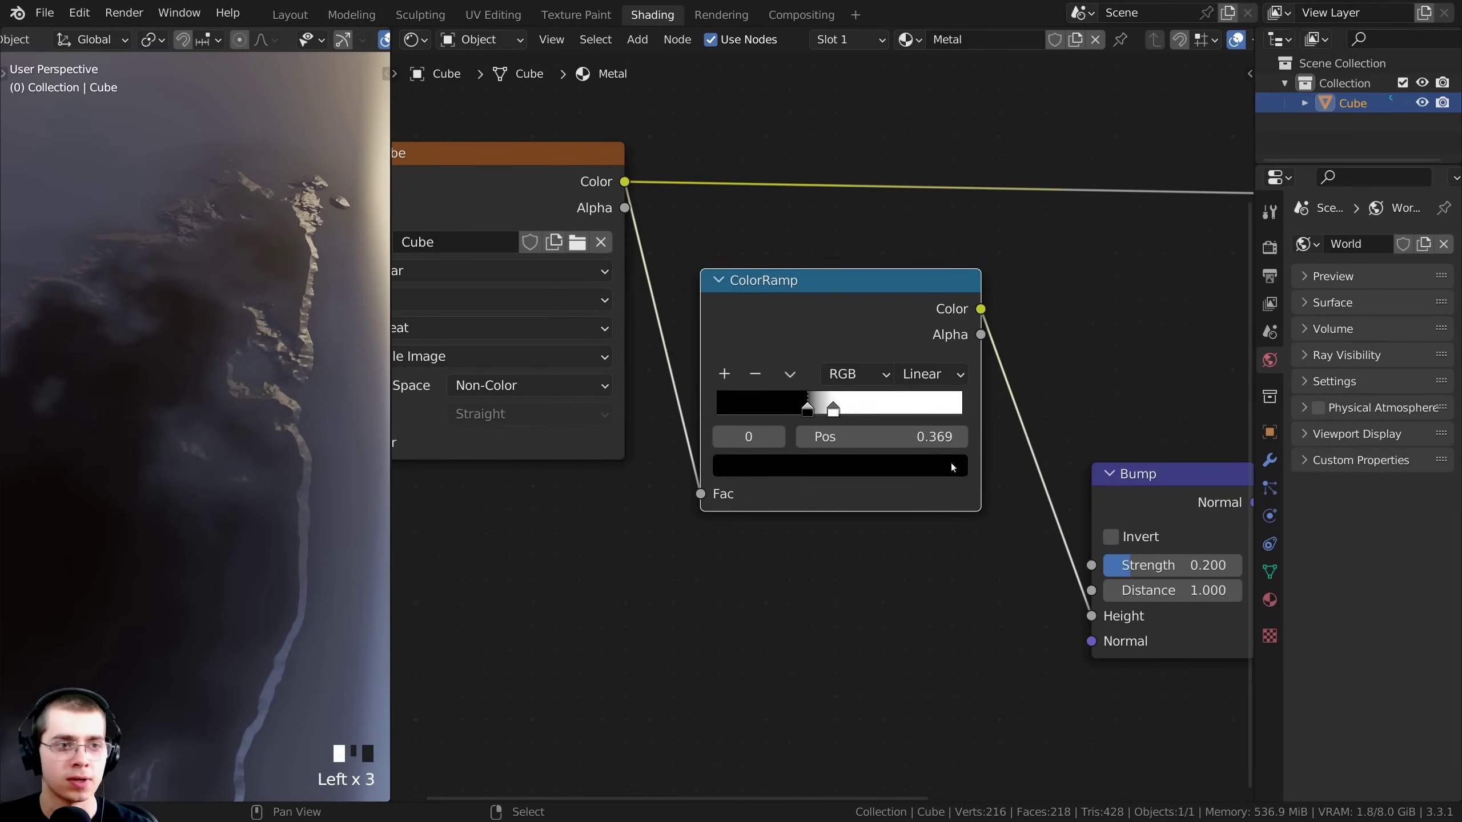
scroll(1085, 382, down, 3)
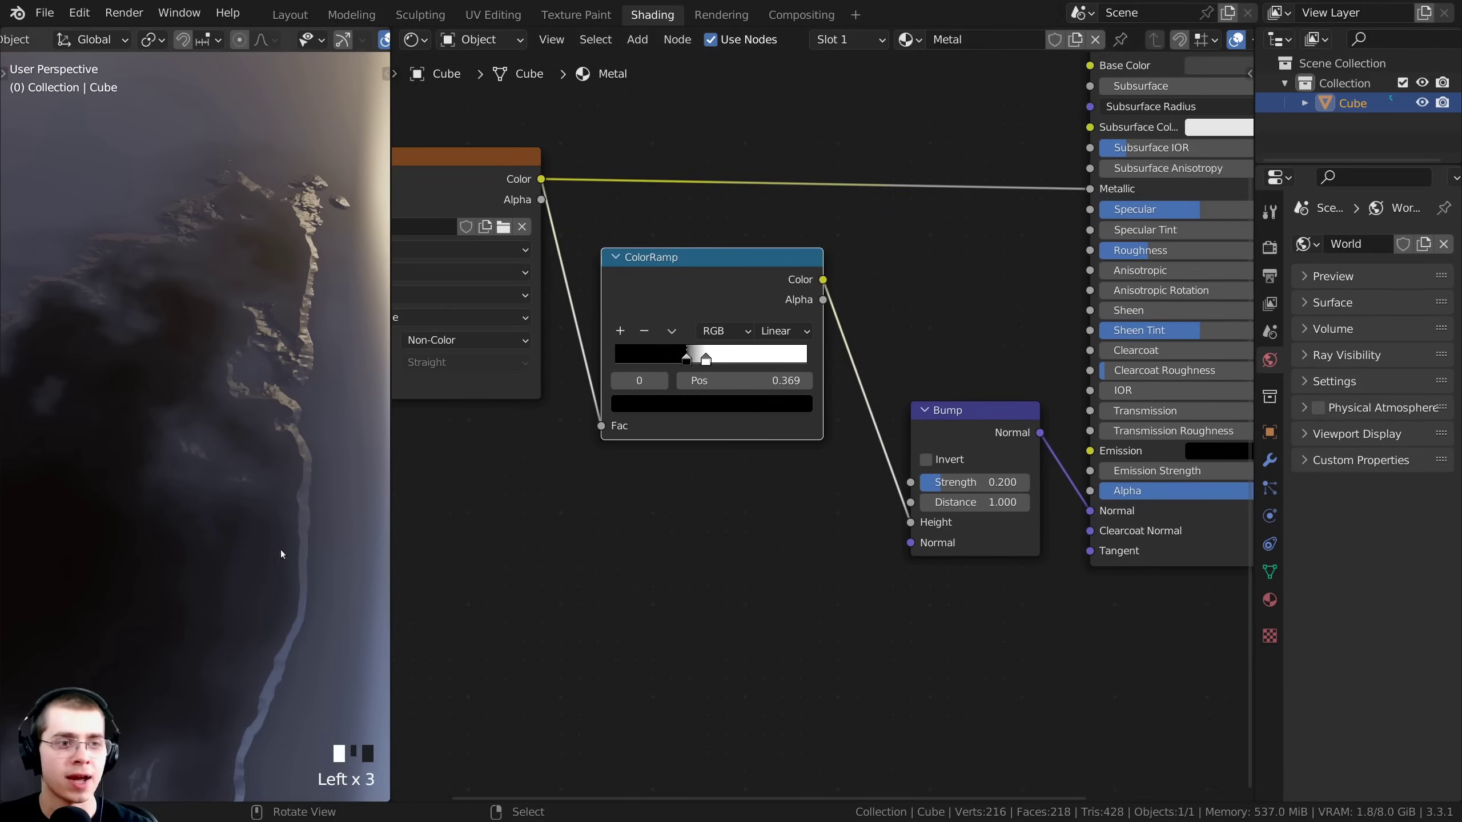
- Enable Invert on the Bump node while viewing the wear boundary near the cube's edge
shift+middle_drag(280, 549, 330, 400)
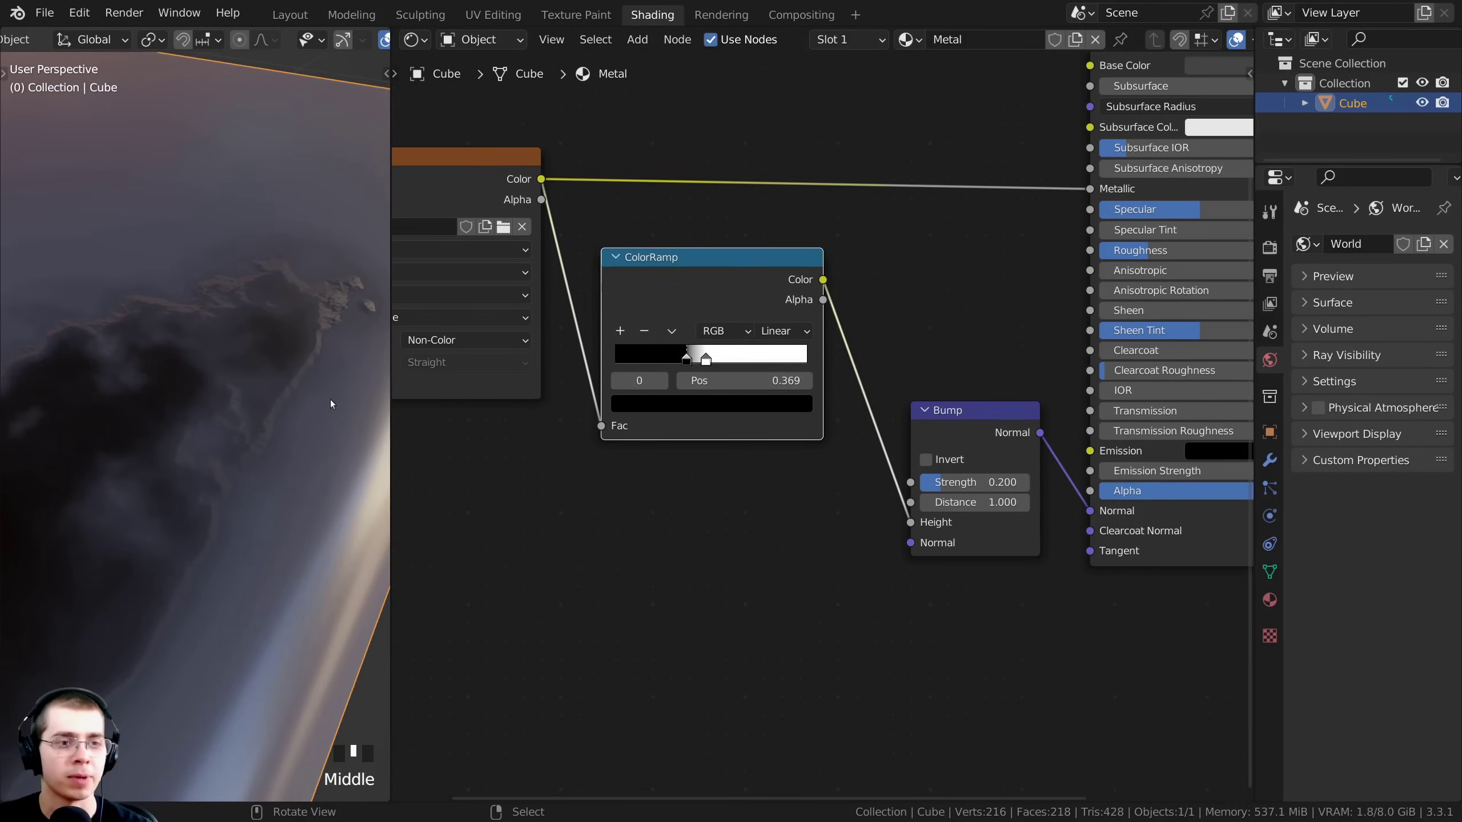
scroll(291, 431, up, 2)
scroll(905, 443, up, 2)
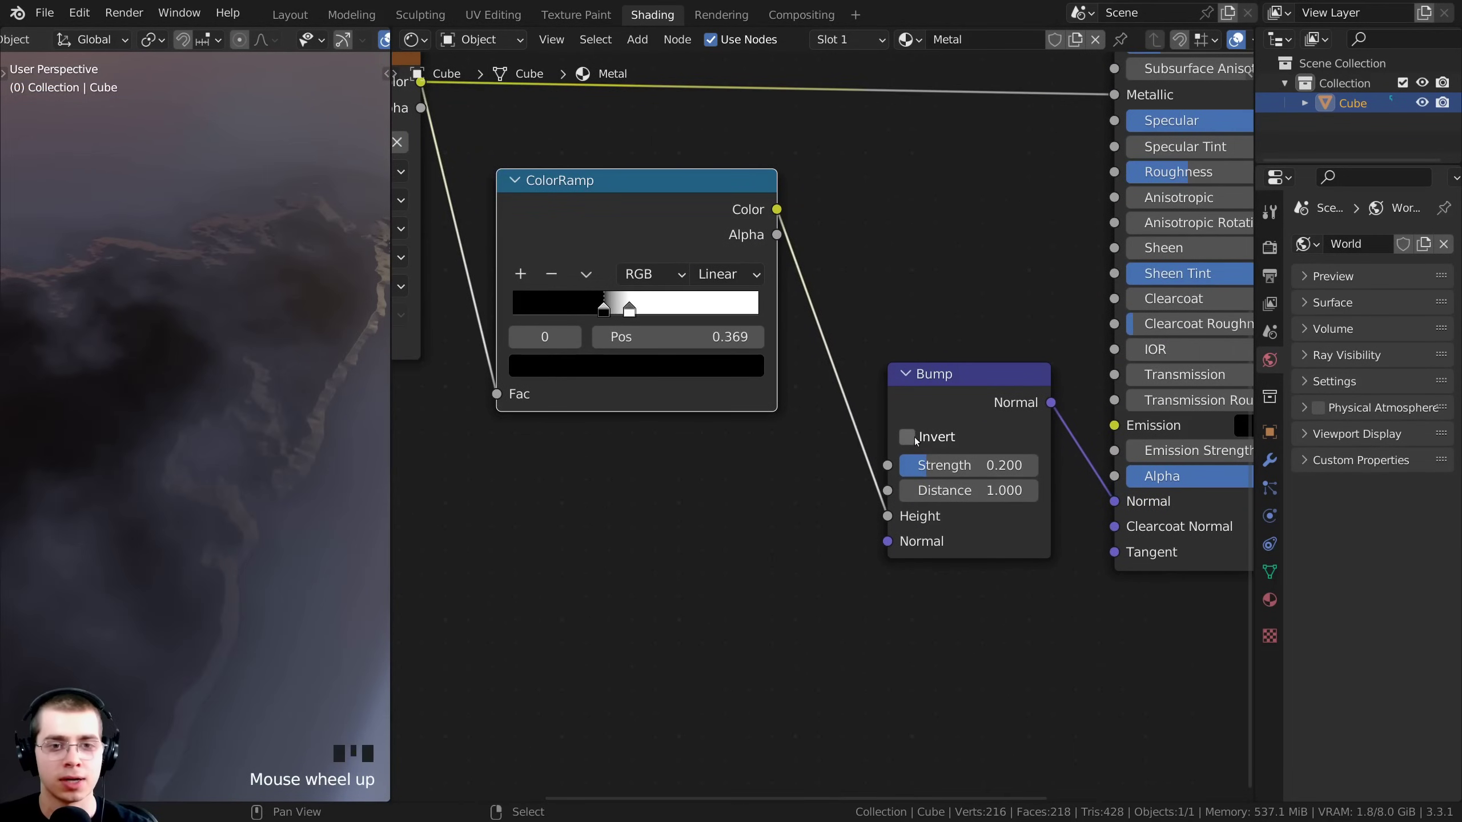
click(913, 438)
scroll(288, 363, down, 2)
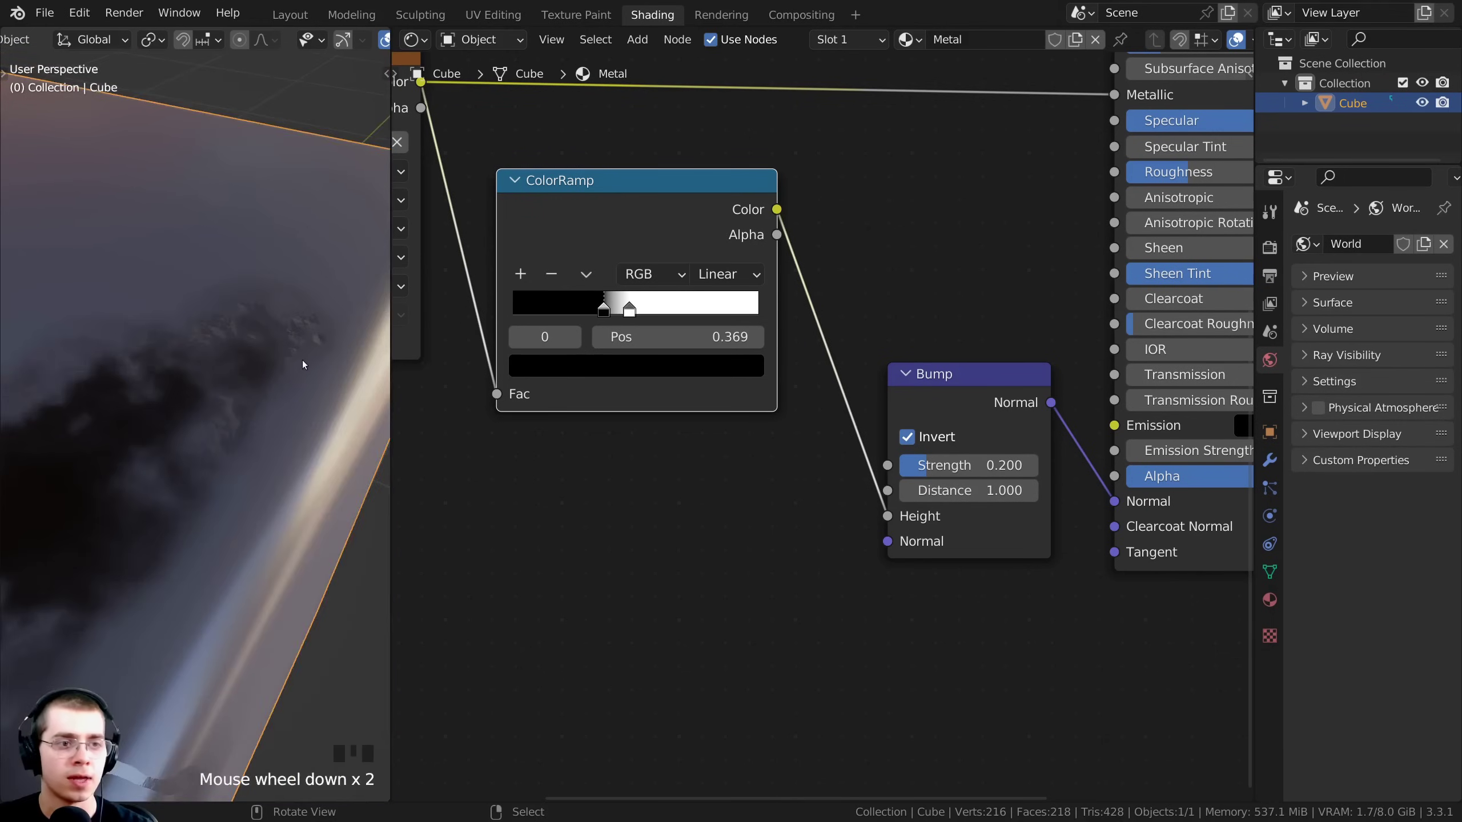
- Widen the 3D viewport, zoom in on the pixelated bump edge, and set the Cube image texture's interpolation to Cubic
middle_drag(300, 359, 454, 466)
ctrl+middle_drag(309, 483, 309, 447)
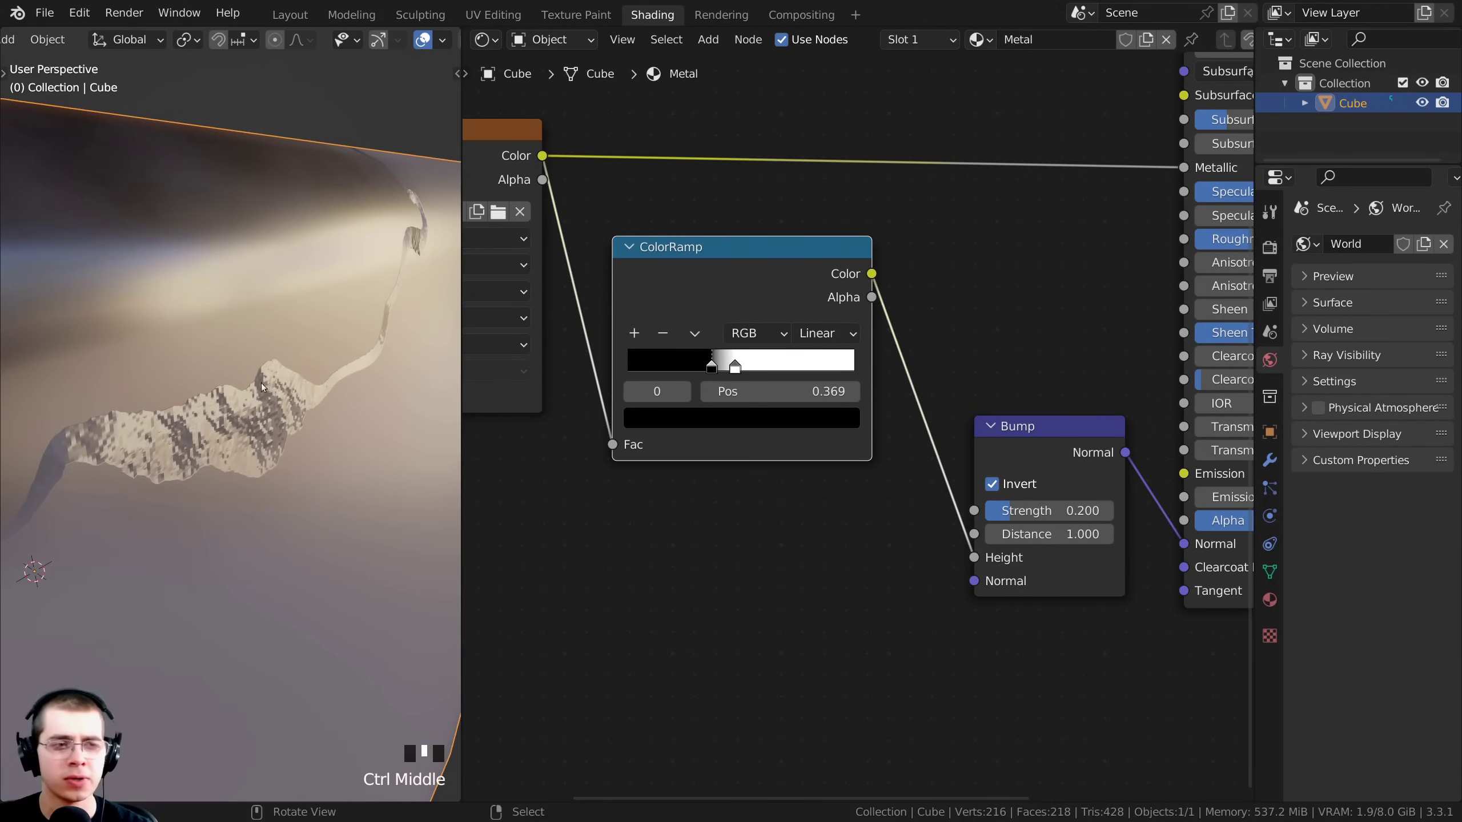
scroll(537, 325, down, 1)
middle_drag(537, 325, 787, 362)
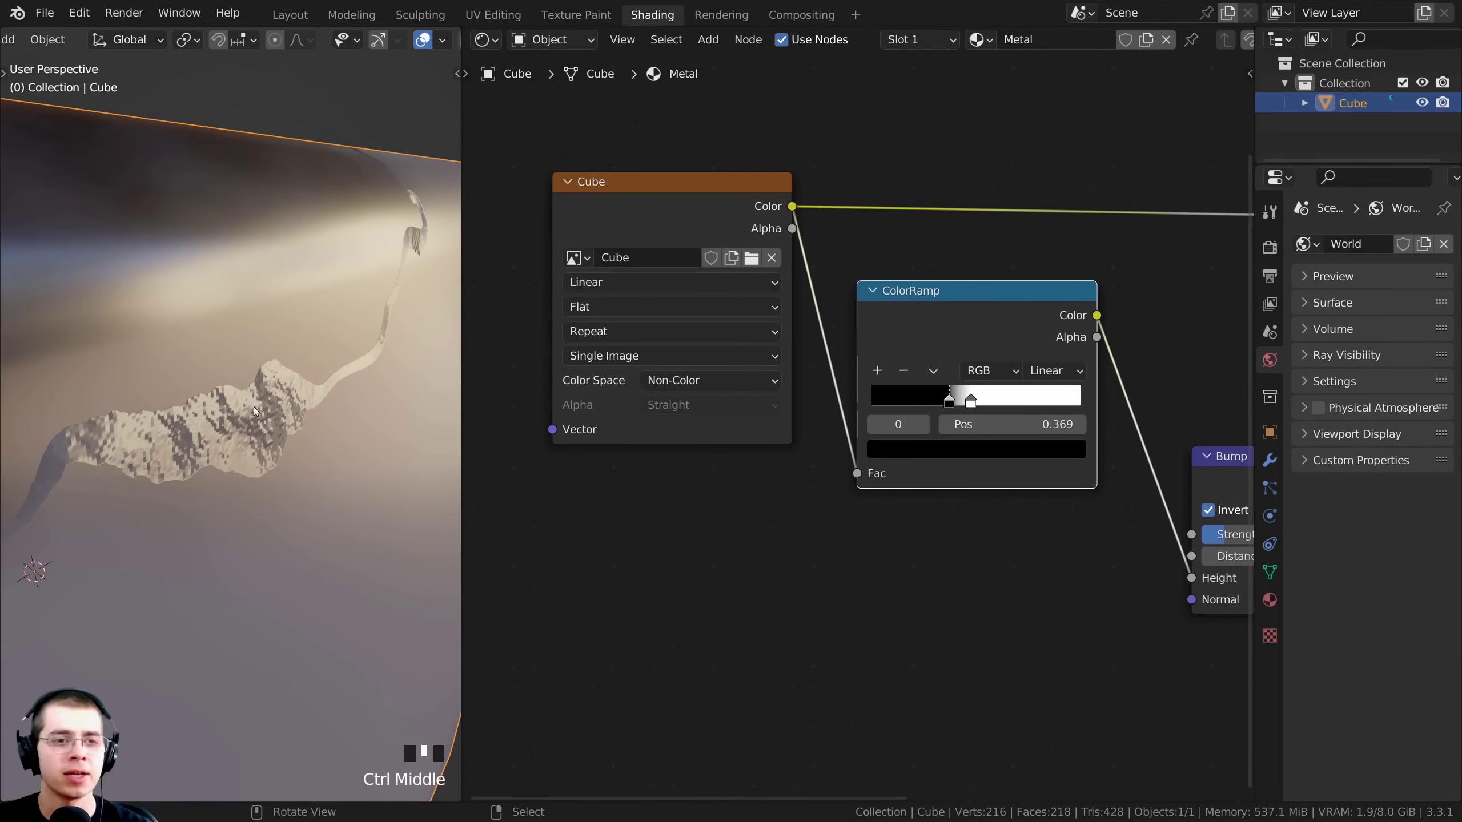
scroll(253, 414, down, 1)
middle_drag(682, 399, 626, 311)
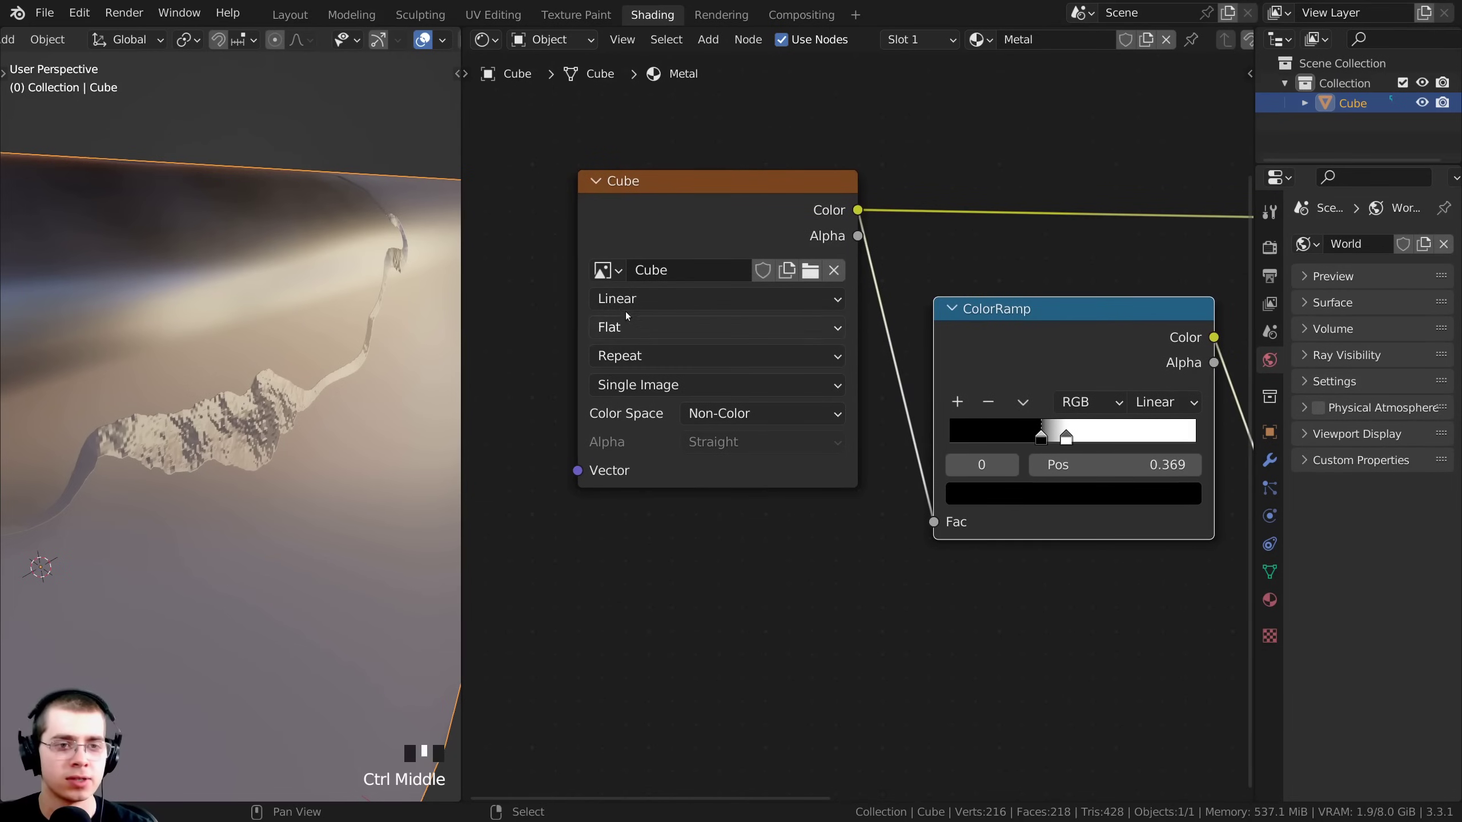
click(626, 305)
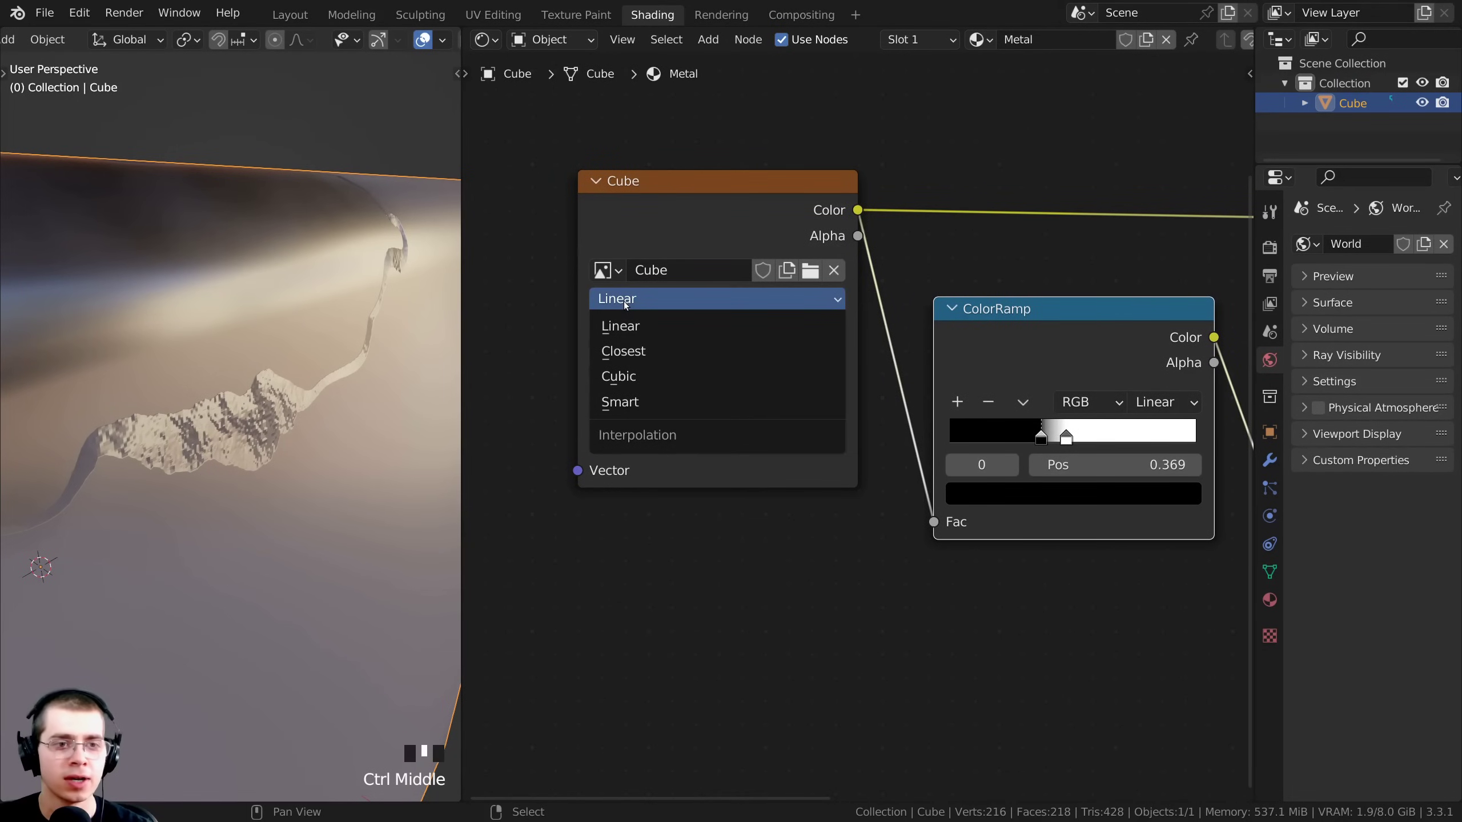
click(625, 377)
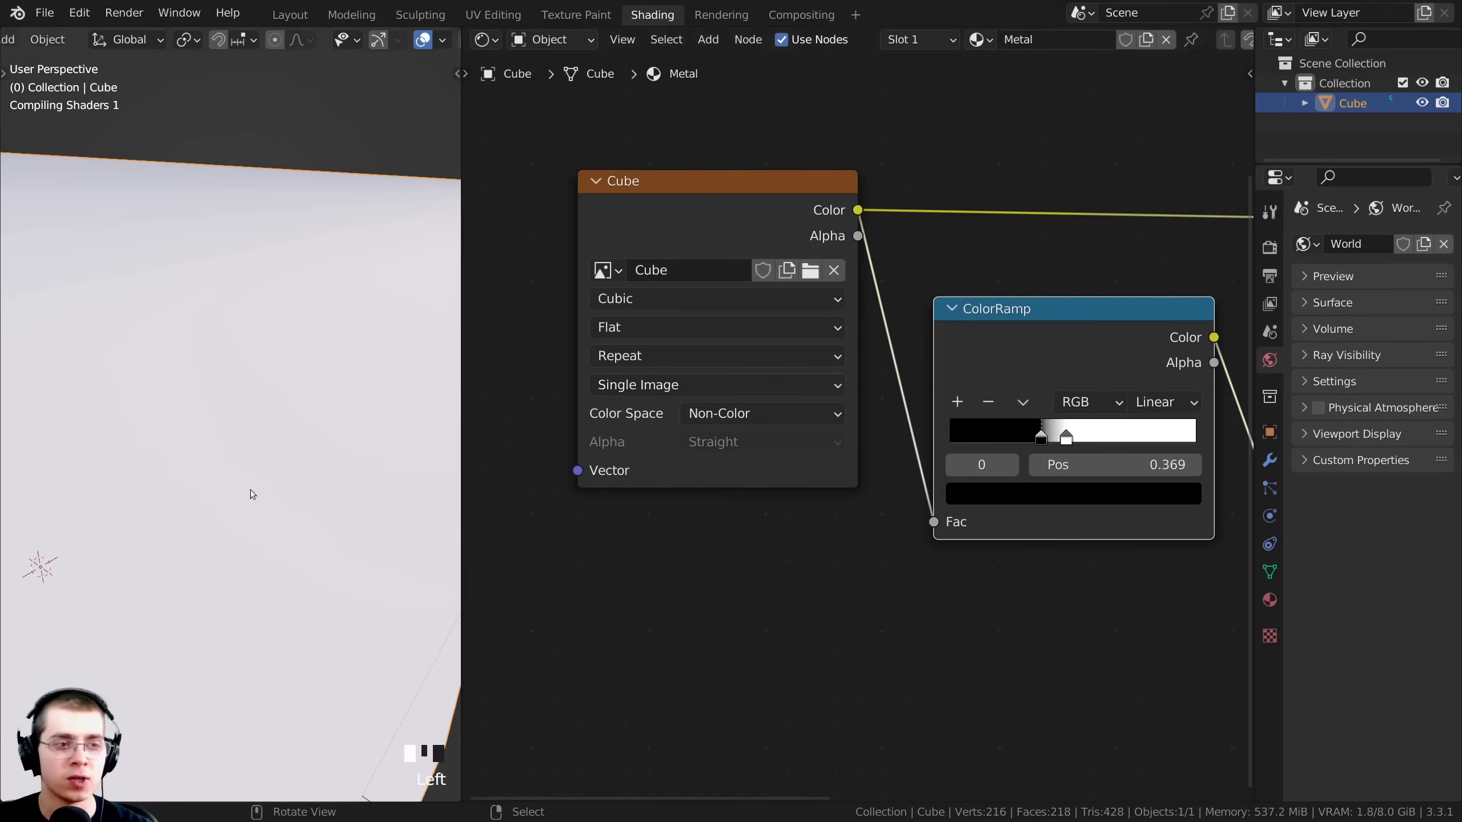
ctrl+middle_drag(217, 406, 210, 504)
scroll(225, 404, down, 2)
scroll(203, 331, up, 1)
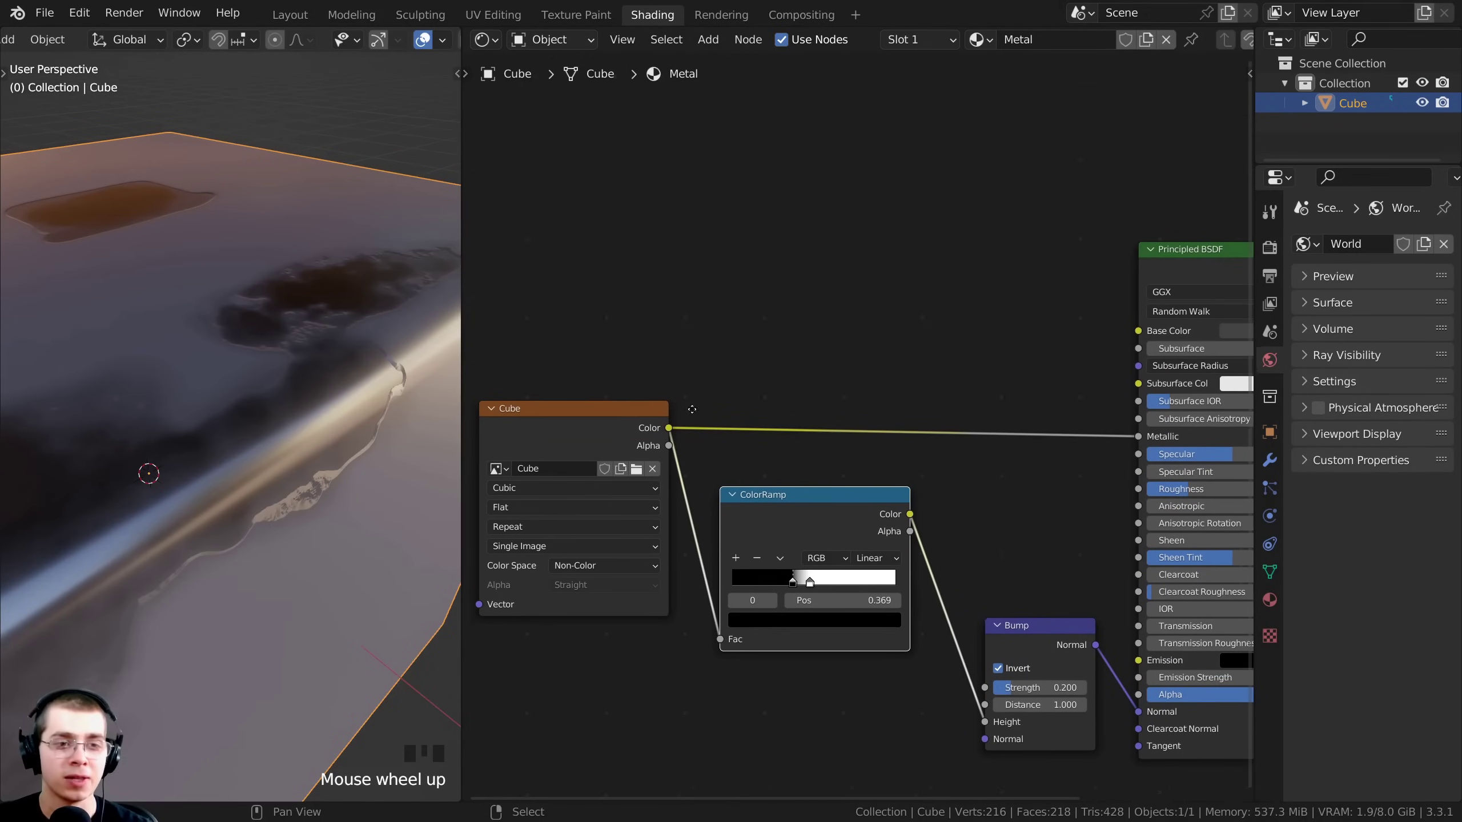
- Link the Cube image texture's Color to the Principled BSDF's Base Color
middle_drag(221, 444, 173, 330)
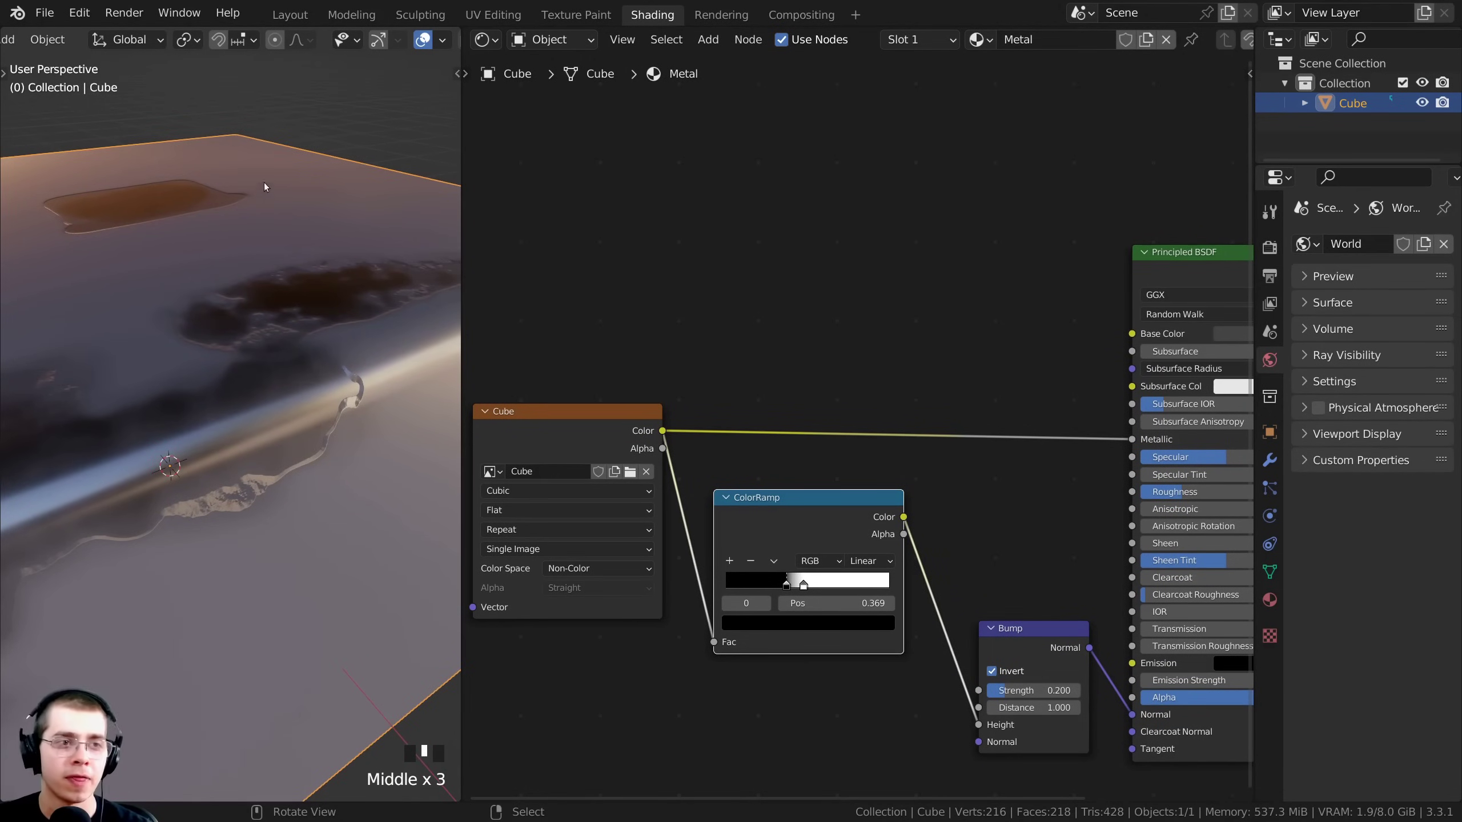
scroll(596, 426, up, 1)
middle_drag(246, 396, 237, 395)
middle_drag(641, 438, 620, 434)
drag(625, 425, 1131, 324)
scroll(1086, 337, down, 2)
middle_drag(1071, 340, 957, 331)
scroll(879, 345, up, 1)
middle_drag(388, 410, 391, 431)
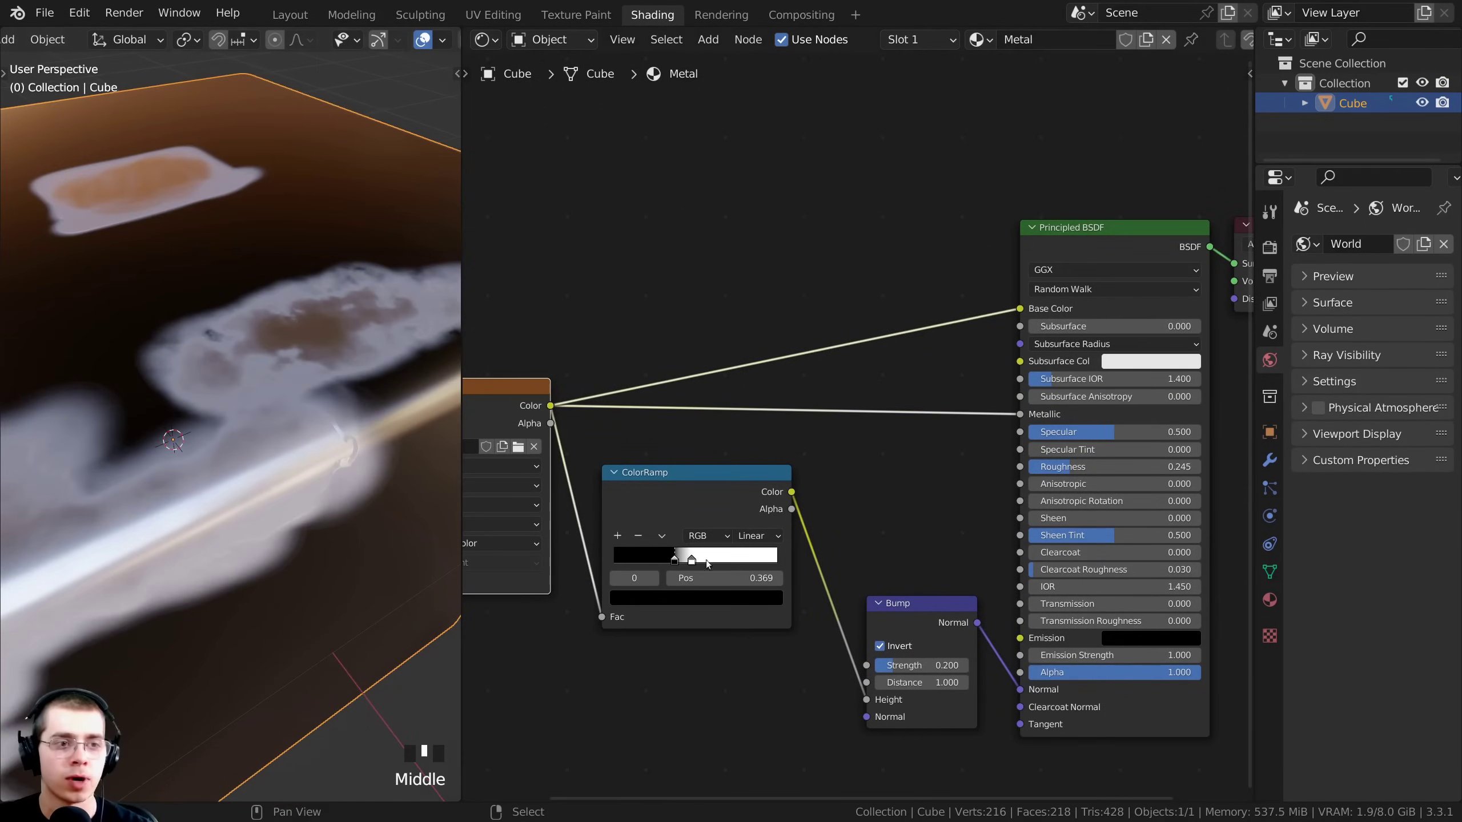
- Duplicate the ColorRamp into the link between the Cube image and Base Color, and reset the copy to its default values
scroll(700, 499, up, 1)
drag(698, 502, 710, 507)
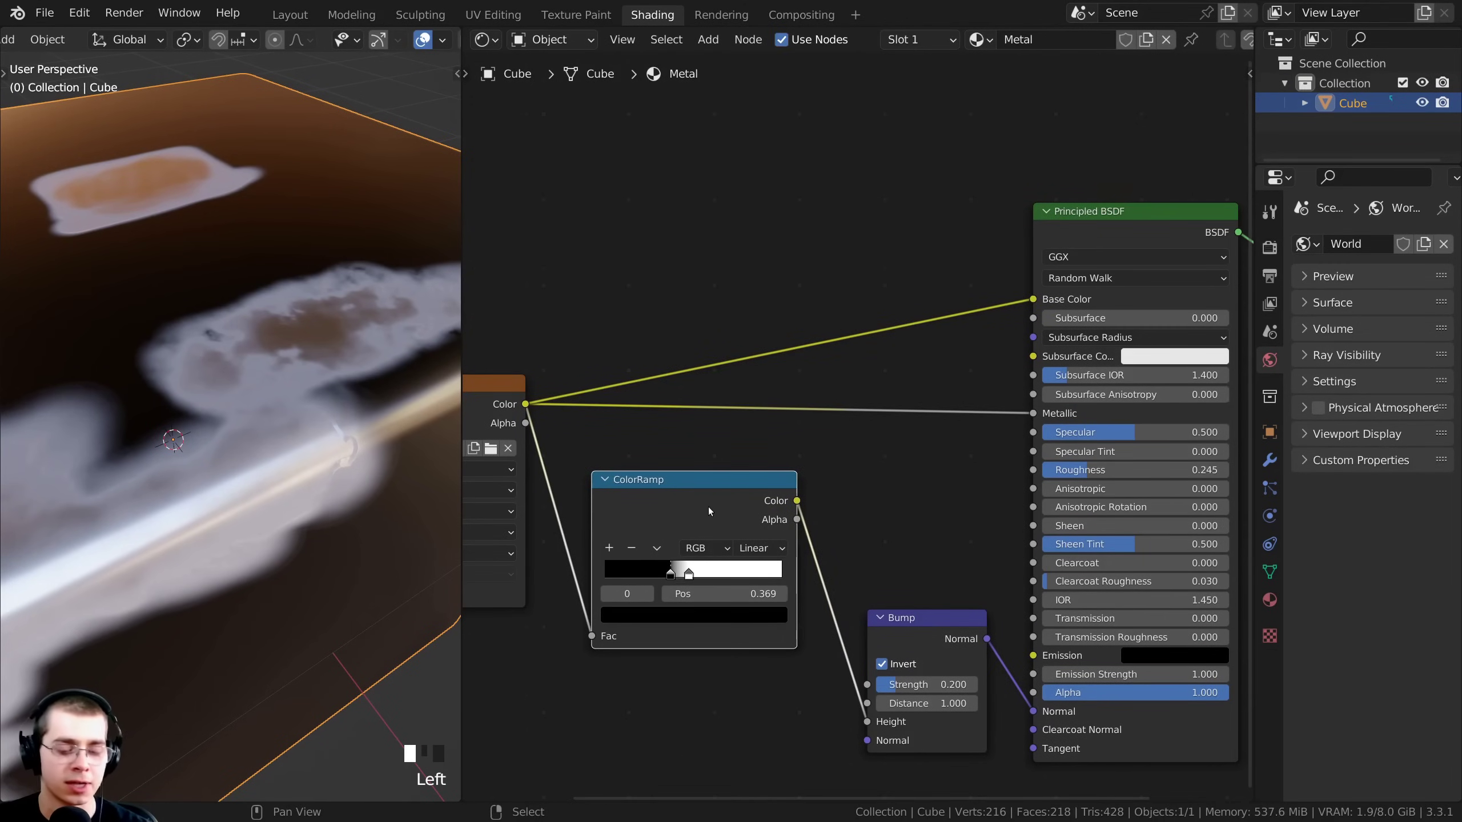
middle_drag(710, 509, 711, 521)
key(shift+d)
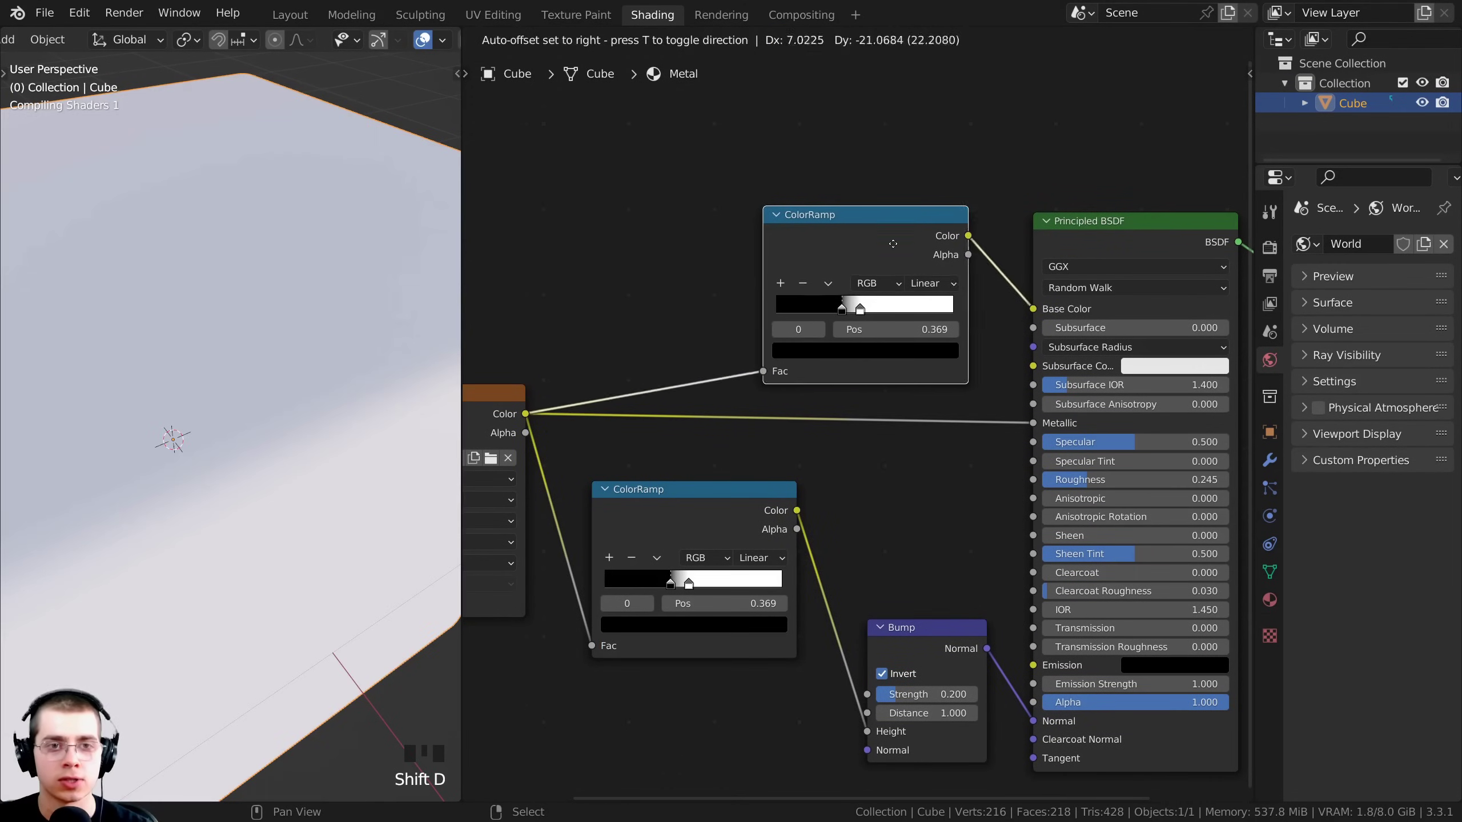
click(898, 245)
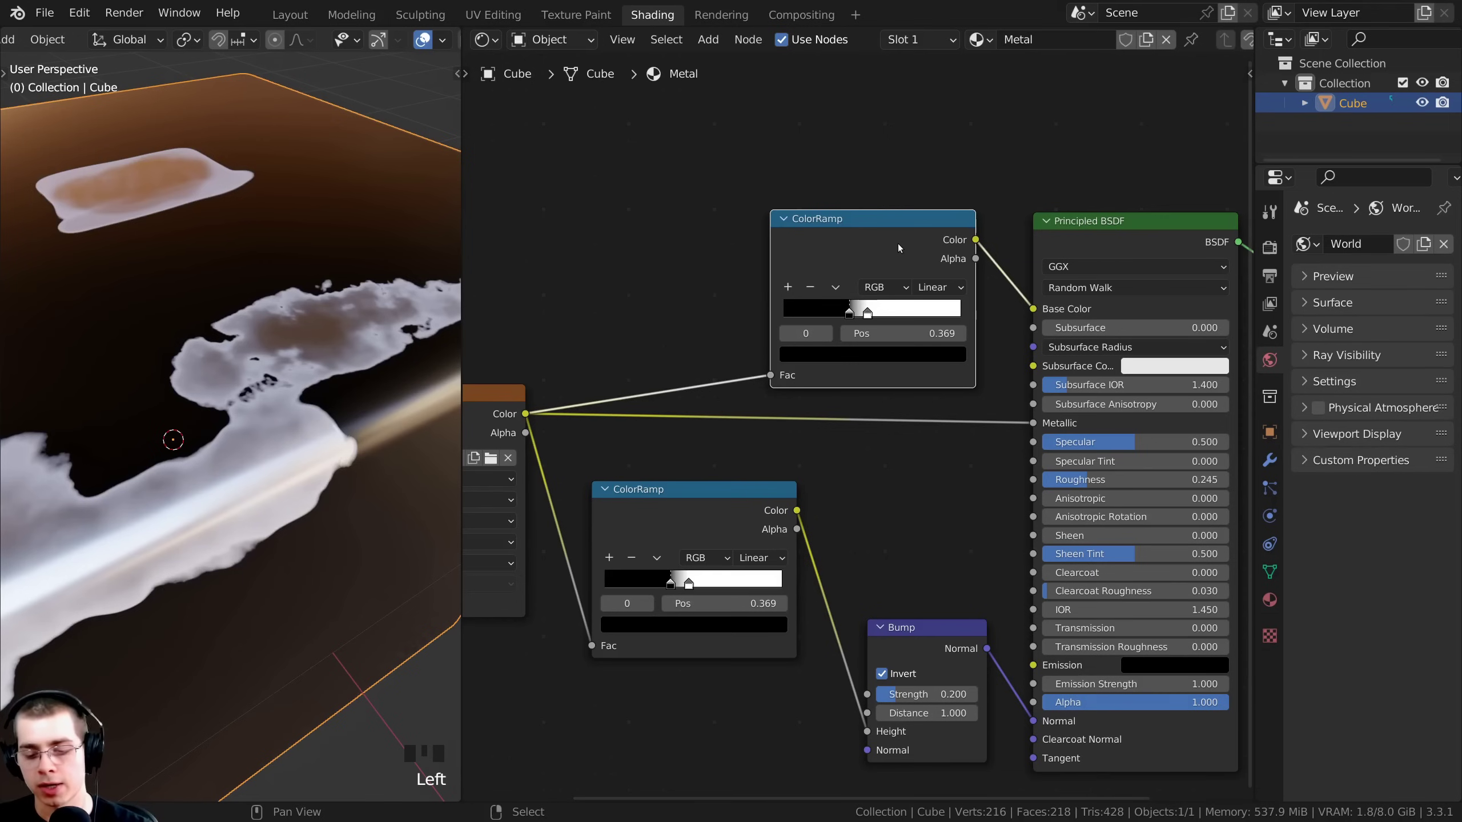
key(BackSpace)
scroll(868, 260, up, 2)
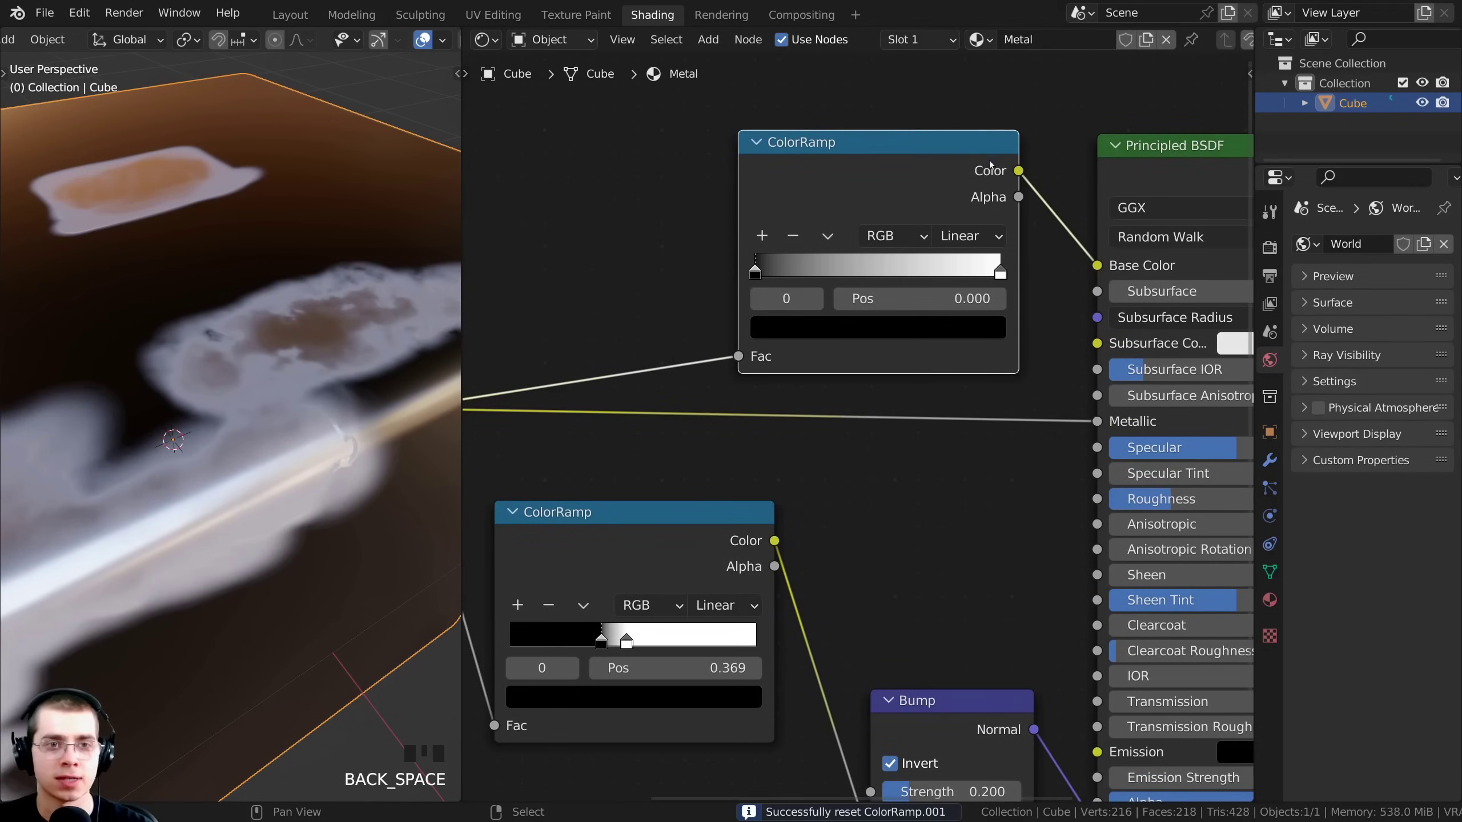
- Narrow the Base Color ColorRamp's transition by moving the black stop to 0.460 and the white stop to 0.584
scroll(929, 282, up, 2)
drag(764, 319, 832, 321)
drag(1042, 320, 942, 321)
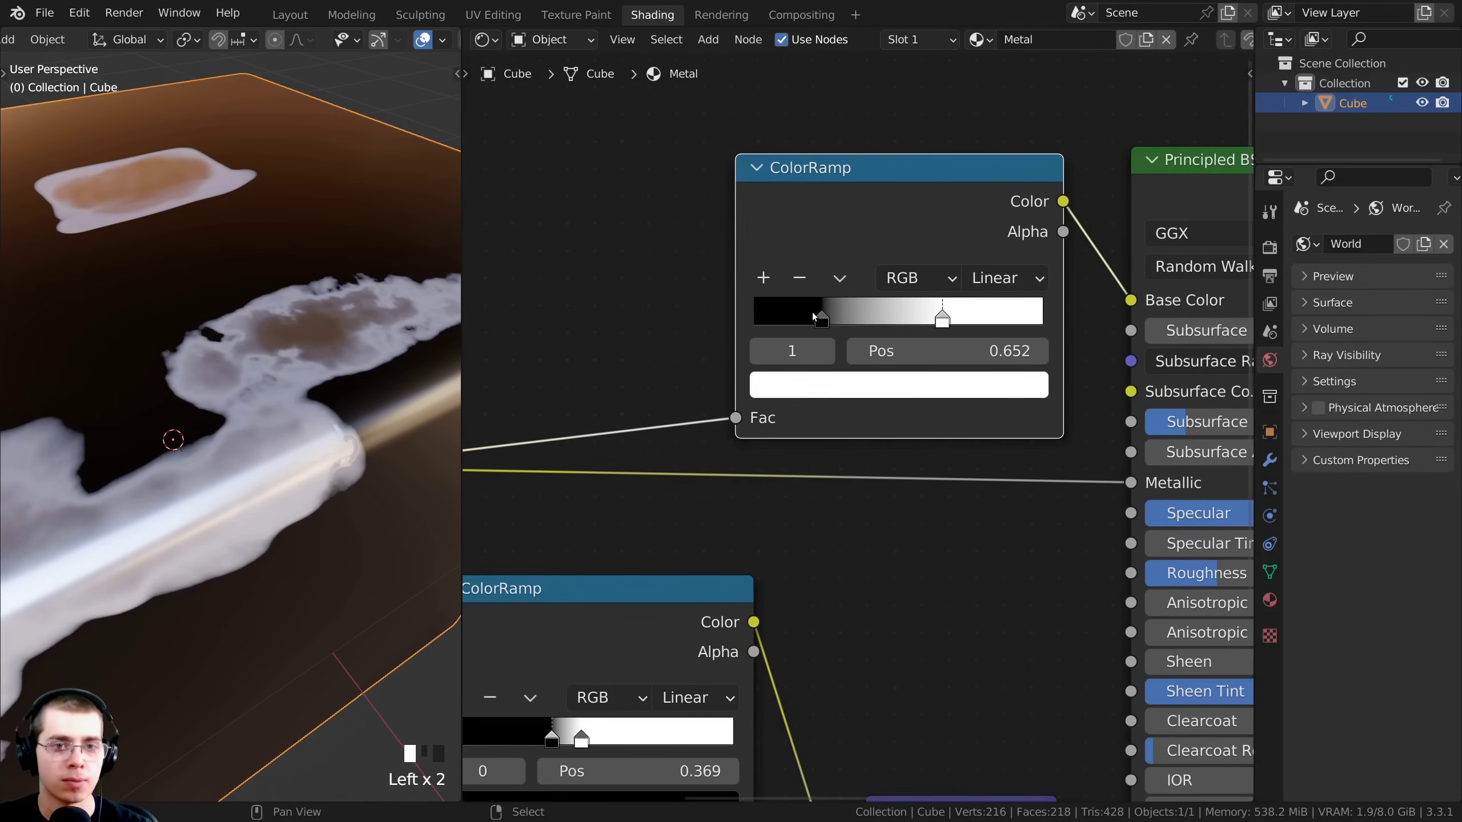
drag(822, 318, 873, 320)
middle_drag(248, 357, 276, 319)
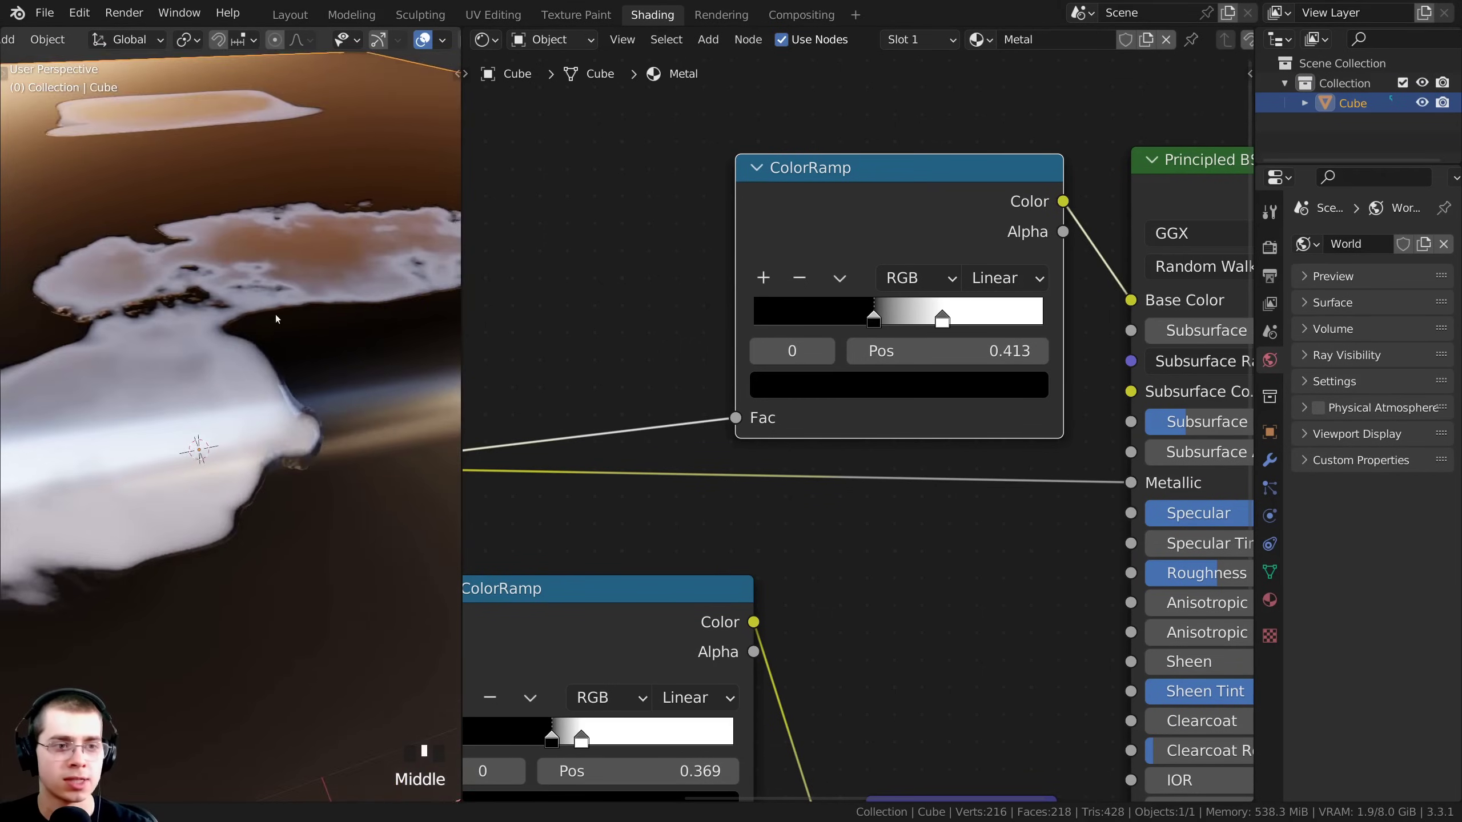
scroll(315, 374, up, 2)
mouse_move(928, 320)
mouse_down()
mouse_move(889, 321)
mouse_move(924, 319)
mouse_up()
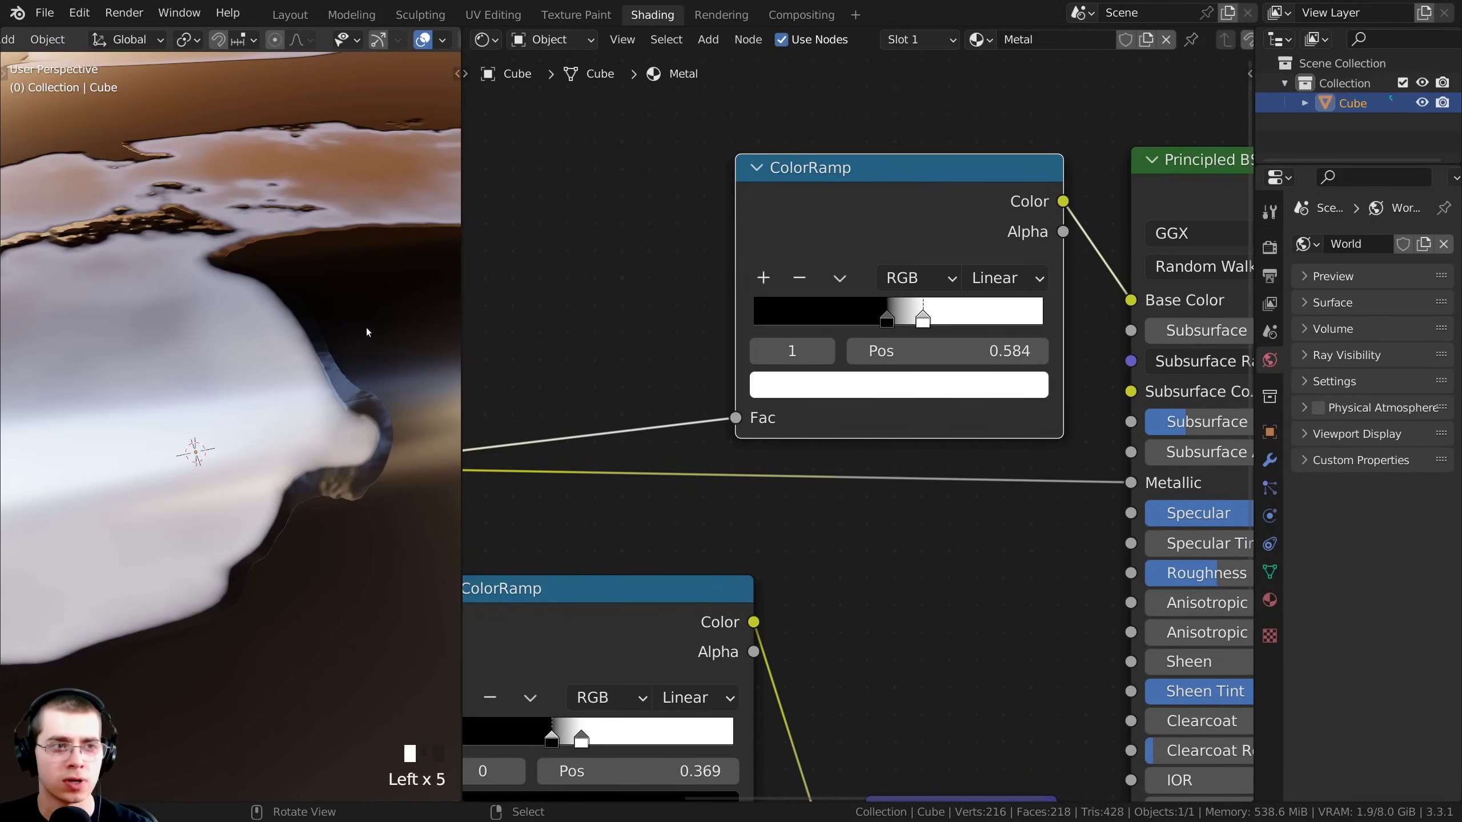
scroll(368, 333, down, 3)
mouse_move(368, 332)
middle_down()
mouse_move(368, 392)
mouse_move(380, 346)
middle_up()
scroll(840, 349, up, 1)
middle_drag(840, 348, 843, 365)
scroll(852, 366, up, 1)
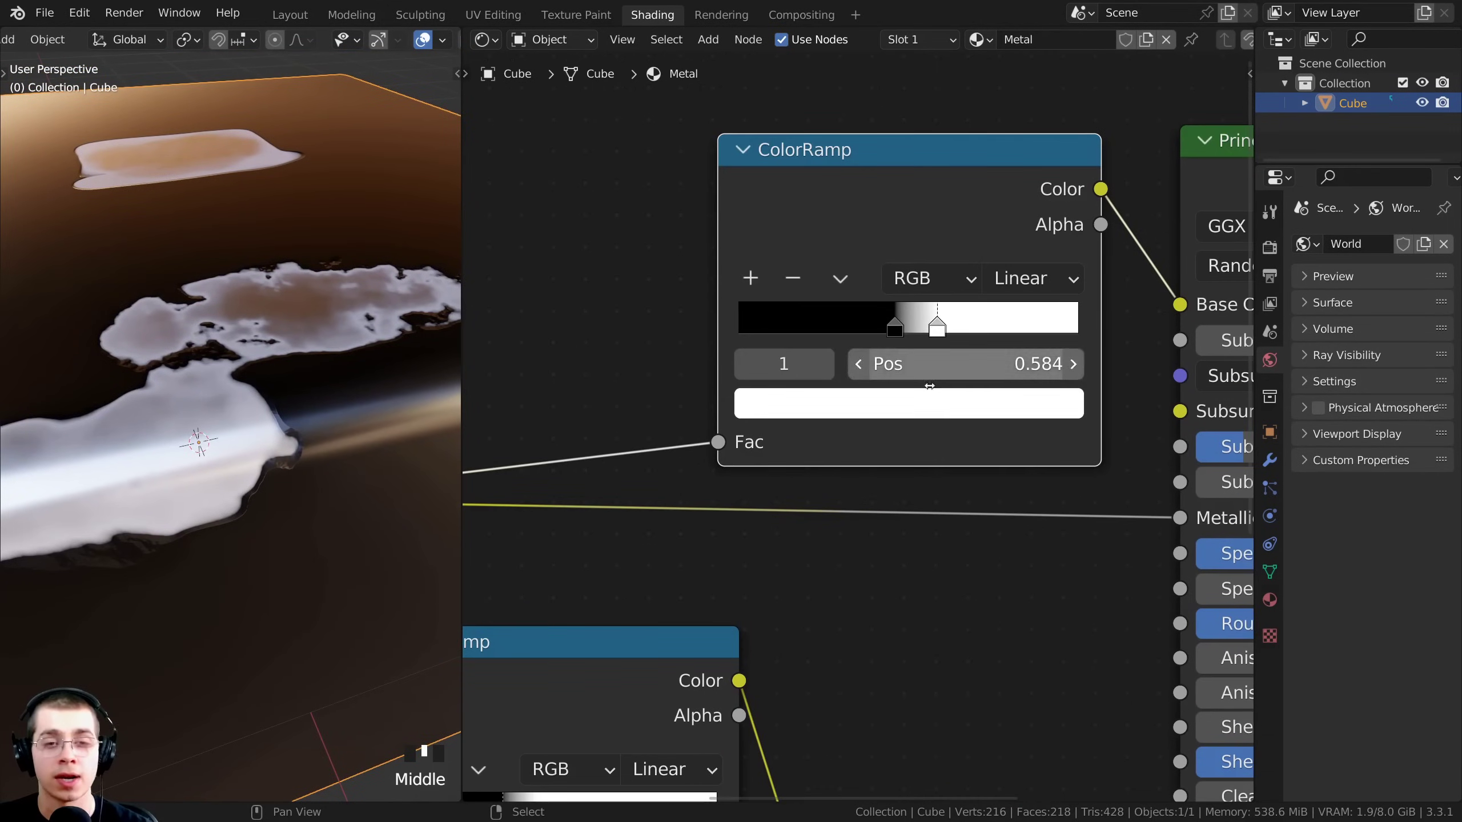
- Color the Base Color ramp's black stop a golden yellow with H 0.084, S 0.995 and V 0.607
scroll(906, 425, down, 1)
middle_drag(908, 433, 902, 485)
click(884, 392)
scroll(854, 501, down, 1)
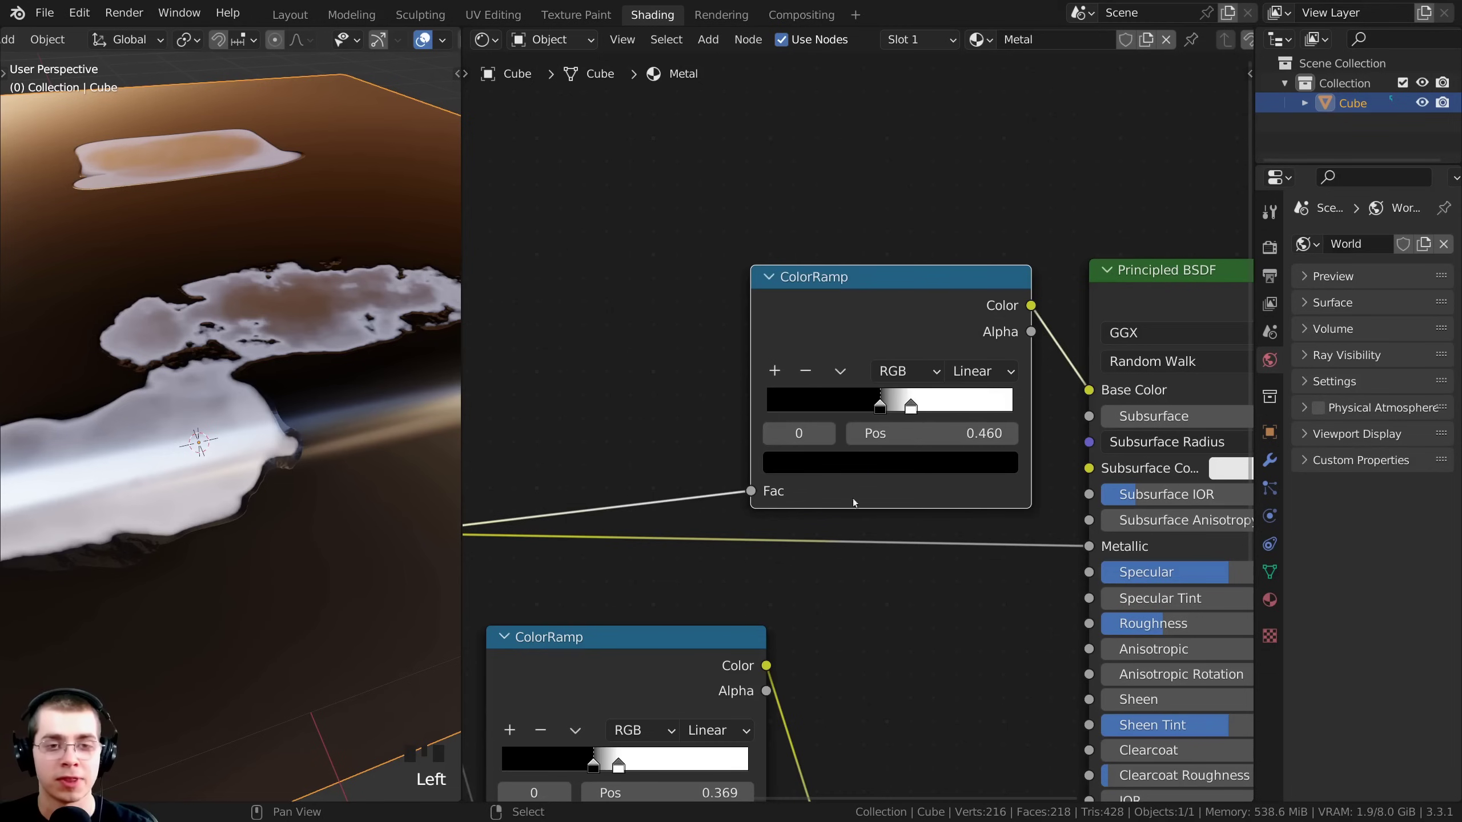
click(870, 459)
drag(964, 280, 965, 126)
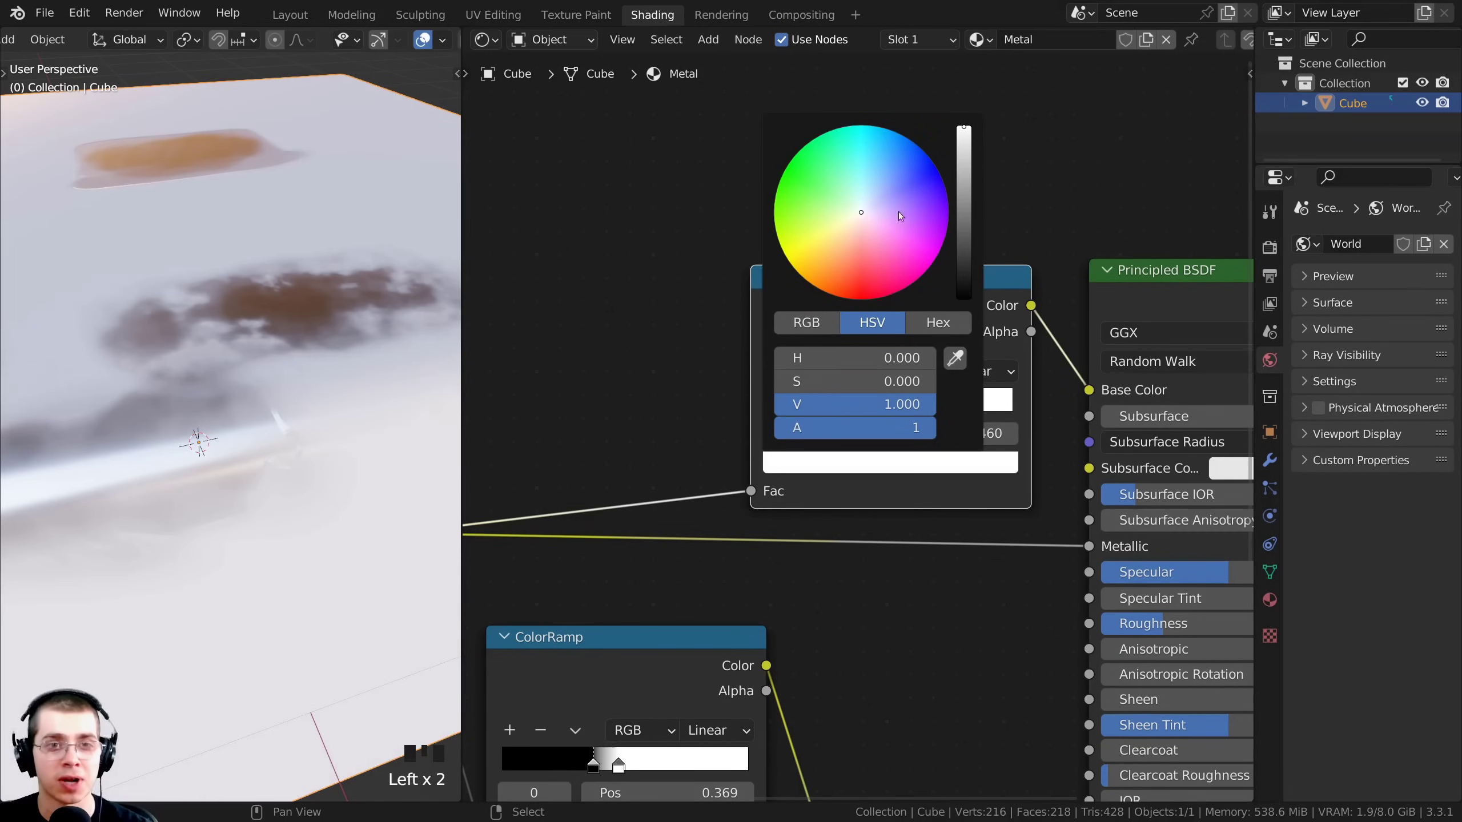
drag(868, 219, 806, 275)
drag(964, 141, 964, 160)
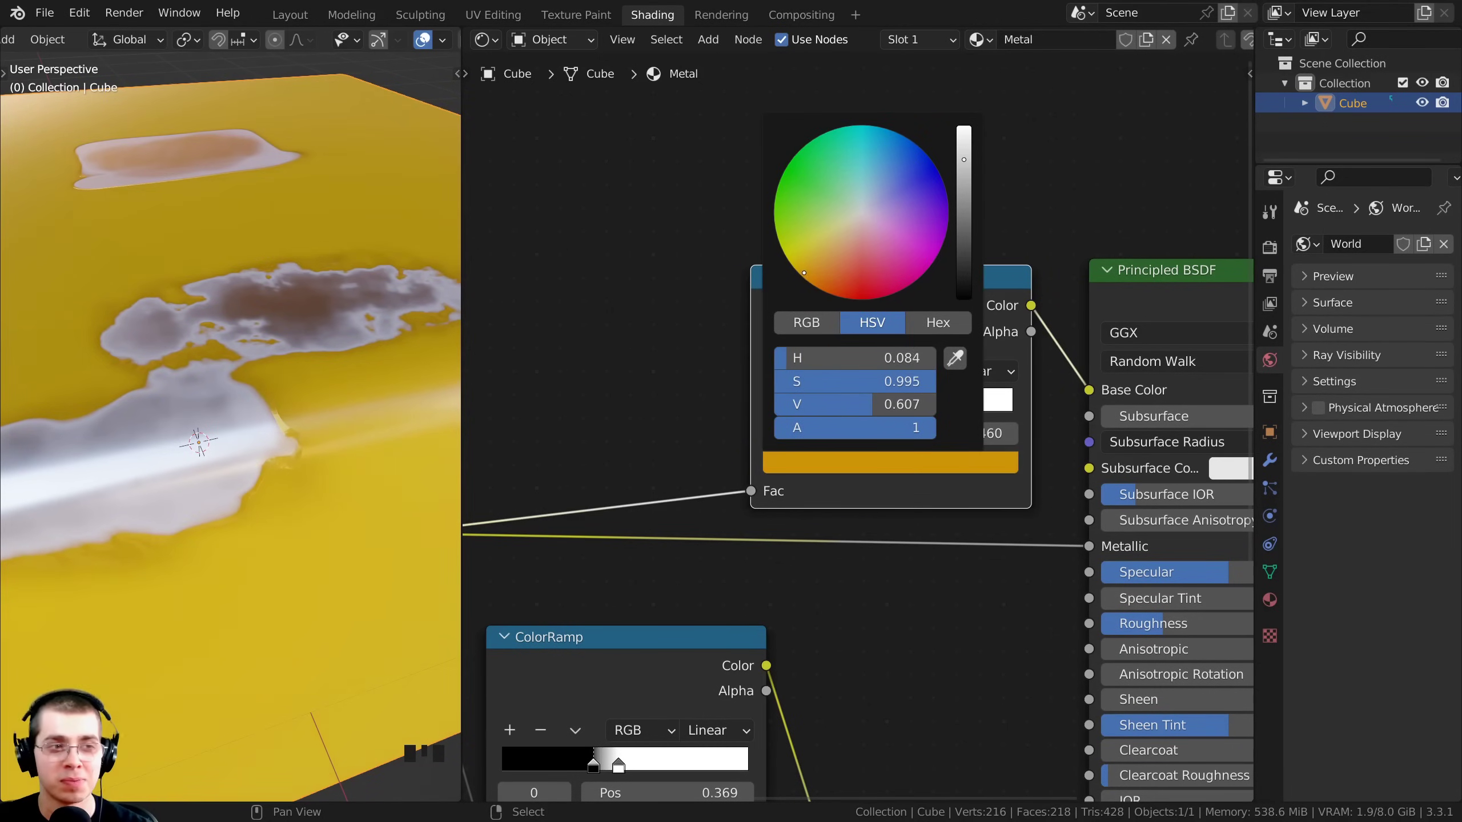
- Change the Base Color ramp's white stop to a dark grey for the bare metal and check the cube
scroll(322, 397, down, 3)
middle_drag(322, 397, 327, 396)
scroll(725, 365, up, 2)
middle_drag(247, 420, 175, 342)
scroll(245, 418, up, 2)
middle_drag(246, 418, 267, 411)
click(919, 402)
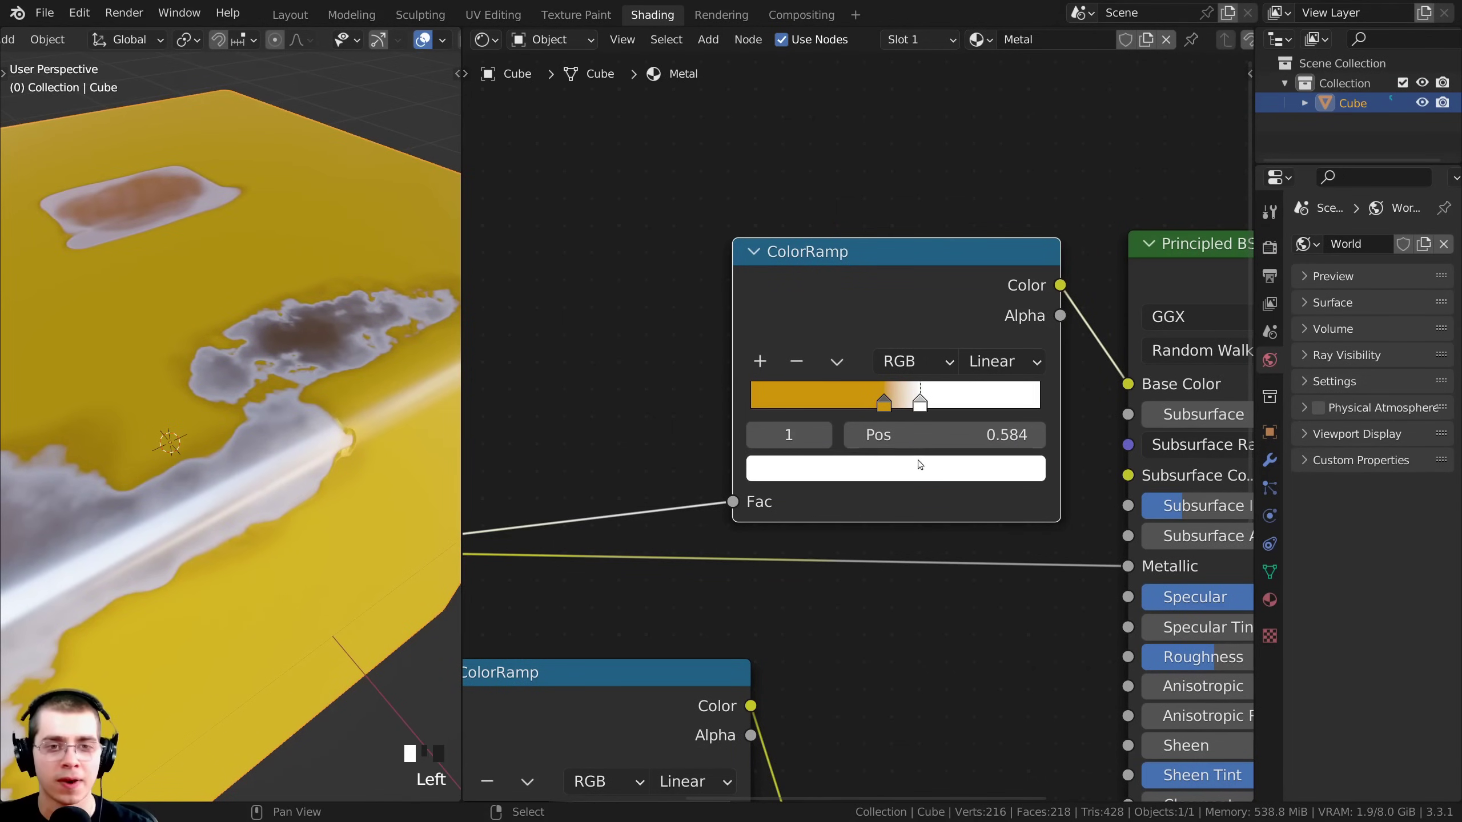
click(914, 471)
mouse_move(987, 224)
mouse_down()
mouse_move(981, 185)
mouse_move(981, 227)
mouse_up()
scroll(273, 512, down, 3)
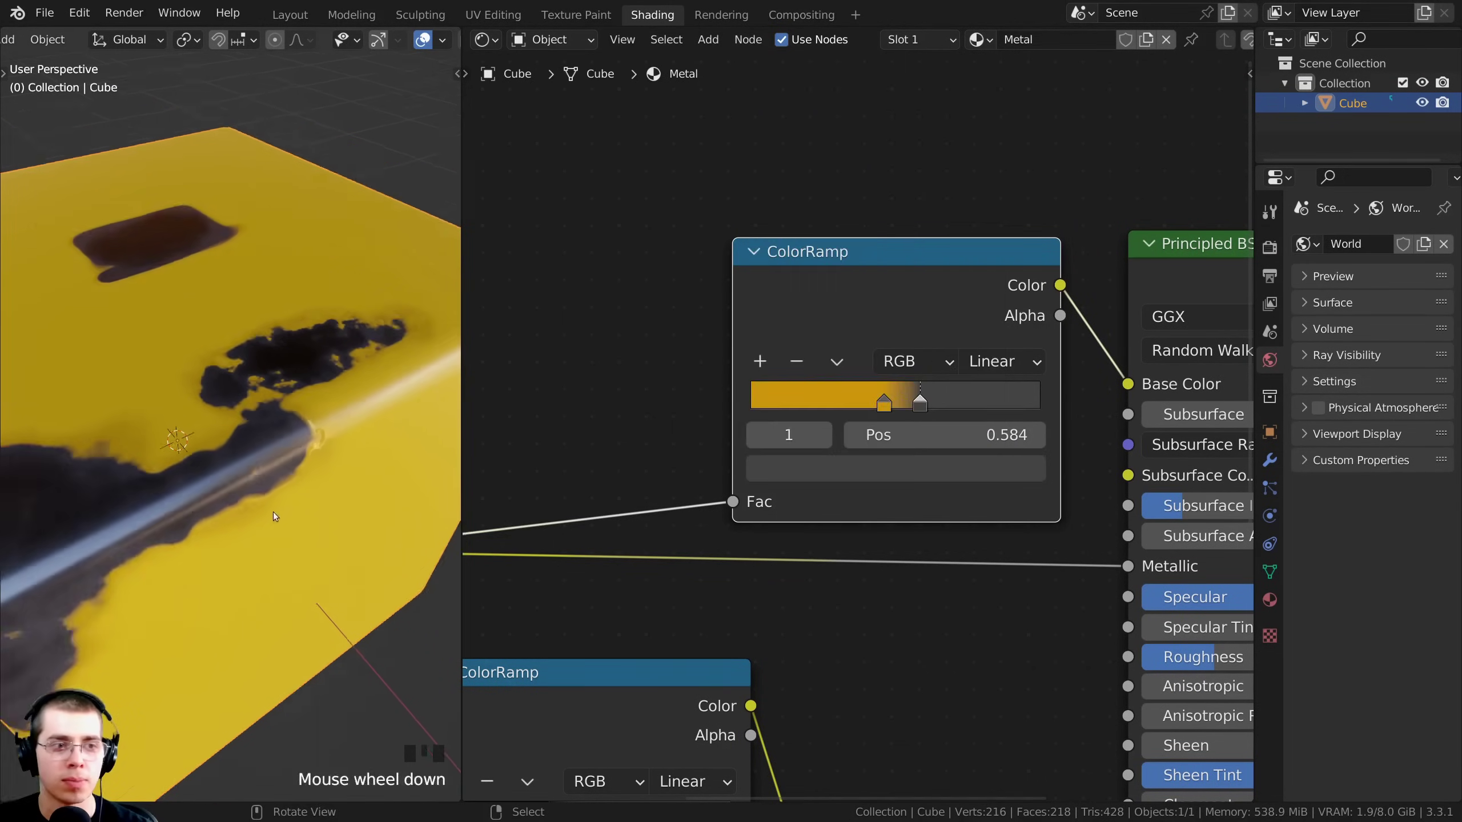
- Shift the Base Color ramp's stops lower, placing the dark grey one at 0.494, and check the paint edge on the cube
middle_drag(273, 512, 285, 363)
scroll(910, 403, up, 2)
mouse_move(900, 396)
mouse_down()
mouse_move(876, 395)
mouse_move(952, 395)
mouse_move(841, 394)
mouse_move(903, 397)
mouse_up()
scroll(312, 330, up, 2)
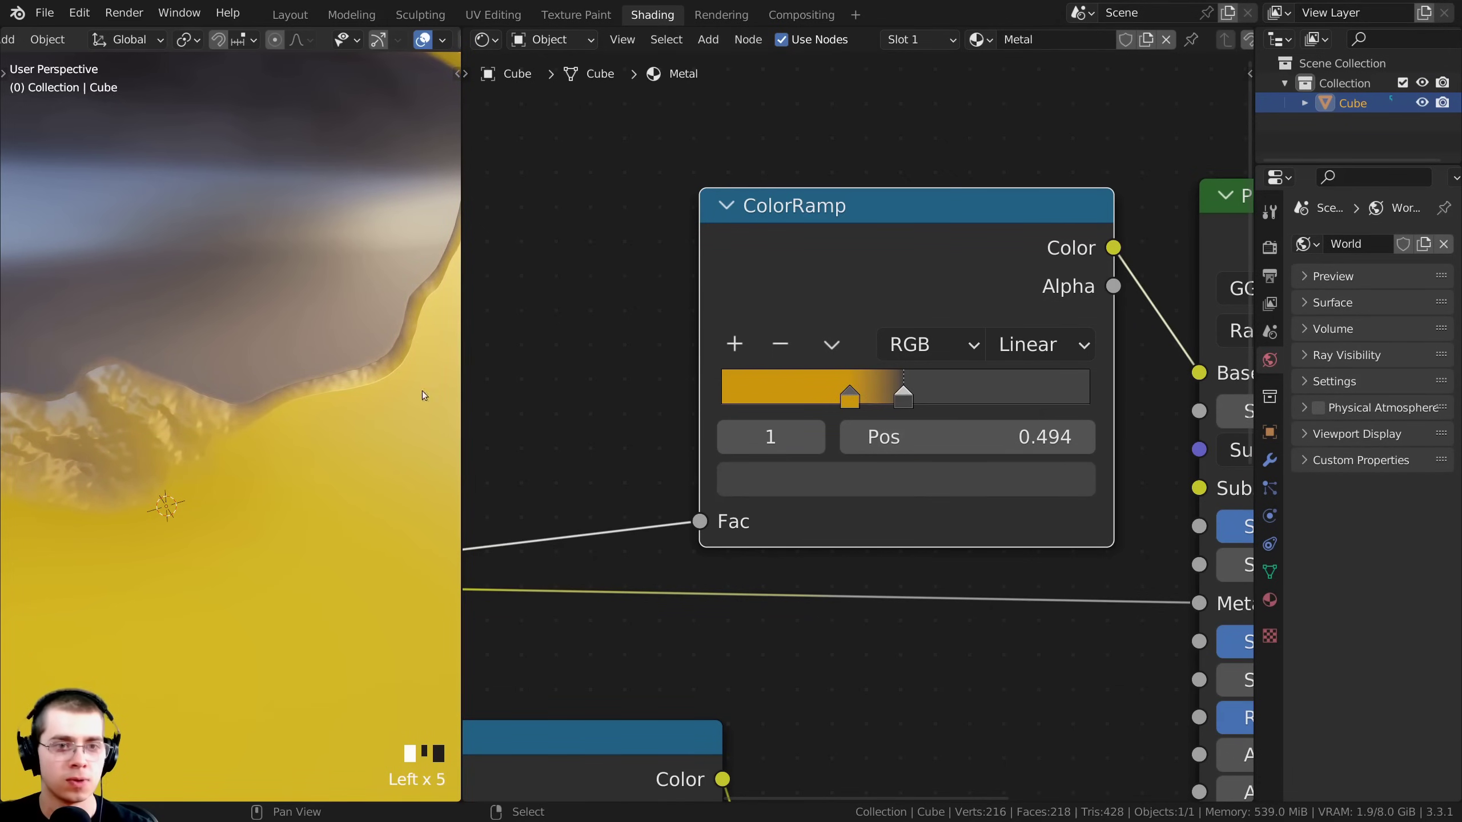
middle_drag(423, 391, 380, 484)
scroll(247, 440, up, 3)
scroll(247, 439, down, 4)
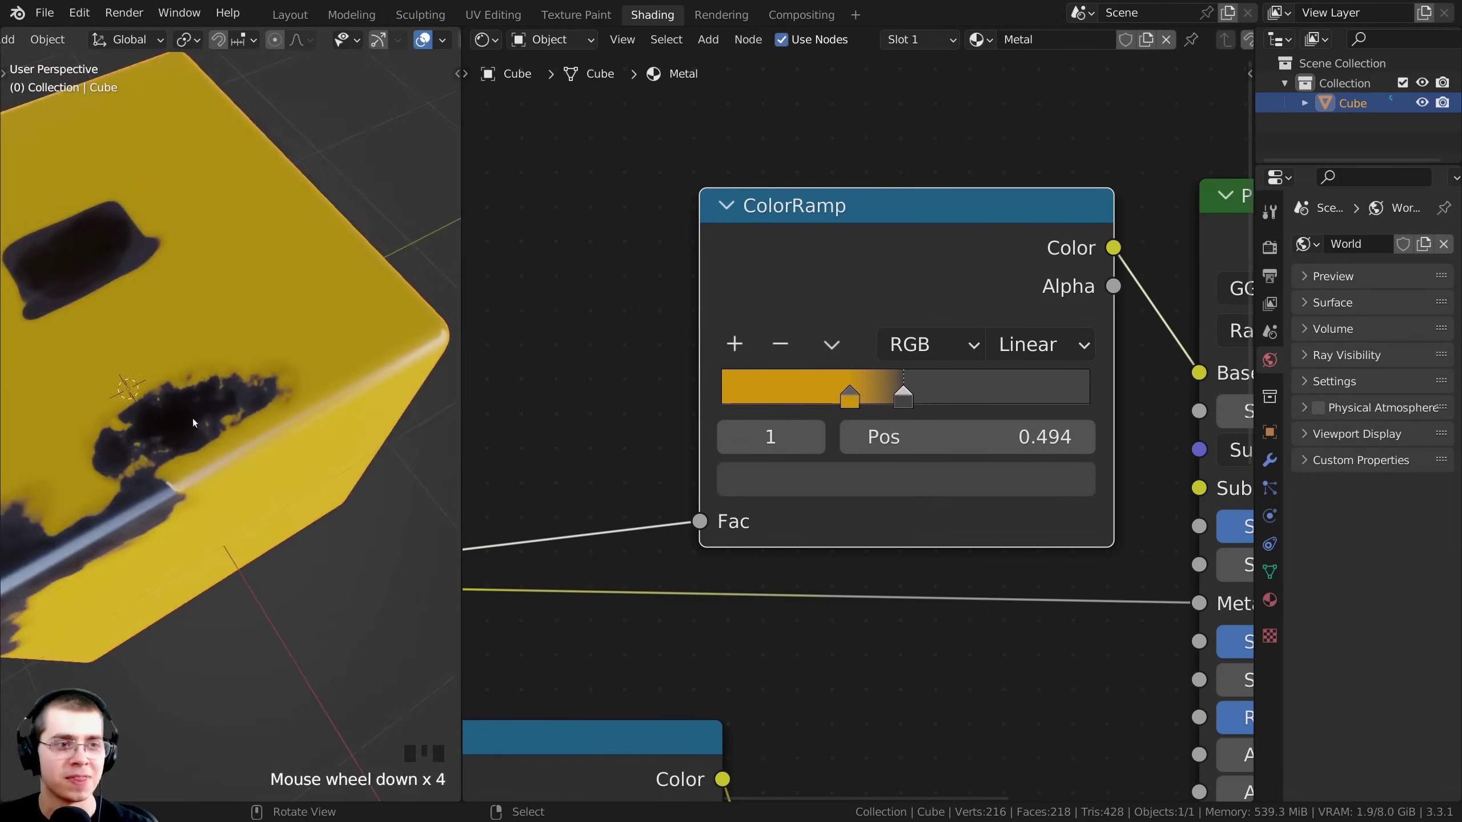
middle_drag(192, 418, 377, 345)
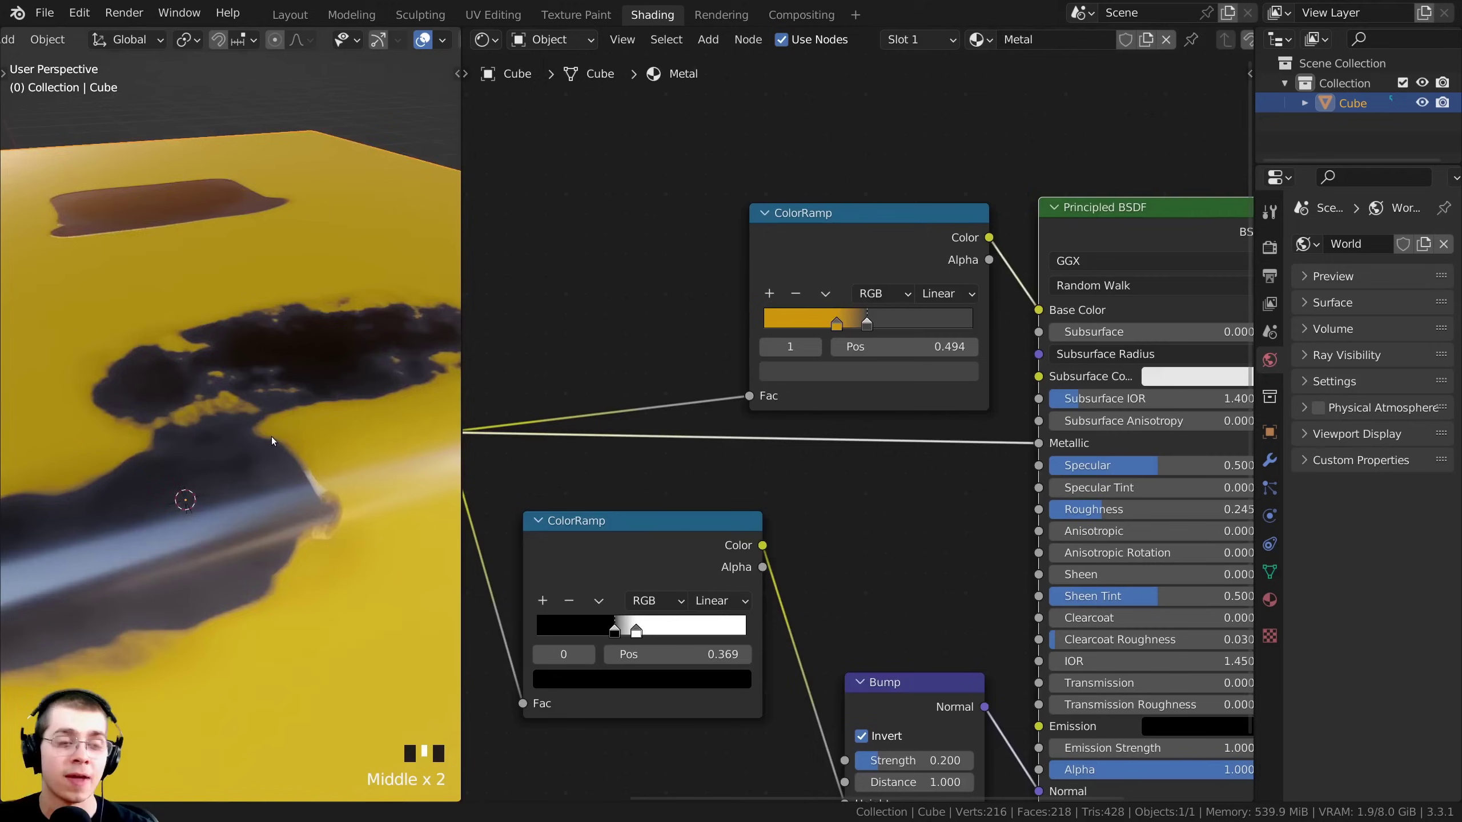
scroll(287, 433, down, 2)
middle_drag(304, 429, 281, 427)
scroll(288, 551, up, 1)
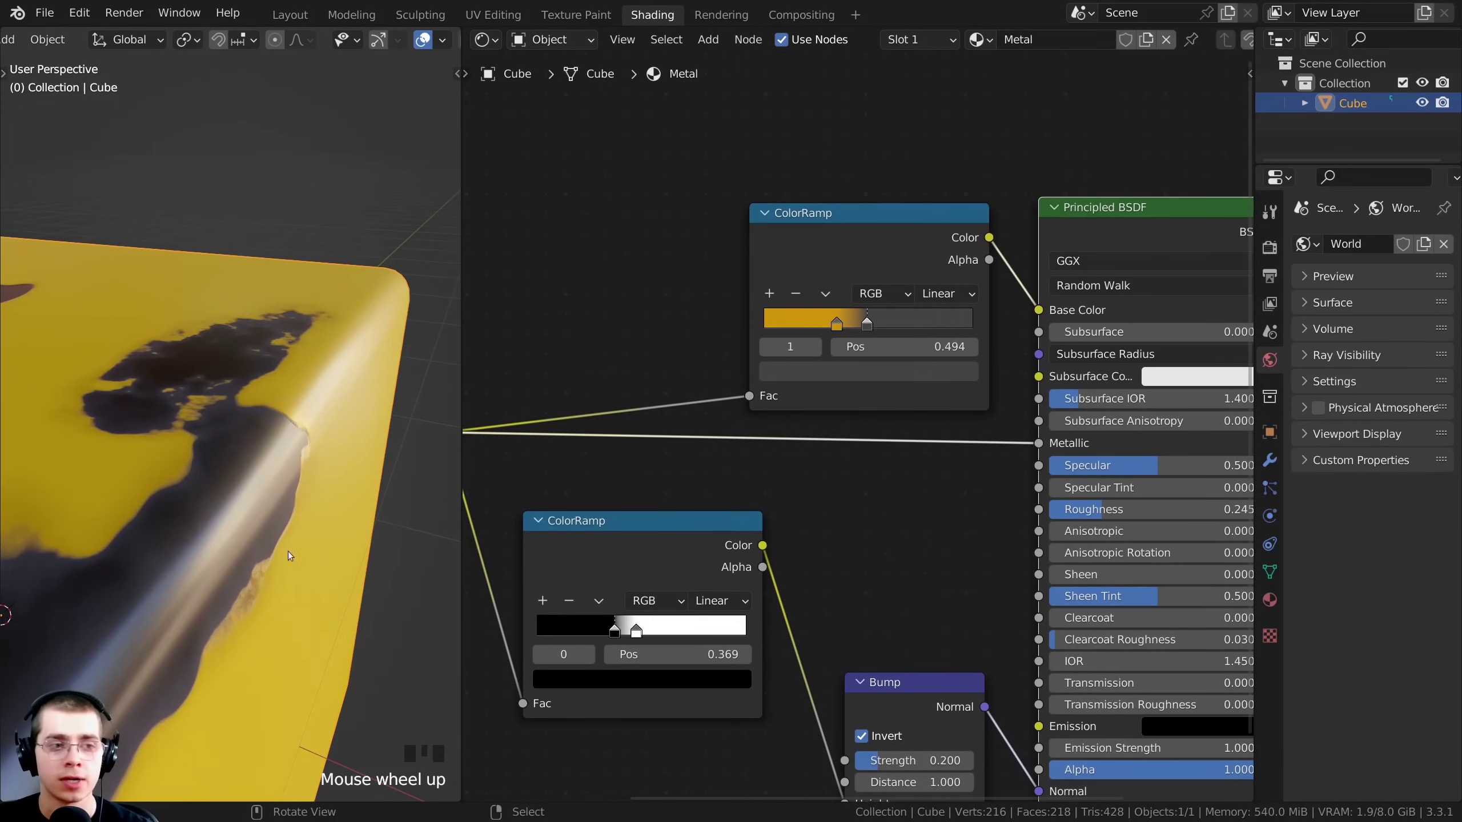
- Move the bump's ColorRamp and the Bump node further down to free space below the Base Color ramp
scroll(890, 460, down, 3)
middle_drag(890, 461, 898, 379)
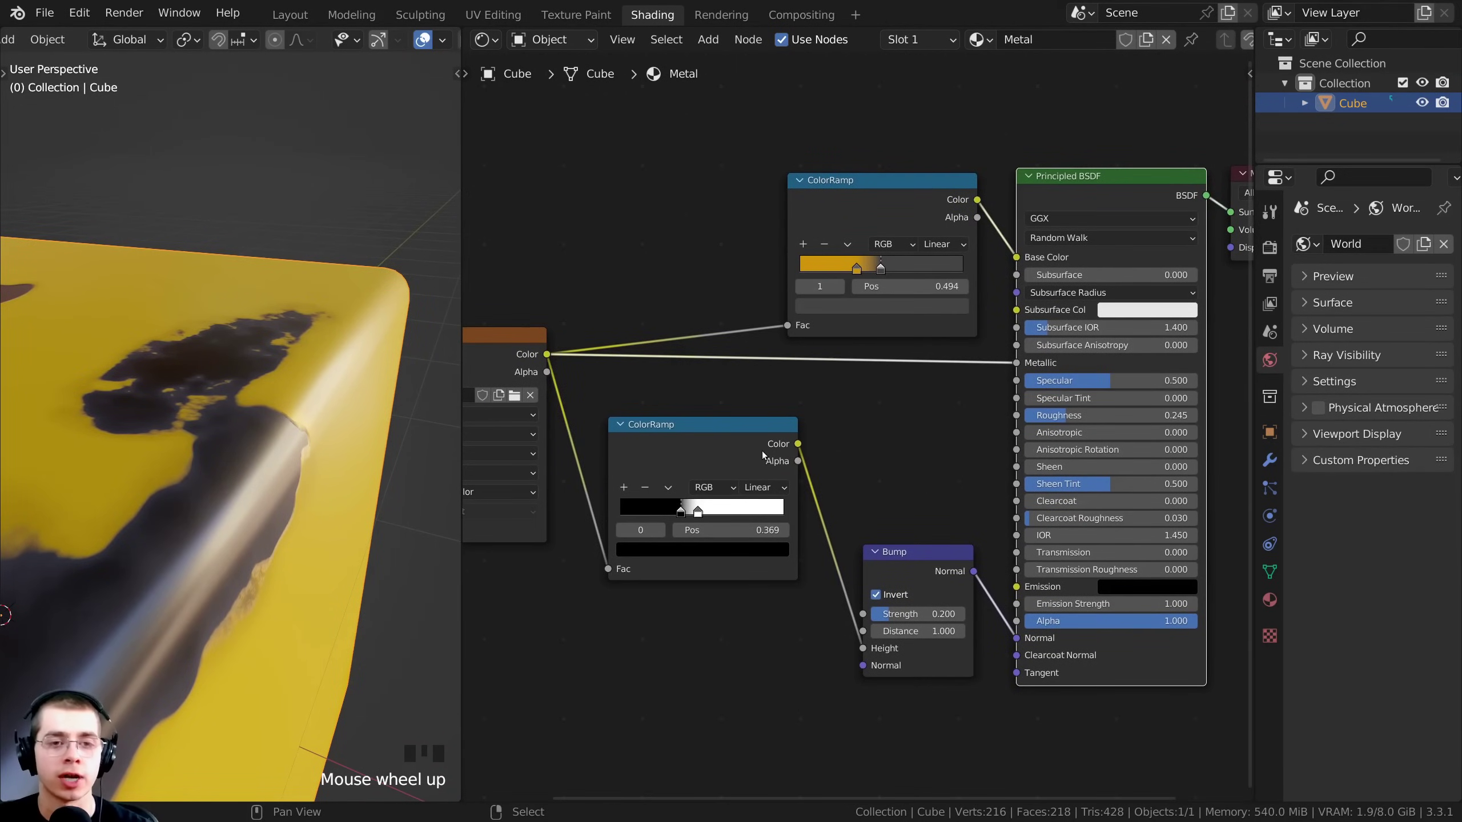
drag(758, 463, 737, 573)
drag(901, 570, 893, 609)
drag(714, 559, 712, 590)
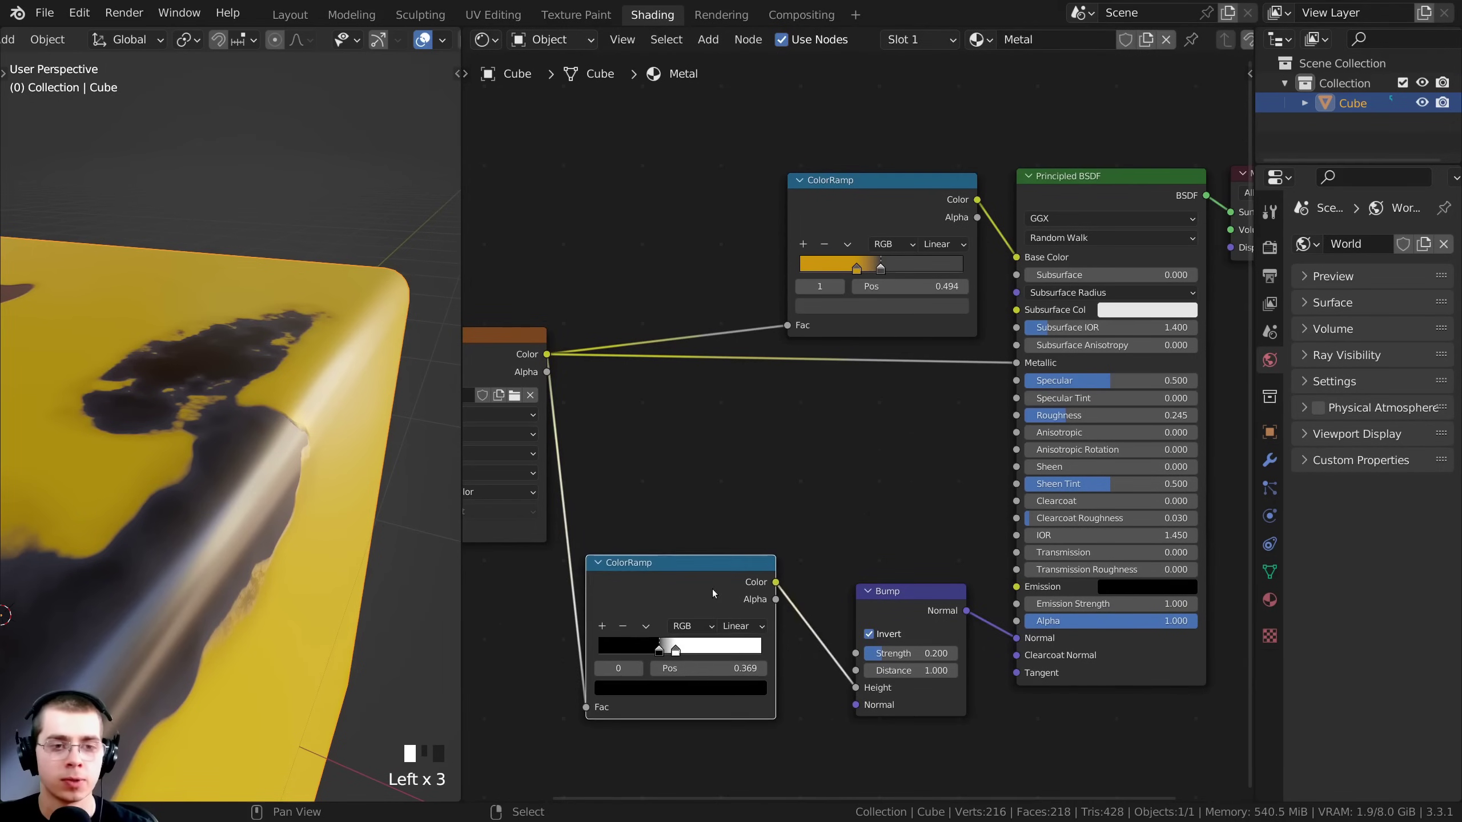
- Link the Cube image texture's Color to the Principled BSDF's Roughness
middle_drag(575, 374, 695, 373)
click(610, 346)
middle_drag(610, 346, 508, 347)
drag(564, 354, 1034, 415)
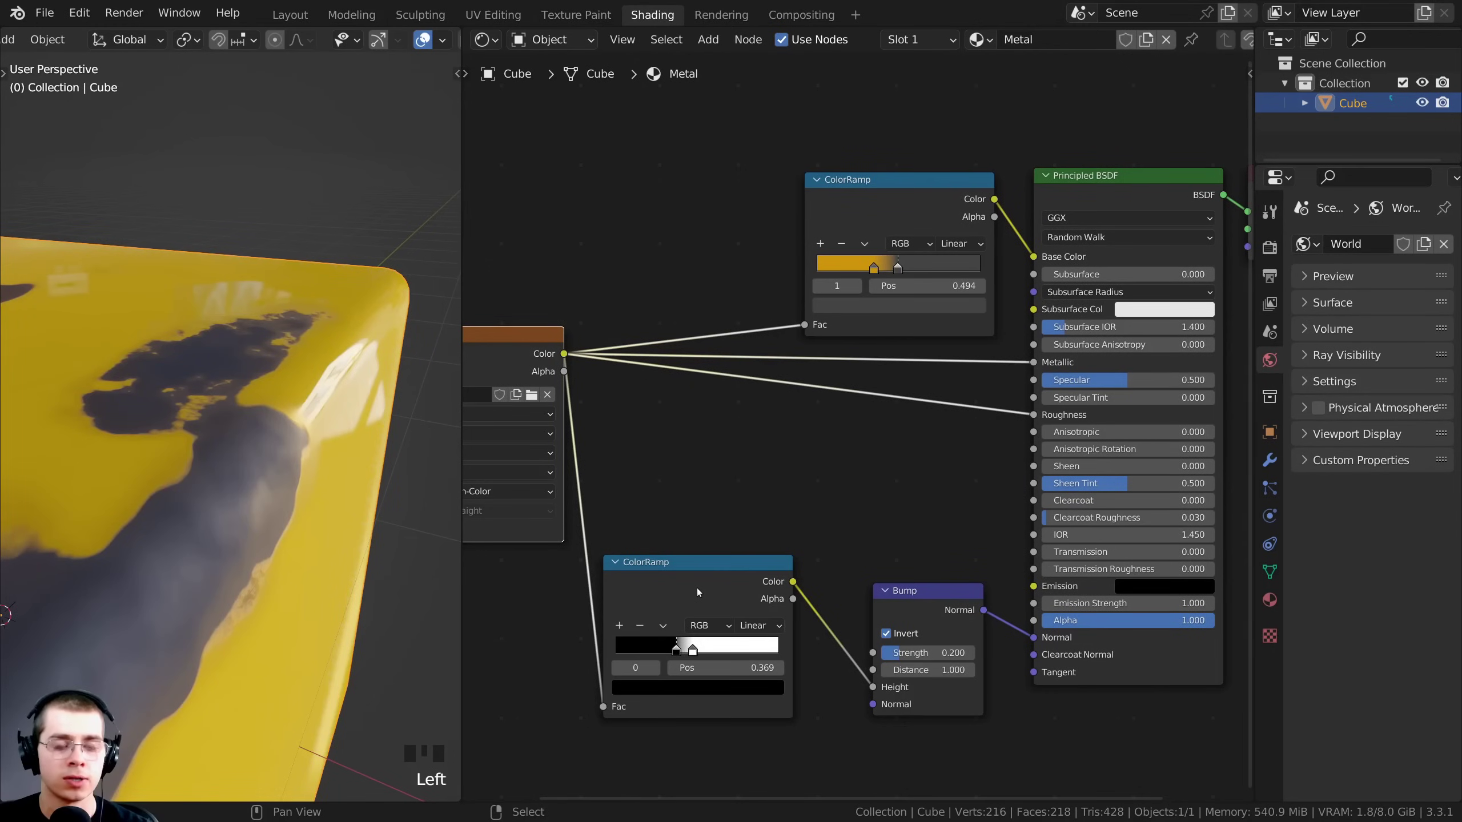
- Duplicate the bump's ColorRamp and insert the copy into the link between the Cube image and Roughness
click(700, 590)
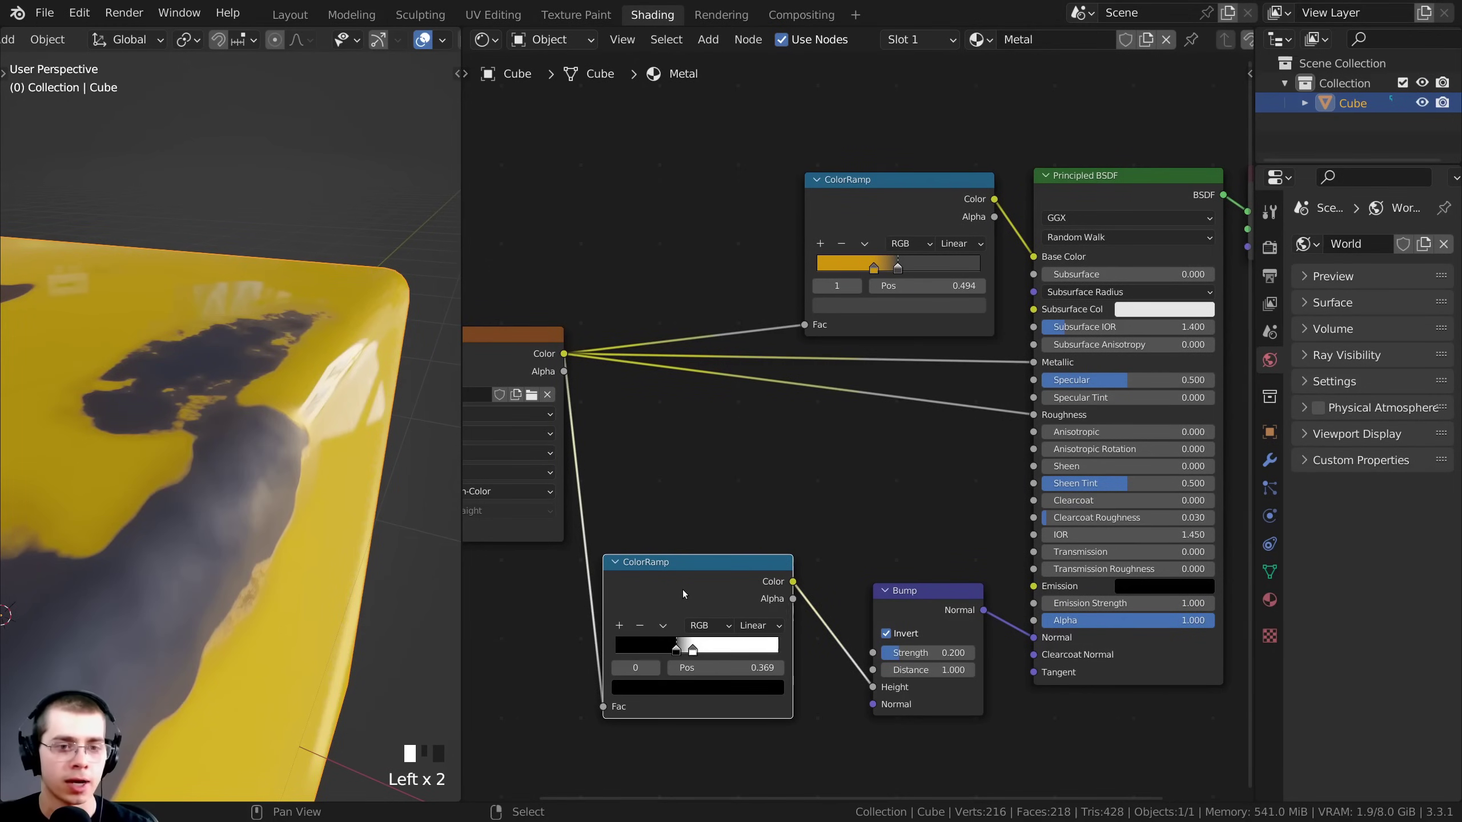
key(shift+d)
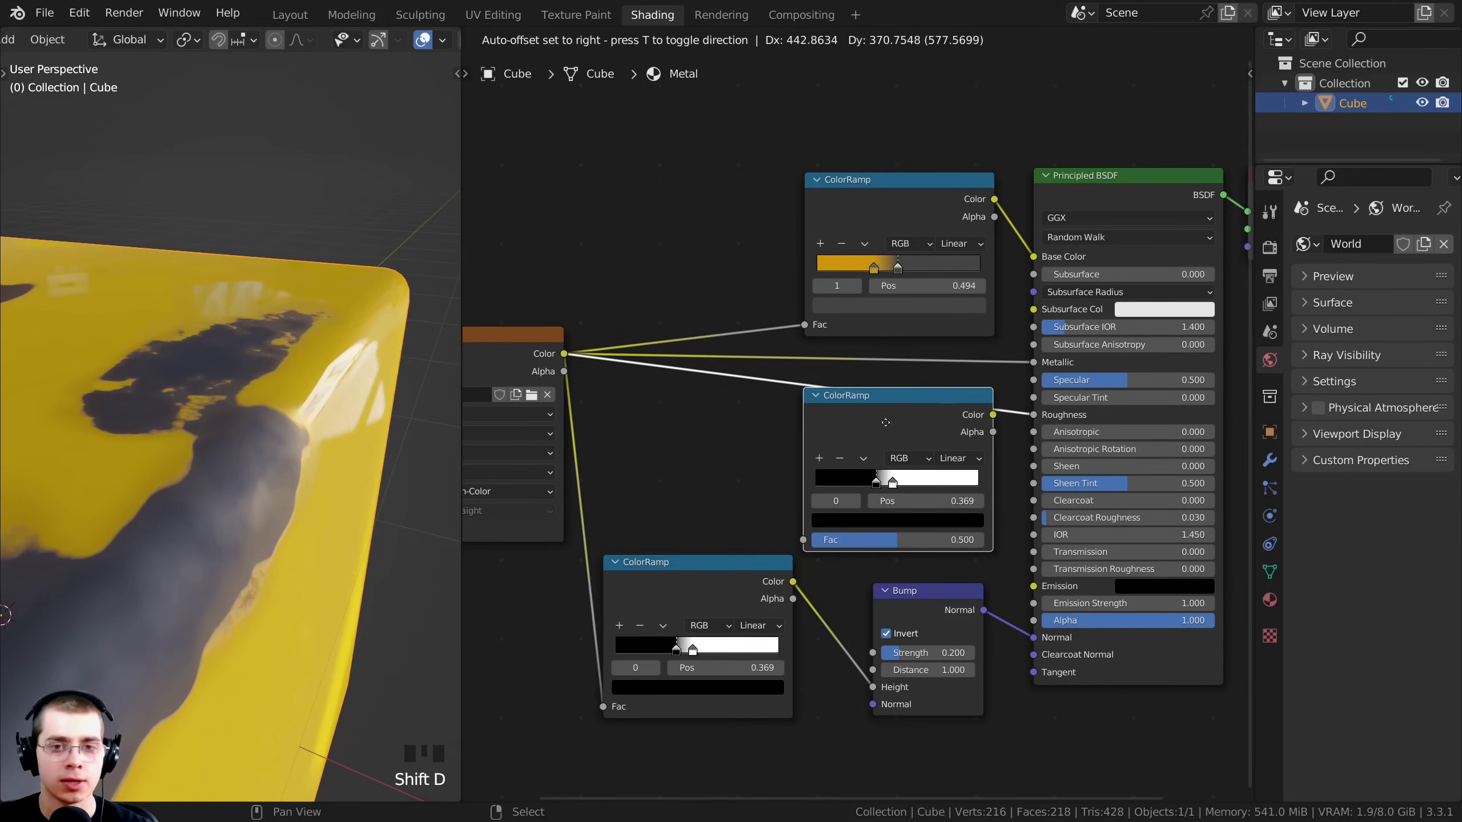
click(886, 419)
scroll(887, 420, up, 2)
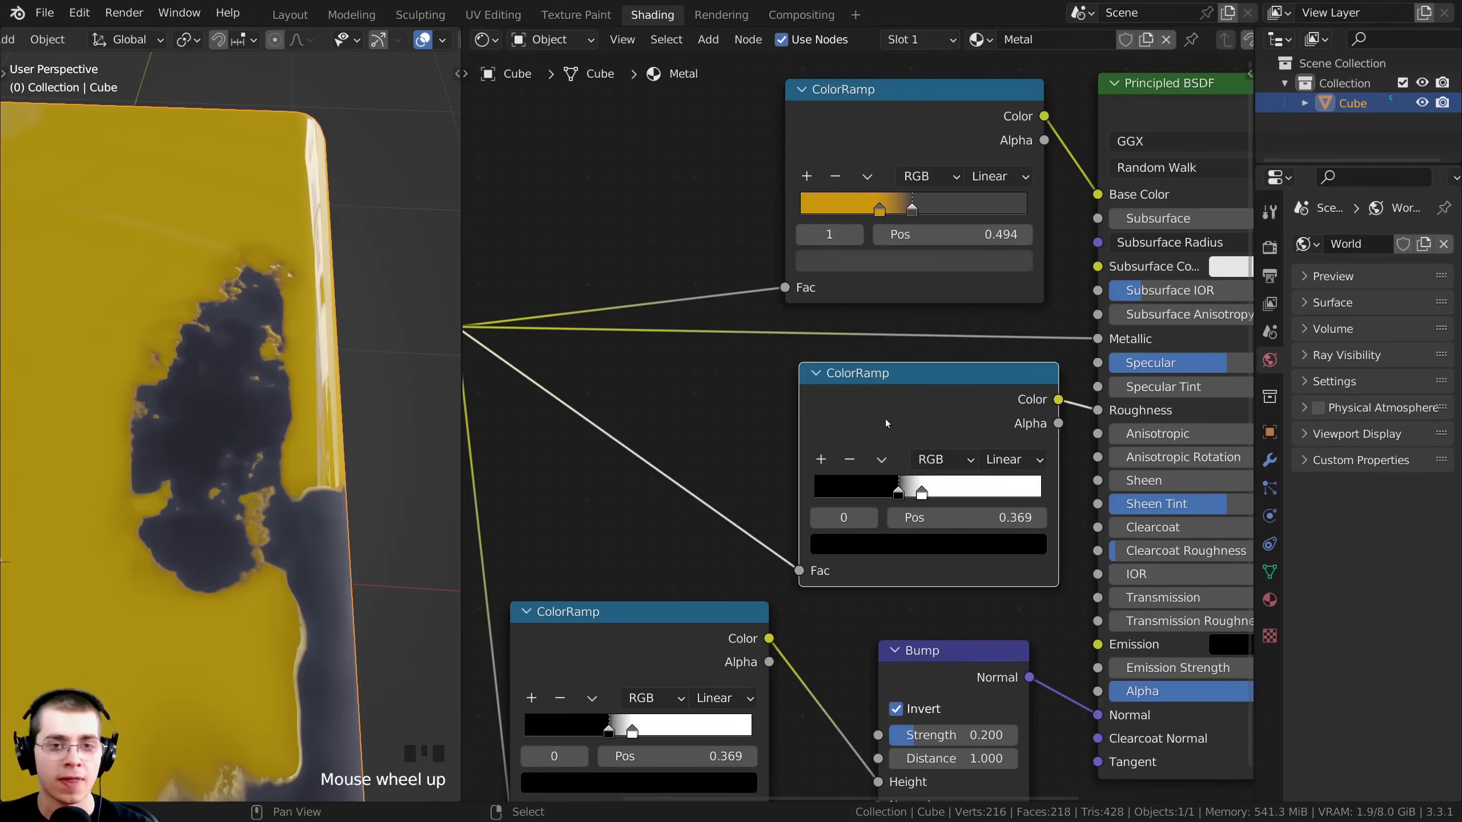
- Darken the Roughness ColorRamp's white stop to a dark grey while viewing the reflections on the worn metal
scroll(866, 463, up, 2)
scroll(259, 383, down, 2)
middle_drag(259, 384, 282, 363)
scroll(857, 426, up, 1)
click(950, 516)
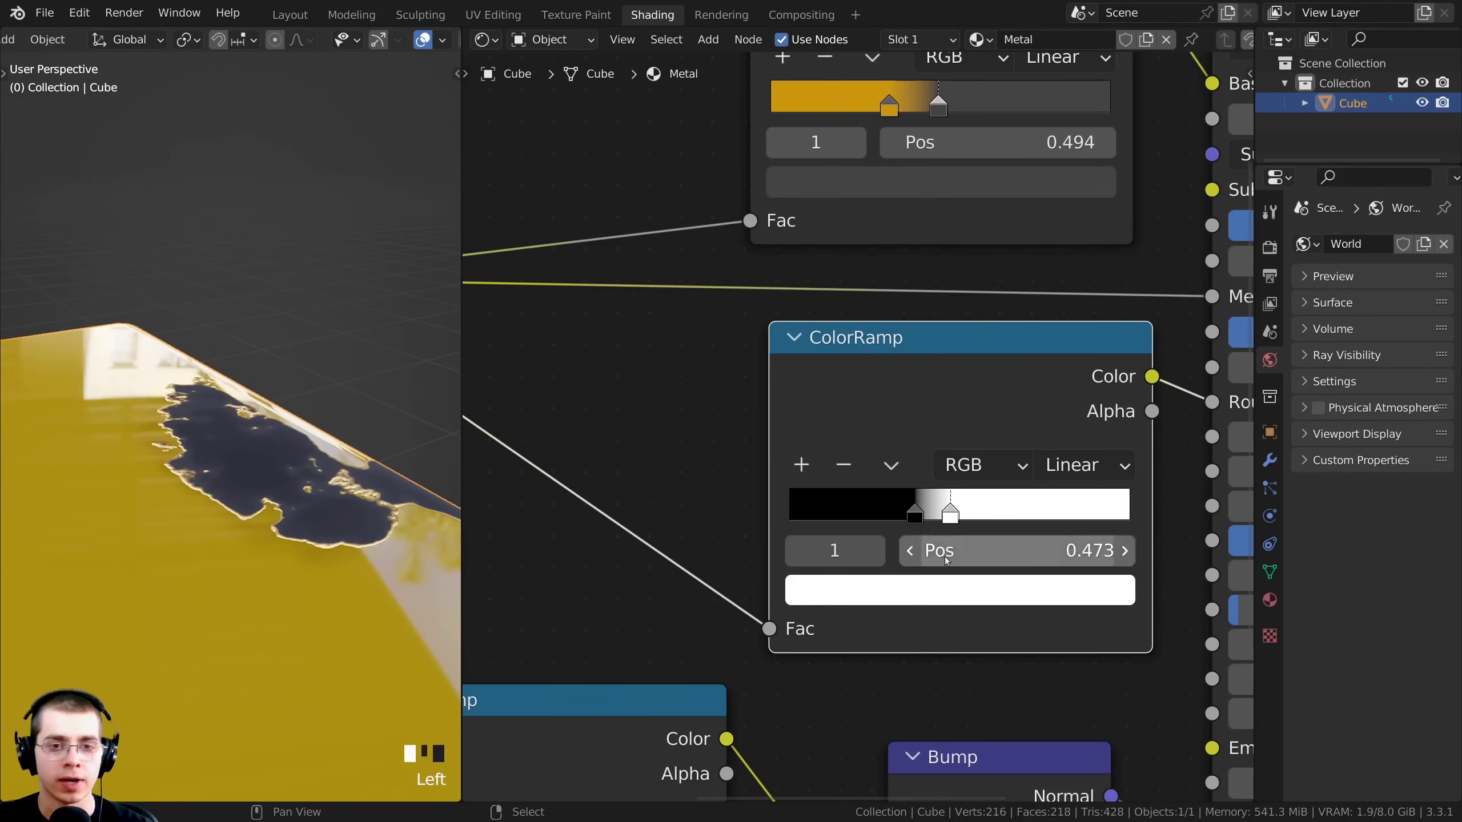
scroll(947, 561, down, 1)
click(940, 561)
drag(1033, 187, 1031, 304)
middle_drag(416, 491, 248, 430)
- Brighten the Roughness ColorRamp's black stop to a light grey and check the painted surface's reflections
click(907, 502)
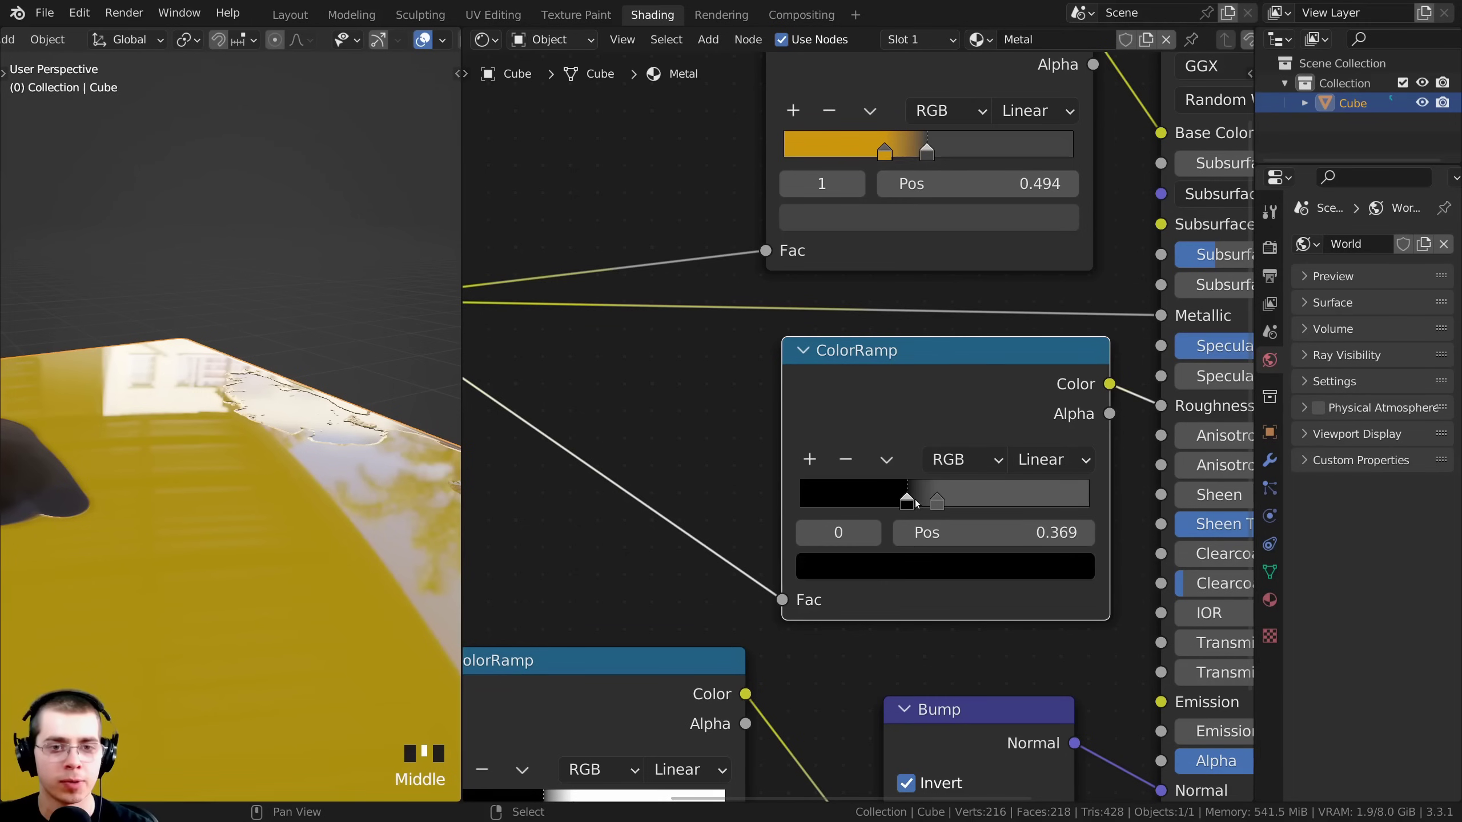
scroll(883, 578, down, 2)
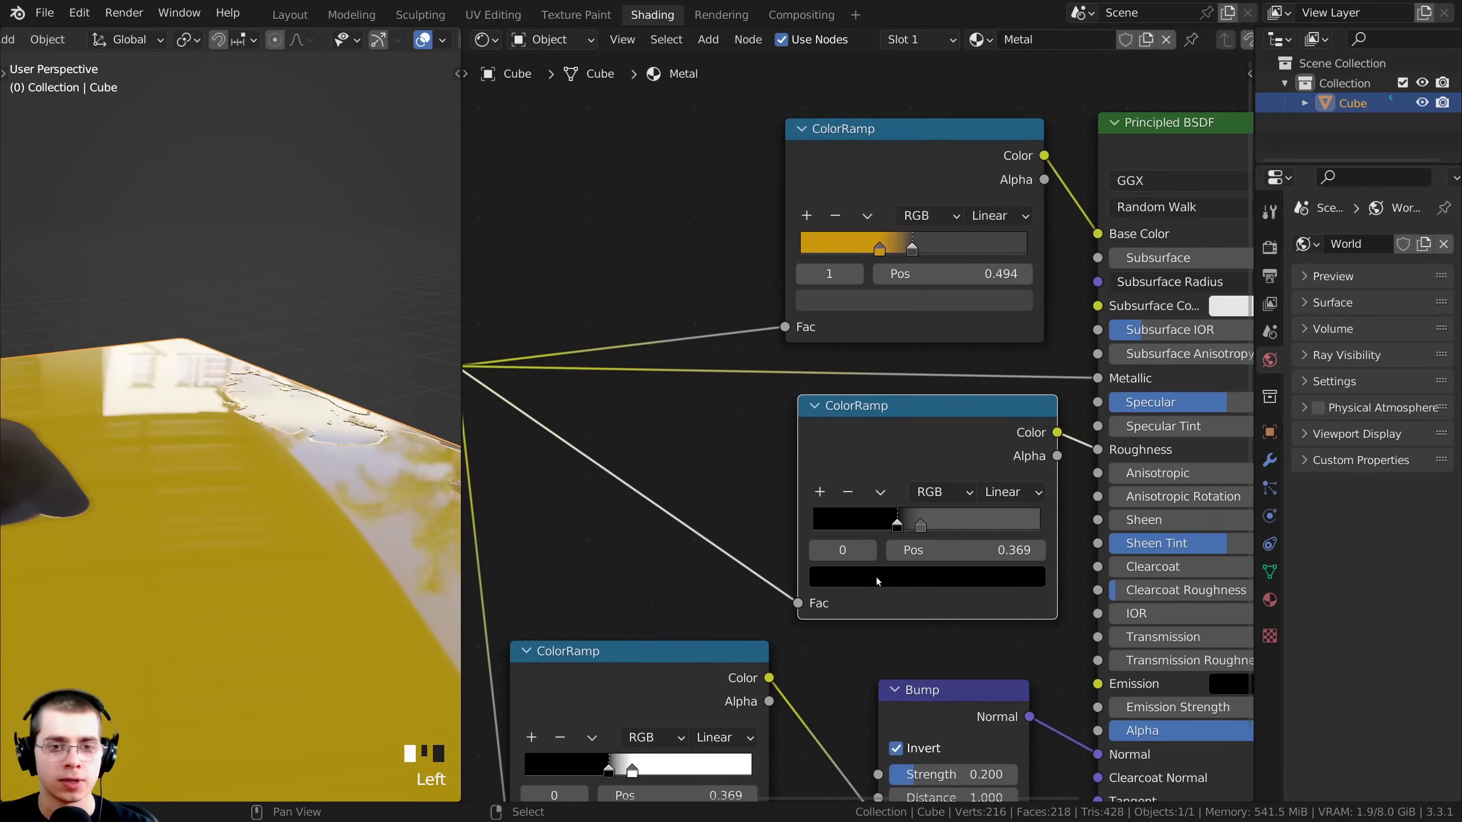
click(877, 580)
drag(995, 418, 994, 341)
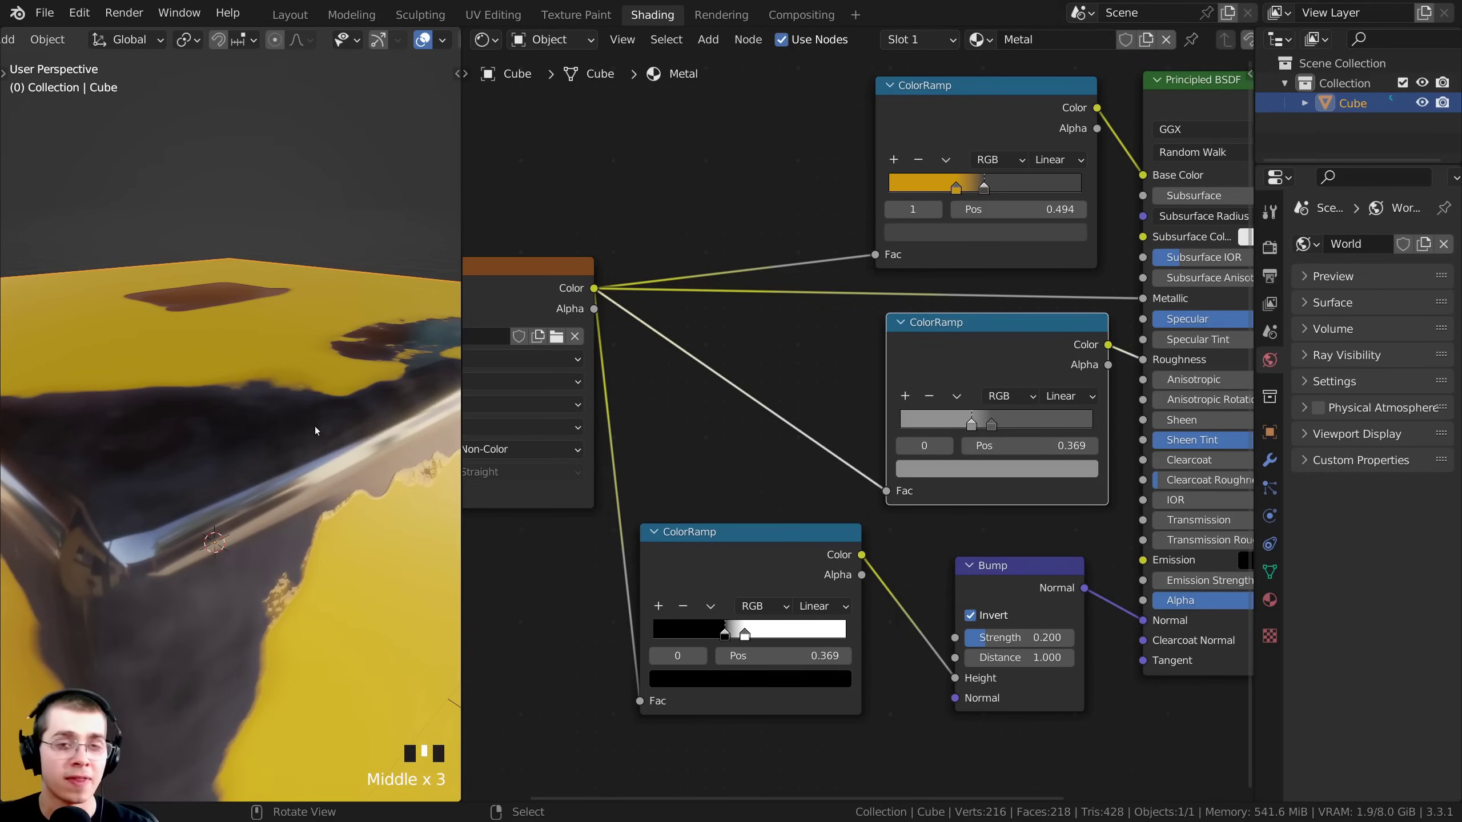
middle_drag(229, 529, 243, 489)
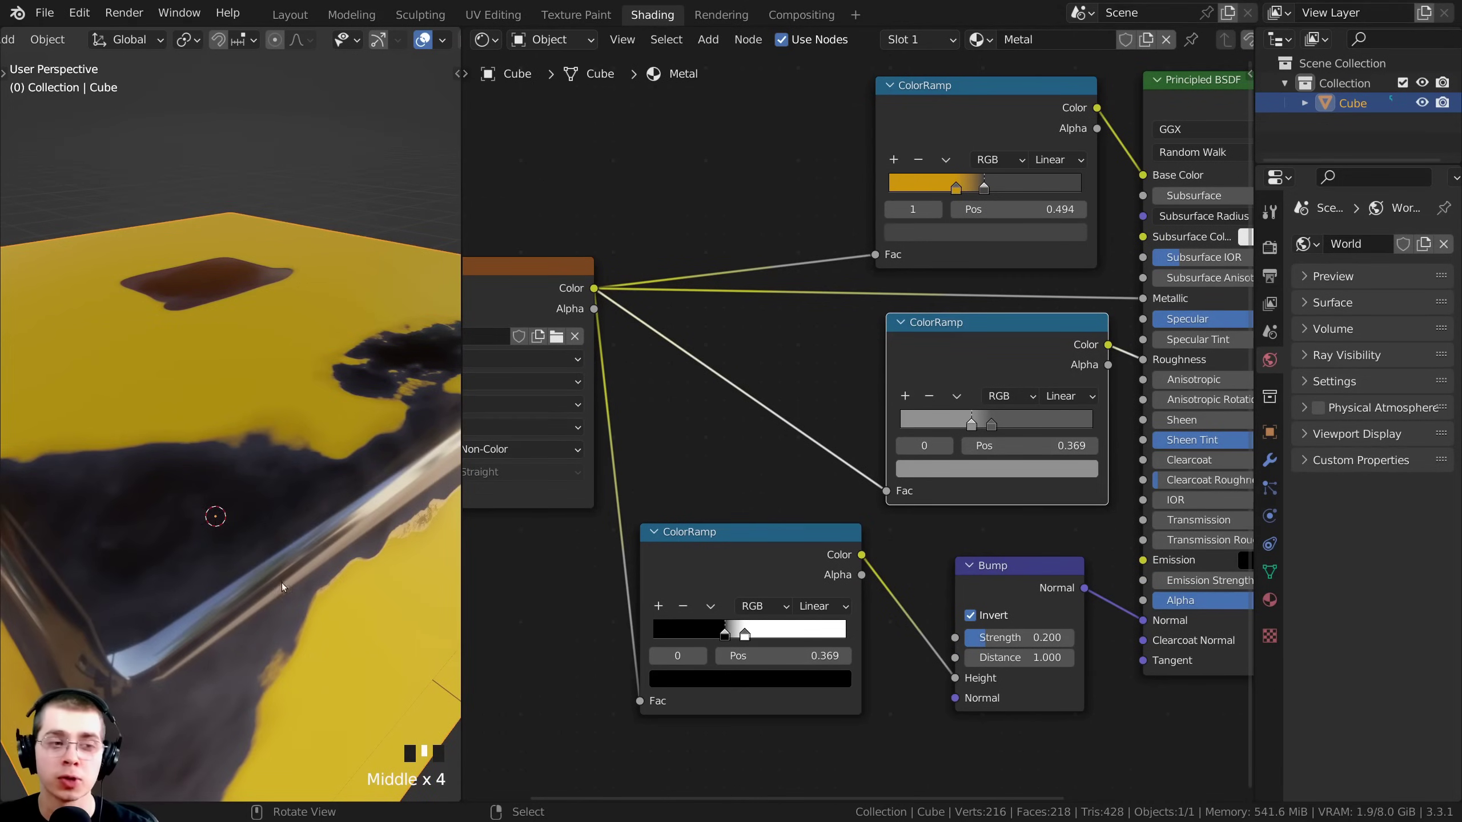
middle_drag(221, 583, 225, 547)
scroll(793, 565, down, 2)
- Add a Noise Texture node below the bump's ColorRamp
middle_drag(546, 464, 755, 368)
key(shift+a)
click(710, 365)
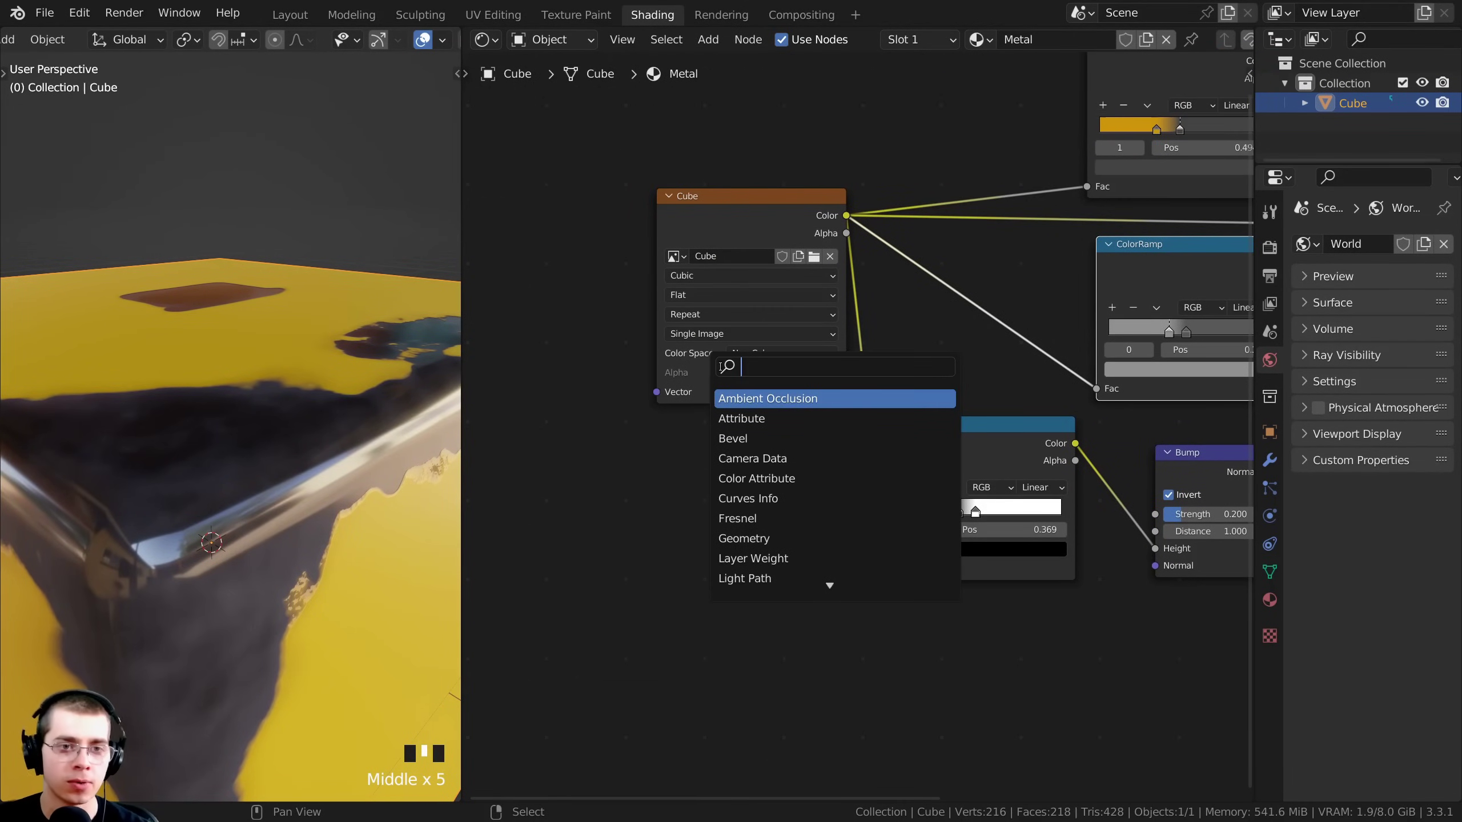
text(nois)
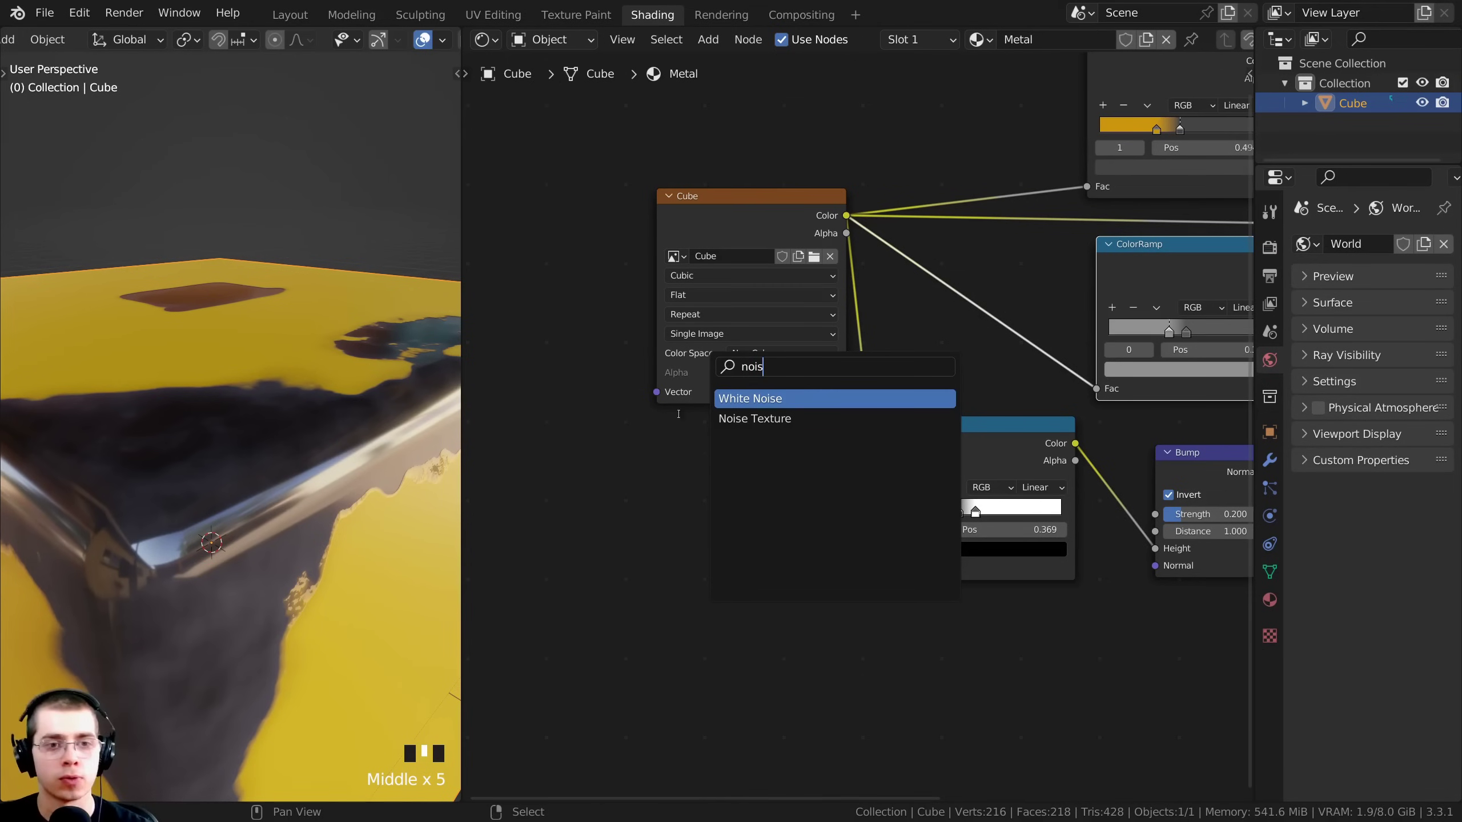
click(723, 418)
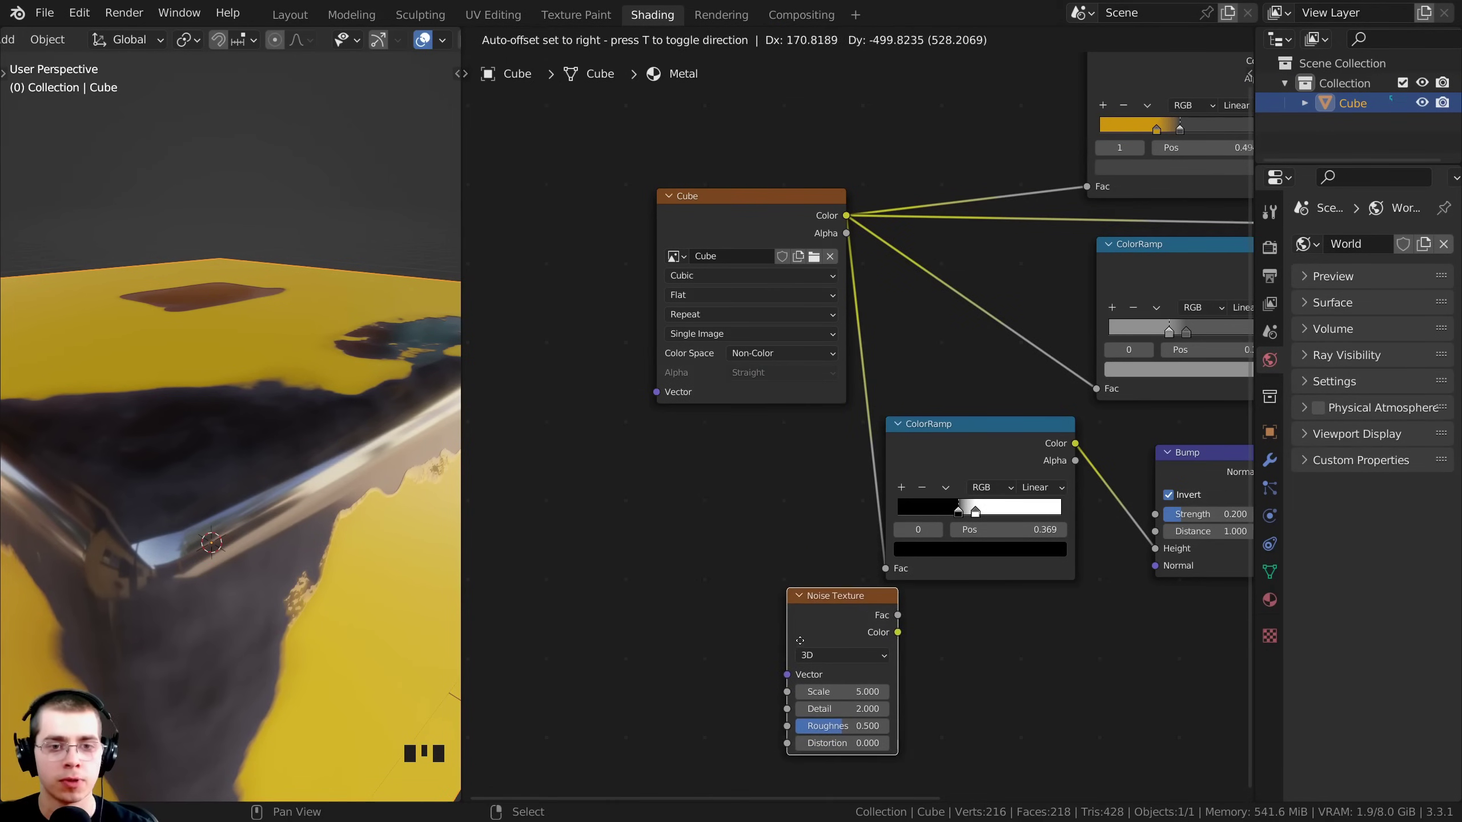
scroll(834, 611, down, 1)
click(823, 561)
scroll(822, 561, up, 1)
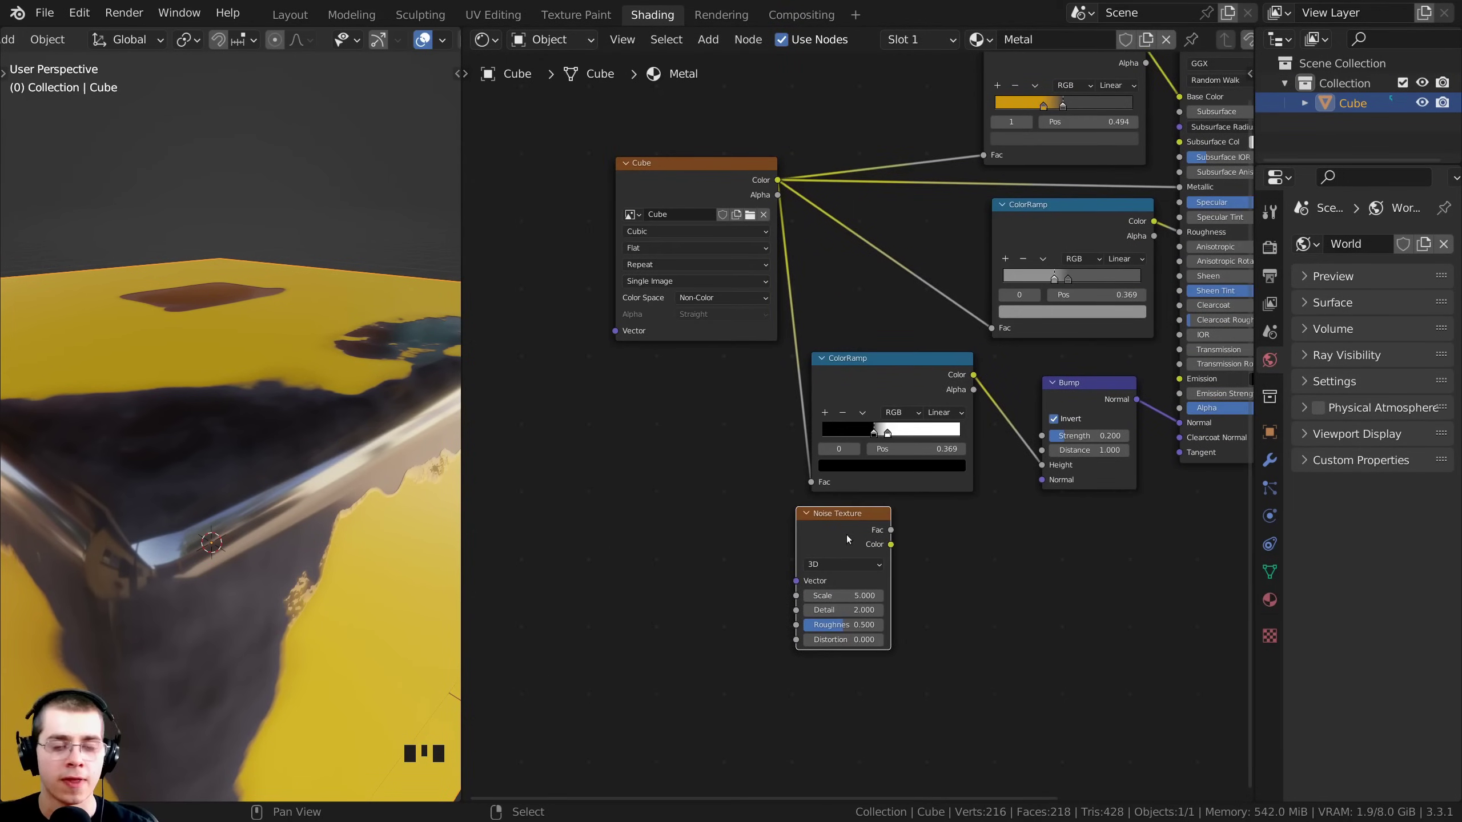
scroll(847, 535, up, 1)
middle_drag(782, 516, 772, 514)
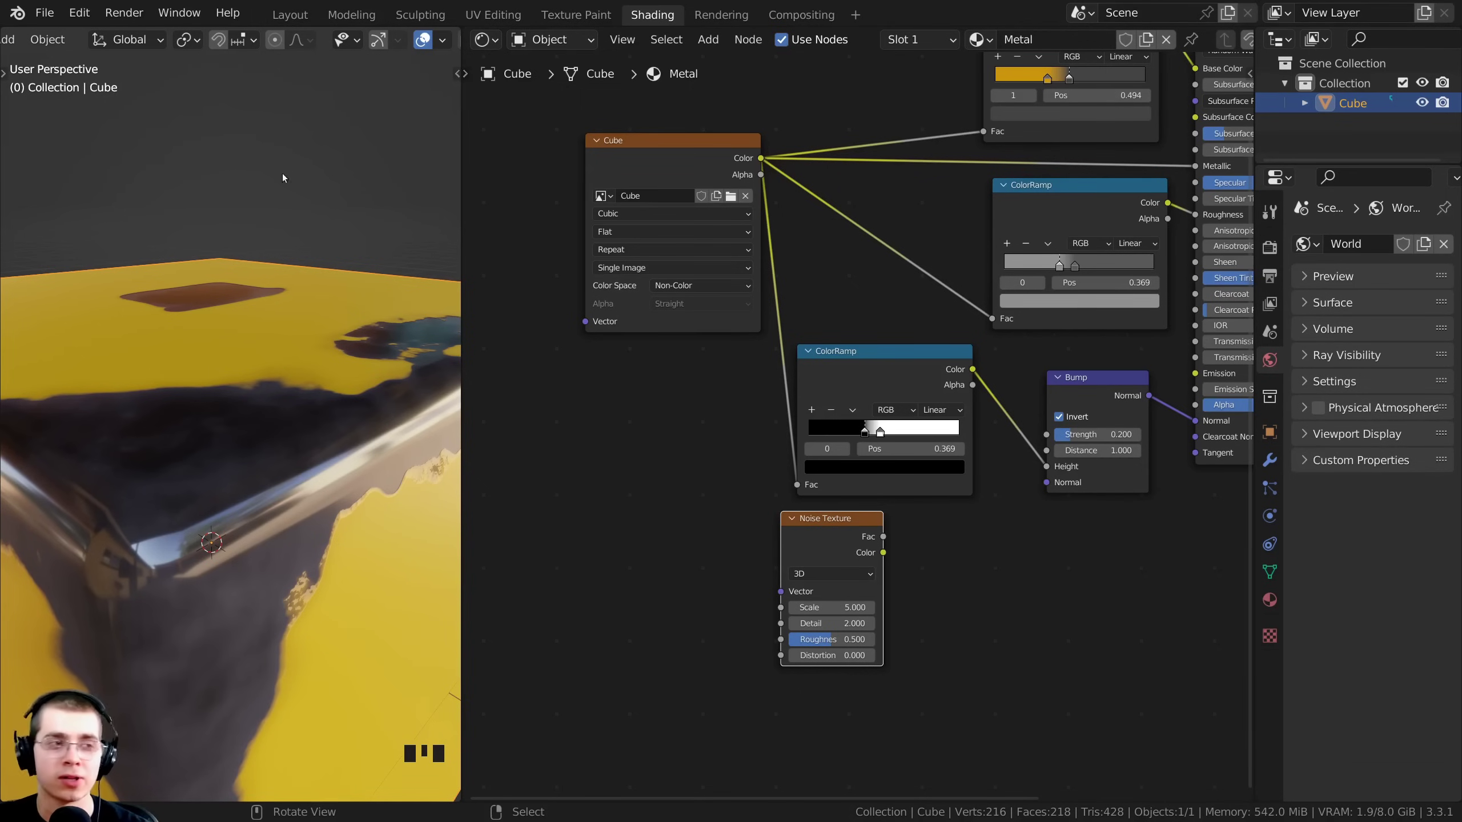
- Open the Preferences
click(79, 12)
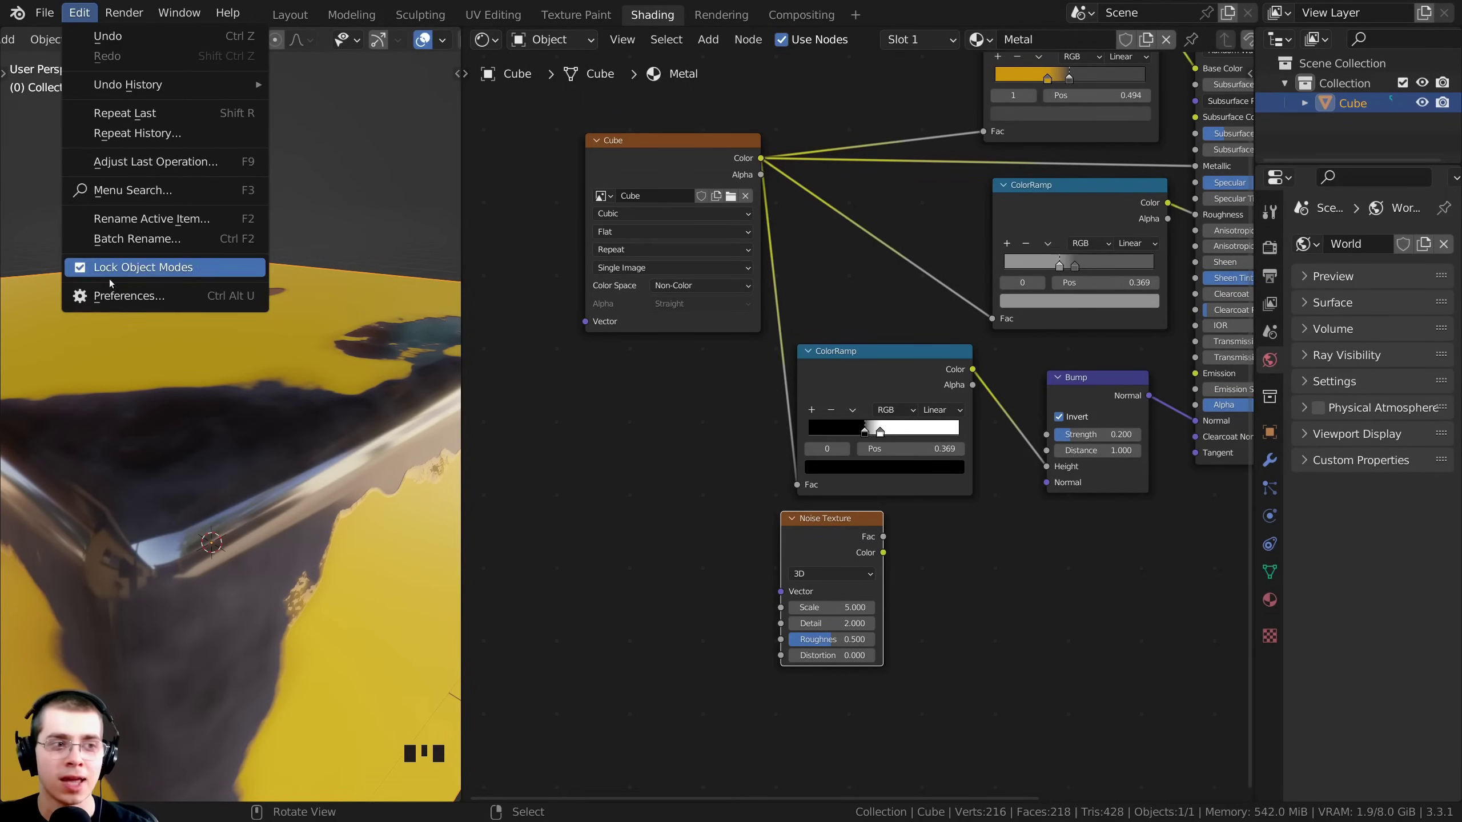
click(147, 297)
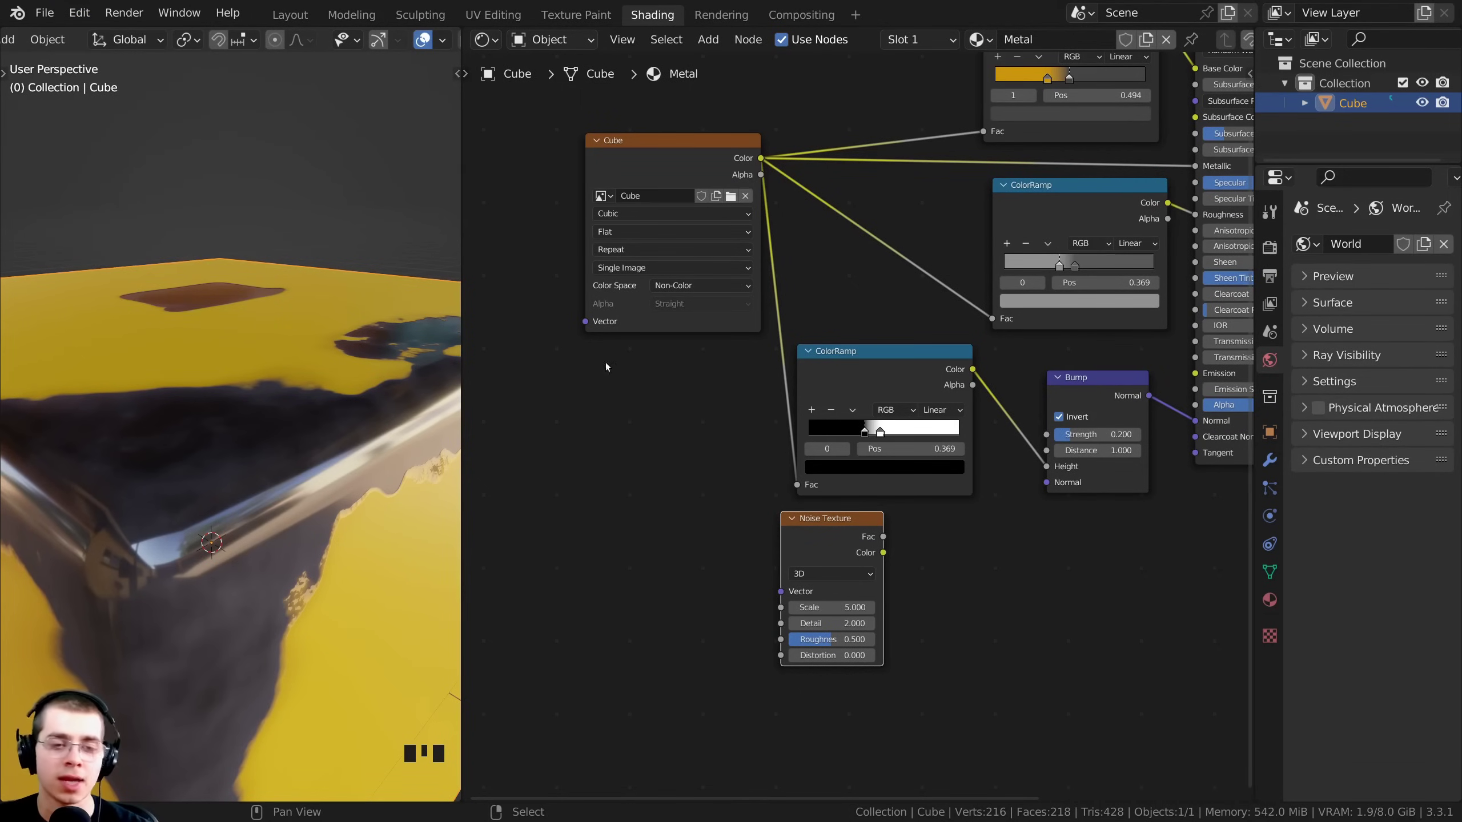
scroll(777, 503, up, 1)
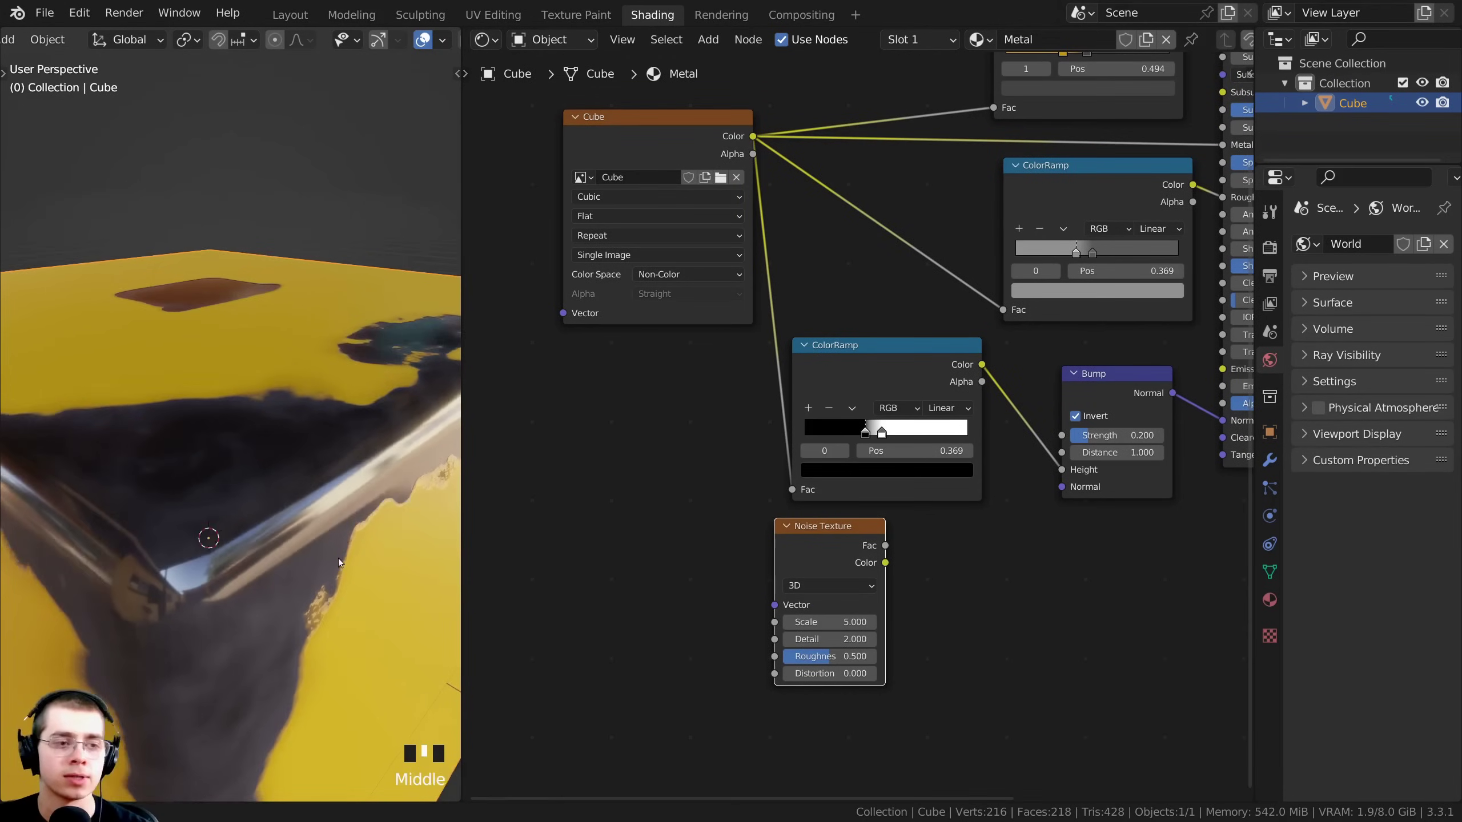
- Add connected Texture Coordinate and Mapping nodes to the Noise Texture's Vector with Node Wrangler, and select the Mapping node
shift+middle_drag(811, 562, 823, 537)
drag(830, 532, 831, 531)
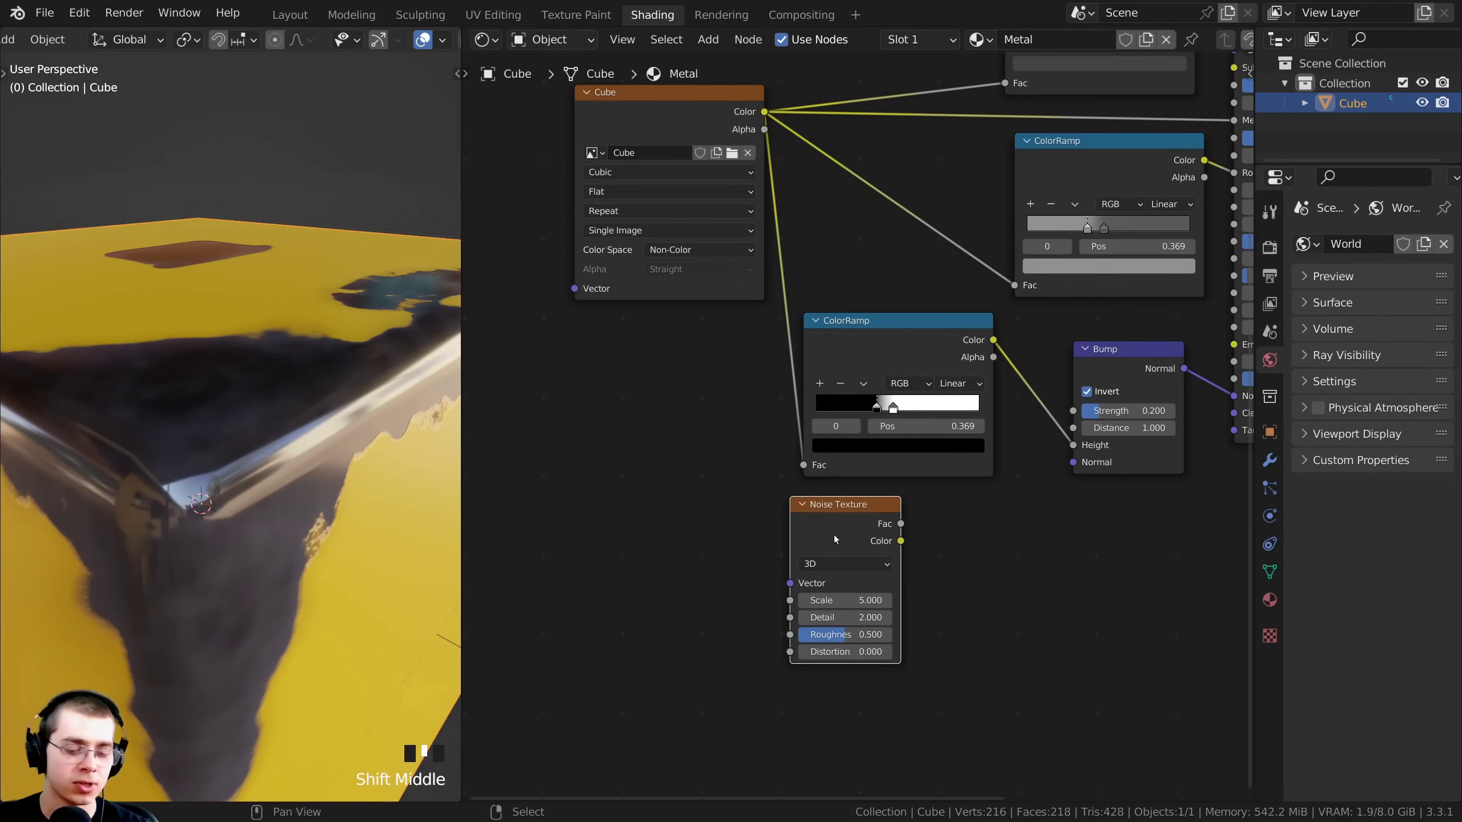
key(ctrl+t)
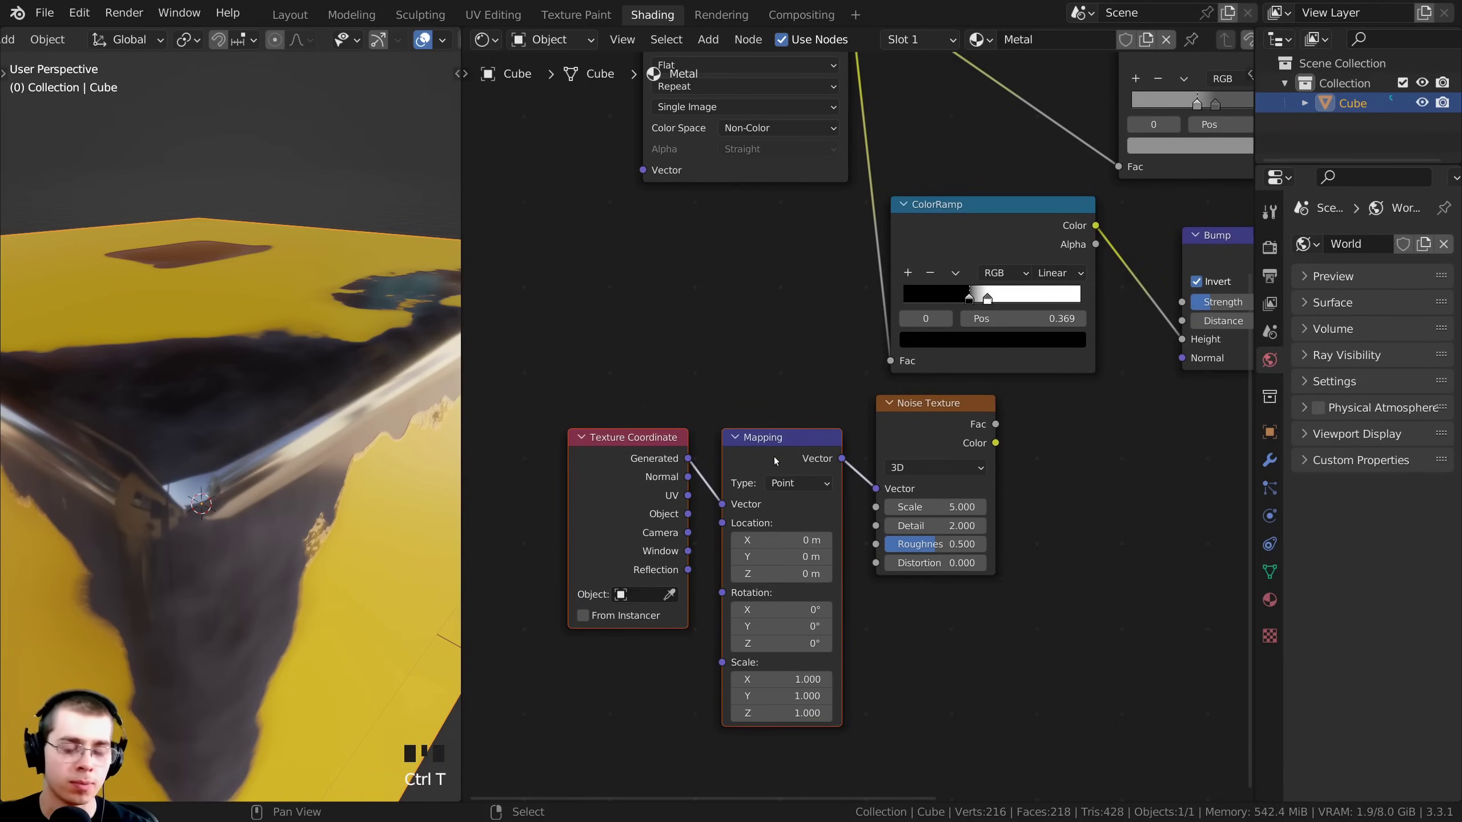
click(774, 457)
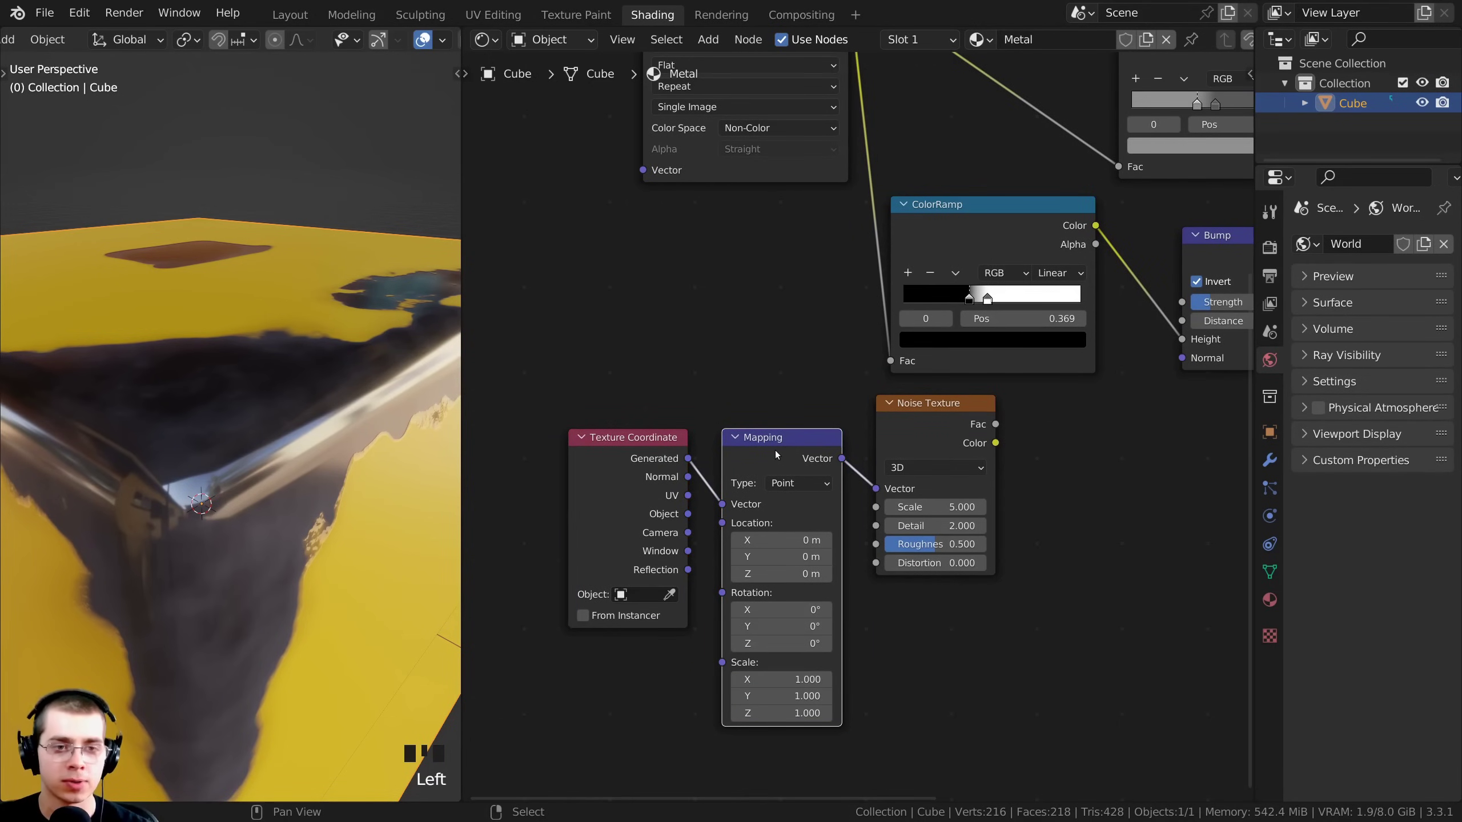
- Delete the Mapping node and link the Texture Coordinate's Object output to the Noise Texture's Vector
scroll(750, 460, up, 1)
key(x)
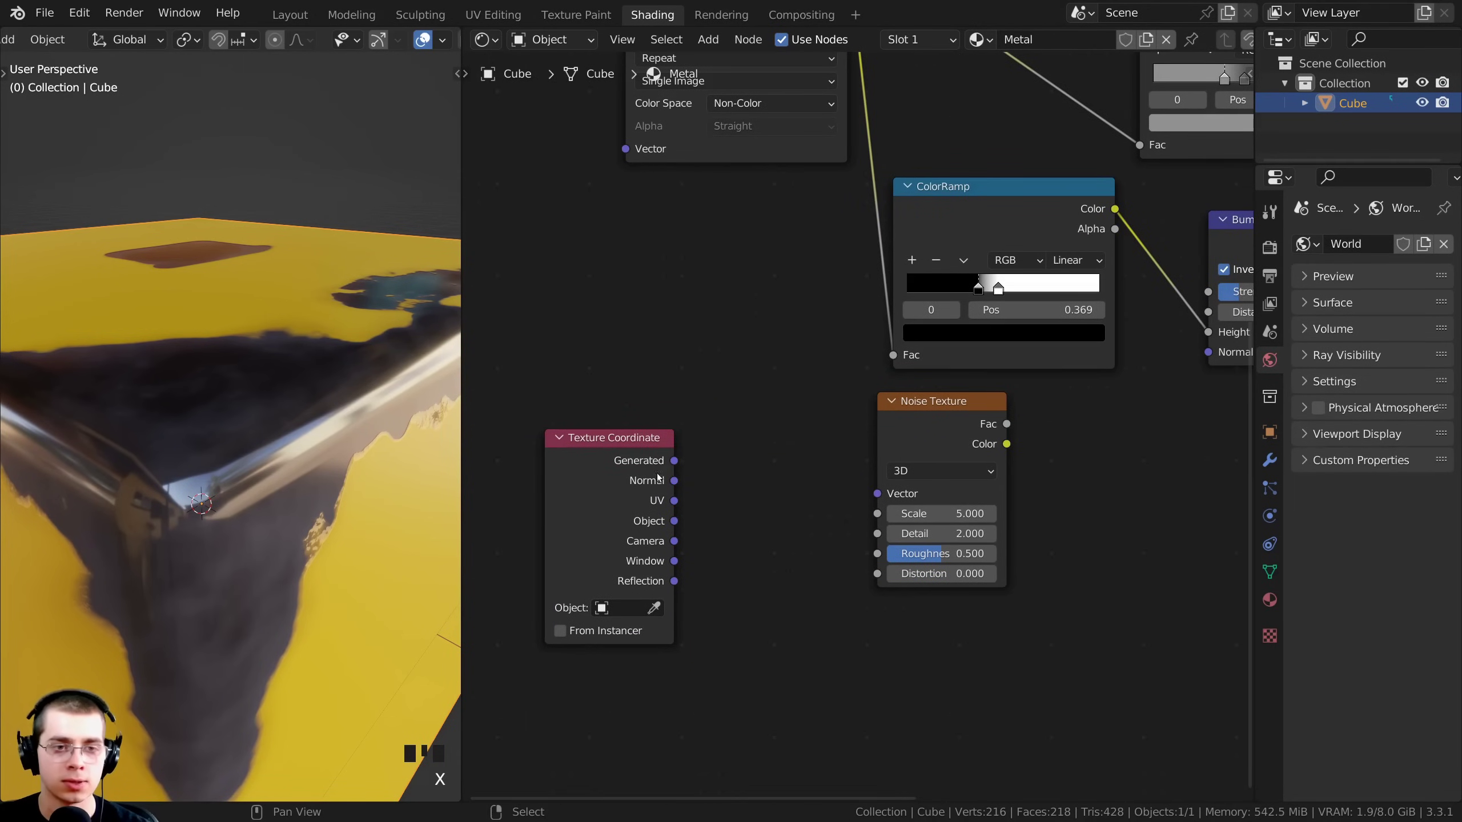
drag(666, 477, 666, 438)
drag(669, 525, 890, 495)
scroll(272, 398, down, 1)
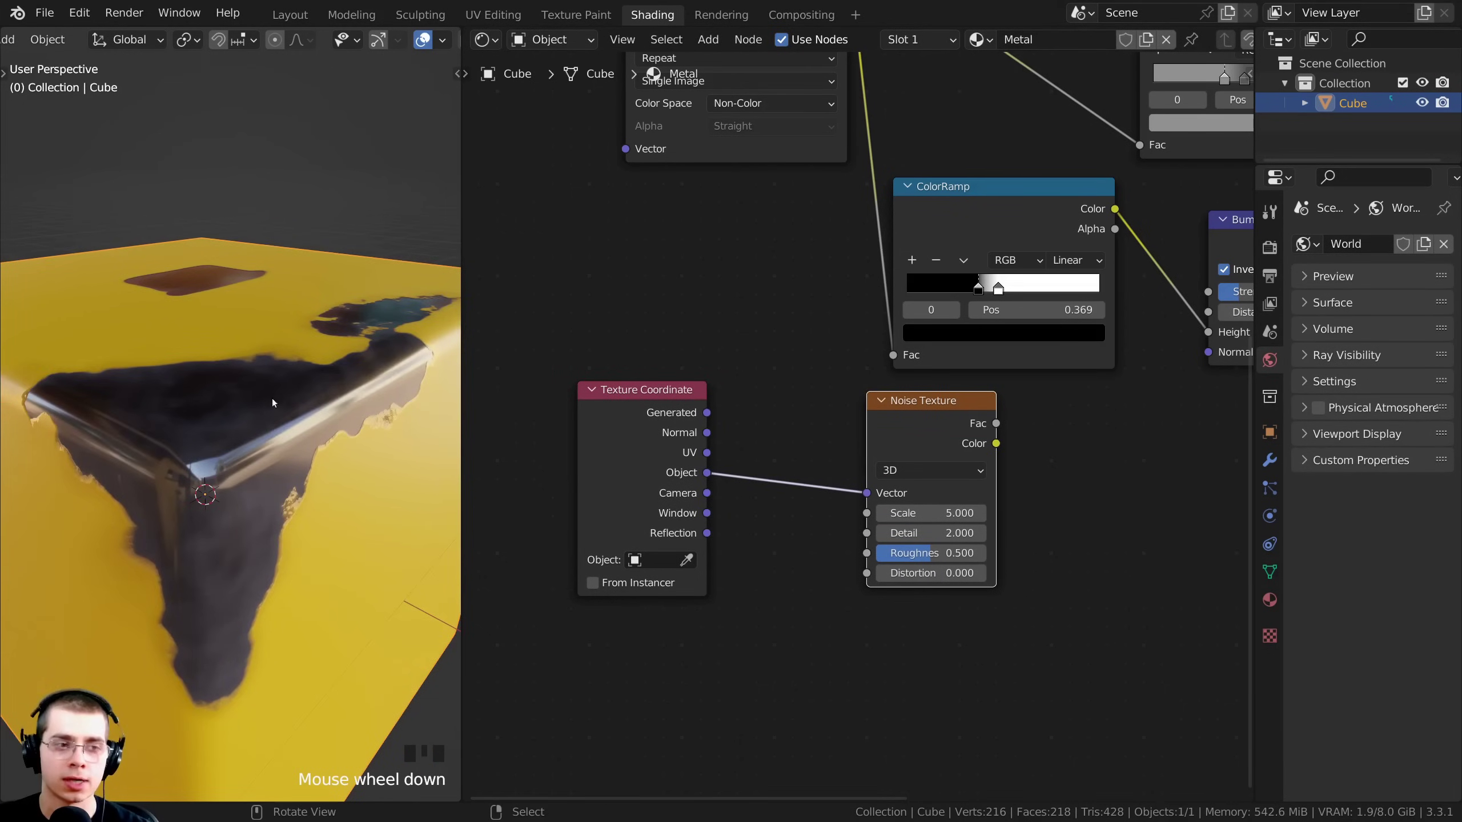
scroll(1023, 462, down, 1)
middle_drag(936, 437, 846, 454)
mouse_move(846, 454)
mouse_down()
mouse_move(809, 455)
mouse_move(823, 457)
mouse_up()
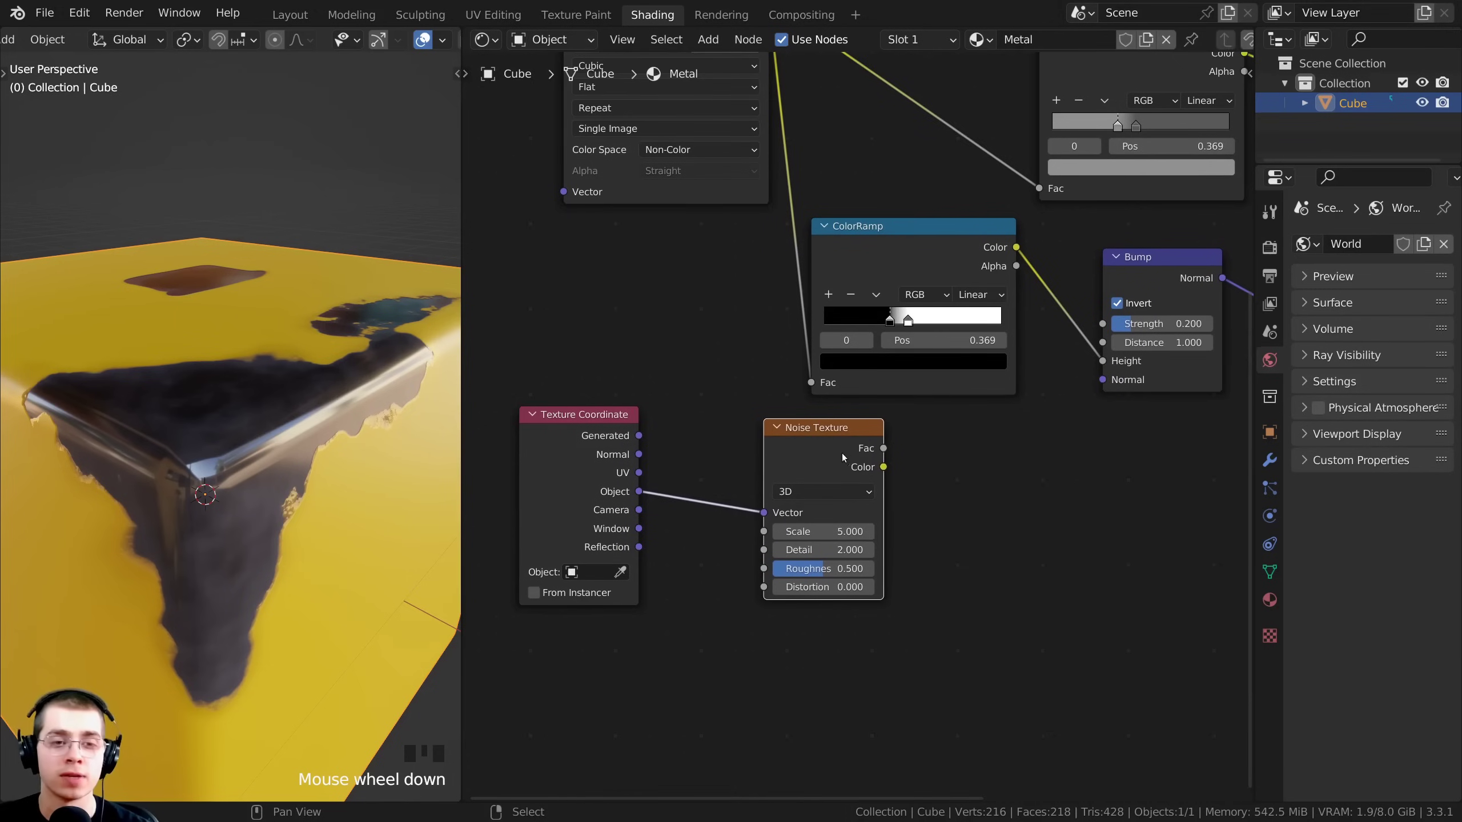
- Set the Noise Texture's Detail to 15 and Roughness to 0.55, and shift the node slightly aside
scroll(842, 454, up, 2)
middle_drag(808, 448, 762, 411)
scroll(761, 412, up, 2)
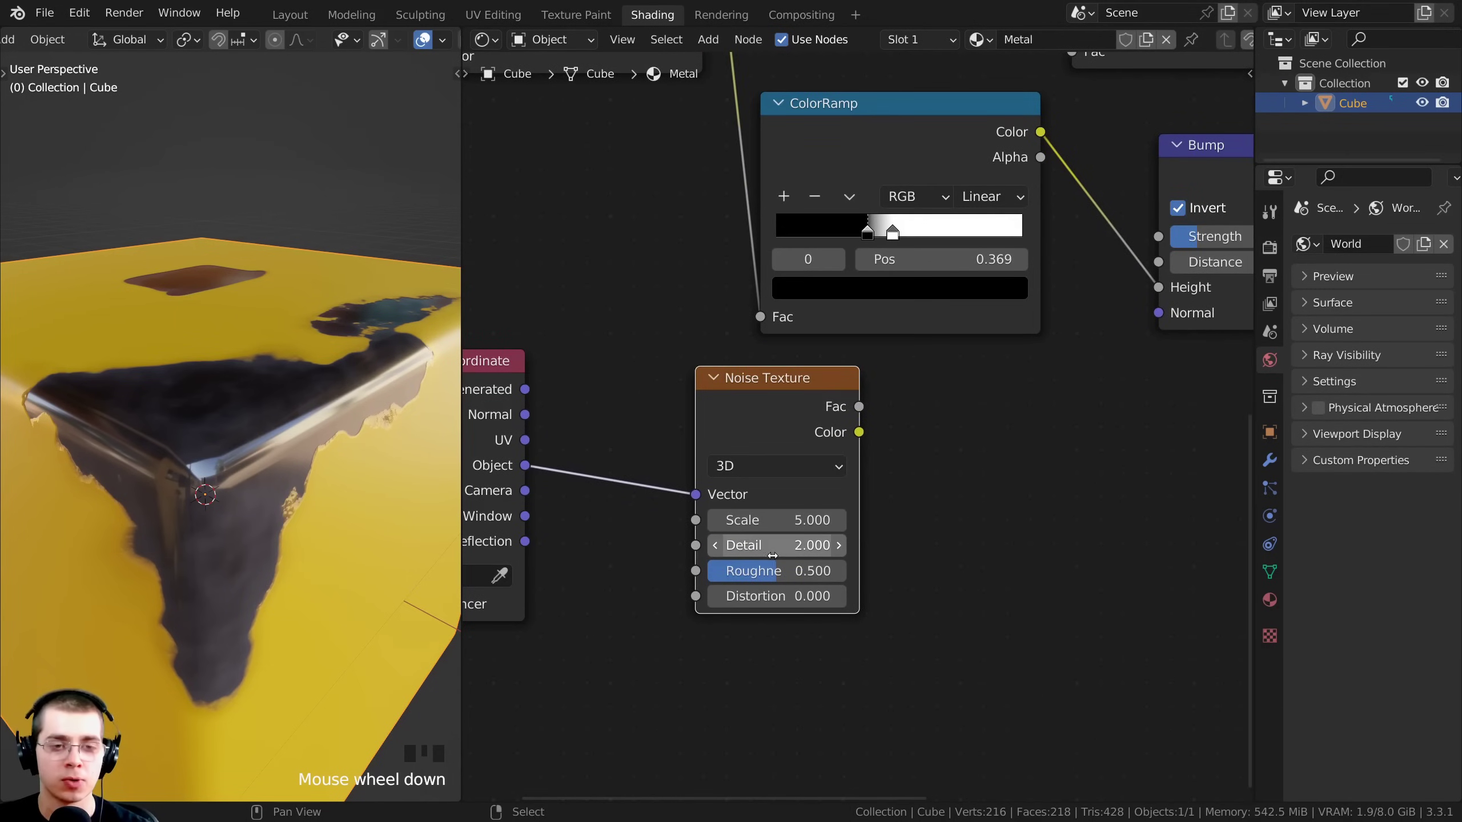
mouse_move(754, 547)
mouse_down()
mouse_move(795, 547)
mouse_move(765, 545)
mouse_up()
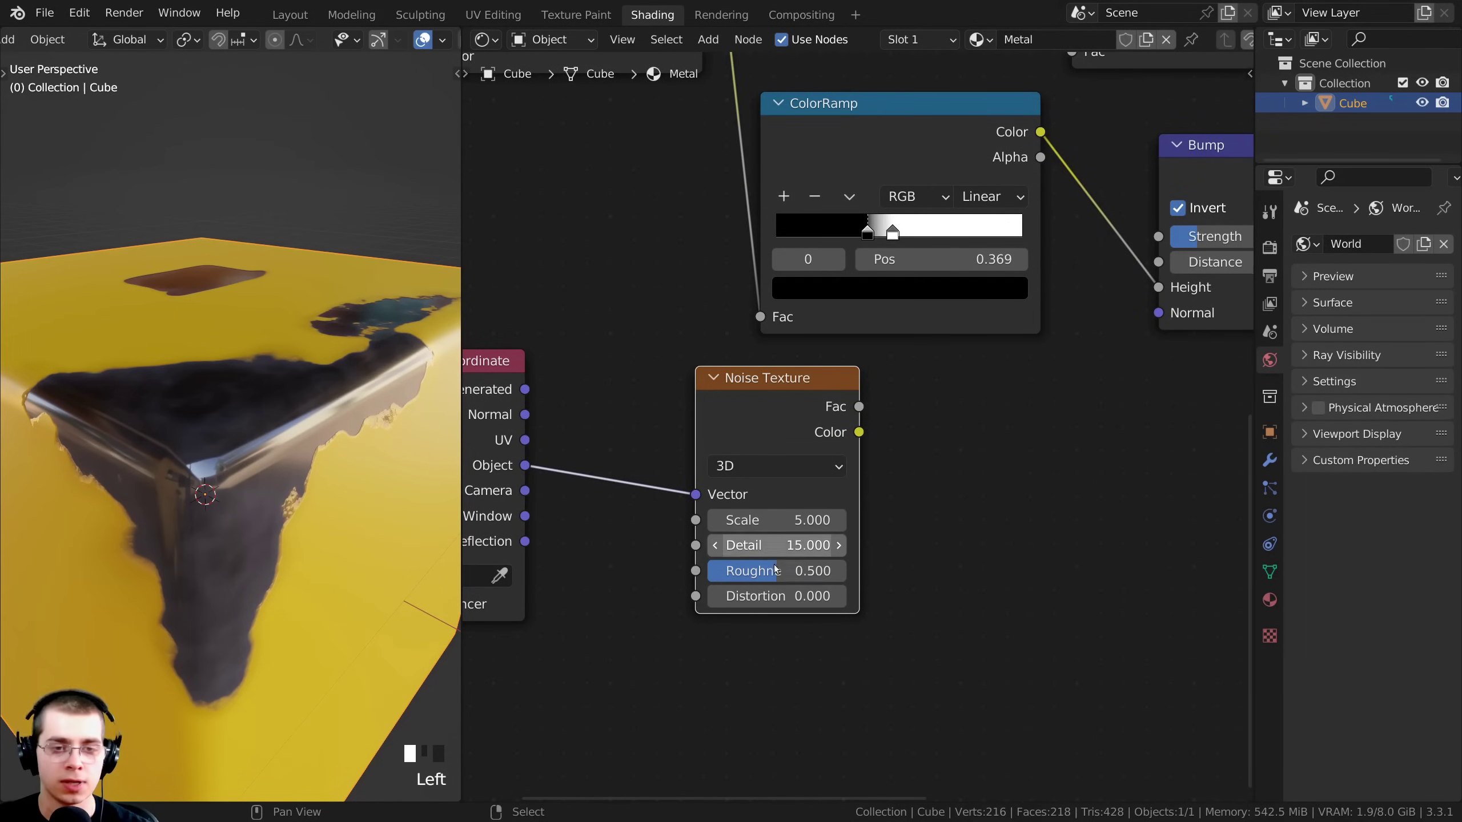
click(780, 571)
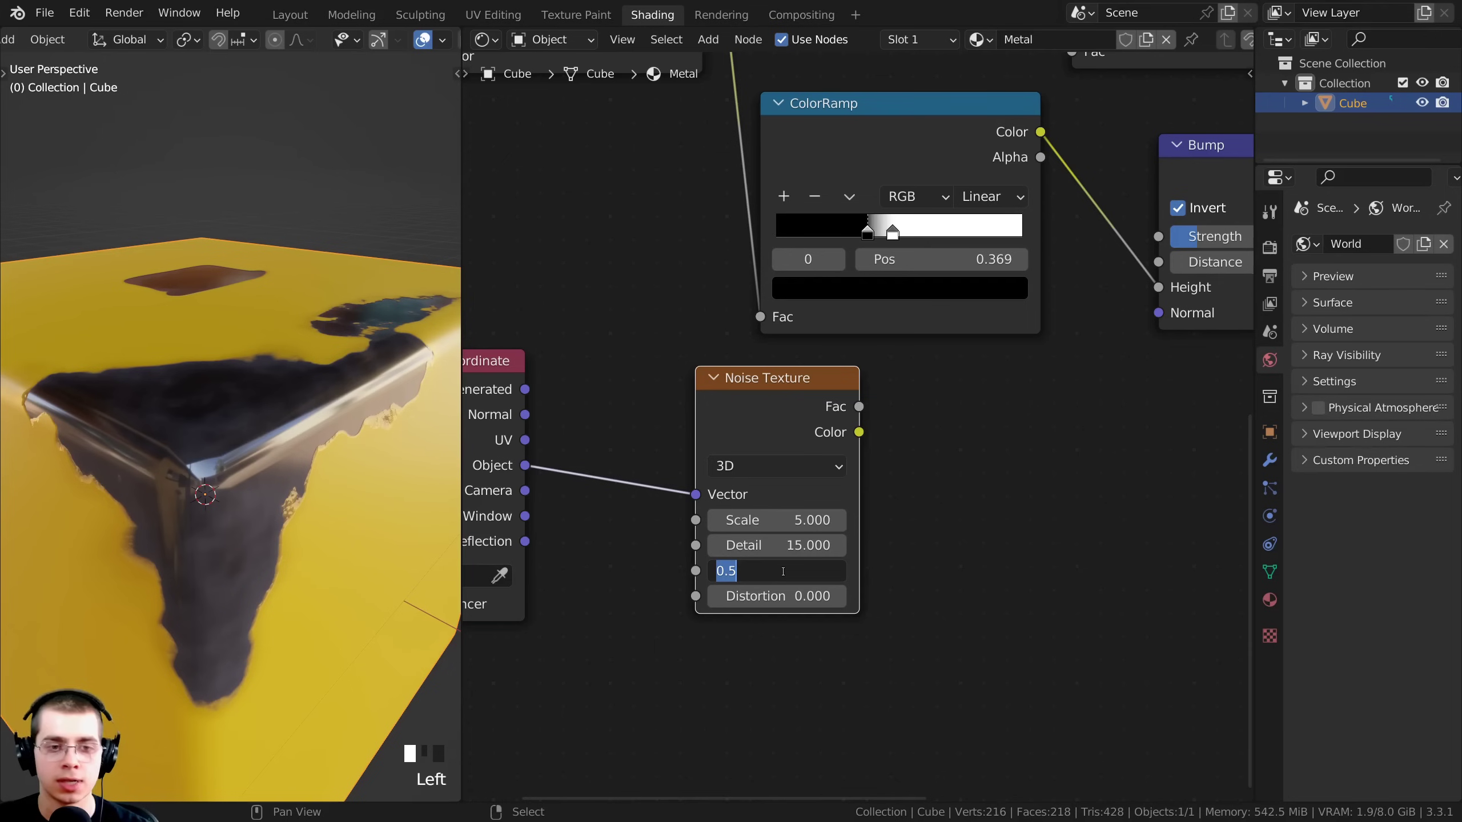
text(0.55)
click(934, 512)
middle_drag(939, 502, 847, 522)
scroll(852, 499, down, 4)
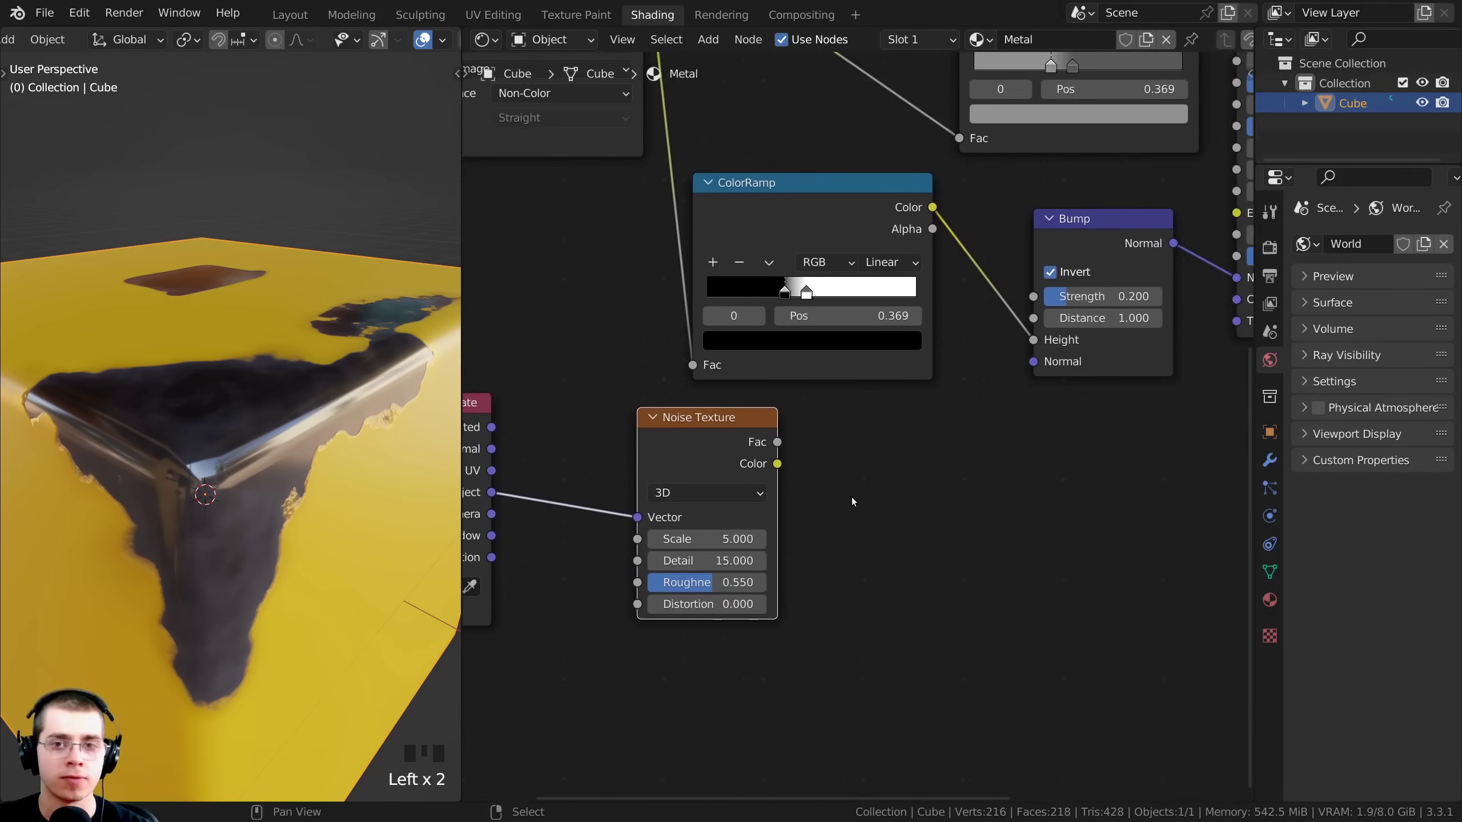
scroll(829, 499, up, 1)
drag(699, 460, 685, 464)
middle_drag(680, 485, 732, 510)
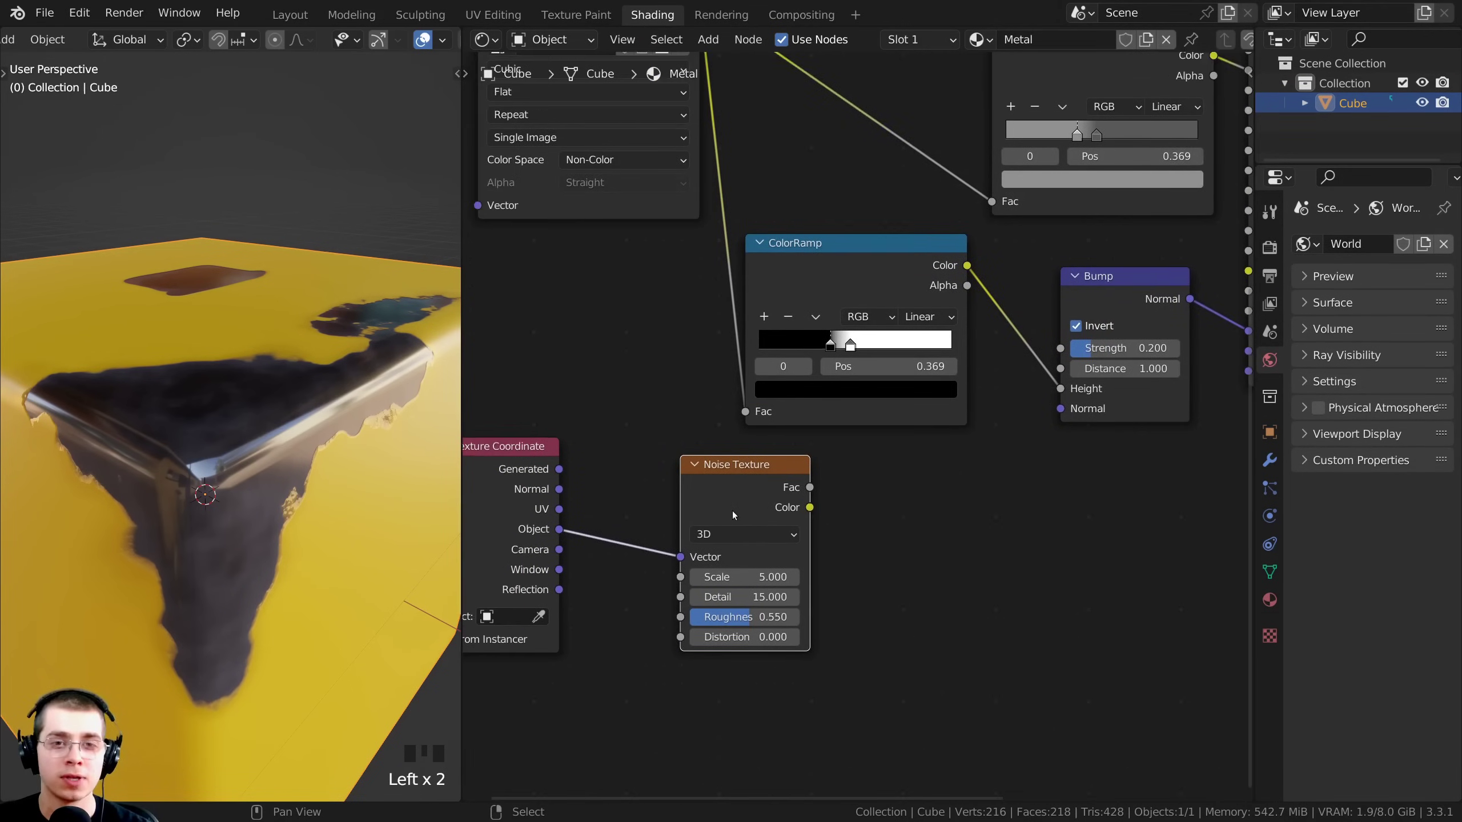
- Duplicate the Bump node and place the copy beside the Noise Texture, below the original
scroll(875, 439, down, 1)
scroll(956, 372, down, 1)
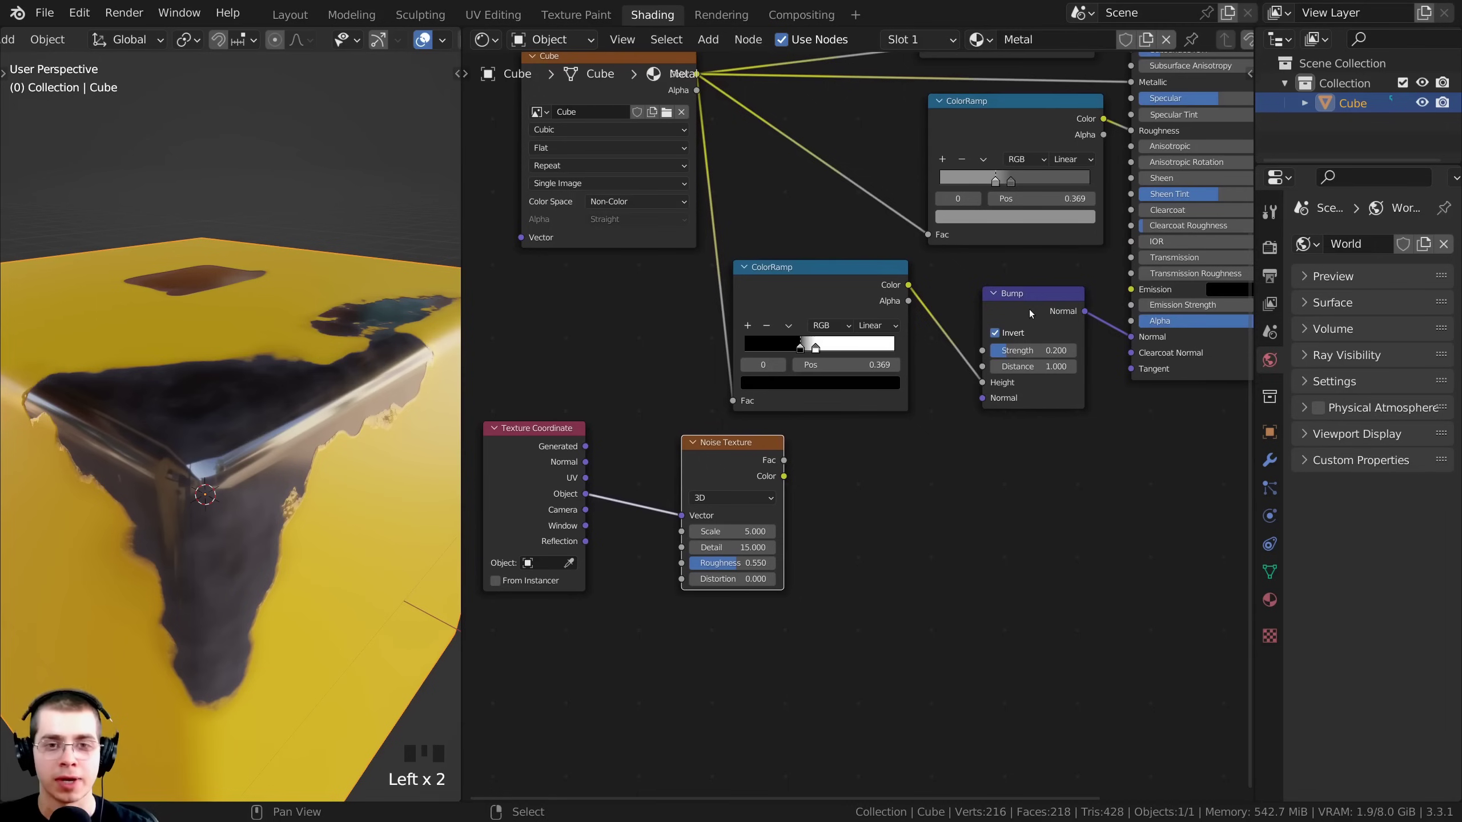
drag(1028, 309, 1064, 311)
scroll(1064, 311, up, 1)
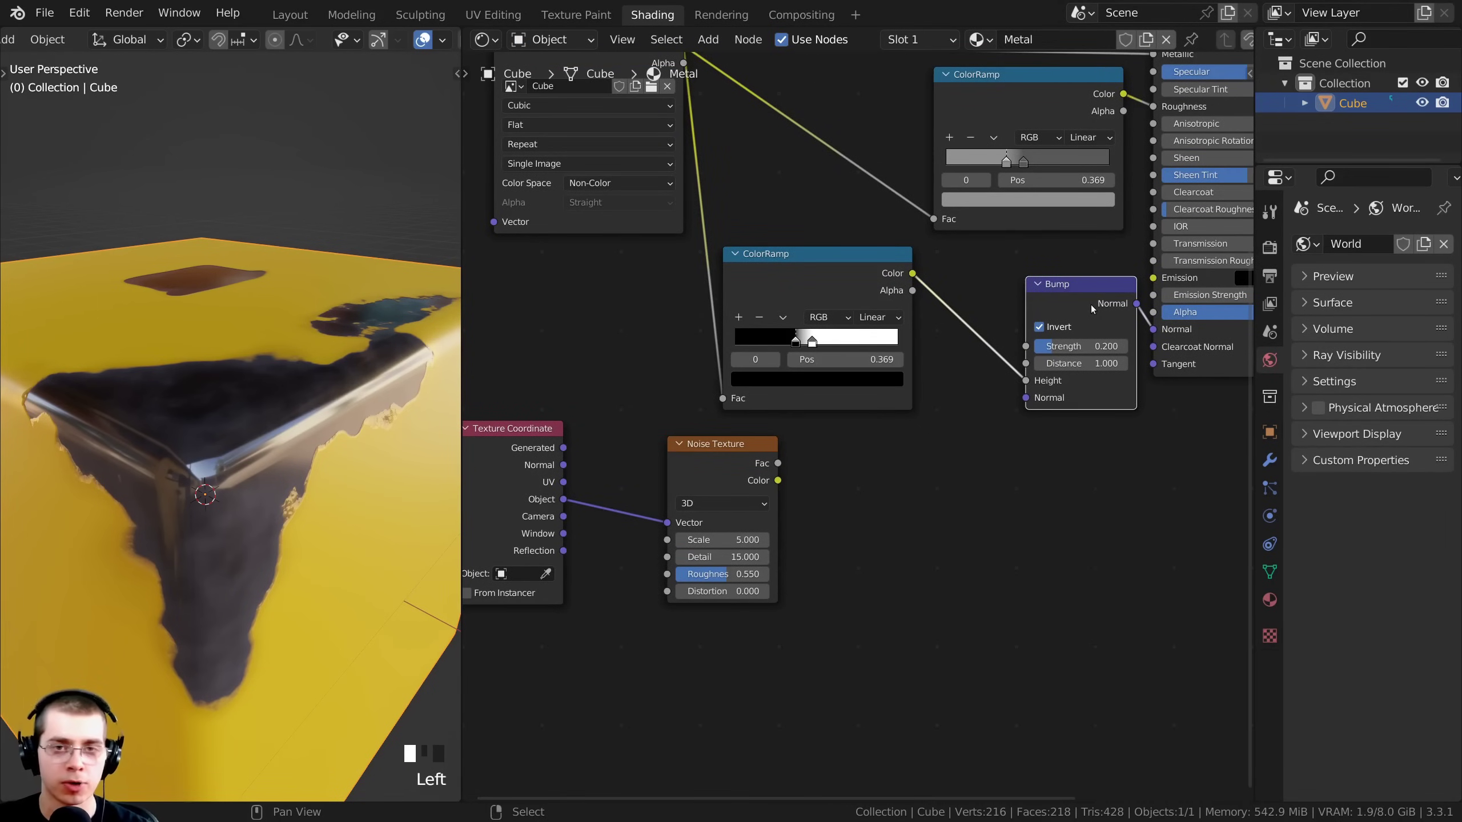
key(shift+d)
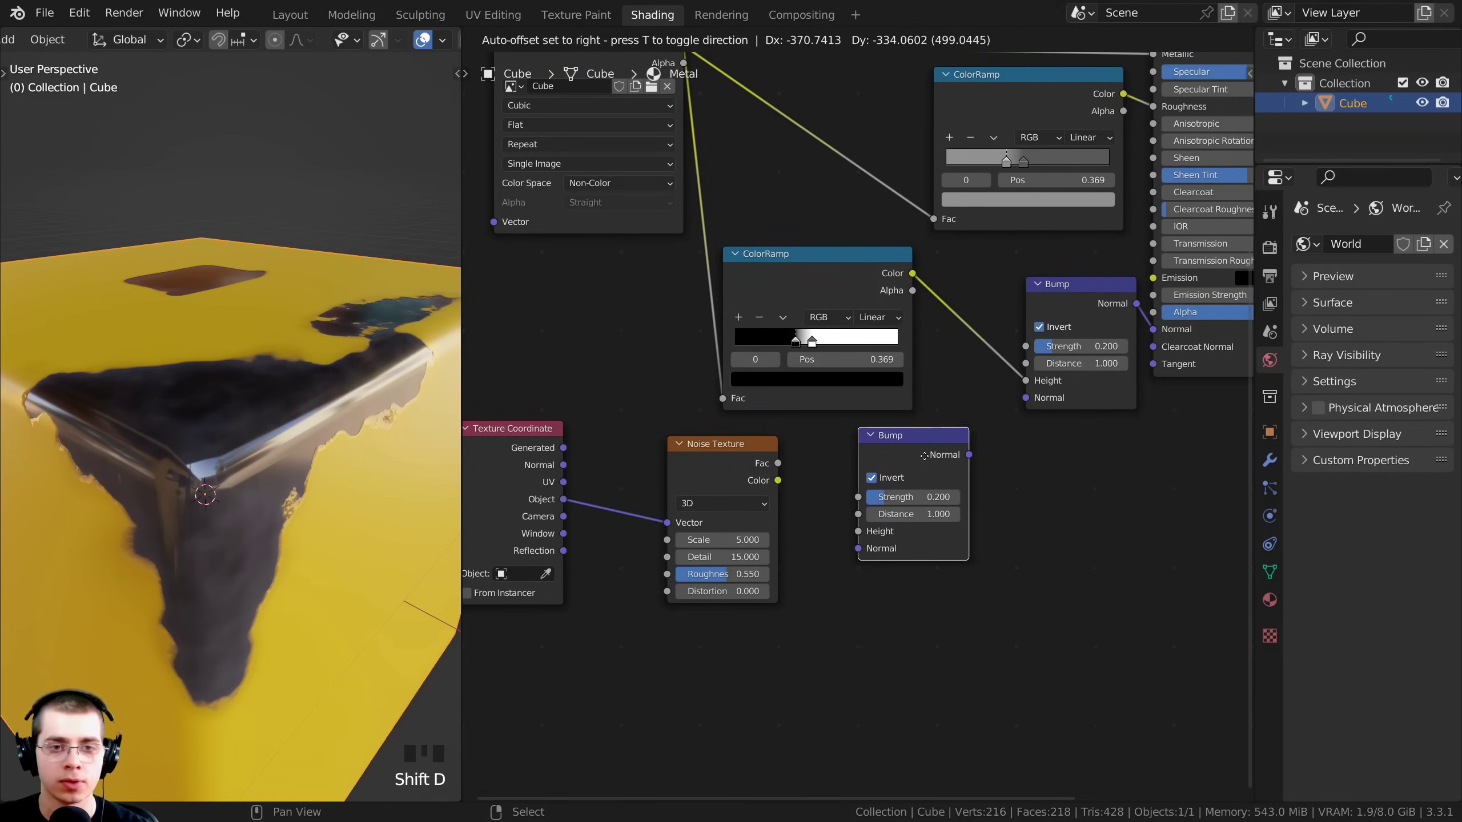
click(923, 456)
scroll(938, 478, up, 1)
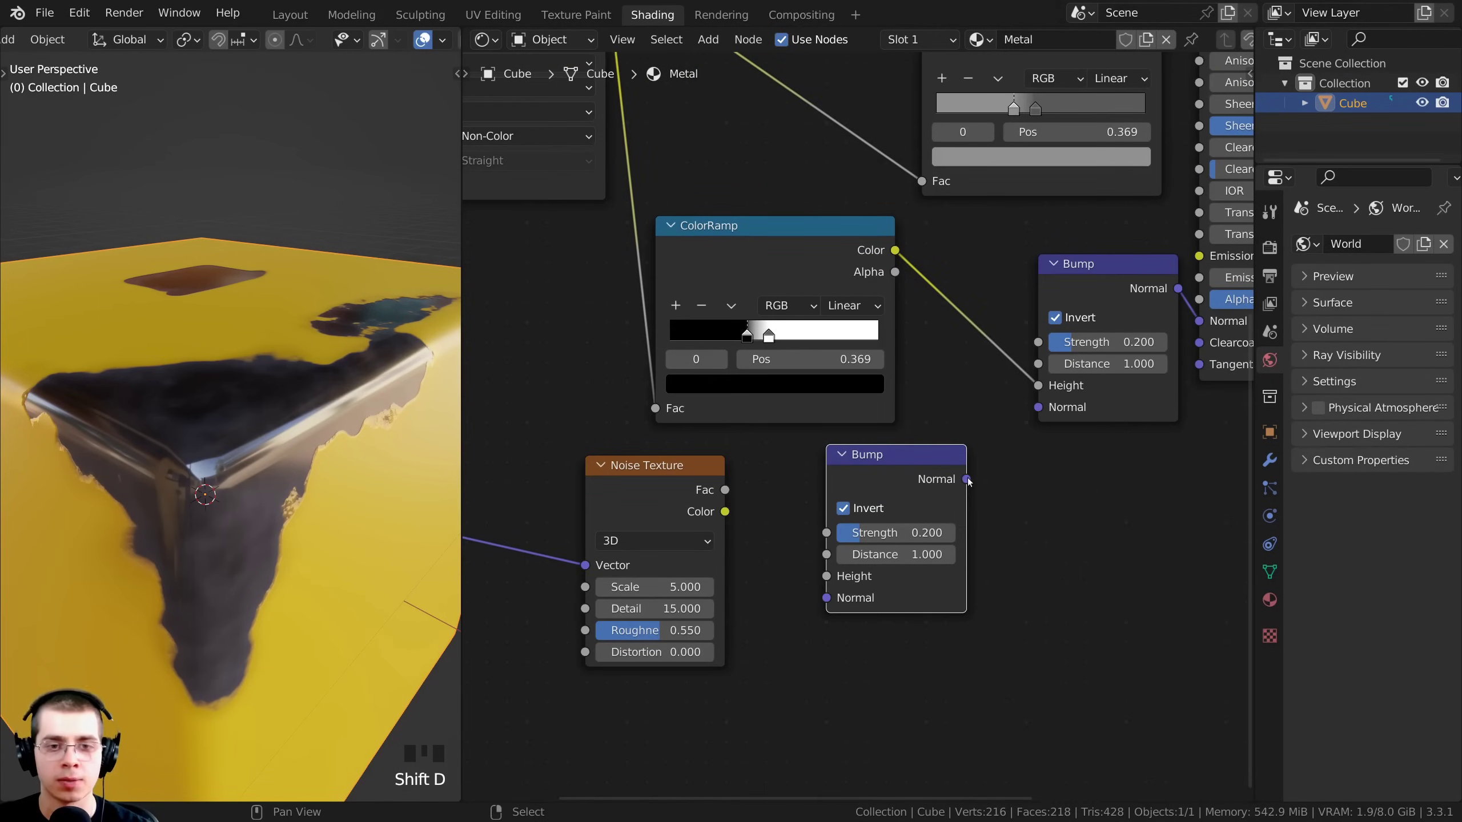
- Link the duplicated Bump's Normal output to the original Bump's Normal input
drag(967, 479, 1037, 408)
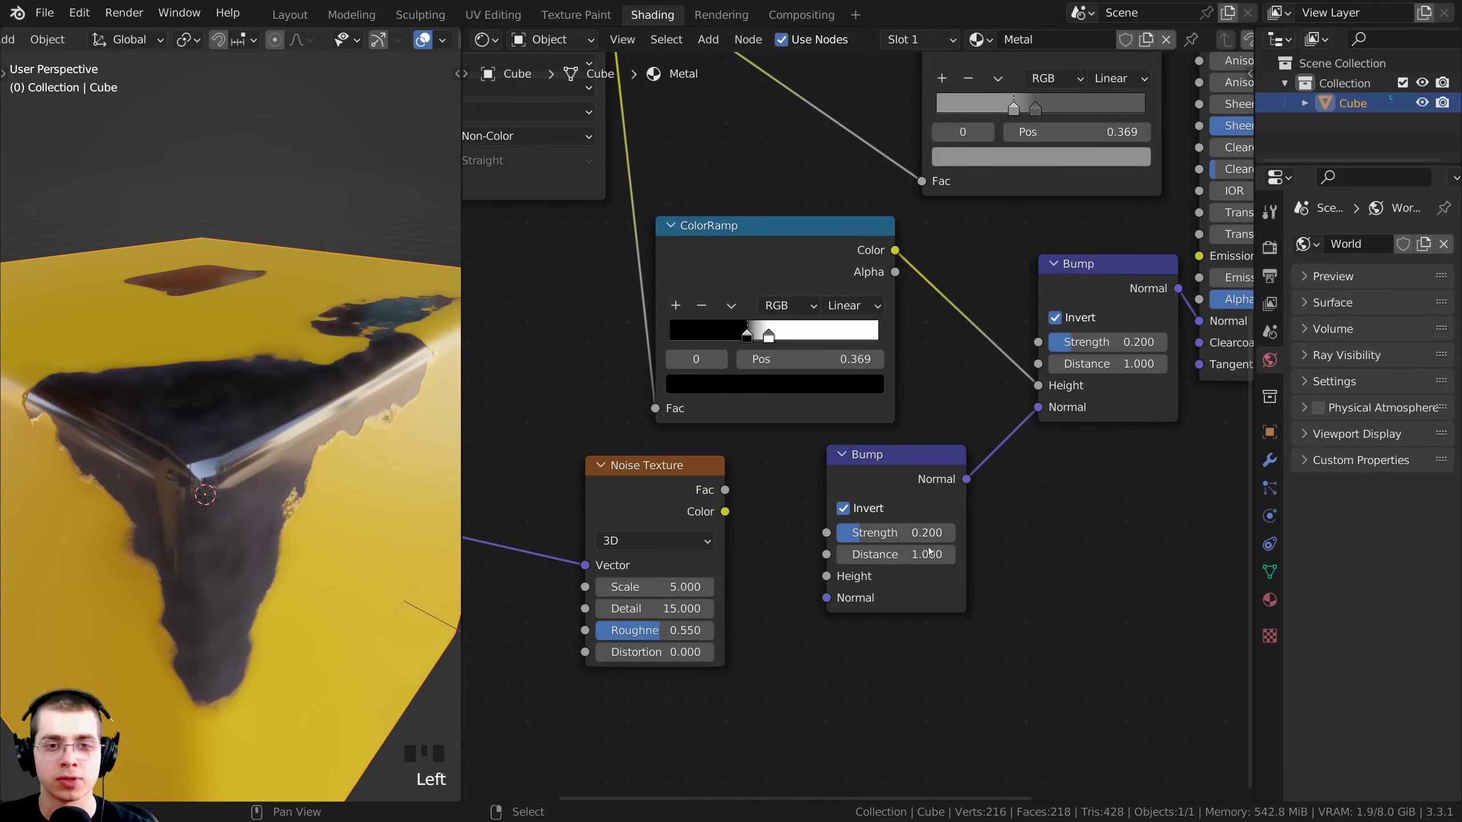
click(1094, 287)
click(893, 486)
click(1115, 281)
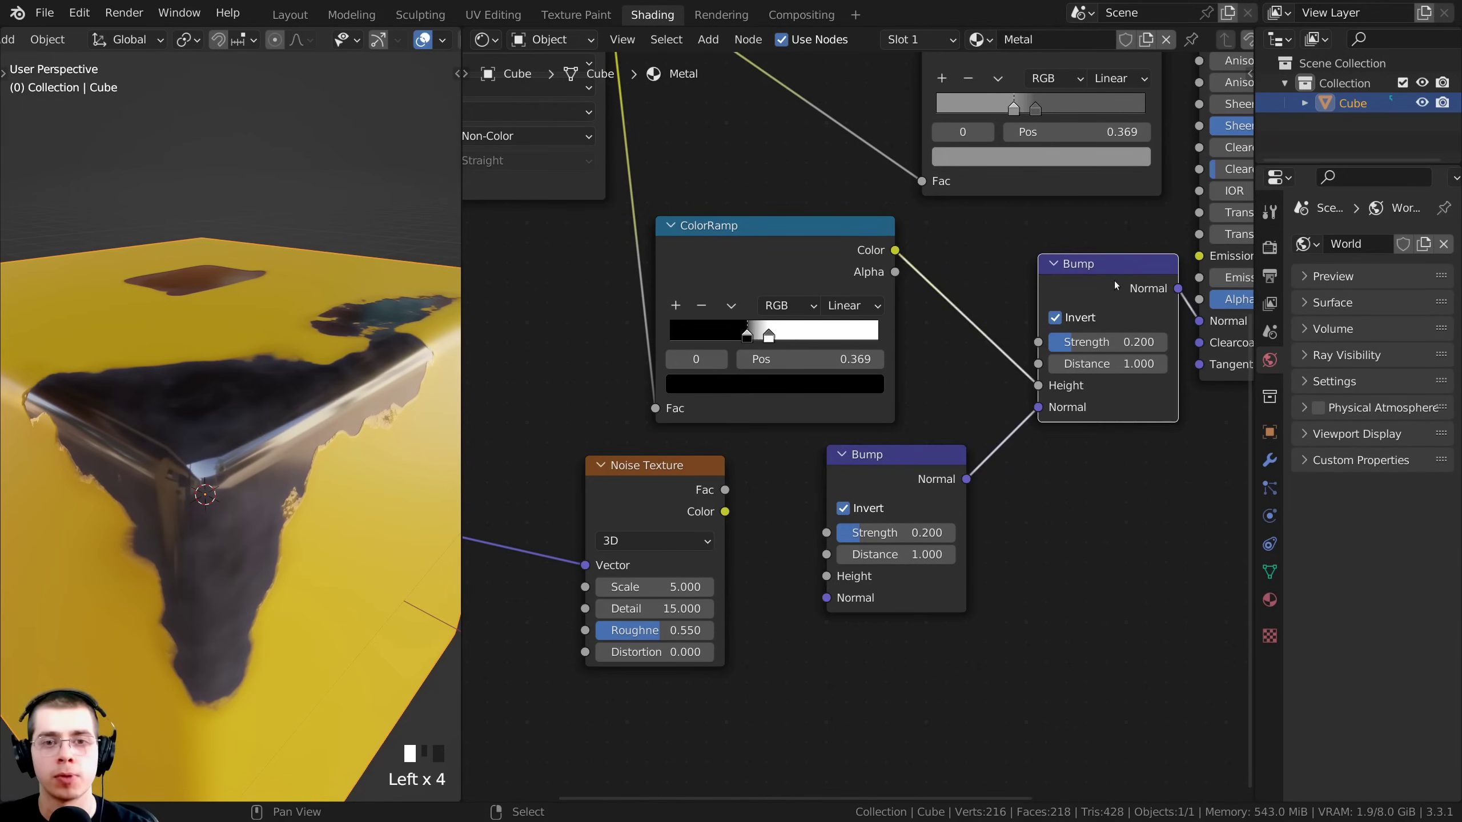
click(872, 482)
scroll(777, 527, up, 1)
middle_drag(777, 526, 731, 478)
- Link the Noise Texture's Fac to the new Bump's Height and turn off that Bump's Invert option
drag(688, 447, 652, 449)
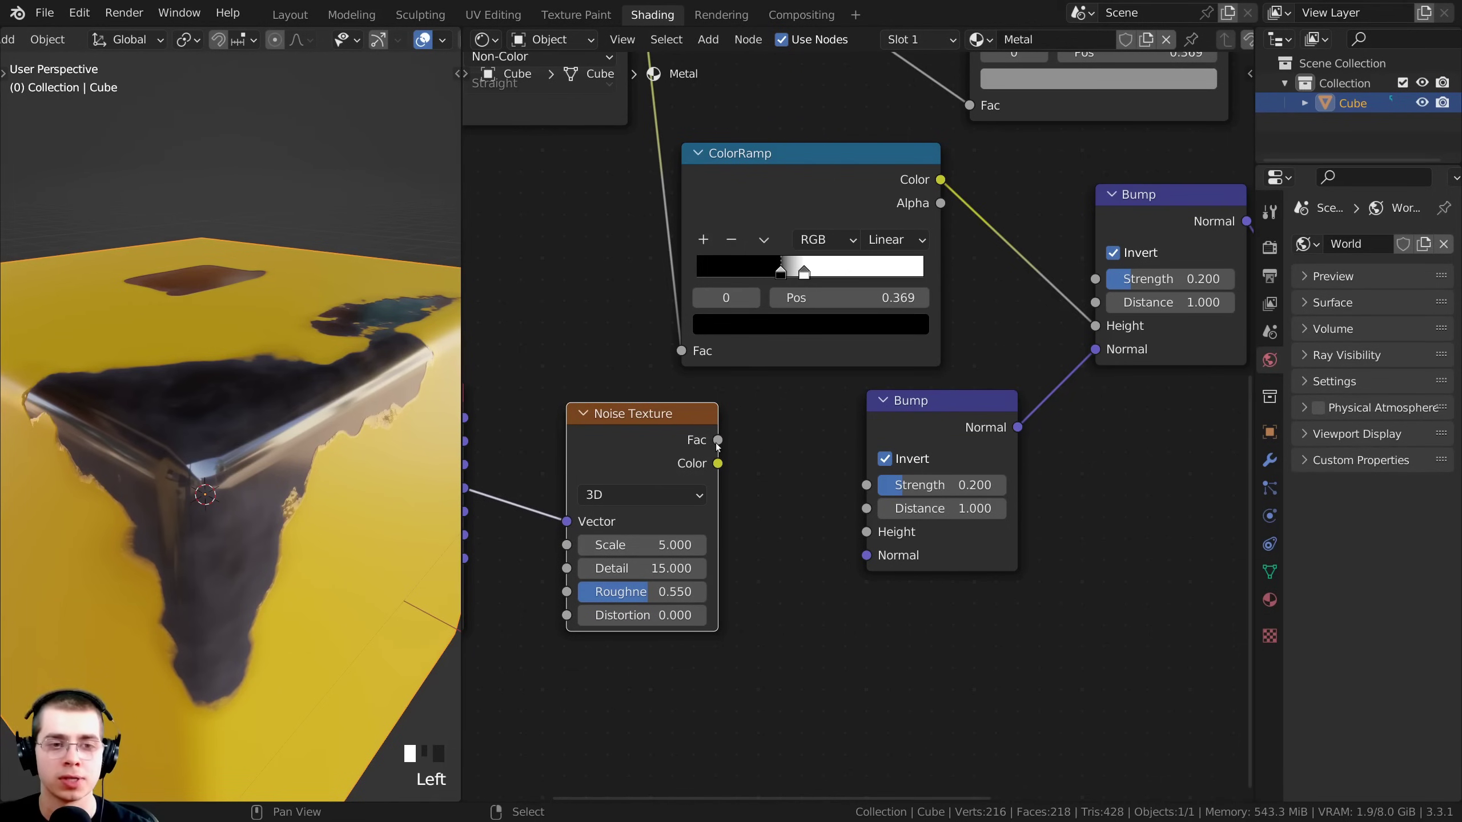
drag(718, 443, 866, 532)
middle_drag(304, 484, 314, 489)
scroll(973, 433, up, 2)
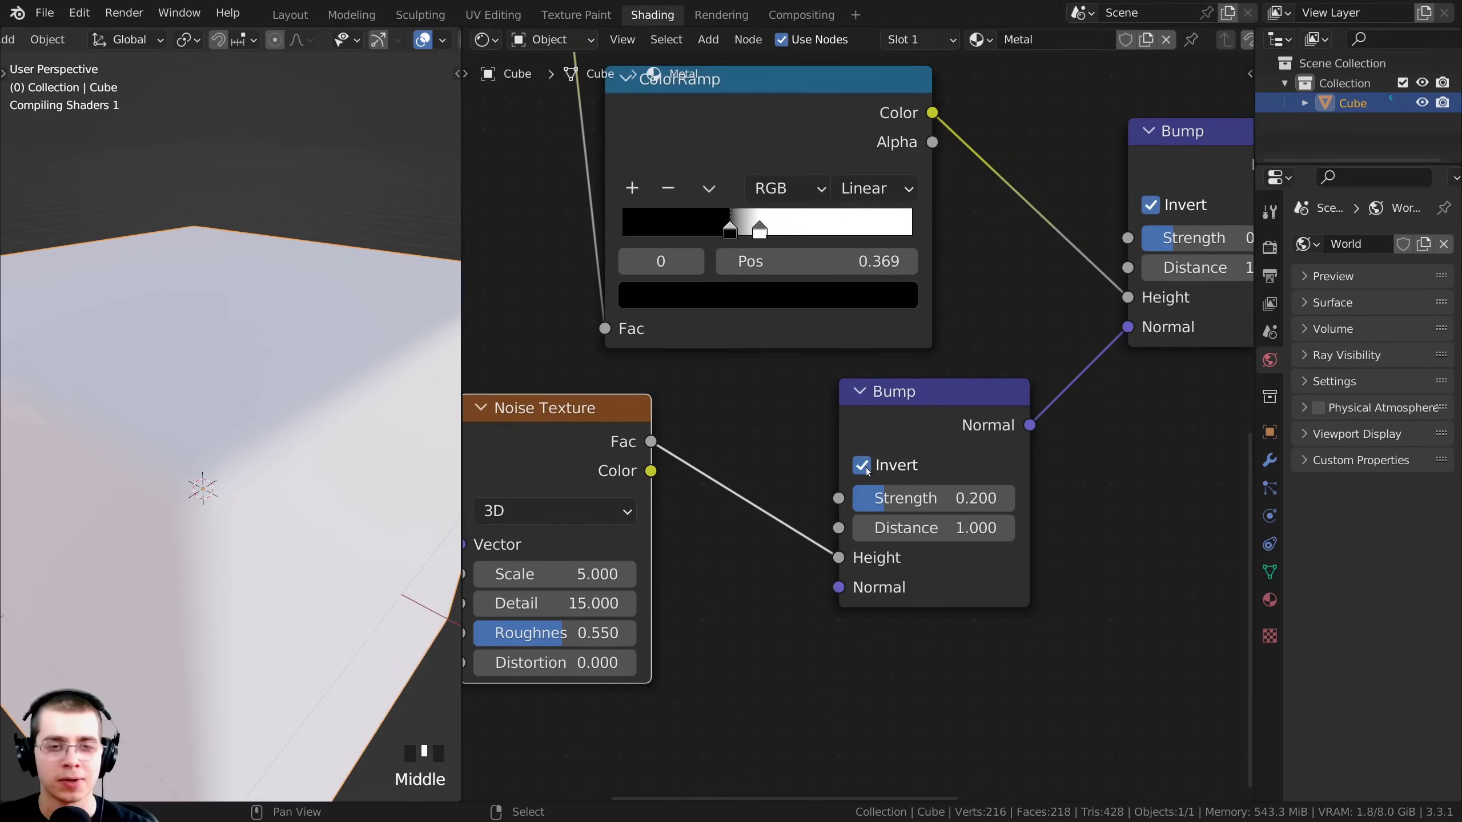
click(865, 468)
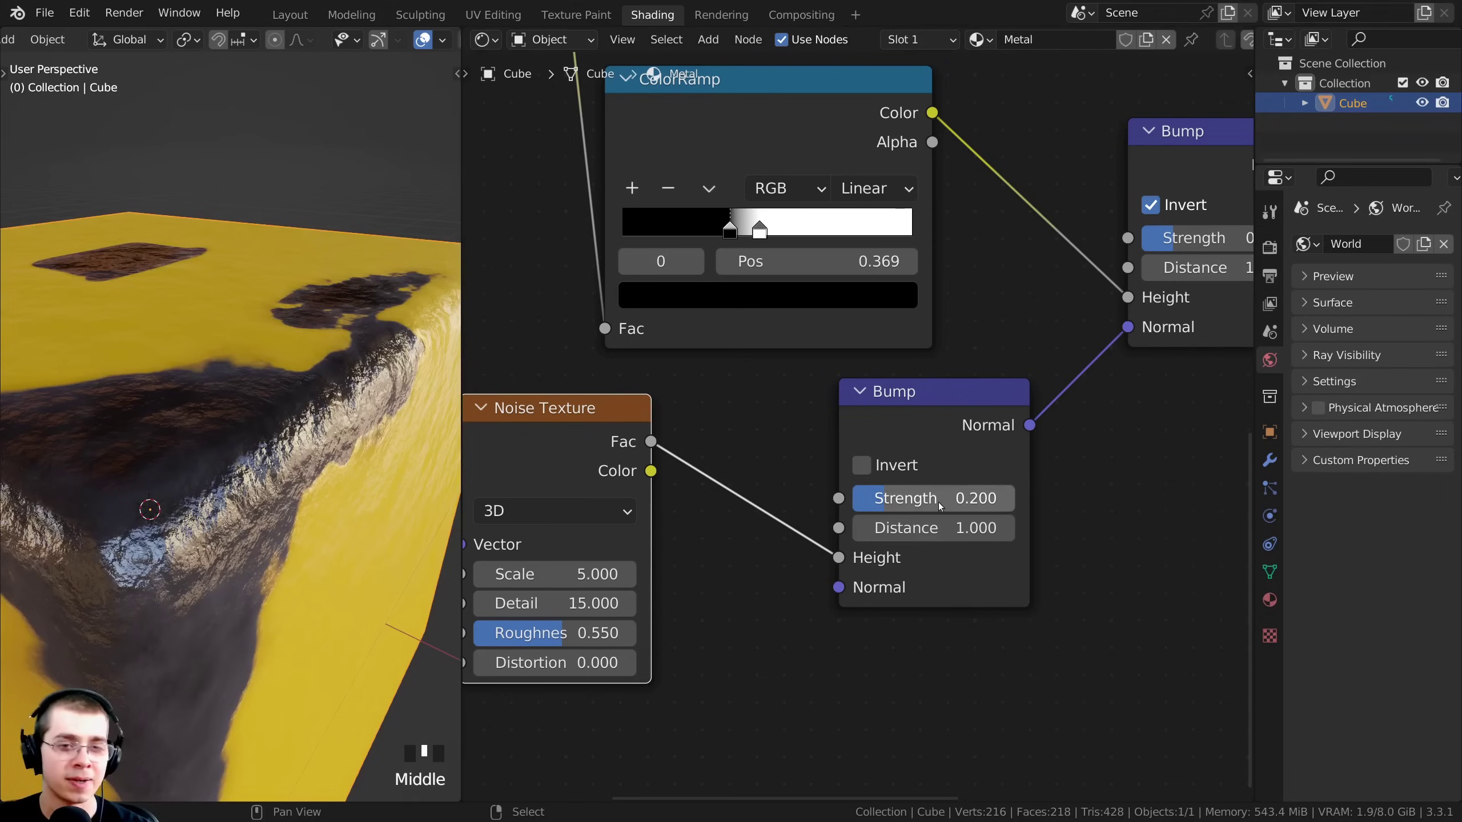
- Set the noise Bump's Strength to 0.1 and check the surface on the cube's bevelled edge
click(929, 501)
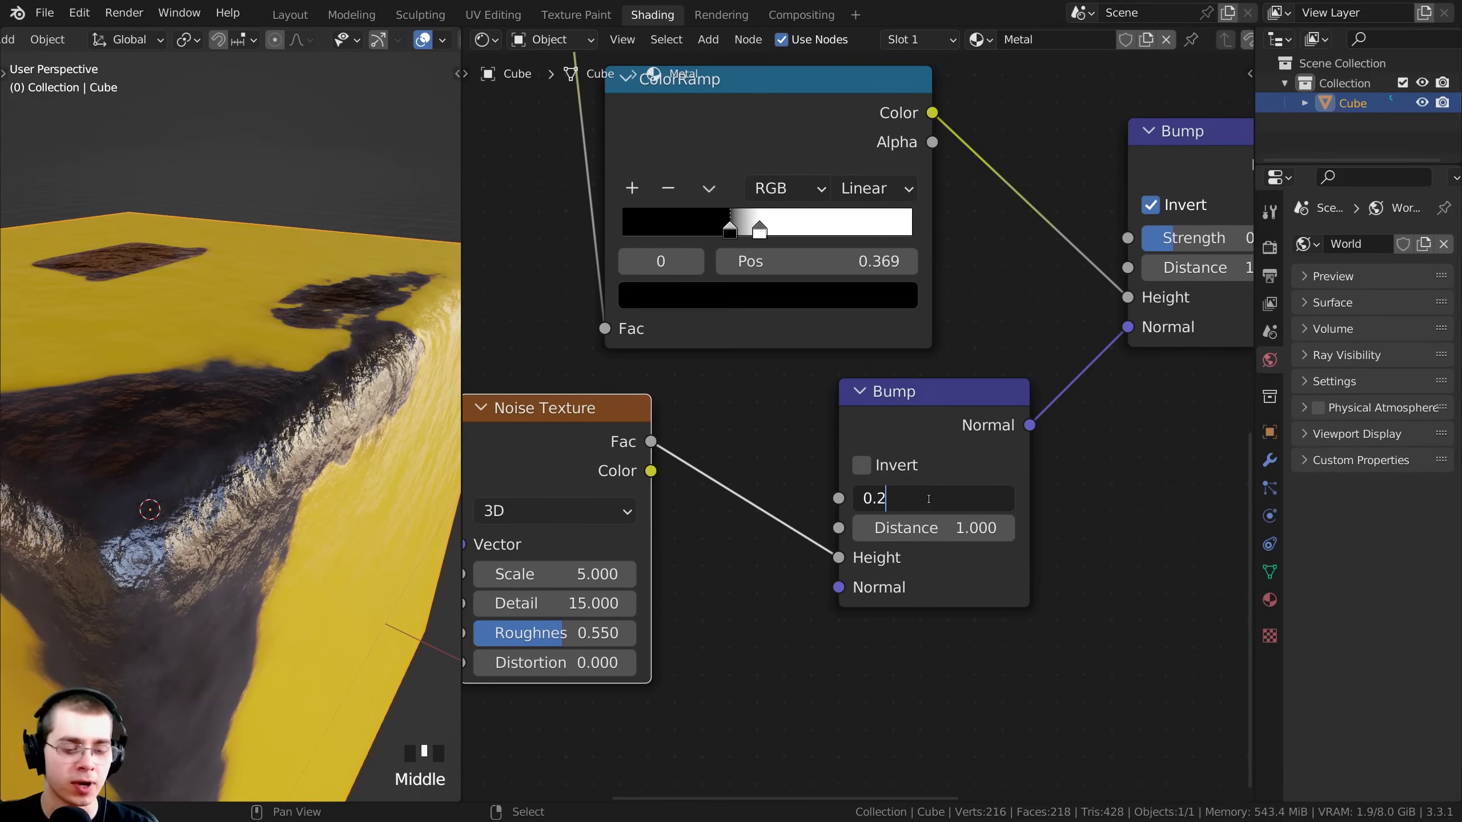
key(Return)
middle_drag(230, 458, 134, 450)
scroll(246, 436, up, 2)
scroll(249, 489, up, 2)
scroll(747, 436, down, 3)
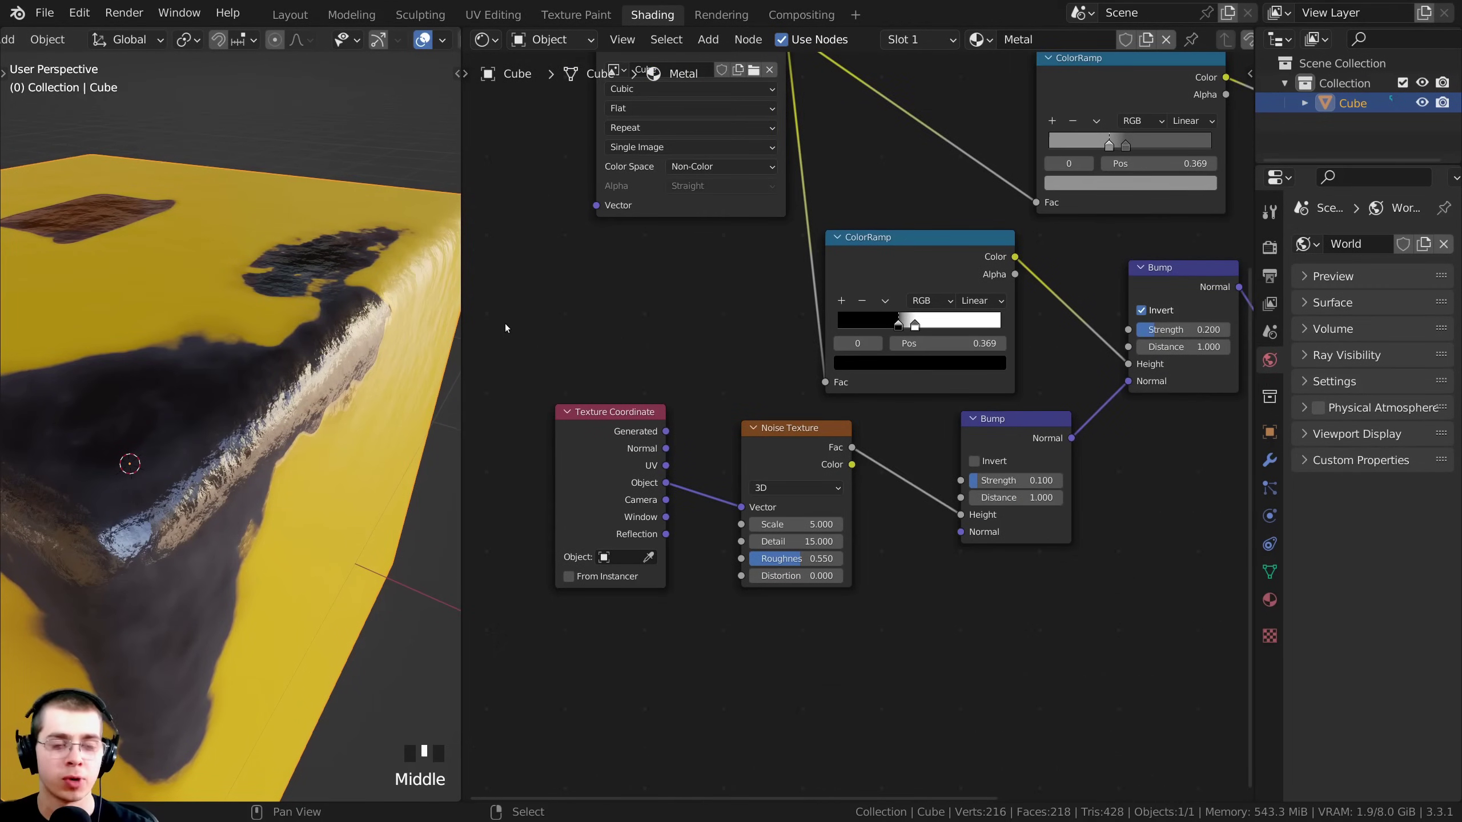
- Move the Texture Coordinate, Noise Texture, image texture and bump ColorRamp nodes away from the Bump nodes to free up space
drag(505, 322, 786, 519)
scroll(791, 455, down, 2)
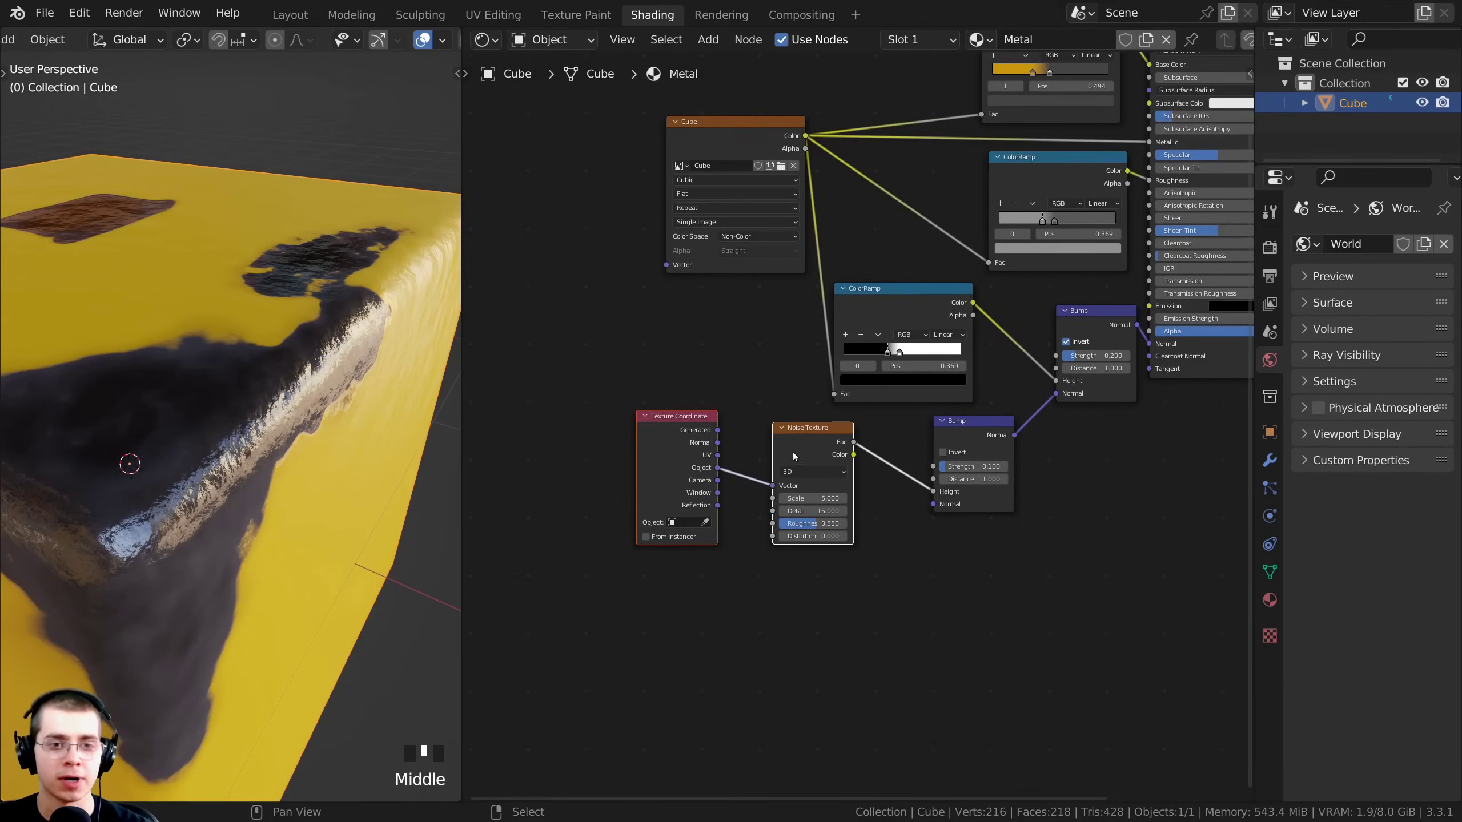
key(g)
drag(665, 456, 655, 456)
drag(720, 145, 553, 148)
drag(855, 287, 674, 300)
scroll(682, 297, up, 3)
middle_drag(747, 309, 759, 312)
drag(725, 271, 746, 265)
- Add a MixRGB node on the link between the Noise Texture and the lower Bump
mouse_move(178, 438)
middle_down()
mouse_move(210, 419)
mouse_move(161, 429)
middle_up()
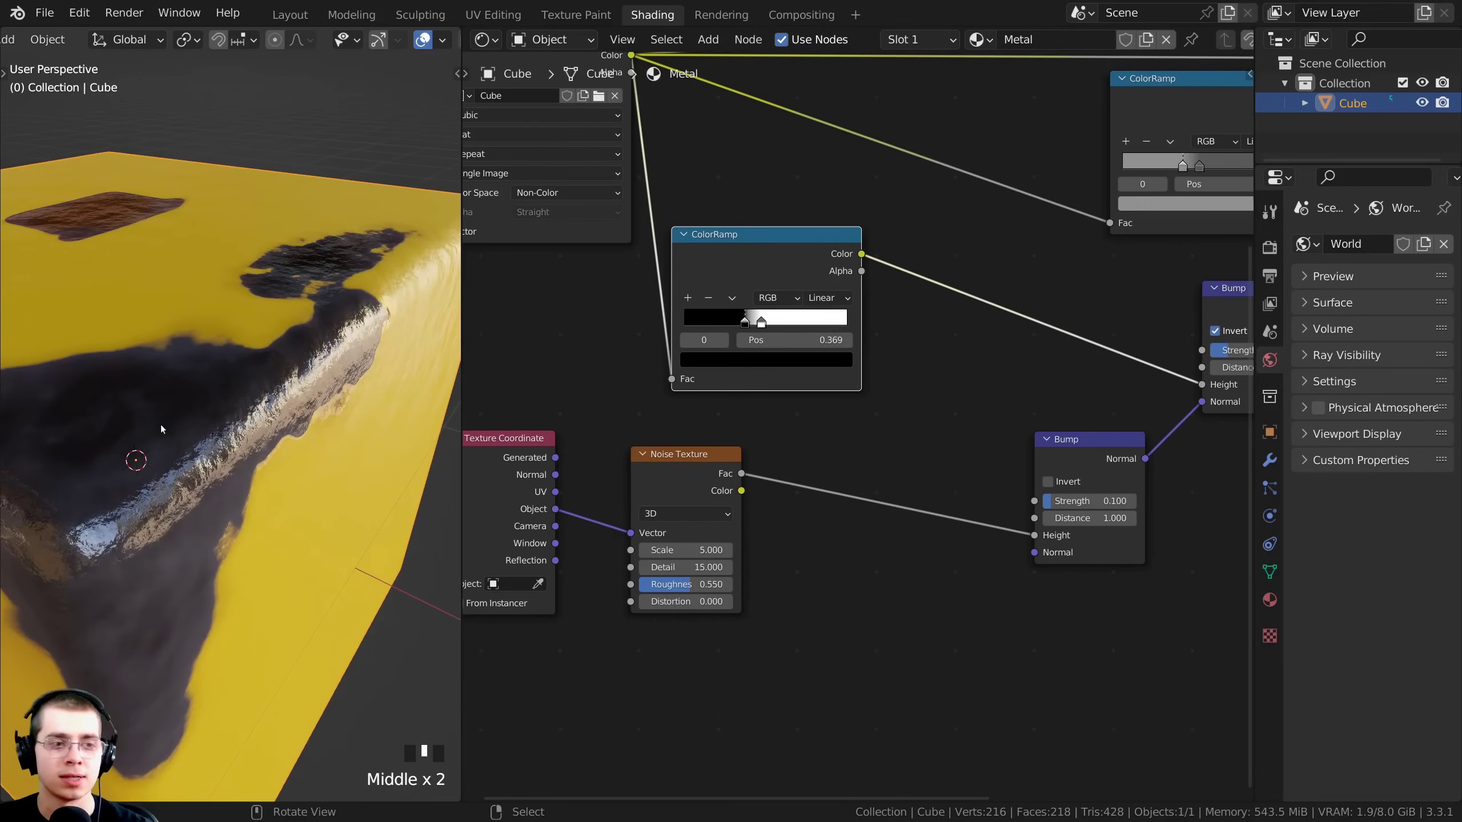
click(684, 471)
scroll(328, 343, up, 2)
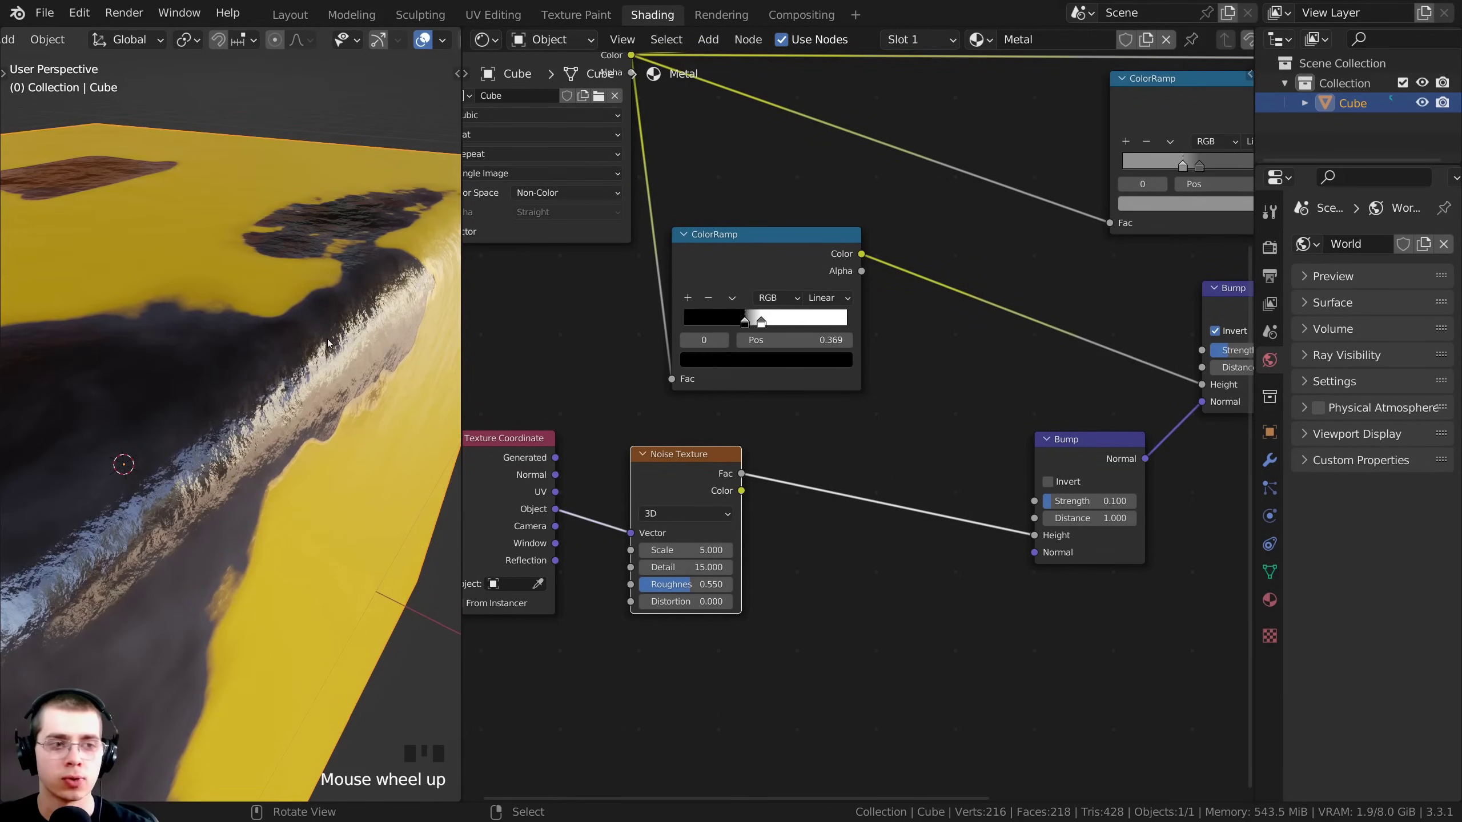
middle_drag(781, 375, 779, 375)
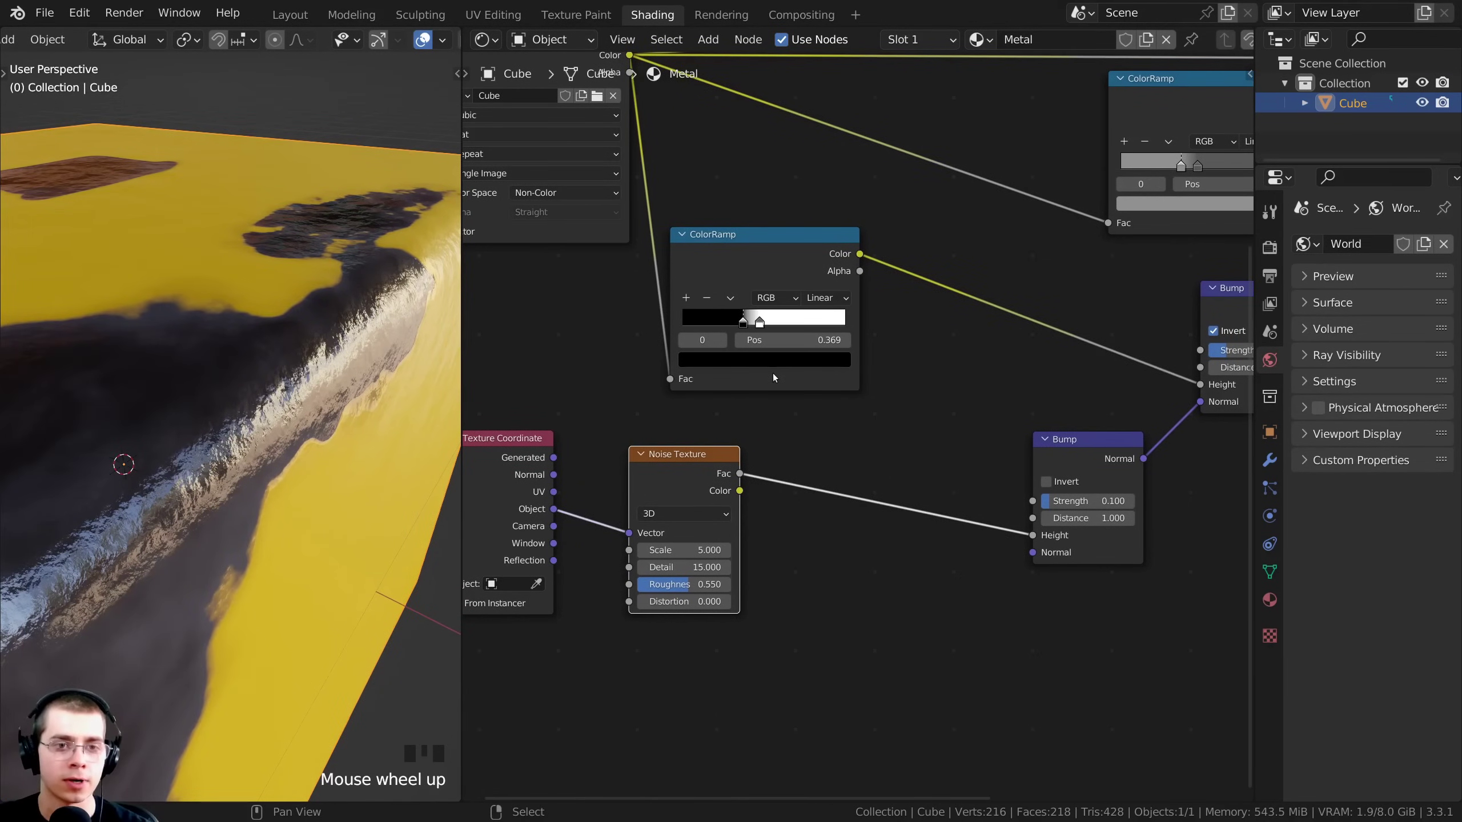
key(shift+a)
click(775, 375)
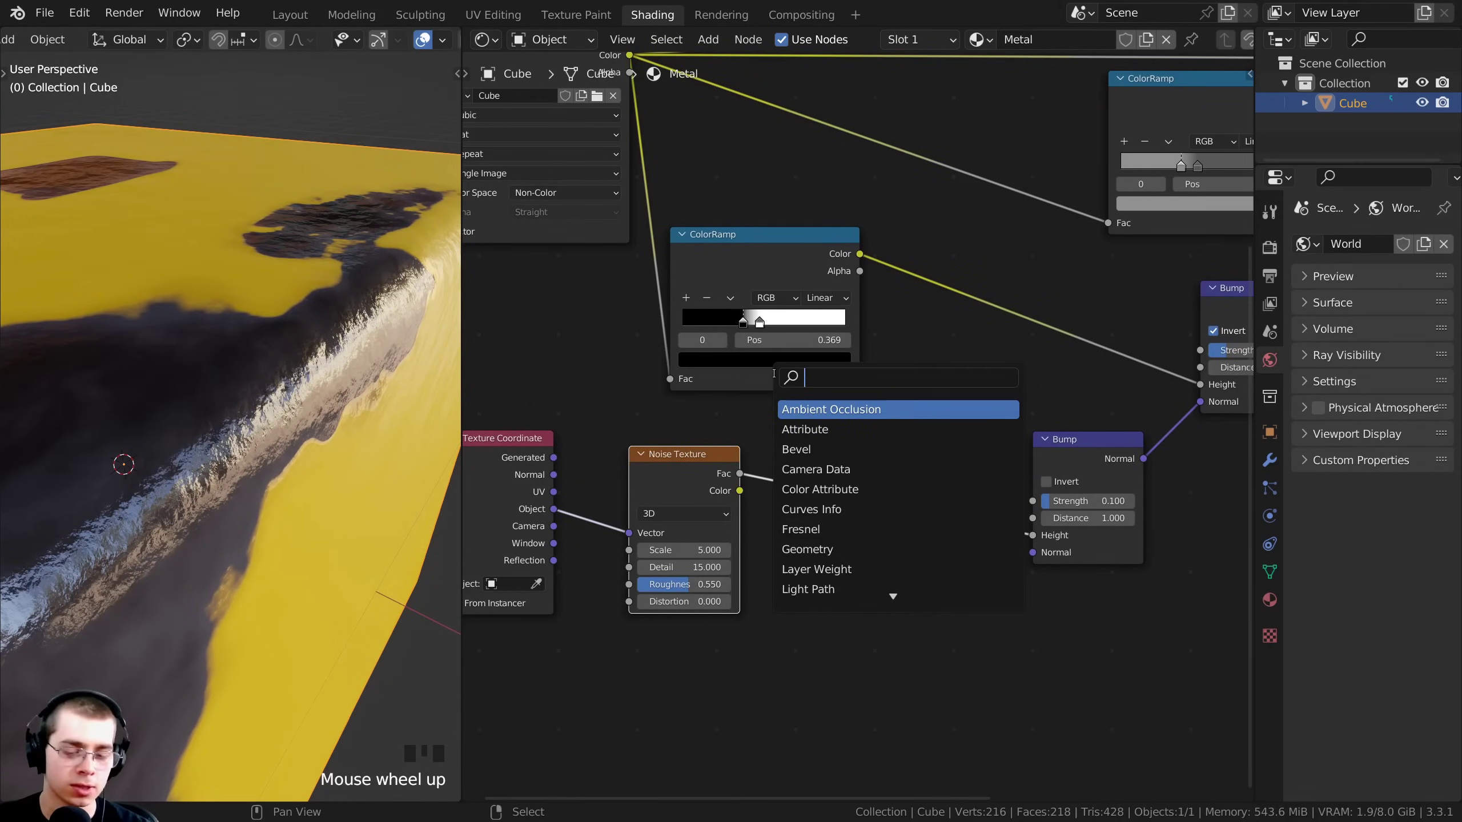
text(mix)
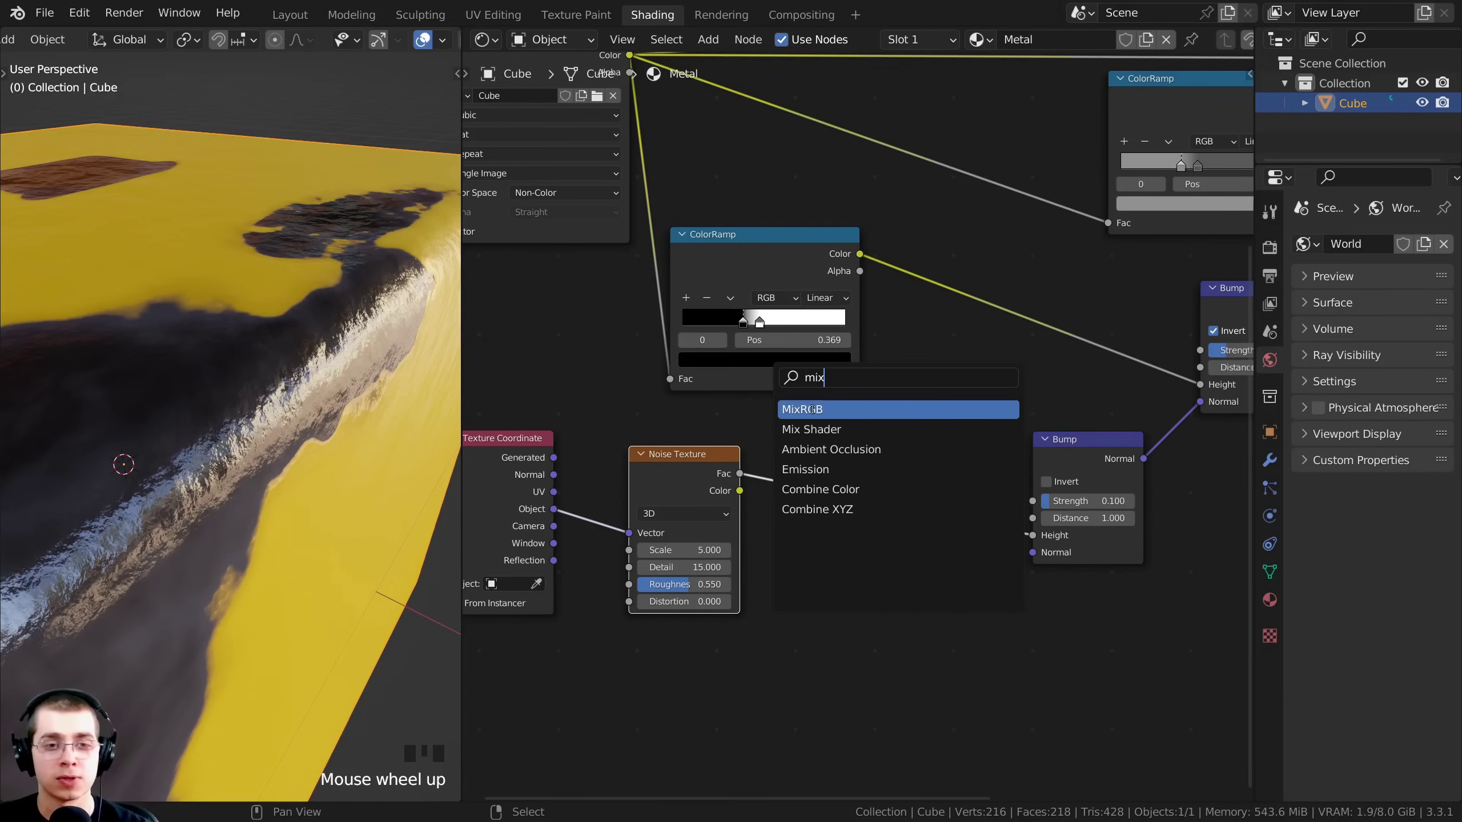
click(812, 409)
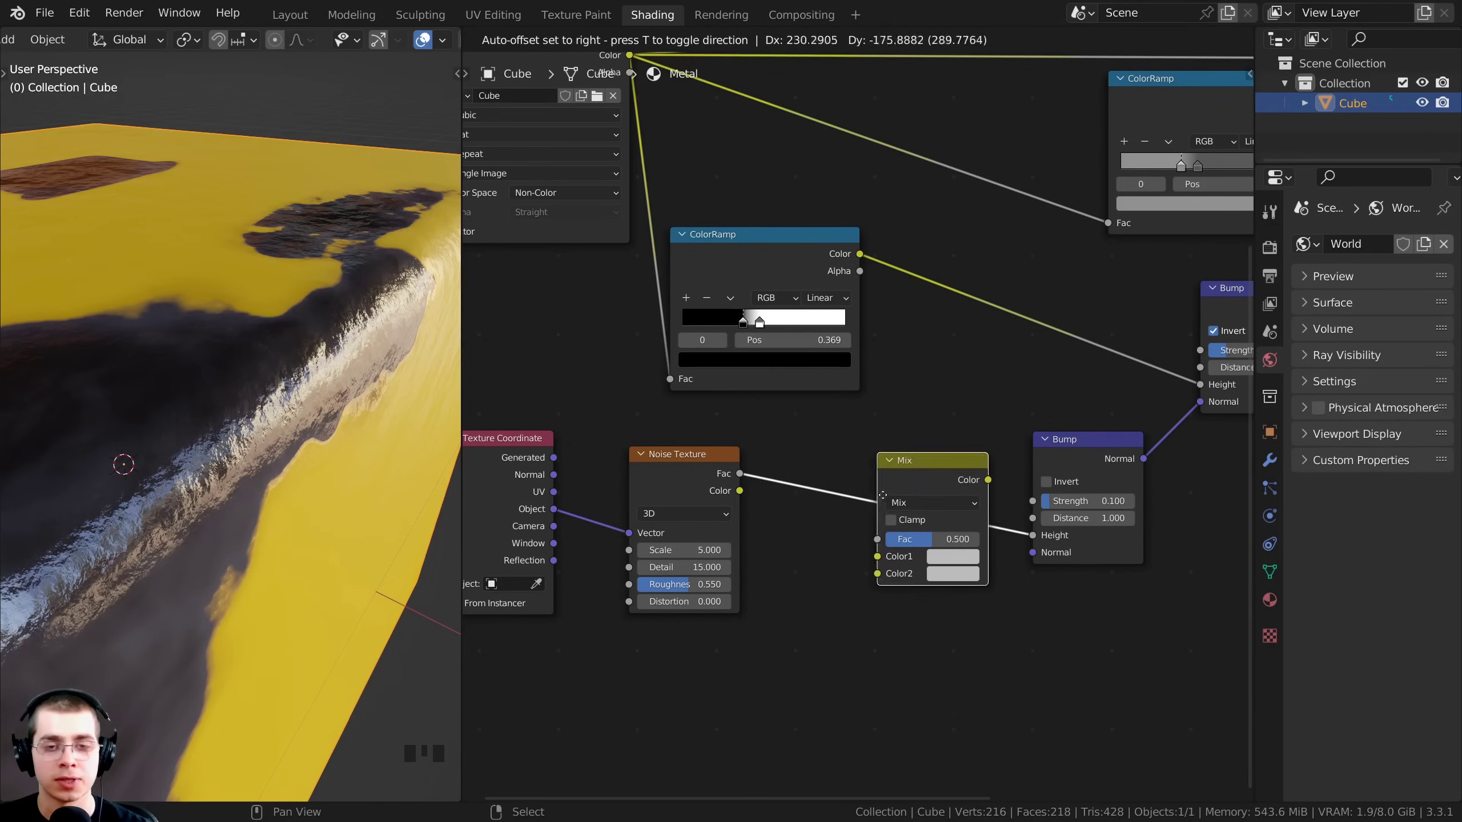
click(904, 486)
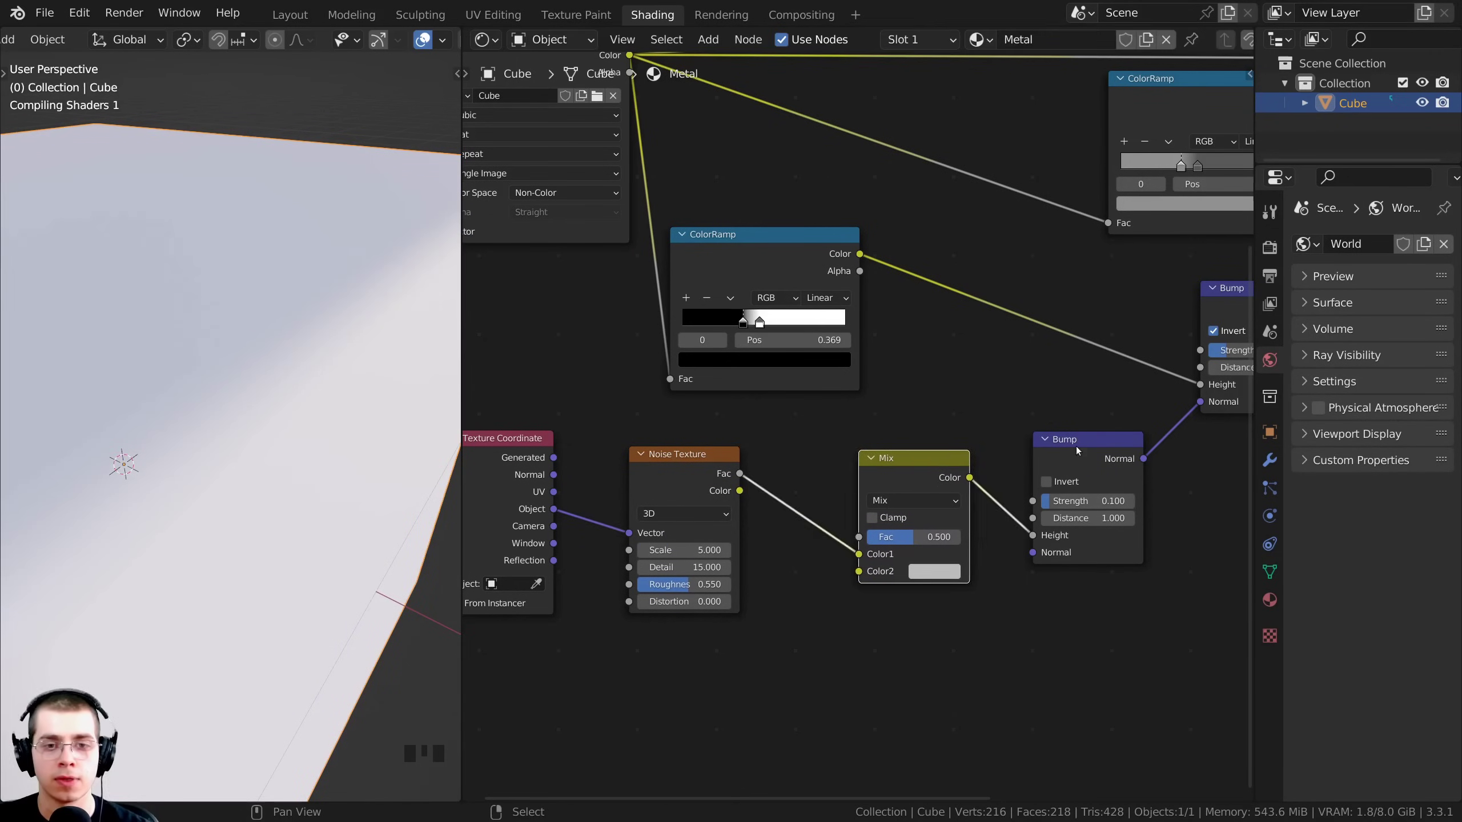
- Link the bump ColorRamp's Color output to the Mix node's Fac as a mask
drag(927, 470, 969, 455)
middle_drag(851, 418, 958, 418)
drag(925, 242, 972, 359)
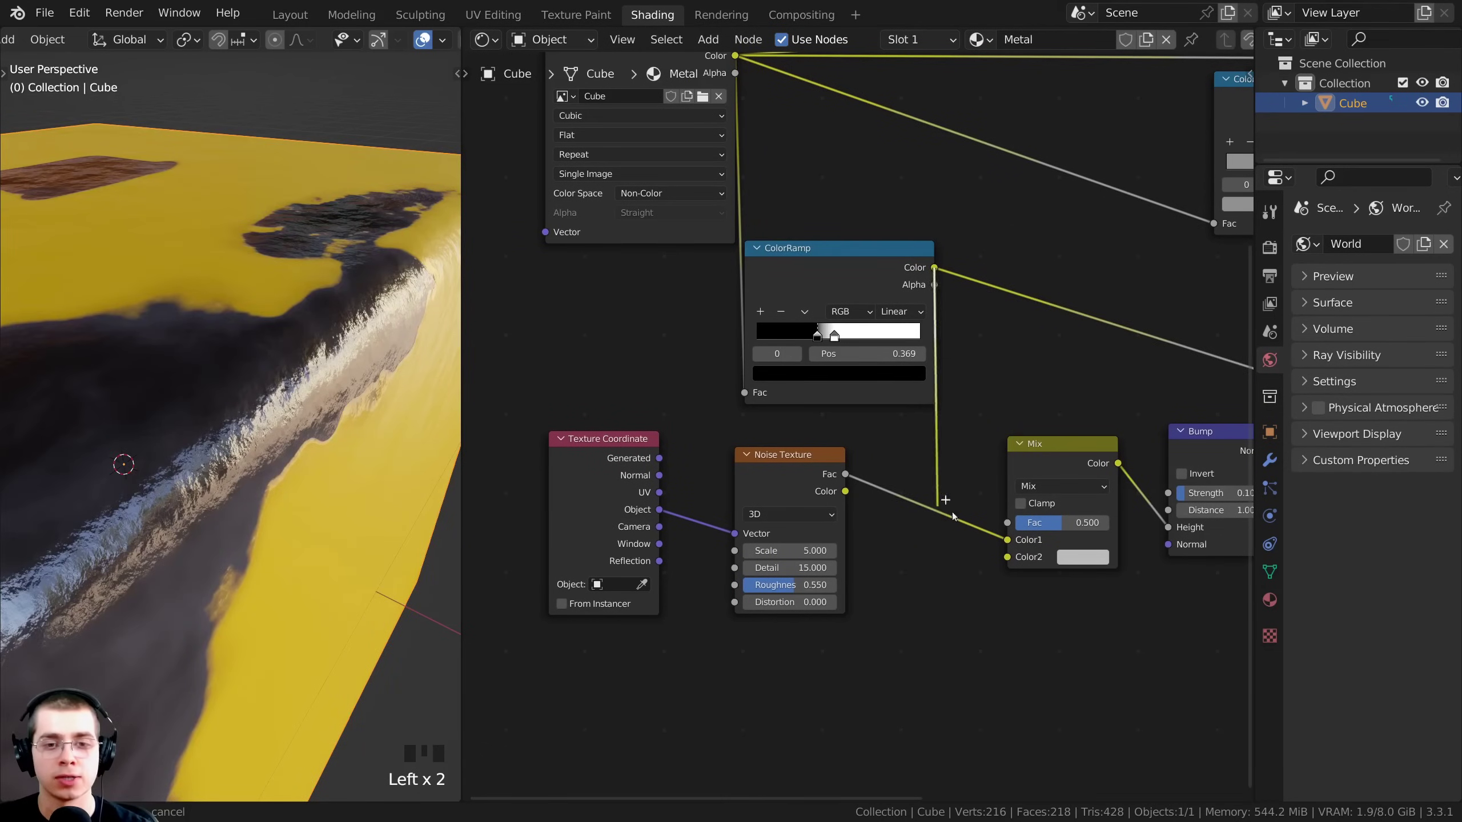
drag(946, 500, 1009, 522)
middle_drag(1008, 522, 870, 443)
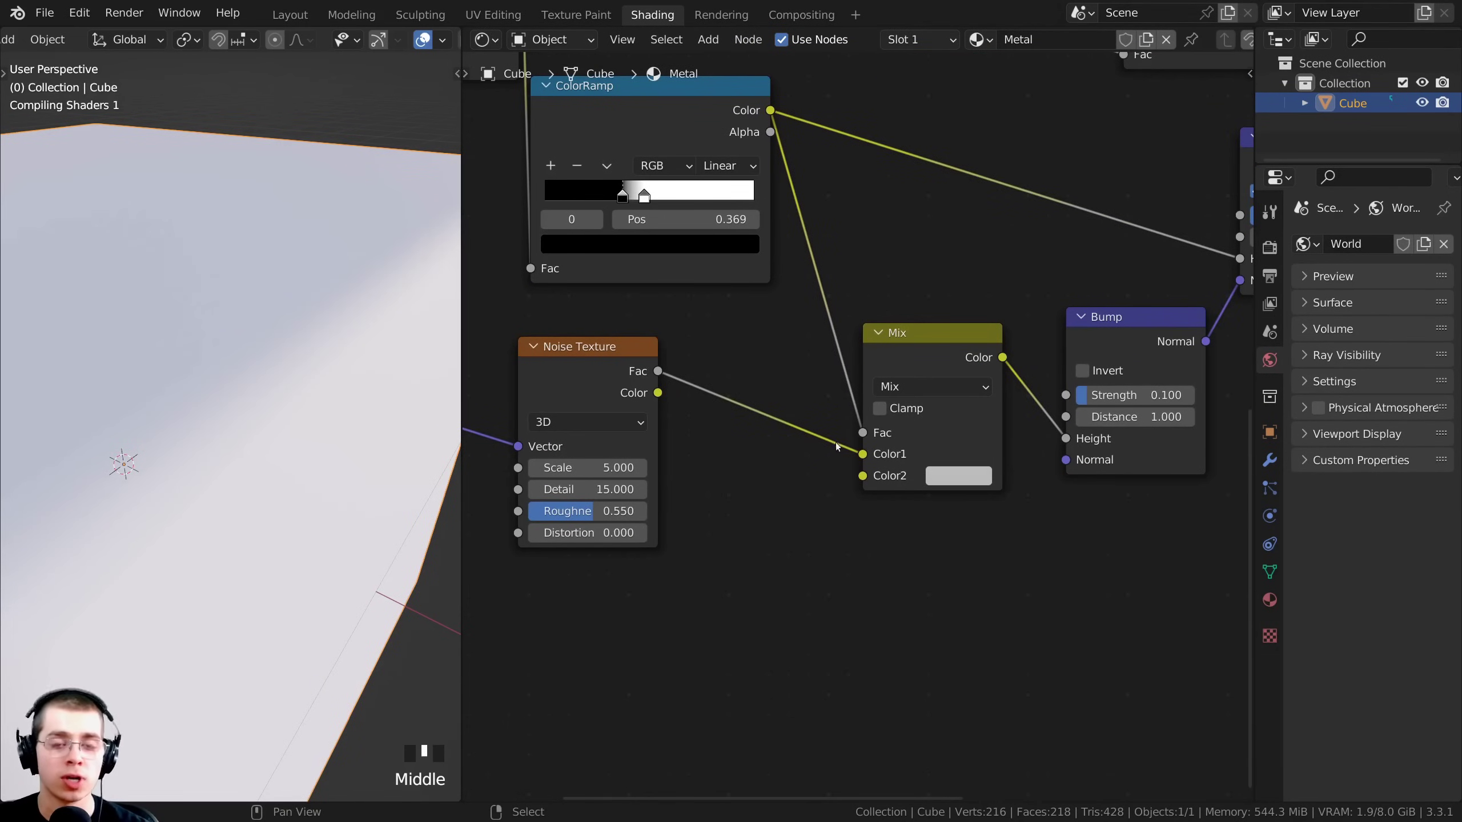
- Move the Noise Texture's Fac link from the Mix node's Color1 to Color2 and check the cube
click(659, 371)
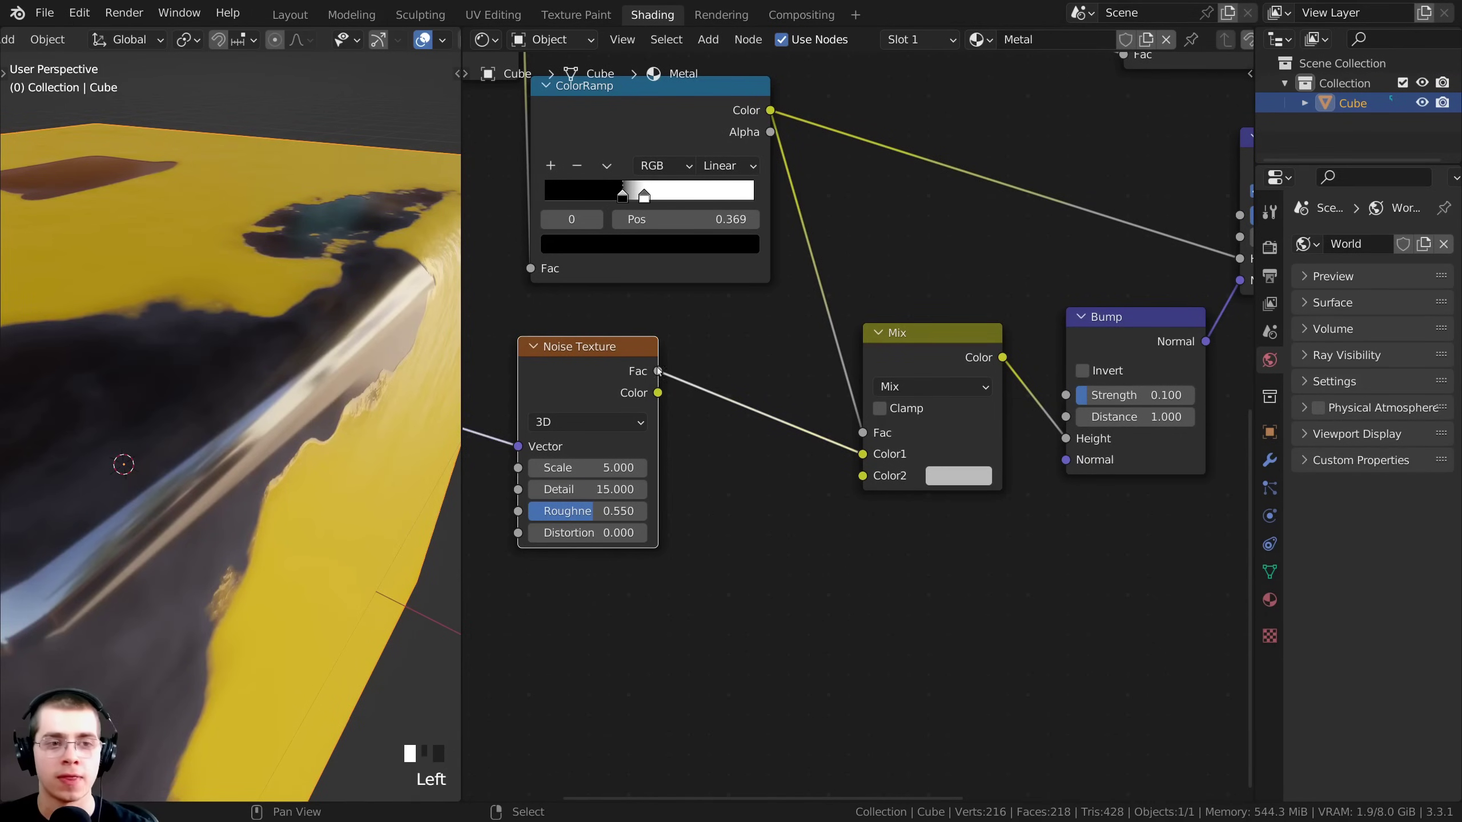
mouse_move(864, 458)
mouse_down()
mouse_move(838, 454)
mouse_move(863, 476)
mouse_up()
scroll(864, 461, down, 1)
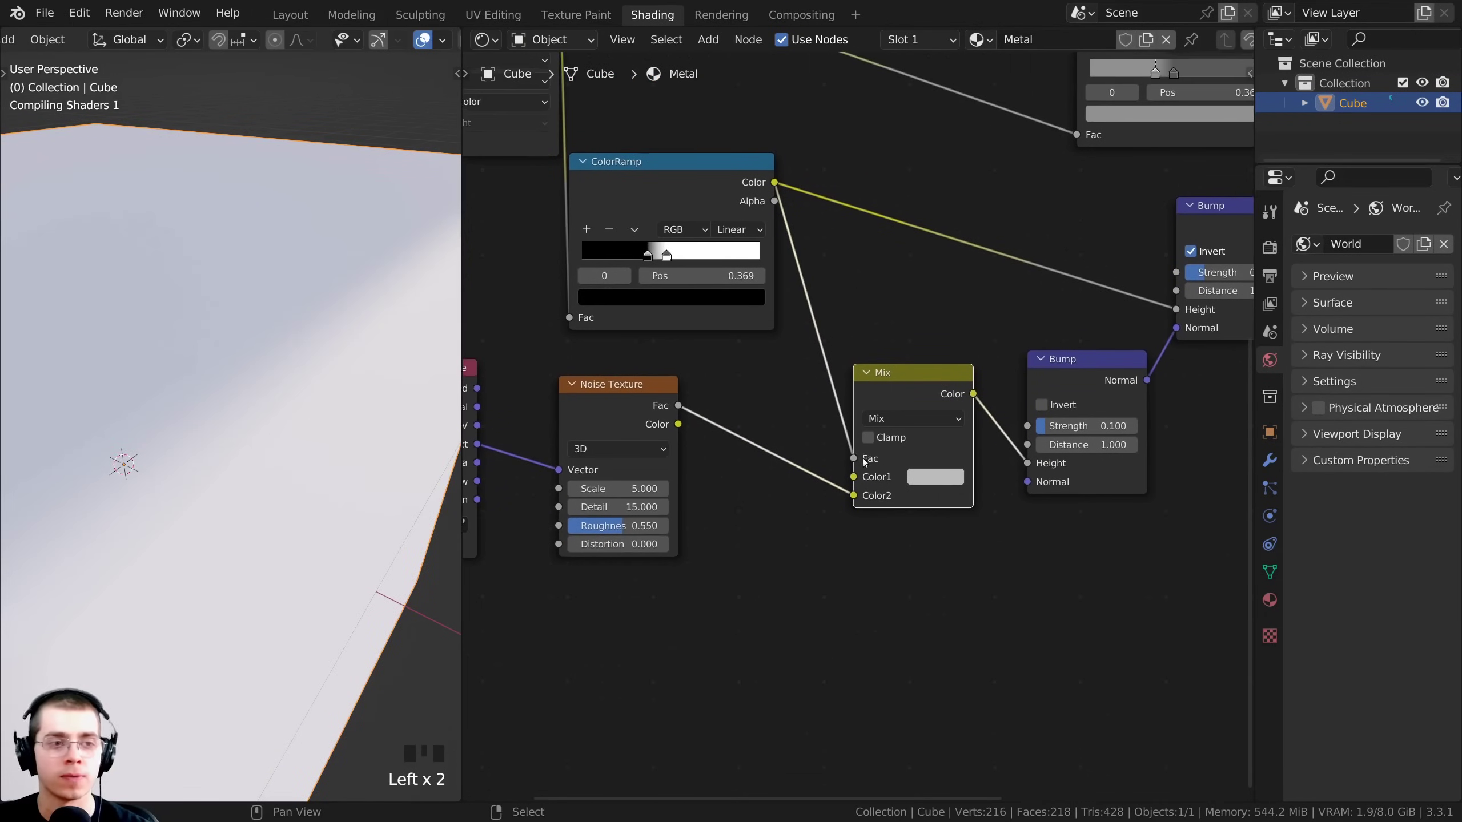
middle_drag(322, 449, 311, 446)
scroll(312, 446, down, 1)
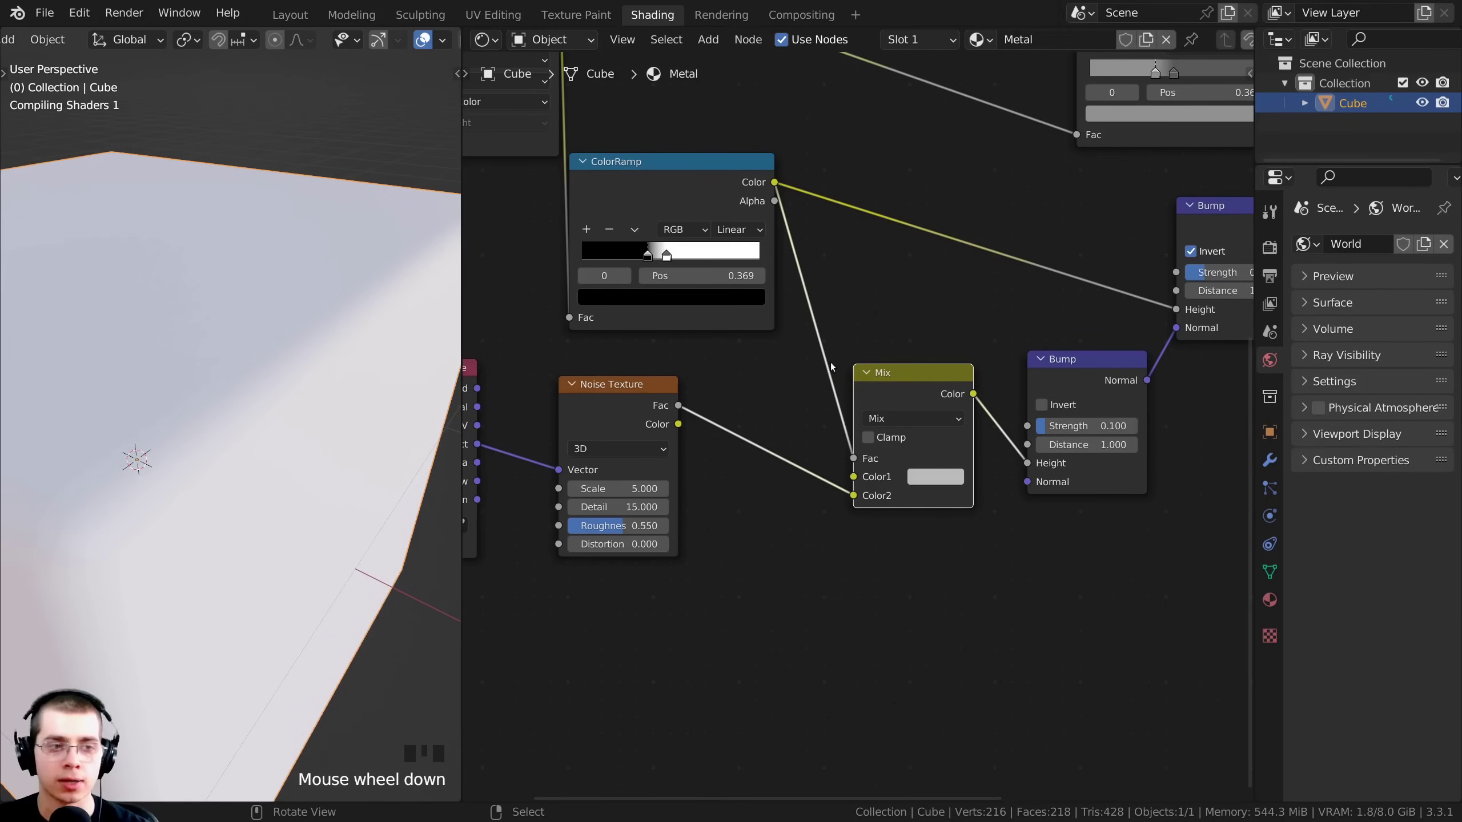
scroll(913, 390, up, 1)
middle_drag(913, 390, 902, 402)
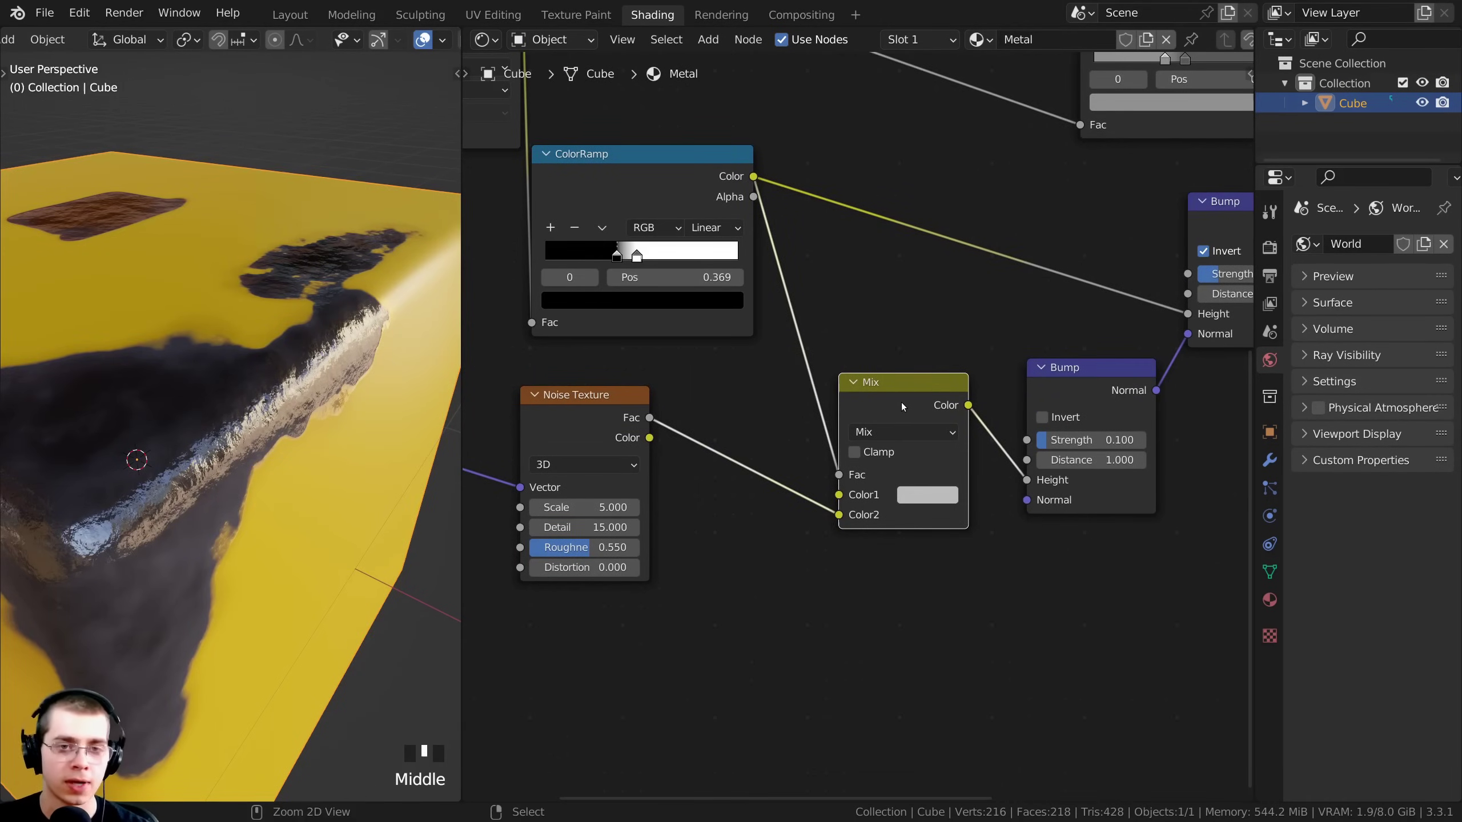
- Preview the Mix node's output directly on the cube with Node Wrangler and inspect the masked noise
ctrl+shift+click(899, 395)
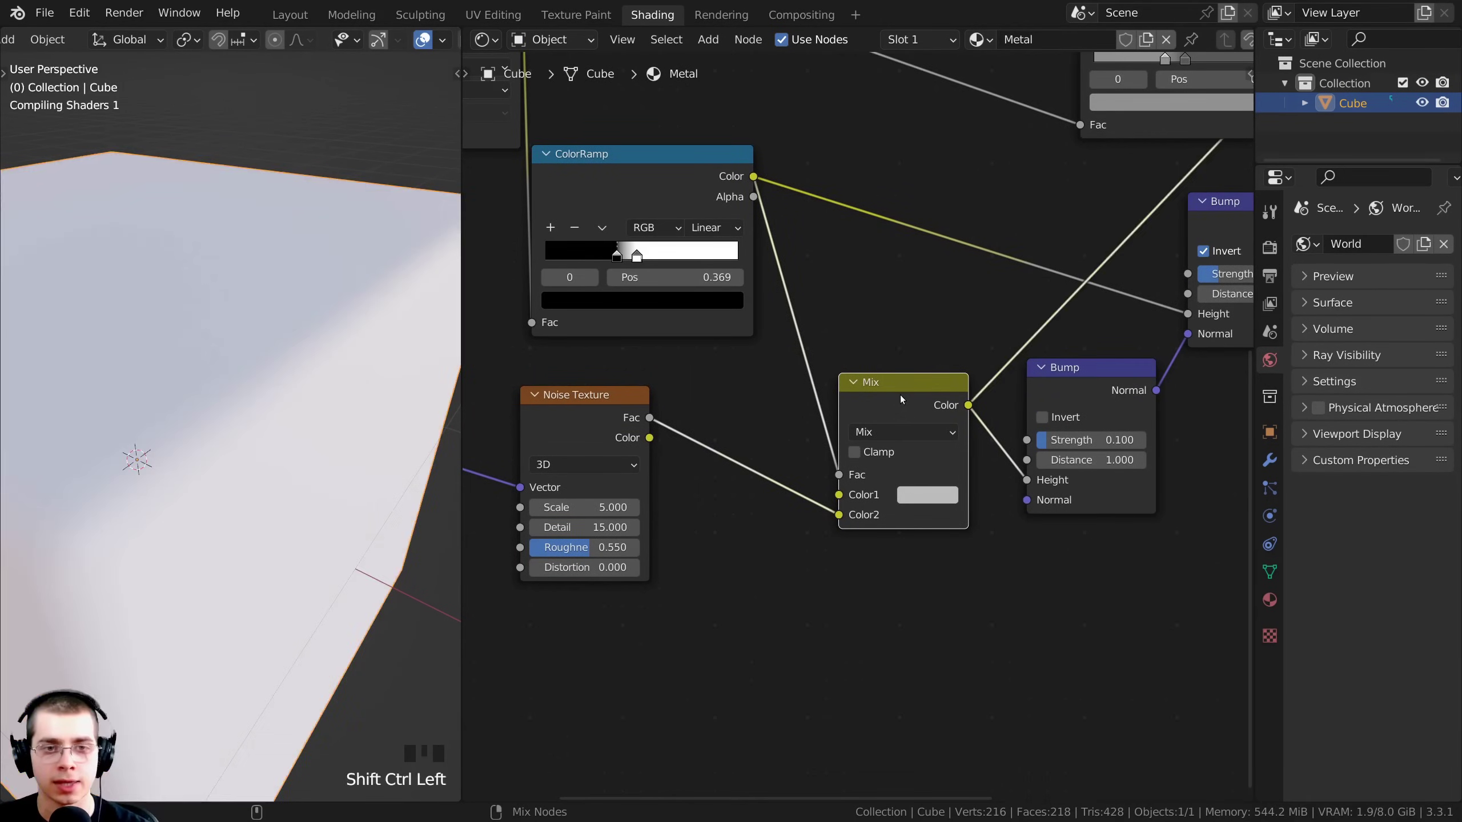
scroll(258, 393, down, 3)
mouse_move(258, 394)
middle_down()
mouse_move(221, 412)
mouse_move(270, 418)
middle_up()
scroll(272, 419, up, 1)
scroll(864, 499, up, 1)
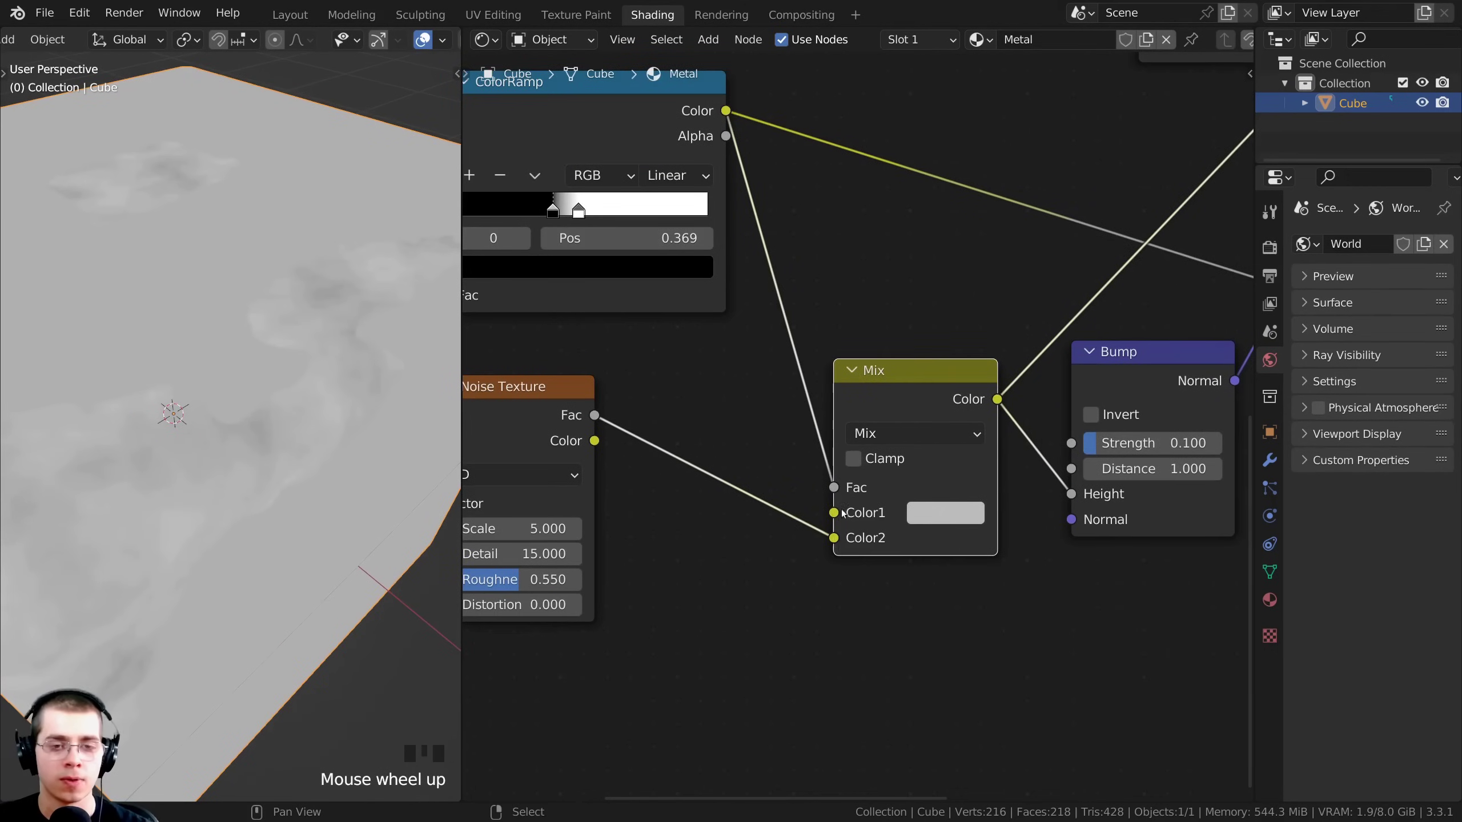
- Set the Mix node's Color1 to pure white and inspect the masked noise on the cube
click(930, 517)
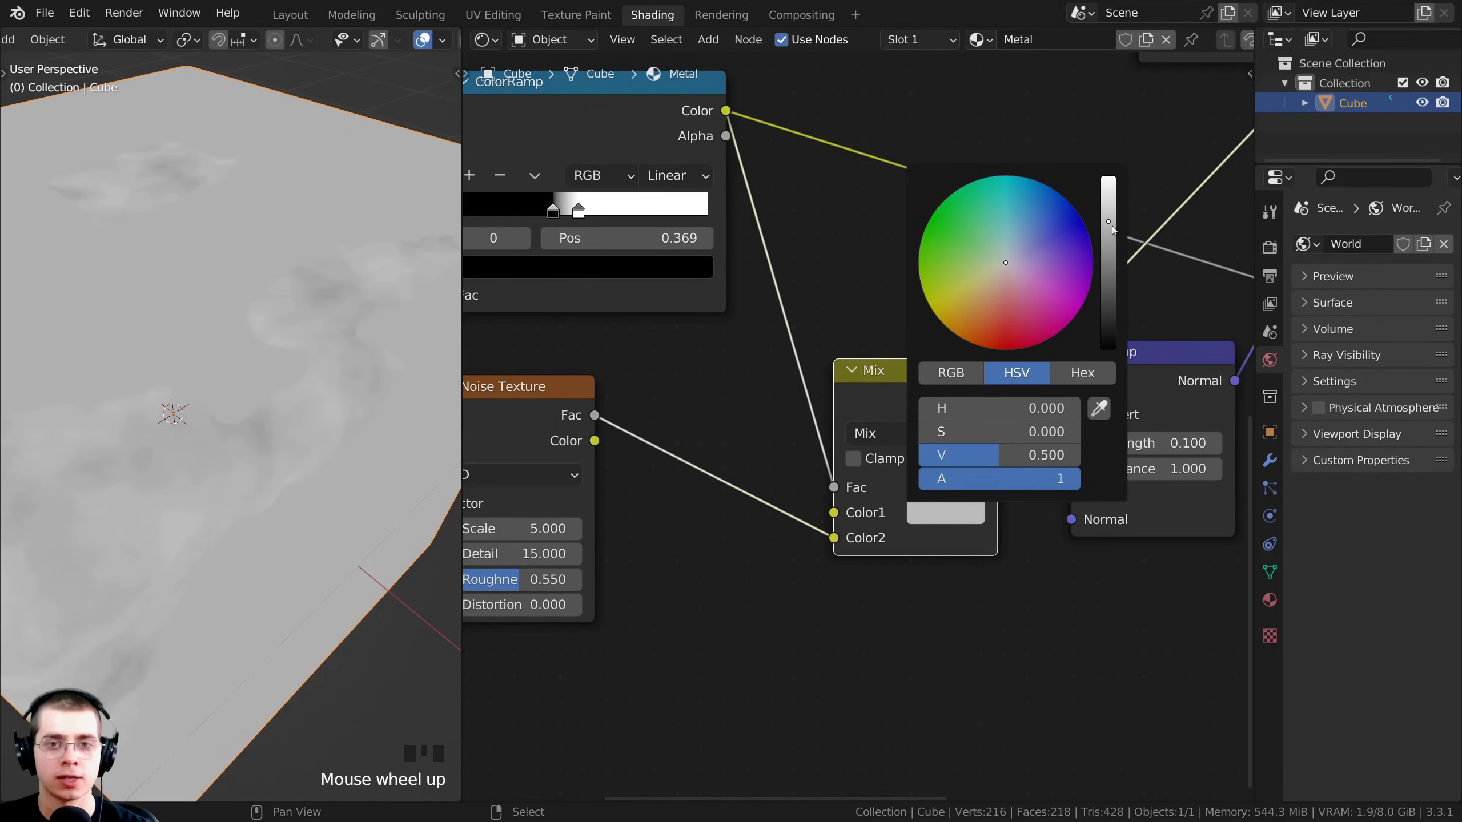
drag(1111, 228, 1108, 180)
scroll(204, 476, down, 2)
scroll(245, 397, up, 3)
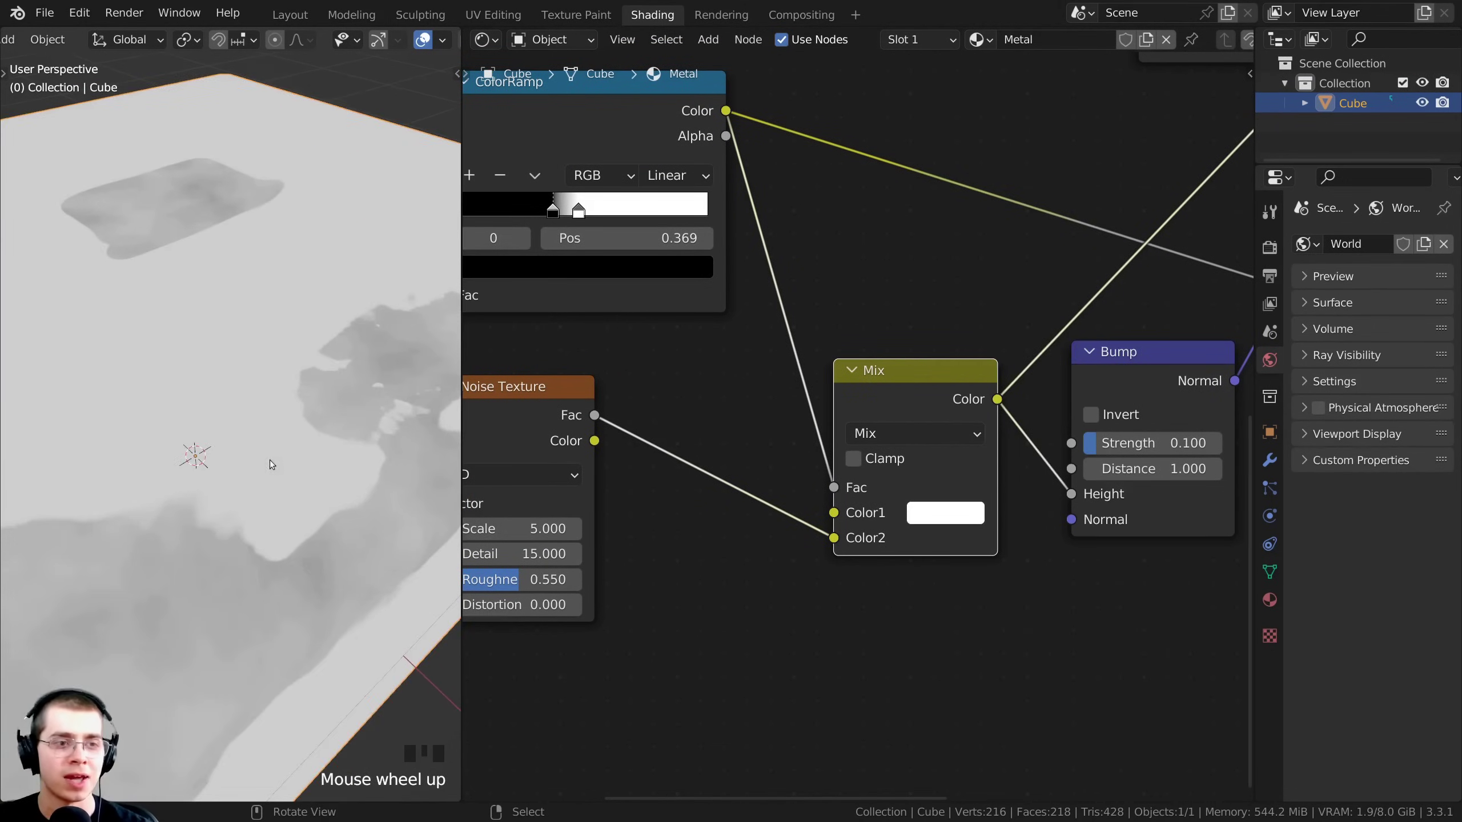
middle_drag(270, 460, 257, 413)
scroll(507, 430, down, 1)
shift+middle_drag(506, 430, 645, 423)
click(644, 422)
scroll(265, 415, down, 2)
middle_drag(263, 415, 366, 421)
scroll(743, 402, up, 1)
middle_drag(742, 402, 708, 418)
- Reconnect the Principled BSDF to the Material Output's Surface and inspect the worn metal patches up close
click(677, 177)
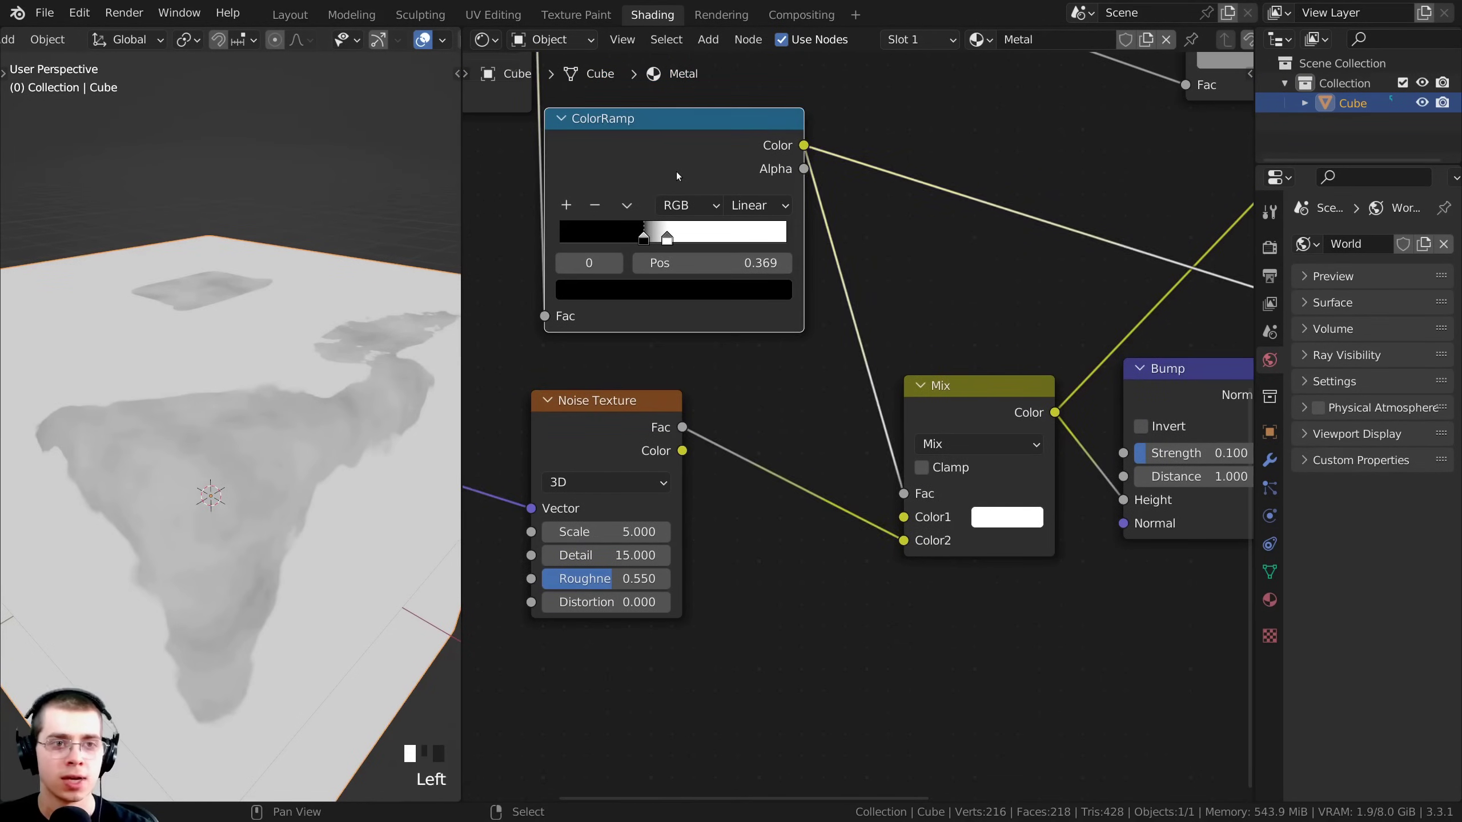
middle_drag(905, 498, 880, 441)
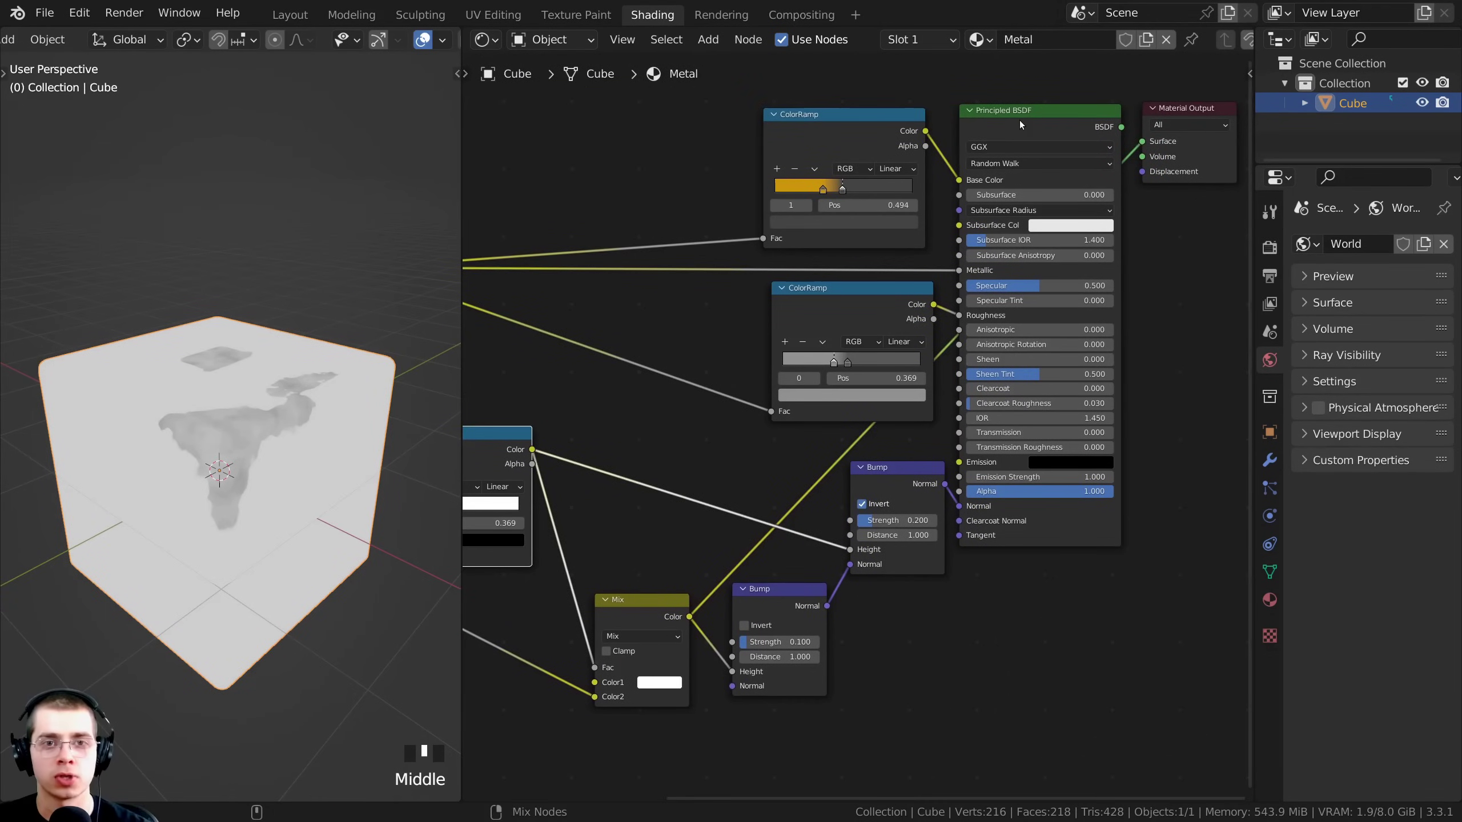
ctrl+shift+click(1020, 125)
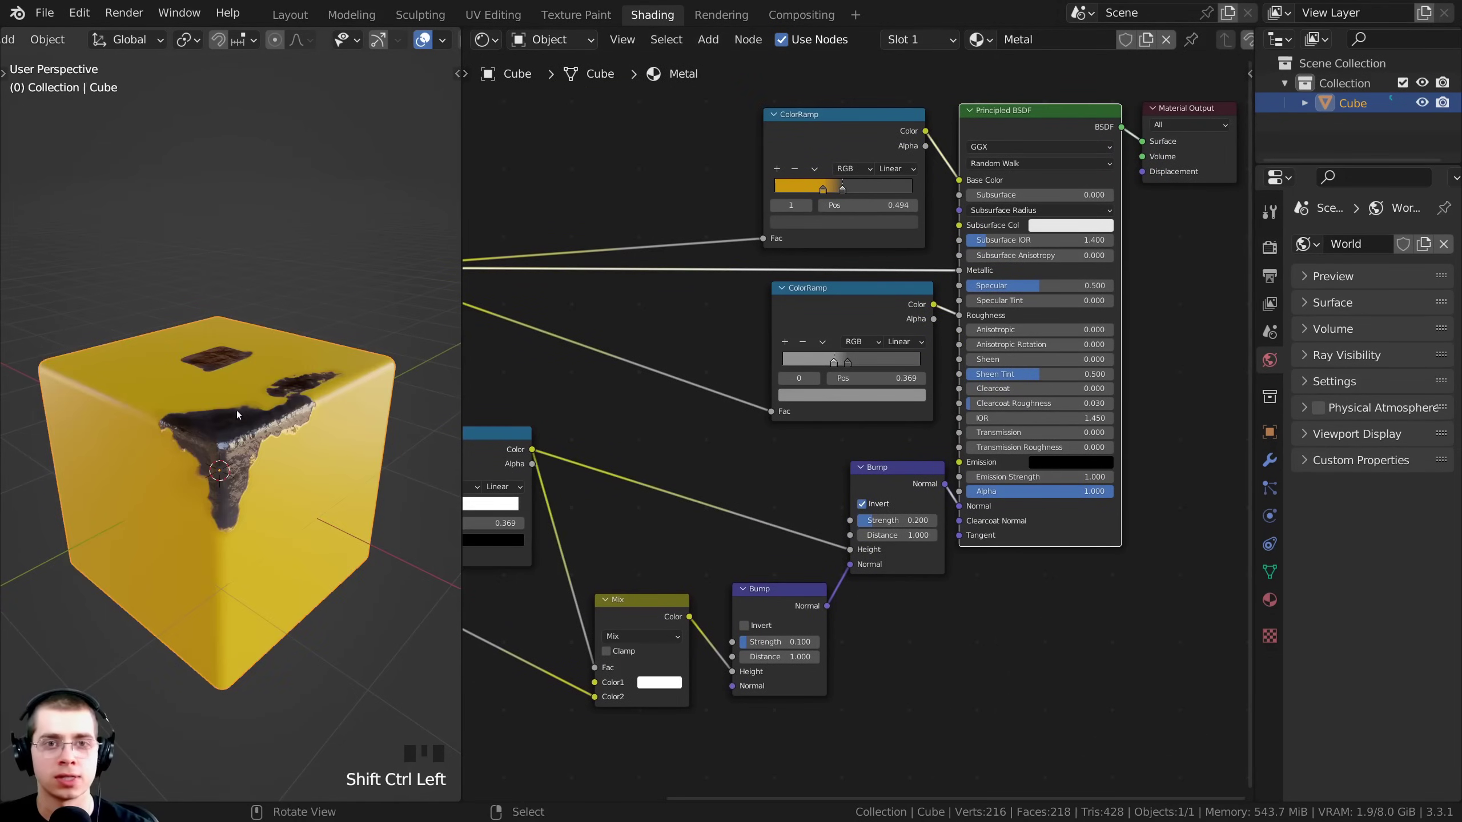
middle_drag(237, 415, 235, 442)
shift+middle_drag(234, 441, 221, 403)
scroll(229, 413, up, 3)
scroll(227, 403, up, 4)
scroll(221, 403, down, 5)
middle_drag(600, 448, 649, 465)
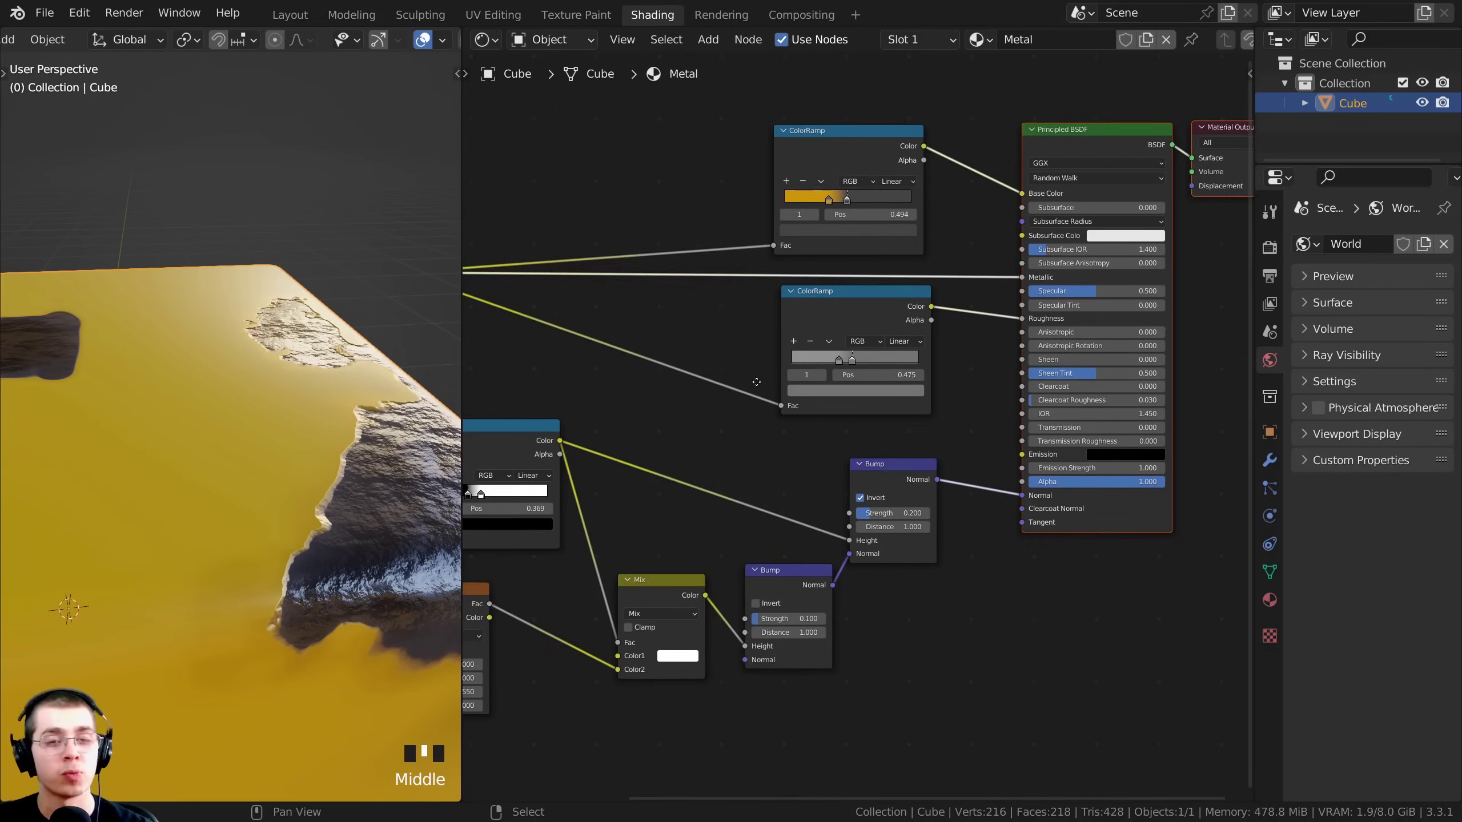
middle_drag(634, 461, 673, 435)
middle_drag(230, 368, 259, 359)
scroll(190, 330, up, 2)
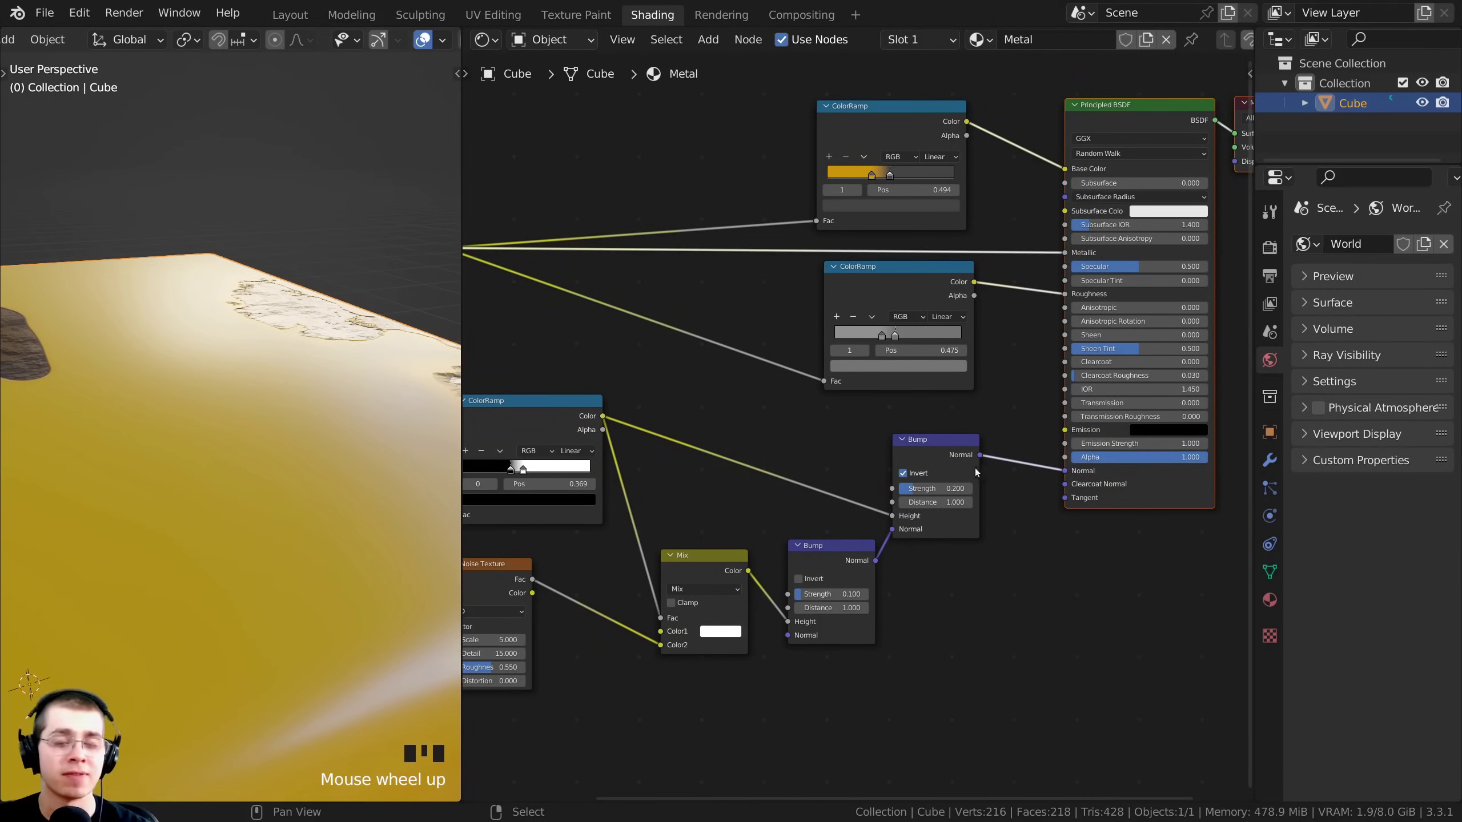
- Duplicate the lower Bump node and insert the copy between the upper Bump and the Principled BSDF
scroll(975, 468, up, 2)
drag(795, 540, 781, 519)
middle_drag(781, 519, 788, 488)
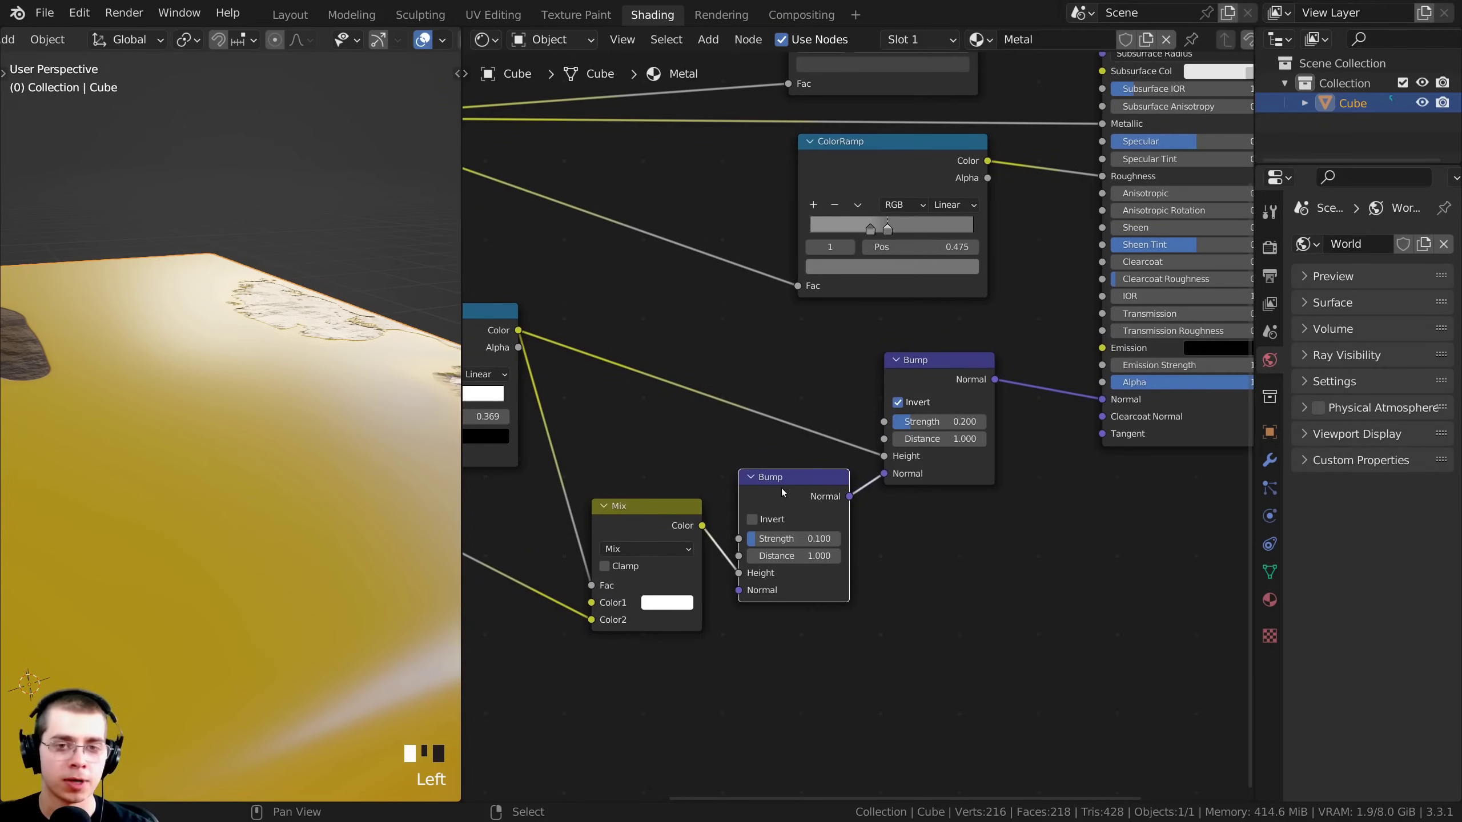
key(shift+d)
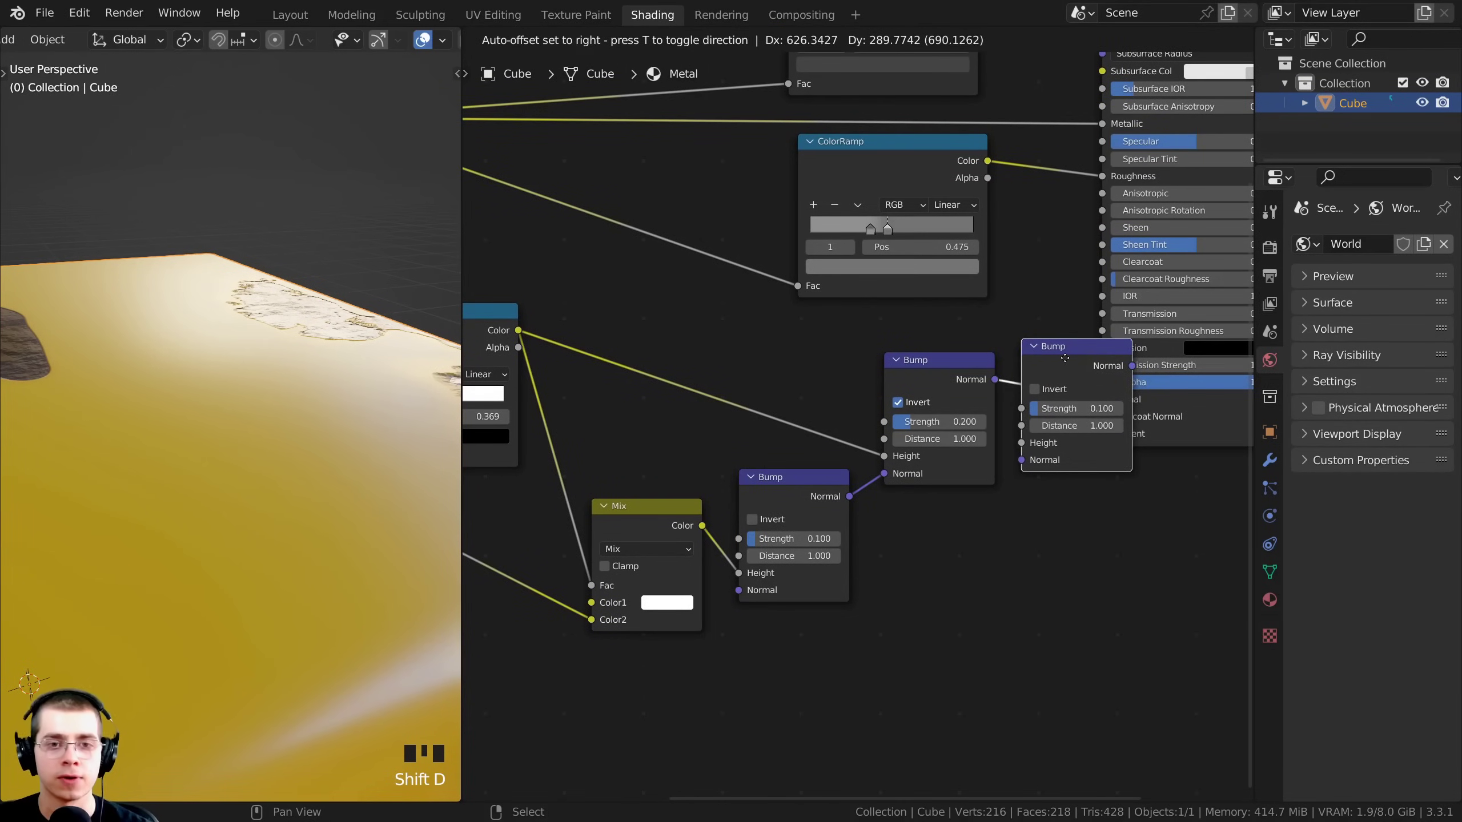
click(1065, 358)
drag(1094, 367, 1095, 362)
scroll(1018, 479, down, 1)
middle_drag(1019, 480, 1018, 457)
scroll(1018, 457, up, 1)
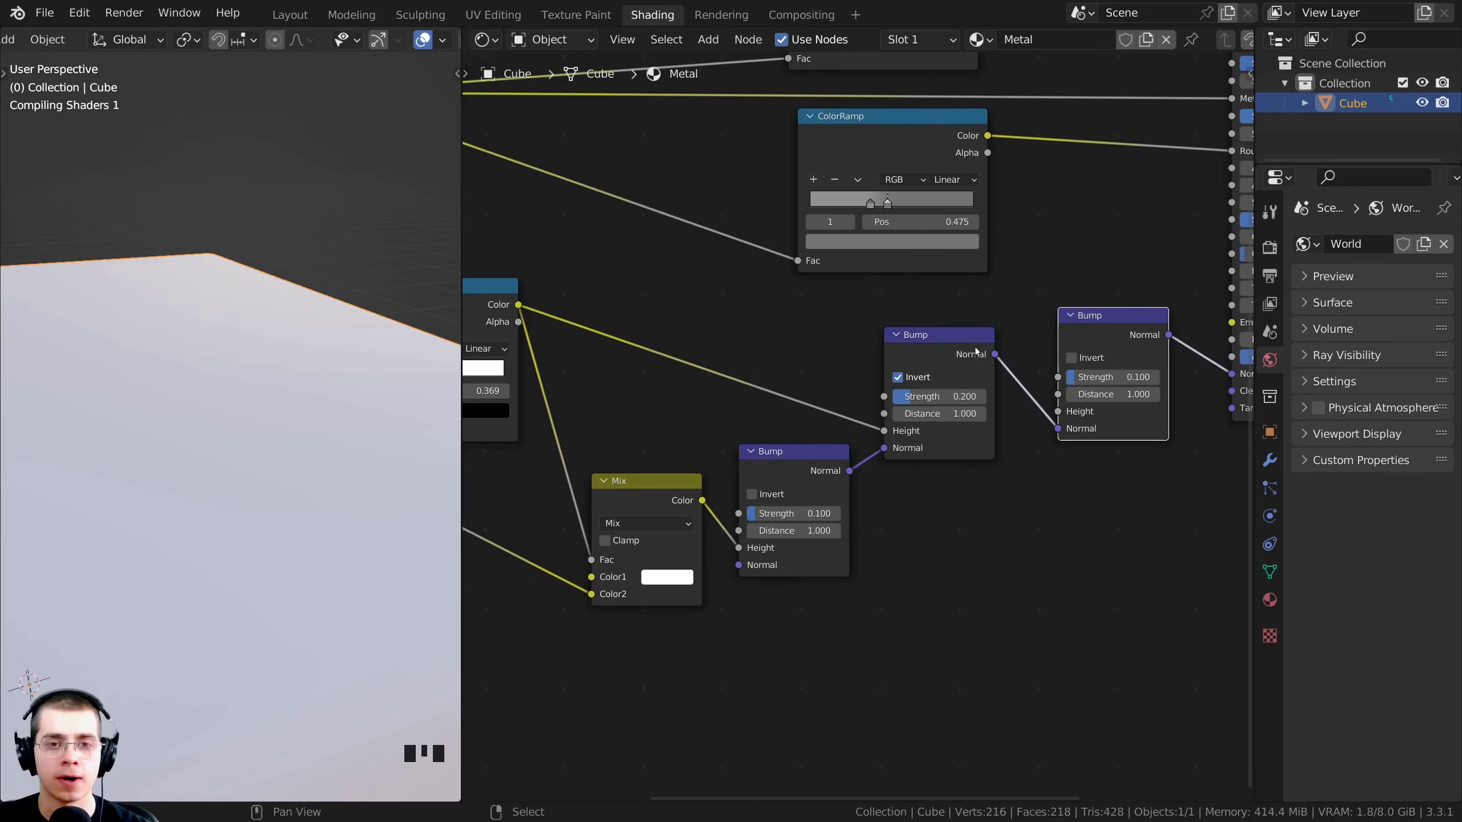
- Link the Noise Texture's Fac output to the new Bump node's Height and check the painted surface
scroll(1007, 456, down, 1)
scroll(733, 559, down, 1)
middle_drag(667, 558, 828, 534)
click(610, 489)
middle_drag(734, 489, 663, 514)
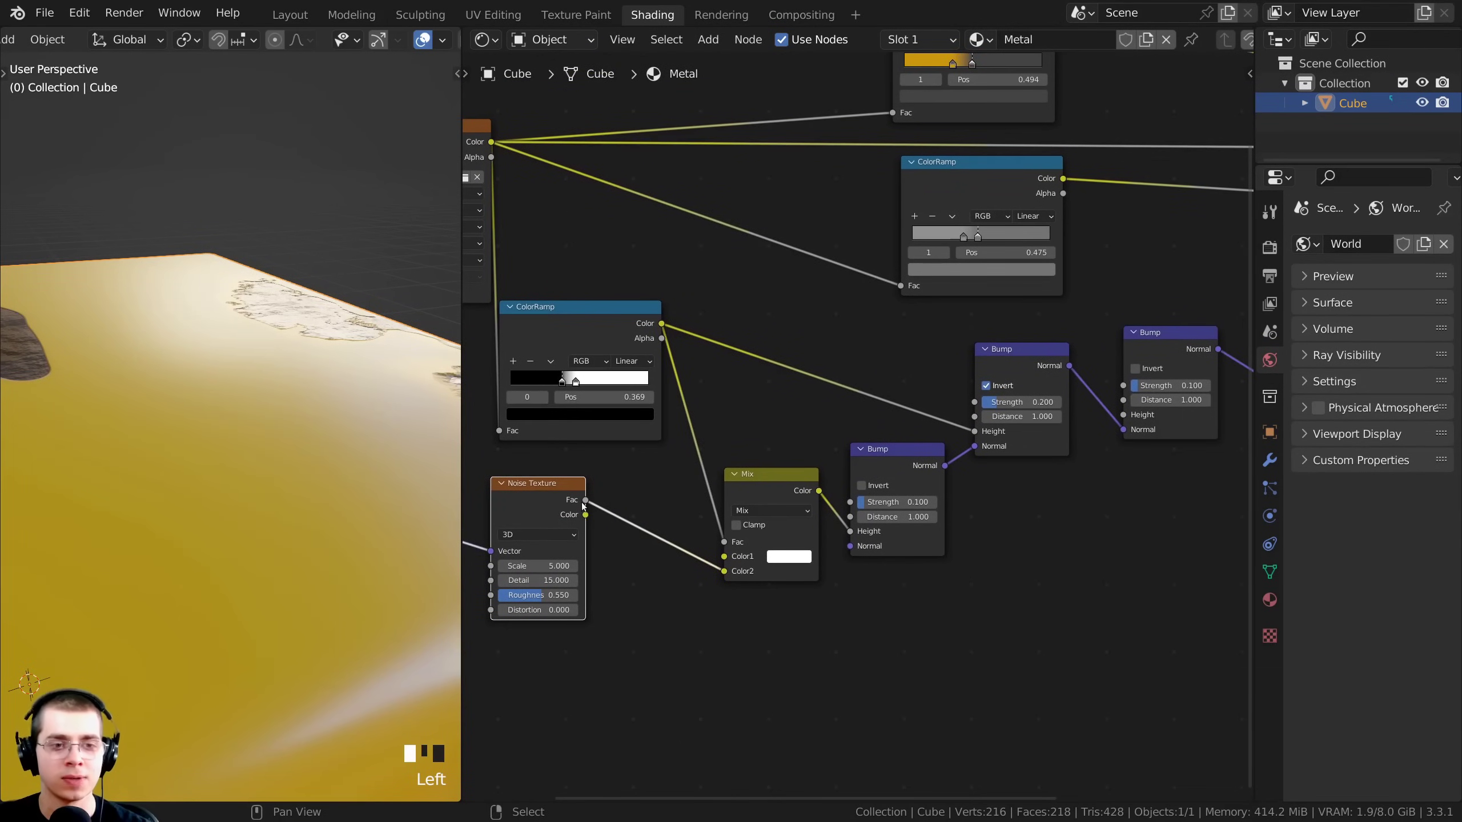
drag(718, 551, 1124, 415)
scroll(934, 589, up, 5)
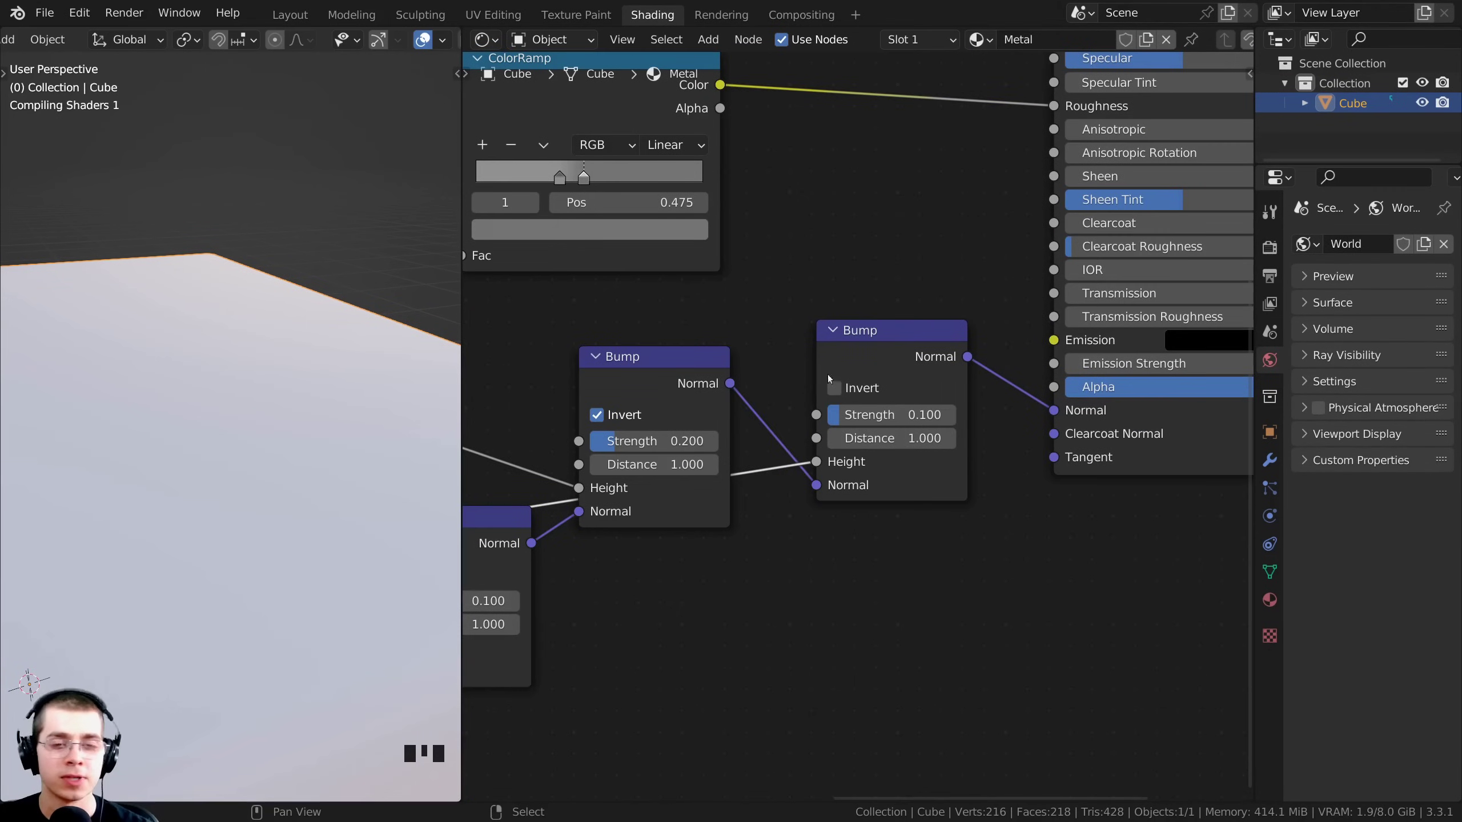
middle_drag(450, 310, 288, 499)
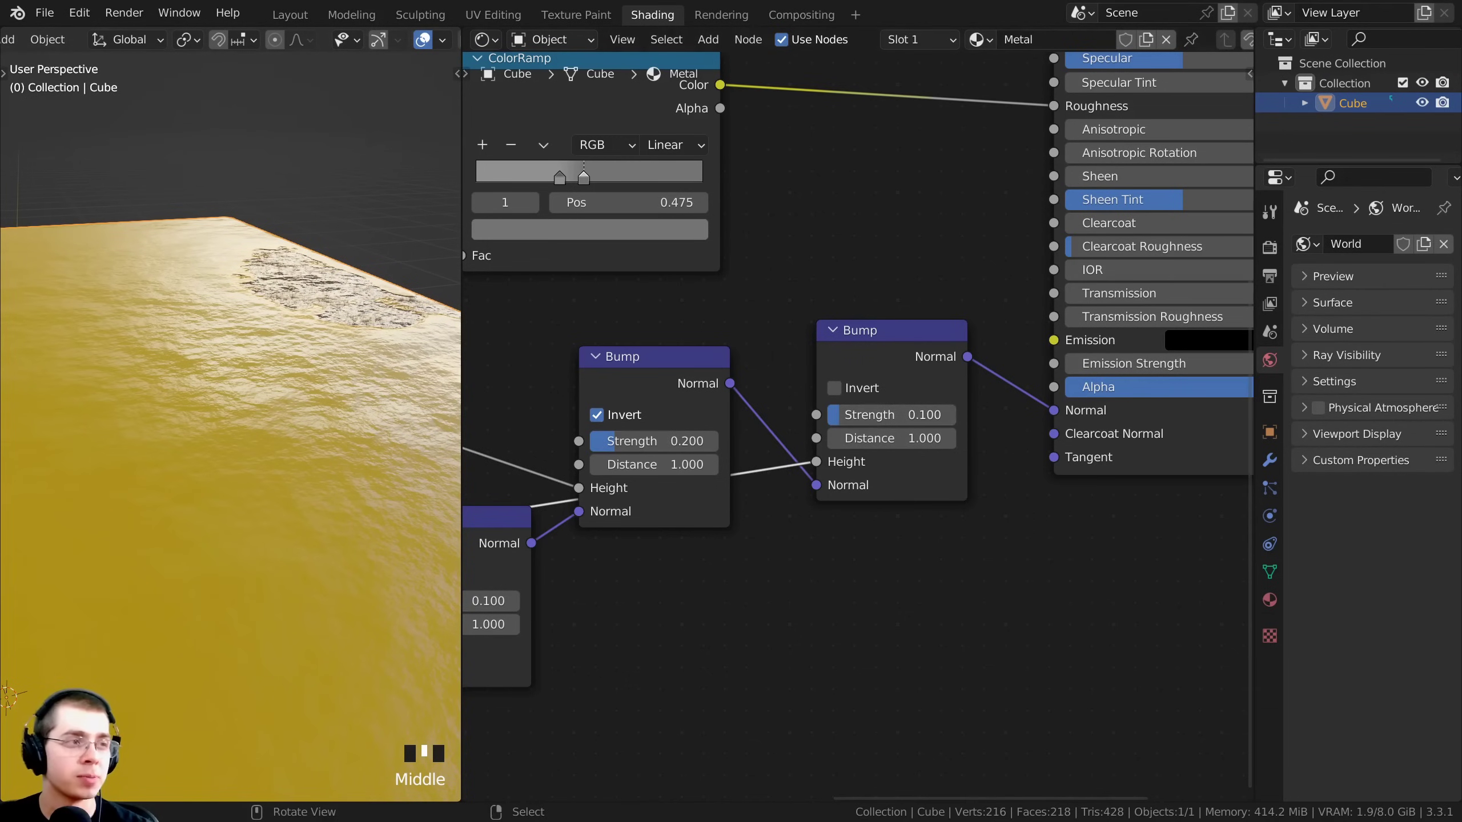
- Set the new Bump node's Strength to 0.05 and check the cube
click(920, 415)
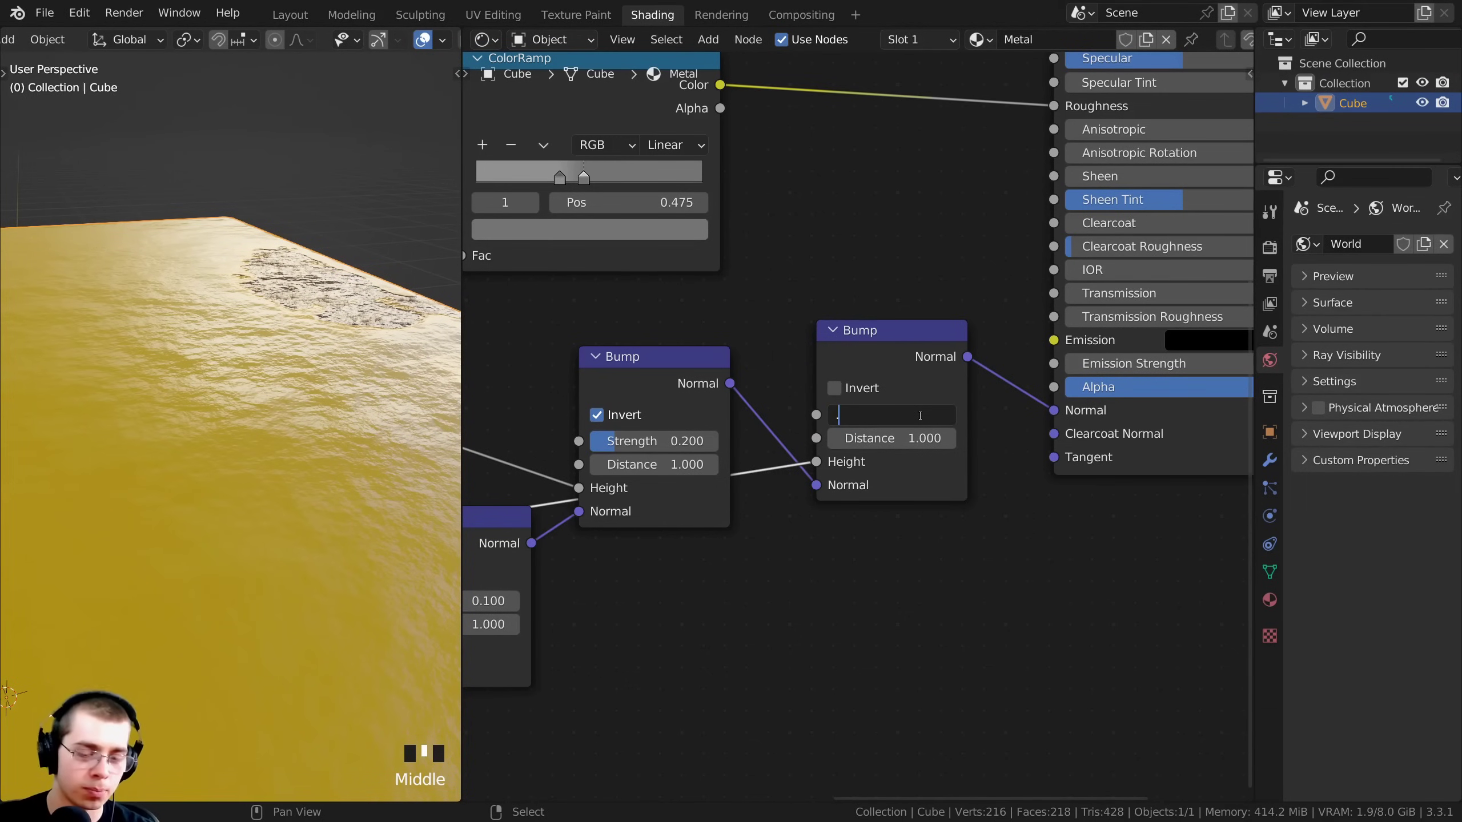
text(.05)
key(Return)
scroll(104, 531, down, 2)
middle_drag(104, 530, 156, 519)
shift+middle_drag(155, 518, 271, 490)
scroll(591, 289, down, 10)
- Reposition the bump ColorRamp and the Cube image texture nodes to tidy the graph, and review the cube's material
middle_drag(592, 289, 798, 374)
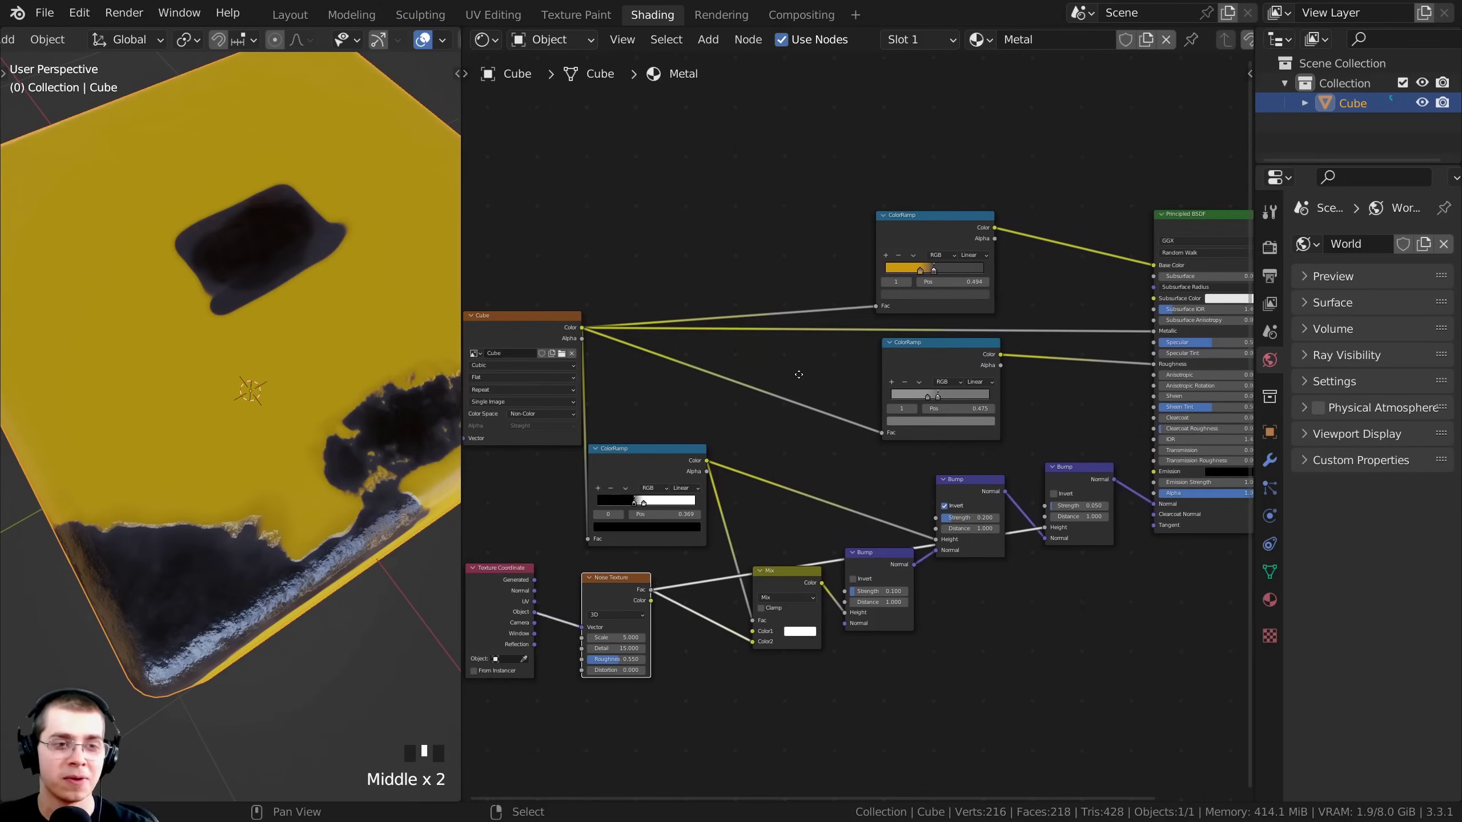
drag(627, 464, 656, 456)
scroll(287, 440, down, 3)
middle_drag(288, 440, 291, 394)
middle_drag(593, 338, 676, 310)
scroll(656, 358, up, 4)
scroll(975, 447, down, 4)
scroll(647, 316, up, 3)
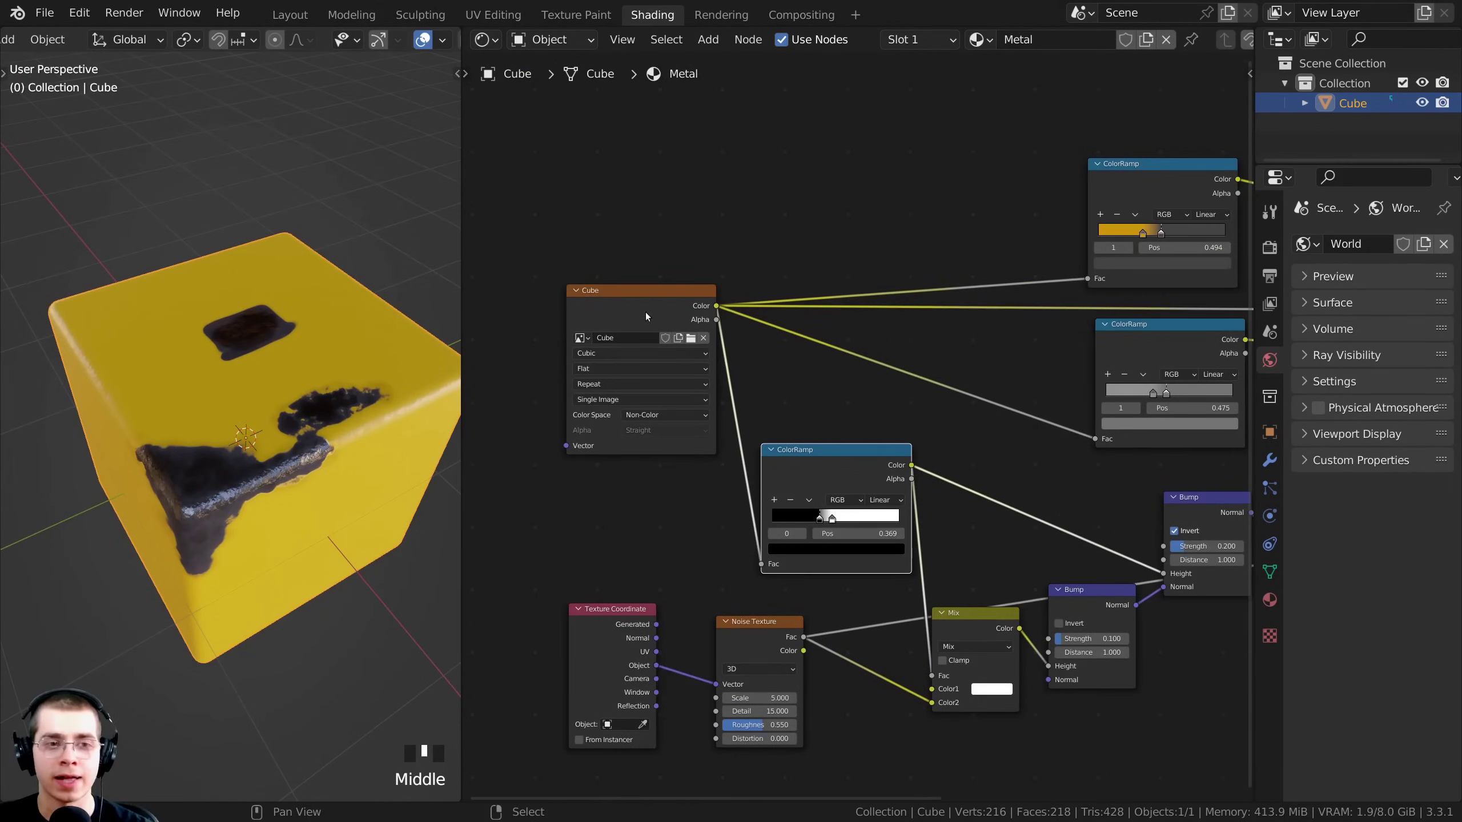
drag(612, 304, 590, 310)
scroll(633, 346, up, 1)
scroll(276, 415, down, 2)
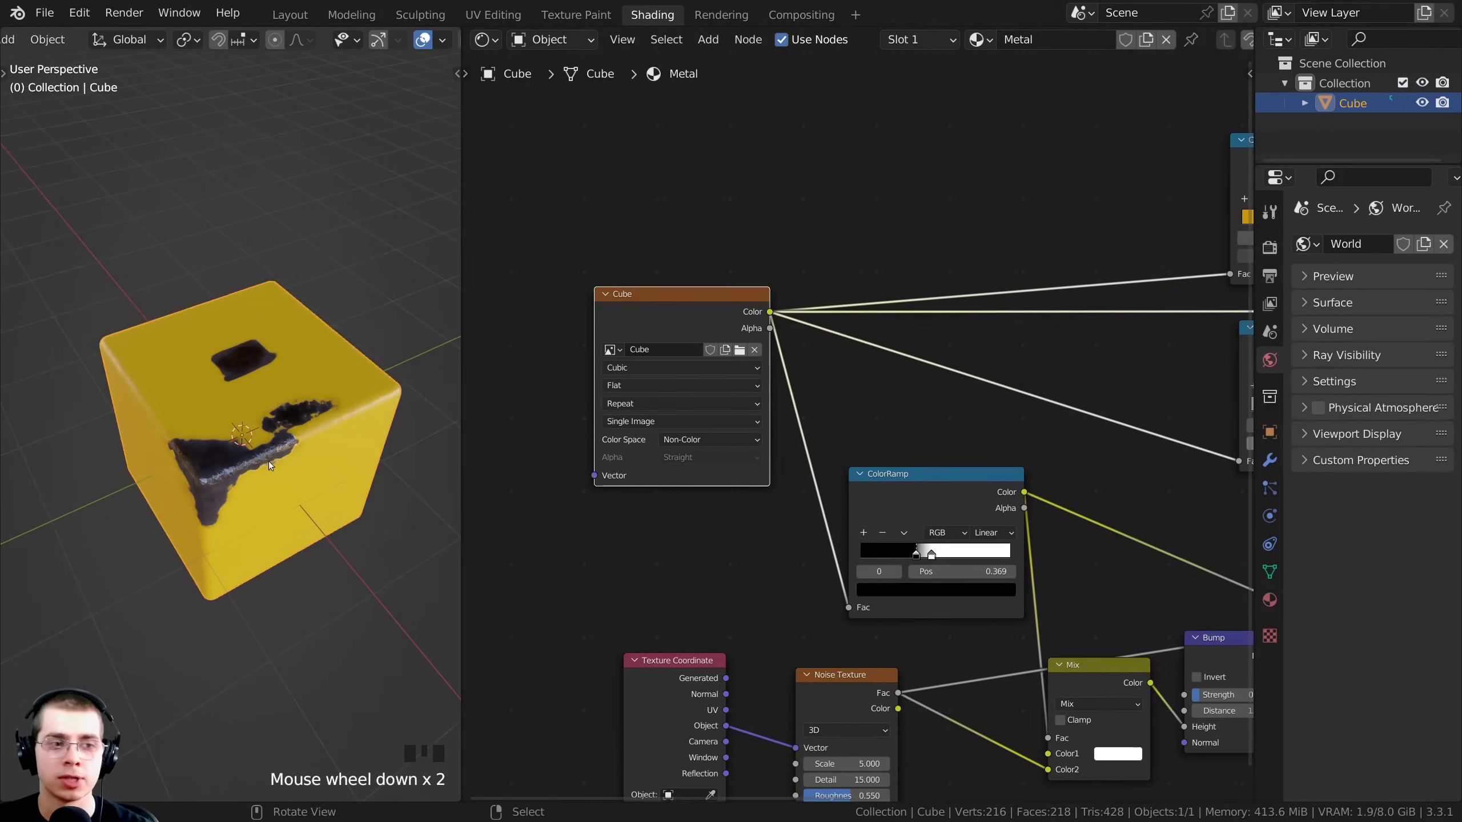
scroll(289, 423, up, 4)
middle_drag(310, 514, 315, 498)
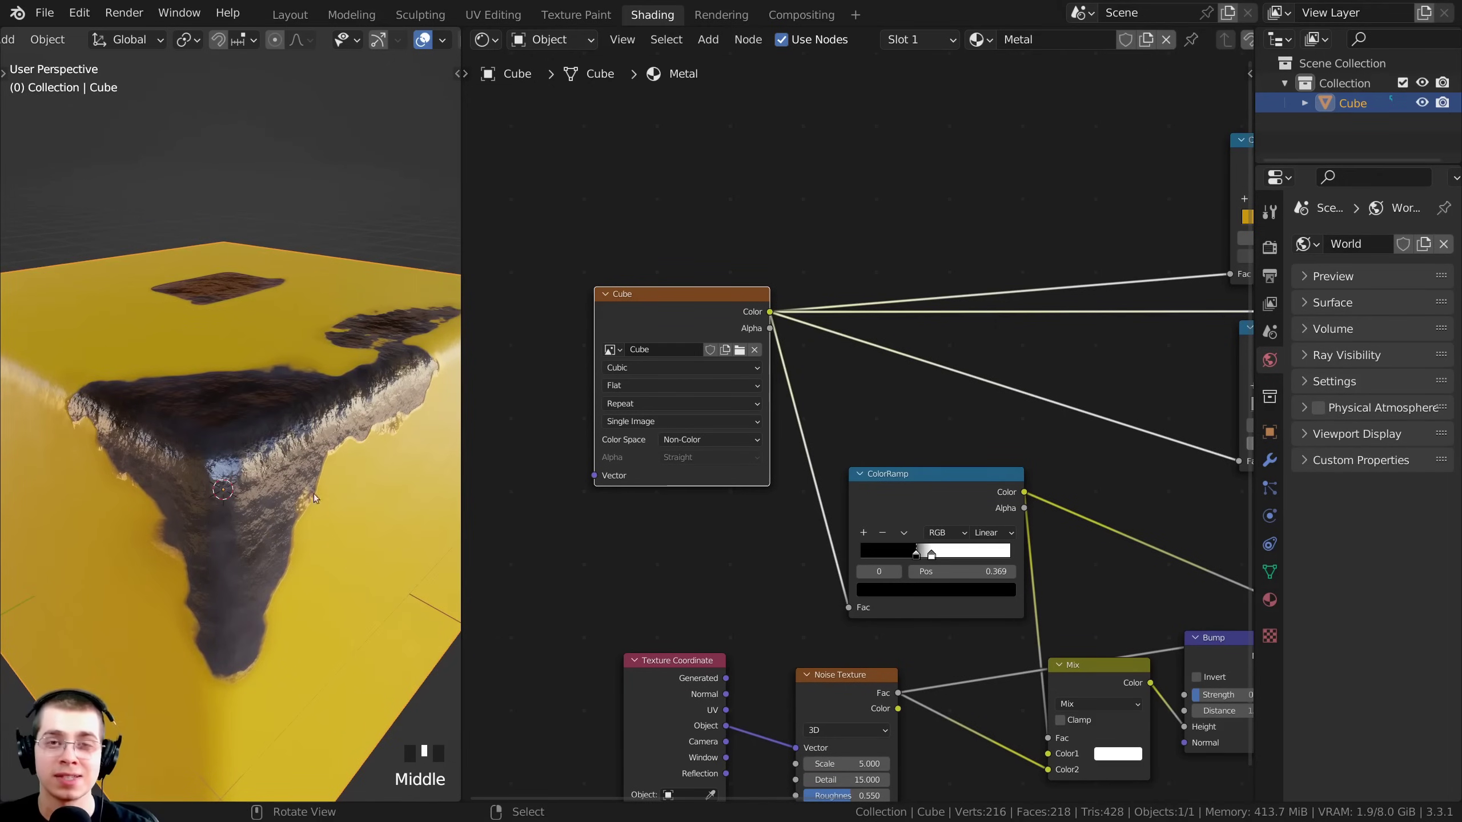
middle_drag(335, 444, 330, 458)
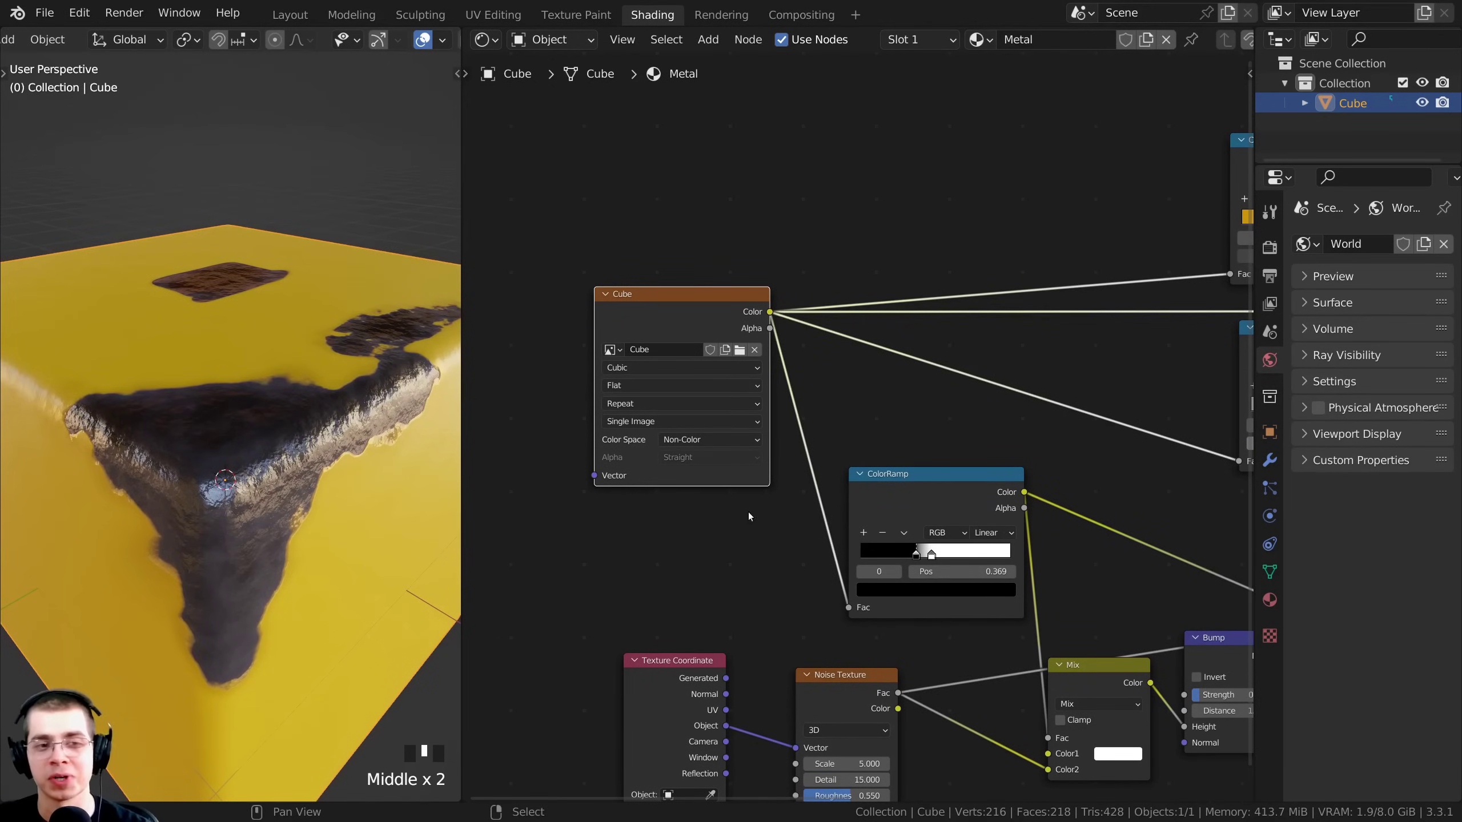
middle_drag(748, 517, 723, 498)
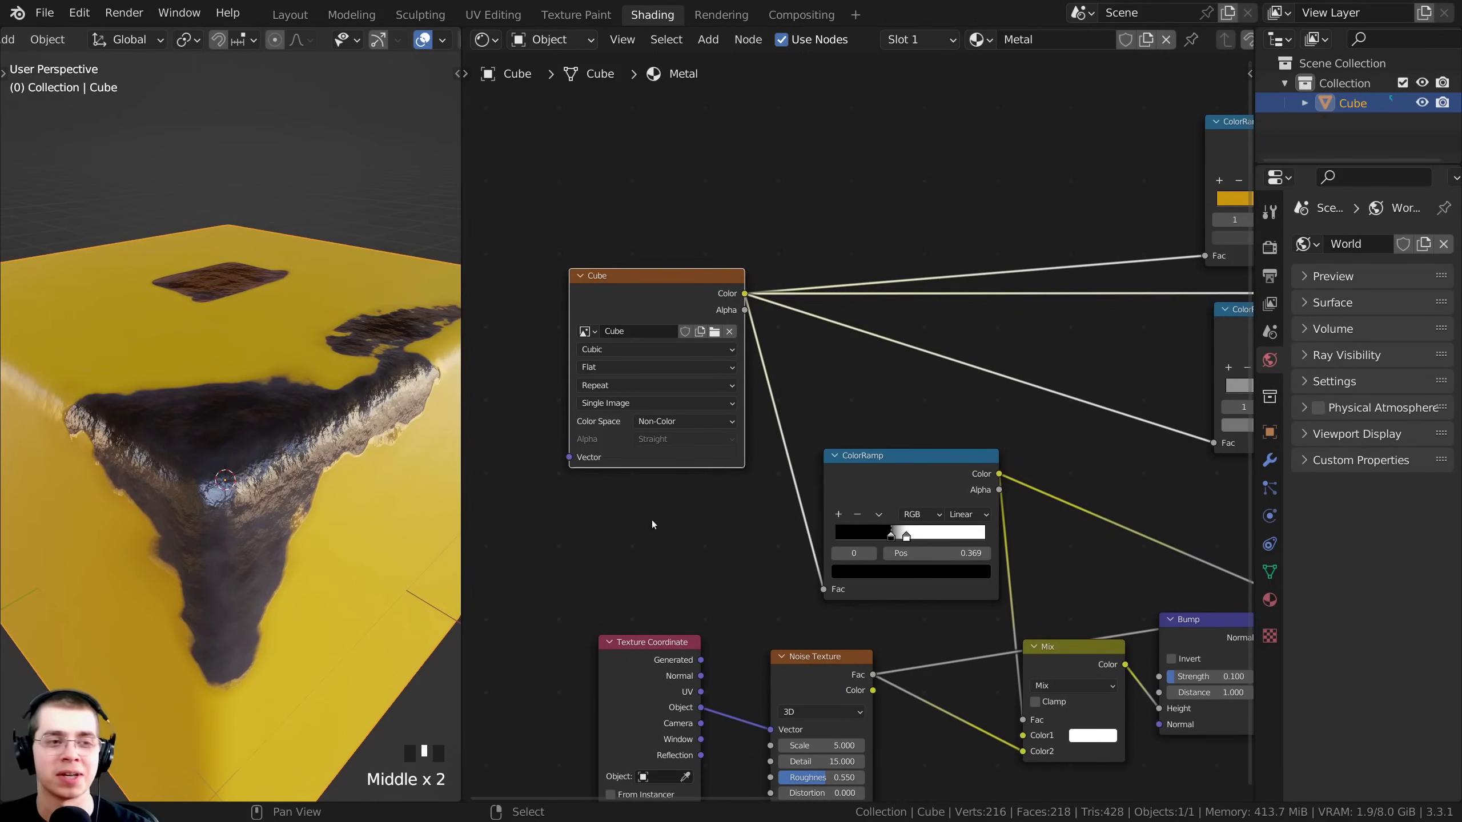
- Switch to the Texture Paint workspace and widen the 3D viewport for painting on the cube
click(554, 17)
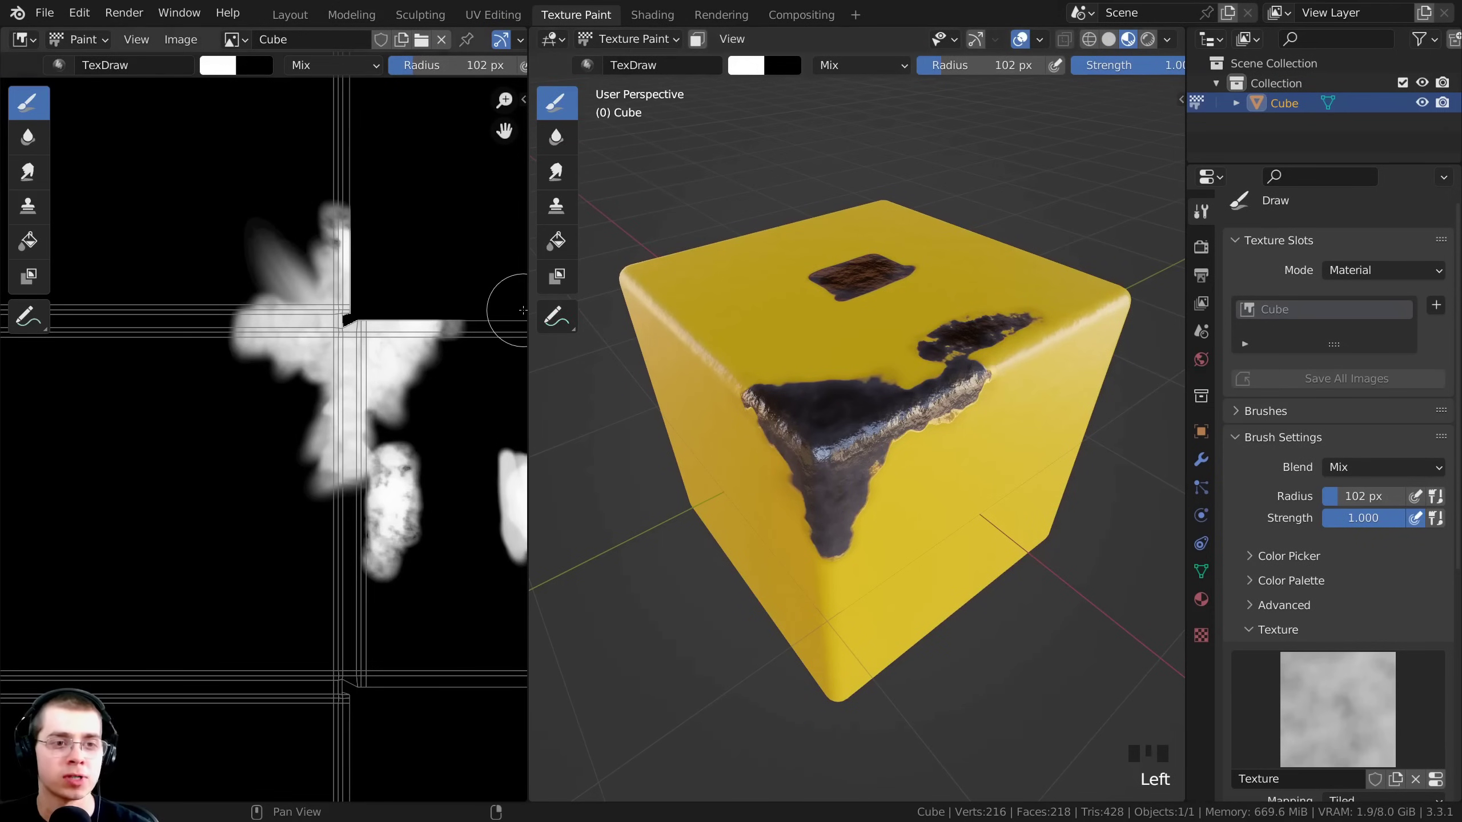
drag(525, 310, 263, 311)
scroll(730, 379, up, 2)
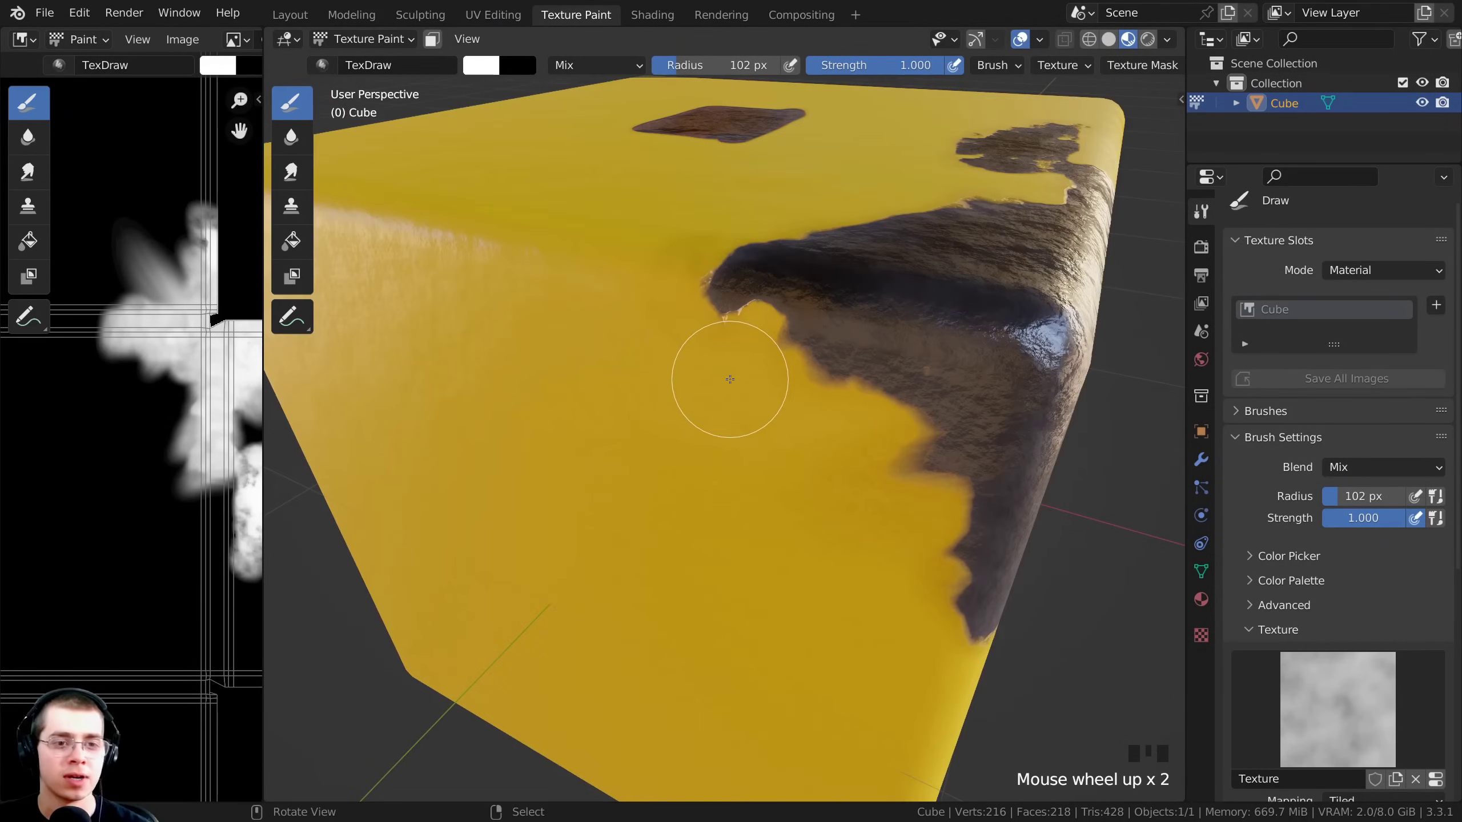
mouse_move(738, 249)
middle_down()
mouse_move(725, 336)
mouse_move(735, 398)
mouse_move(760, 409)
middle_up()
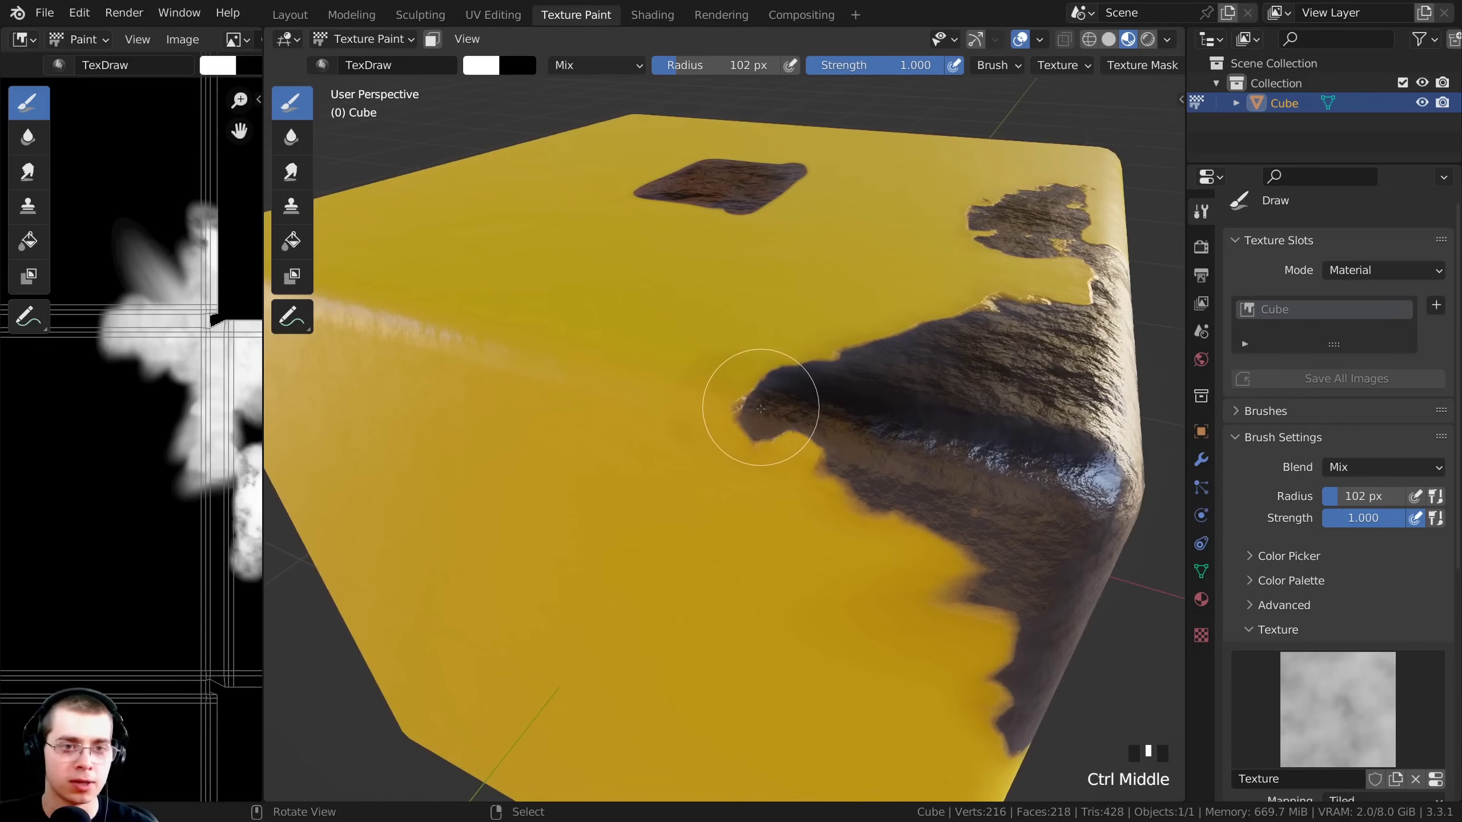
- Paint white mask strokes along the cube's upper edge to extend the worn metal from the corner
drag(742, 407, 719, 405)
drag(618, 342, 678, 371)
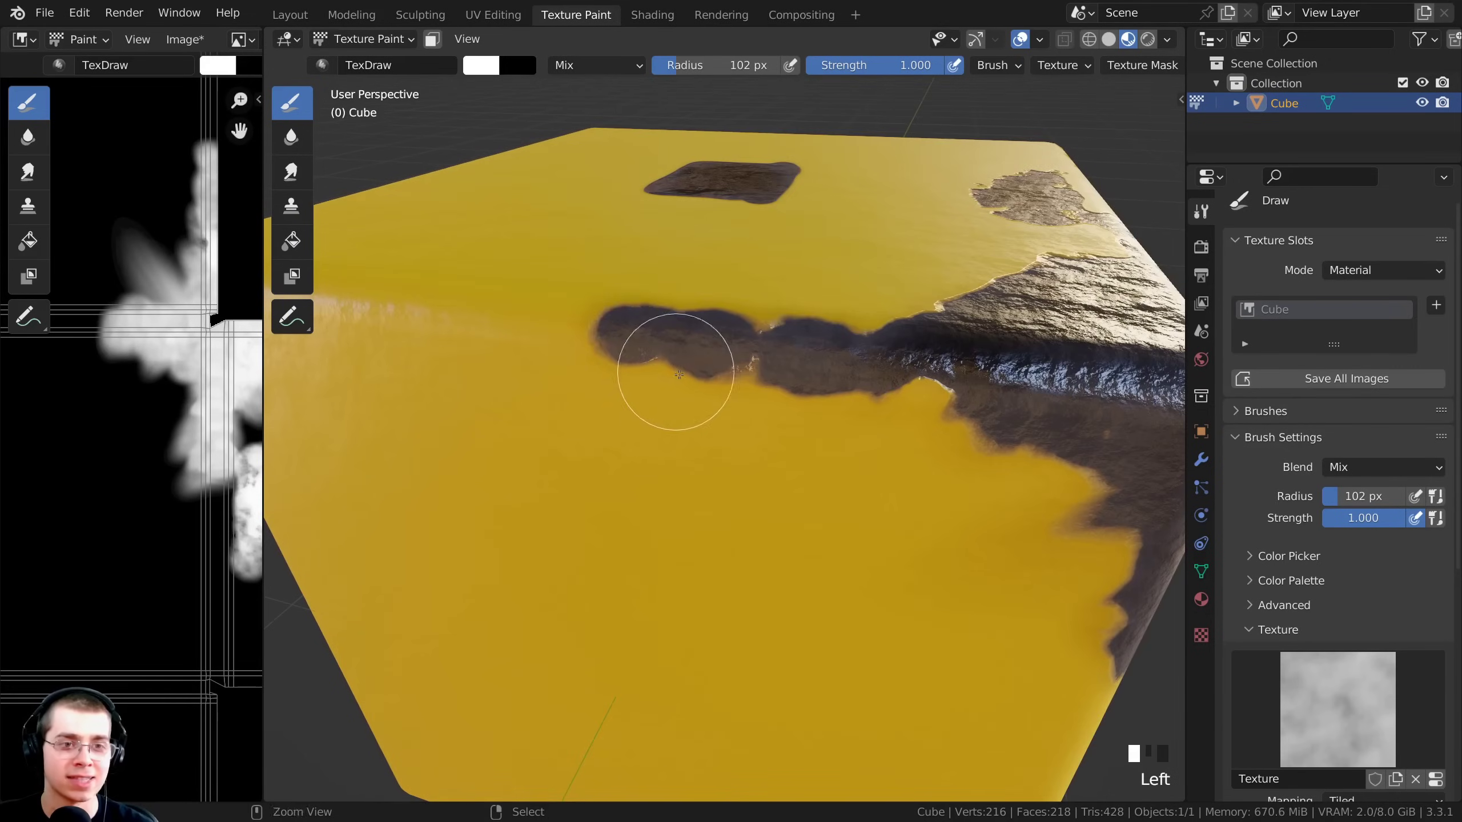
middle_drag(677, 371, 710, 389)
middle_drag(709, 389, 700, 388)
mouse_move(701, 390)
mouse_down()
mouse_move(777, 461)
mouse_move(744, 424)
mouse_move(682, 486)
mouse_move(793, 535)
mouse_move(688, 431)
mouse_move(626, 418)
mouse_up()
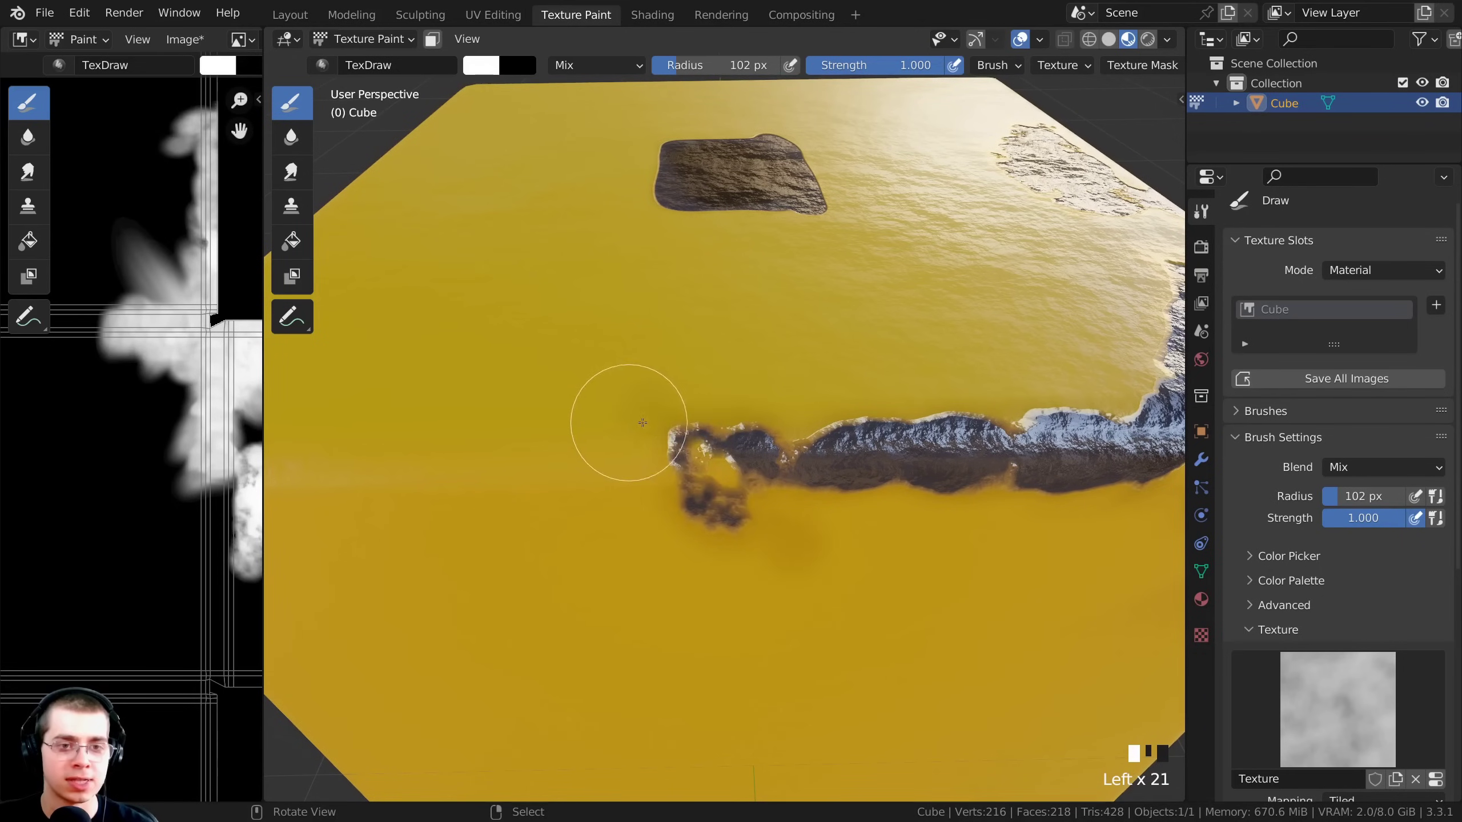
mouse_move(627, 418)
middle_down()
mouse_move(695, 434)
mouse_move(625, 426)
mouse_move(673, 419)
middle_up()
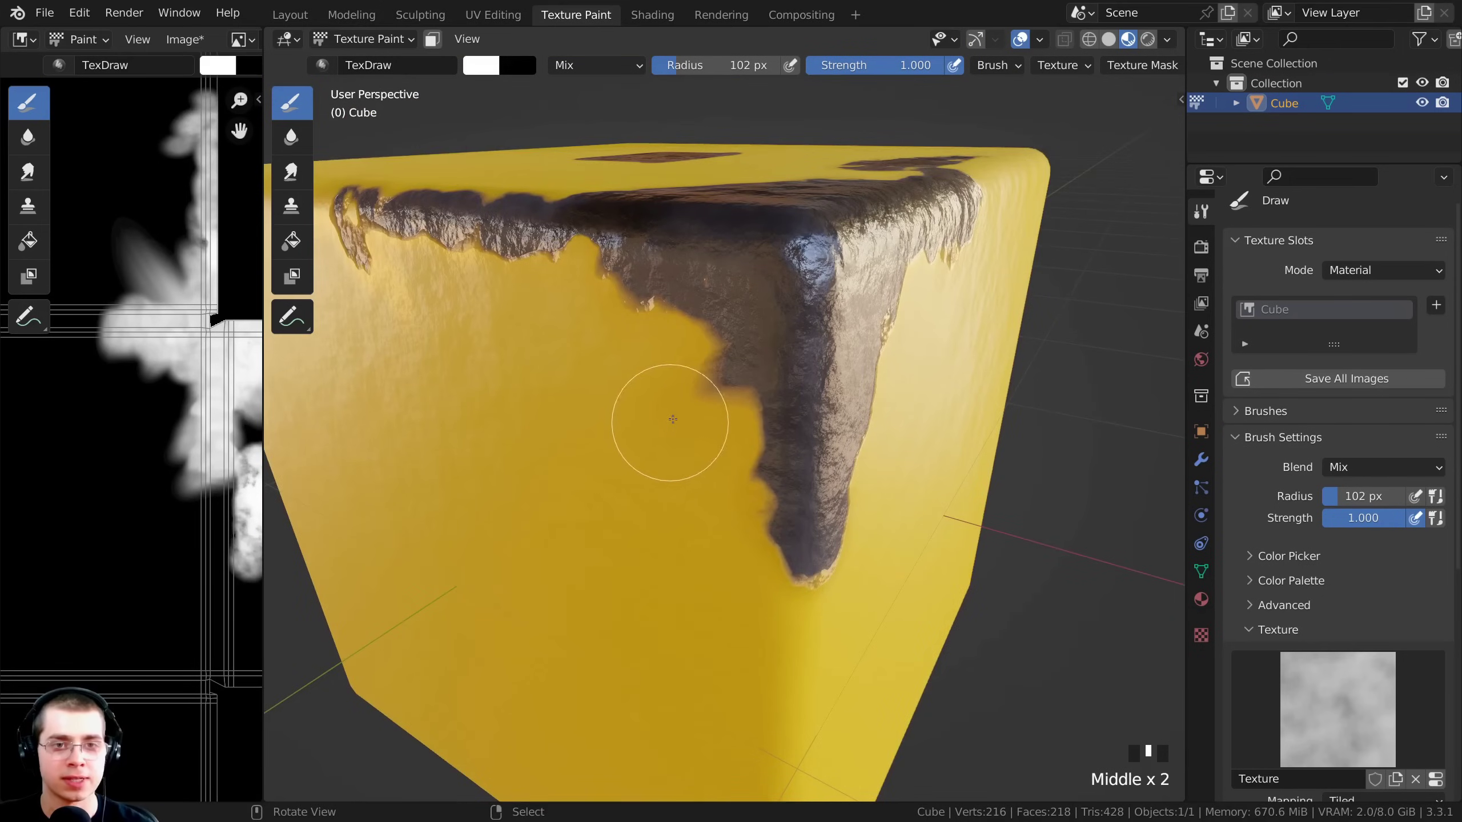
- Set the brush blend mode to Linear Light and paint patchy wear down the vertical edge below the worn corner
click(1338, 468)
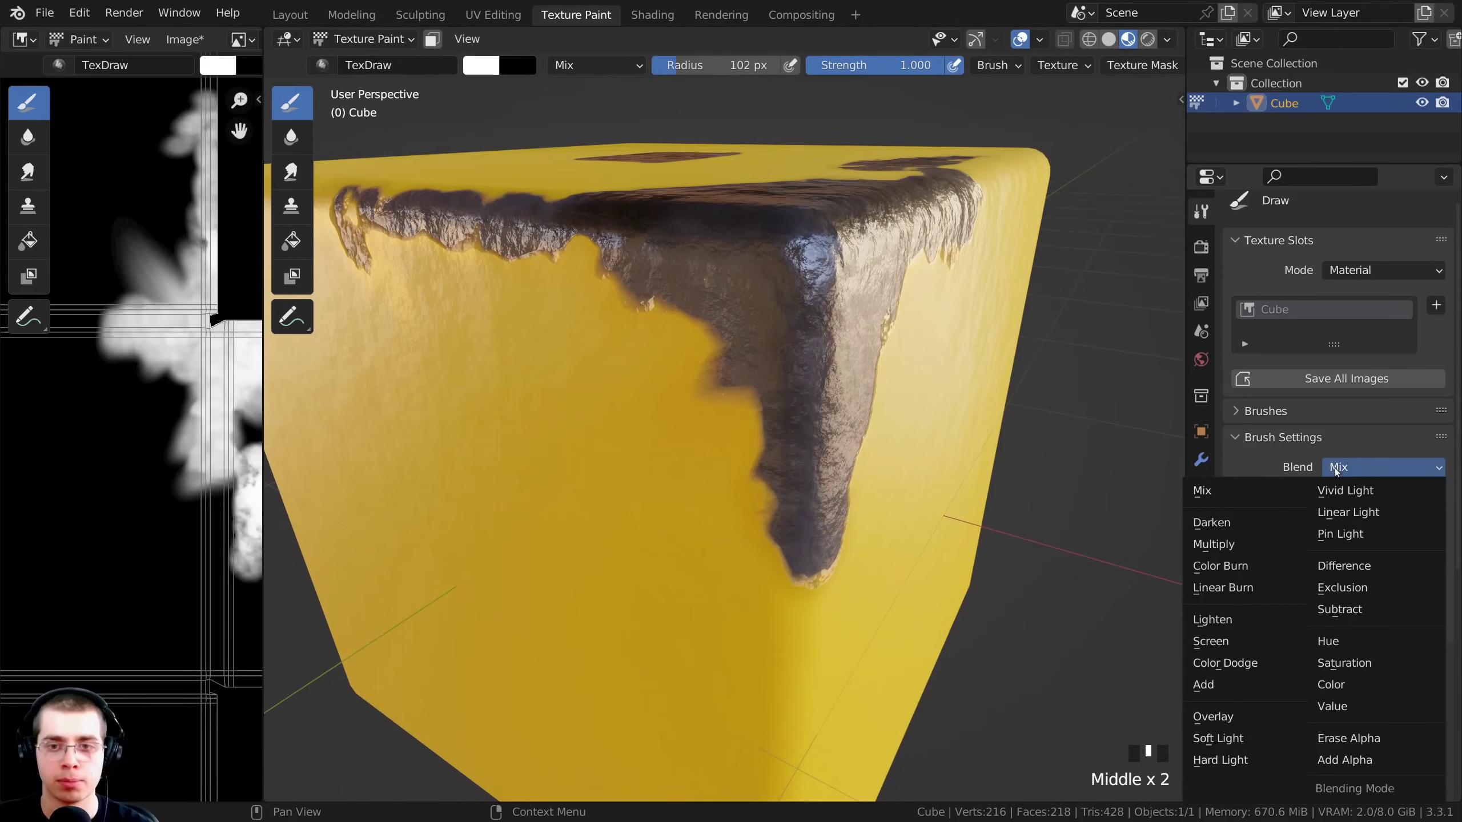
click(1340, 512)
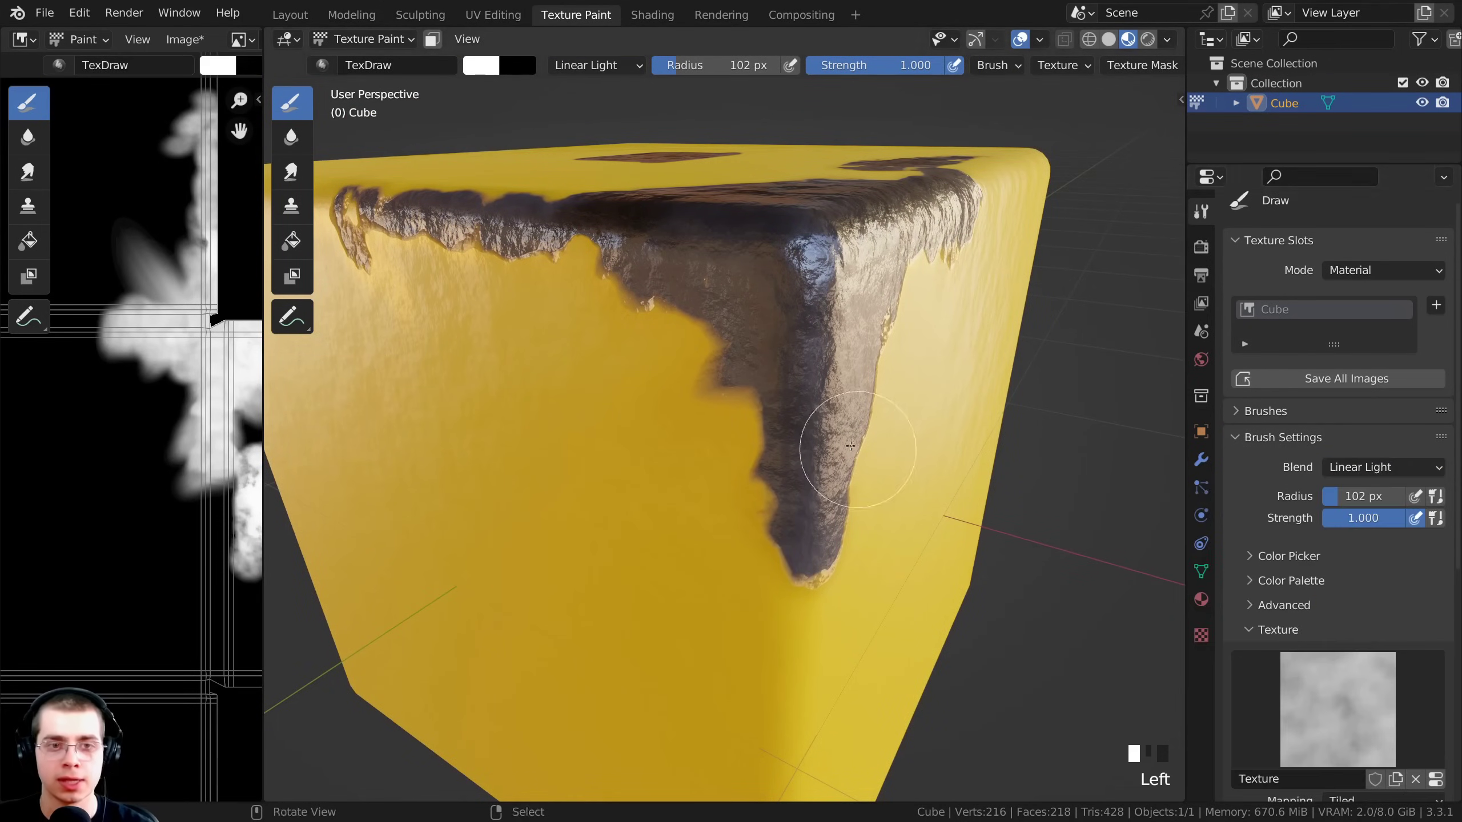
middle_drag(748, 403, 702, 342)
click(703, 340)
click(703, 334)
click(692, 352)
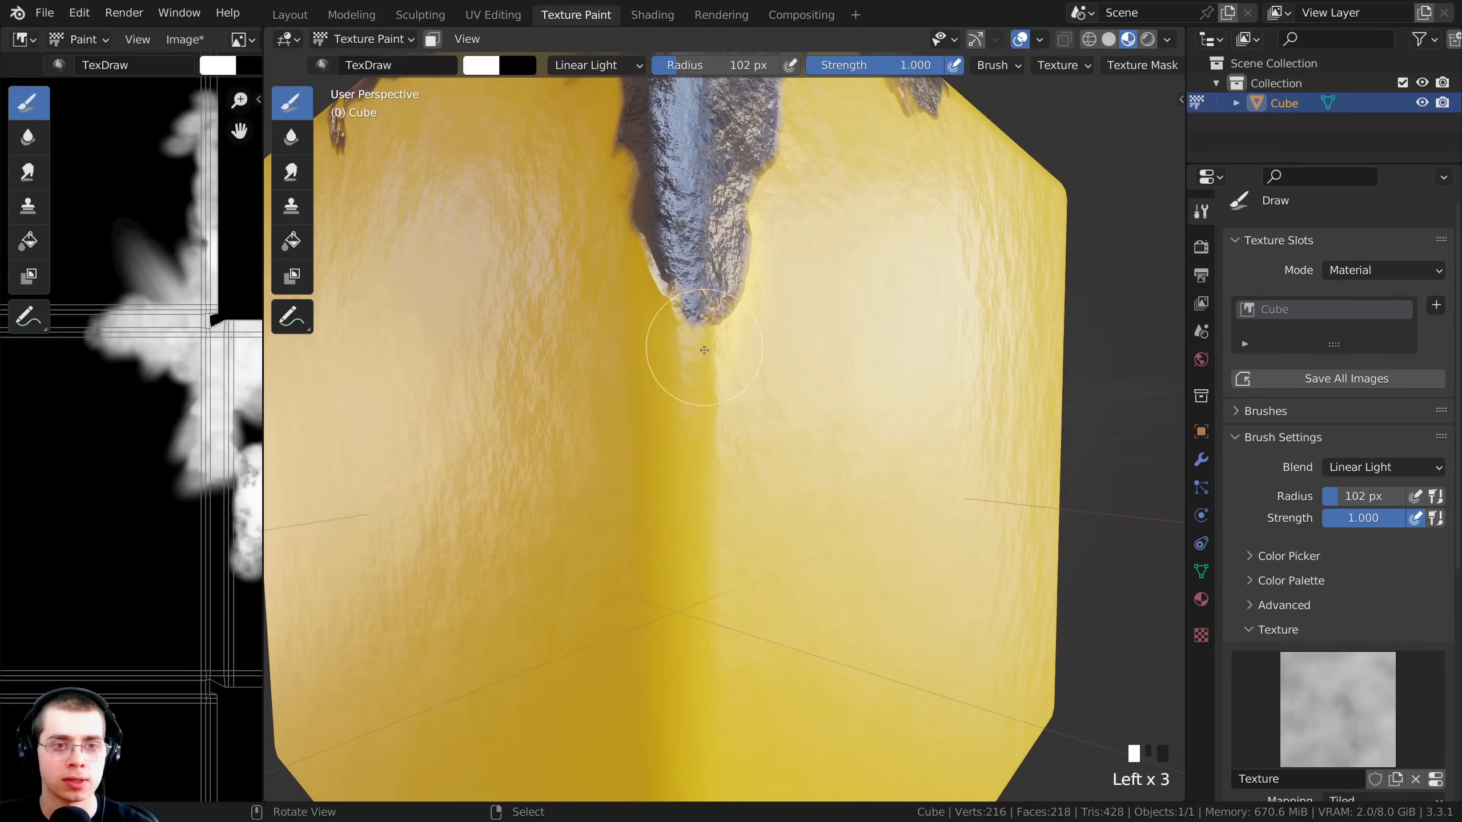
click(697, 386)
click(704, 434)
click(714, 440)
click(678, 478)
click(654, 400)
mouse_move(651, 405)
mouse_down()
mouse_move(633, 461)
mouse_move(651, 524)
mouse_move(719, 484)
mouse_up()
mouse_move(720, 484)
ctrl+middle_down()
mouse_move(735, 473)
mouse_move(697, 426)
ctrl+middle_up()
- Paint more patchy wear on the side face along the boundary of the worn vertical edge
click(698, 427)
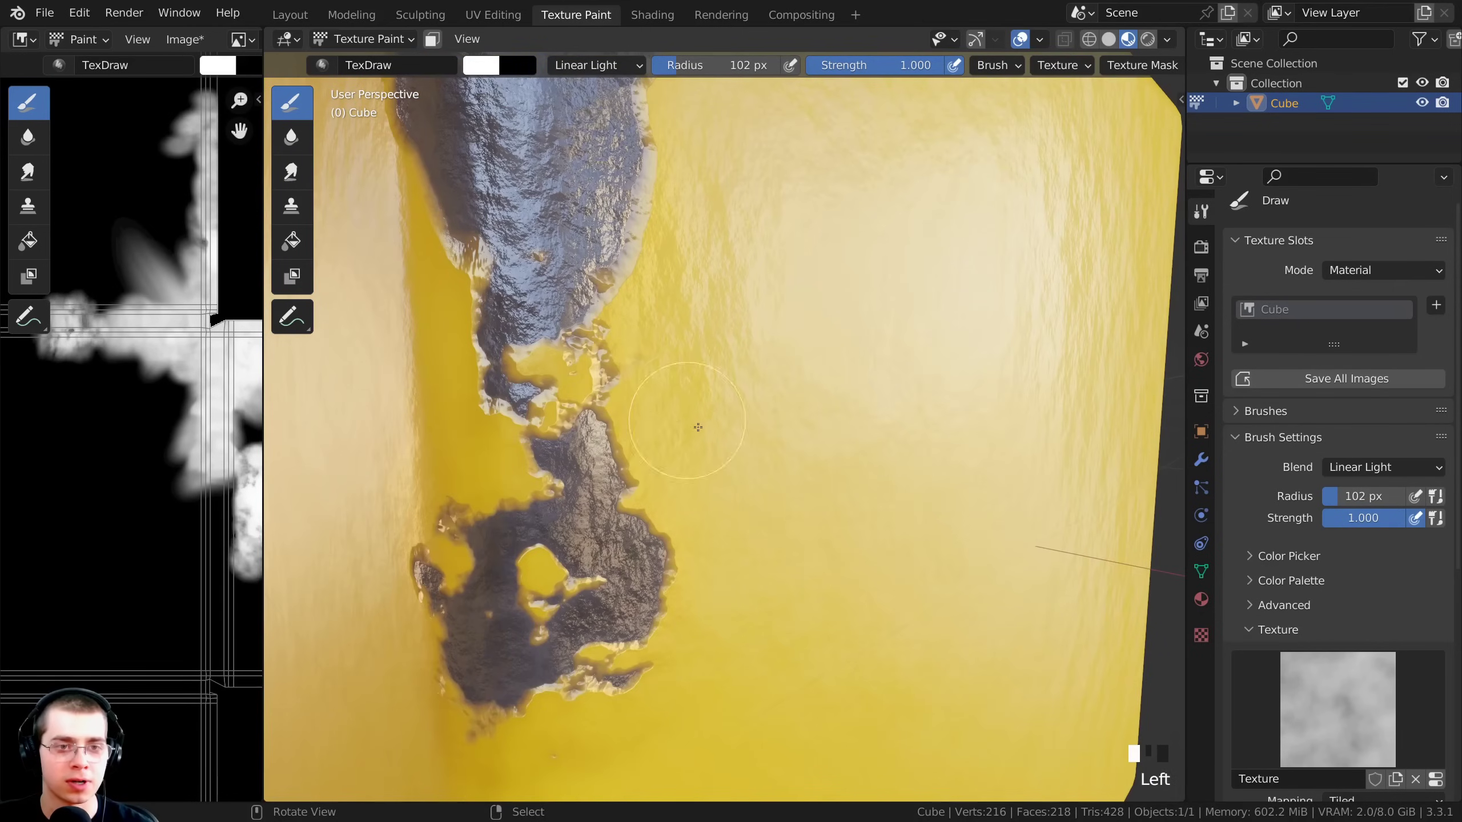
drag(643, 376, 640, 299)
drag(640, 300, 636, 251)
mouse_move(639, 323)
middle_down()
mouse_move(668, 448)
mouse_move(613, 441)
middle_up()
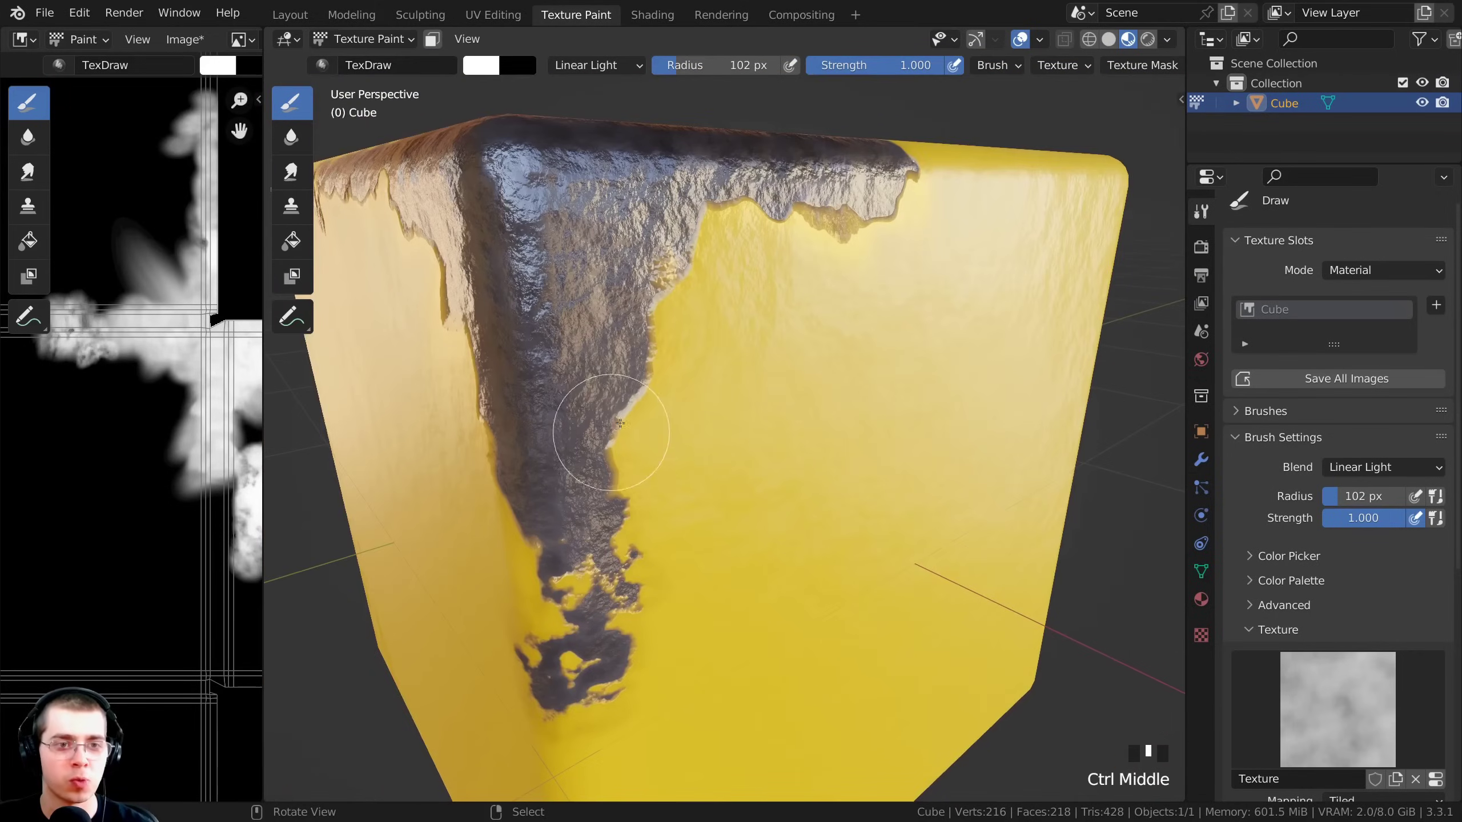
drag(613, 440, 651, 478)
click(645, 467)
mouse_move(703, 513)
middle_down()
mouse_move(593, 483)
mouse_move(643, 418)
middle_up()
- Paint broken wear along the cube's other upper edge and around the adjacent worn patch on the top face
drag(643, 418, 744, 343)
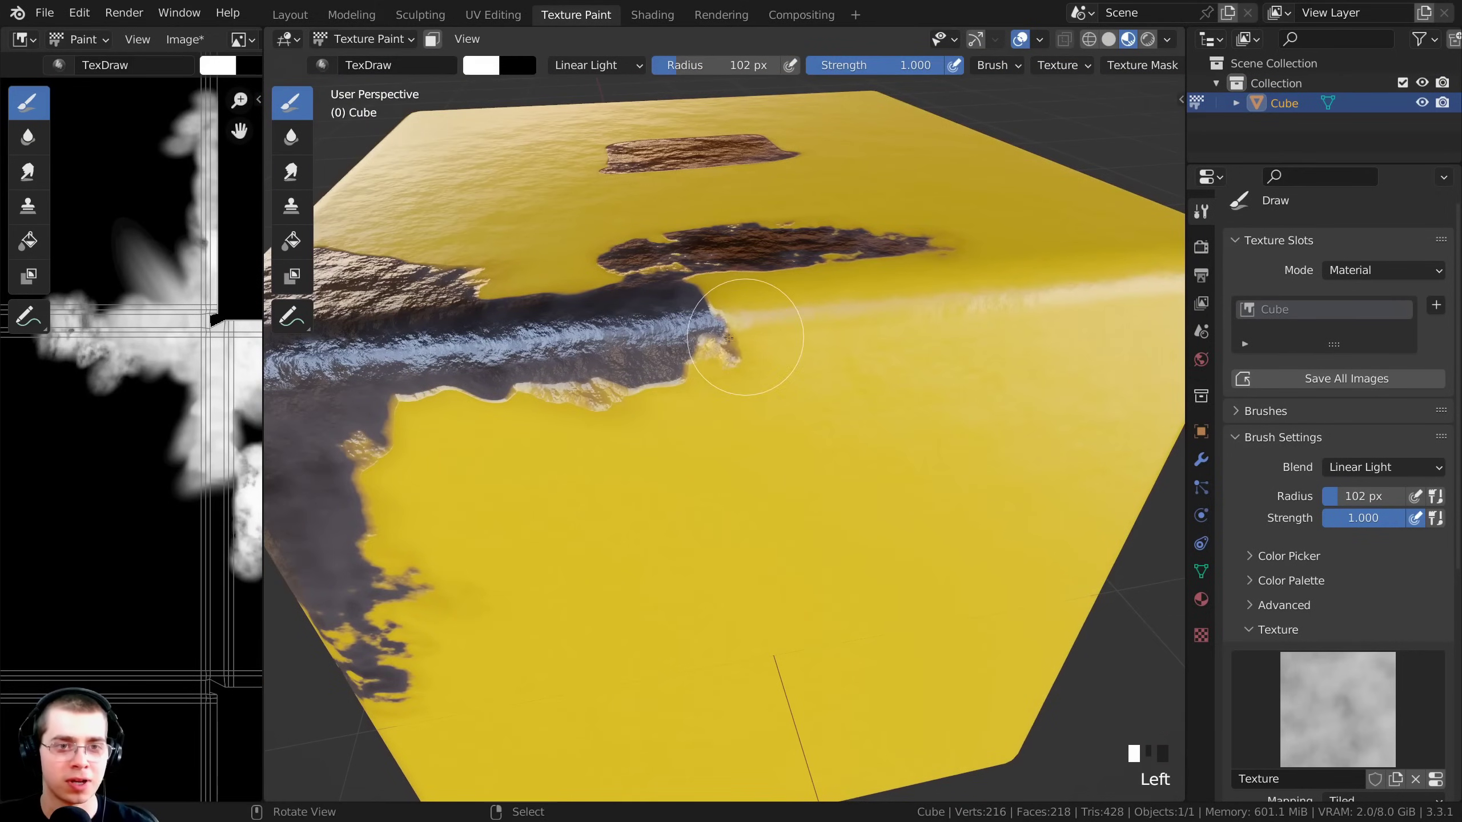
mouse_move(744, 343)
middle_down()
mouse_move(759, 398)
mouse_move(679, 396)
middle_up()
mouse_move(679, 397)
mouse_down()
mouse_move(806, 378)
mouse_move(767, 381)
mouse_move(723, 433)
mouse_up()
middle_drag(724, 432, 691, 474)
drag(897, 470, 829, 502)
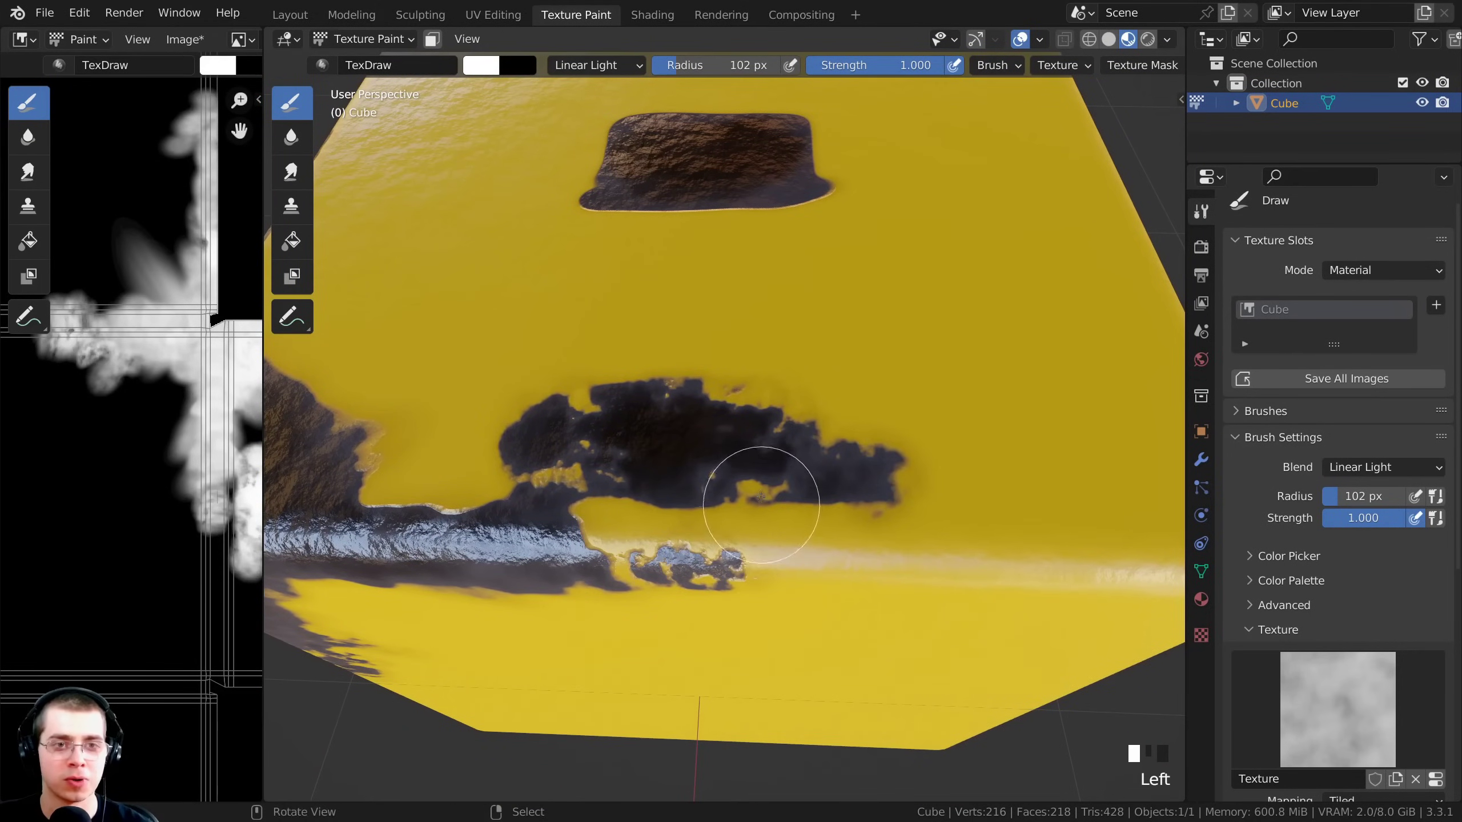
- Lower the brush strength to 0.148, enlarge its radius to 190 px, and build up faint wear on the top face beside the square patch
shift+middle_drag(761, 496, 886, 46)
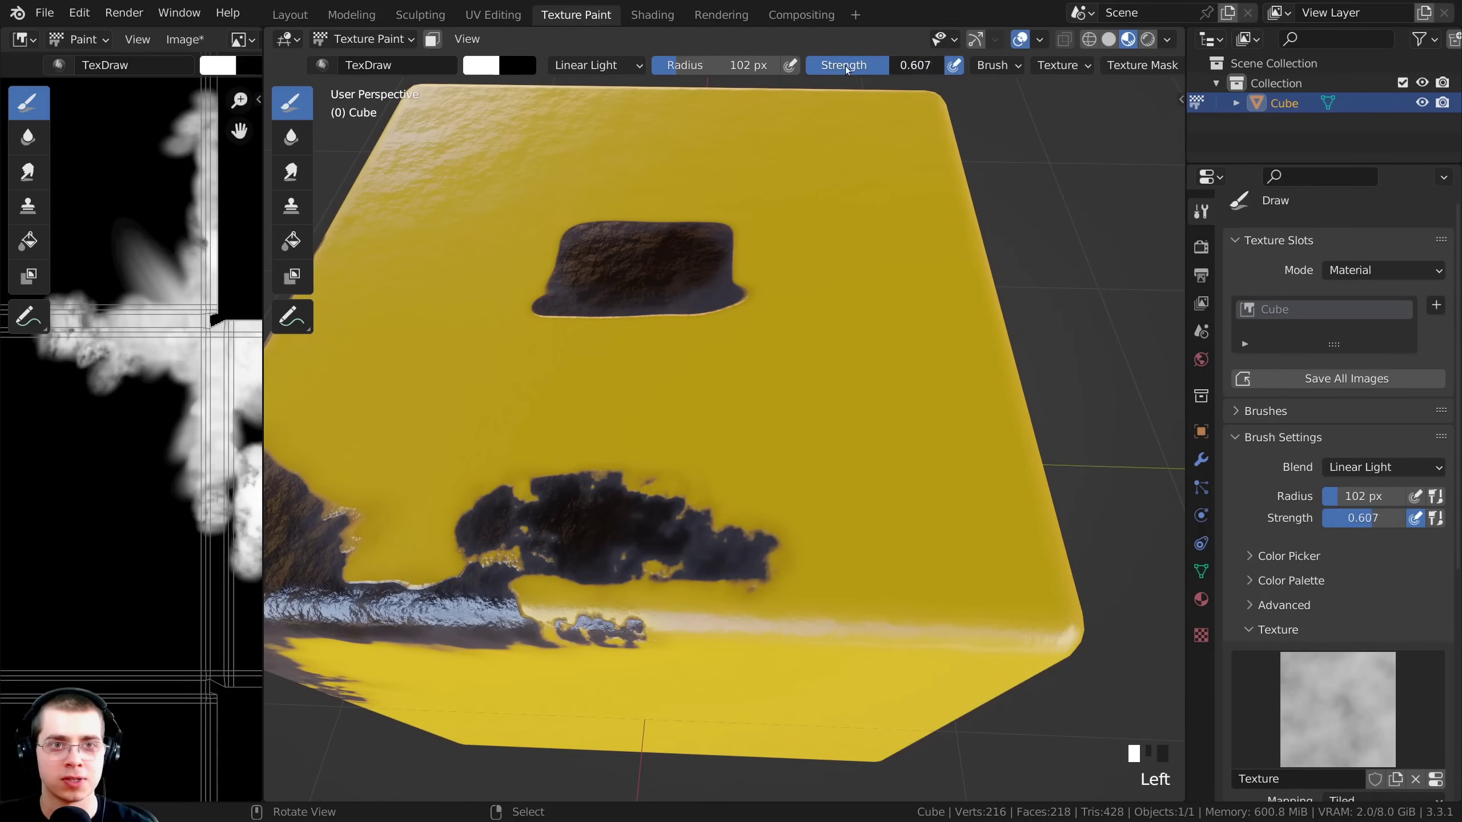
drag(789, 74, 785, 75)
drag(844, 349, 846, 359)
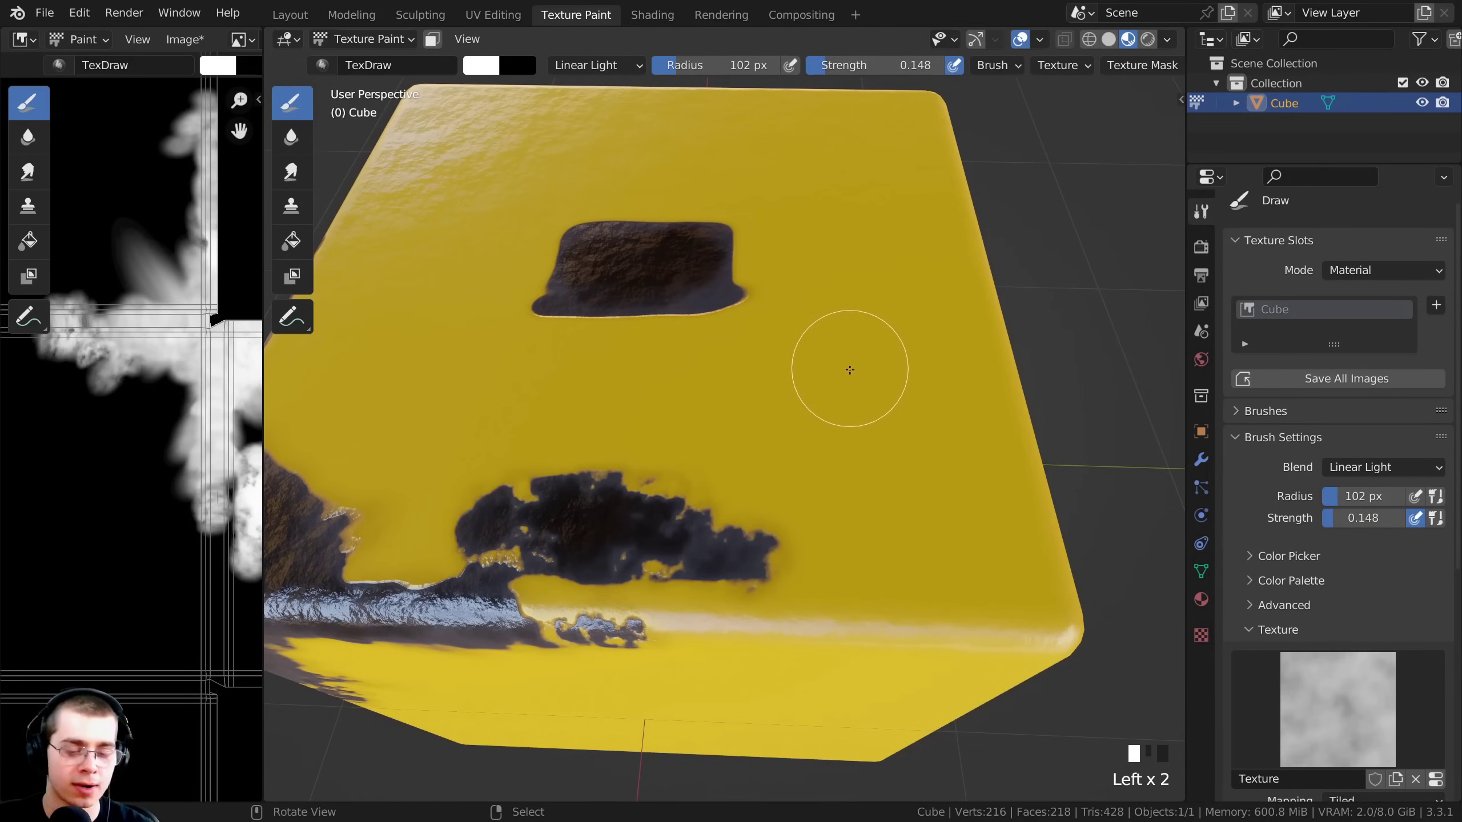
drag(683, 69, 708, 71)
middle_drag(831, 405, 838, 434)
scroll(840, 432, up, 1)
mouse_move(861, 425)
mouse_down()
mouse_move(888, 460)
mouse_move(754, 434)
mouse_move(857, 419)
mouse_up()
click(864, 410)
click(874, 398)
click(886, 437)
click(909, 461)
click(924, 483)
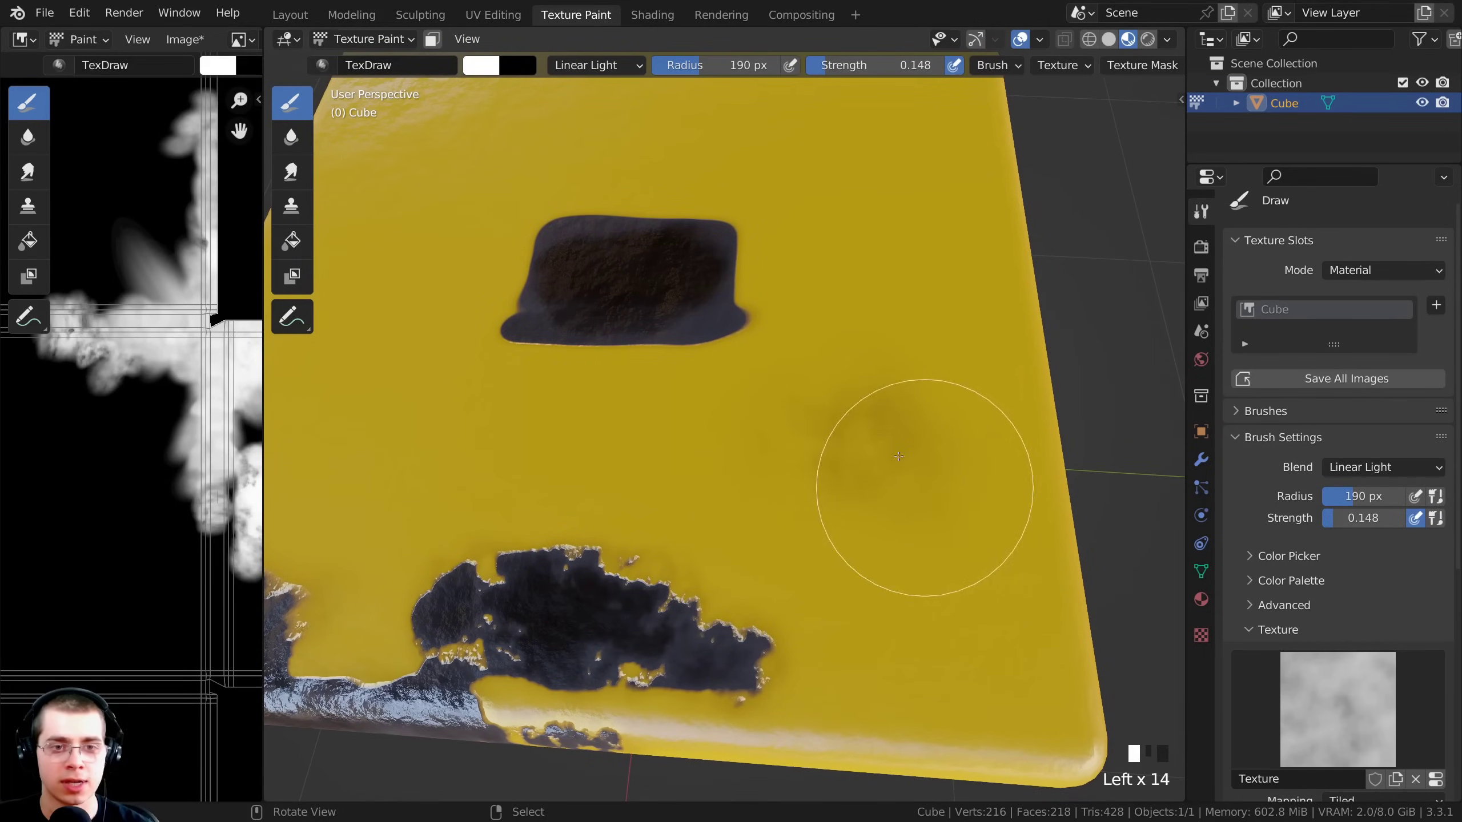
click(869, 421)
click(880, 412)
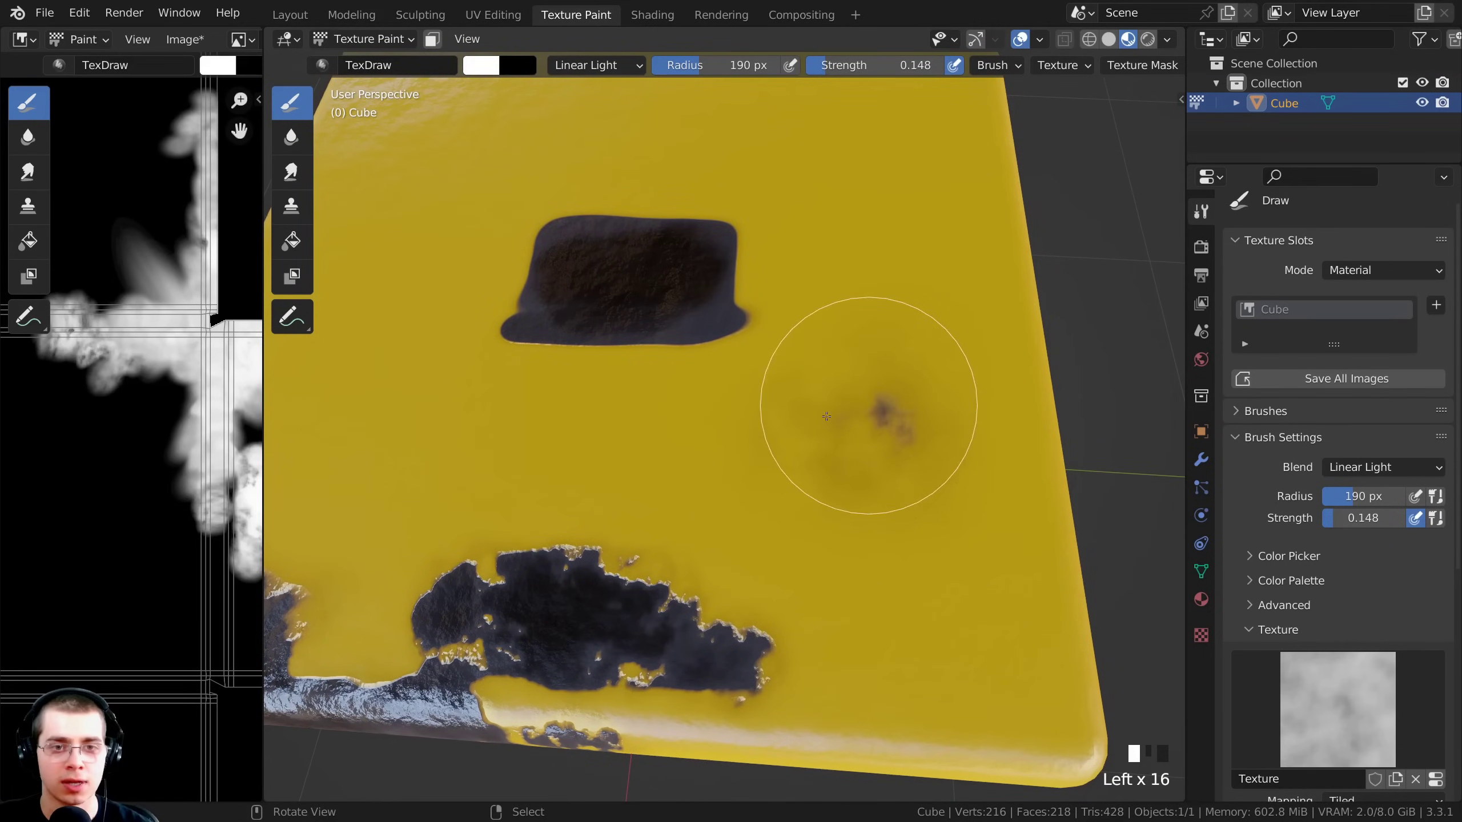
click(840, 426)
click(760, 424)
- Dab another faint wear area on the top face between the square patch and the nearest outer edge
click(849, 344)
middle_drag(850, 345, 814, 410)
mouse_move(814, 410)
mouse_down()
mouse_move(891, 375)
mouse_move(786, 409)
mouse_move(930, 466)
mouse_move(903, 469)
mouse_up()
drag(903, 469, 919, 336)
click(898, 340)
click(843, 424)
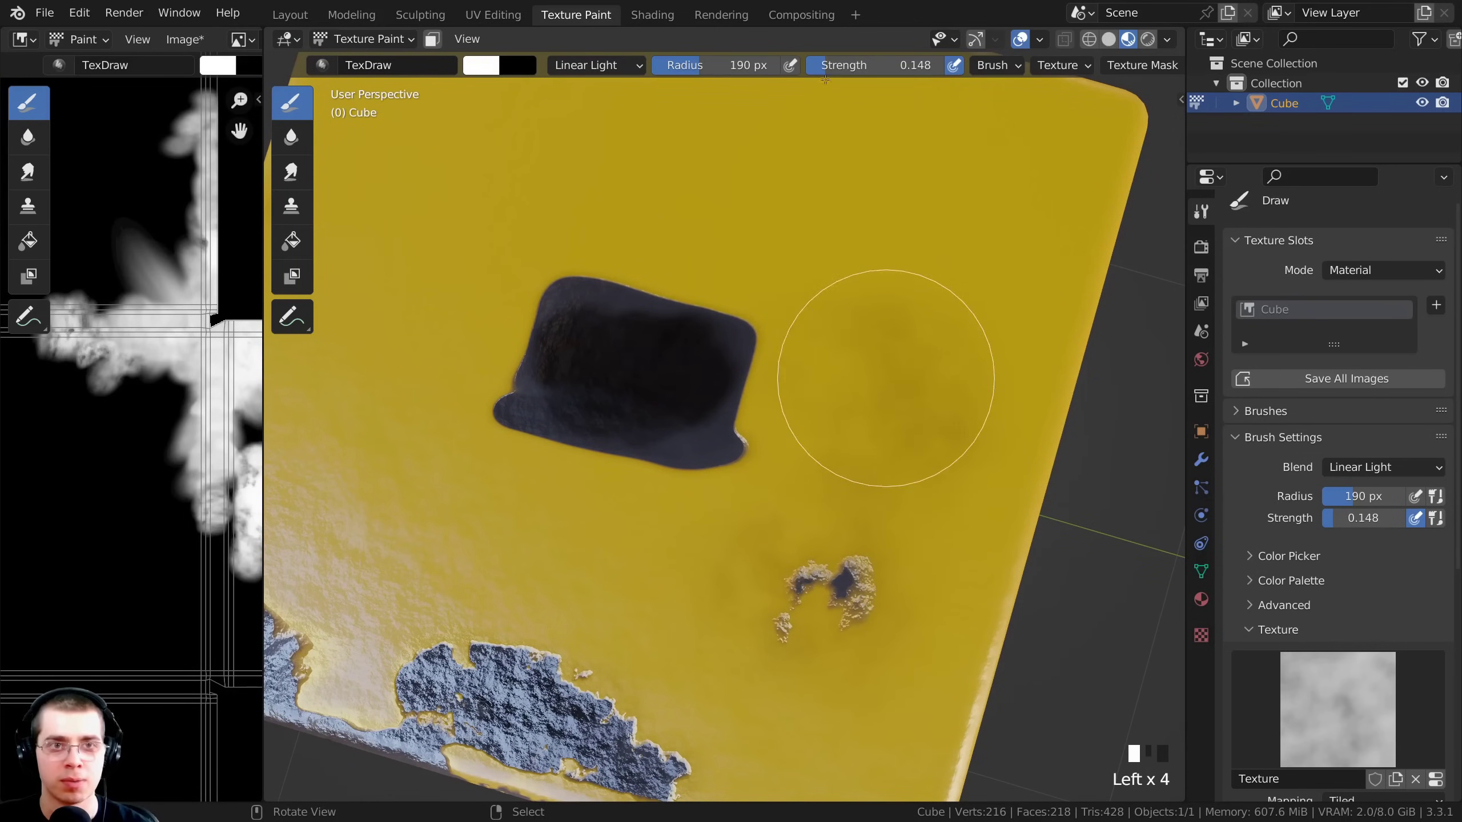
- Raise the brush strength to 0.316 and strengthen the scattered wear spots around the square patch on the top face
drag(846, 66, 861, 71)
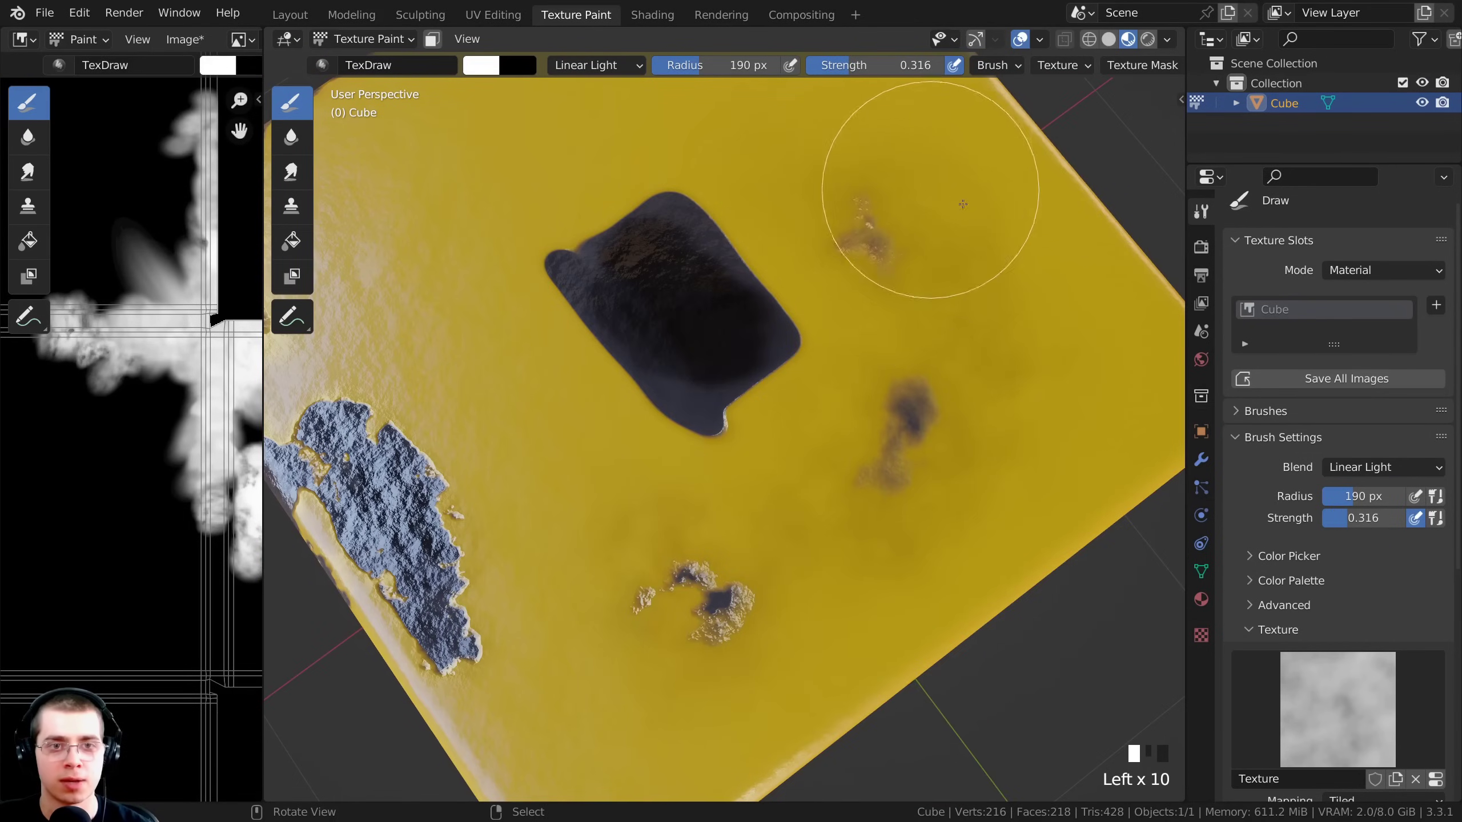
click(958, 386)
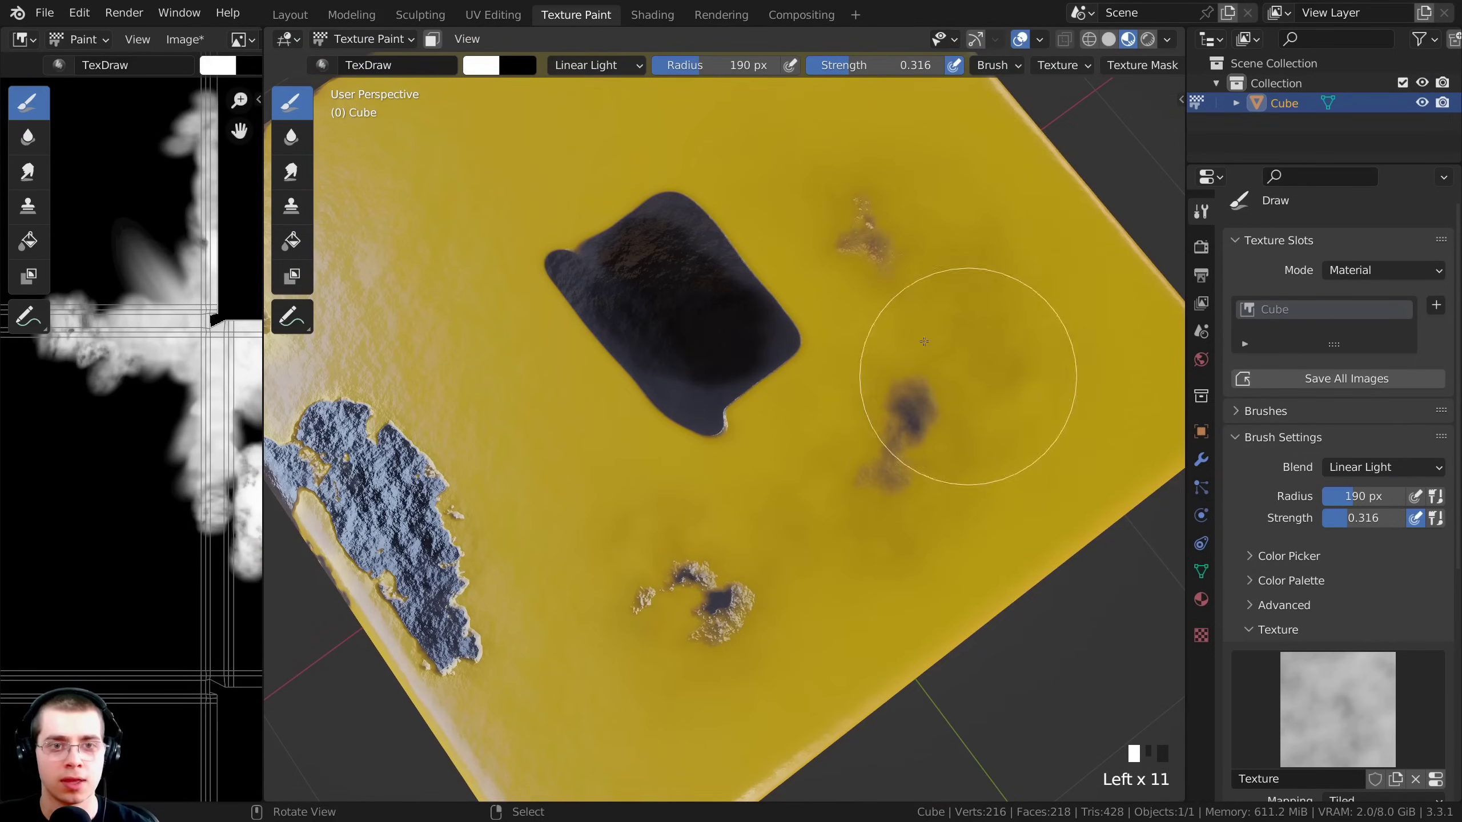
middle_drag(966, 375, 1028, 483)
click(840, 477)
click(817, 560)
click(742, 579)
click(592, 580)
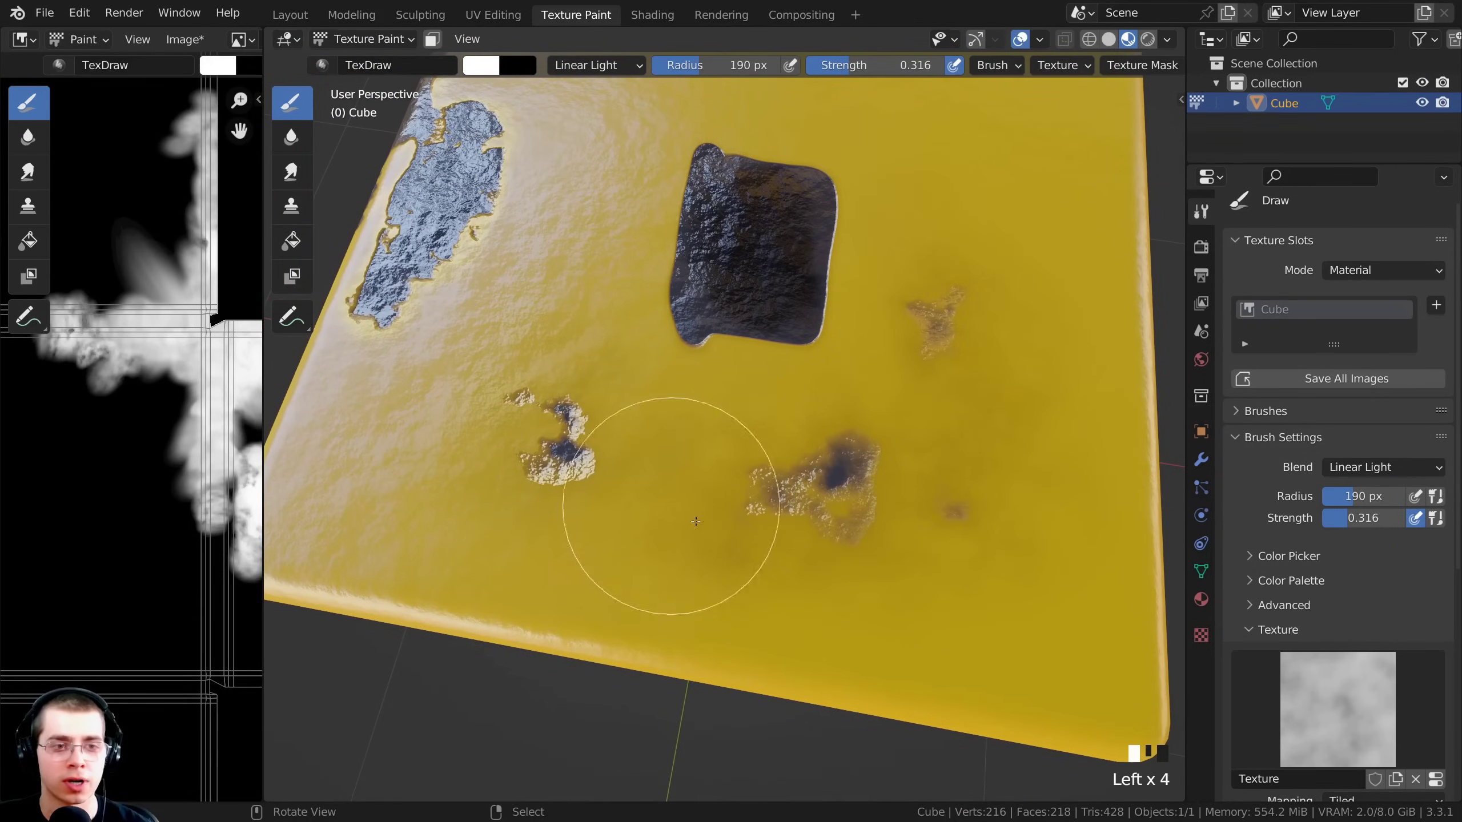
- Dab a few more small wear spots across the top face toward its unworn edge
middle_drag(669, 511, 695, 467)
click(690, 466)
click(552, 473)
click(920, 439)
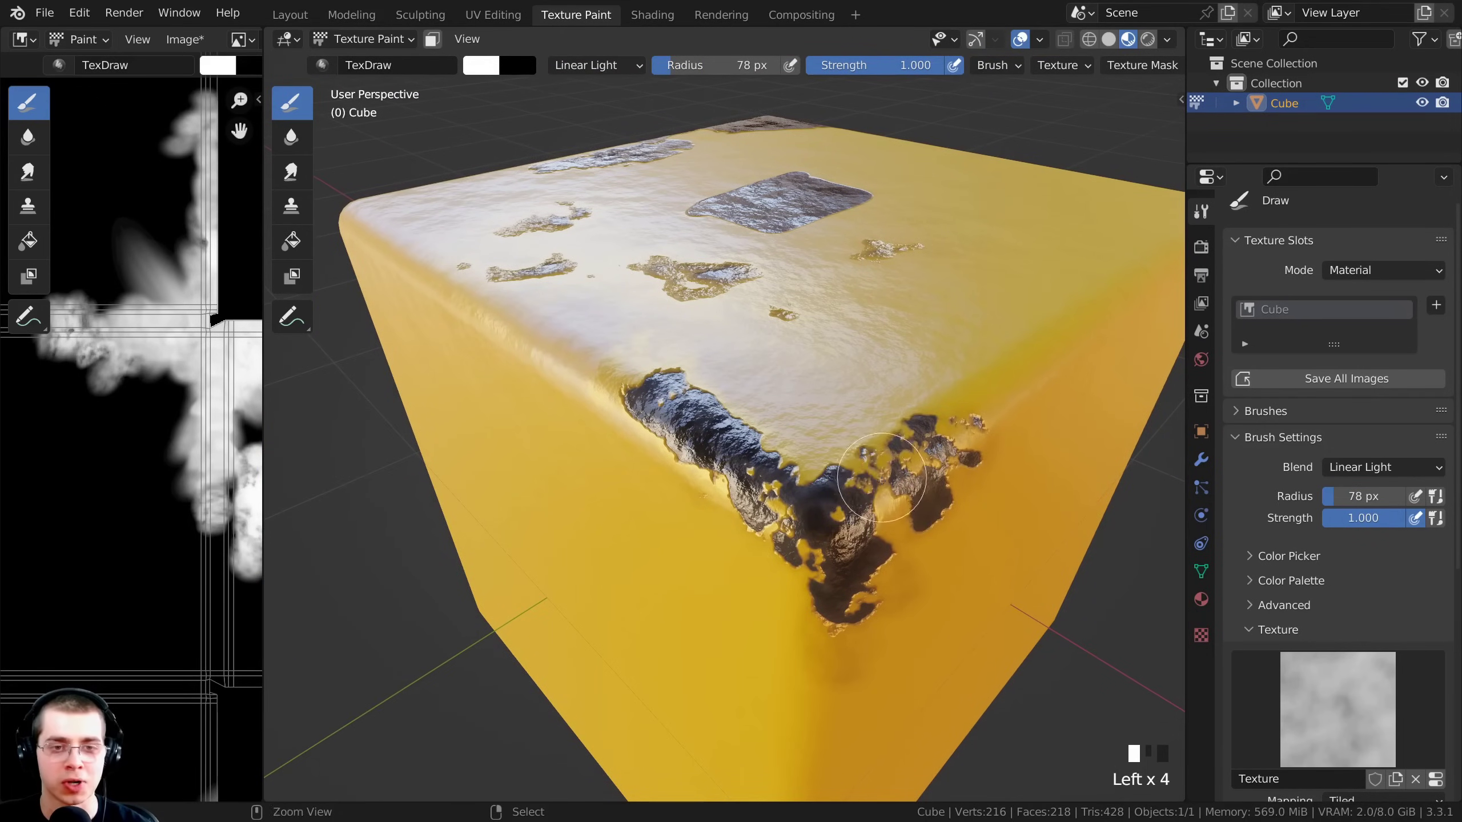
- Paint broken wear around a top corner of the cube with a 78 px brush at strength 1.000
middle_drag(881, 481, 876, 397)
mouse_move(840, 348)
mouse_down()
mouse_move(866, 349)
mouse_move(822, 489)
mouse_move(778, 422)
mouse_move(792, 486)
mouse_up()
middle_drag(792, 487, 788, 545)
mouse_move(789, 544)
middle_down()
mouse_move(751, 599)
mouse_move(739, 531)
mouse_move(745, 543)
middle_up()
drag(746, 542, 816, 458)
drag(817, 459, 856, 460)
ctrl+middle_drag(817, 477, 817, 443)
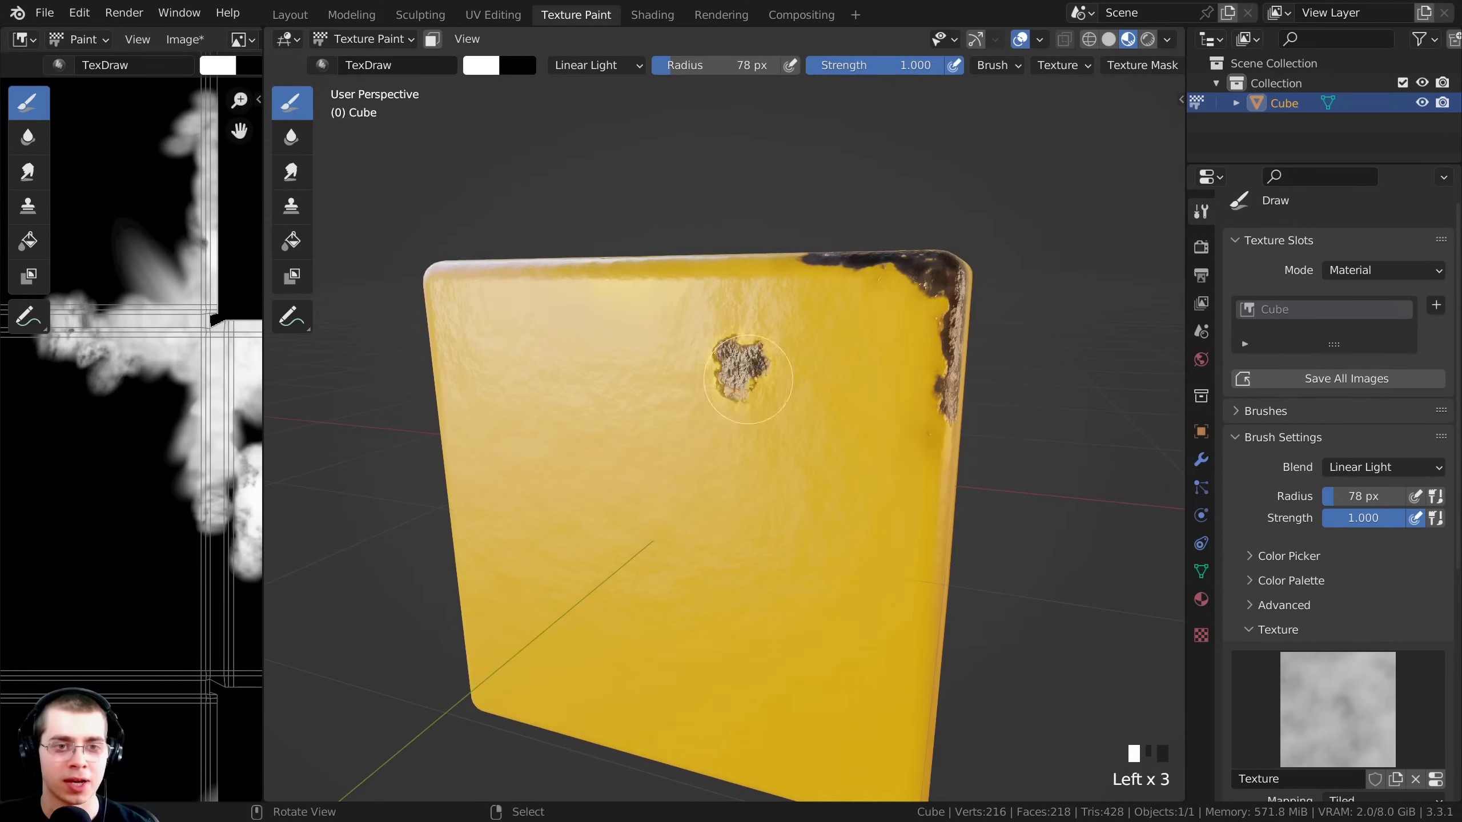
- Paint separate chipped patches across the upper and middle part of the clean side face
drag(742, 368, 717, 373)
drag(679, 519, 675, 498)
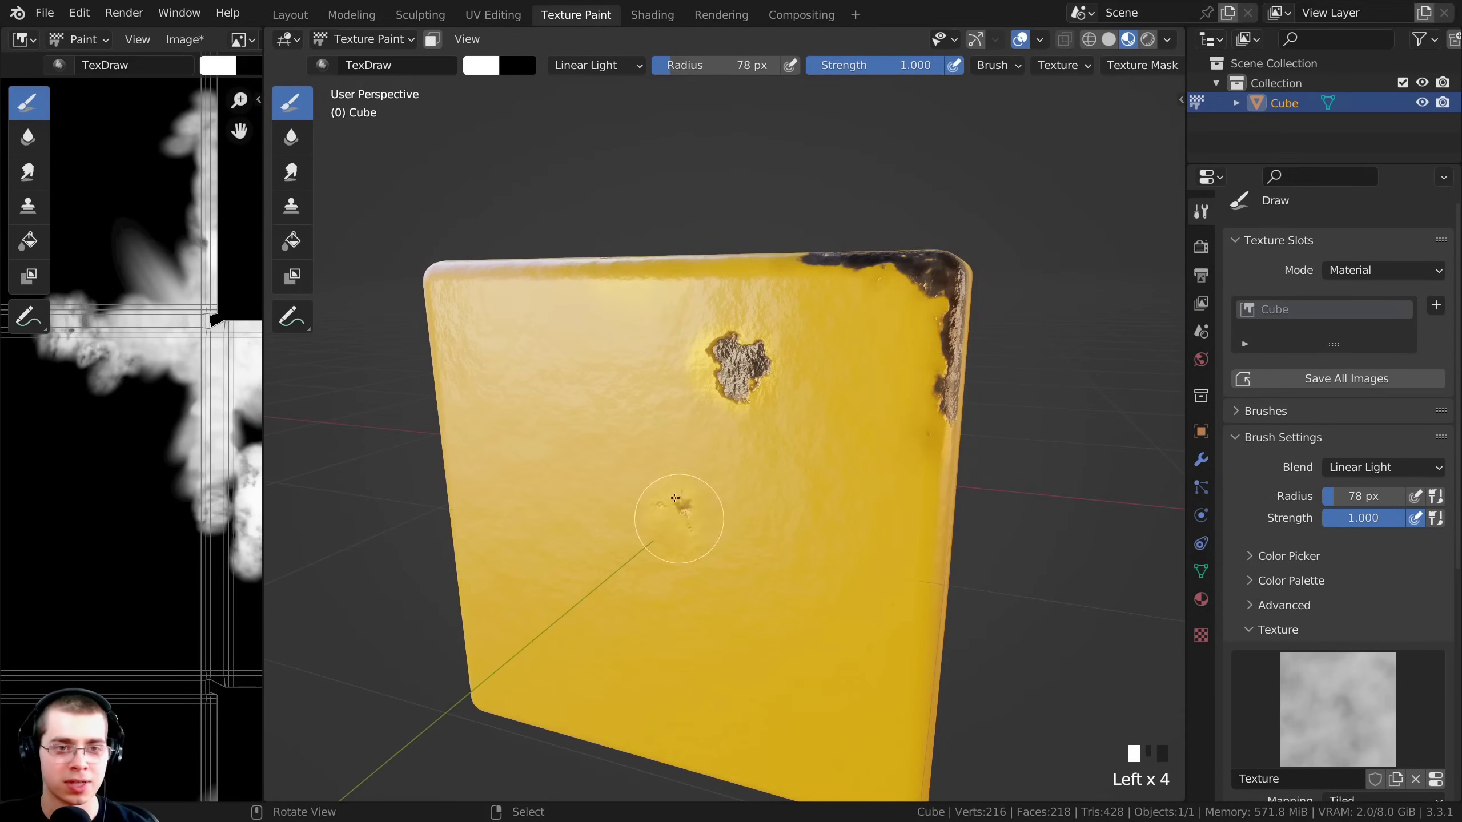
click(673, 506)
drag(538, 379, 541, 398)
click(567, 340)
mouse_move(572, 337)
mouse_down()
mouse_move(561, 351)
mouse_move(587, 341)
mouse_up()
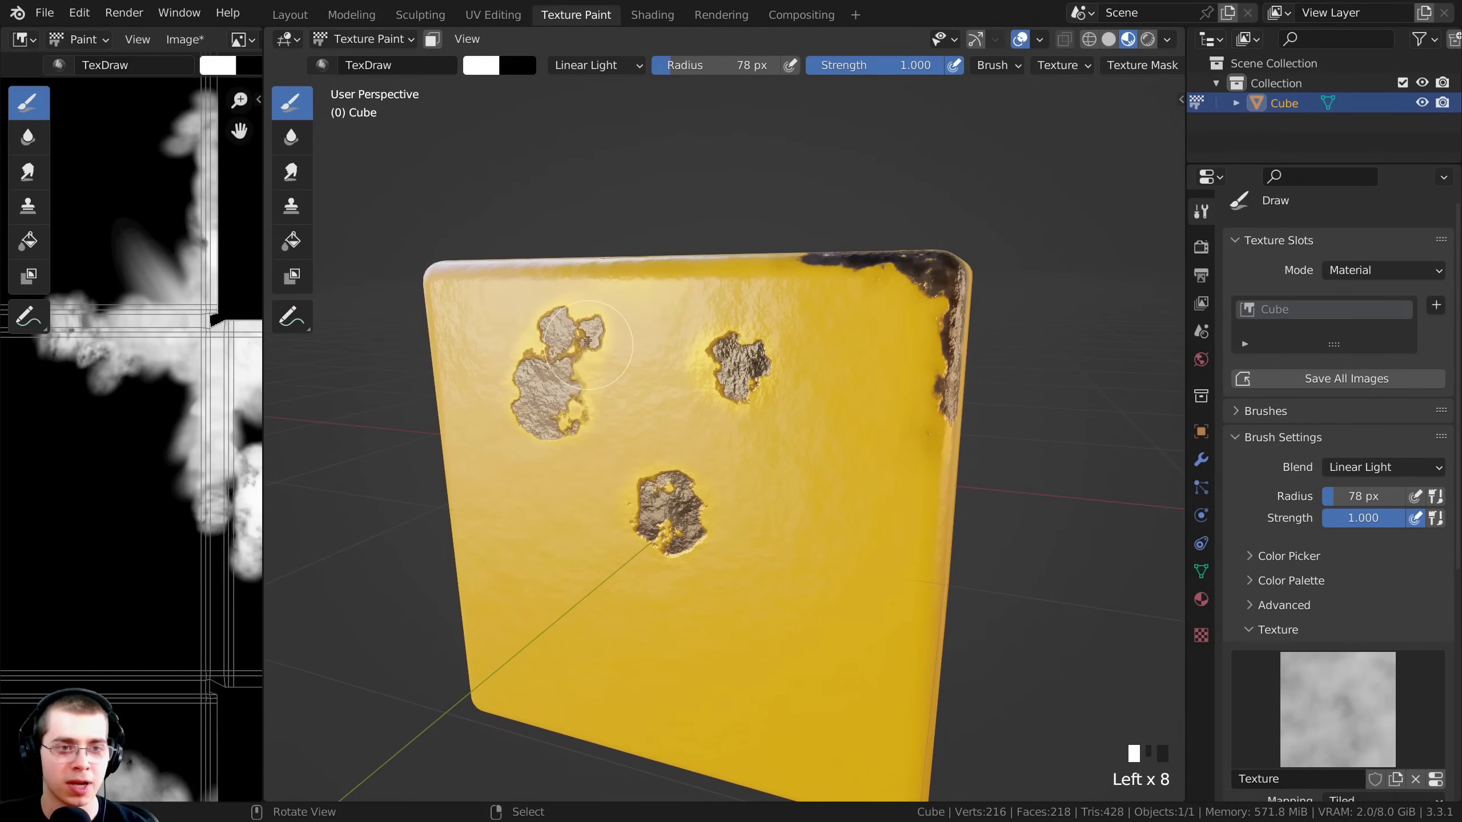
click(808, 527)
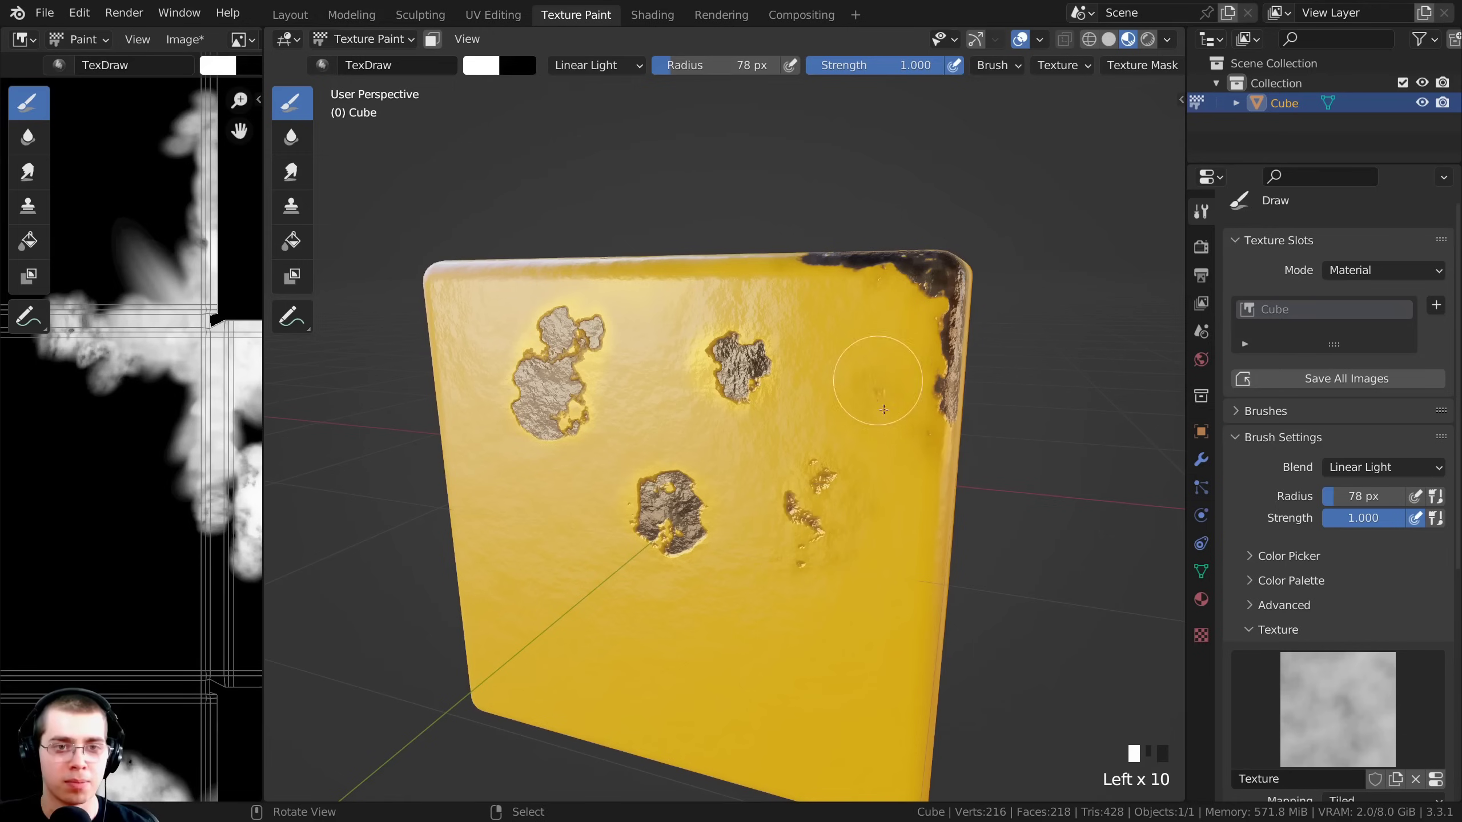
click(872, 374)
click(817, 519)
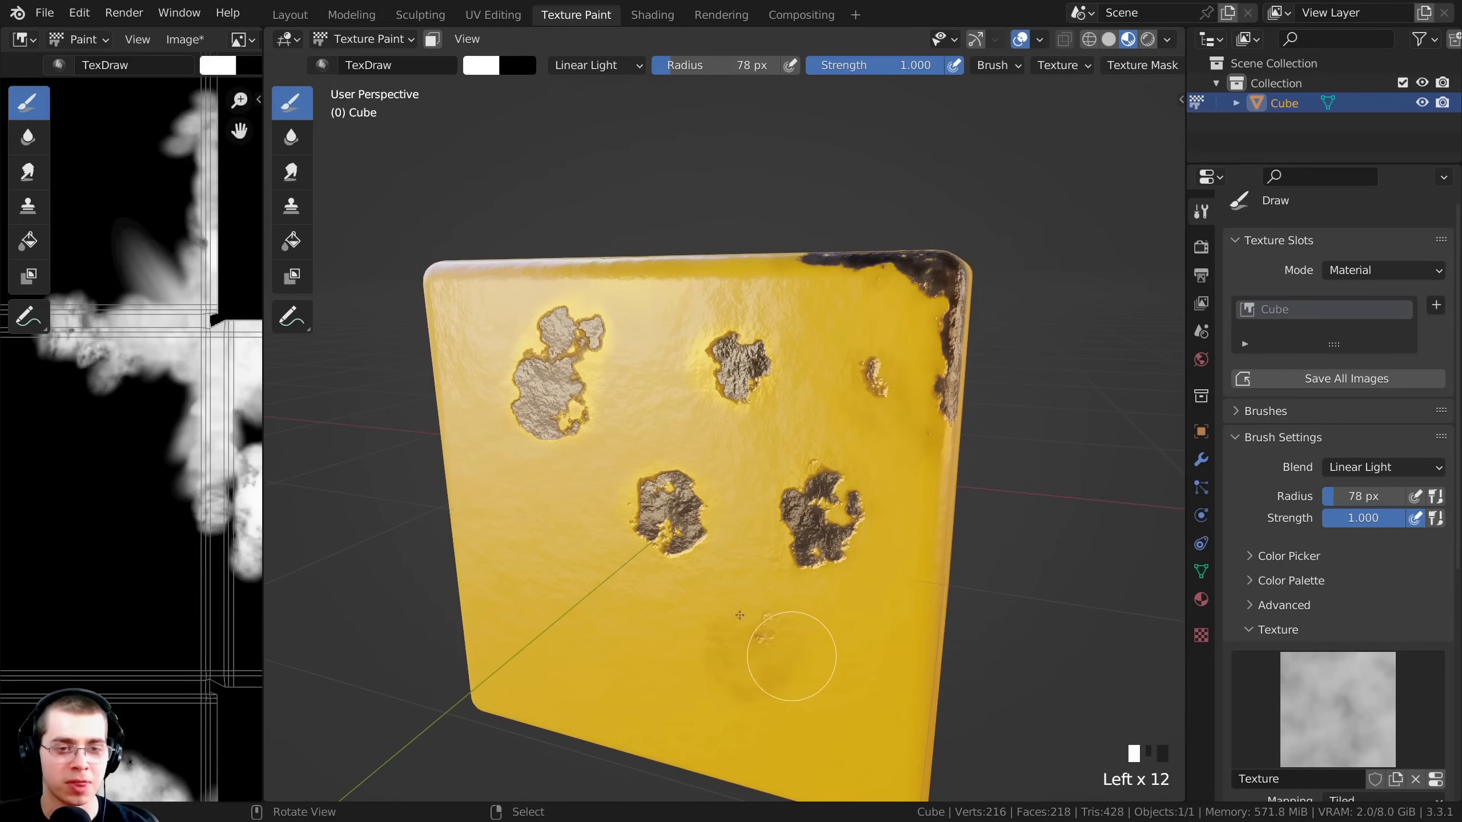
- Add a chipped patch and a diagonal worn streak on the lower part of the same side face
click(713, 613)
click(699, 611)
click(691, 616)
drag(533, 640, 585, 573)
middle_drag(559, 609, 615, 575)
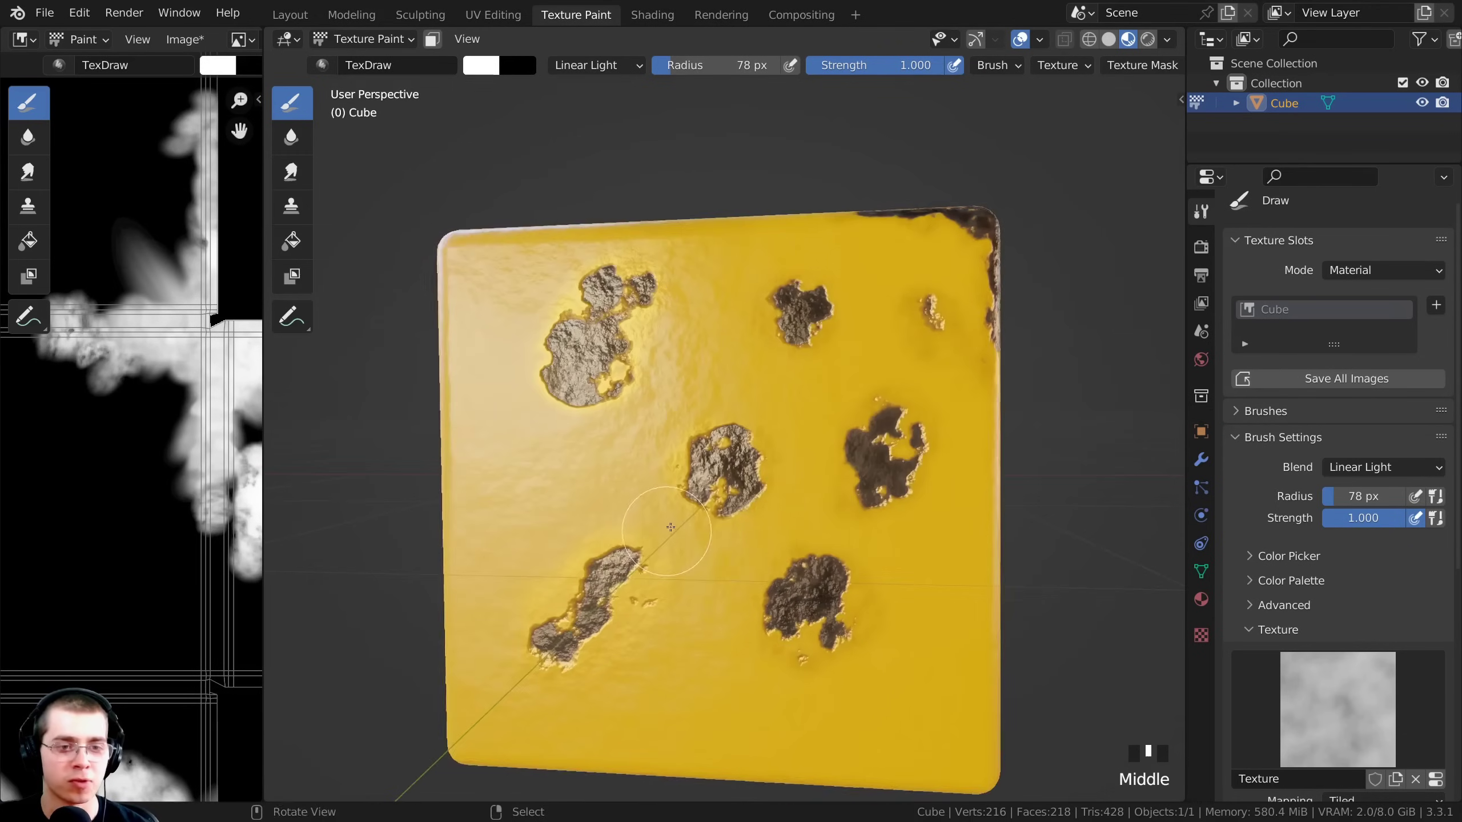
- Widen the upper end of the diagonal streak into a larger irregular worn patch
scroll(615, 576, up, 1)
click(582, 567)
click(555, 566)
drag(547, 555, 511, 600)
click(507, 547)
click(538, 557)
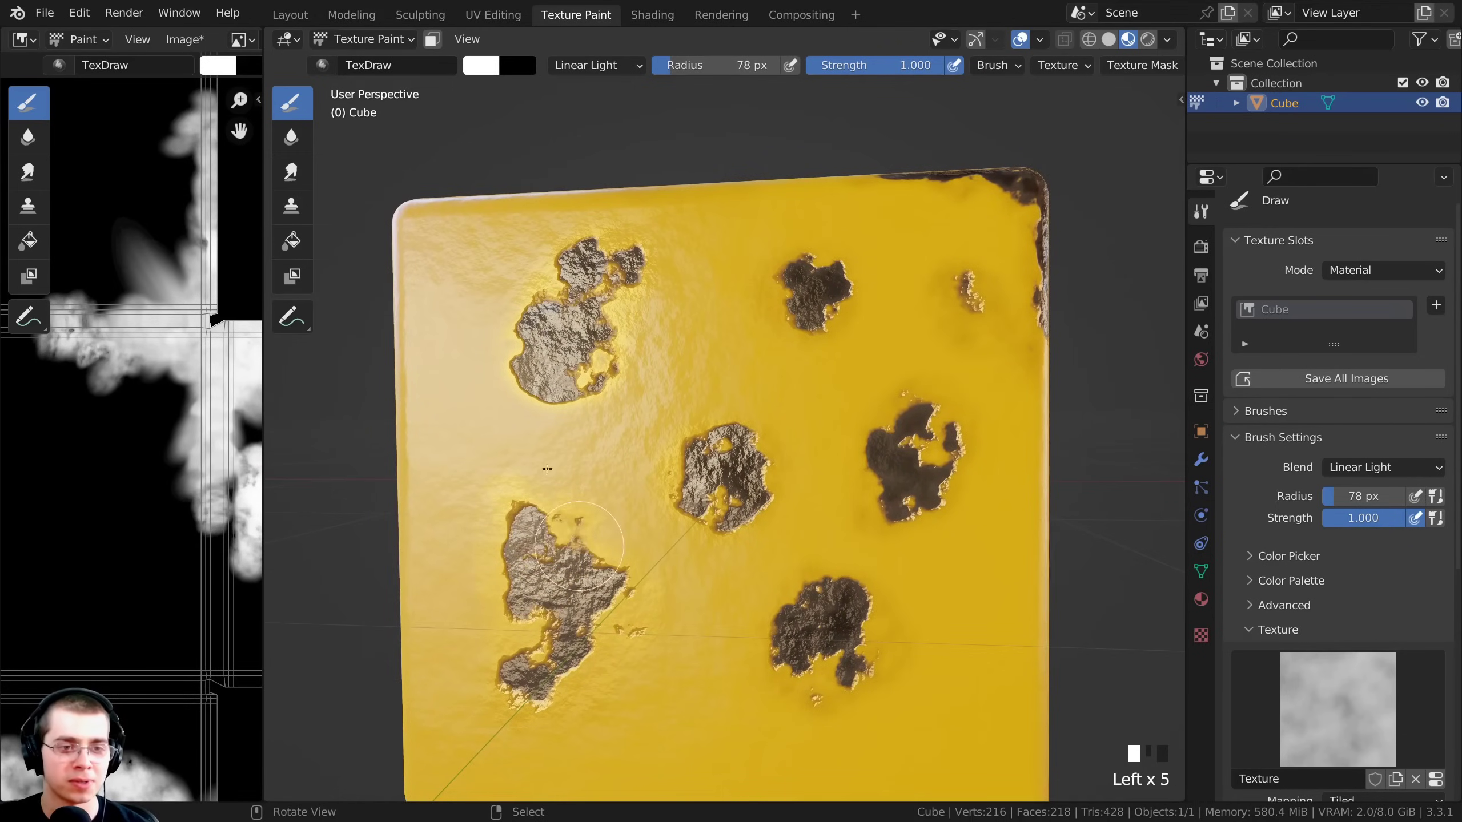
- Dab wear around the square patch on the top face to give it an irregular, chipped outline
mouse_move(579, 545)
middle_down()
mouse_move(575, 403)
mouse_move(576, 455)
middle_up()
click(529, 334)
scroll(549, 438, down, 2)
click(600, 371)
middle_drag(581, 378, 604, 415)
shift+middle_drag(604, 415, 648, 397)
middle_drag(648, 398, 616, 347)
- Shrink the brush radius to 9 px and paint thin crossing scratches on the top face beside the large central patch
middle_drag(777, 220, 762, 299)
ctrl+middle_drag(762, 300, 745, 239)
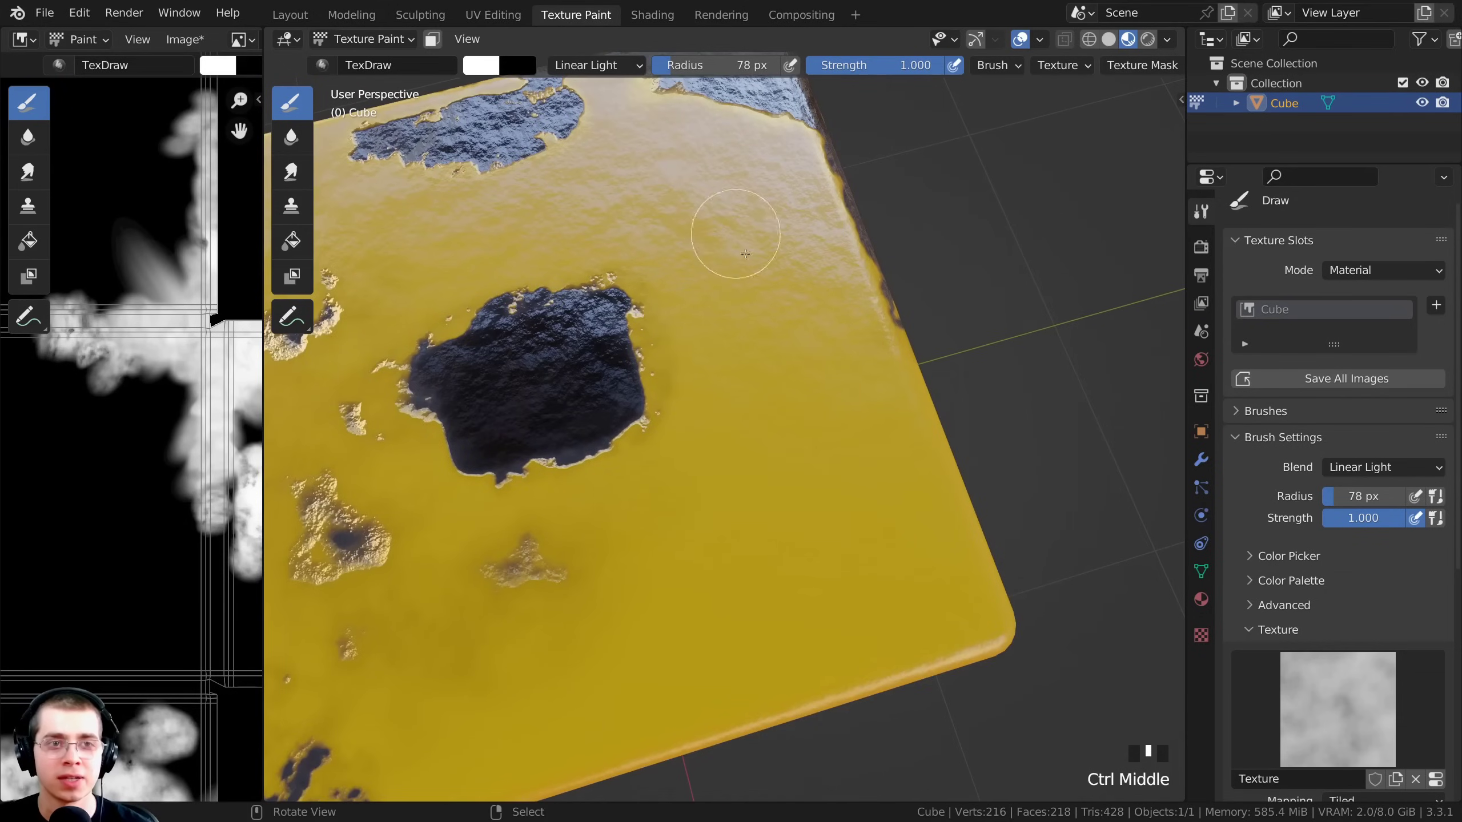
key(f)
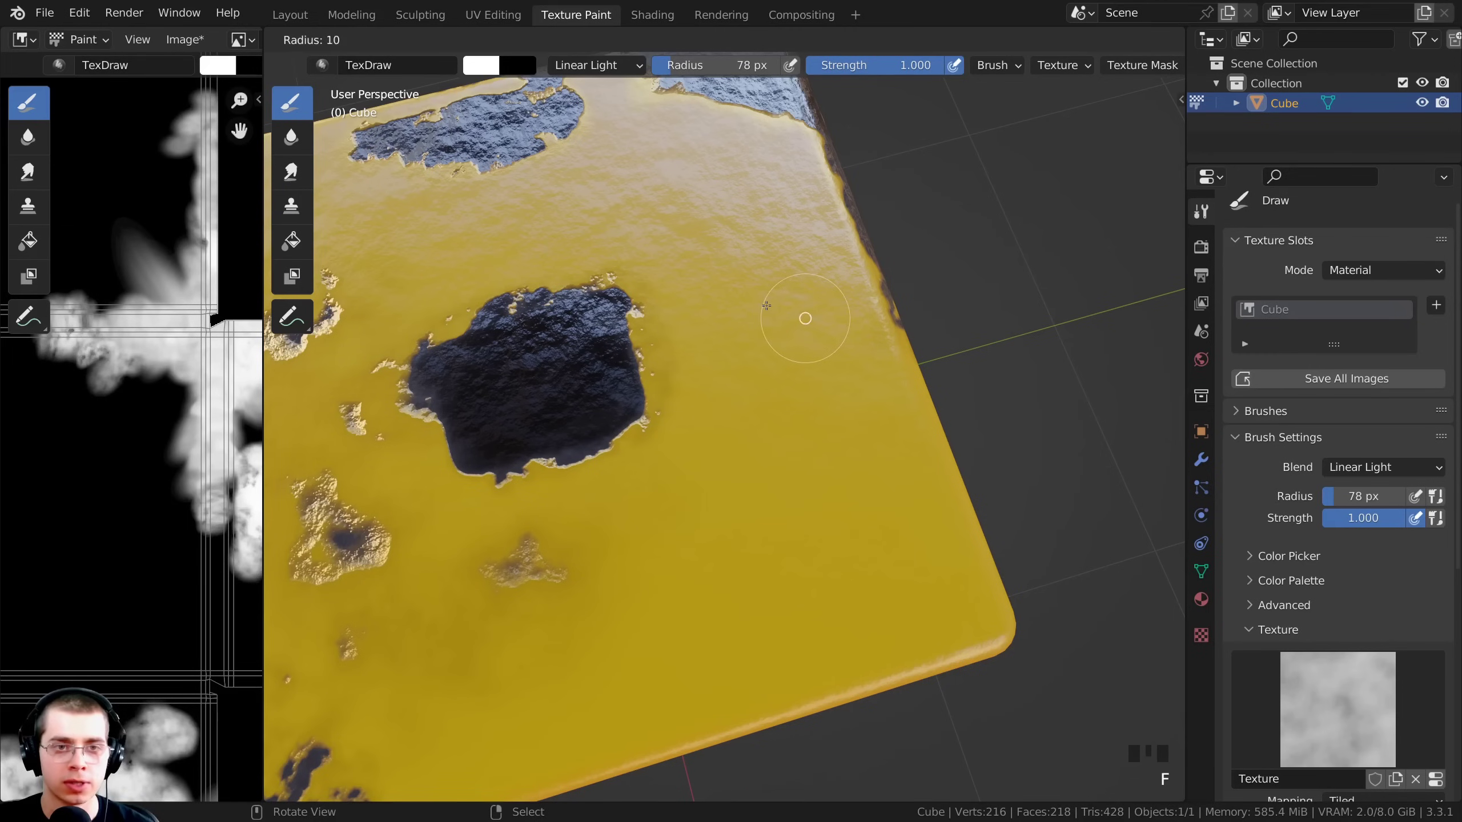
click(766, 305)
ctrl+middle_drag(782, 360, 774, 319)
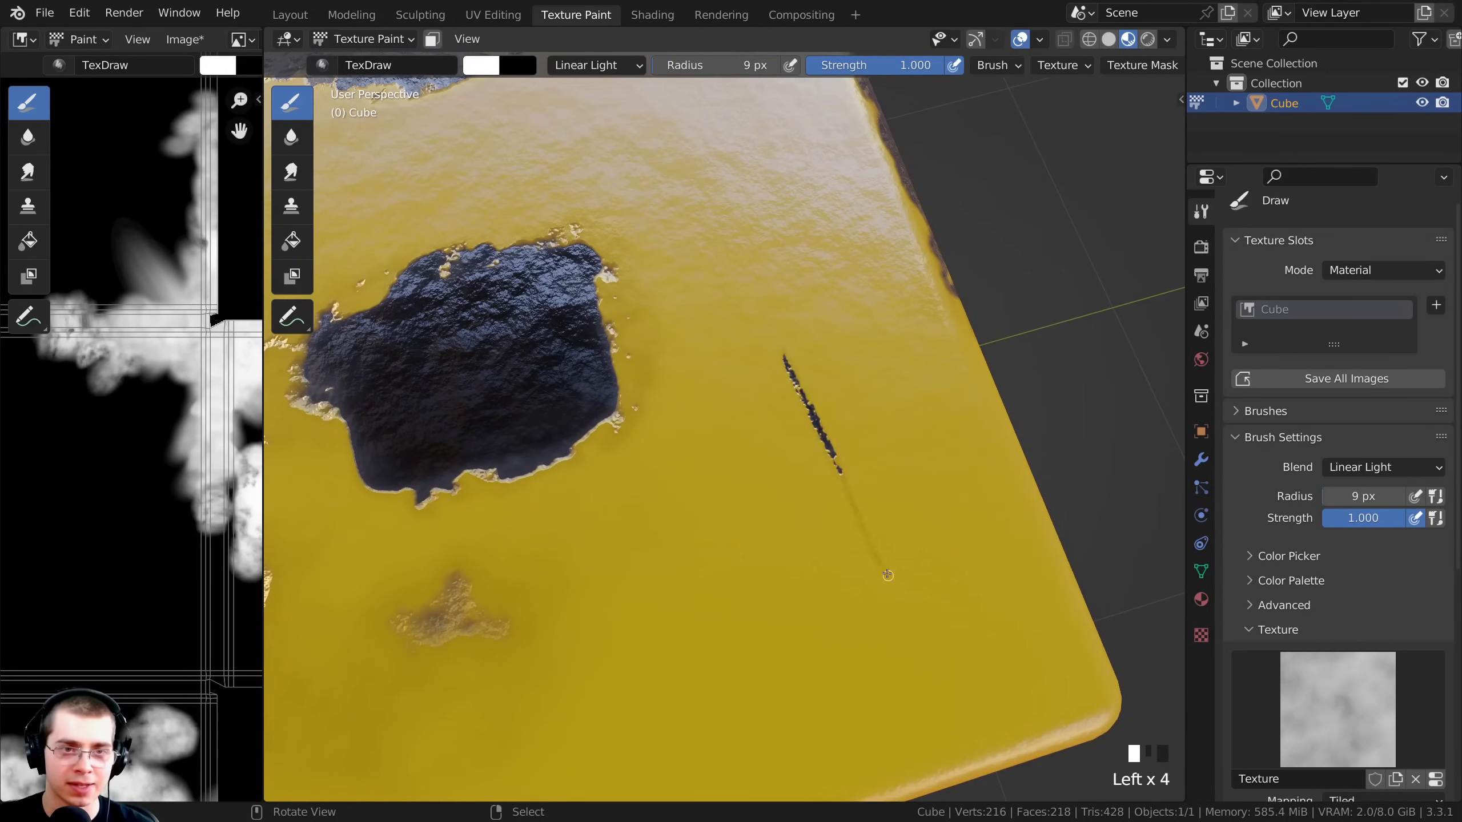
drag(723, 374, 914, 482)
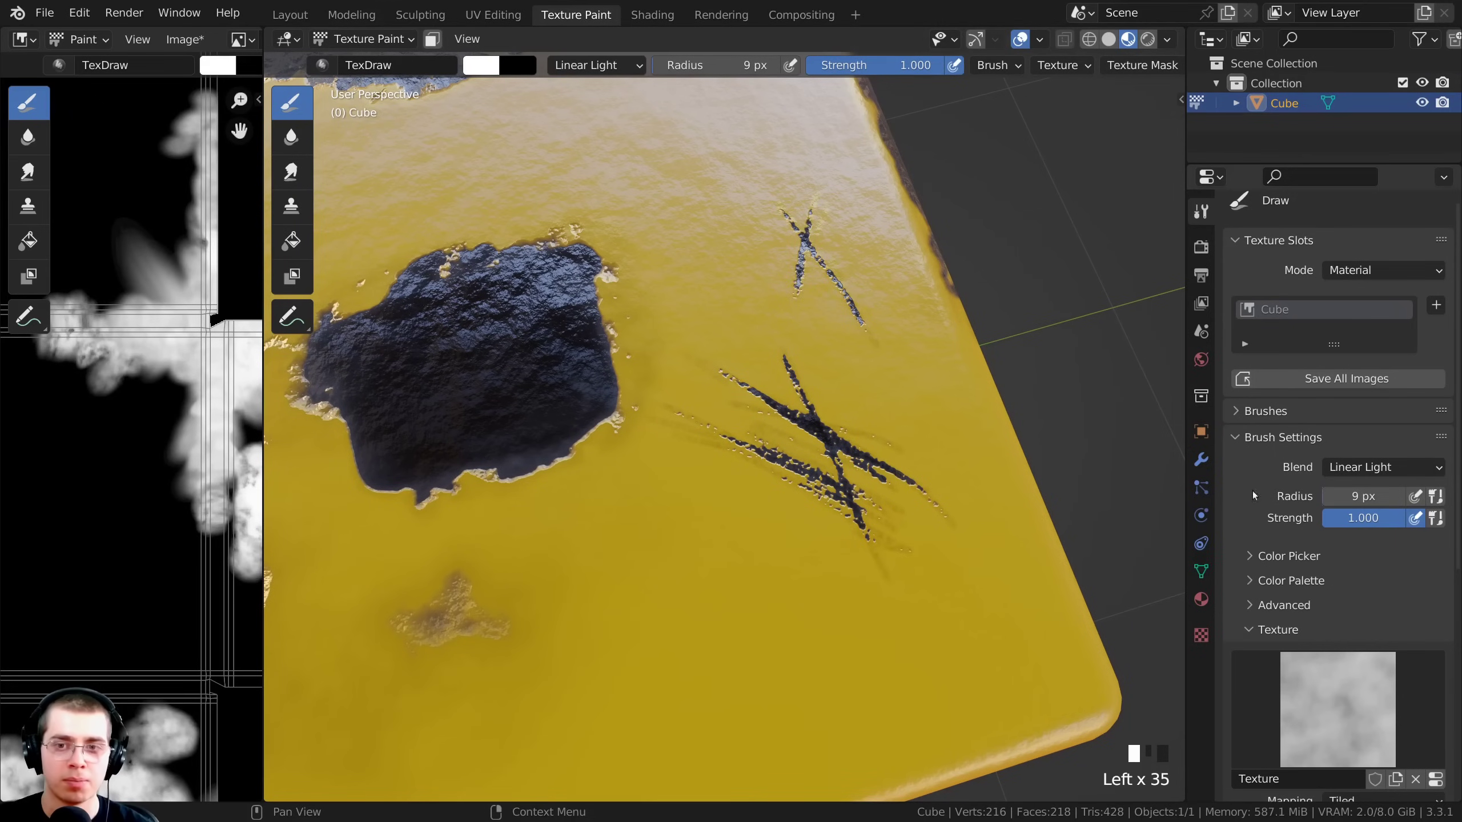
- Set the brush blend mode to Mix and paint thin crossing scratches on the top face between the central patch and the worn far edge
click(1340, 468)
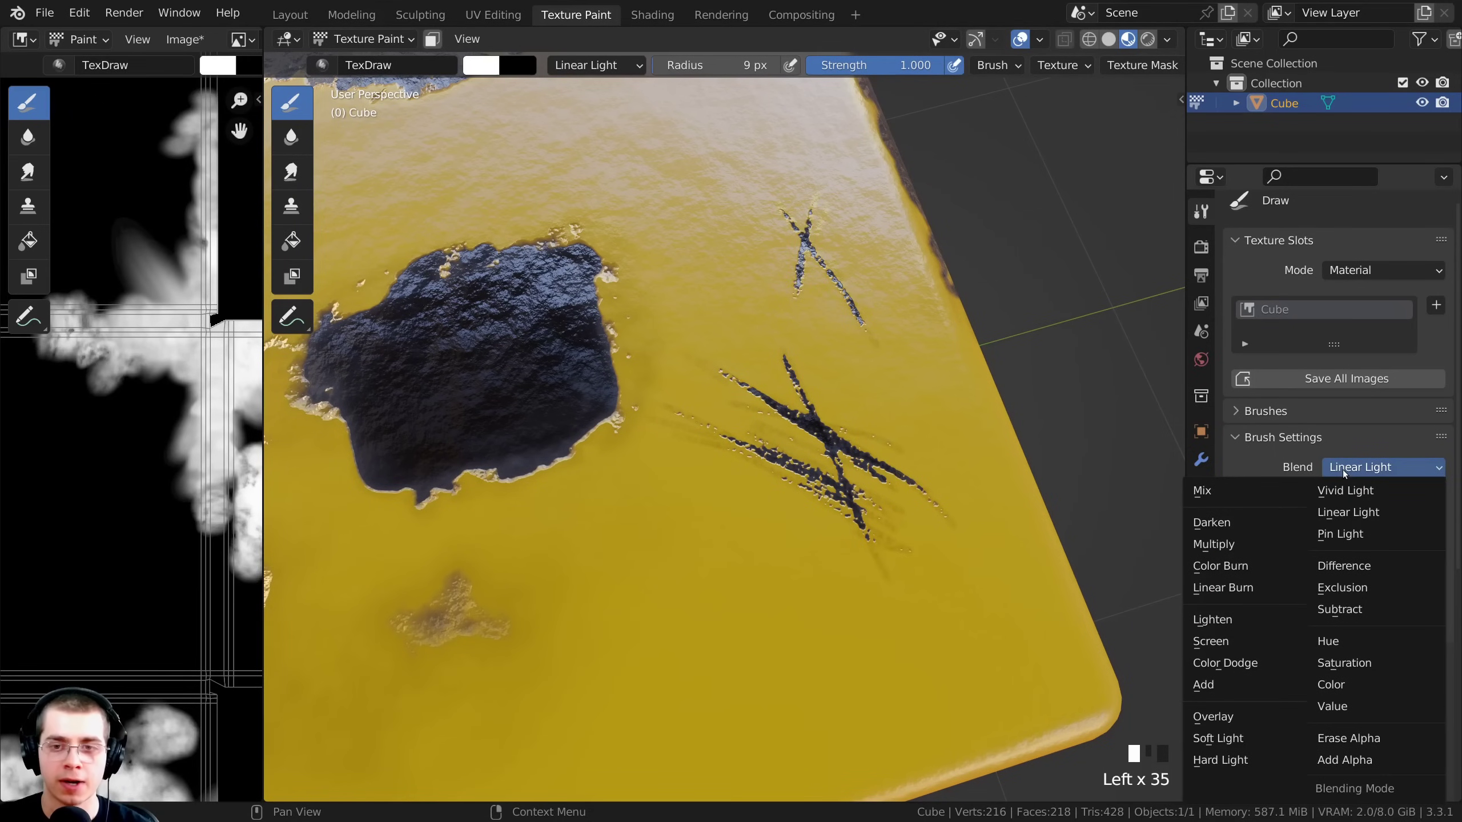
click(1274, 493)
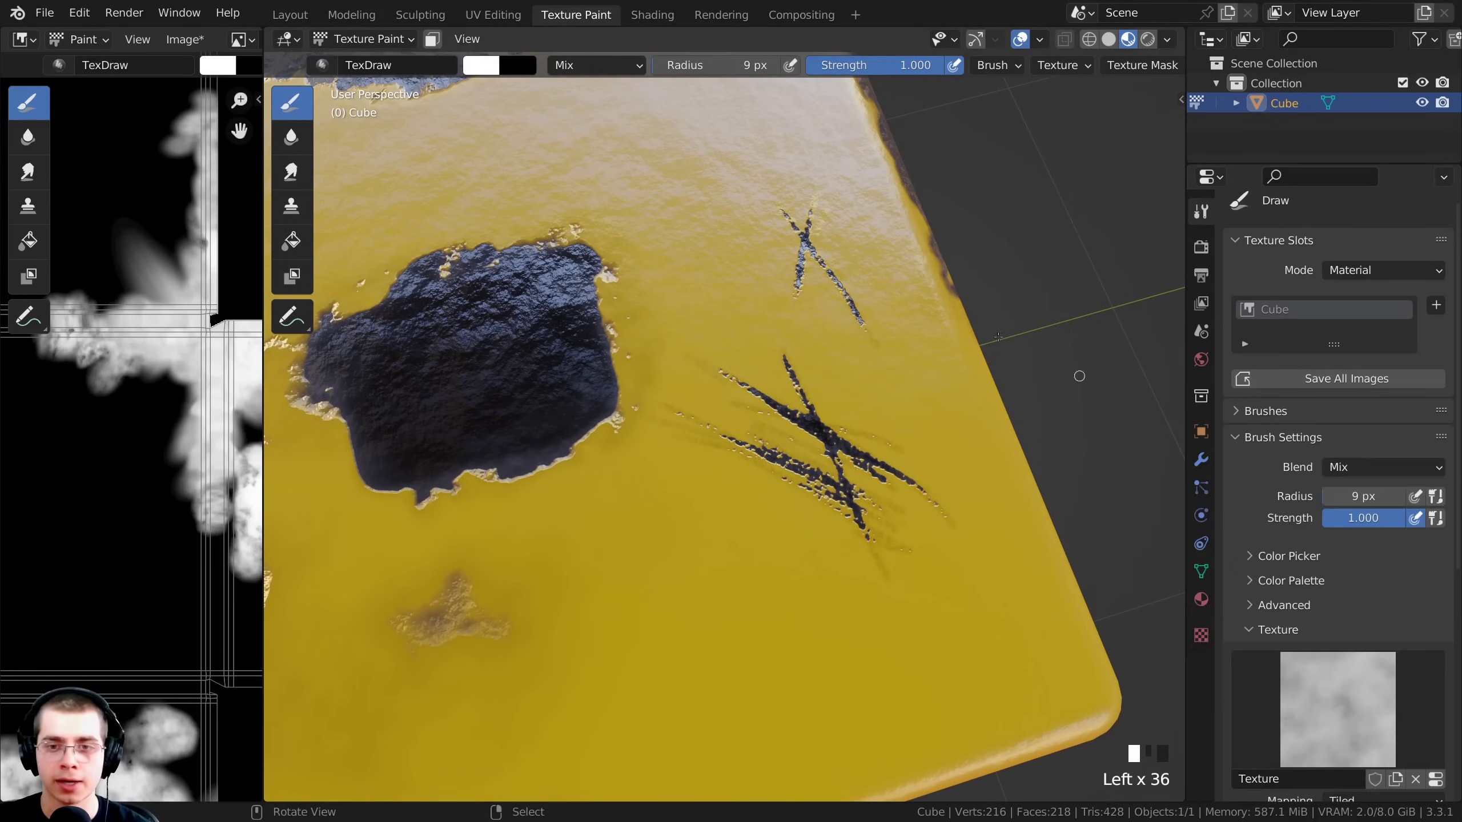
shift+middle_drag(1077, 375, 1131, 501)
mouse_move(667, 227)
mouse_down()
mouse_move(762, 341)
mouse_move(757, 330)
mouse_up()
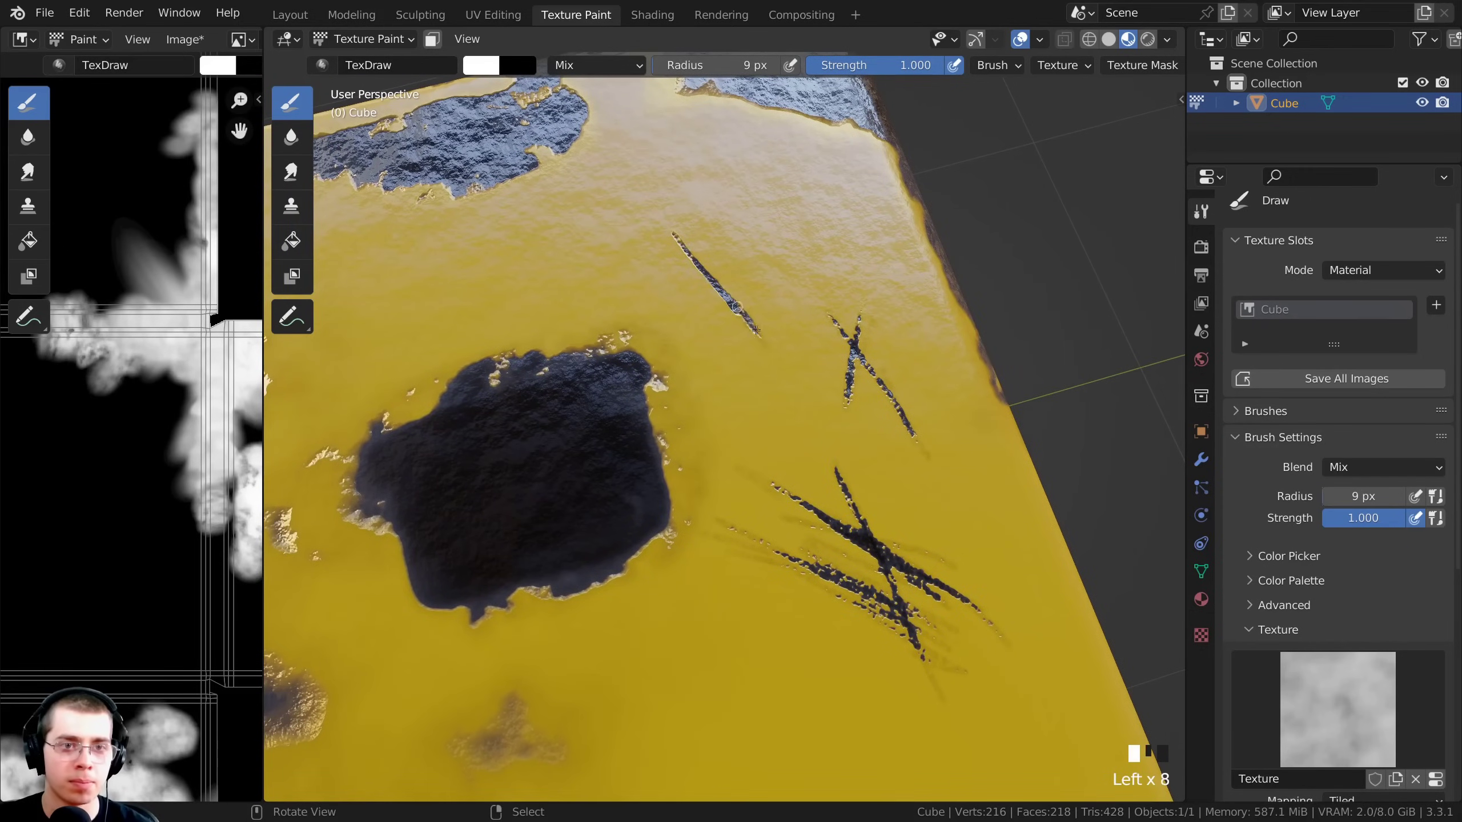
drag(729, 230, 724, 331)
drag(730, 227, 724, 334)
drag(730, 243, 724, 329)
drag(734, 196, 794, 227)
drag(737, 196, 801, 229)
- Paint many short crossing scratches along the top face's near edge and around its corner
mouse_move(786, 230)
ctrl+middle_down()
mouse_move(760, 394)
mouse_move(706, 311)
mouse_move(725, 270)
ctrl+middle_up()
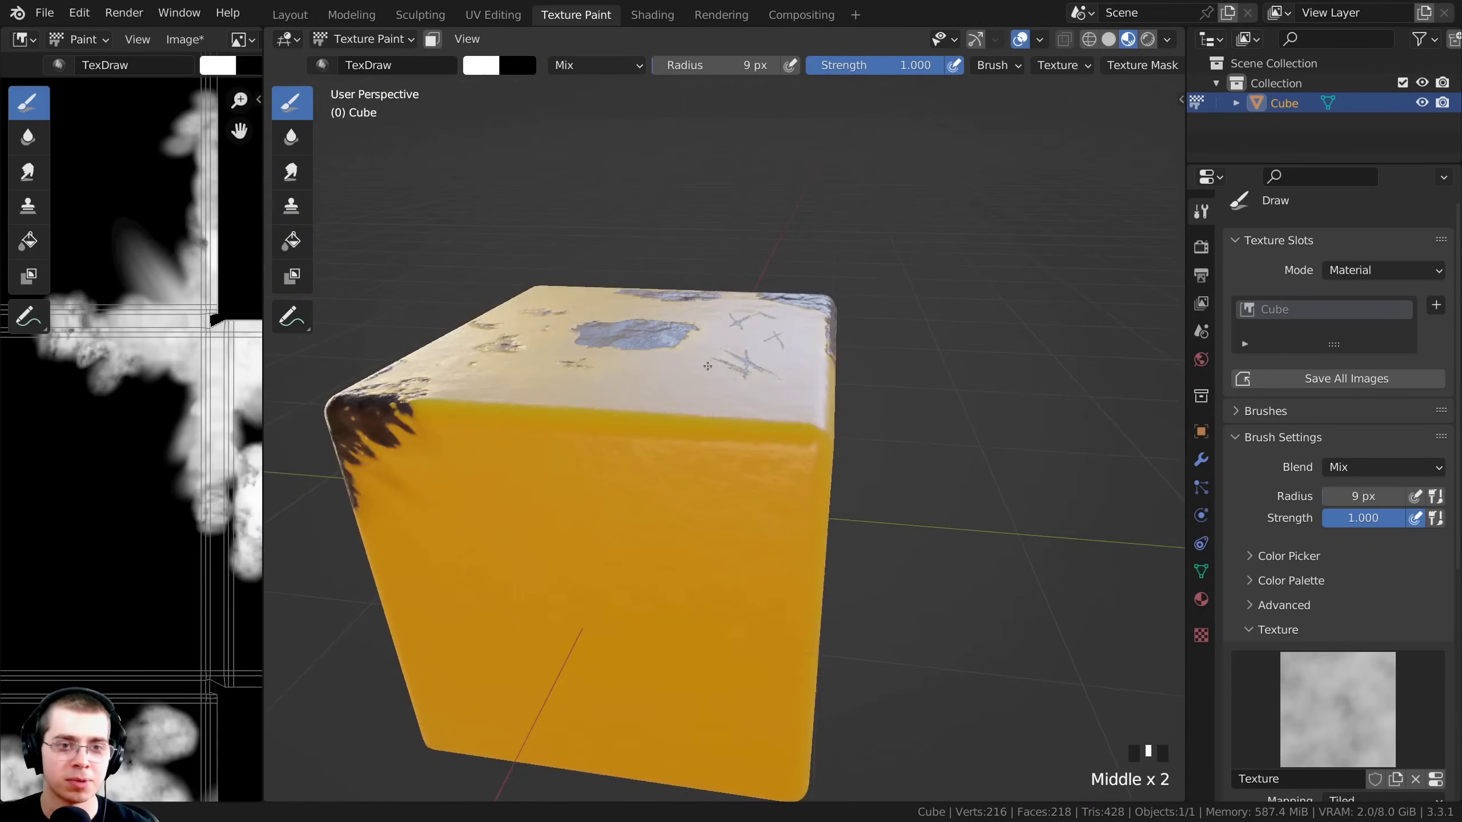
ctrl+middle_drag(725, 345, 724, 277)
mouse_move(720, 360)
mouse_down()
mouse_move(772, 450)
mouse_move(763, 461)
mouse_up()
drag(722, 374, 759, 458)
mouse_move(772, 375)
mouse_down()
mouse_move(747, 454)
mouse_move(726, 458)
mouse_up()
drag(753, 382, 724, 455)
middle_drag(742, 397, 771, 453)
ctrl+middle_drag(774, 449, 804, 436)
drag(798, 443, 719, 494)
mouse_move(772, 452)
mouse_down()
mouse_move(682, 486)
mouse_move(699, 479)
mouse_up()
mouse_move(747, 450)
mouse_down()
mouse_move(696, 478)
mouse_move(712, 512)
mouse_up()
drag(702, 454, 732, 534)
drag(739, 423, 771, 508)
drag(719, 502, 703, 485)
- Using a 117 px brush, paint wear along the upper edge from the worn corner and add a patch on the top face
middle_drag(702, 485, 664, 429)
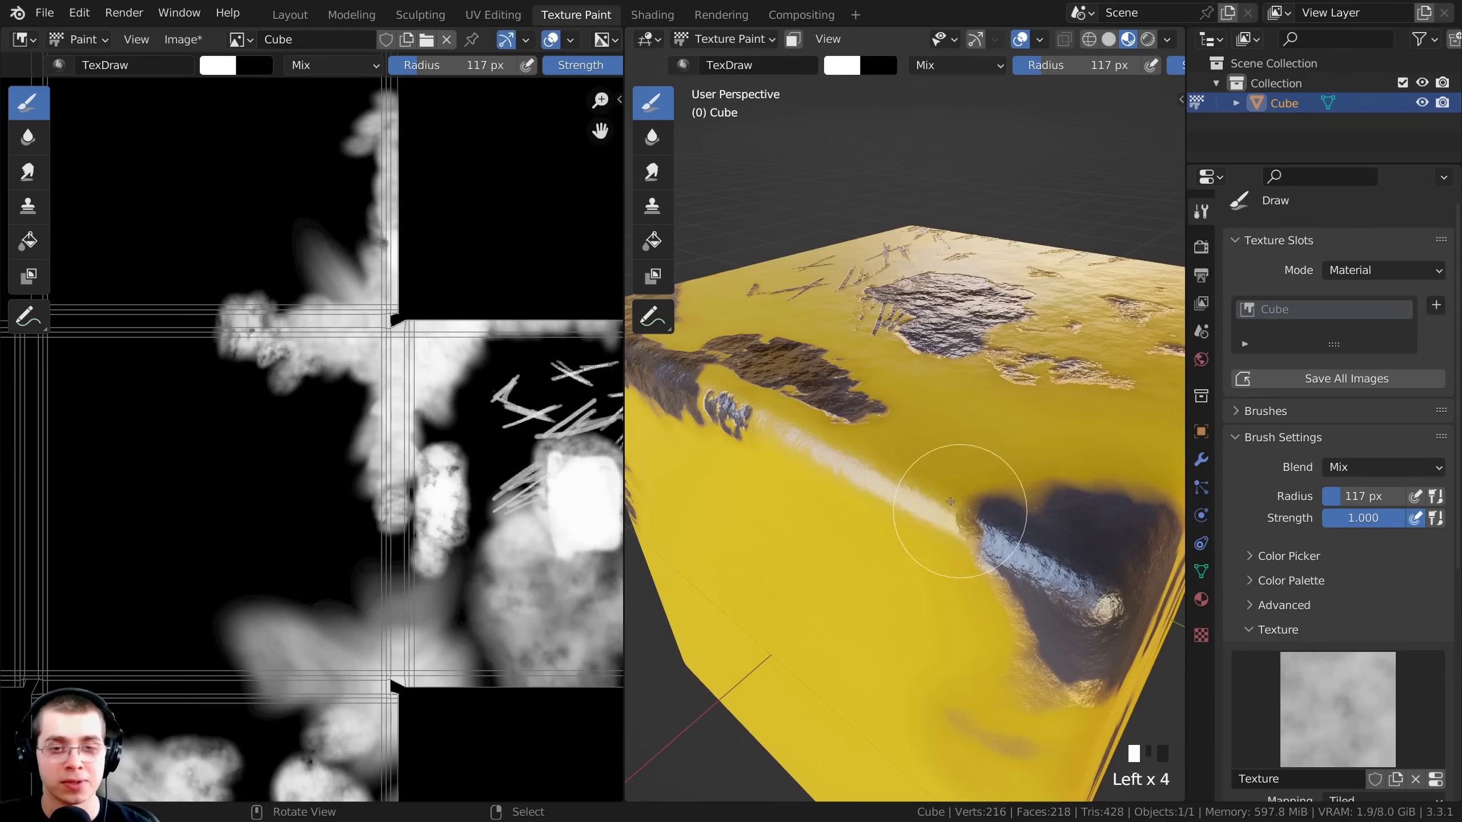
drag(898, 495, 927, 521)
mouse_move(903, 489)
mouse_down()
mouse_move(930, 523)
mouse_move(969, 441)
mouse_up()
middle_drag(969, 440, 941, 473)
drag(942, 474, 921, 455)
mouse_move(926, 478)
mouse_down()
mouse_move(966, 461)
mouse_move(930, 474)
mouse_up()
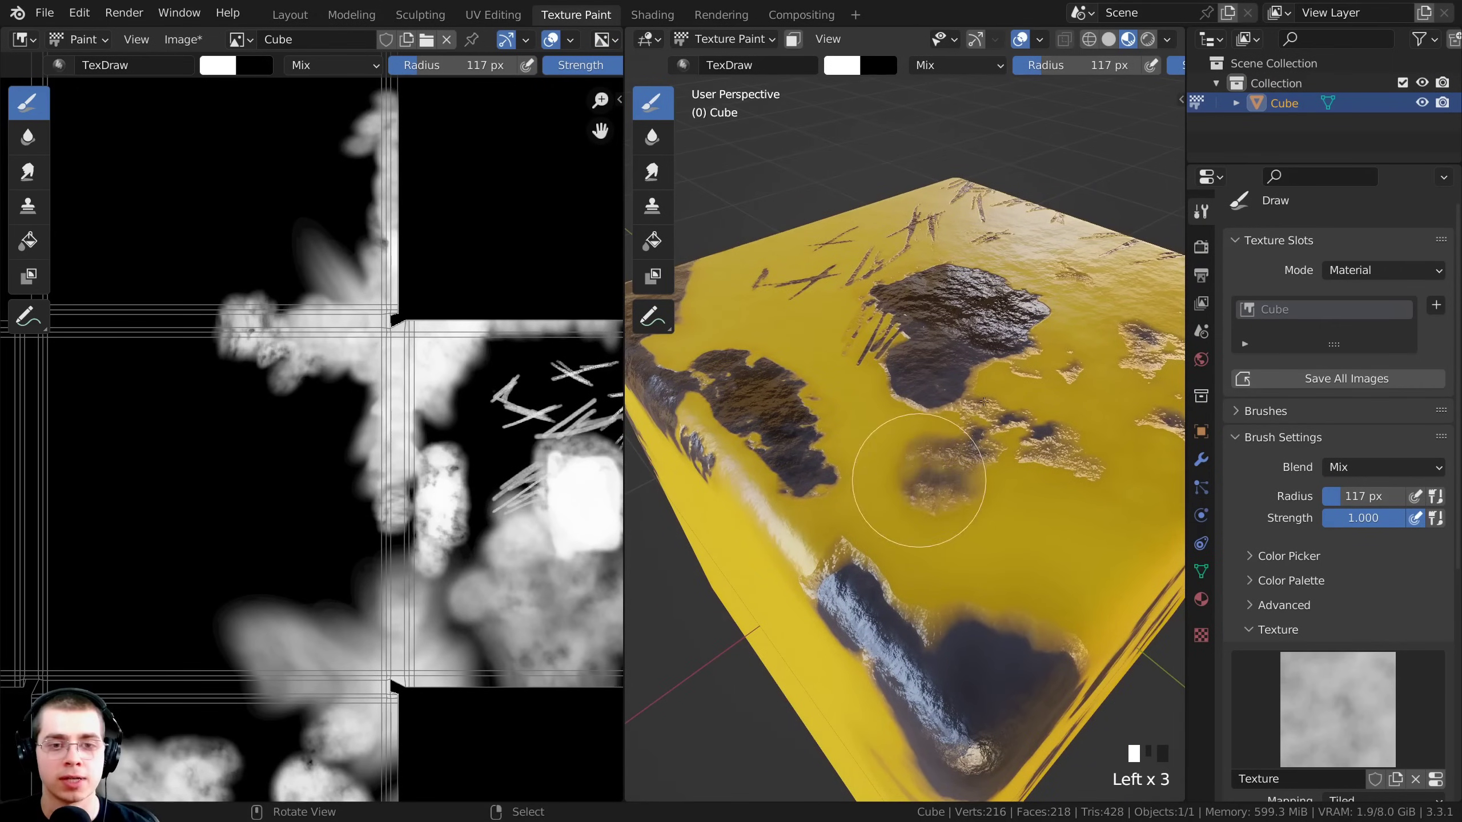
- Save the painted mask image as Cube Metallic.png, overwriting the existing PNG file
ctrl+middle_drag(425, 284, 357, 296)
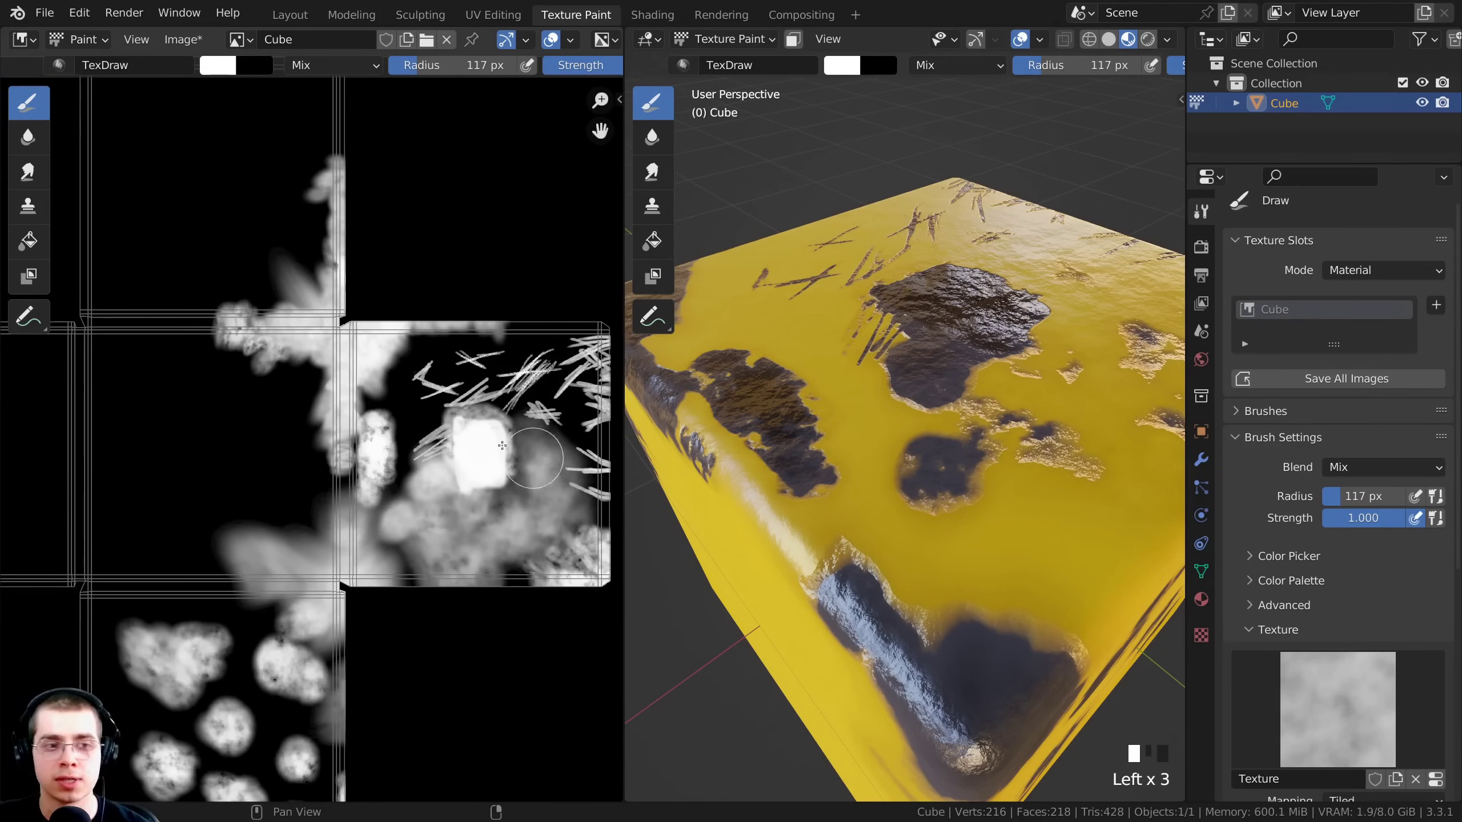
click(182, 41)
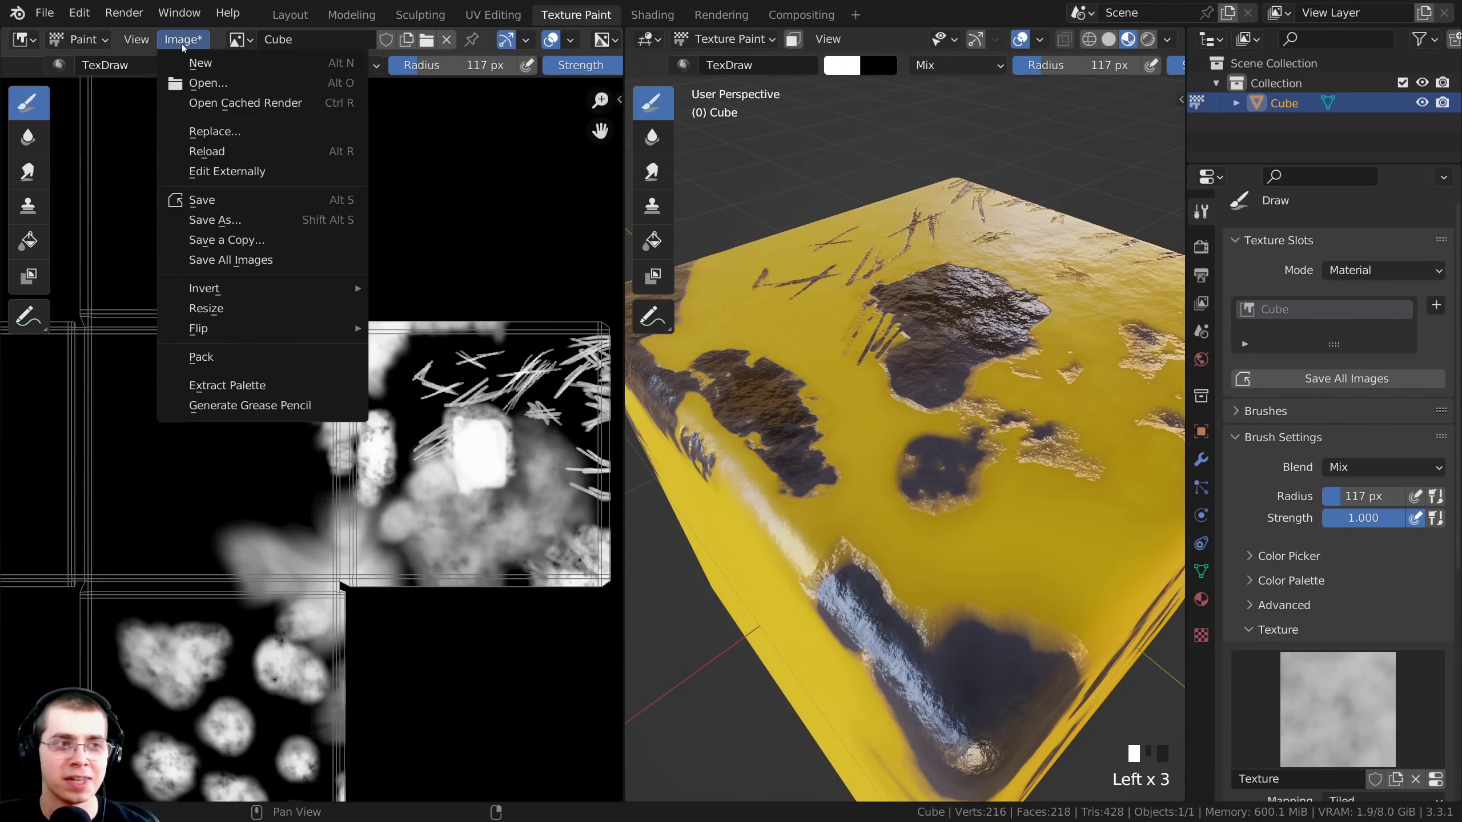
click(211, 219)
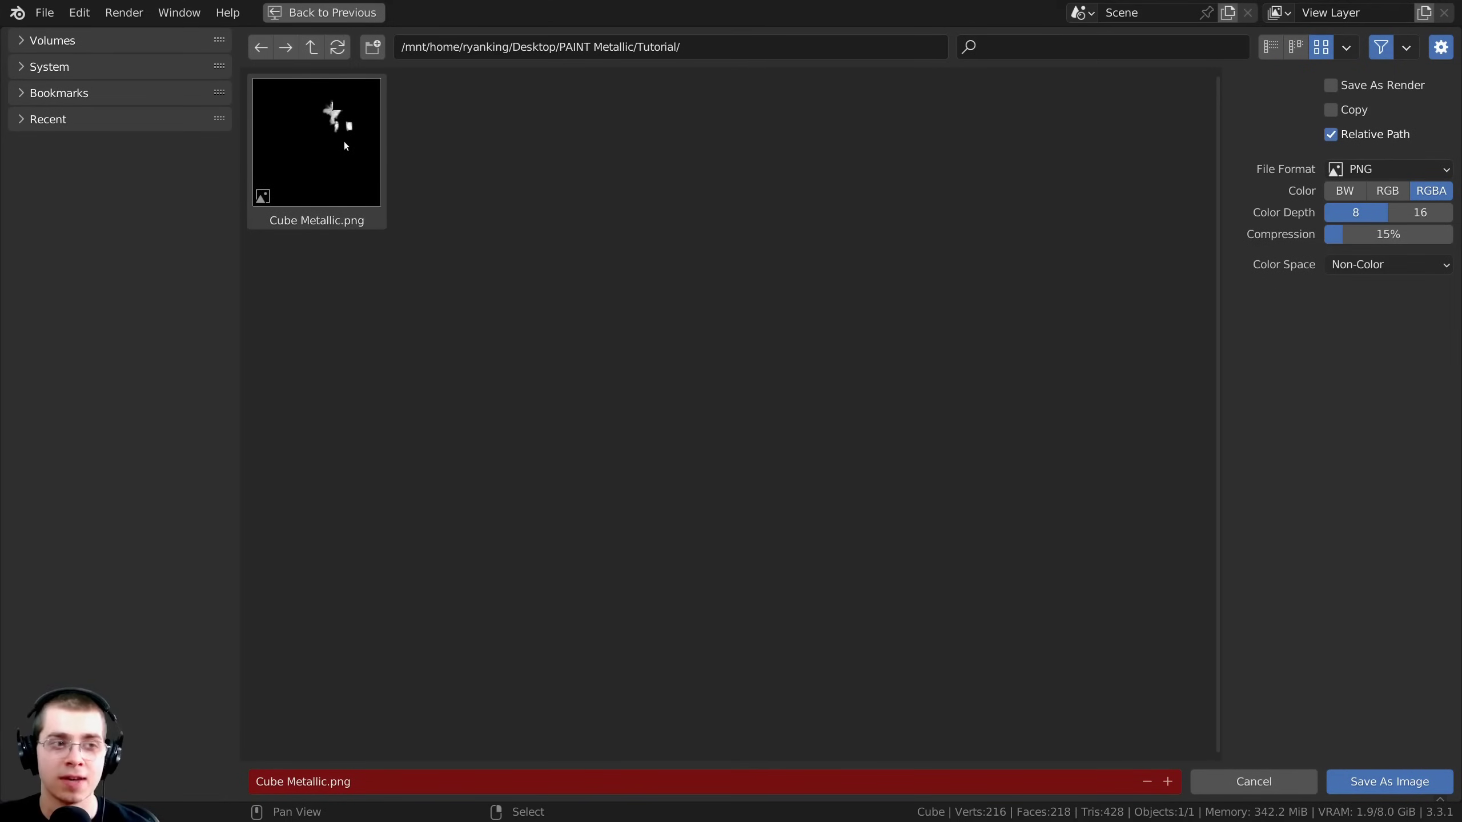
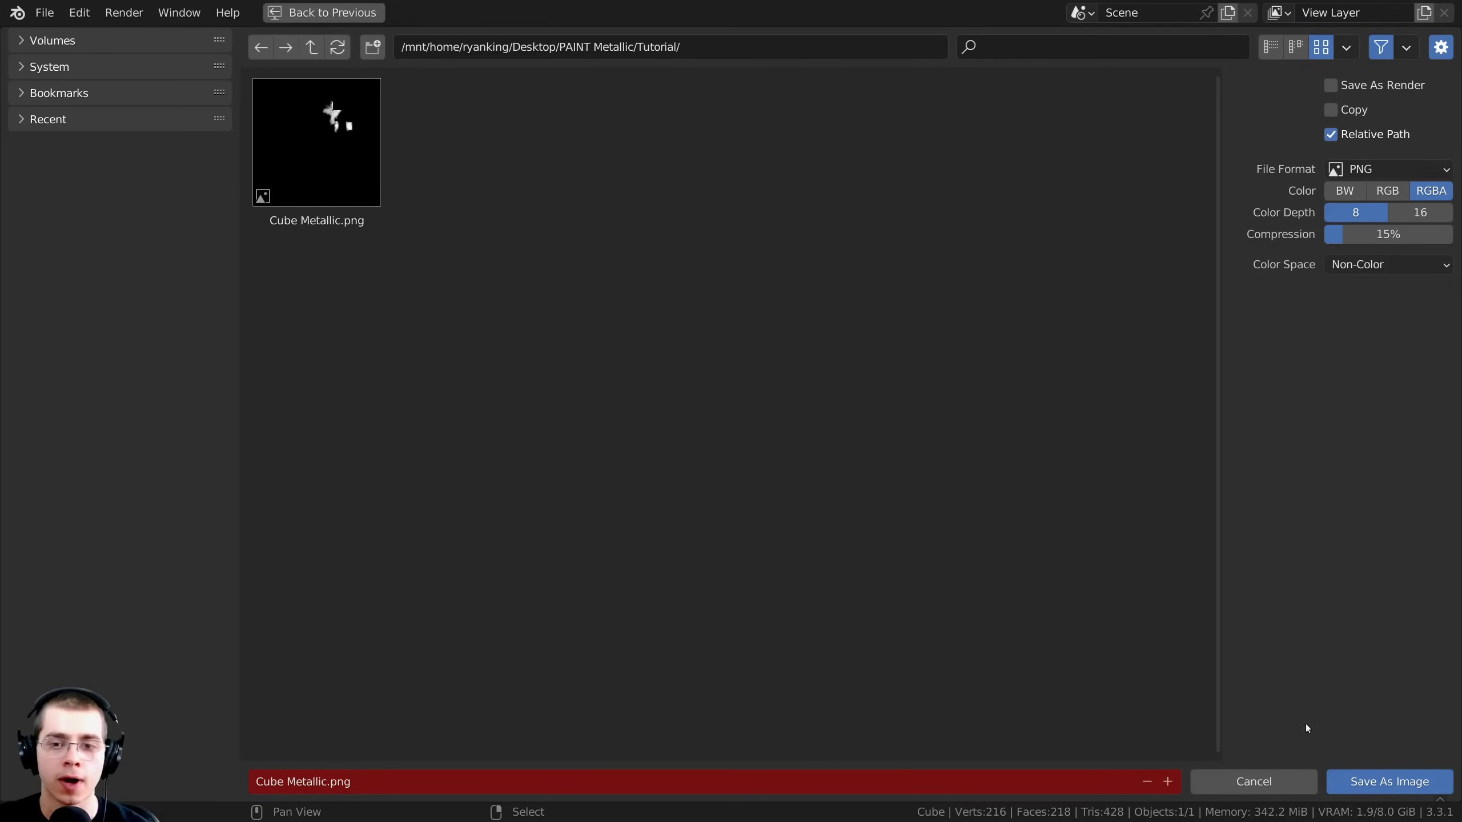
click(1364, 781)
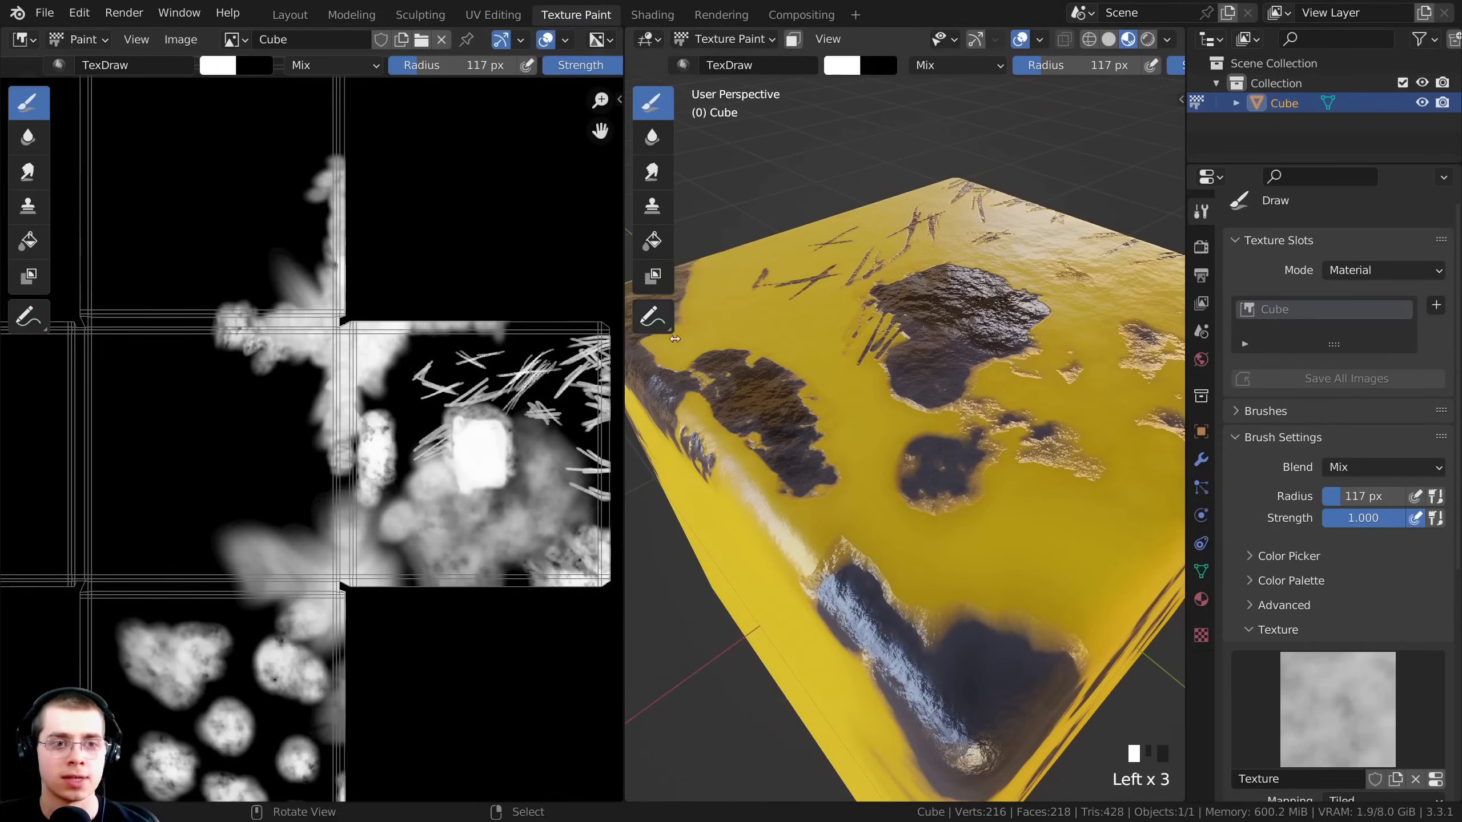
- Switch to the Shading workspace and widen the 3D viewport beside the Metal material's node tree
ctrl+middle_drag(828, 346, 874, 500)
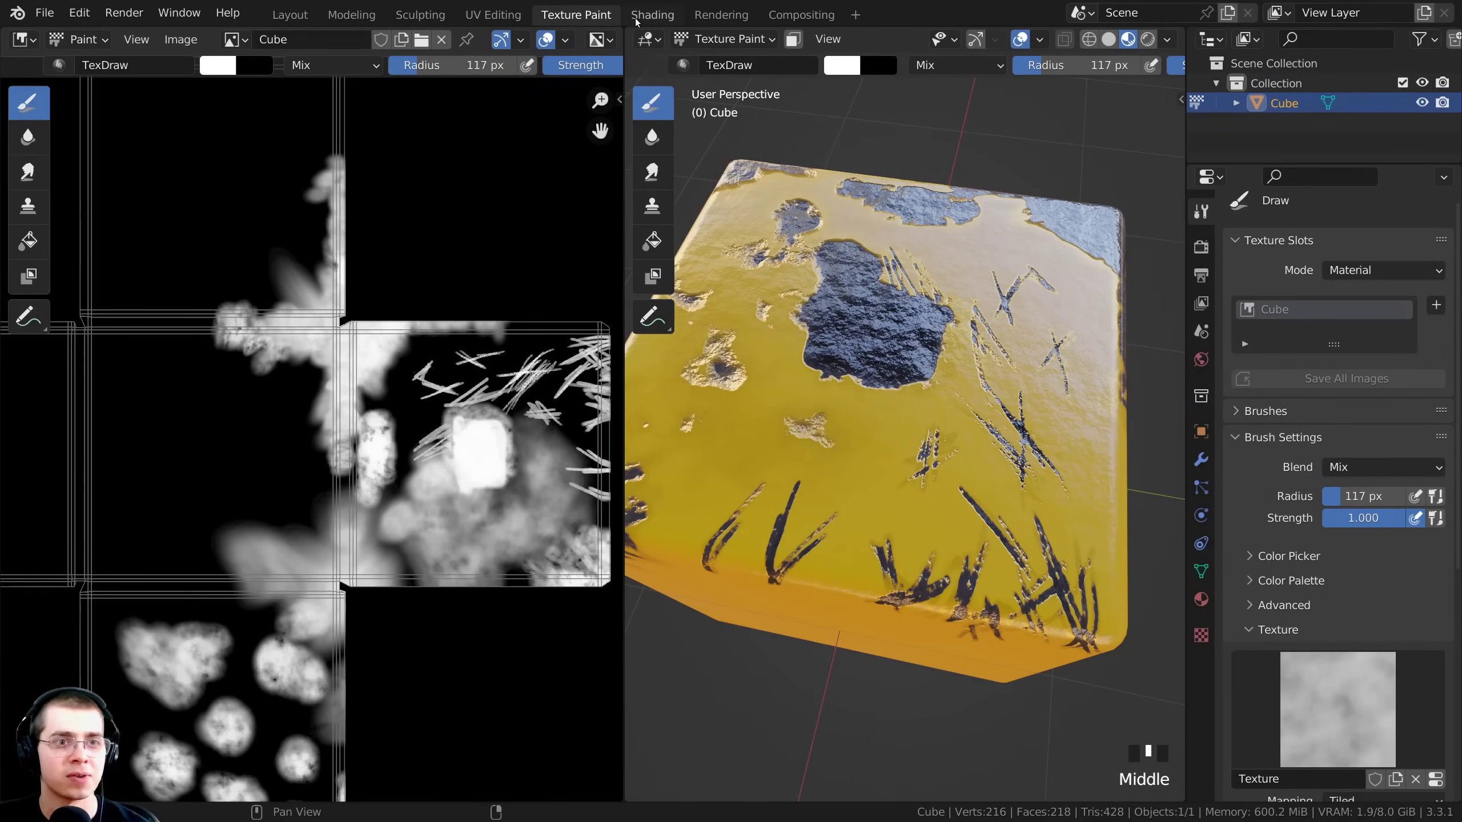
click(636, 16)
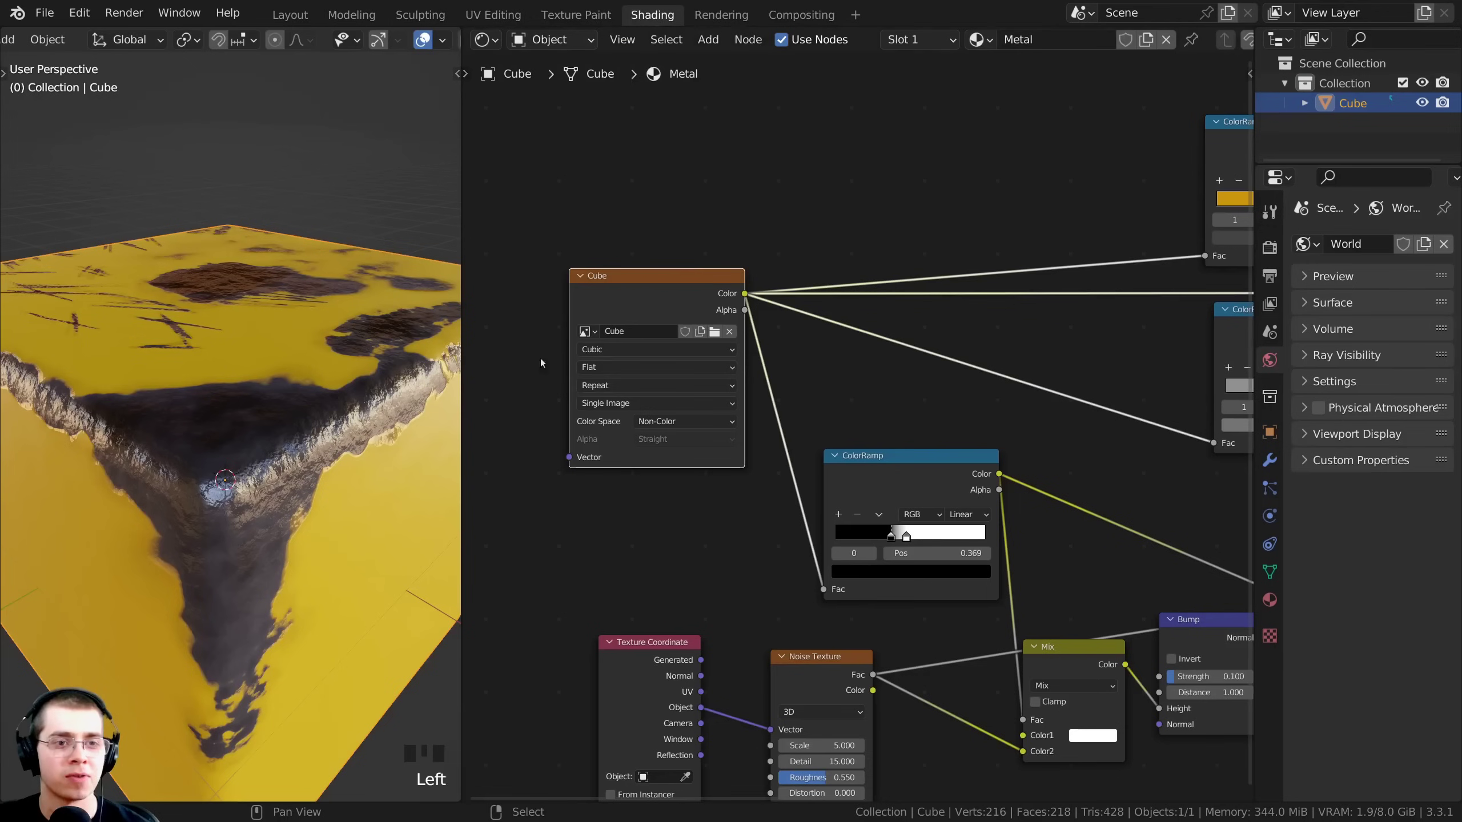
drag(463, 297, 611, 297)
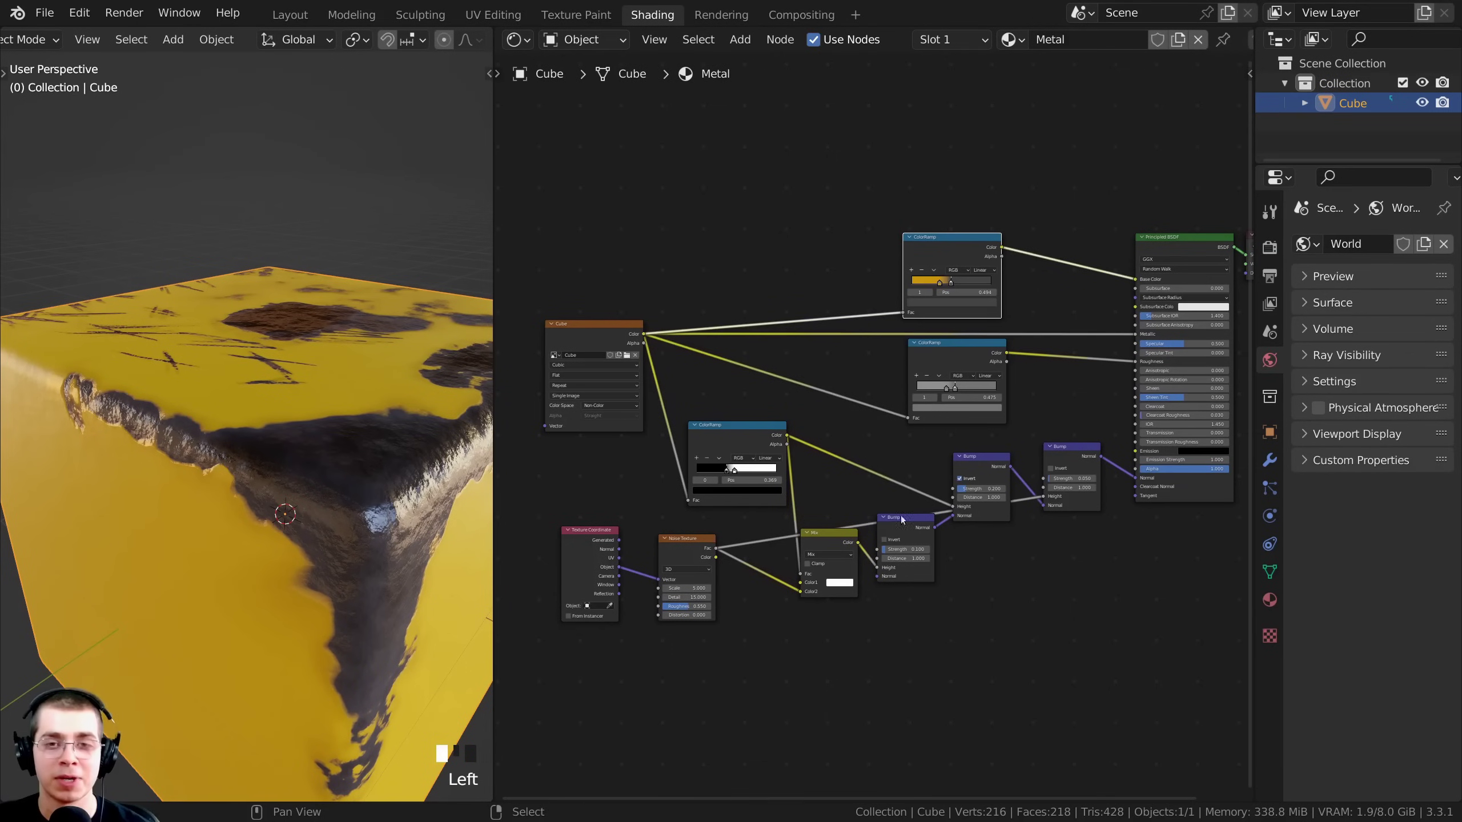
middle_drag(781, 266, 754, 277)
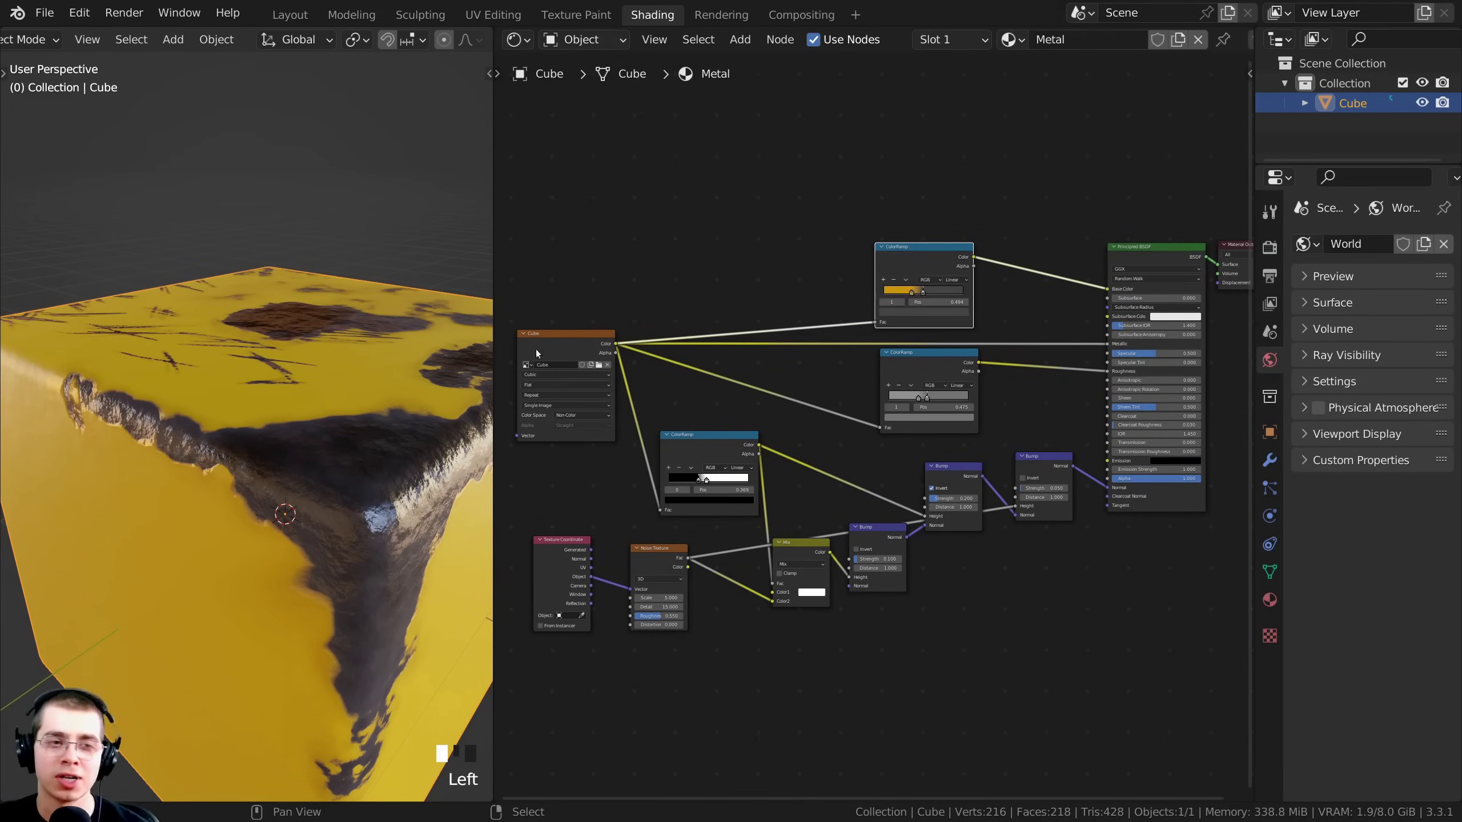
- Examine the Metal material's ColorRamp, Bump and Principled BSDF connections alongside the painted cube's worn corner
scroll(887, 496, up, 2)
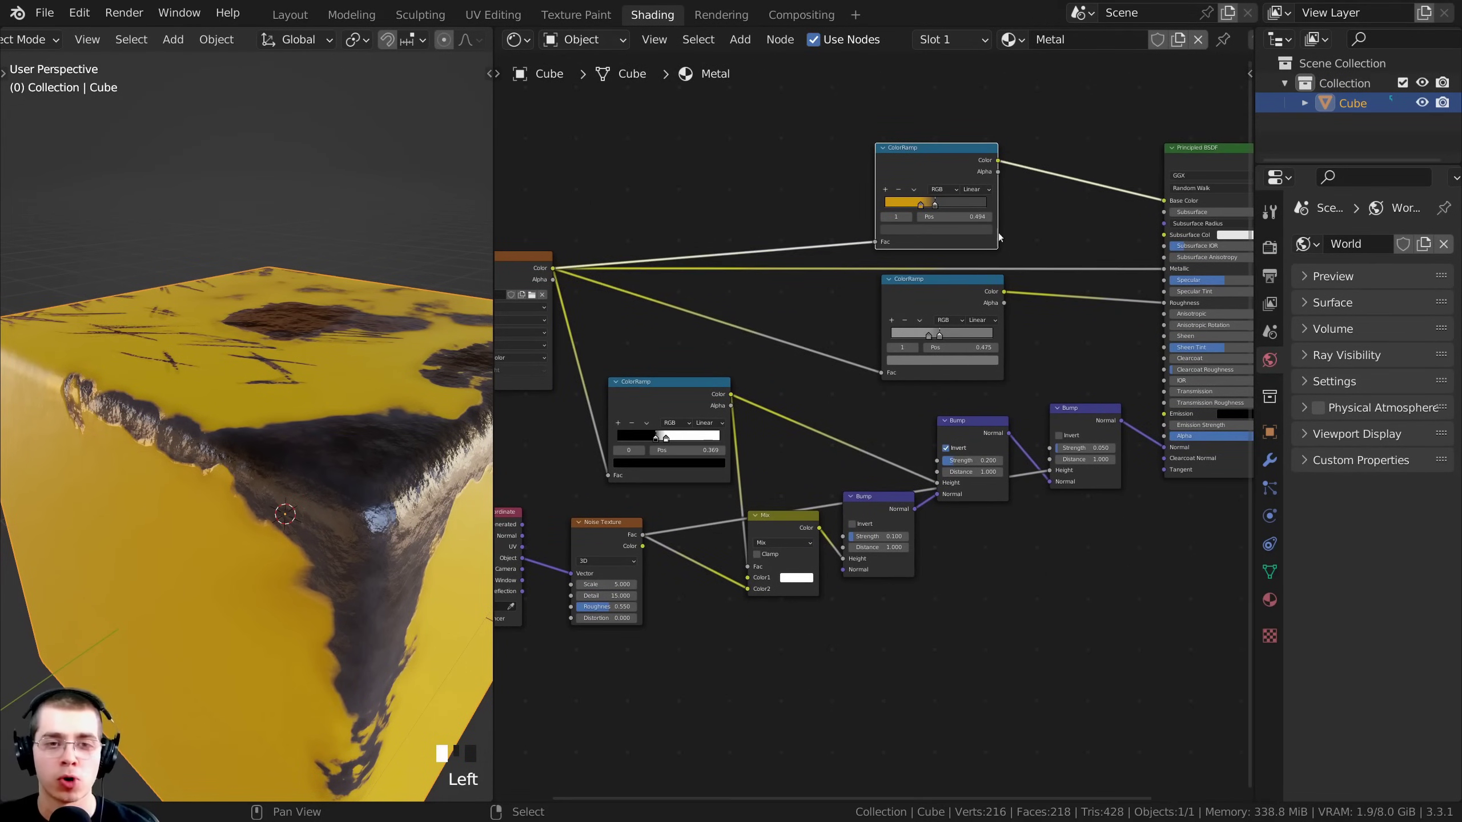
ctrl+middle_drag(1022, 419, 1035, 363)
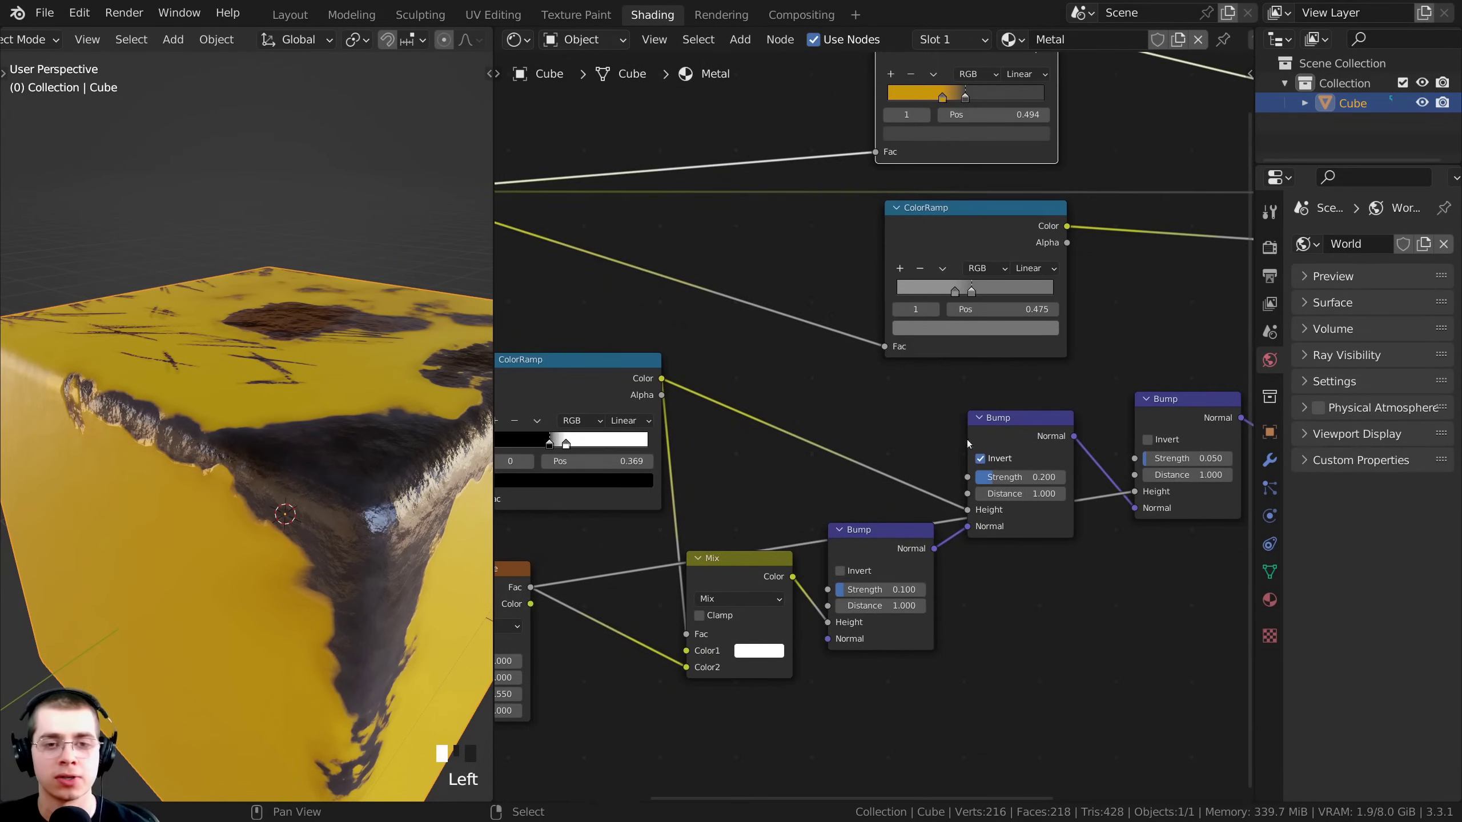
ctrl+middle_drag(976, 452, 723, 526)
middle_drag(580, 552, 649, 517)
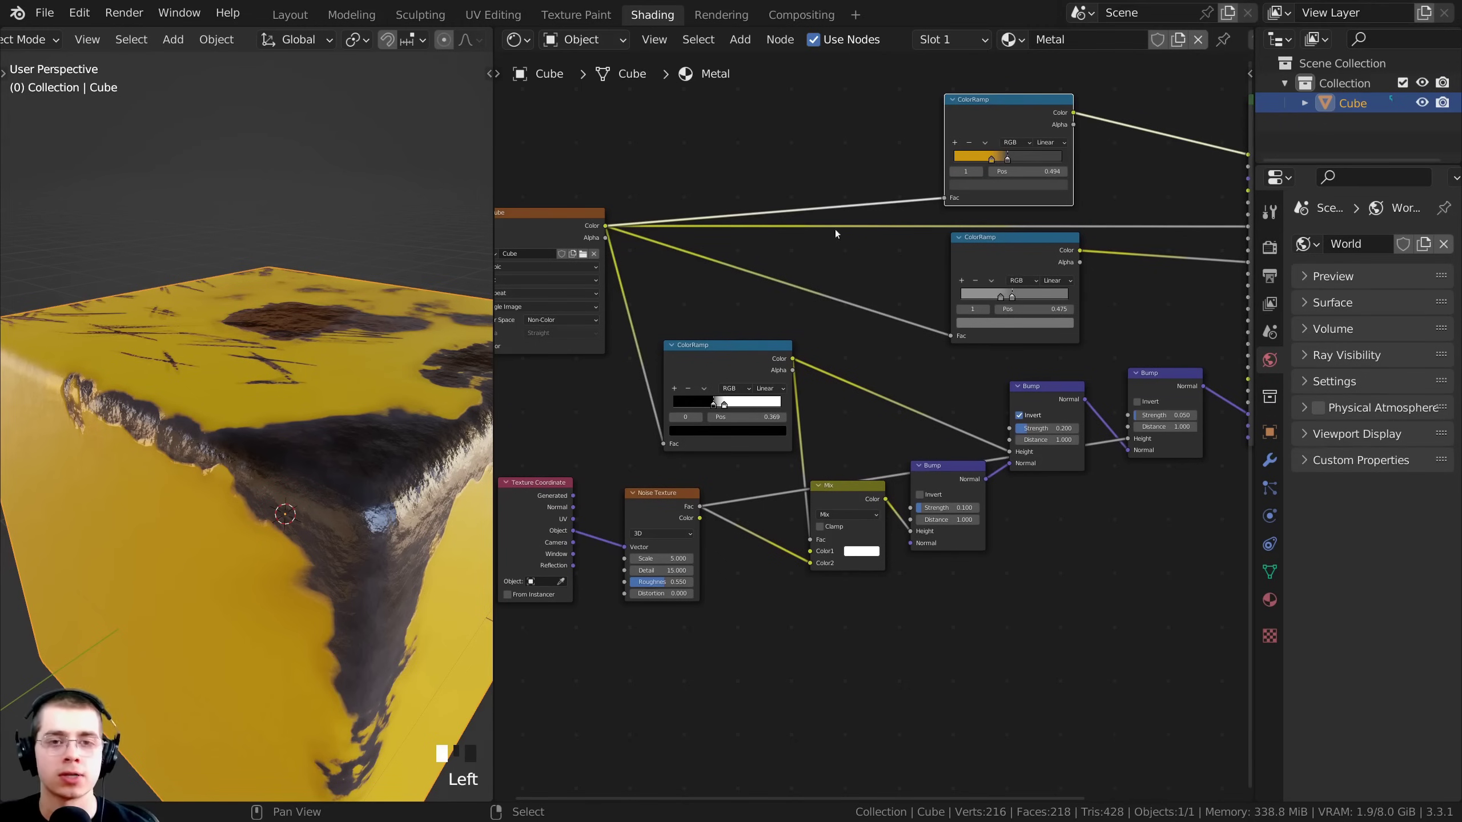
middle_drag(948, 242, 852, 323)
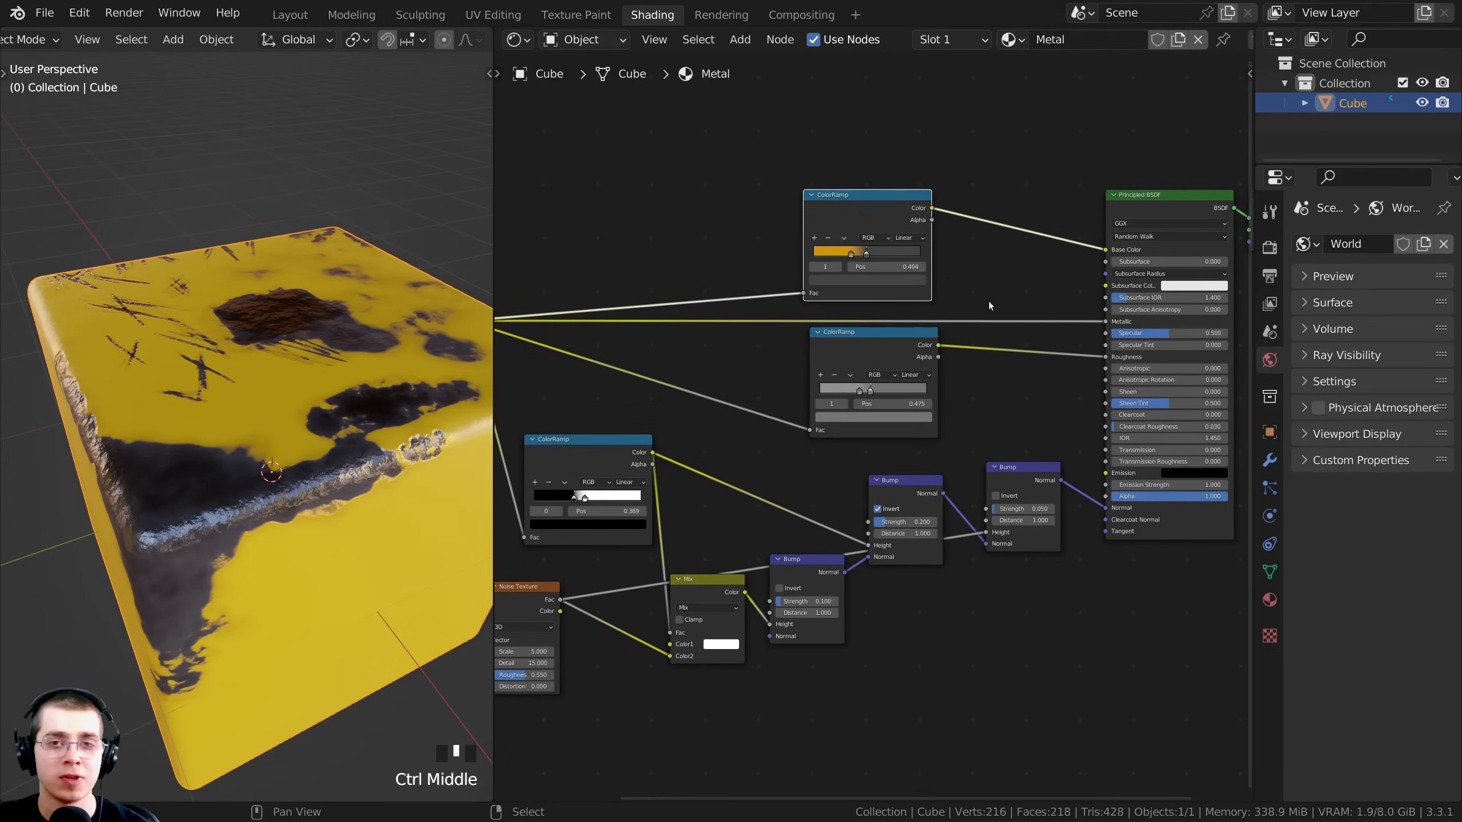
middle_drag(797, 331, 674, 359)
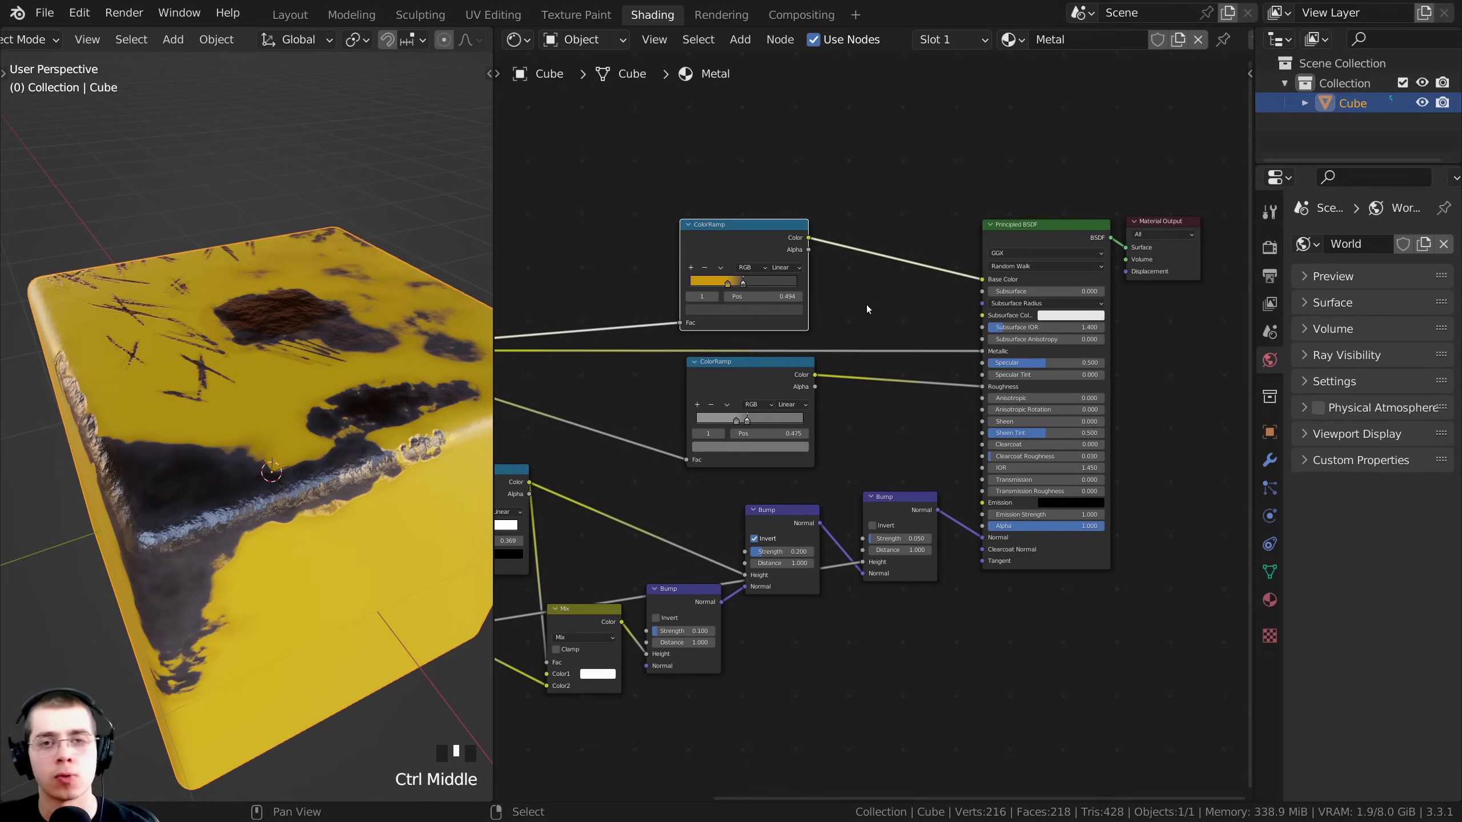
click(878, 205)
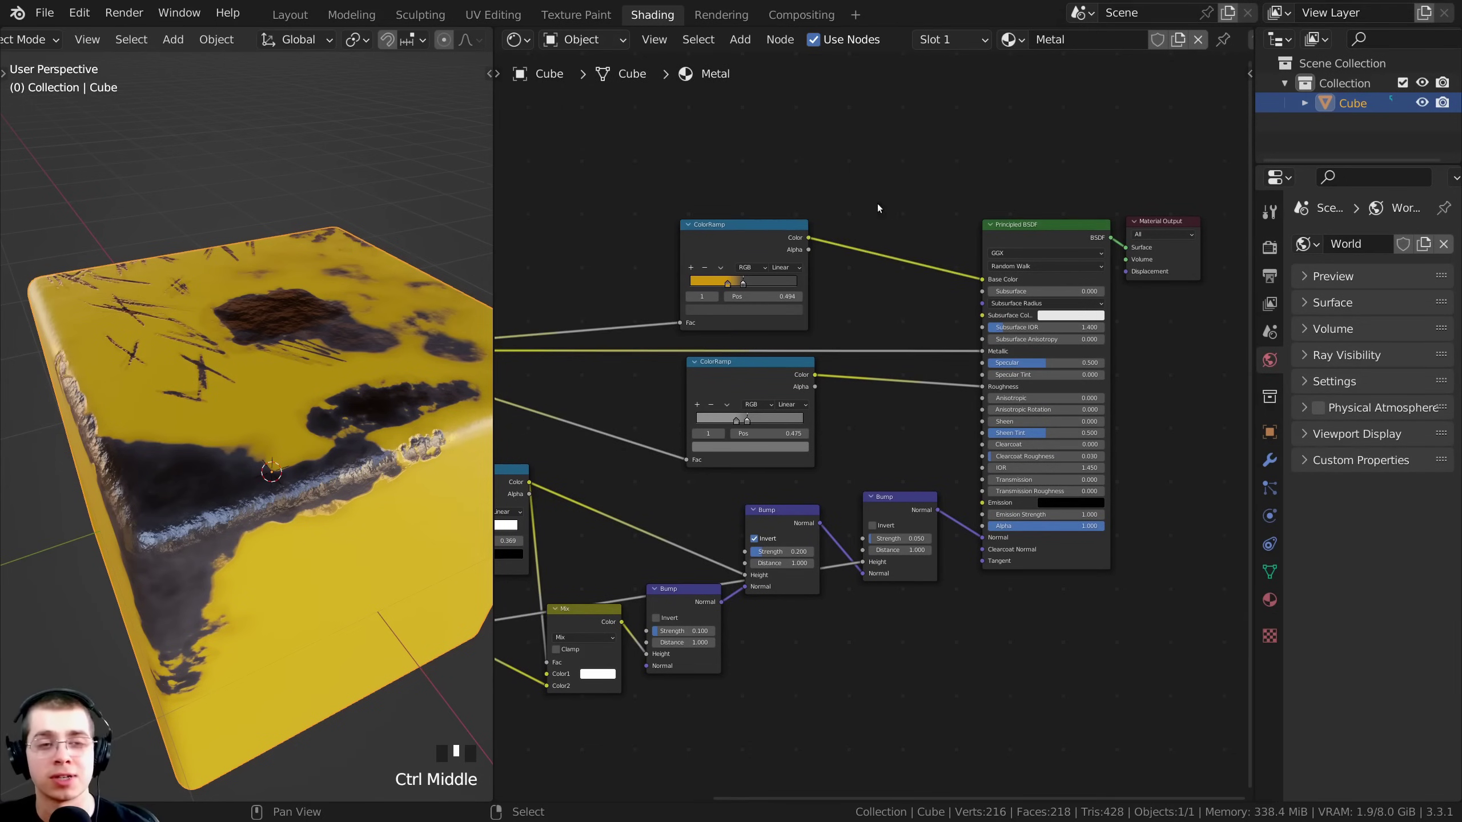
middle_drag(328, 294, 542, 301)
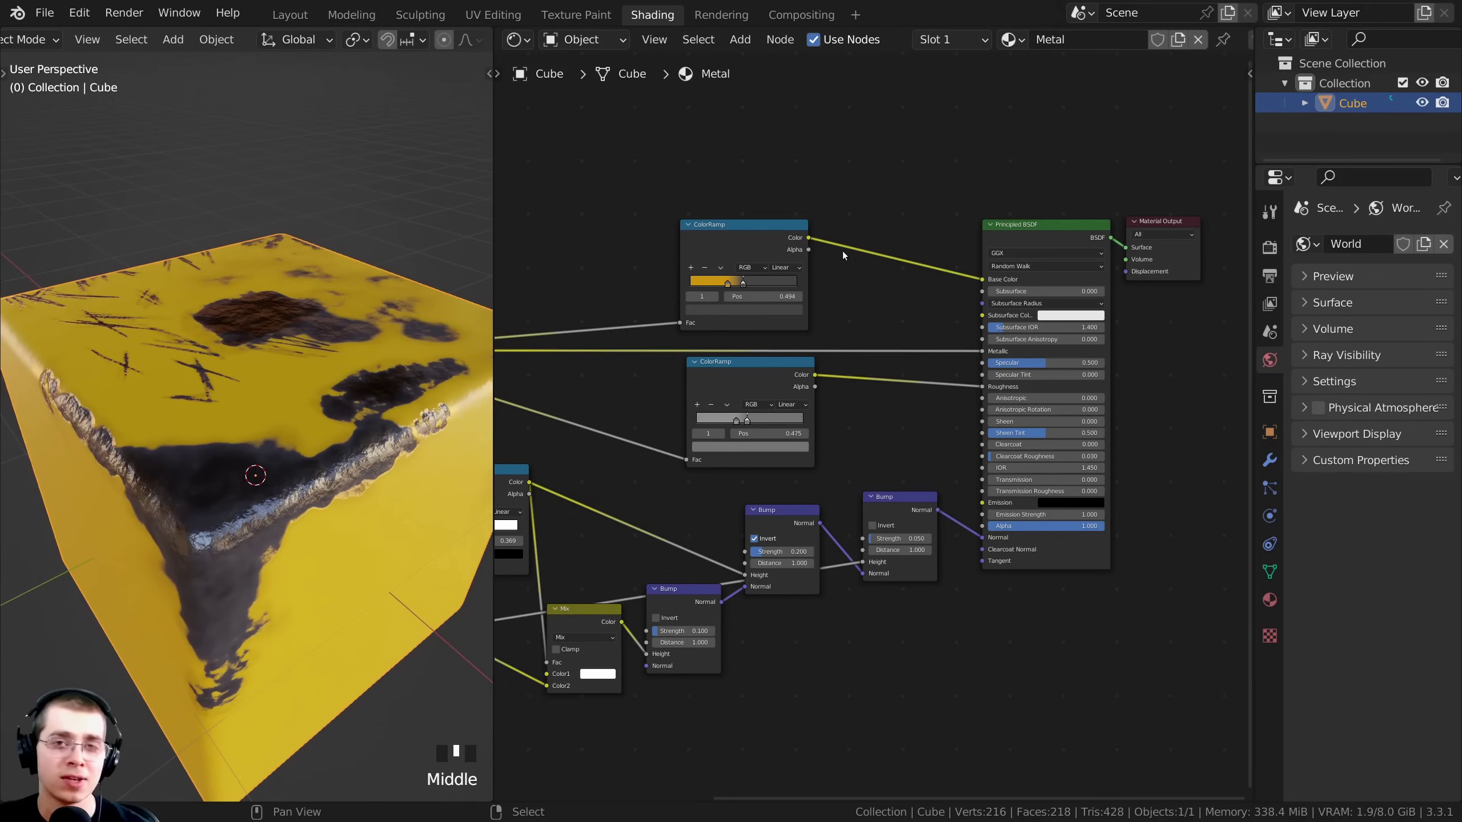
scroll(805, 340, up, 3)
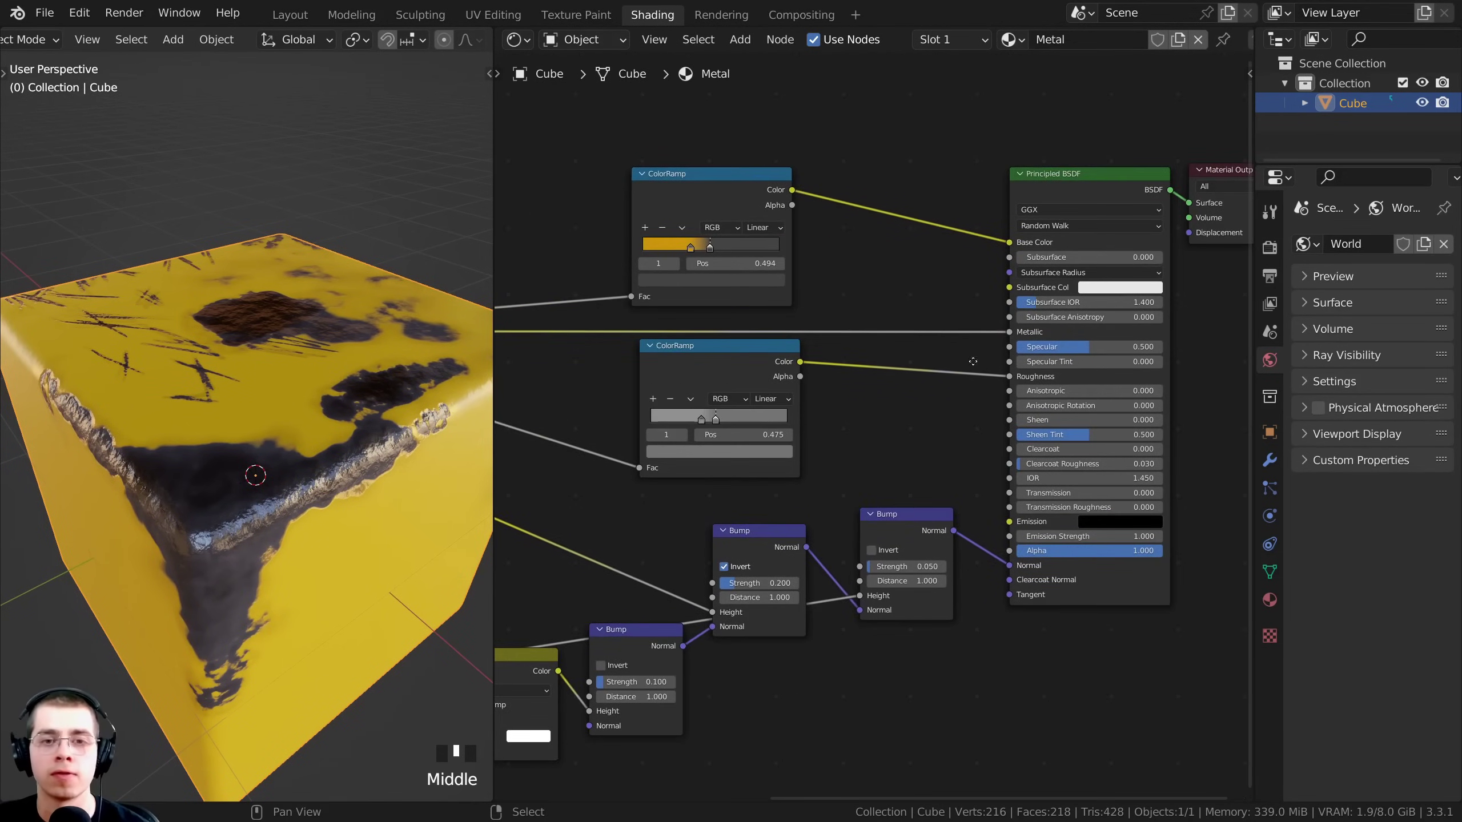
scroll(879, 341, up, 1)
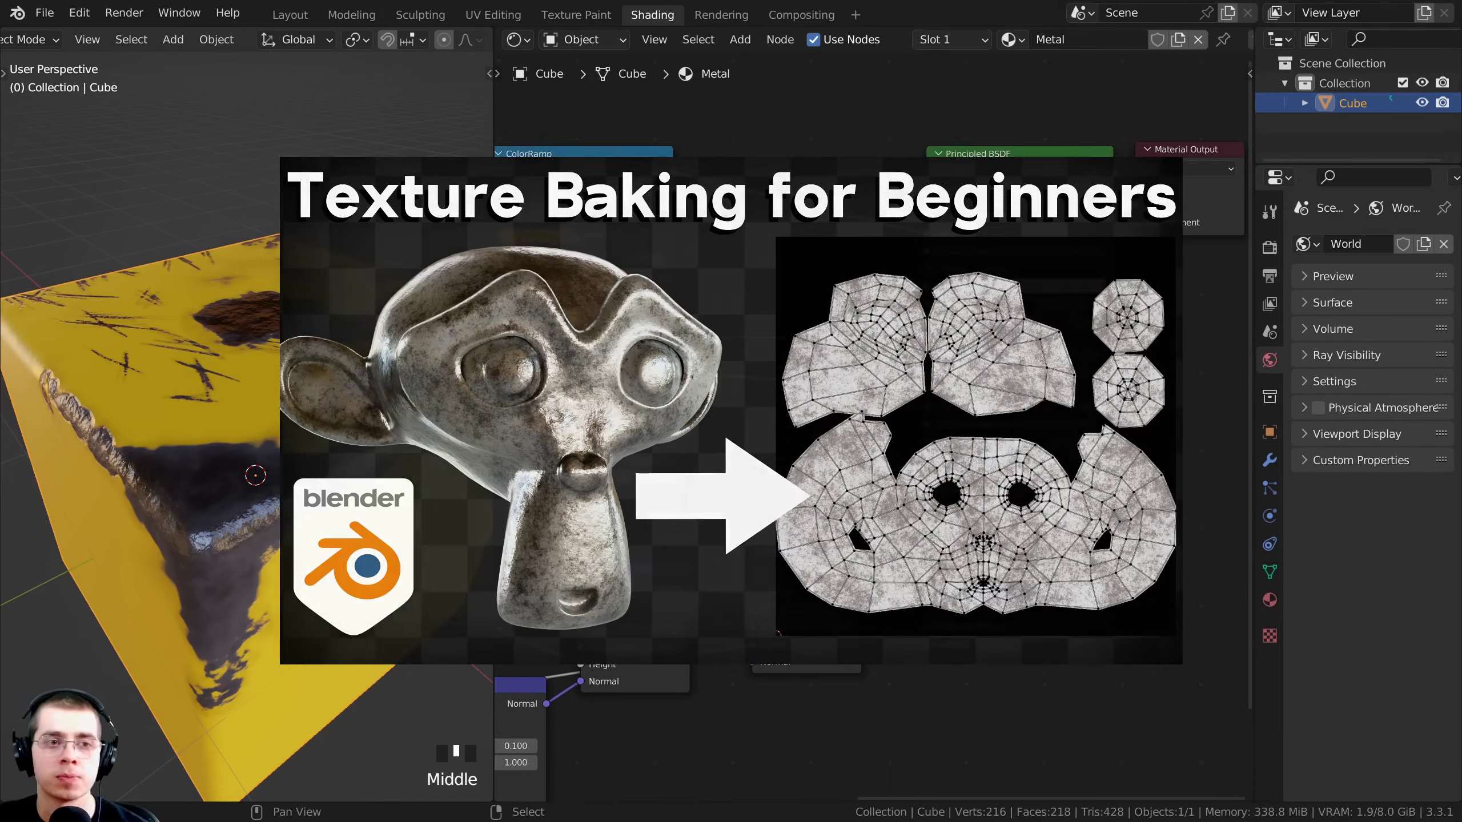
scroll(972, 211, up, 1)
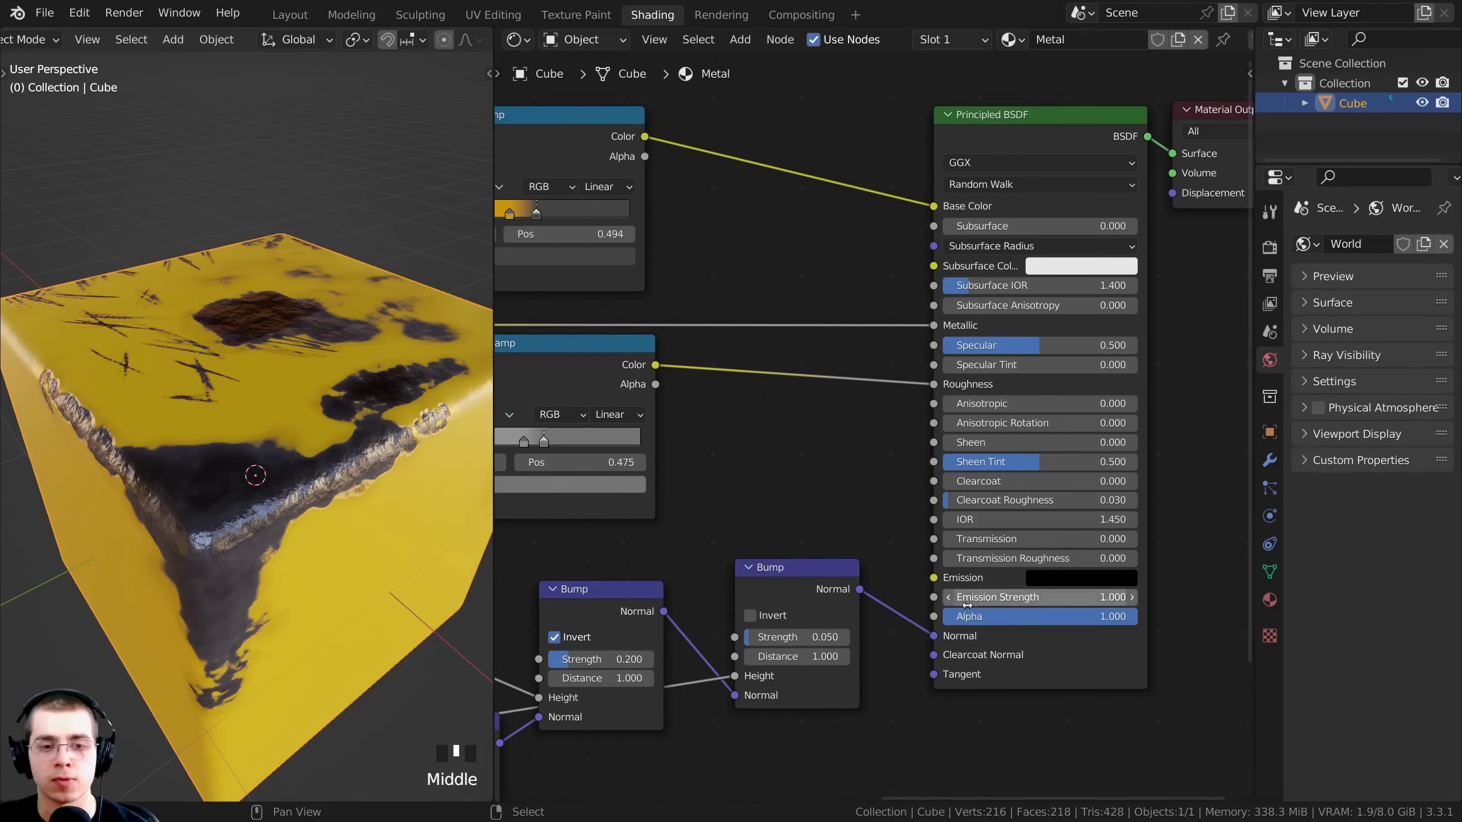
- Select the Cube image texture node that holds the painted mask and nudge it slightly upward
ctrl+middle_drag(871, 437, 734, 499)
middle_drag(587, 387, 723, 373)
scroll(856, 400, up, 2)
click(763, 402)
scroll(781, 408, down, 1)
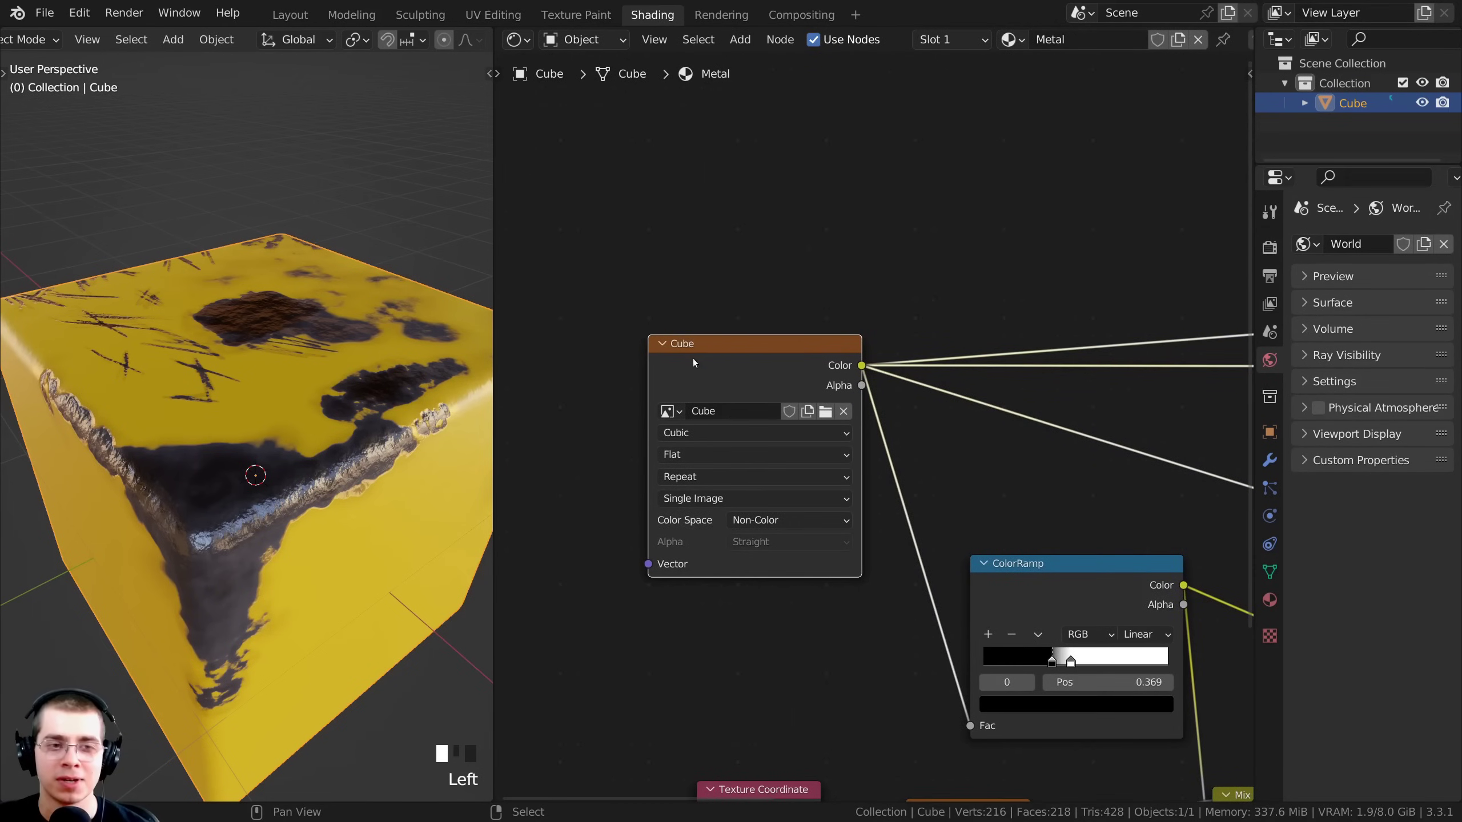
mouse_move(691, 352)
mouse_down()
mouse_move(718, 341)
mouse_move(699, 334)
mouse_up()
- Review how the Cube mask node feeds the ColorRamps, Bump nodes and Principled BSDF across the whole node tree
scroll(890, 429, down, 2)
middle_drag(1034, 533, 393, 470)
scroll(829, 392, up, 1)
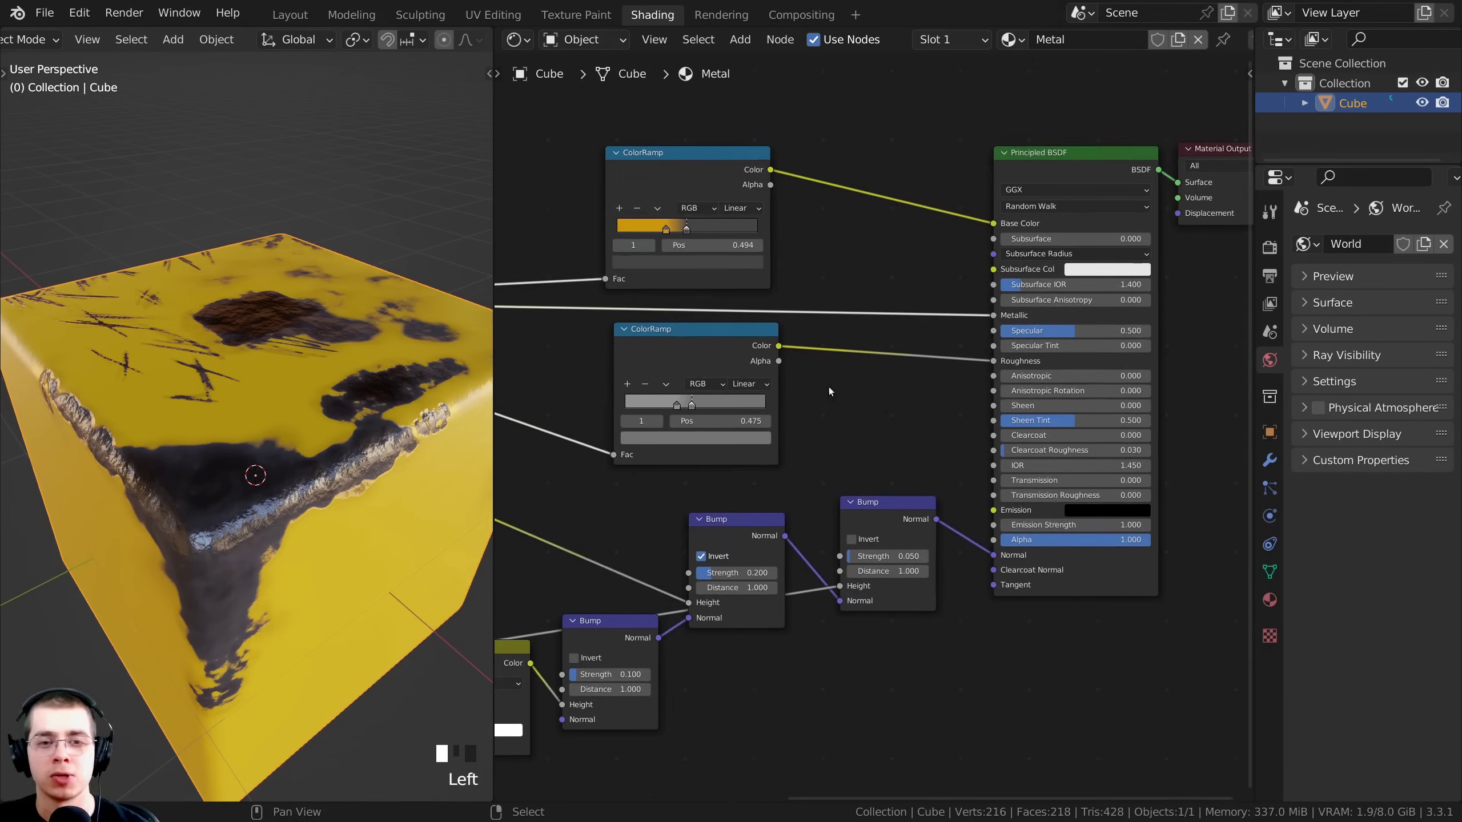
scroll(949, 221, down, 4)
middle_drag(552, 278, 763, 283)
scroll(764, 283, down, 3)
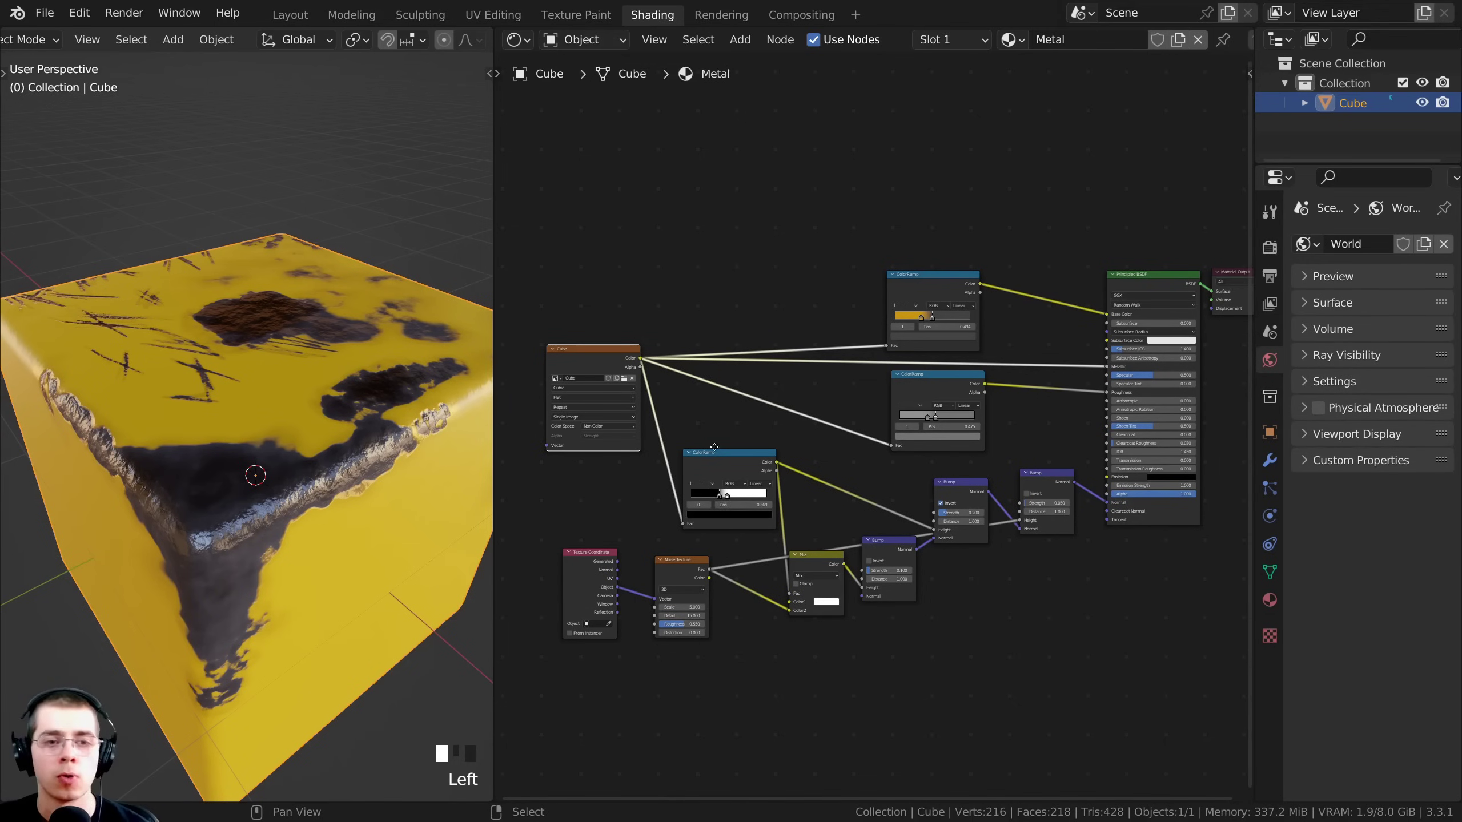
middle_drag(714, 447, 695, 430)
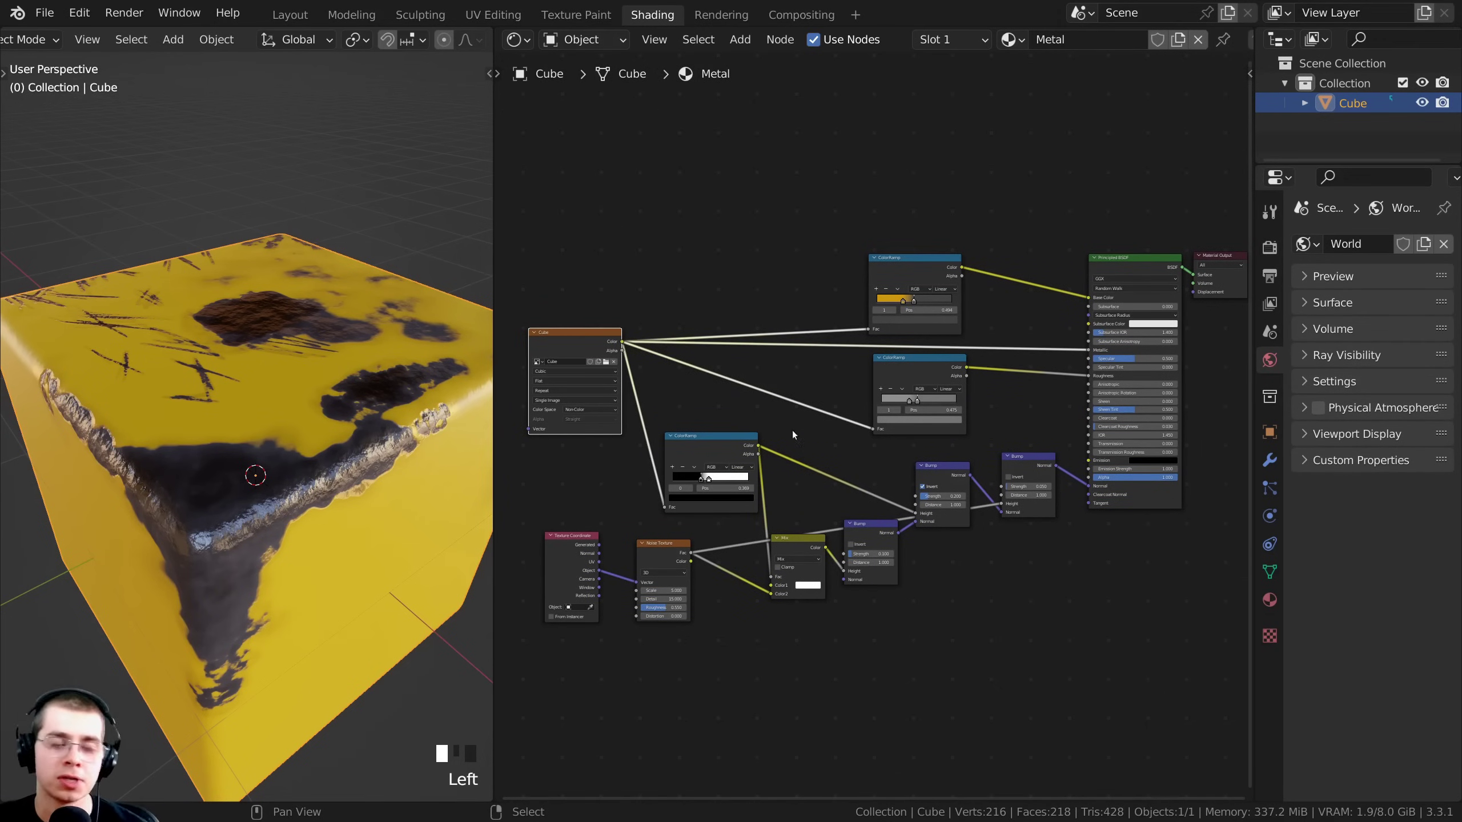
scroll(913, 456, down, 2)
middle_drag(894, 426, 904, 410)
scroll(881, 371, up, 2)
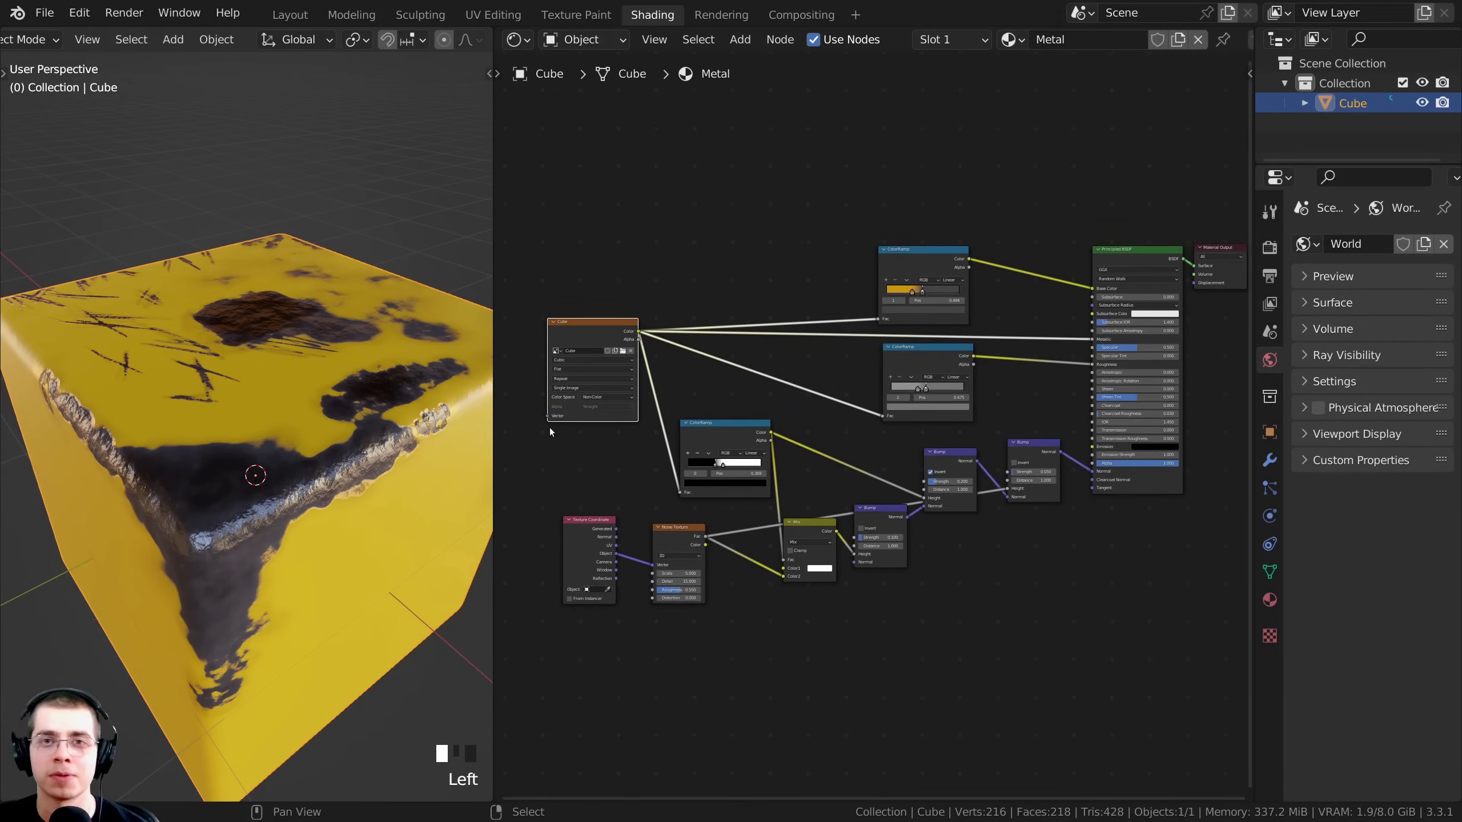
- Maximize the 3D viewport and inspect the finished worn-metal cube from different angles
mouse_move(650, 429)
ctrl+middle_down()
mouse_move(651, 469)
mouse_move(617, 517)
mouse_move(695, 449)
mouse_move(733, 446)
mouse_move(617, 421)
mouse_move(736, 409)
mouse_move(770, 478)
mouse_move(814, 442)
mouse_move(772, 443)
ctrl+middle_up()
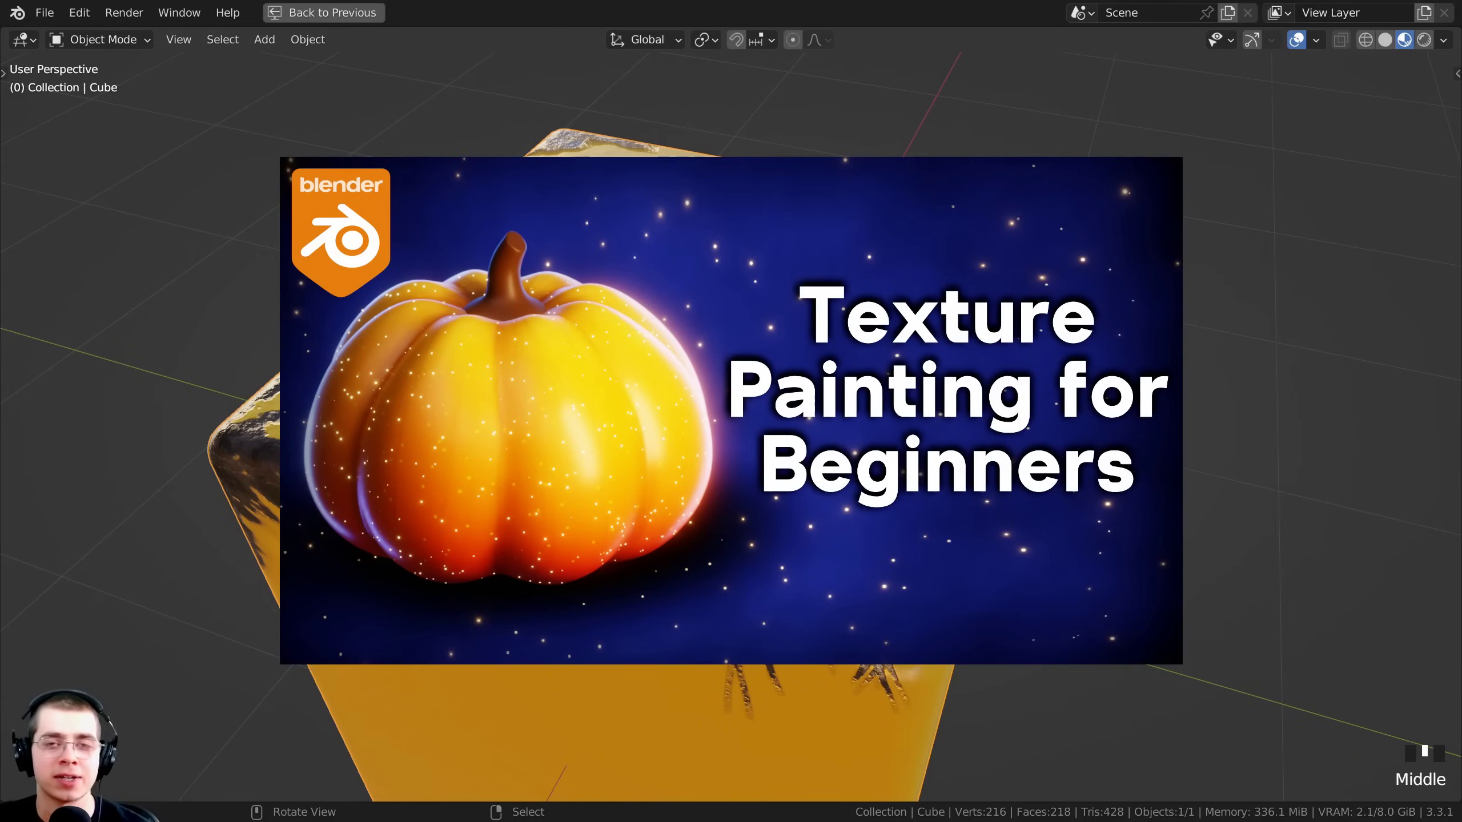
middle_drag(772, 443, 806, 455)
middle_drag(806, 455, 840, 404)
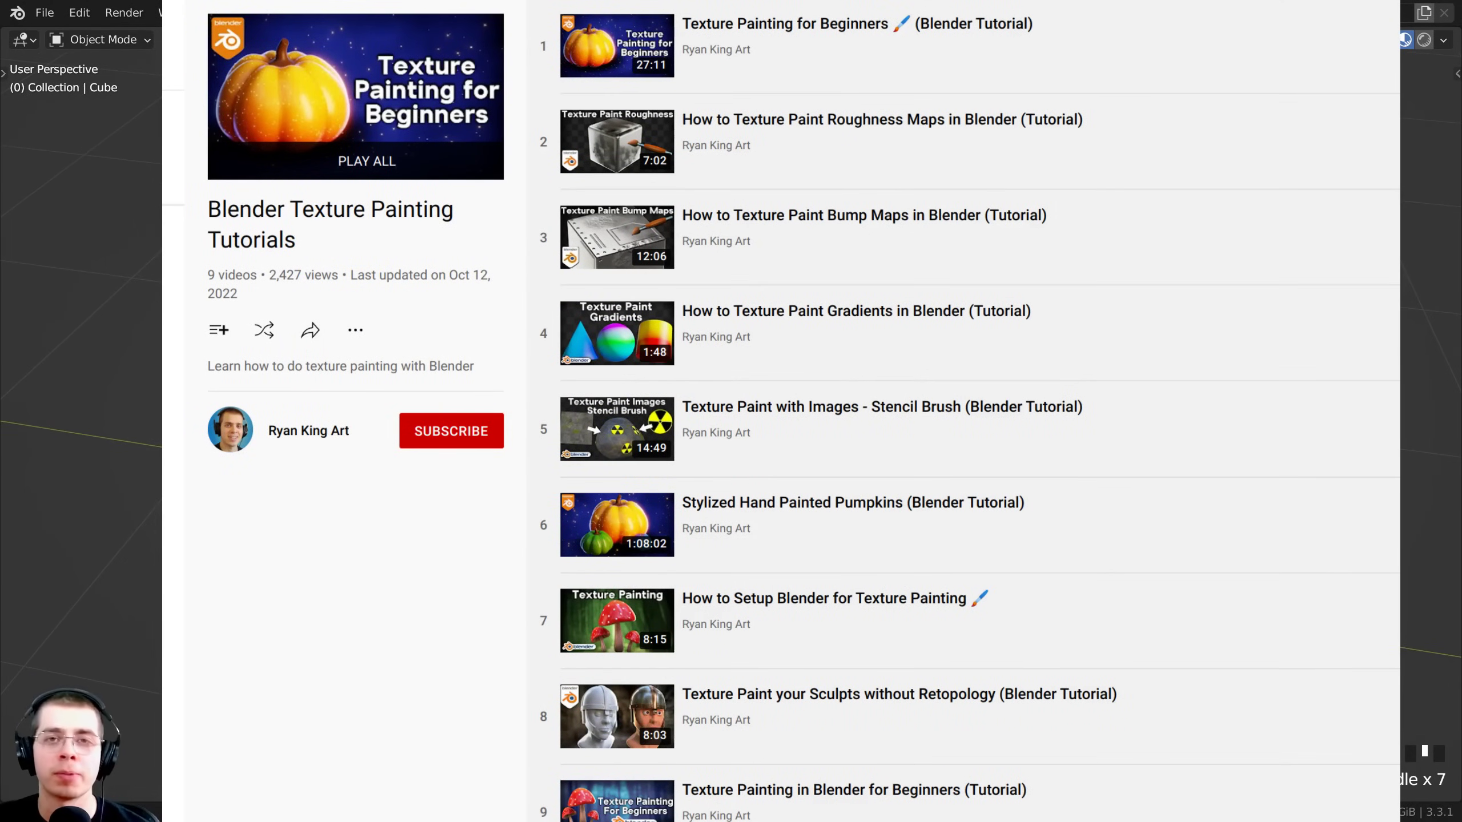